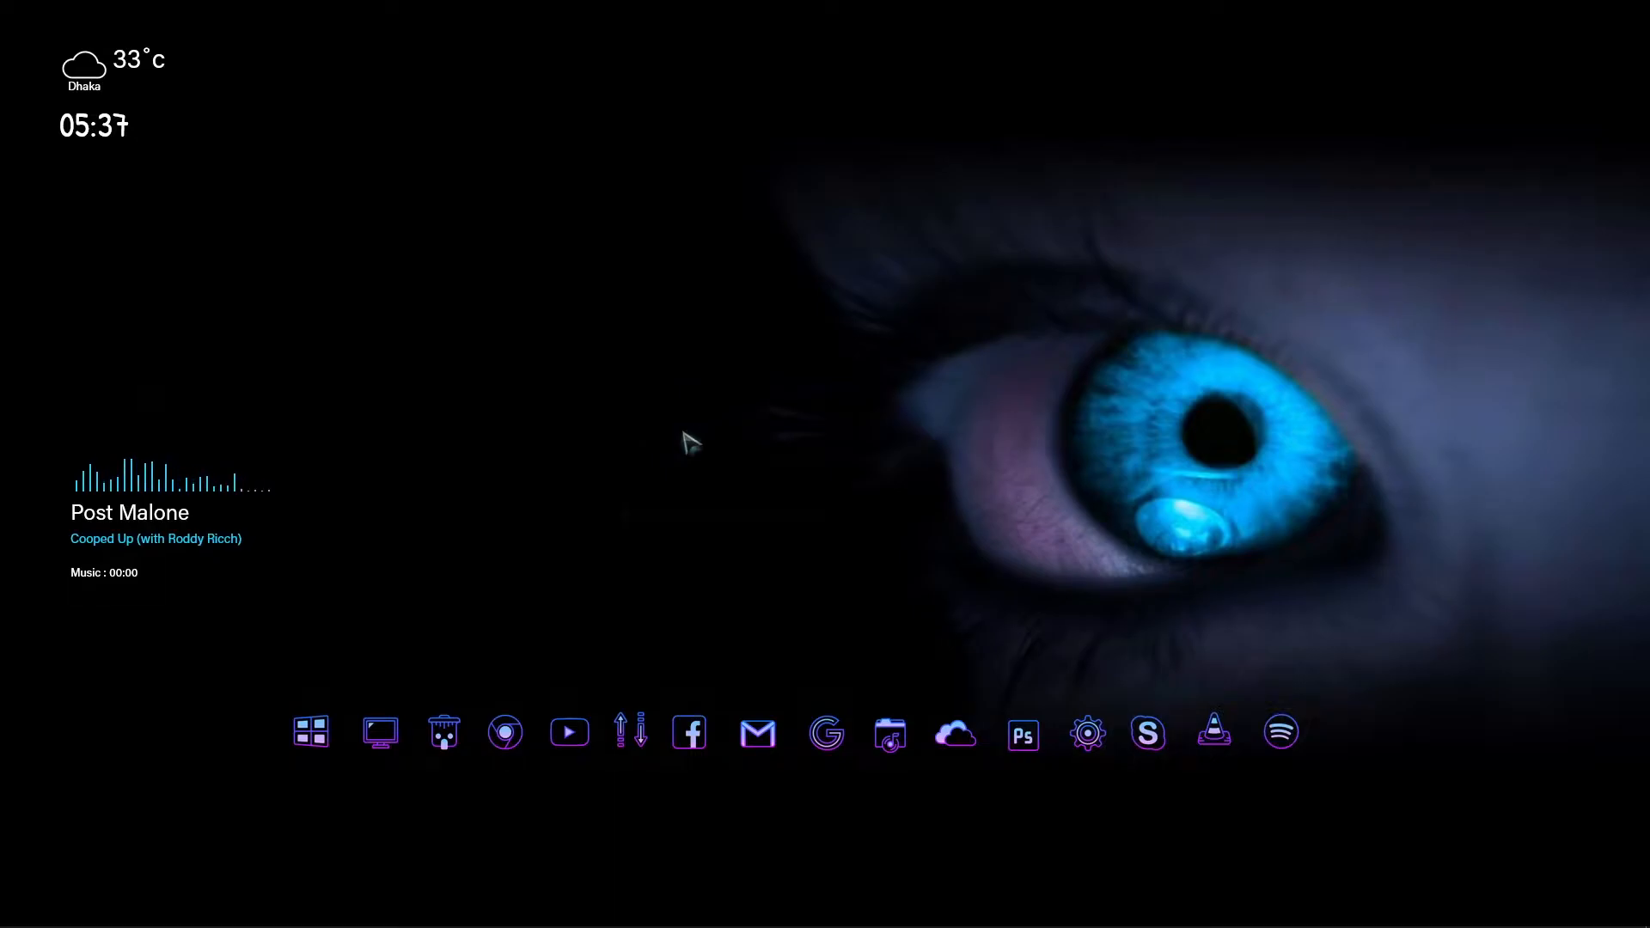
Step: Open Spotify, pause the song that is playing and close the player
{"action": "left_click", "coordinate": [1280, 732]}
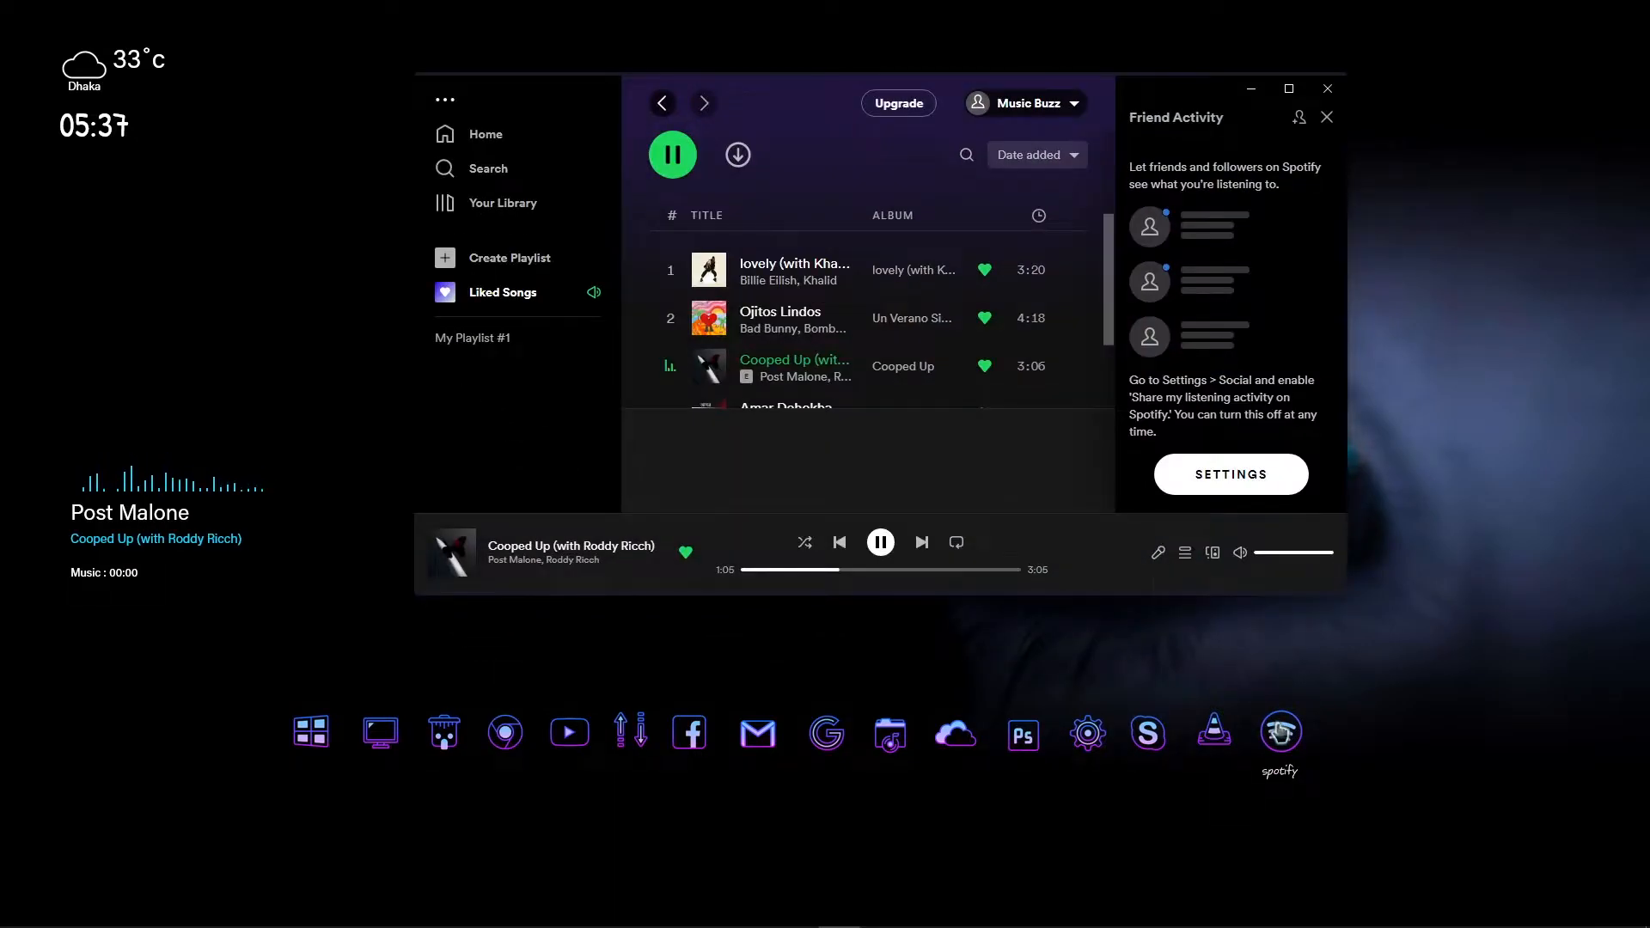
{"action": "left_click", "coordinate": [880, 542]}
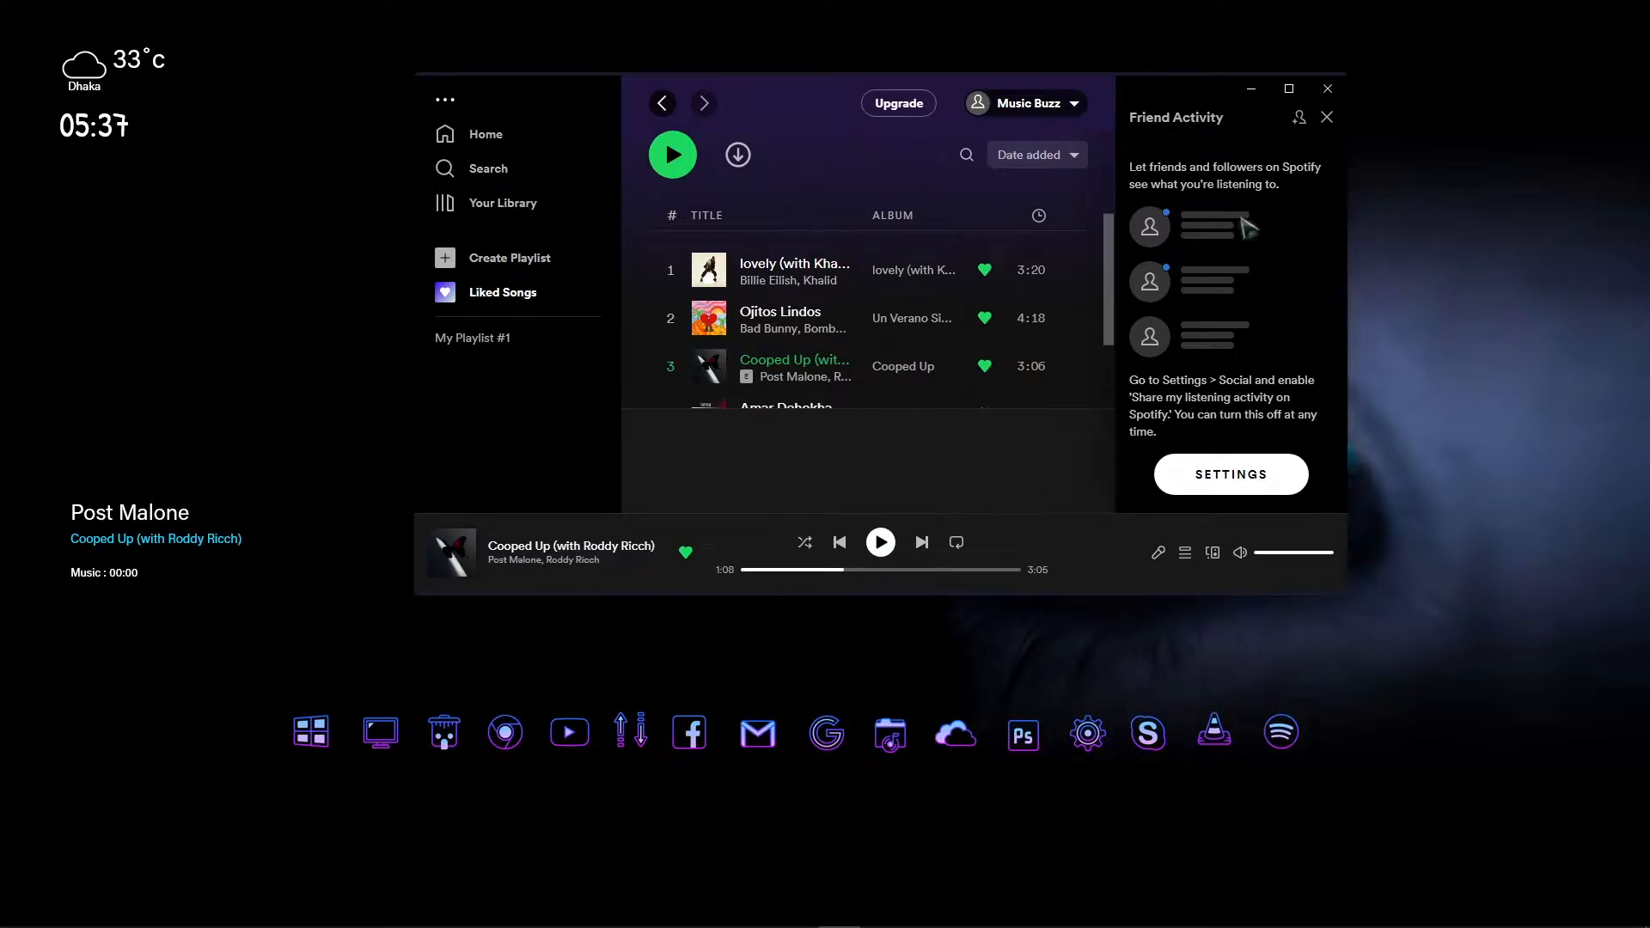
{"action": "left_click", "coordinate": [1316, 97]}
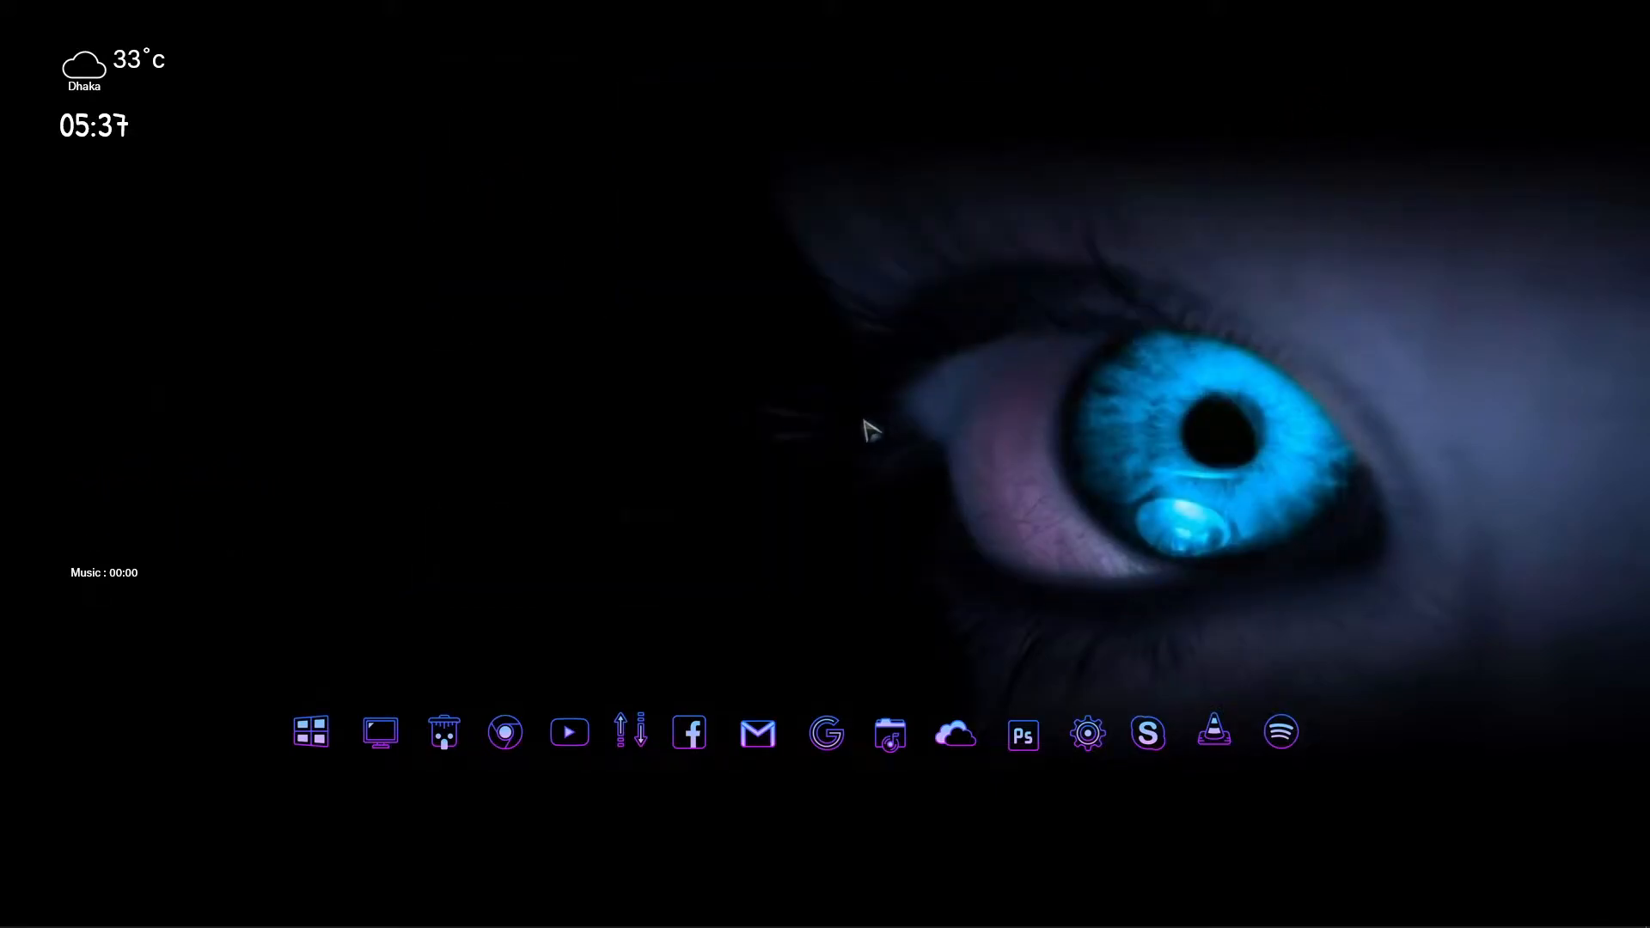
{"action": "right_click", "coordinate": [760, 437]}
{"action": "left_click", "coordinate": [785, 484]}
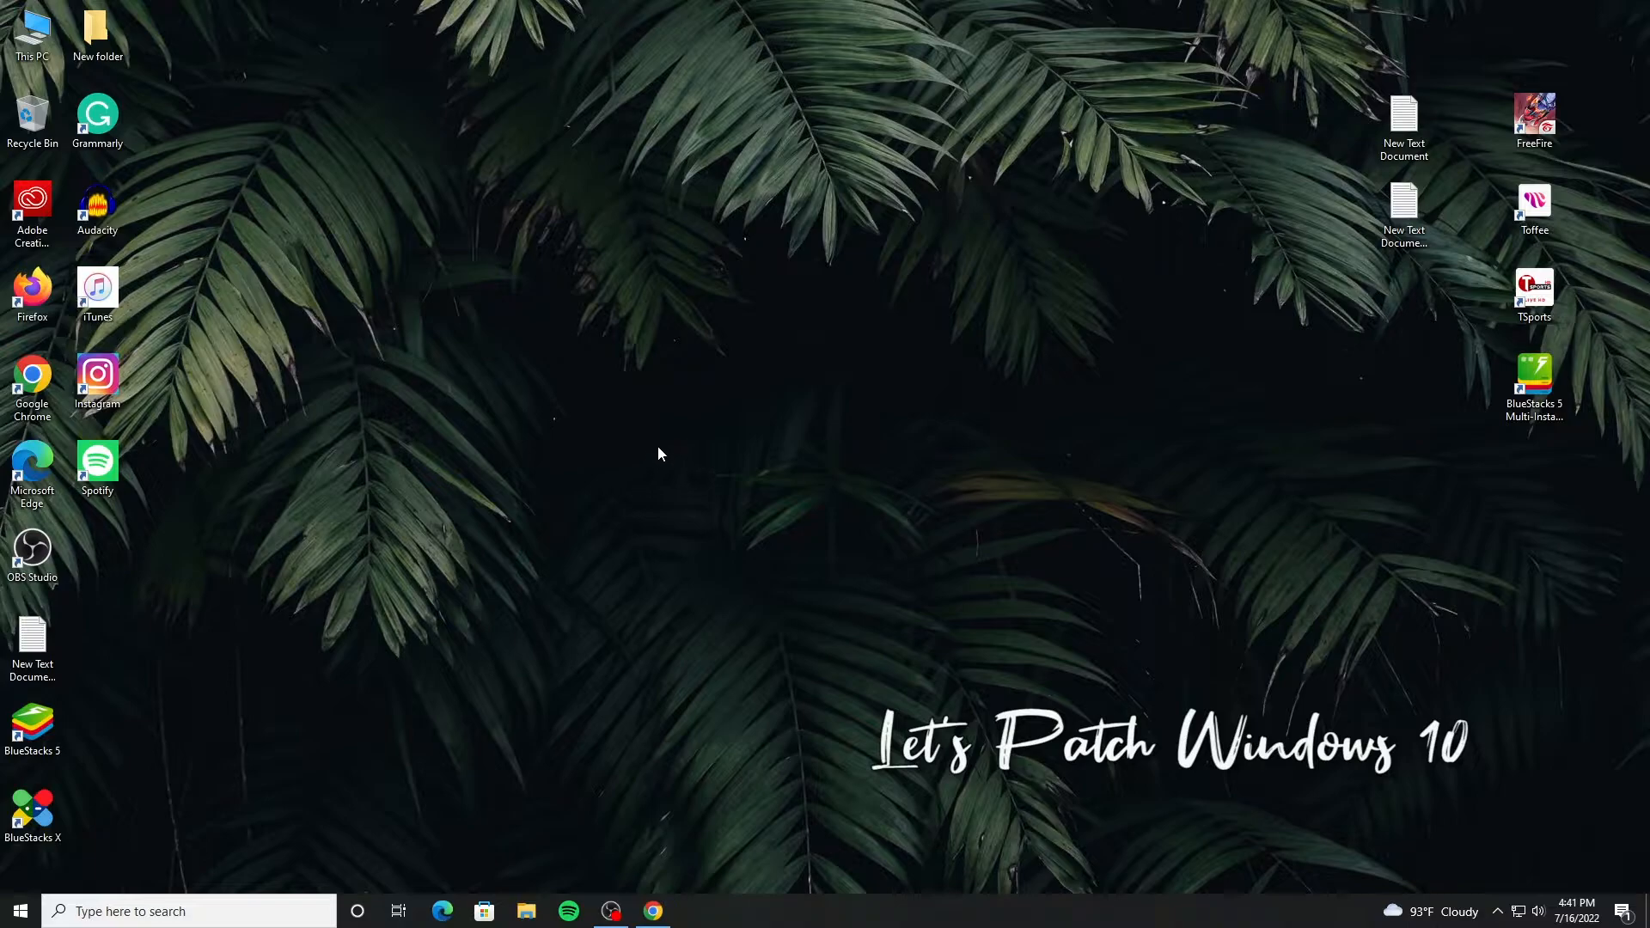
Step: Find the Create a restore point settings in Windows search and select the Local Disk (C:) (System) drive
{"action": "left_click", "coordinate": [256, 911]}
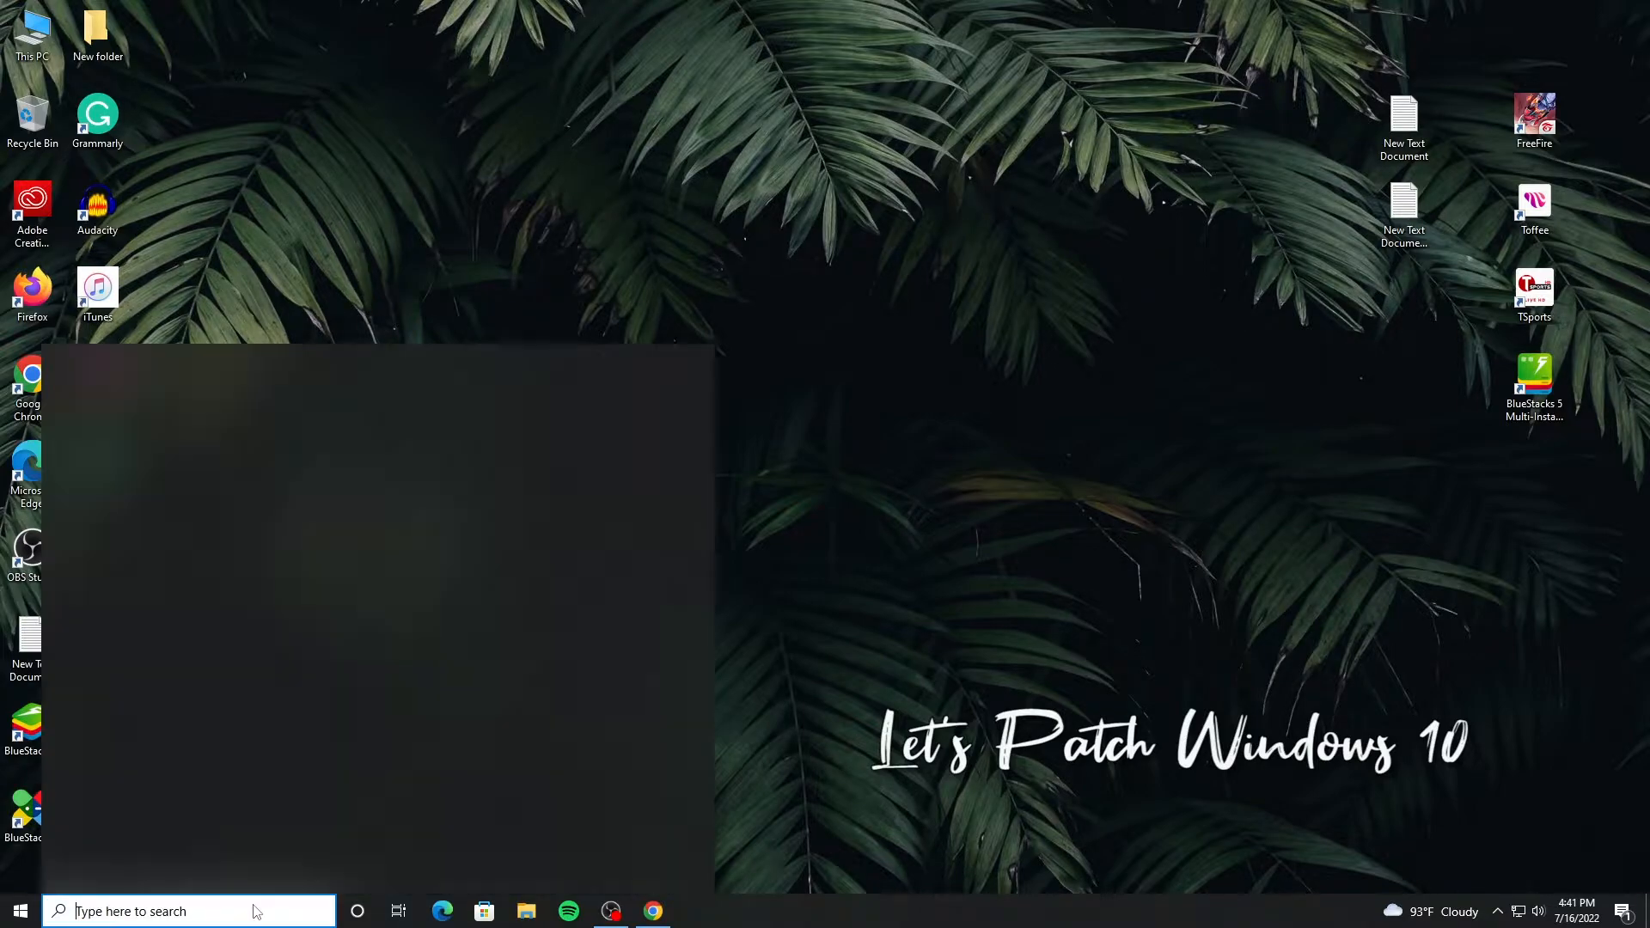
{"action": "type", "text": "create"}
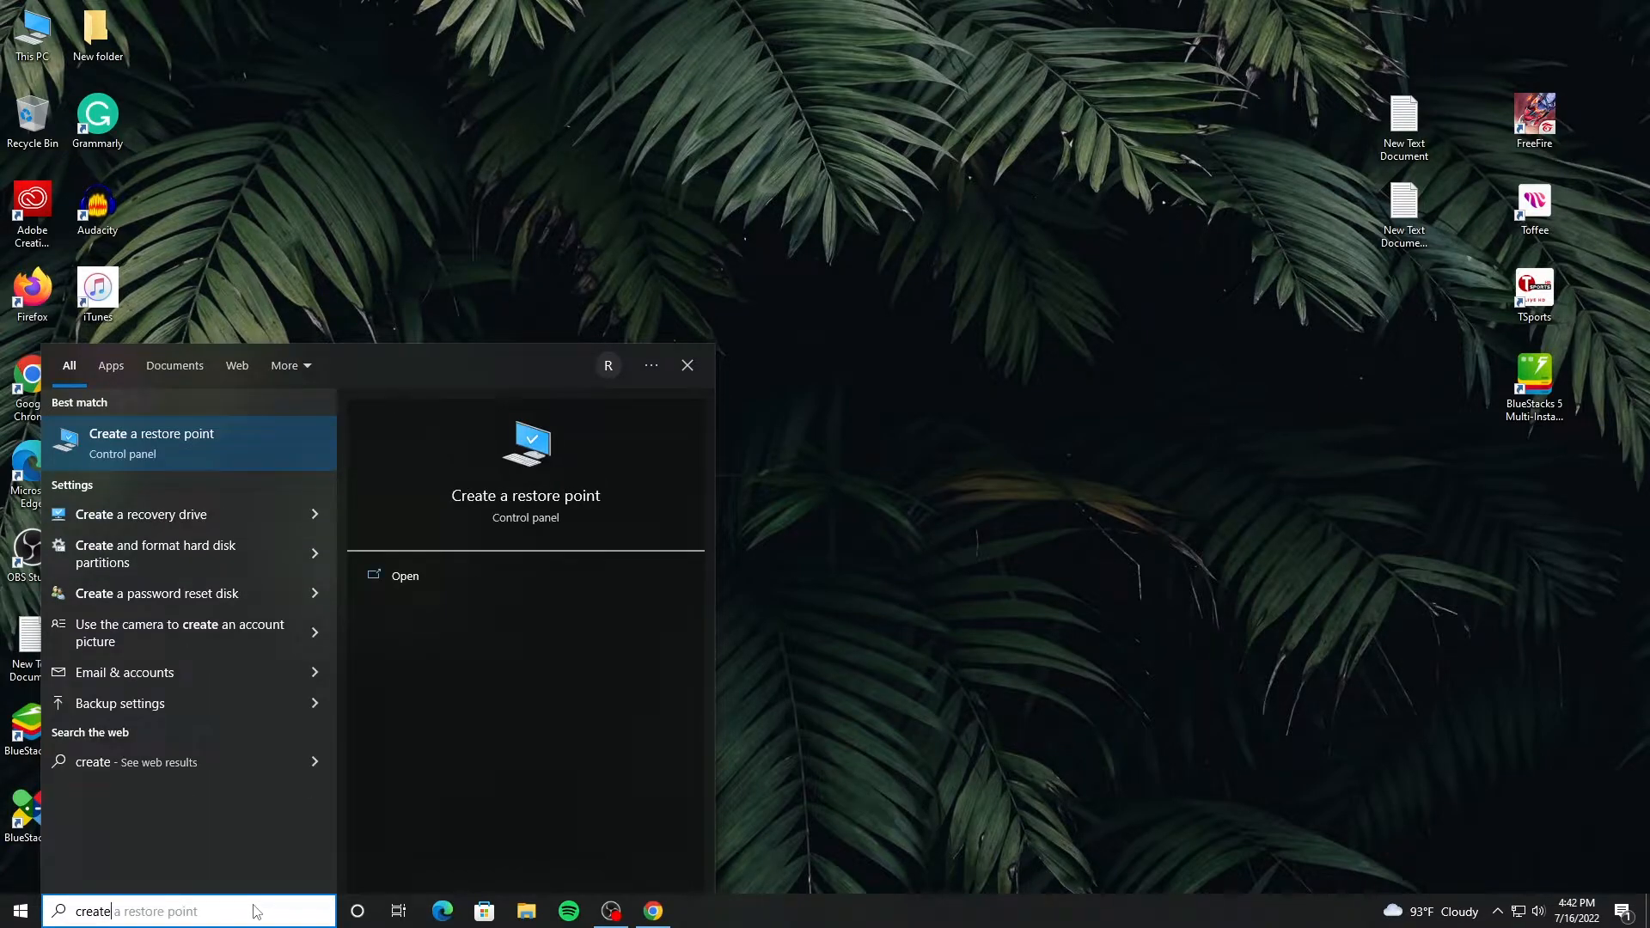
{"action": "left_click", "coordinate": [191, 445]}
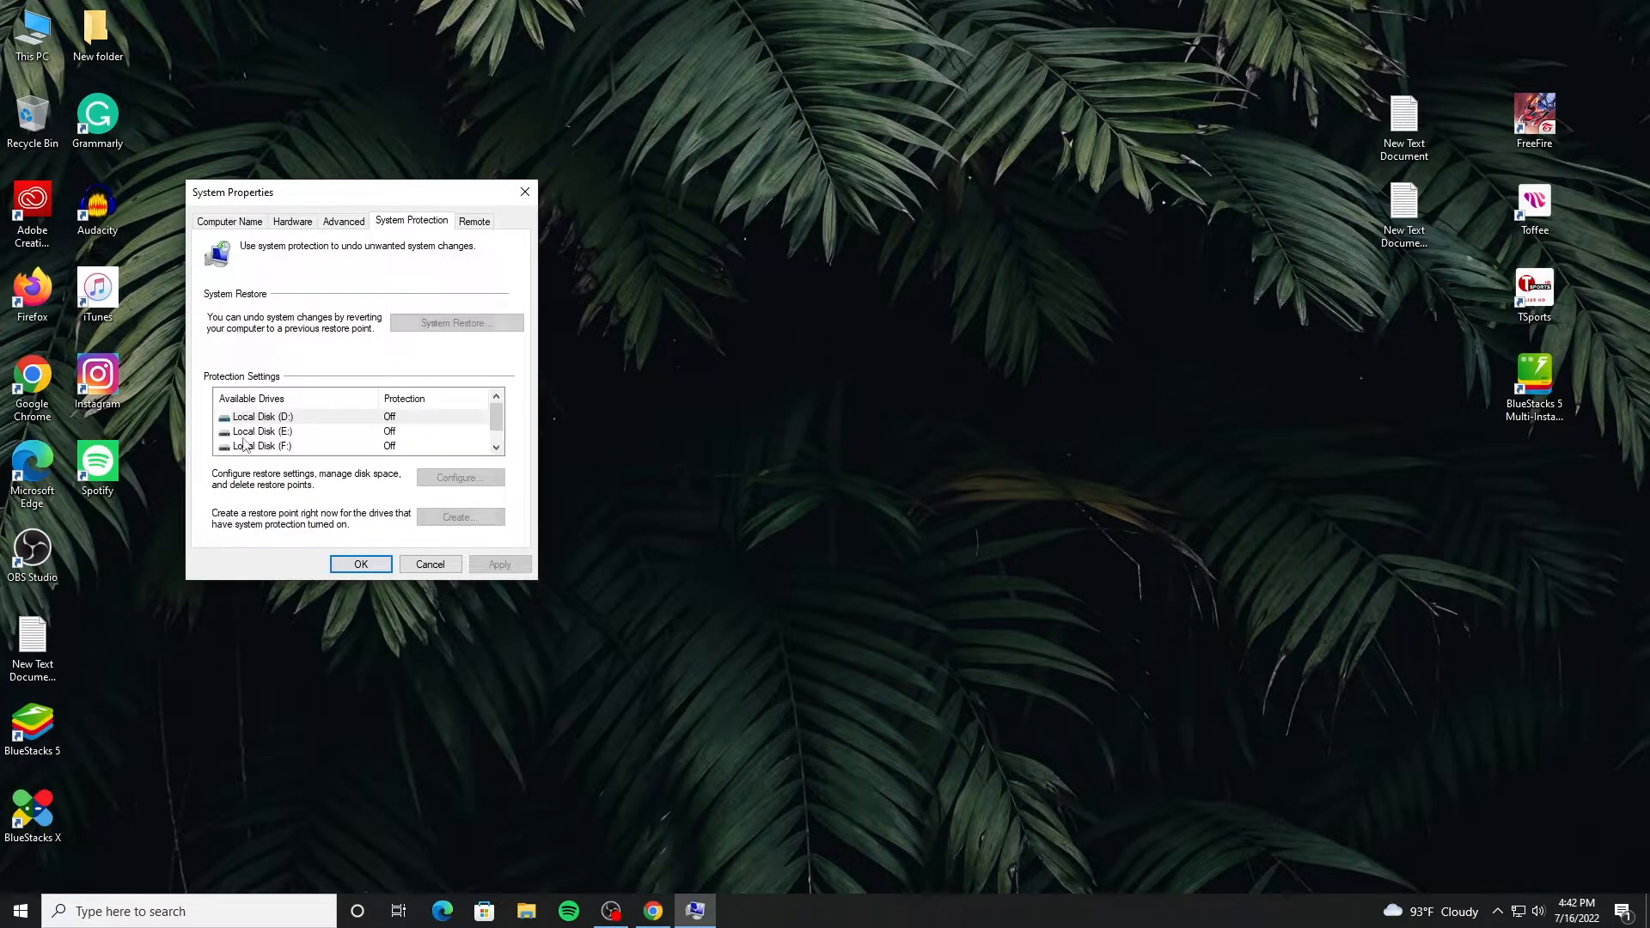
{"action": "scroll", "coordinate": [361, 434], "scroll_direction": "down", "scroll_amount": 1}
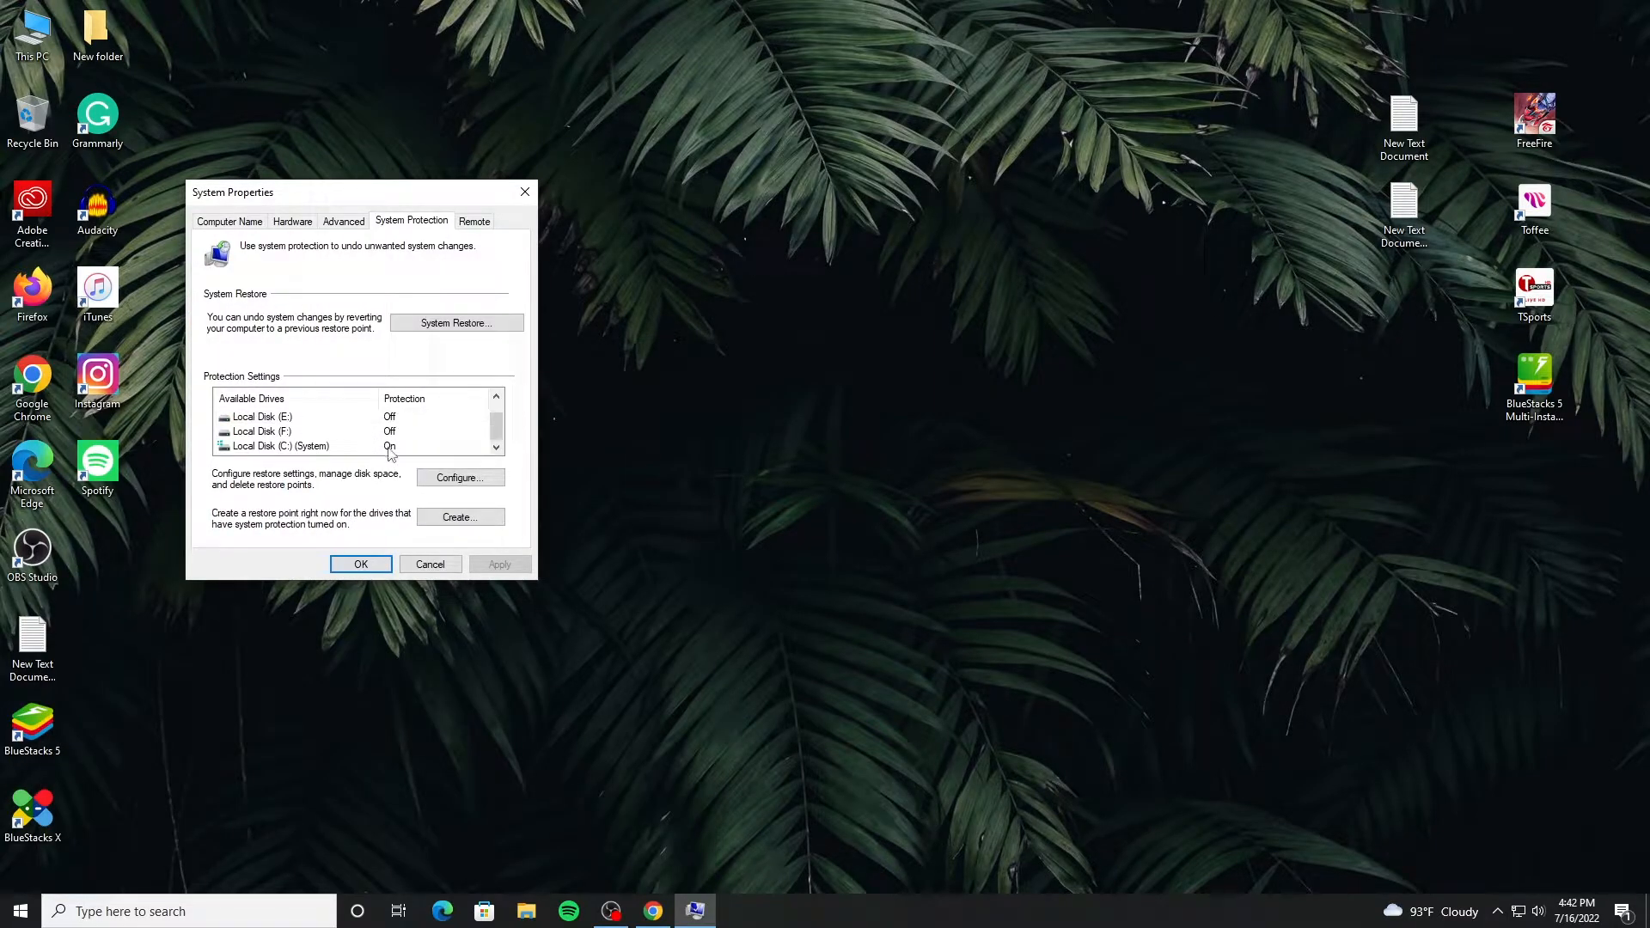
{"action": "left_click", "coordinate": [384, 447]}
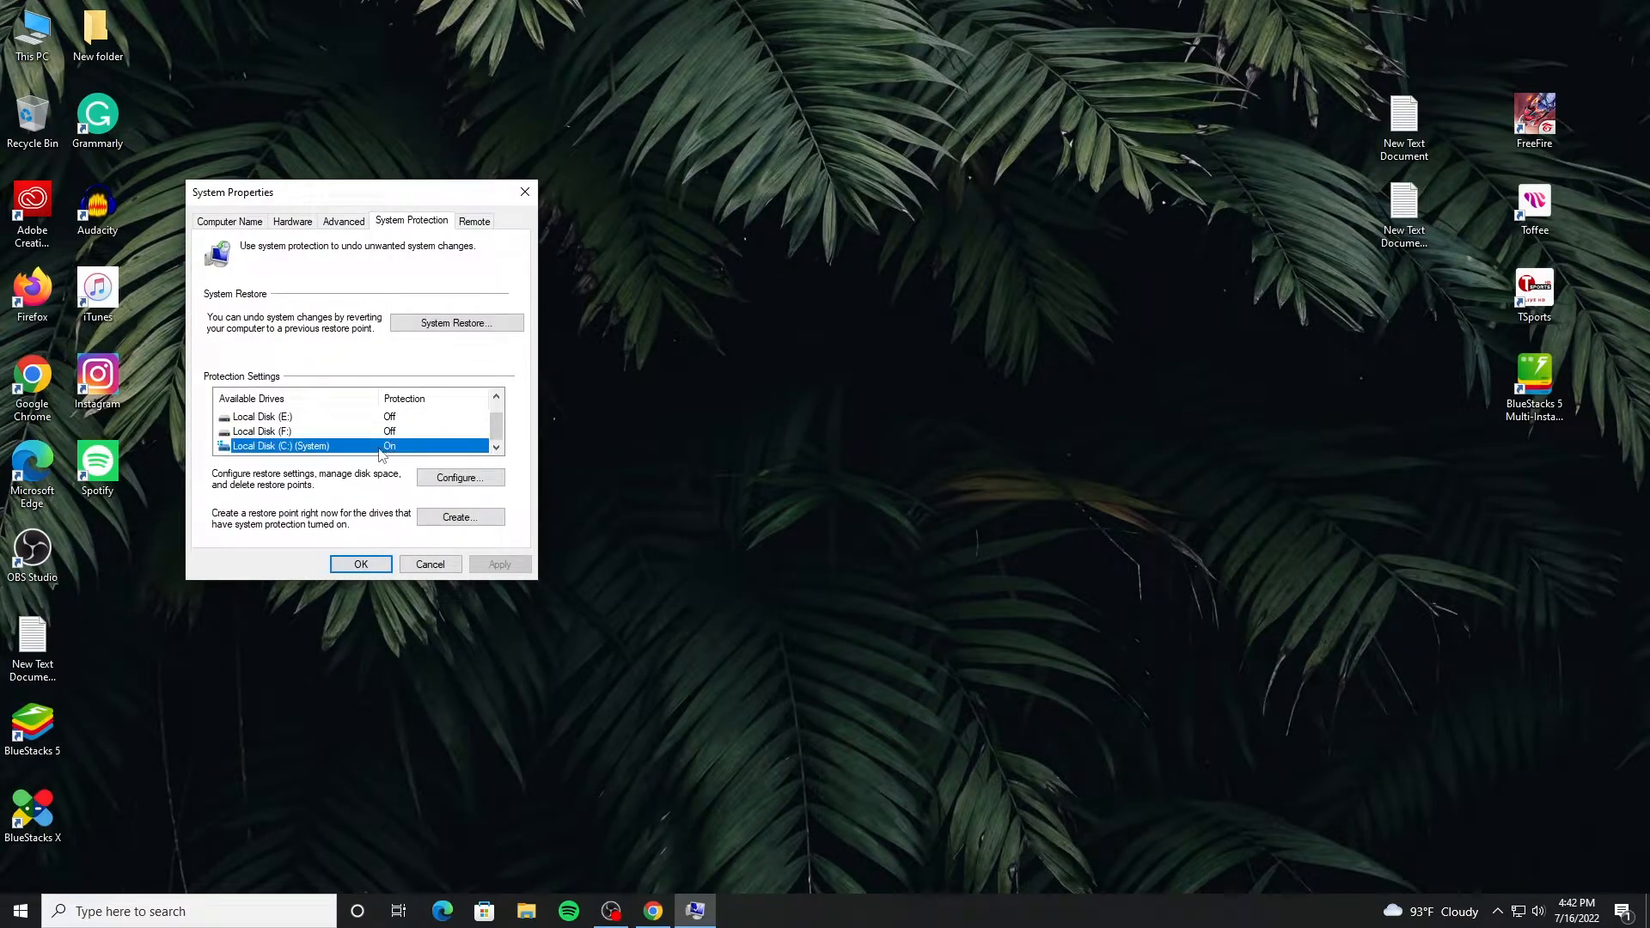
Step: Create a restore point described as "Windows 10" and close the System Properties dialog
{"action": "left_click", "coordinate": [458, 519]}
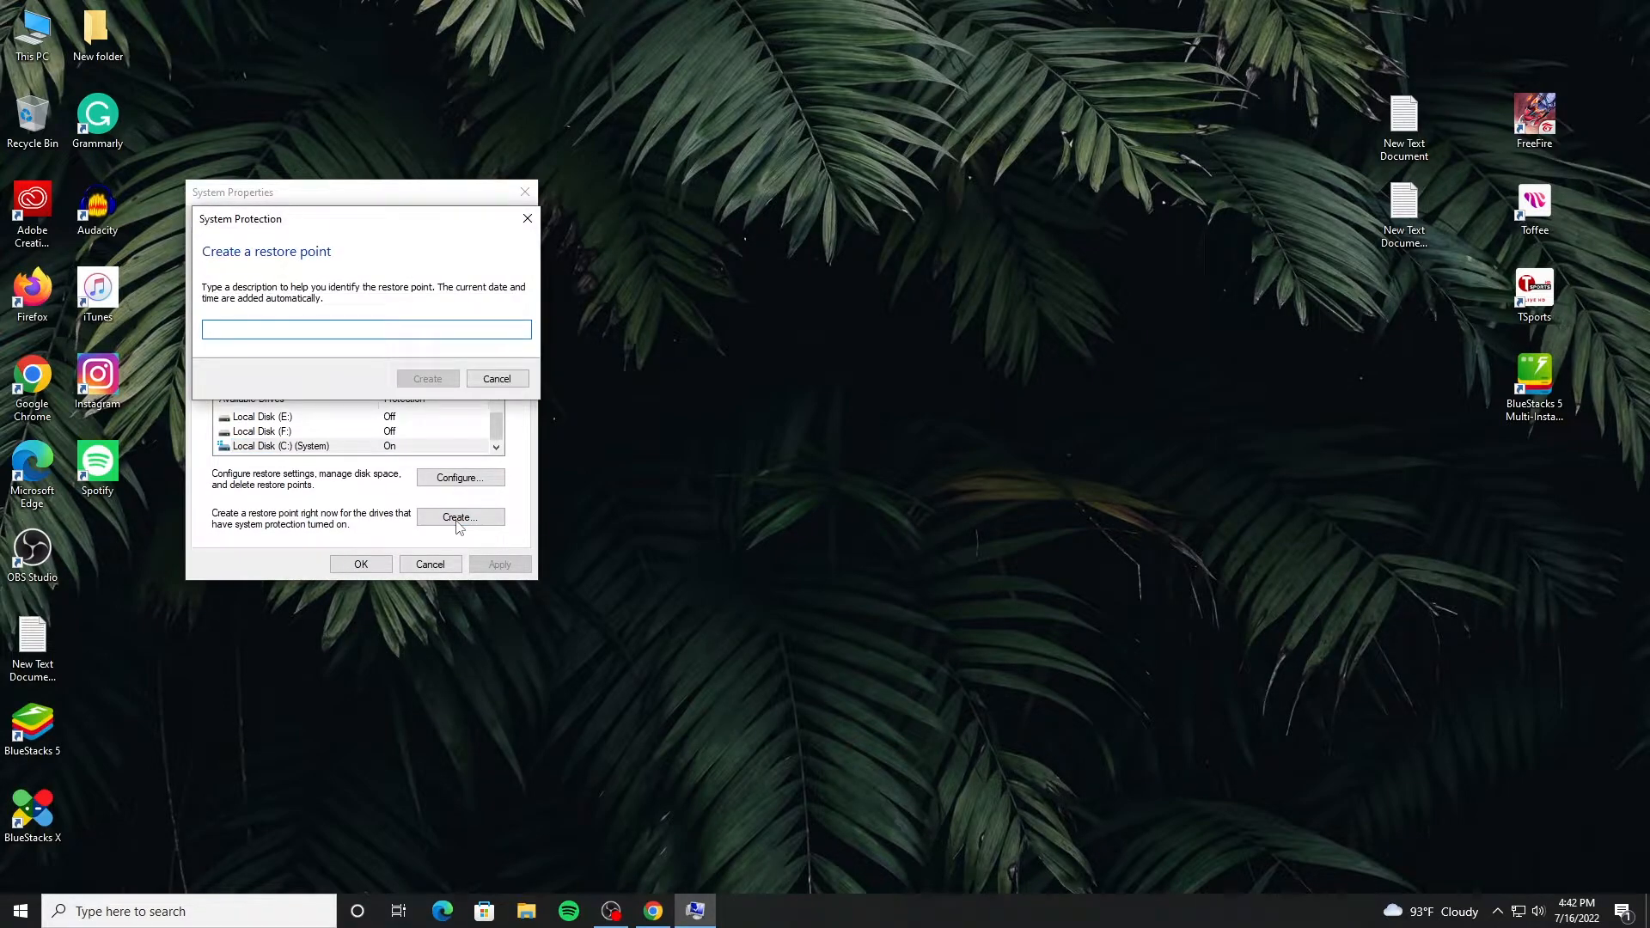
{"action": "type", "text": "Windows 10"}
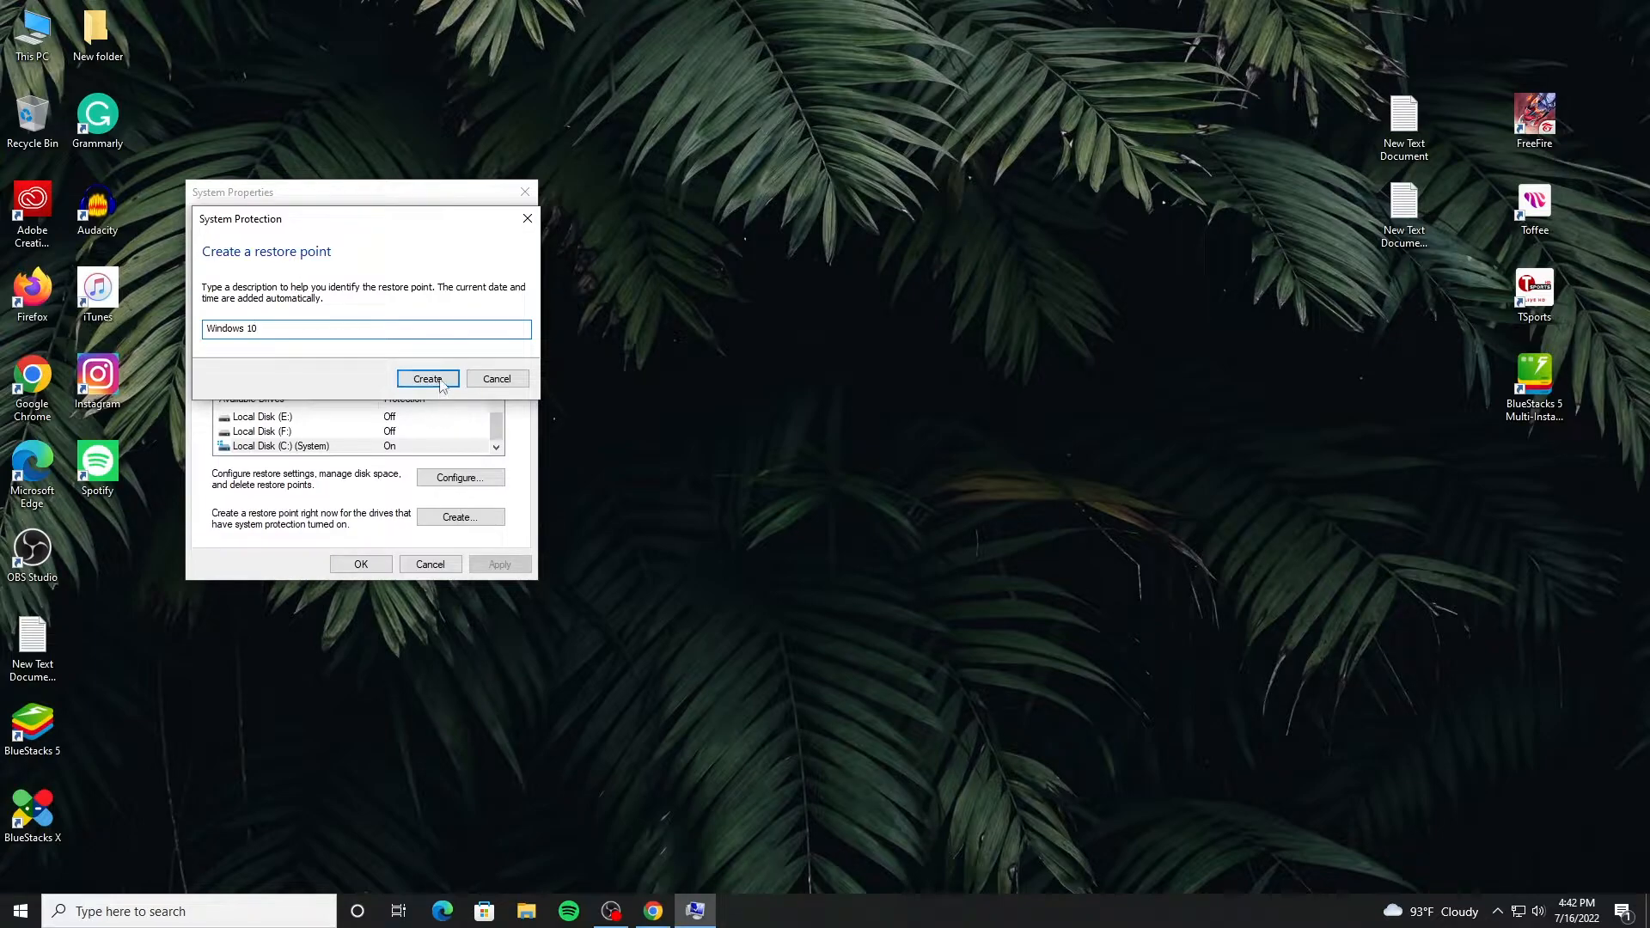
{"action": "left_click", "coordinate": [427, 379]}
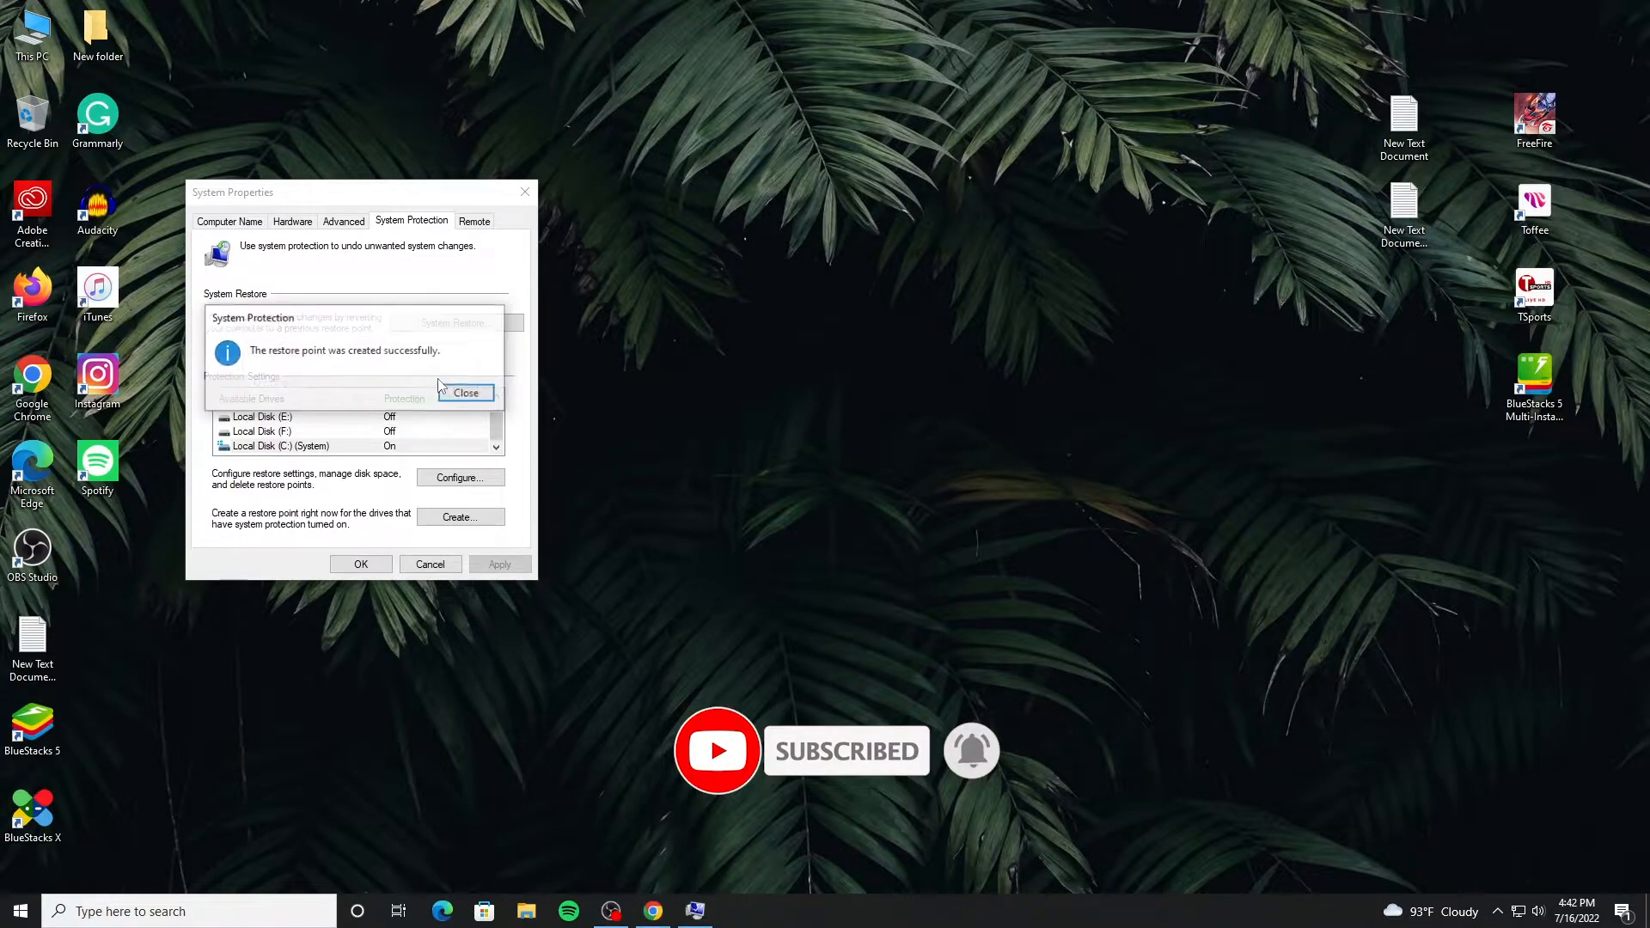
{"action": "left_click", "coordinate": [456, 394]}
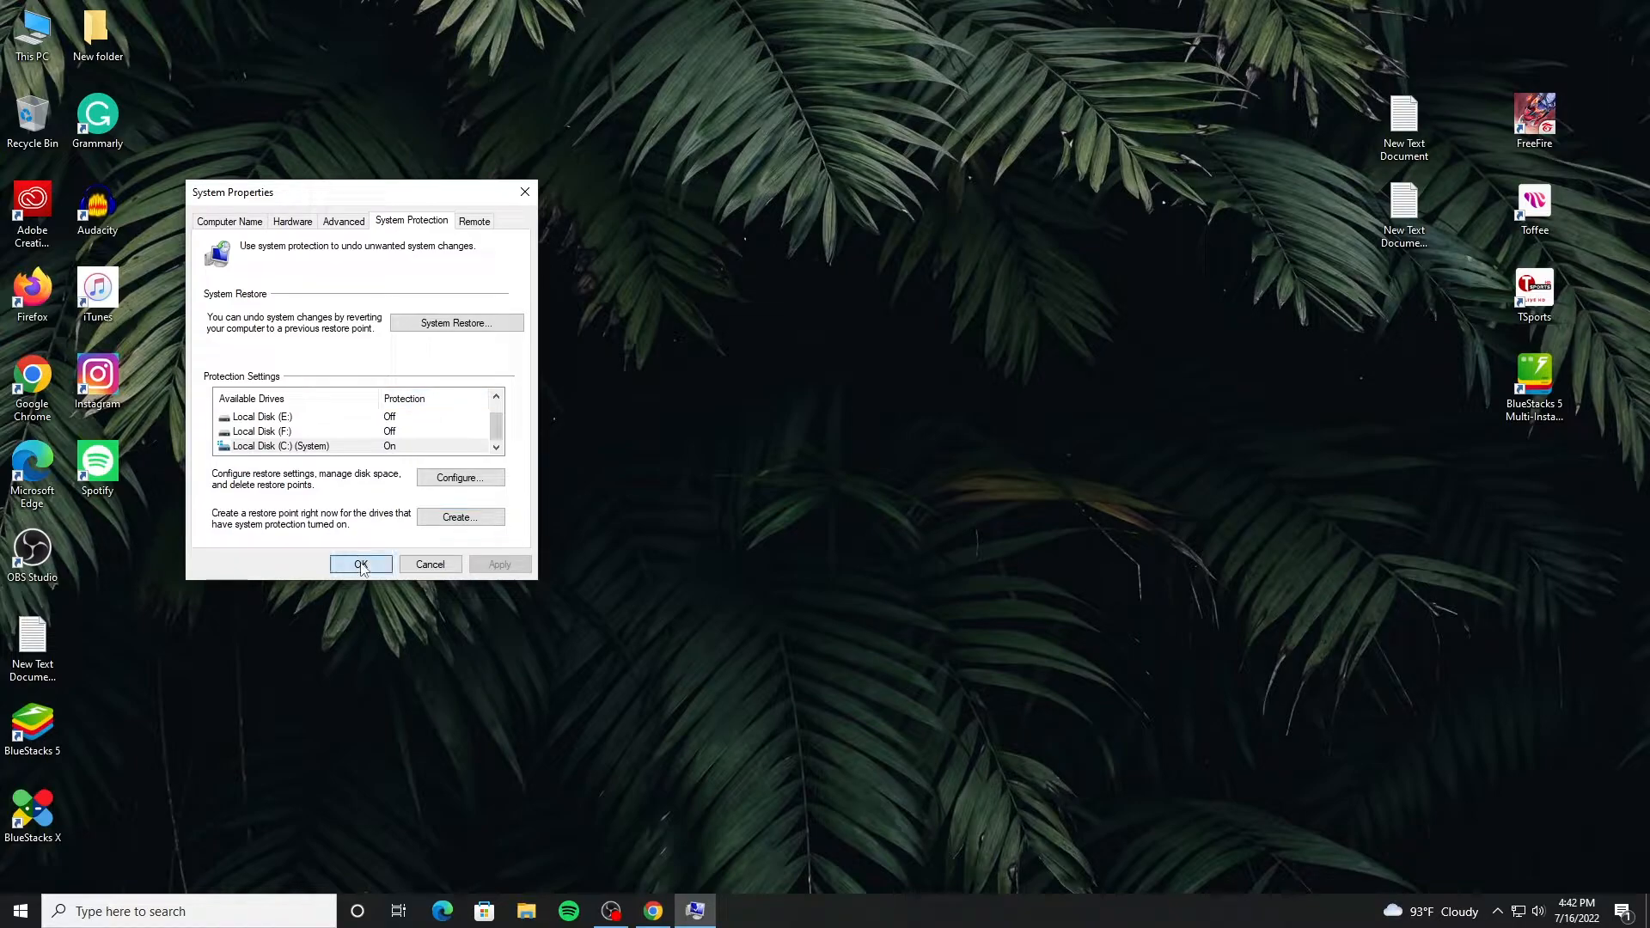
{"action": "left_click", "coordinate": [361, 564]}
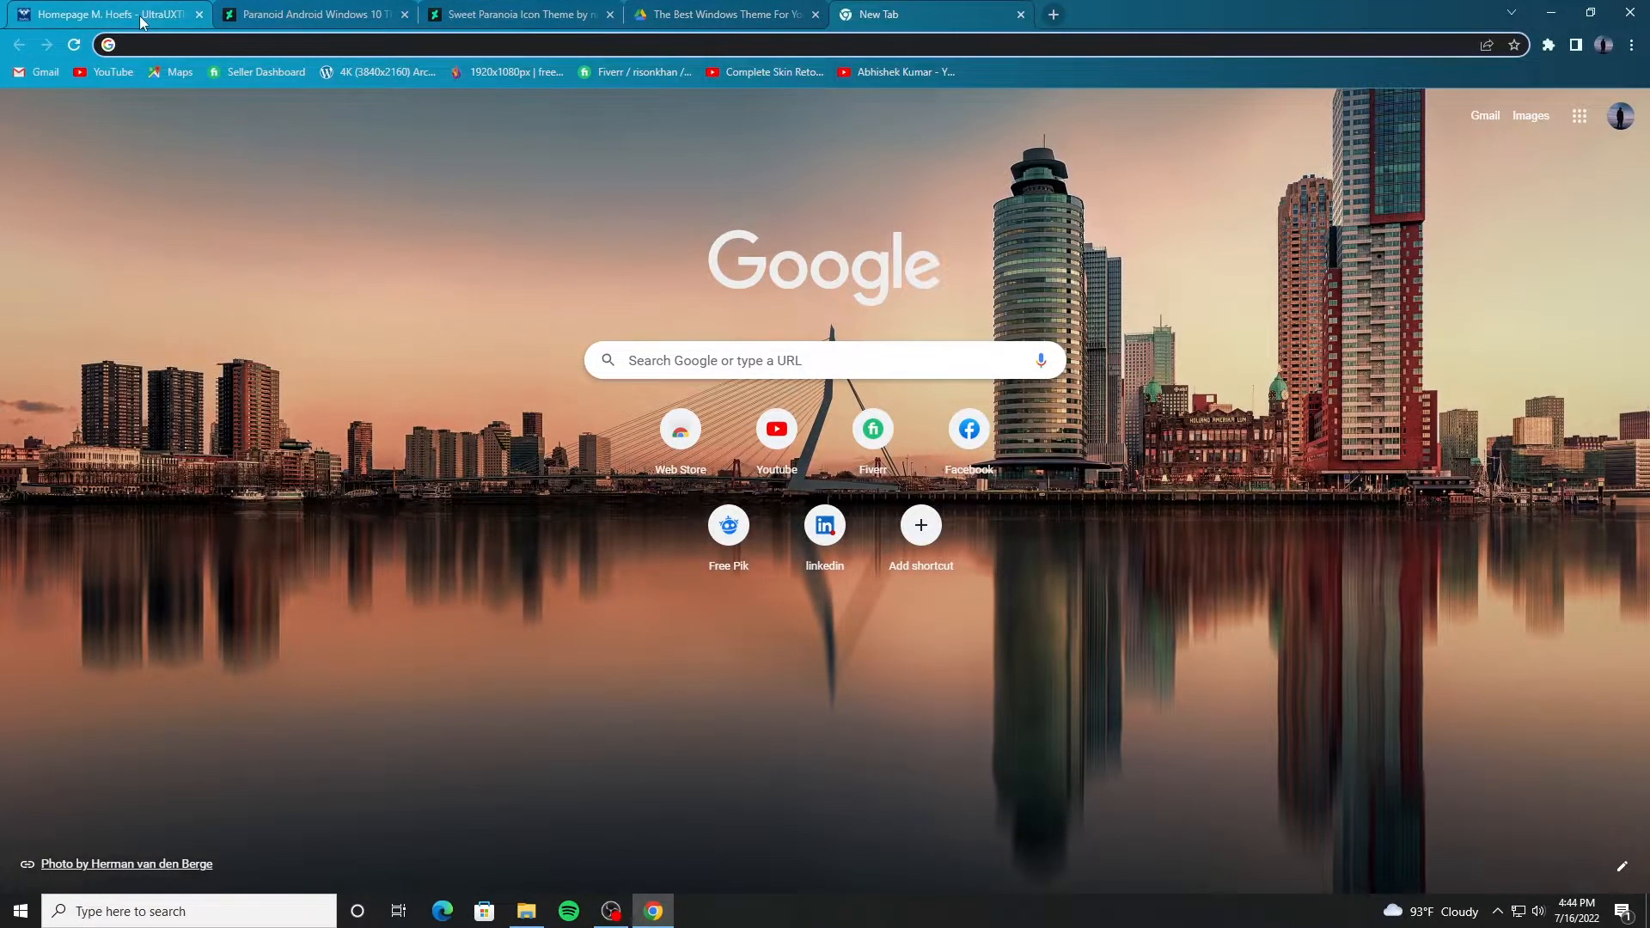
Step: In Chrome, download UltraUXThemePatcher from its homepage at mhoefs.eu
{"action": "left_click", "coordinate": [108, 15]}
{"action": "left_click_drag", "start_coordinate": [360, 257], "coordinate": [573, 260]}
{"action": "left_click", "coordinate": [625, 266]}
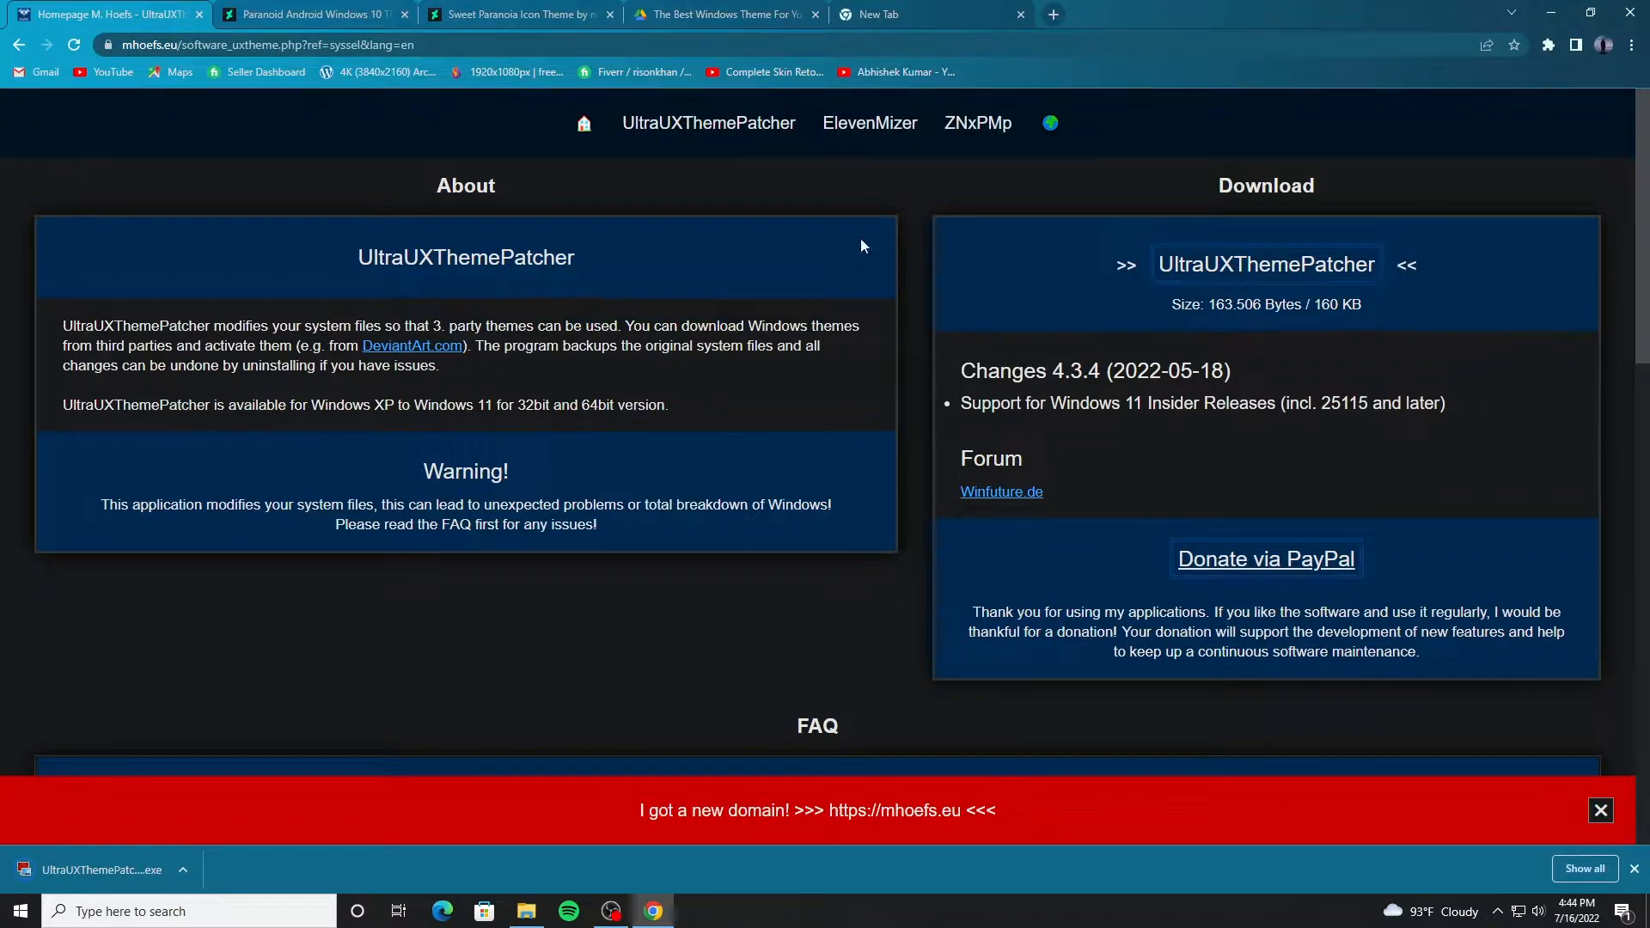
Step: Download the Paranoid Android Windows 10 Themes from their DeviantArt page
{"action": "left_click", "coordinate": [344, 14]}
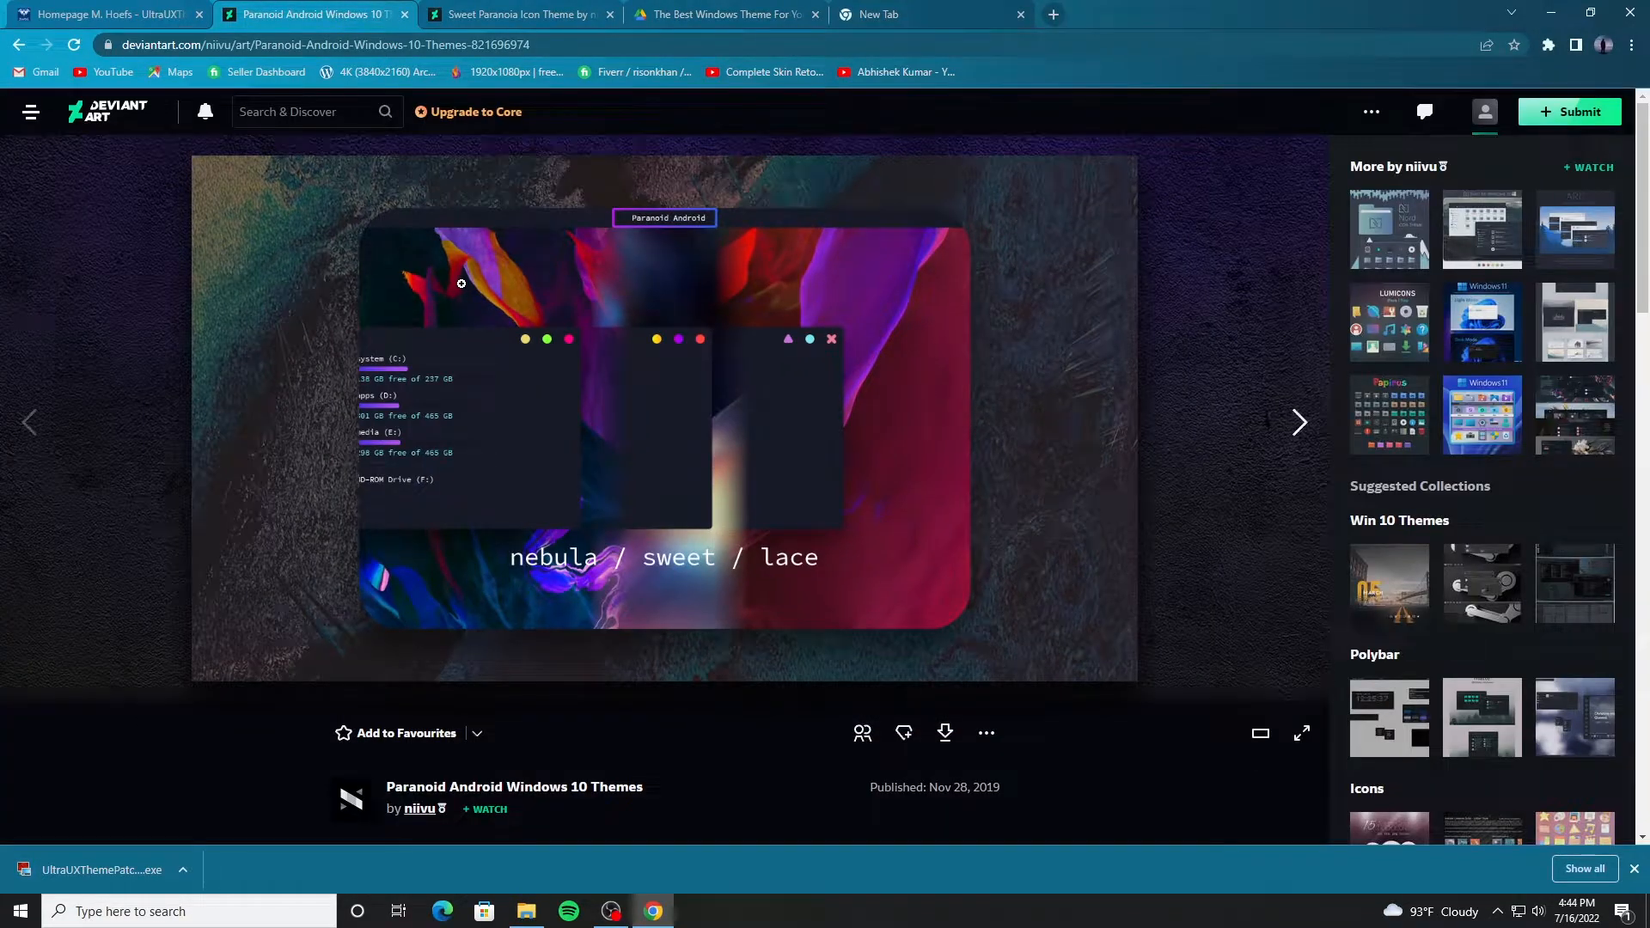
{"action": "scroll", "coordinate": [485, 335], "scroll_direction": "down", "scroll_amount": 2}
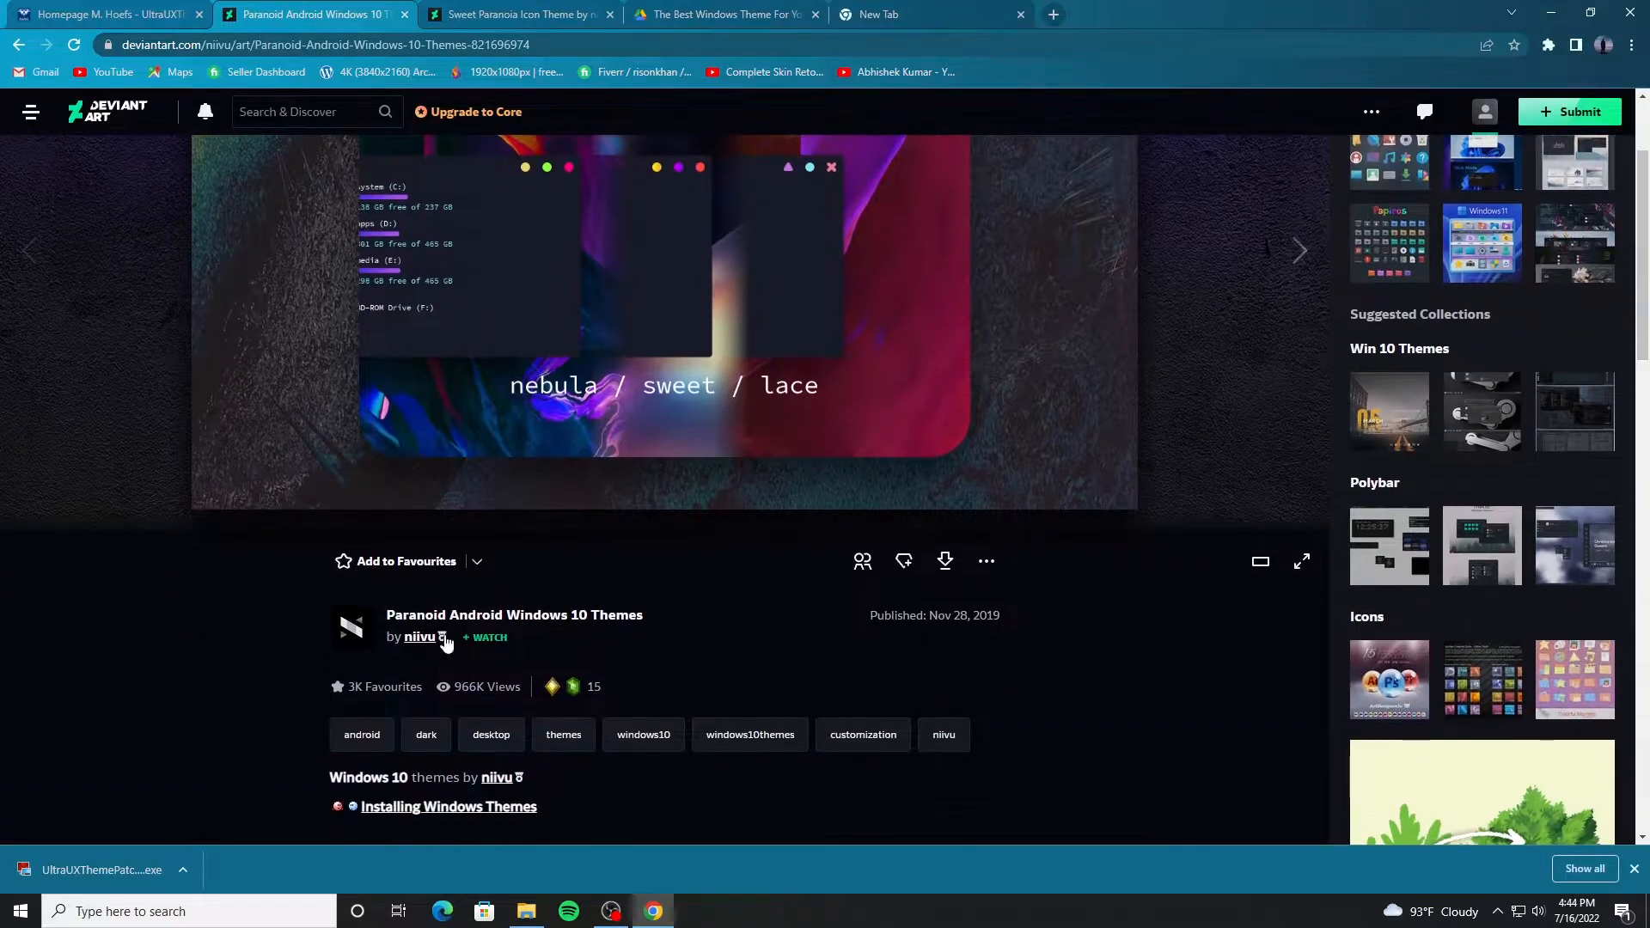
{"action": "left_click_drag", "start_coordinate": [387, 615], "coordinate": [591, 615]}
{"action": "left_click", "coordinate": [706, 617]}
{"action": "scroll", "coordinate": [710, 615], "scroll_direction": "up", "scroll_amount": 2}
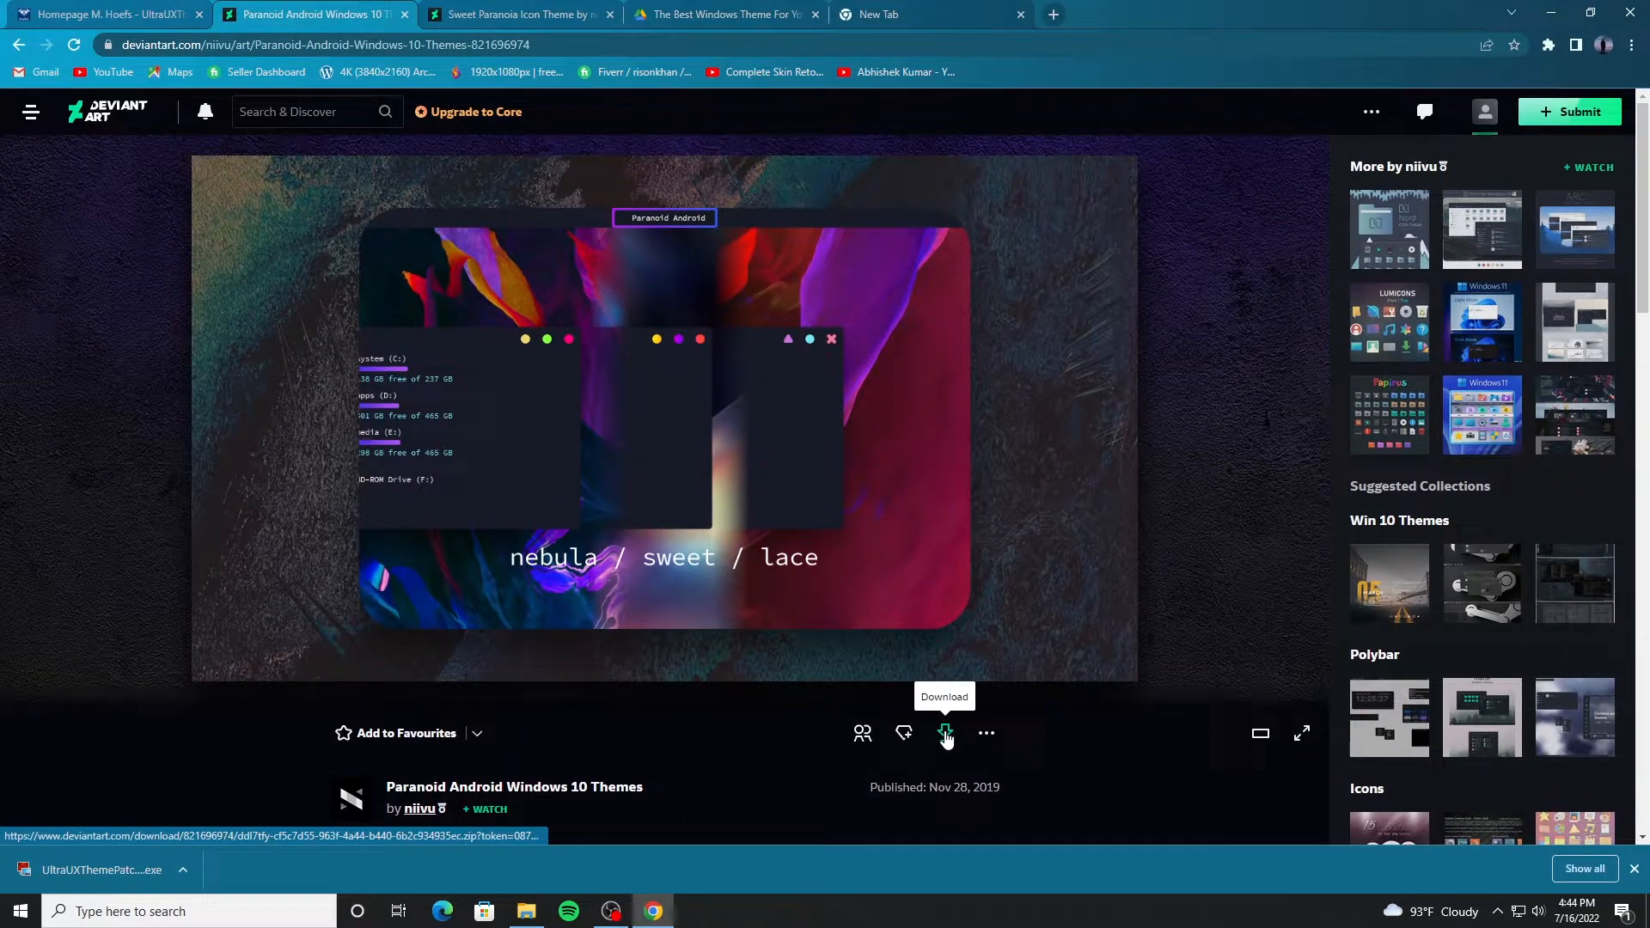
{"action": "left_click", "coordinate": [945, 733]}
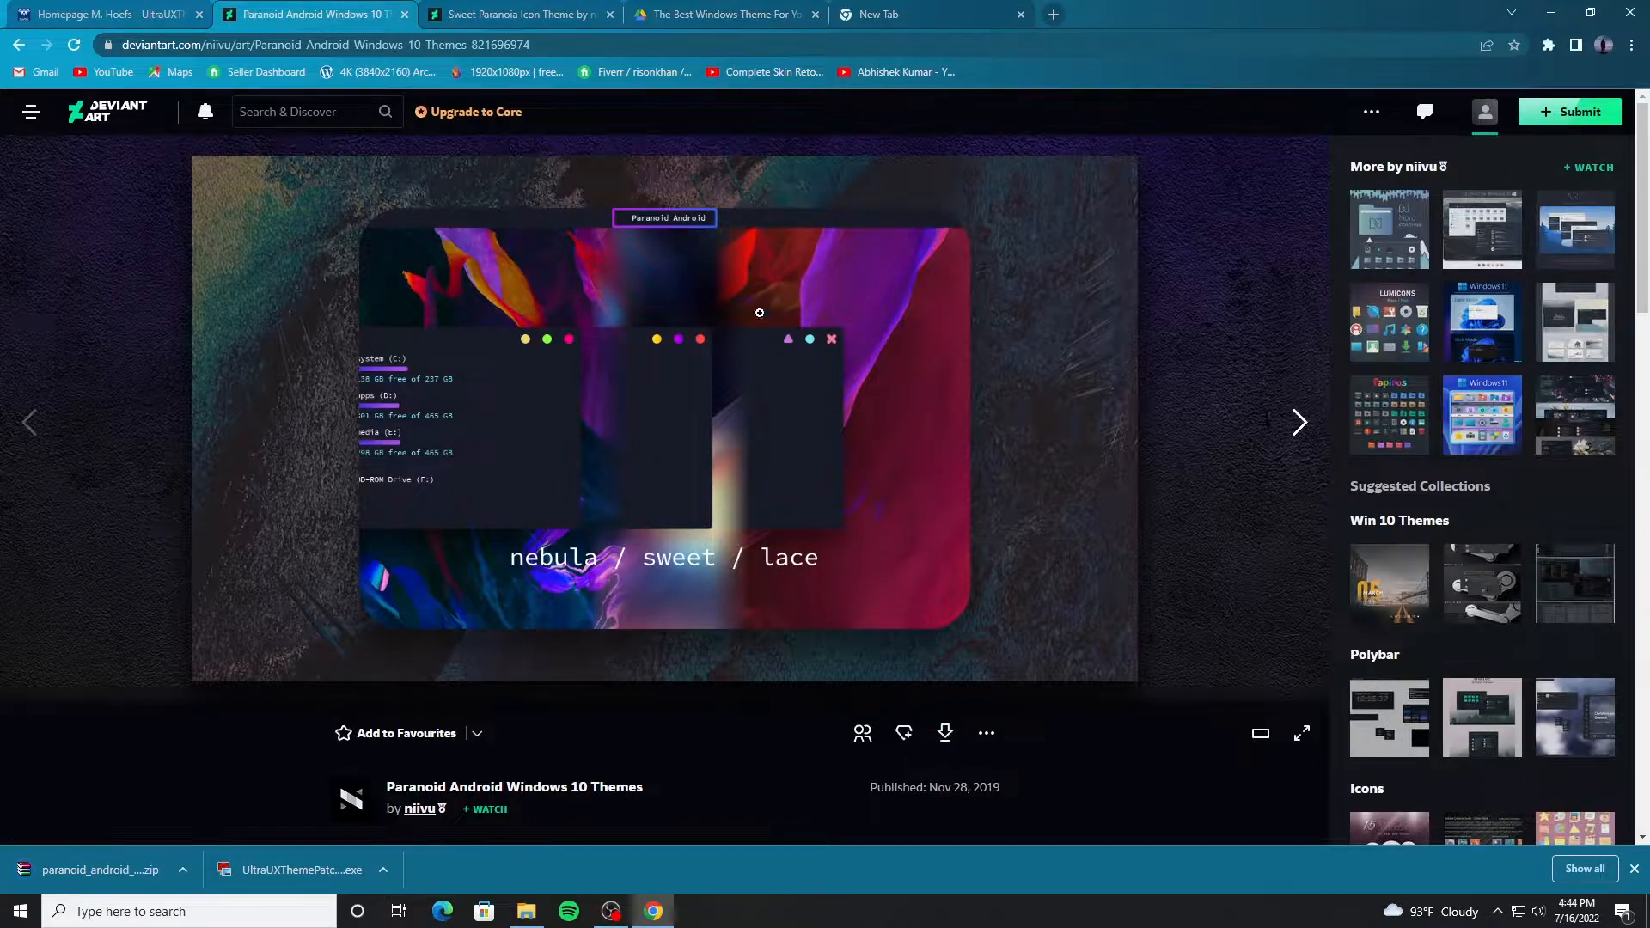
Step: Download the Sweet Paranoia Icon Theme from its DeviantArt page
{"action": "left_click", "coordinate": [525, 16]}
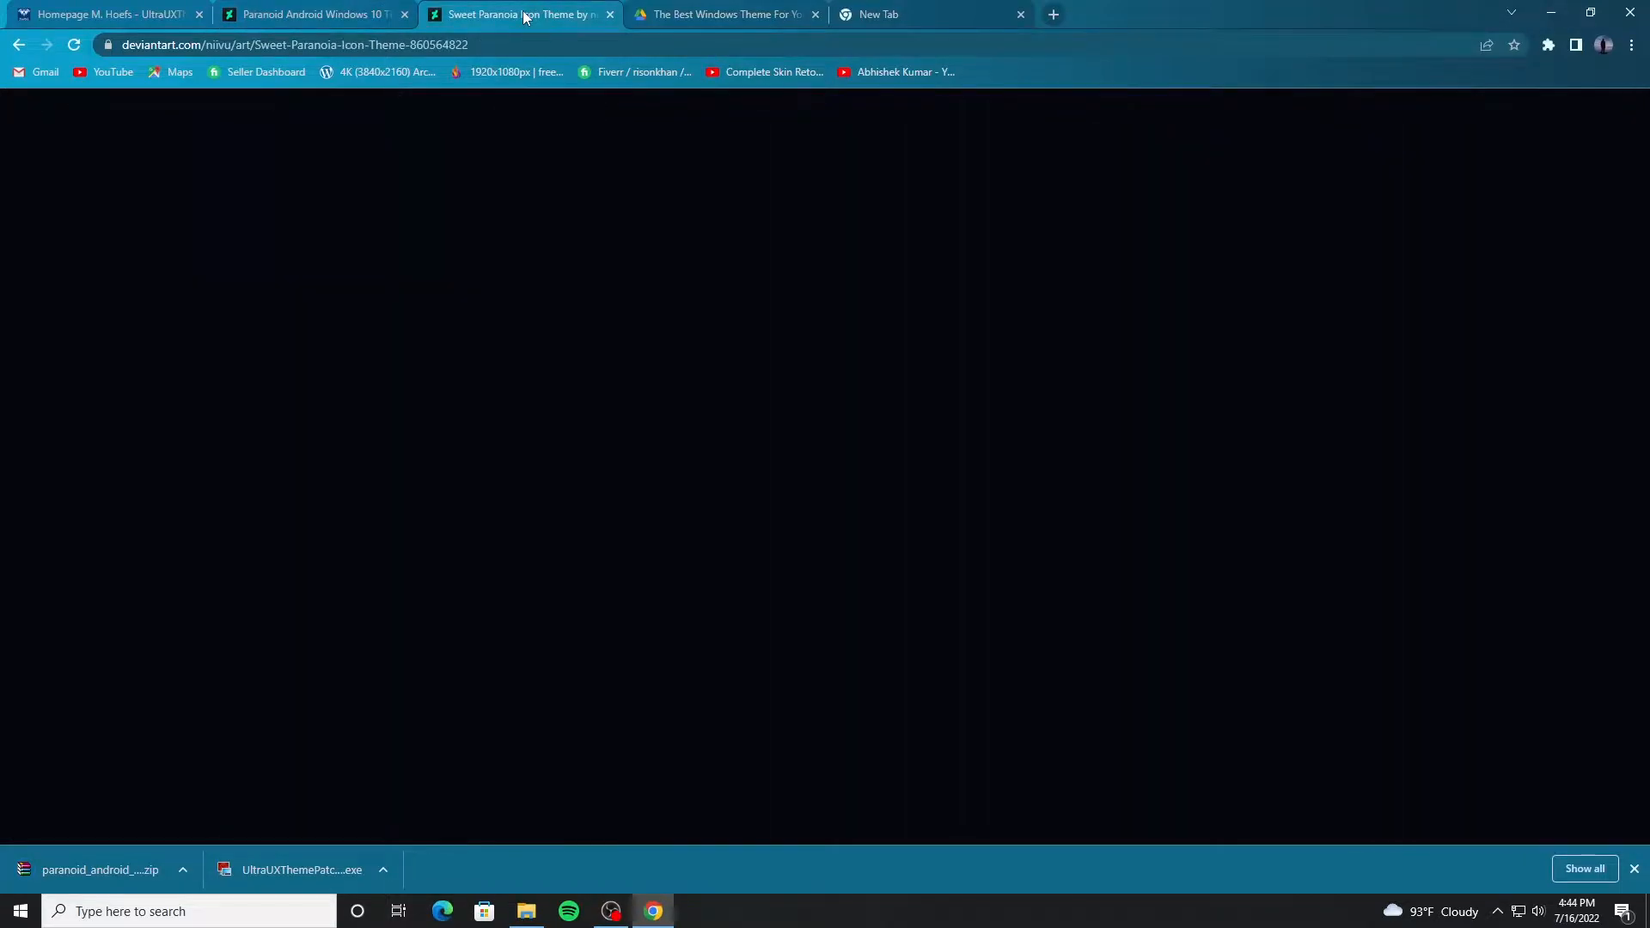
{"action": "scroll", "coordinate": [693, 367], "scroll_direction": "down", "scroll_amount": 1}
{"action": "scroll", "coordinate": [706, 402], "scroll_direction": "up", "scroll_amount": 1}
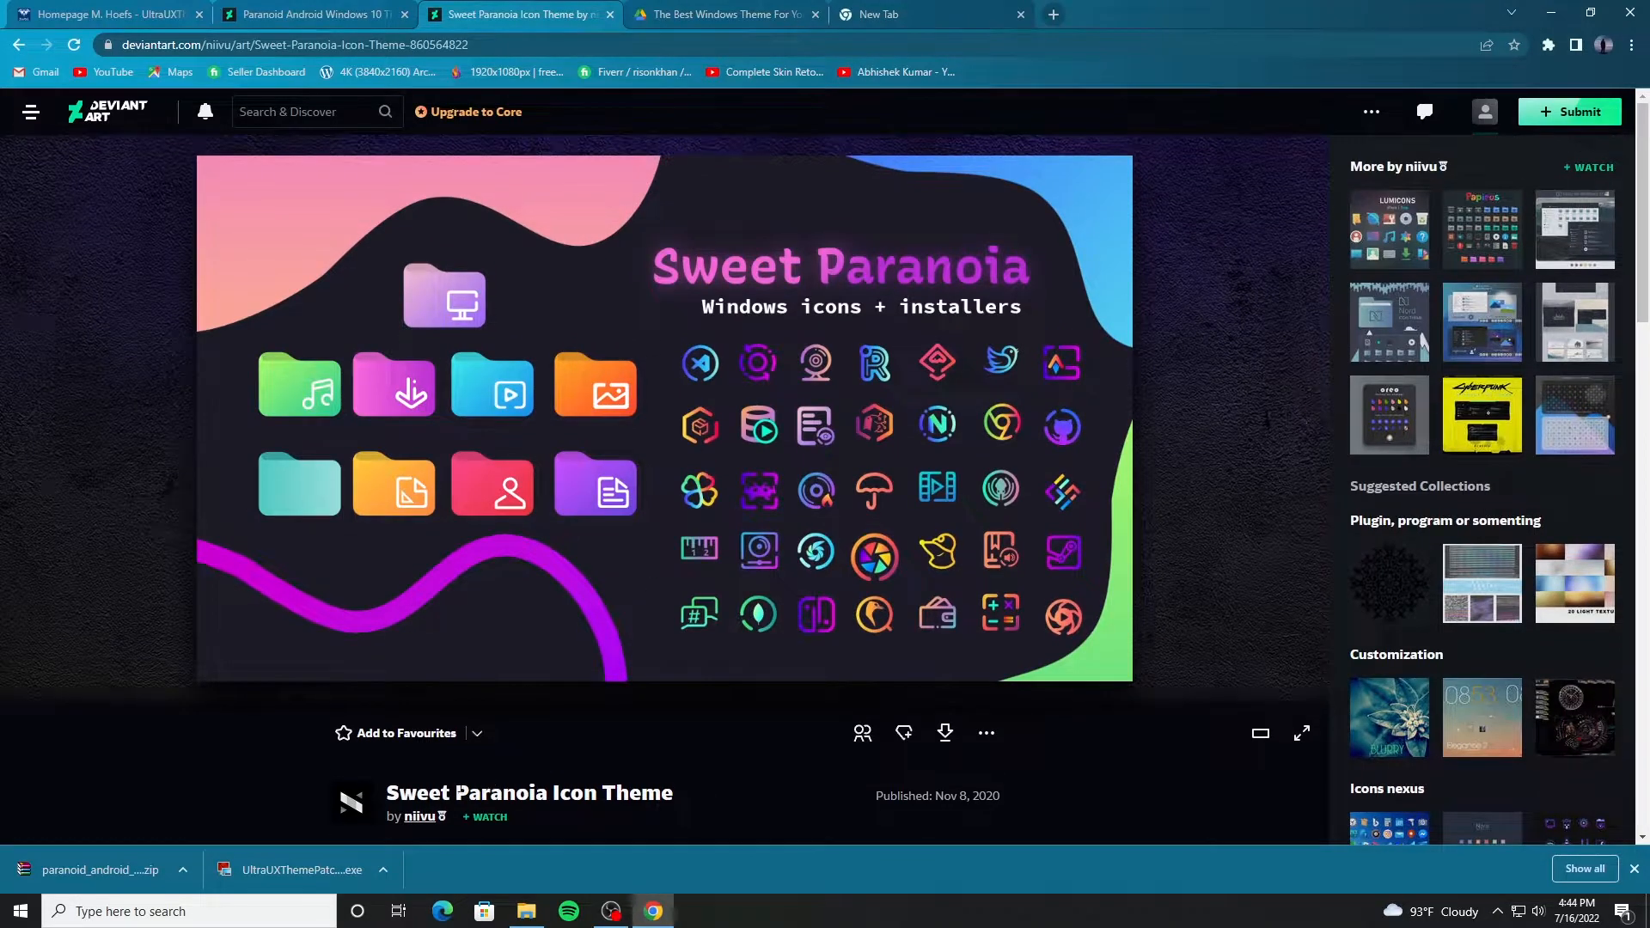
{"action": "left_click_drag", "start_coordinate": [402, 794], "coordinate": [618, 794]}
{"action": "left_click", "coordinate": [752, 792]}
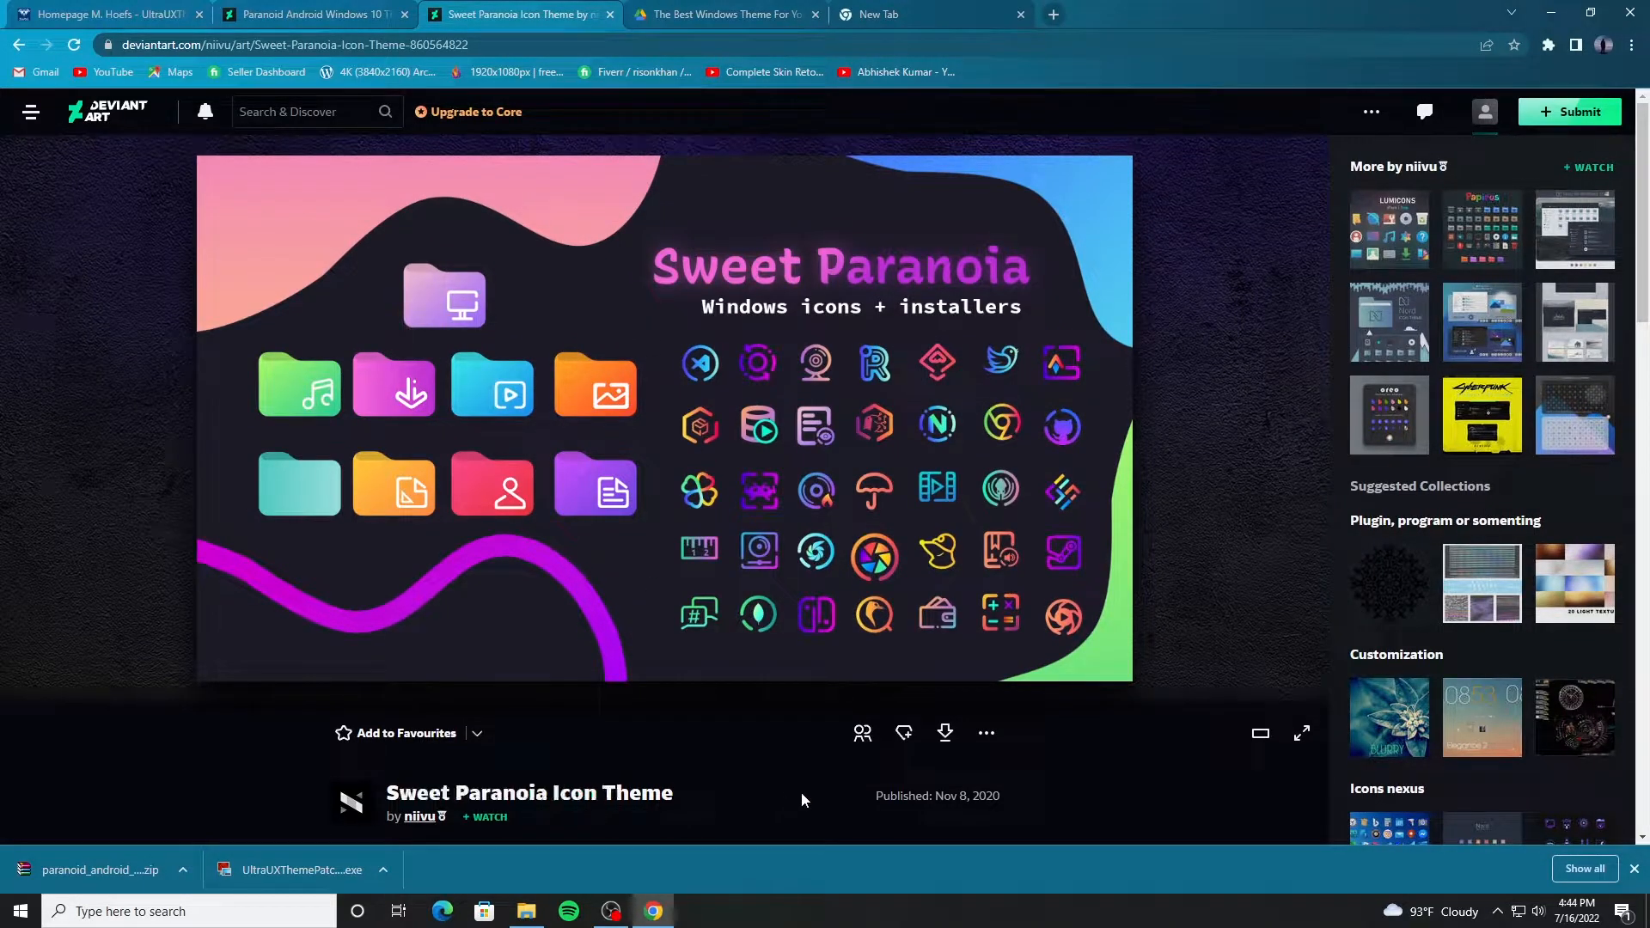
{"action": "left_click", "coordinate": [945, 735]}
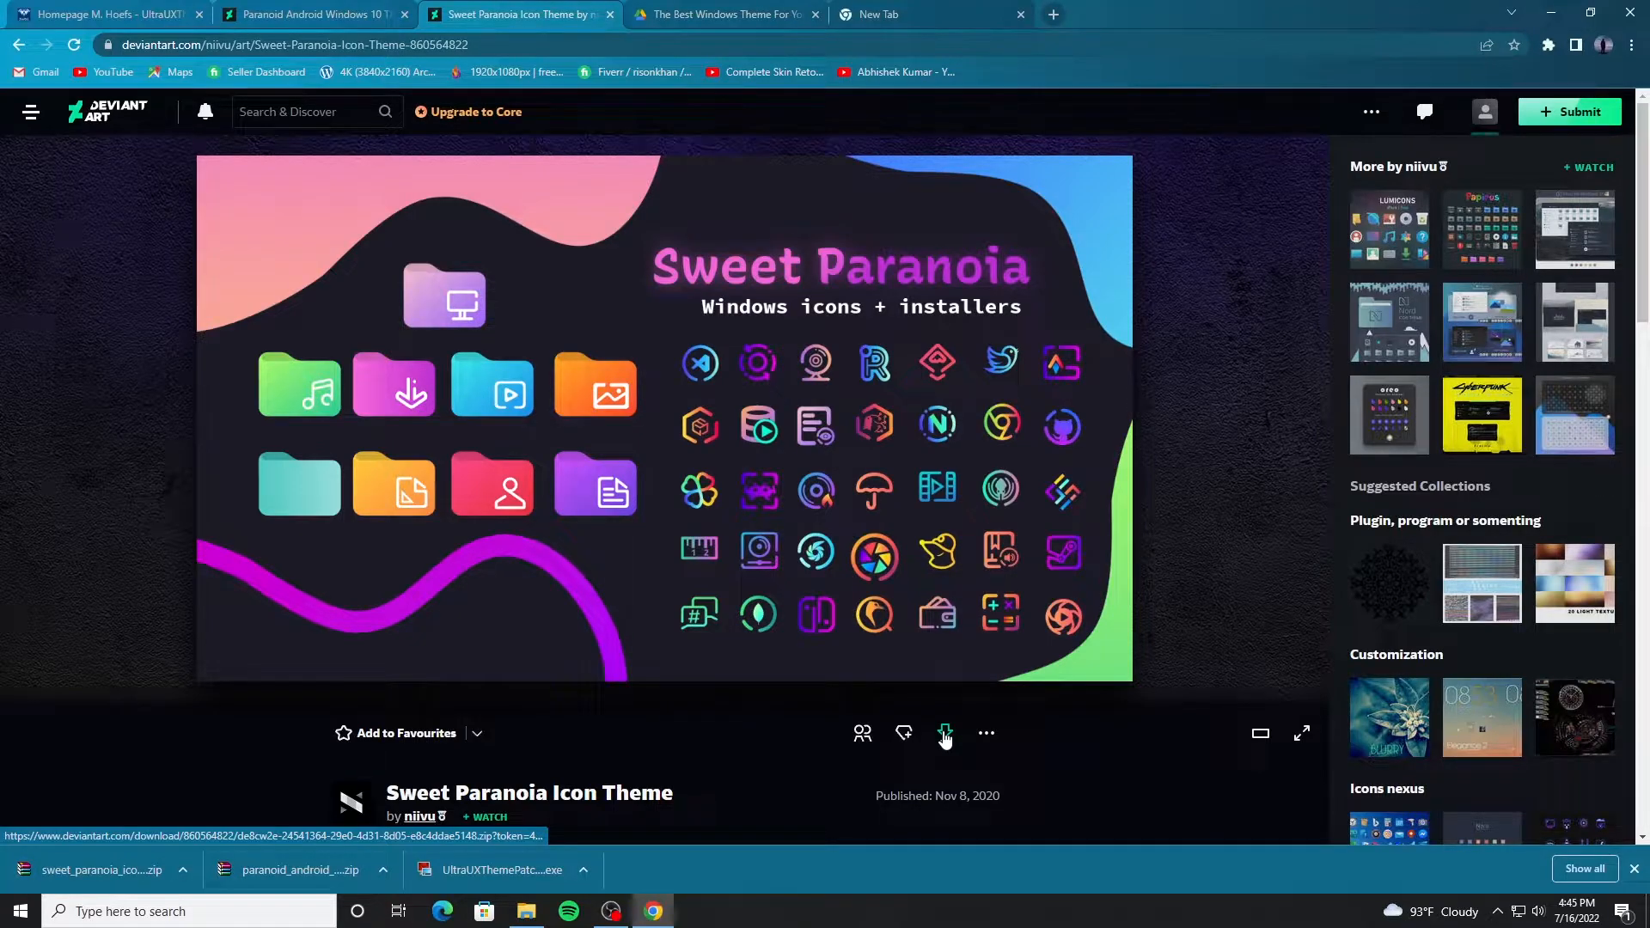
Step: Download The Best Windows Theme For You .rar archive from Google Drive and show it in the Downloads folder
{"action": "left_click", "coordinate": [746, 14]}
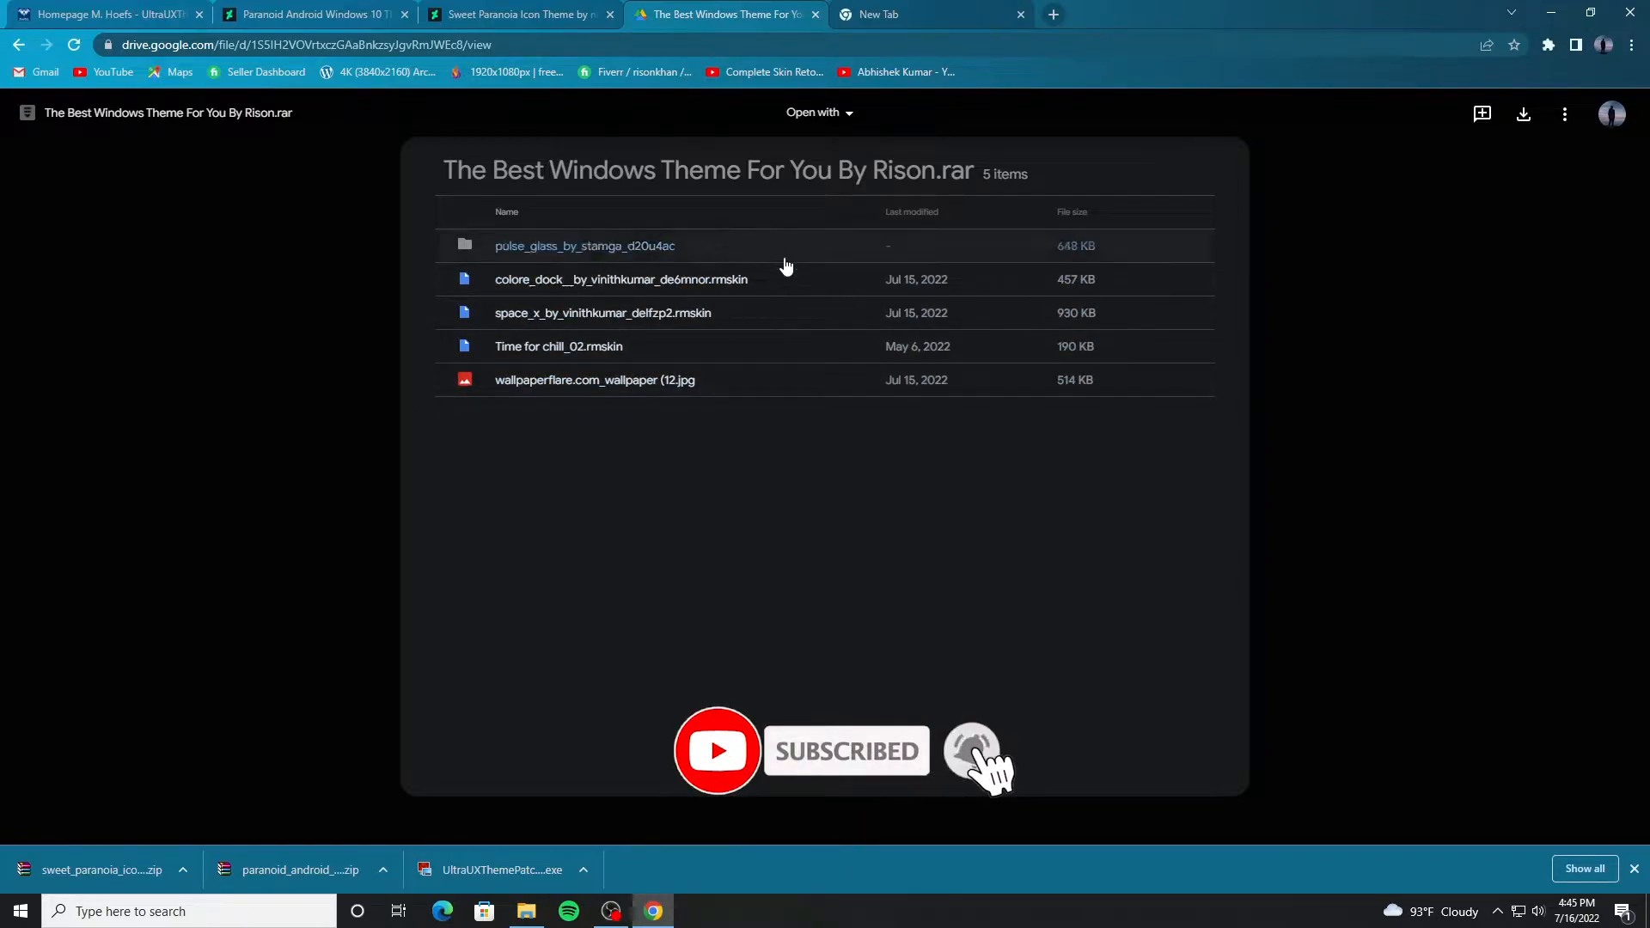
{"action": "left_click", "coordinate": [1524, 119]}
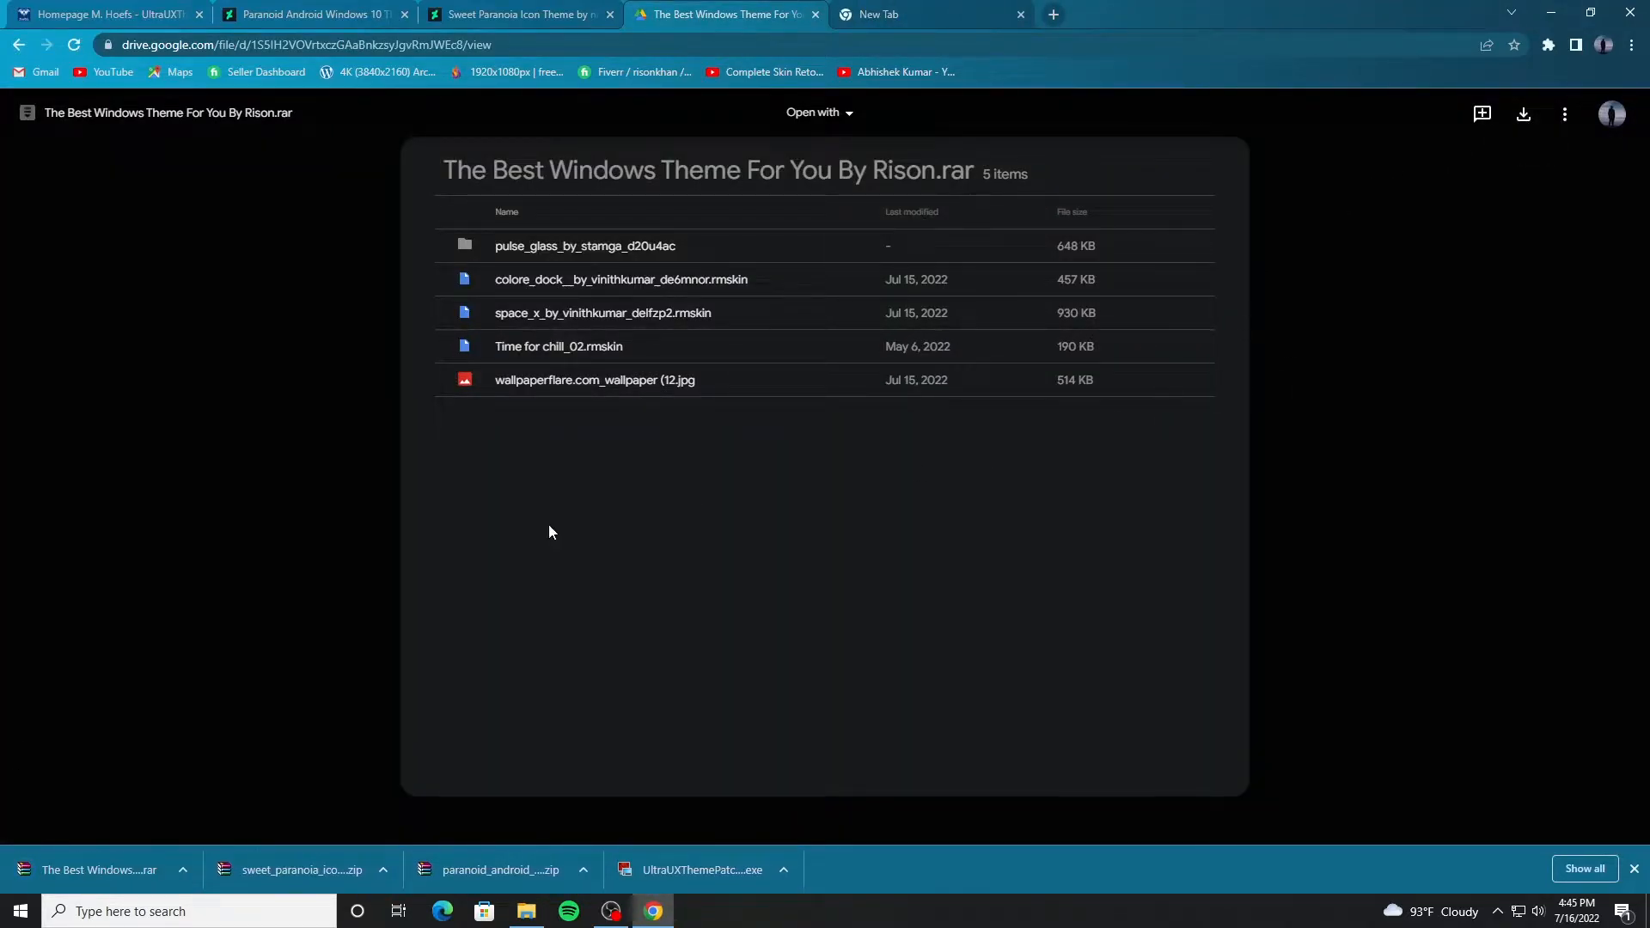
{"action": "left_click", "coordinate": [177, 872]}
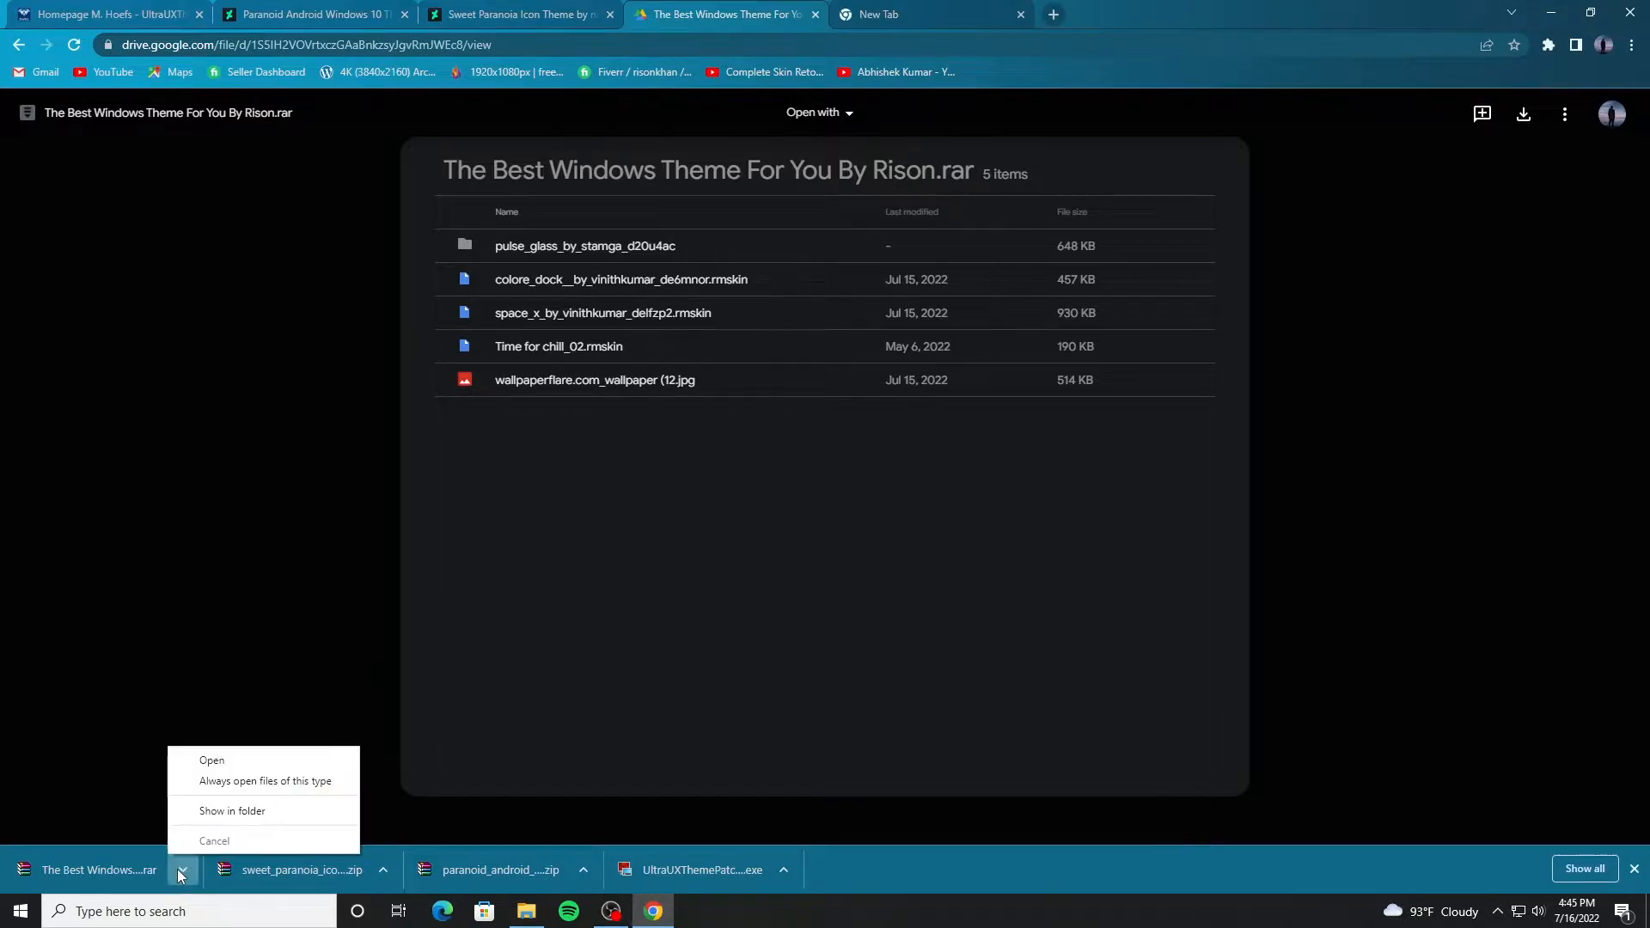
{"action": "left_click", "coordinate": [237, 818]}
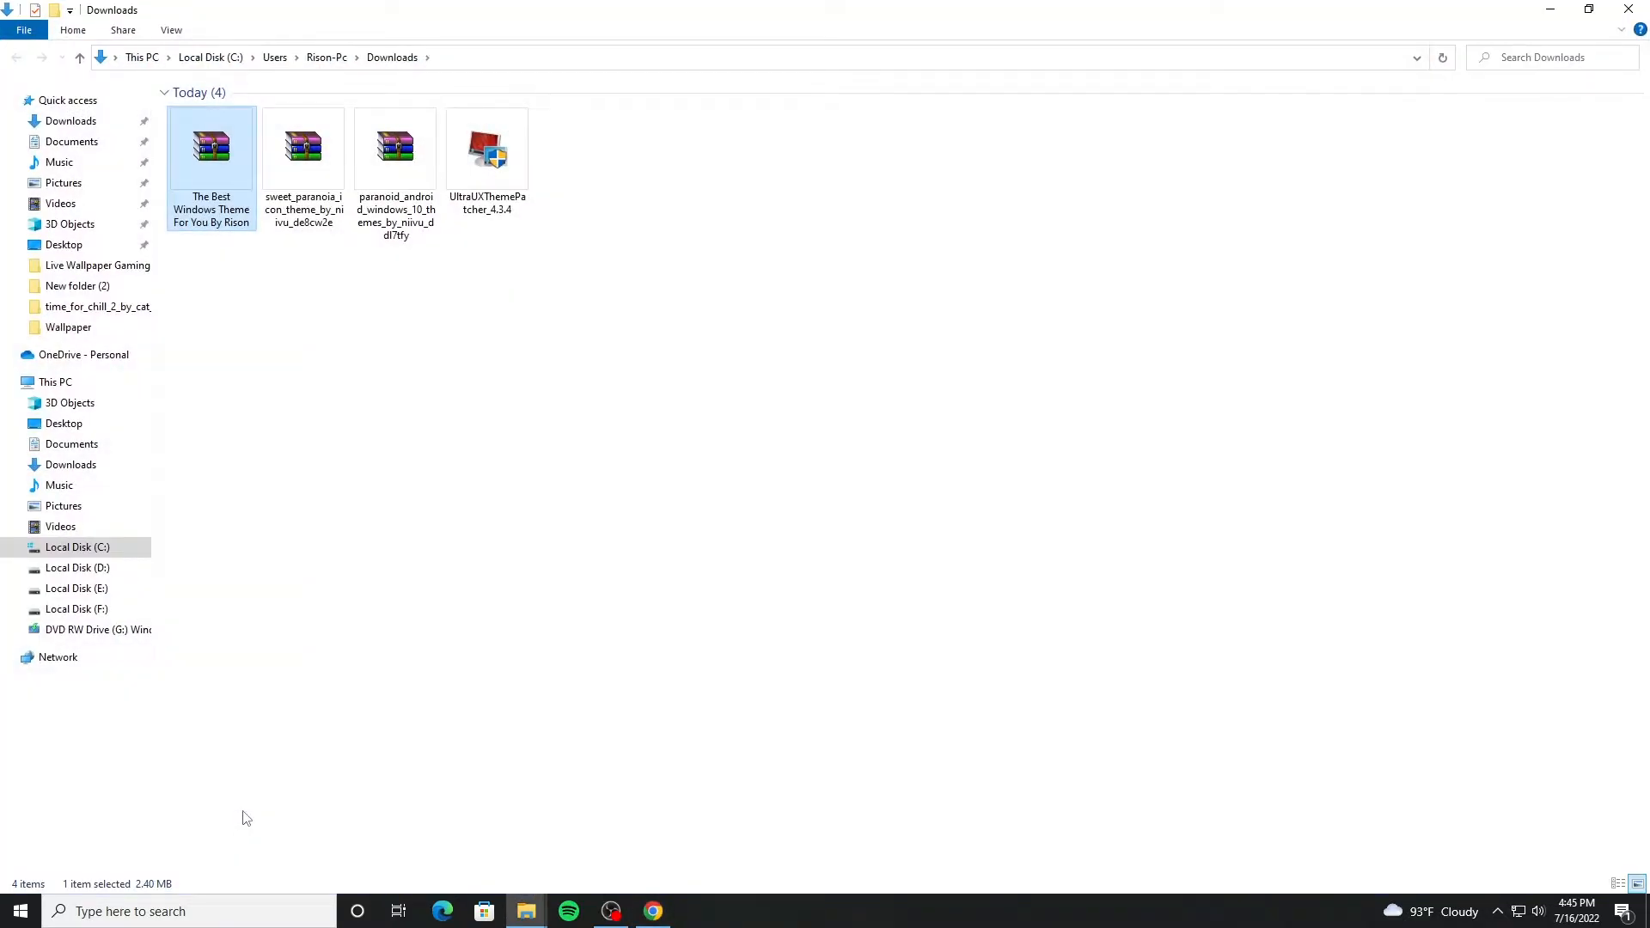
Step: Close the browser, then bring back the Downloads folder and refresh it
{"action": "left_click", "coordinate": [1550, 9]}
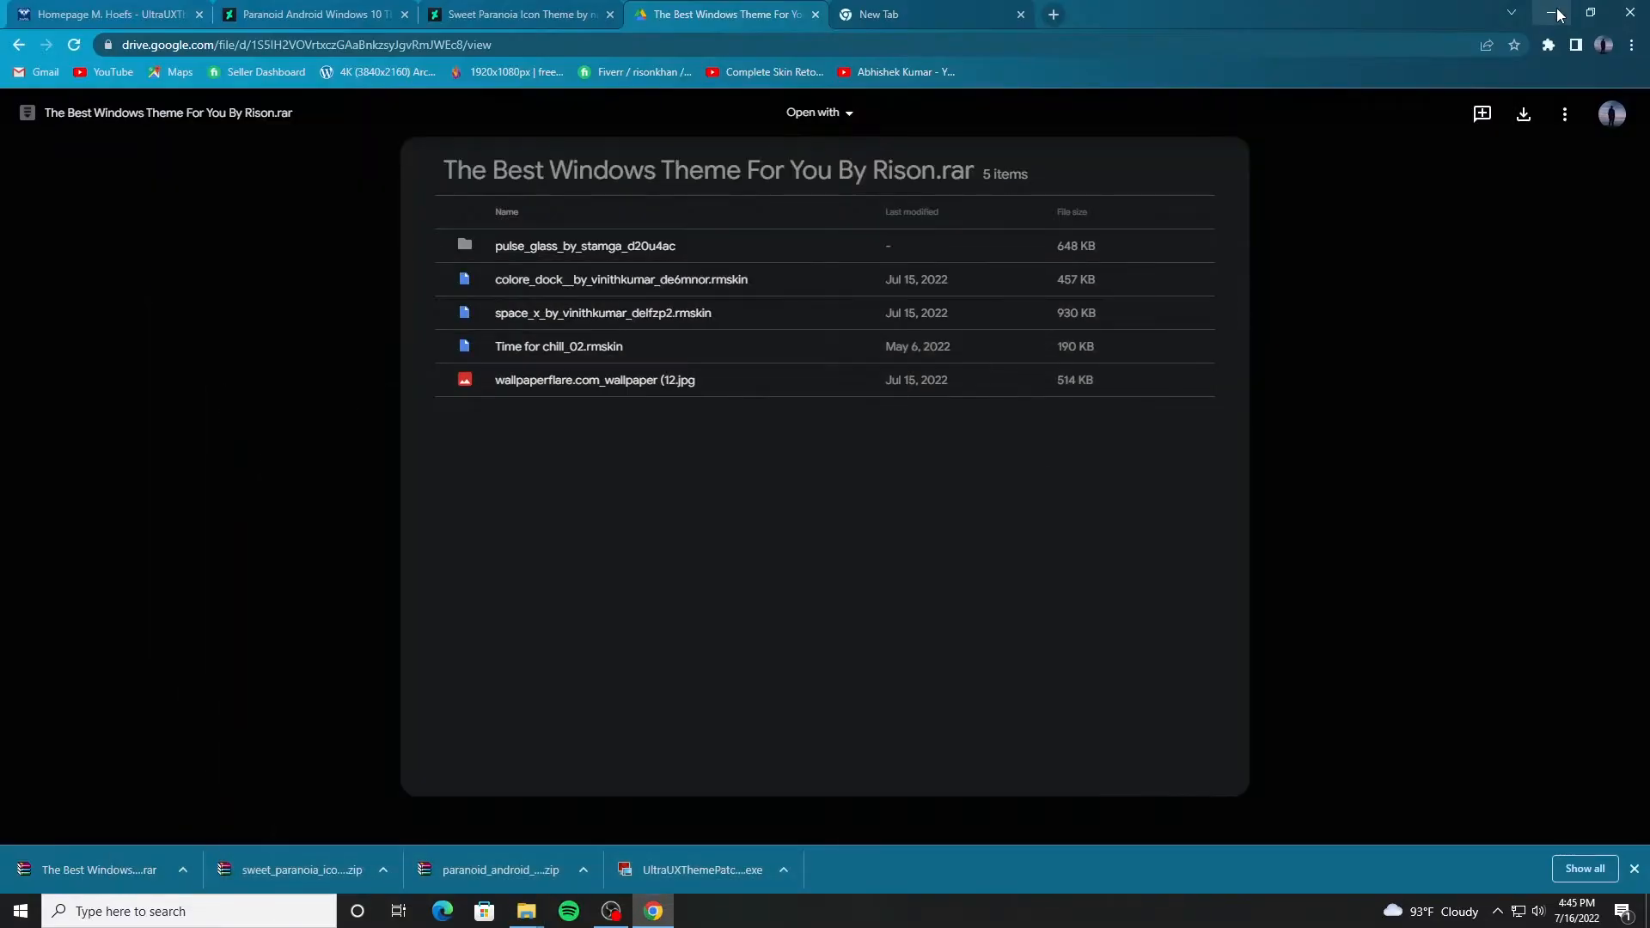
{"action": "left_click", "coordinate": [1639, 15]}
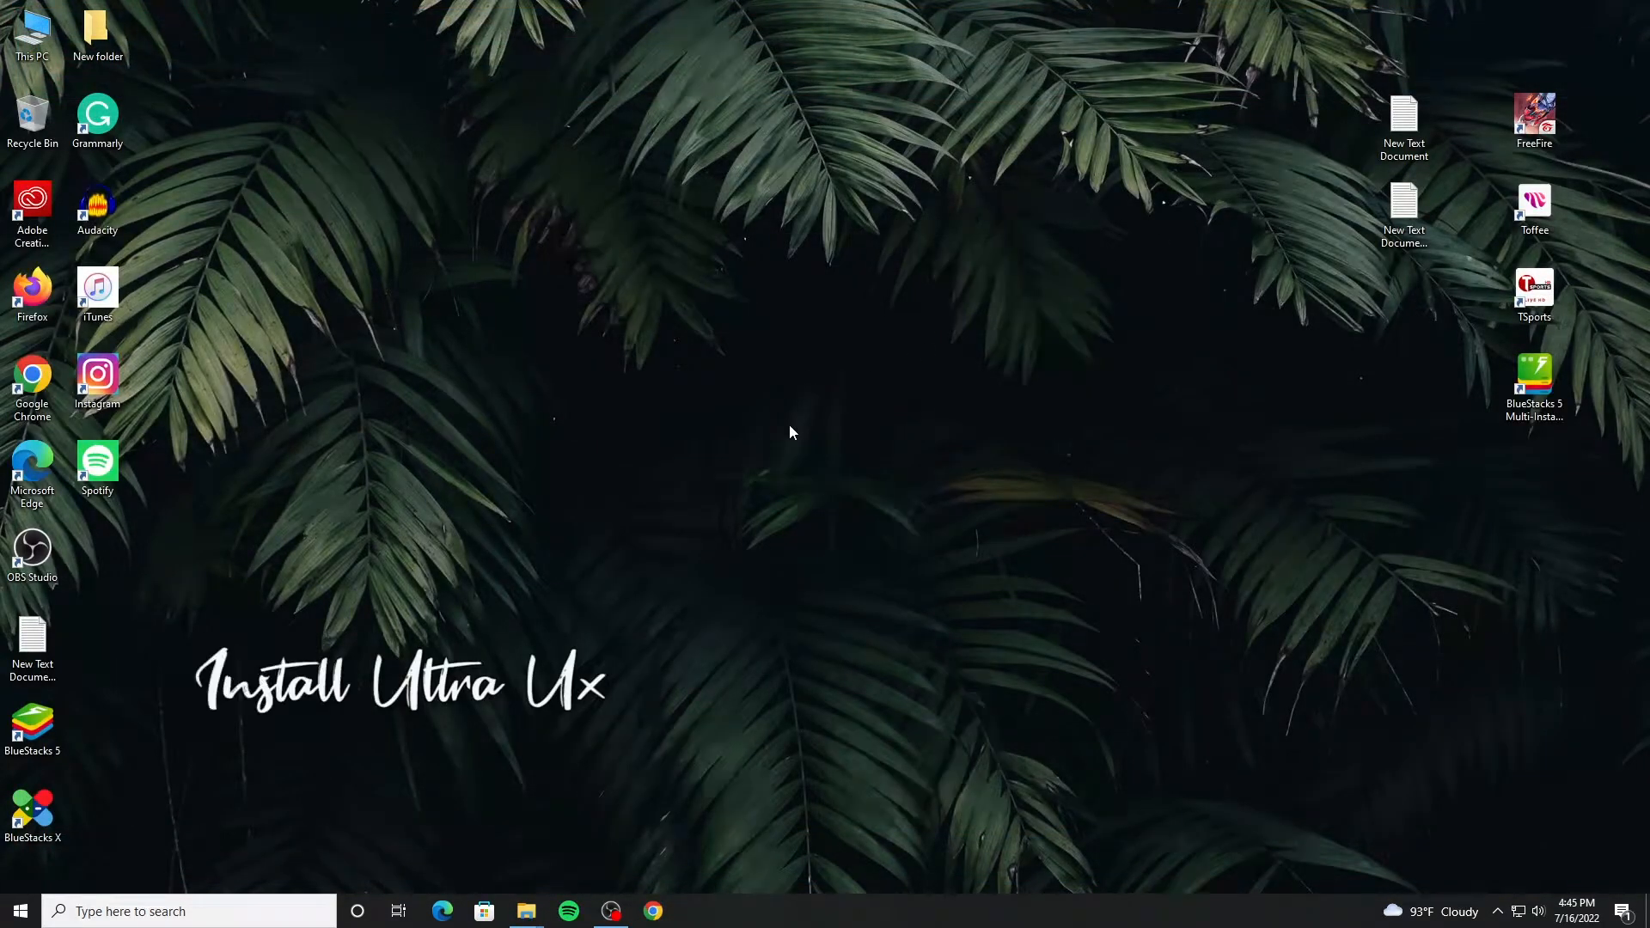
{"action": "left_click", "coordinate": [525, 911]}
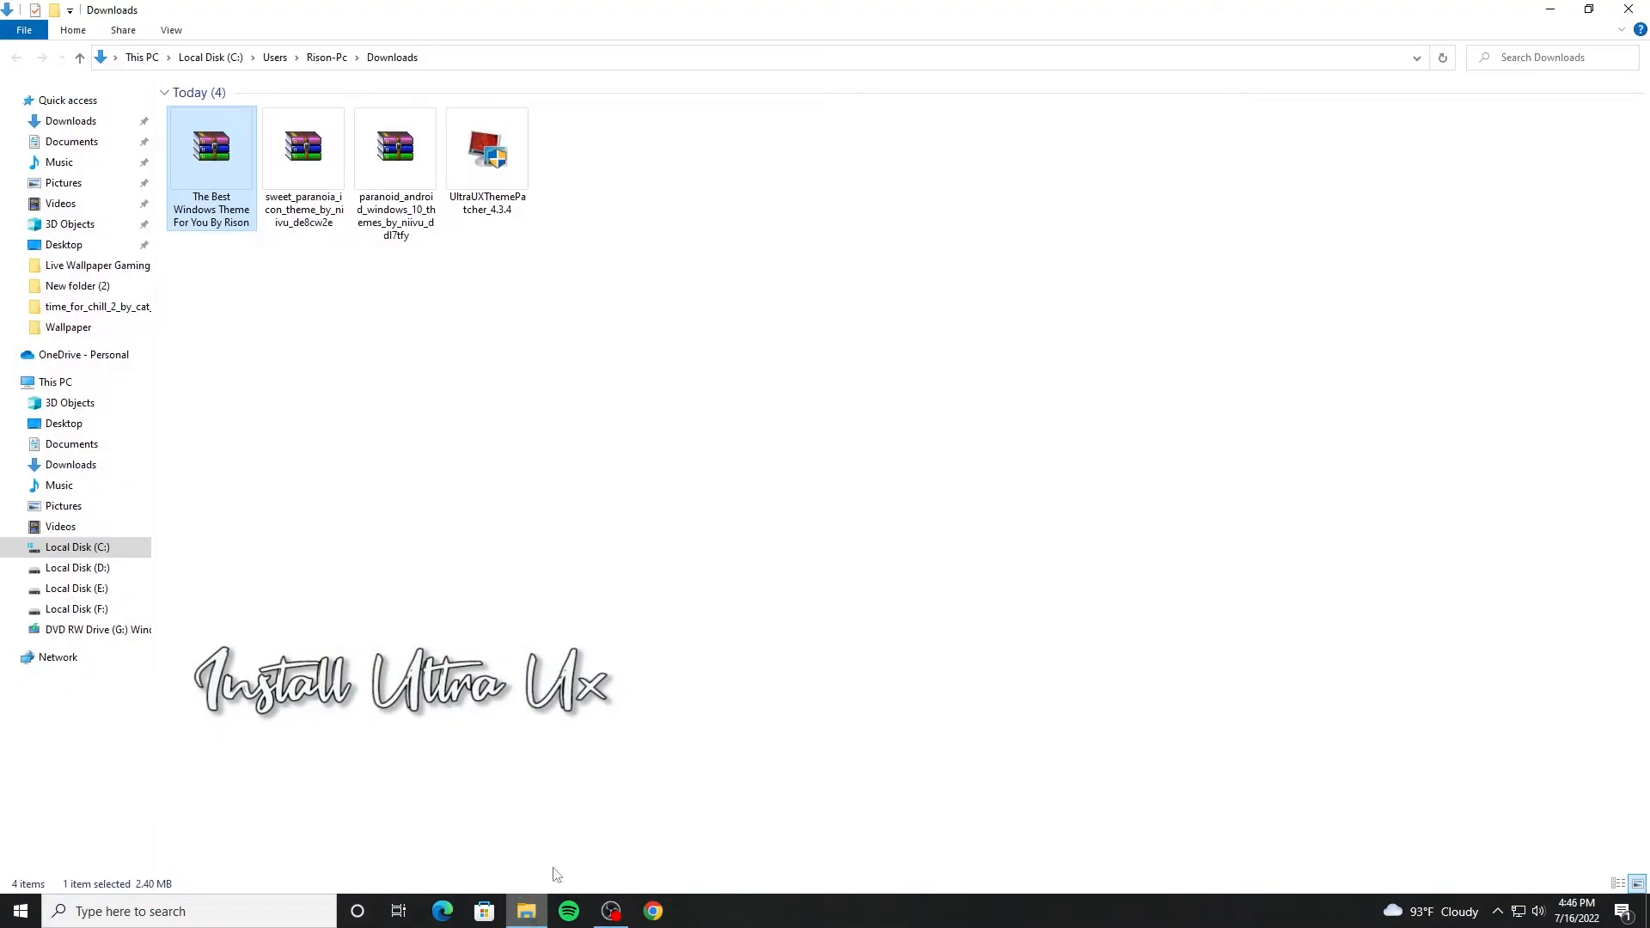
{"action": "left_click_drag", "start_coordinate": [616, 266], "coordinate": [225, 188]}
{"action": "right_click", "coordinate": [569, 326]}
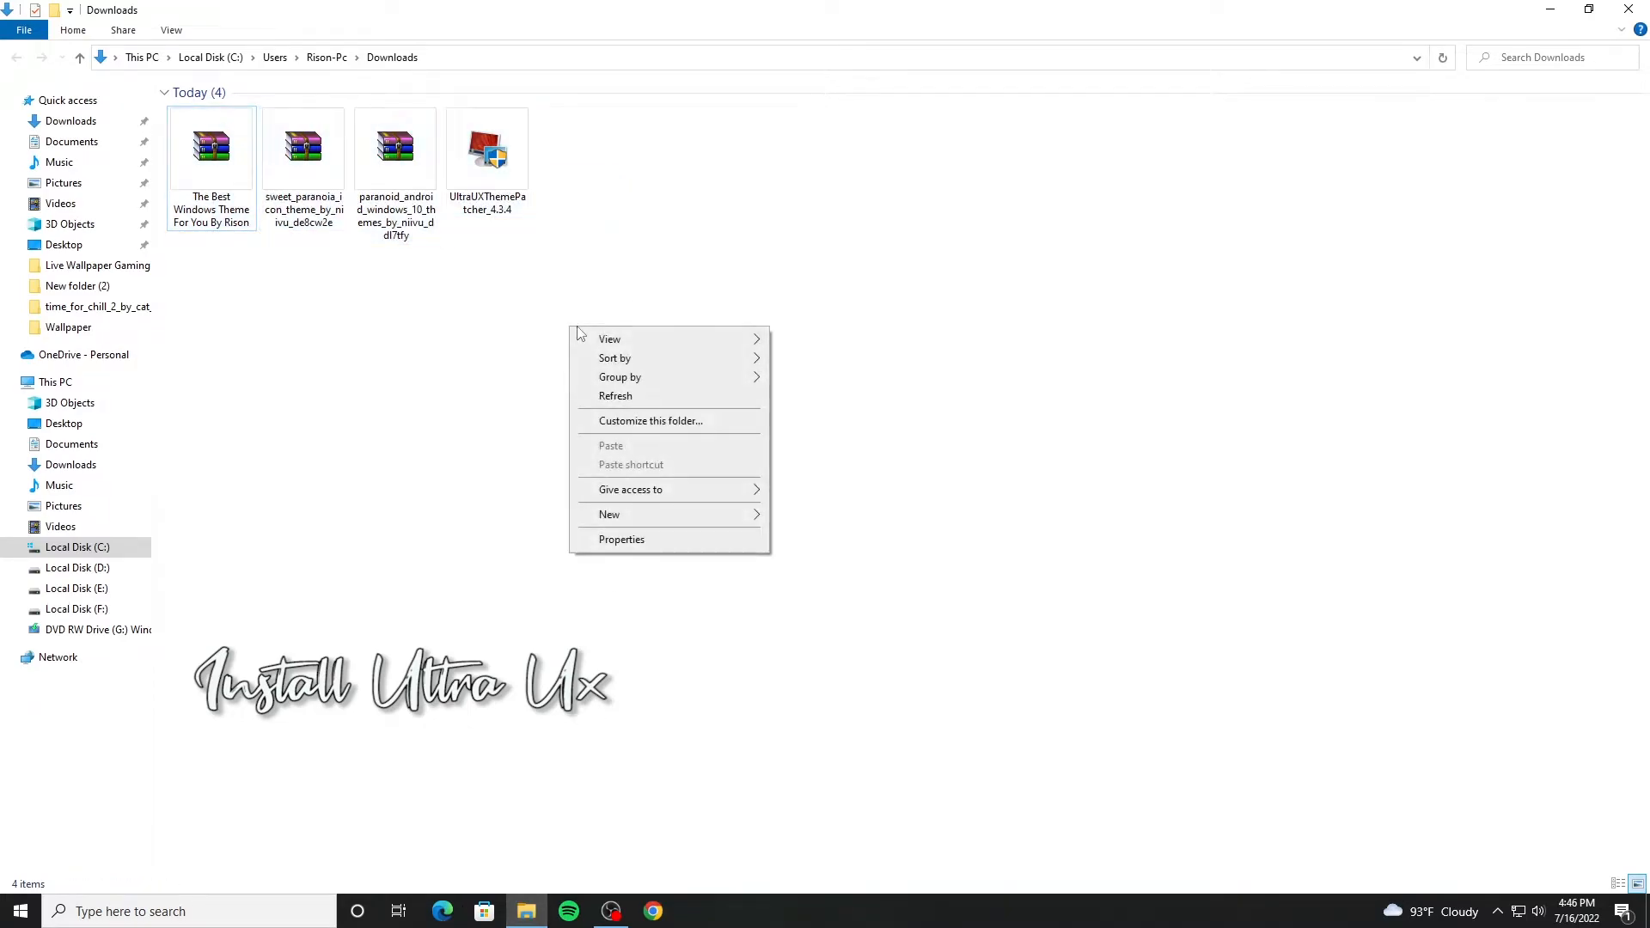
{"action": "left_click", "coordinate": [623, 399]}
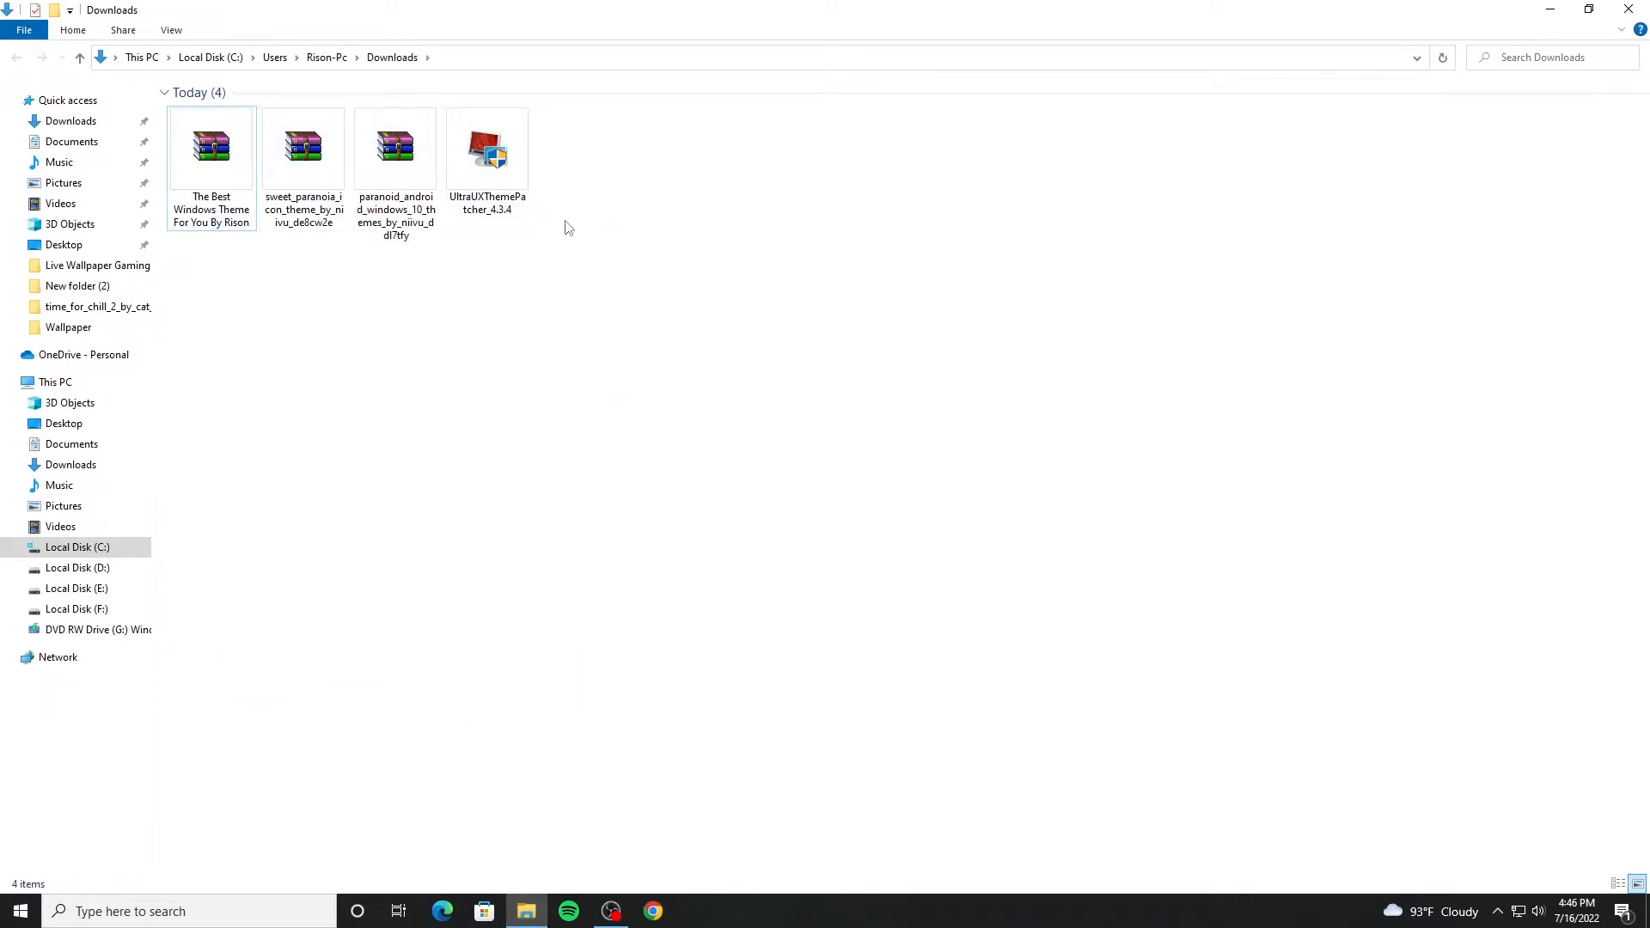
Step: Launch the UltraUXThemePatcher_4.3.4 installer, minimize the Downloads folder and proceed to the installer's license agreement
{"action": "left_click", "coordinate": [505, 189]}
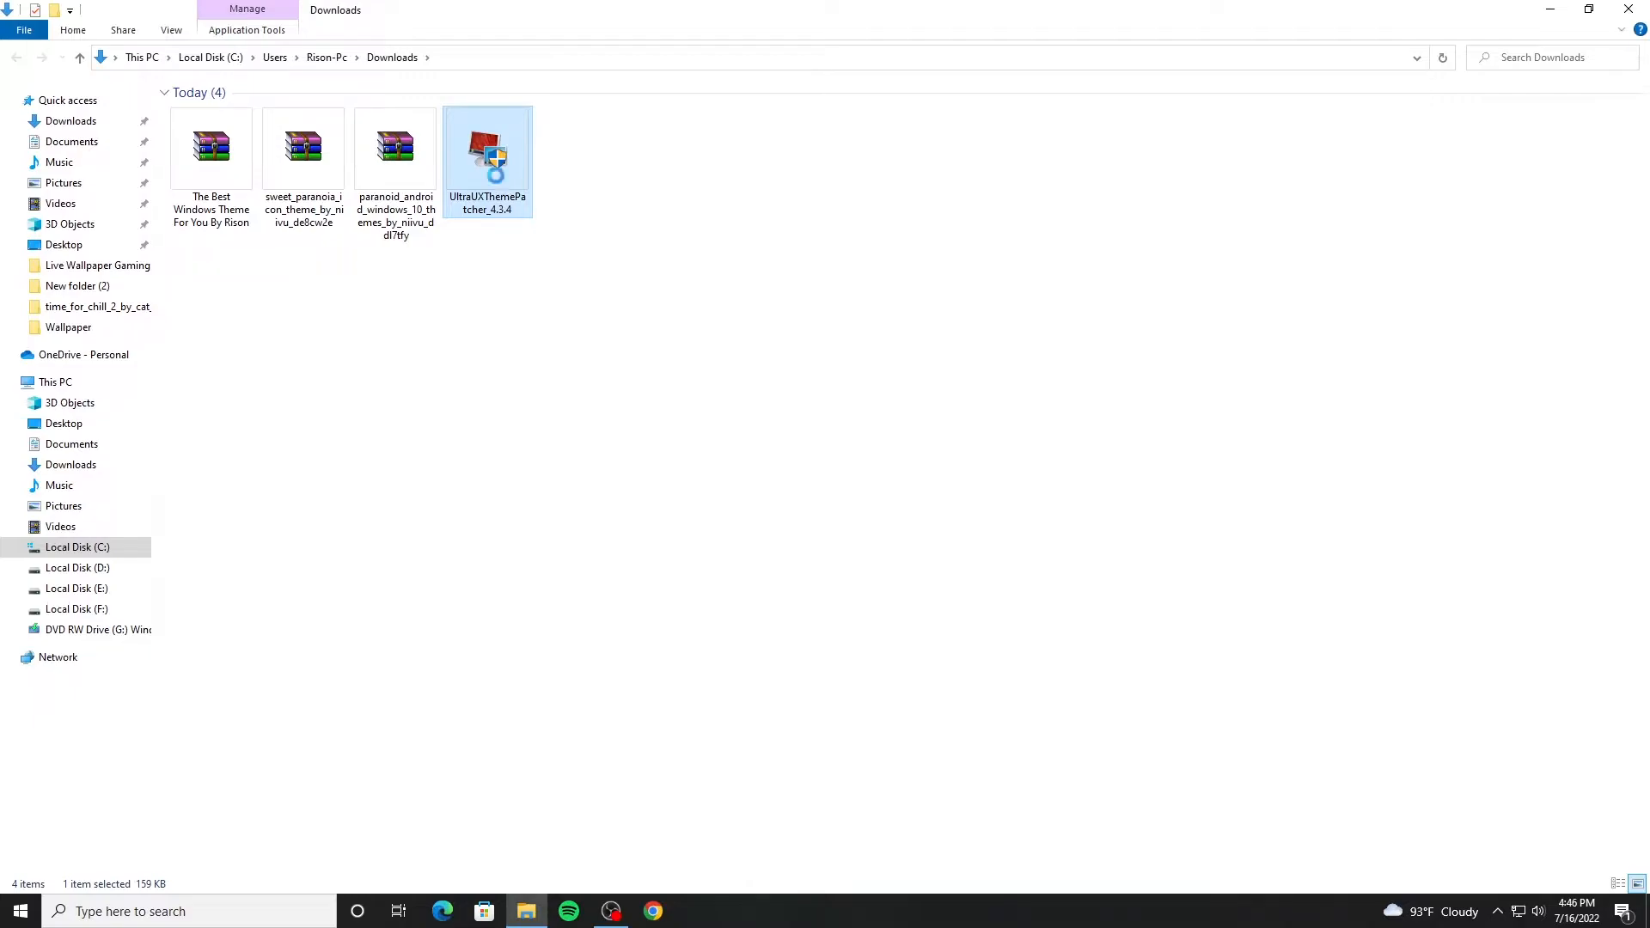
{"action": "right_click", "coordinate": [496, 177]}
{"action": "left_click", "coordinate": [584, 208]}
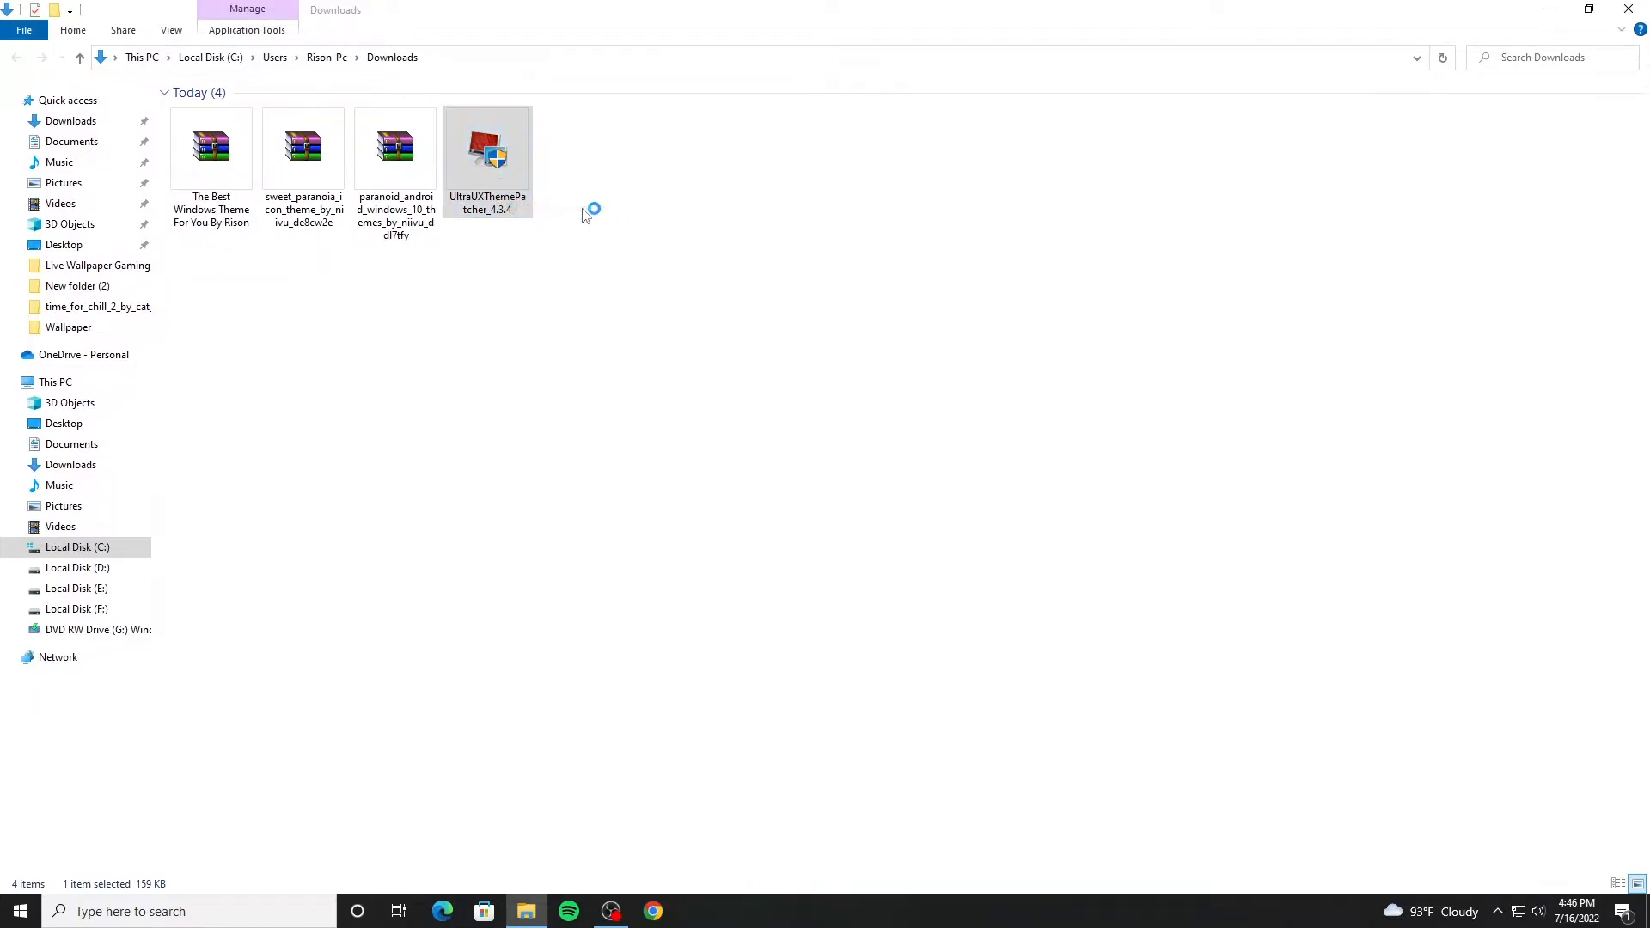
{"action": "left_click", "coordinate": [1549, 10]}
{"action": "left_click", "coordinate": [916, 592]}
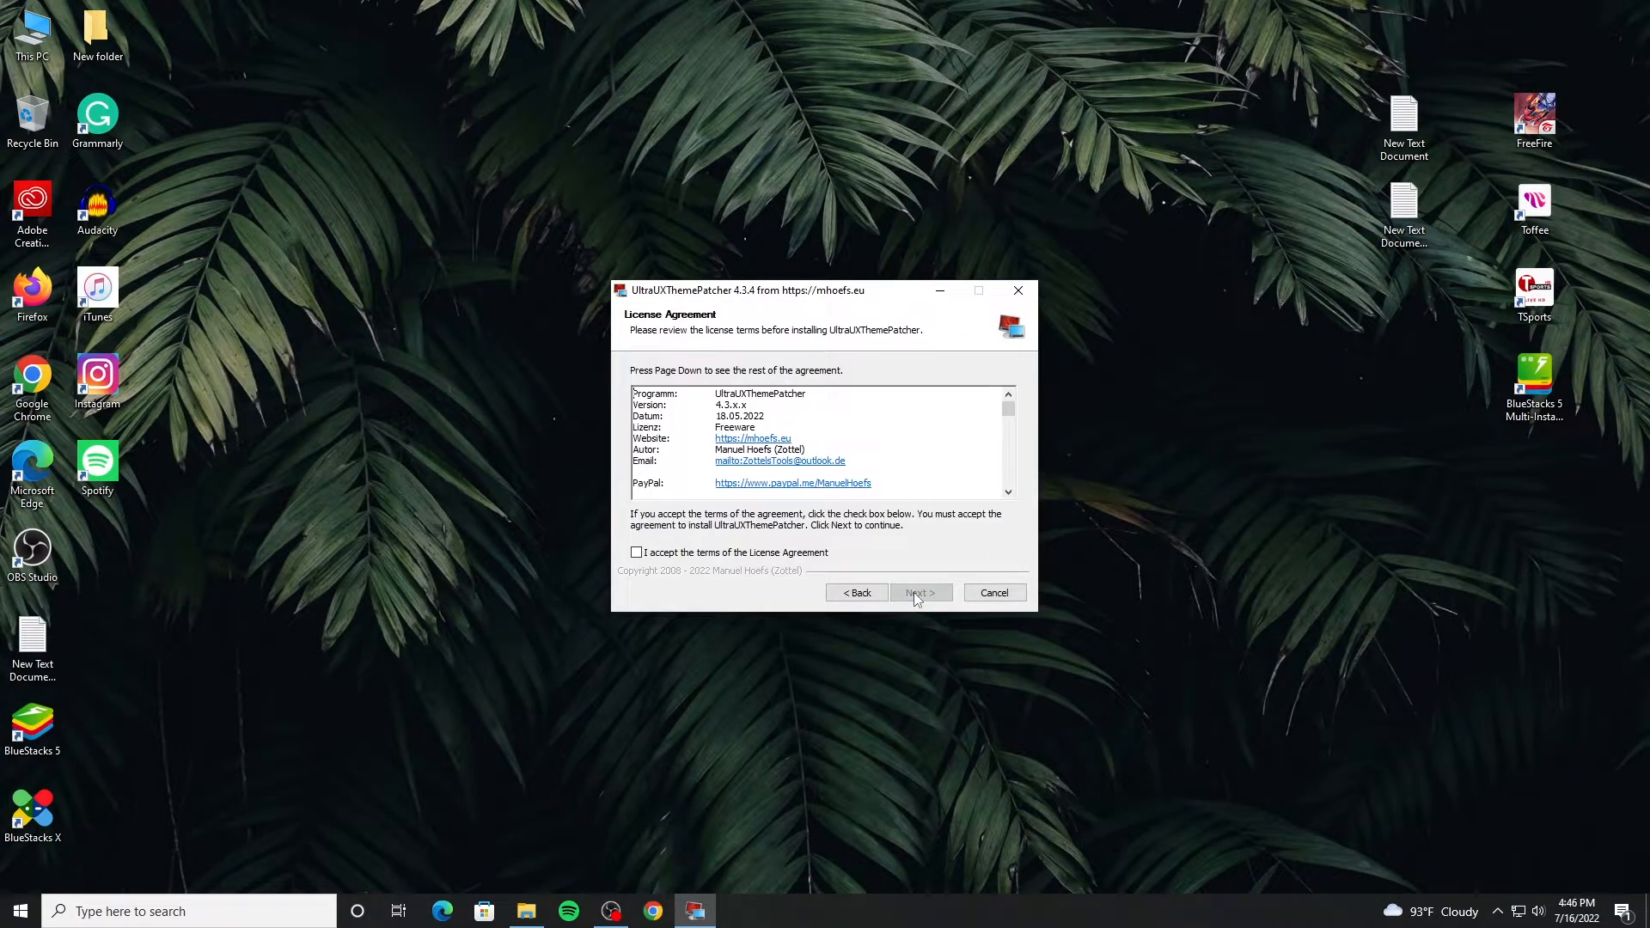
Step: Accept the license terms and install UltraUXThemePatcher on the system
{"action": "left_click", "coordinate": [638, 554]}
{"action": "left_click", "coordinate": [904, 594]}
{"action": "left_click", "coordinate": [904, 595]}
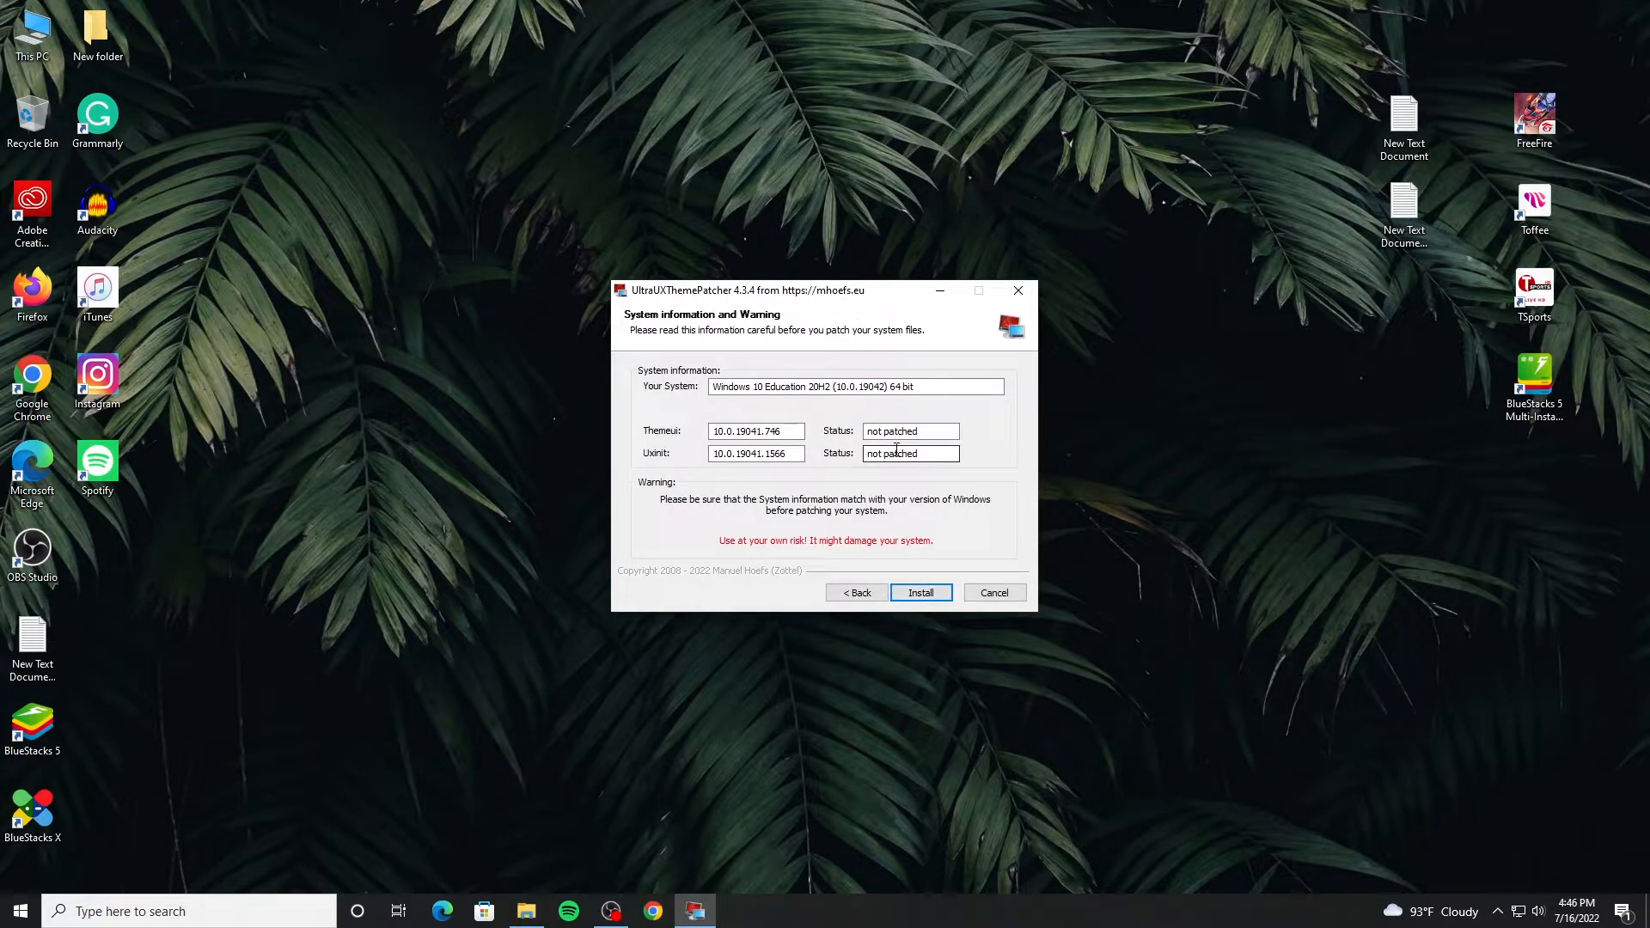
{"action": "left_click", "coordinate": [918, 593]}
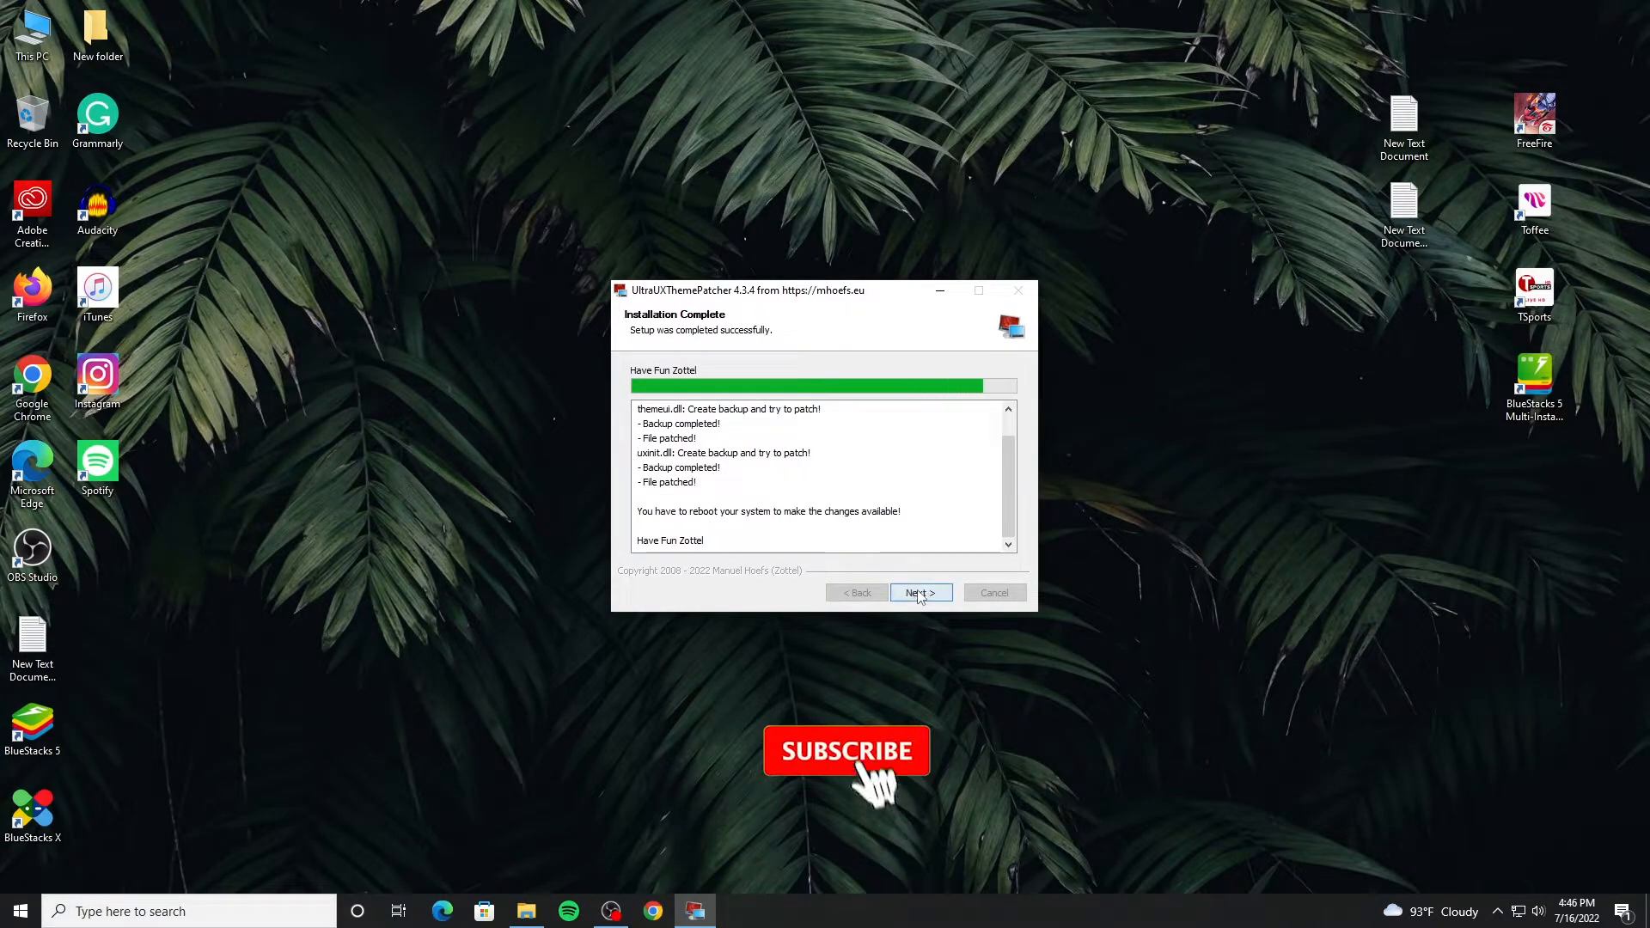
Step: Complete the UltraUXThemePatcher setup with the Reboot now option
{"action": "left_click", "coordinate": [918, 592]}
{"action": "left_click", "coordinate": [917, 593]}
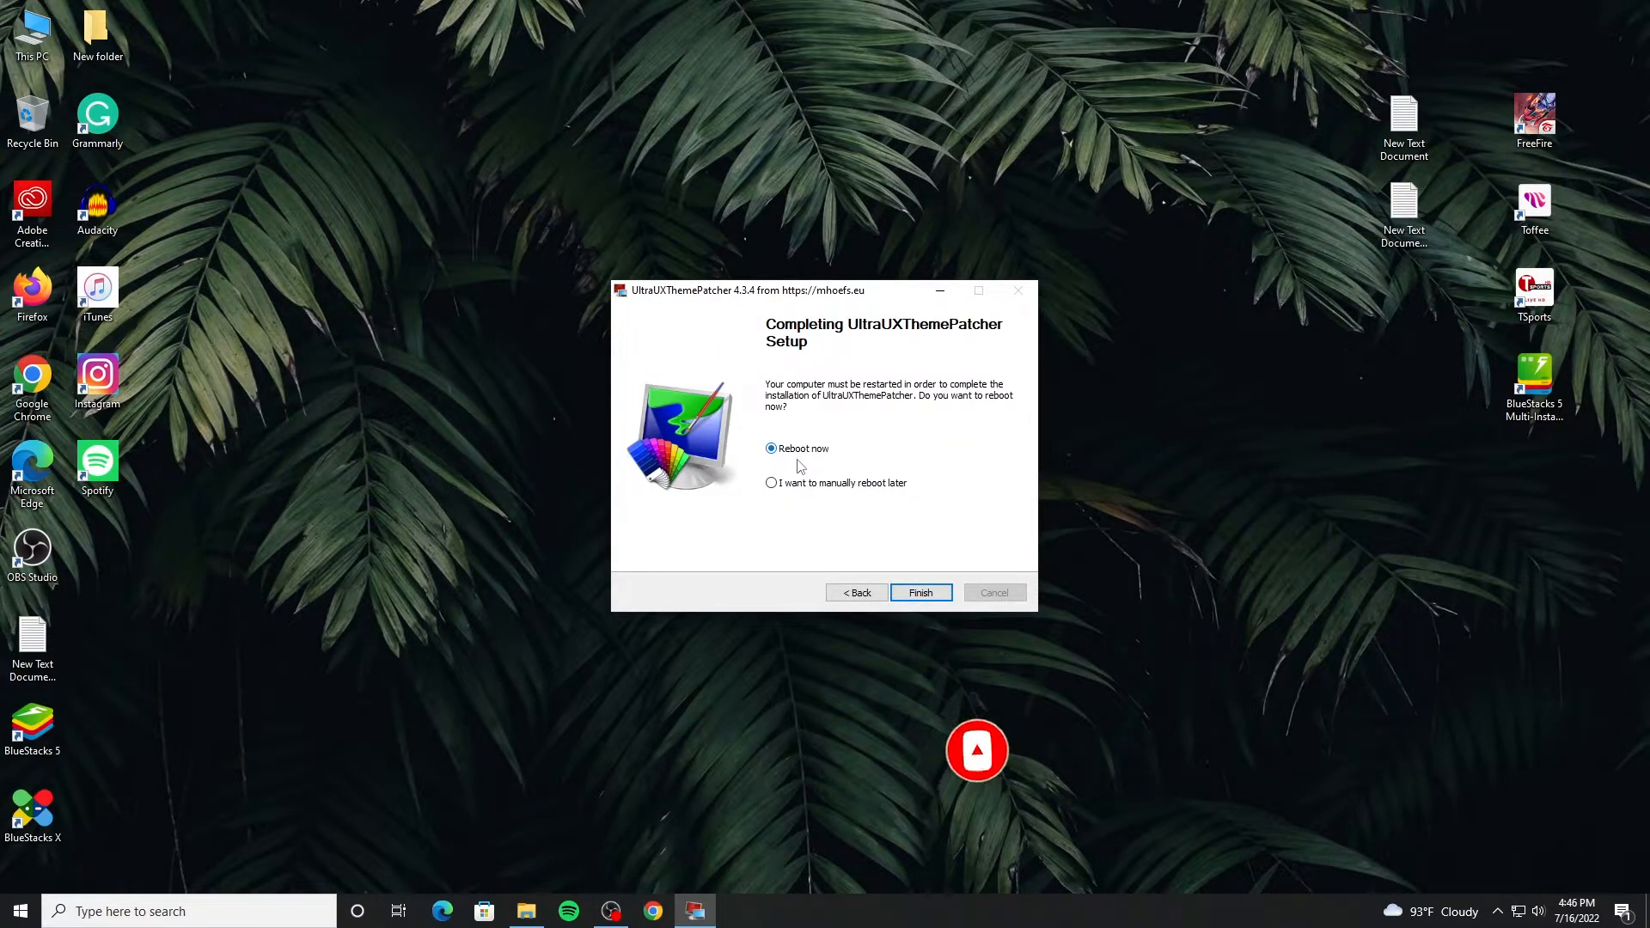
{"action": "left_click", "coordinate": [919, 592]}
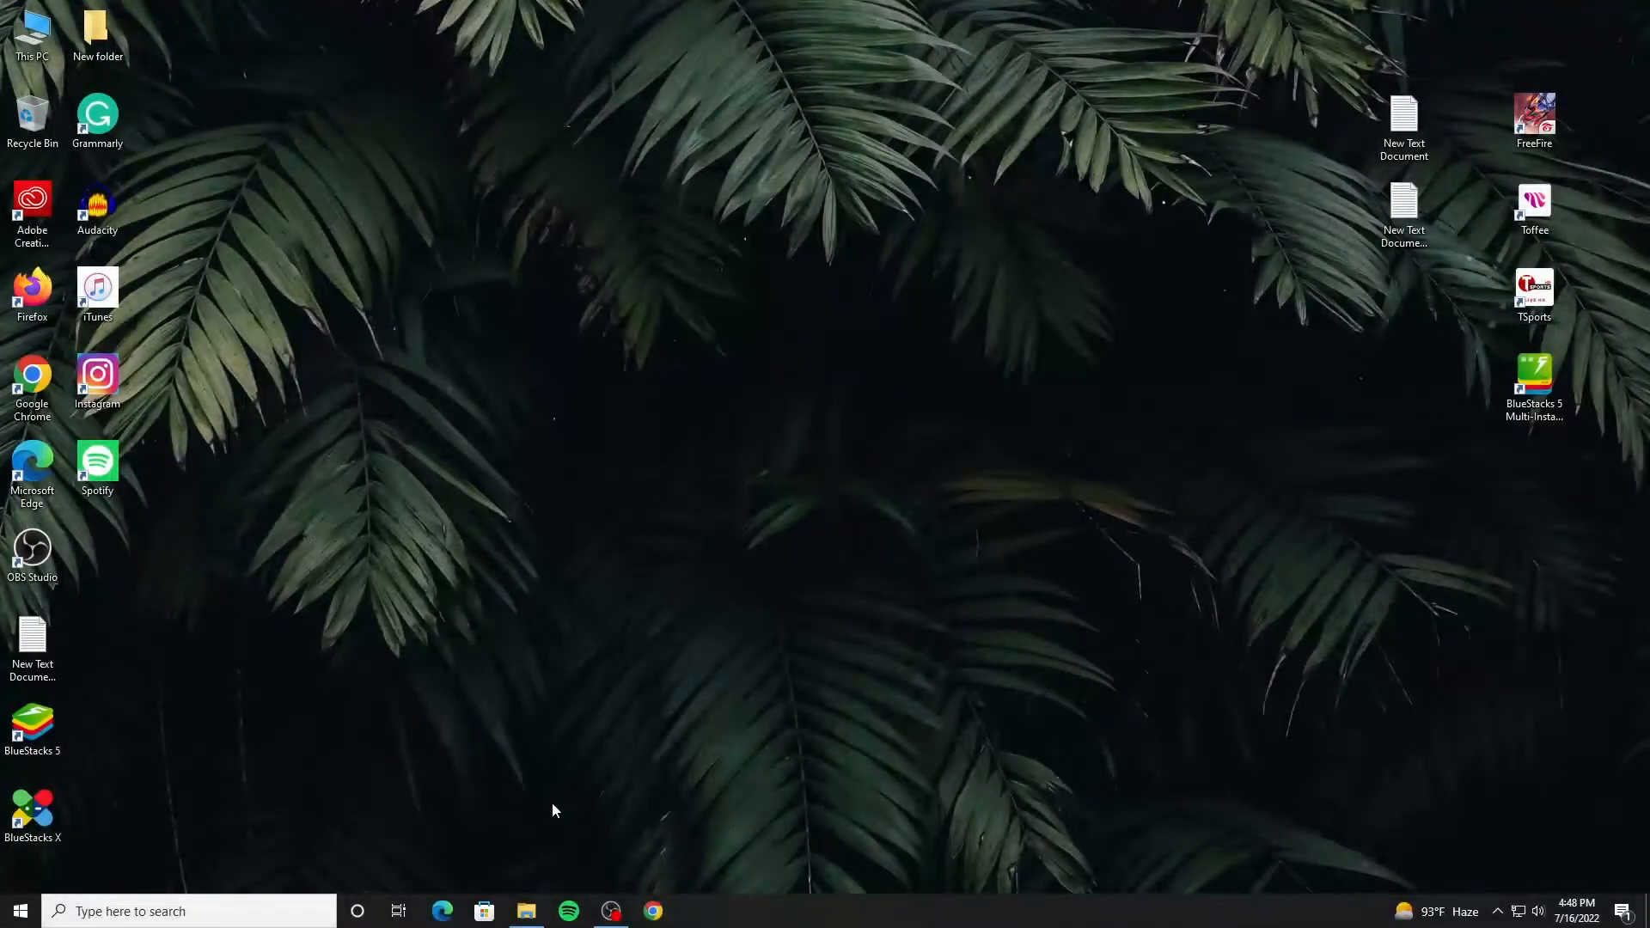
Step: Extract the paranoid_android_windows_10_themes archive in the Downloads folder to its default destination folder
{"action": "left_click", "coordinate": [527, 911]}
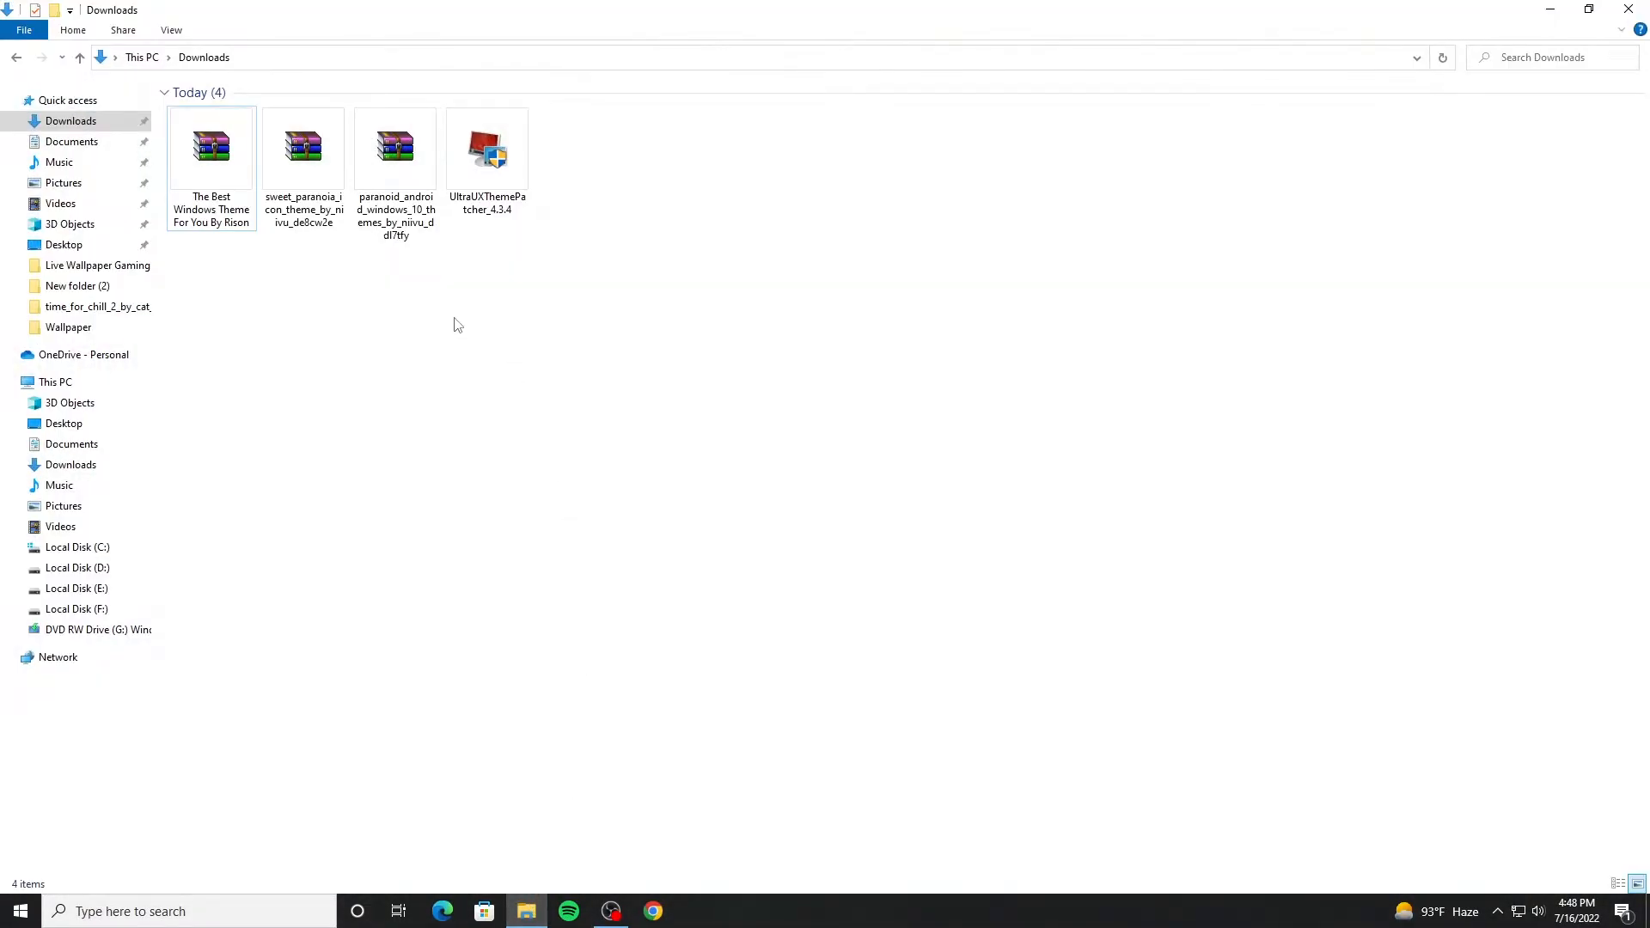
{"action": "left_click", "coordinate": [409, 193]}
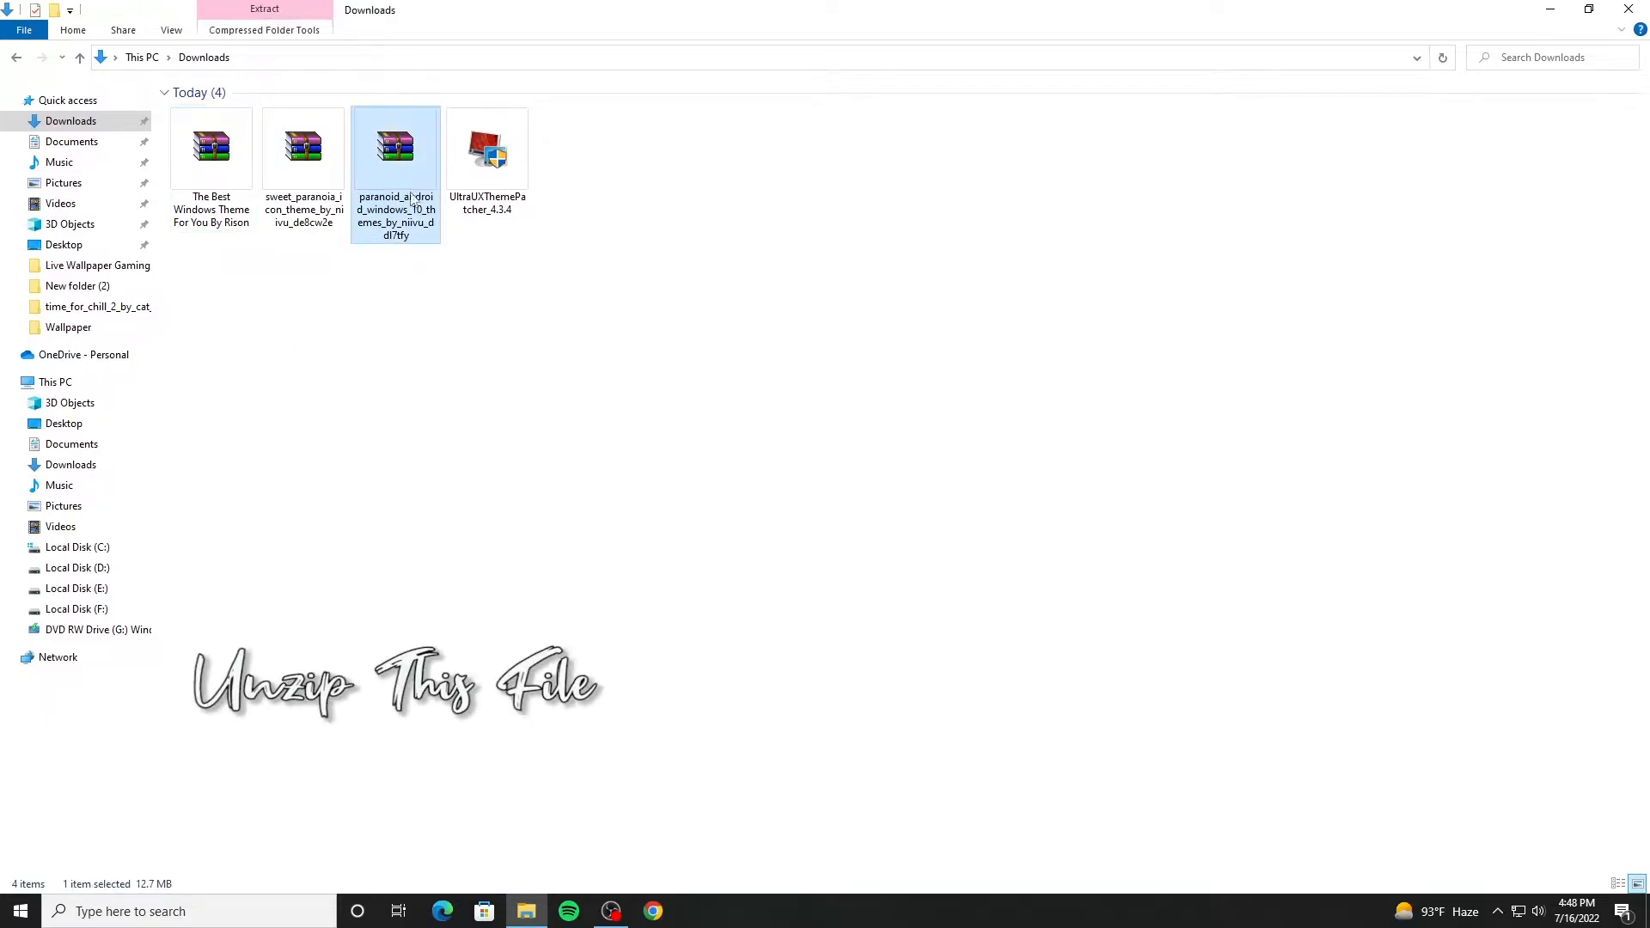
{"action": "right_click", "coordinate": [396, 182]}
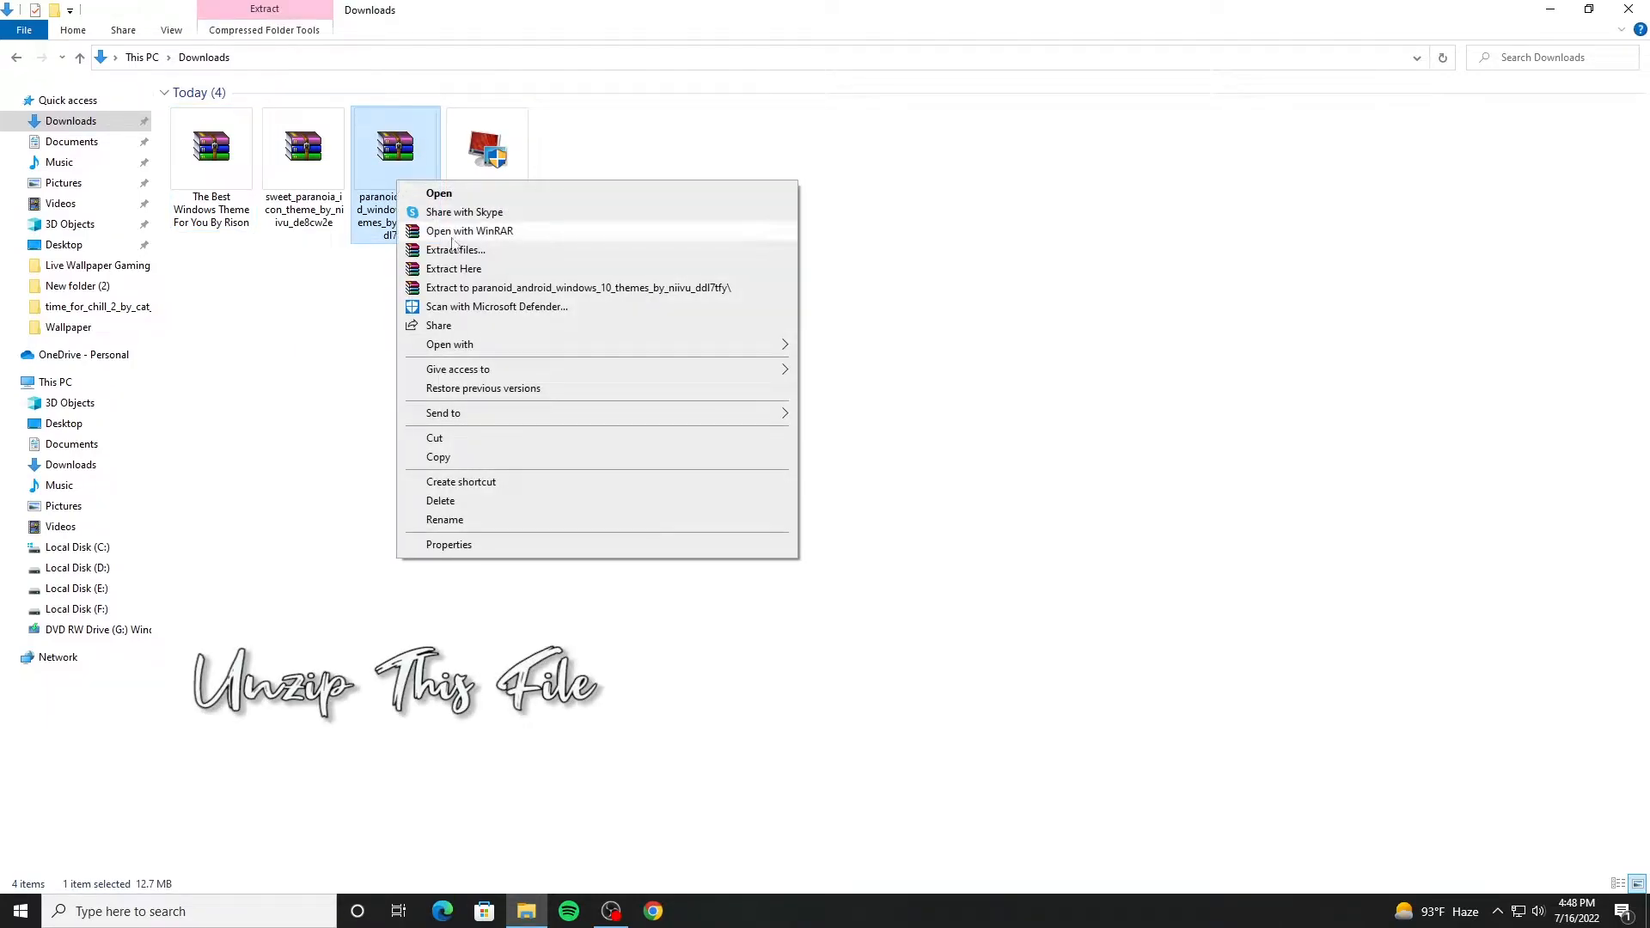
{"action": "left_click", "coordinate": [455, 250]}
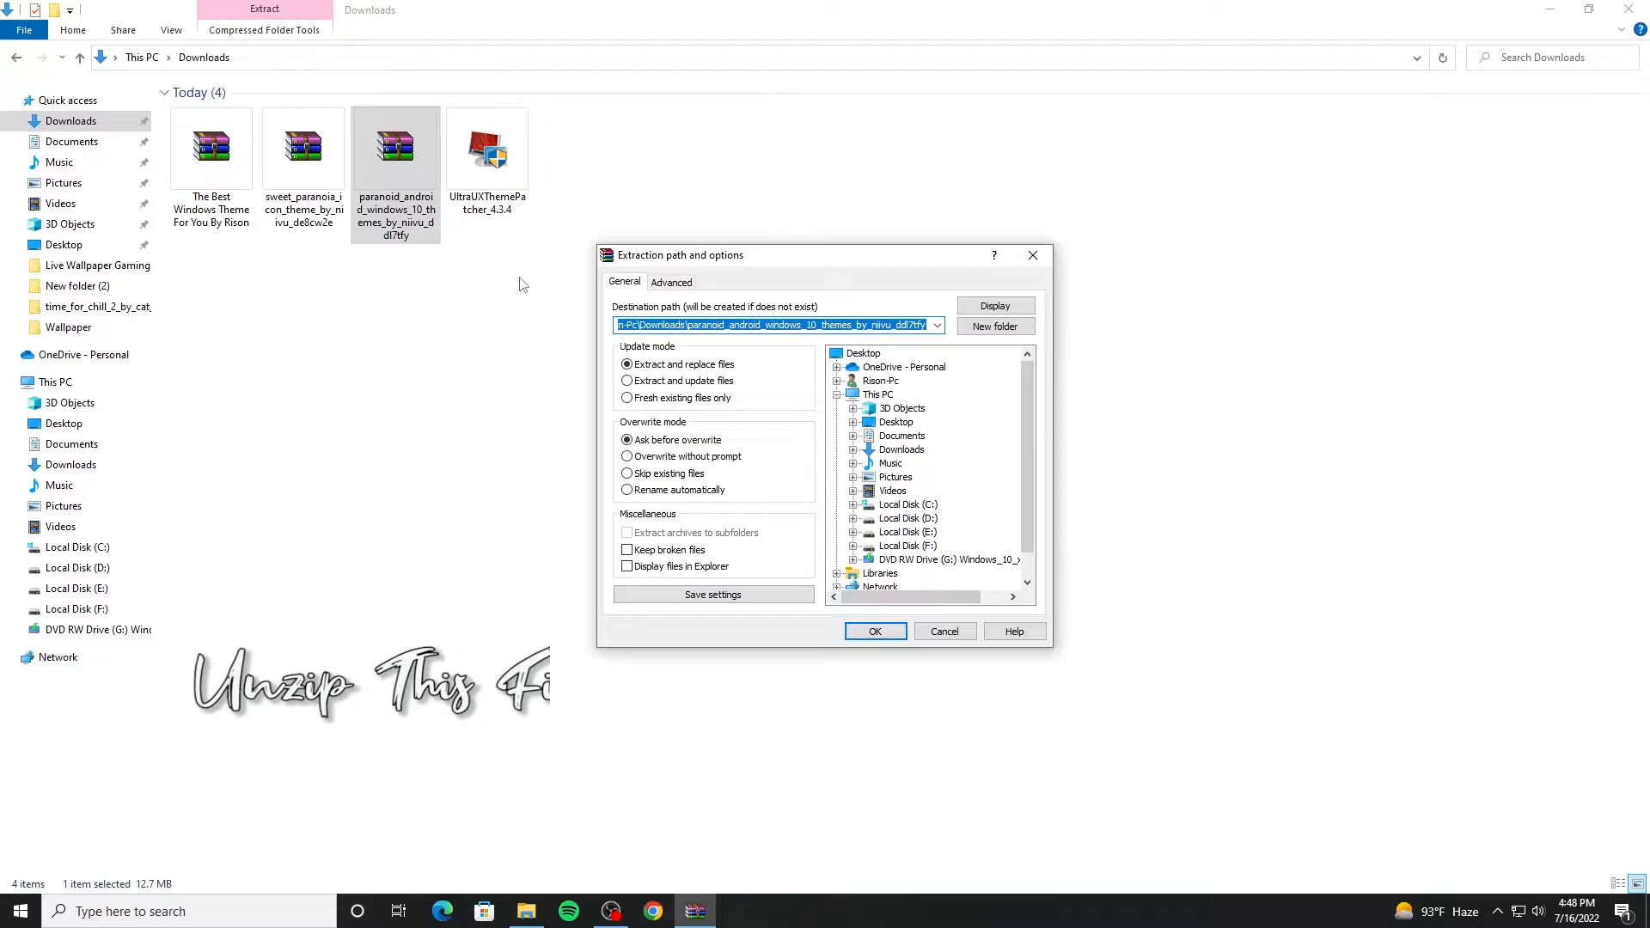
{"action": "left_click", "coordinate": [870, 631]}
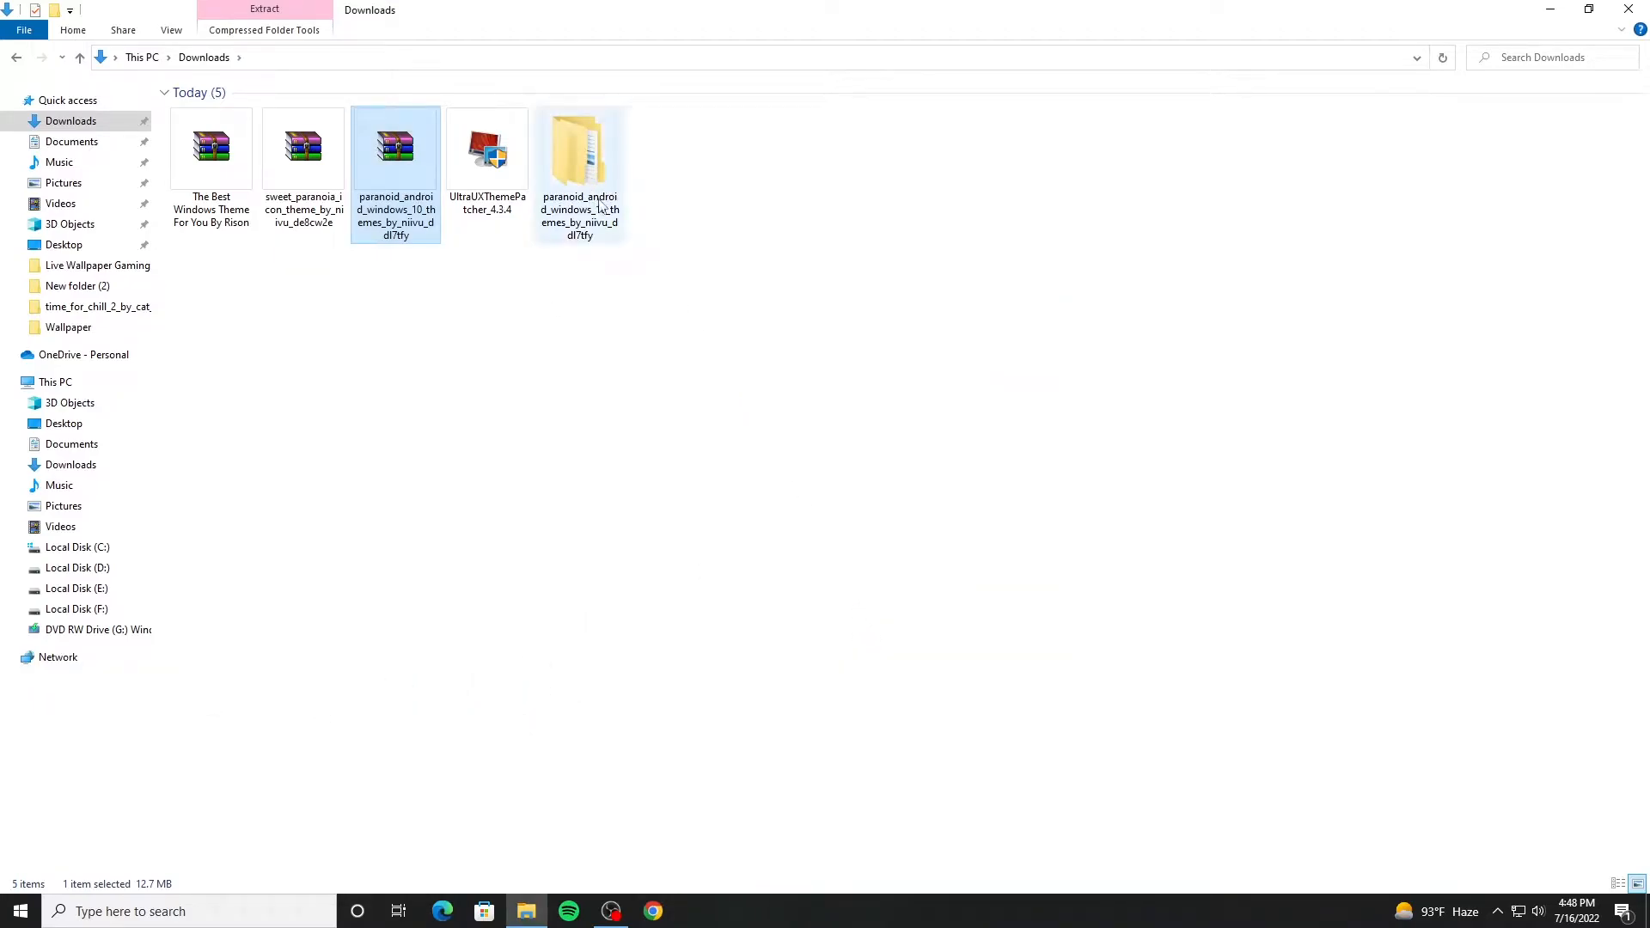
Step: Copy all files and folders from the extracted theme's Windows 10 Themes > Pure Dark folder
{"action": "double_click", "coordinate": [595, 185]}
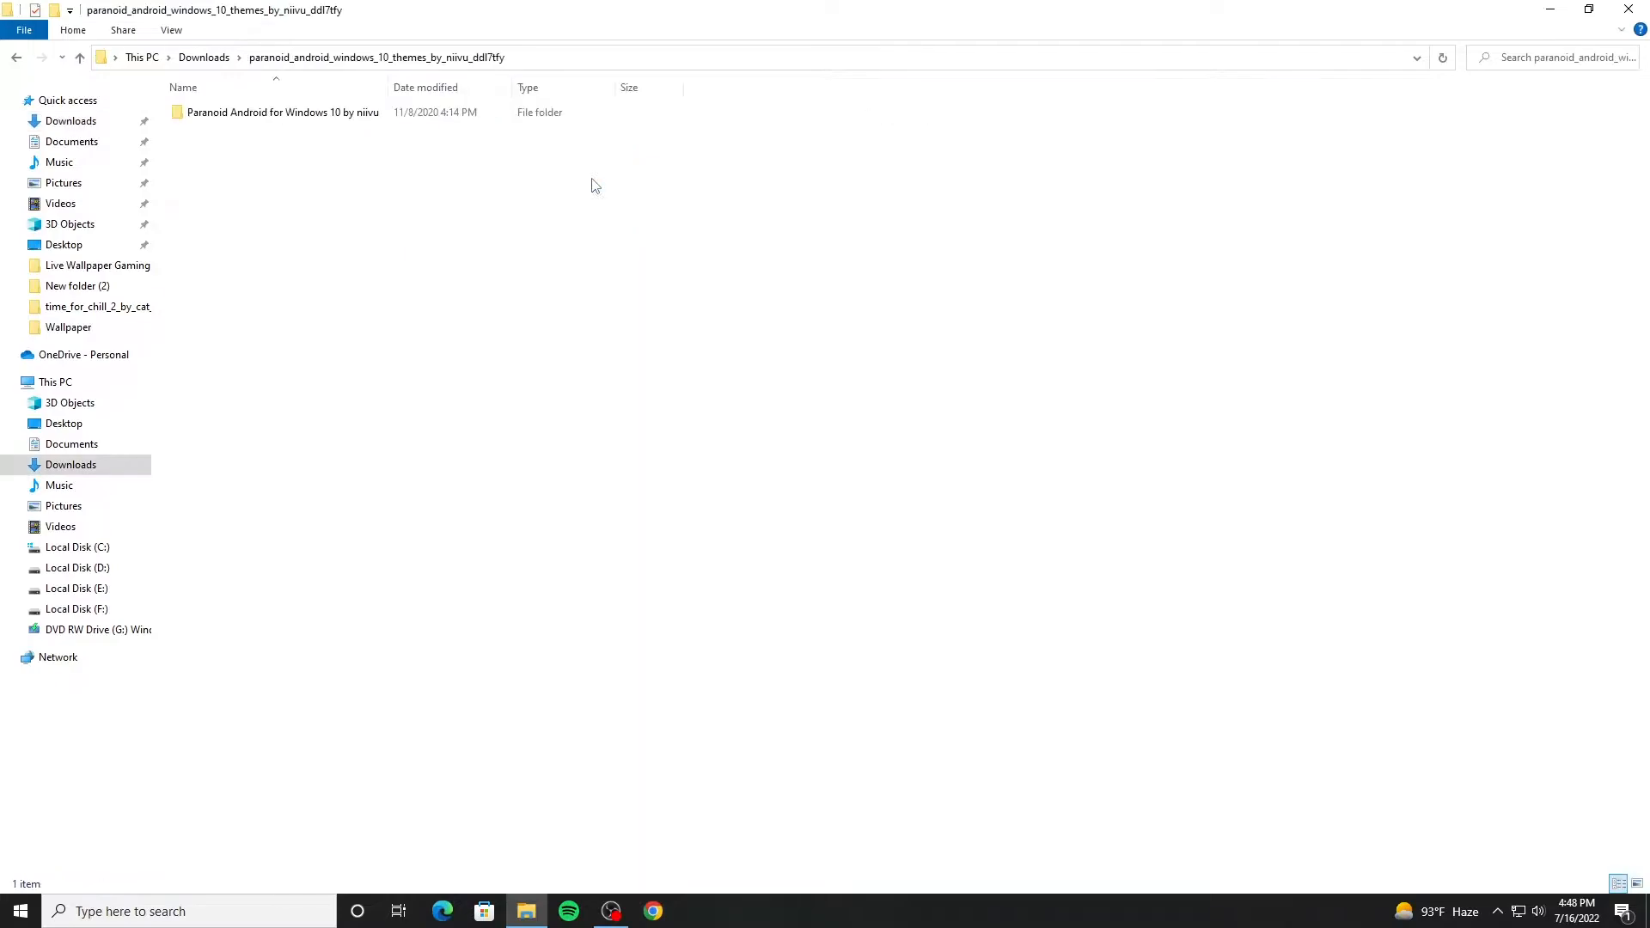
{"action": "right_click", "coordinate": [484, 178]}
{"action": "mouse_move", "coordinate": [600, 183]}
{"action": "left_click", "coordinate": [720, 203]}
{"action": "double_click", "coordinate": [212, 165]}
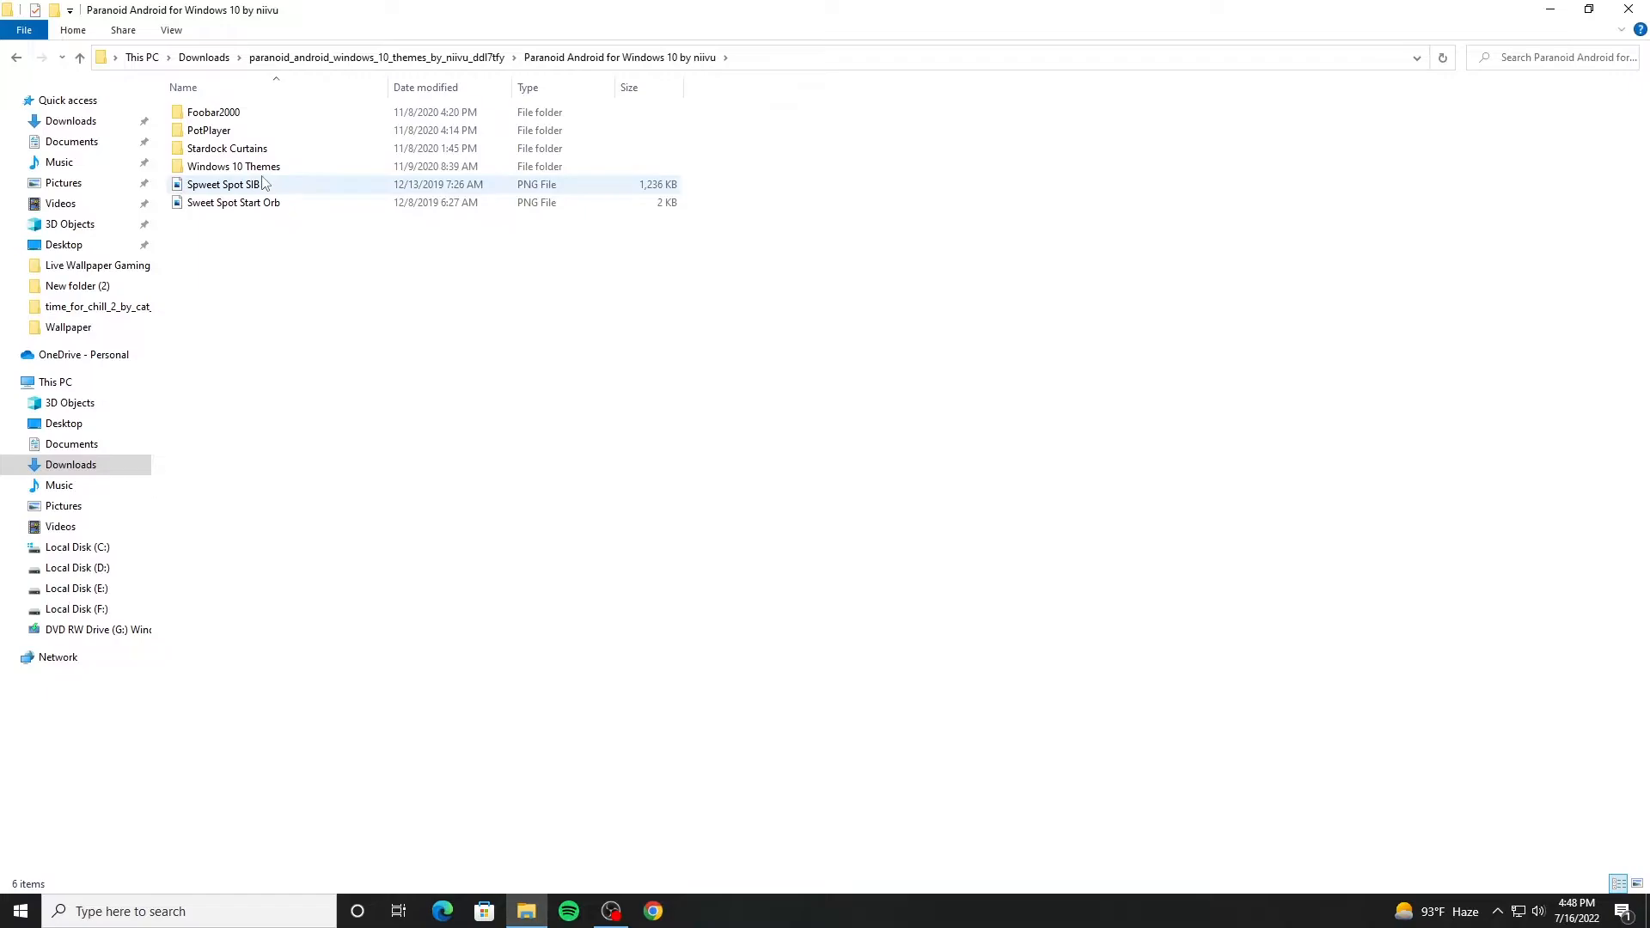
{"action": "double_click", "coordinate": [246, 166]}
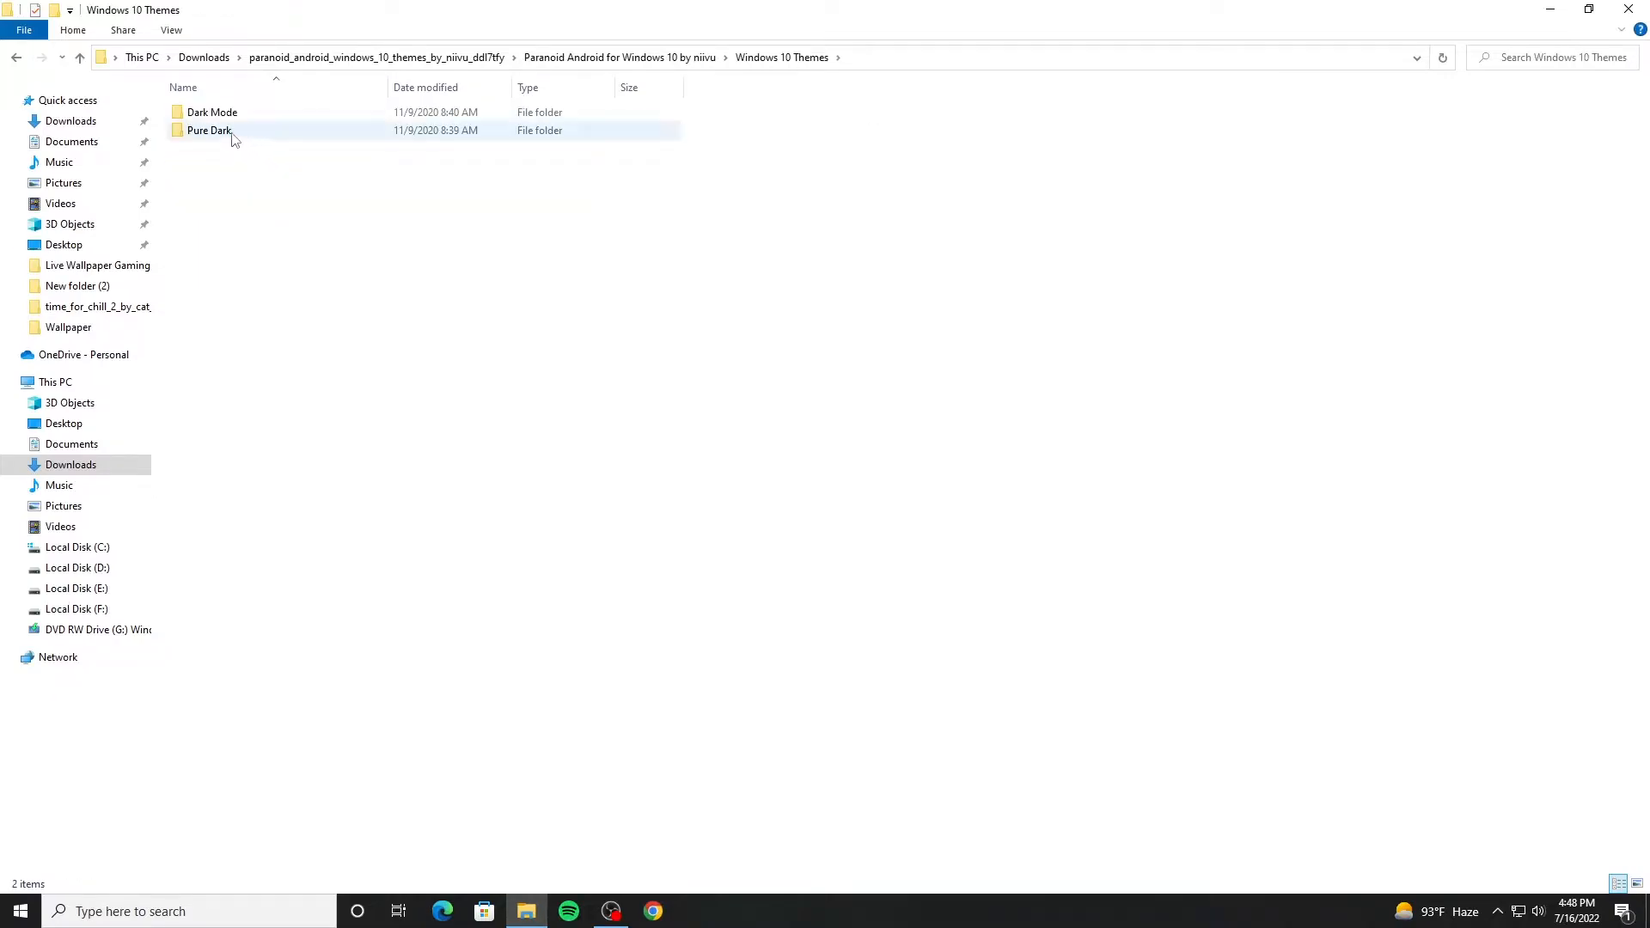
{"action": "double_click", "coordinate": [256, 136]}
{"action": "left_click_drag", "start_coordinate": [277, 338], "coordinate": [349, 120]}
{"action": "right_click", "coordinate": [354, 144]}
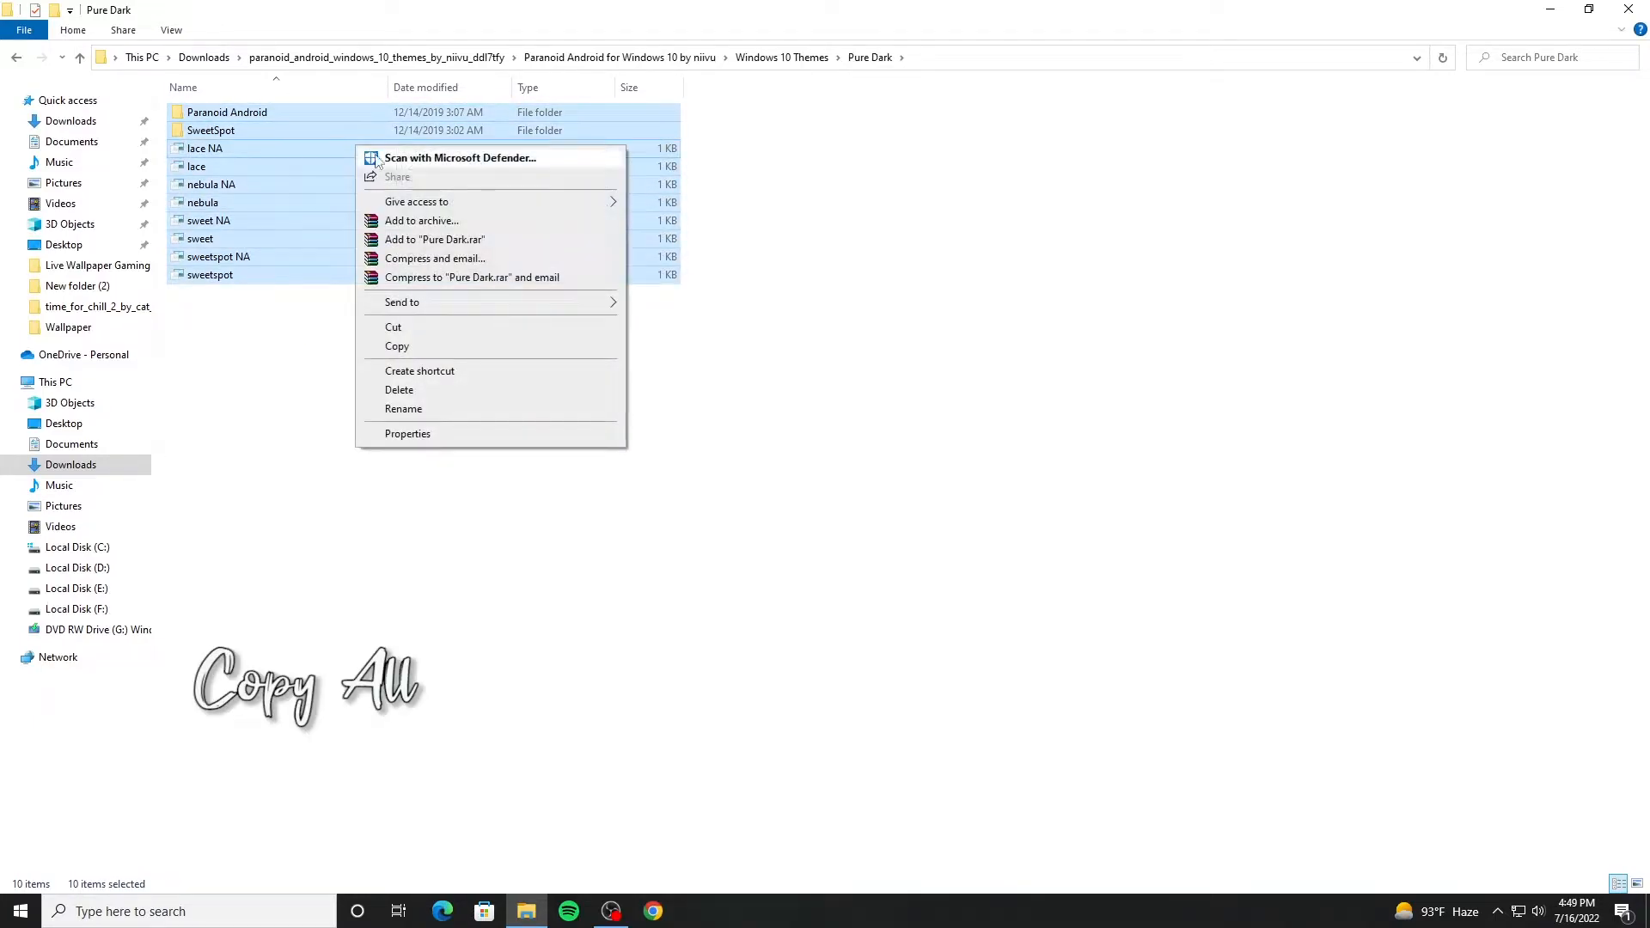
{"action": "left_click", "coordinate": [423, 348]}
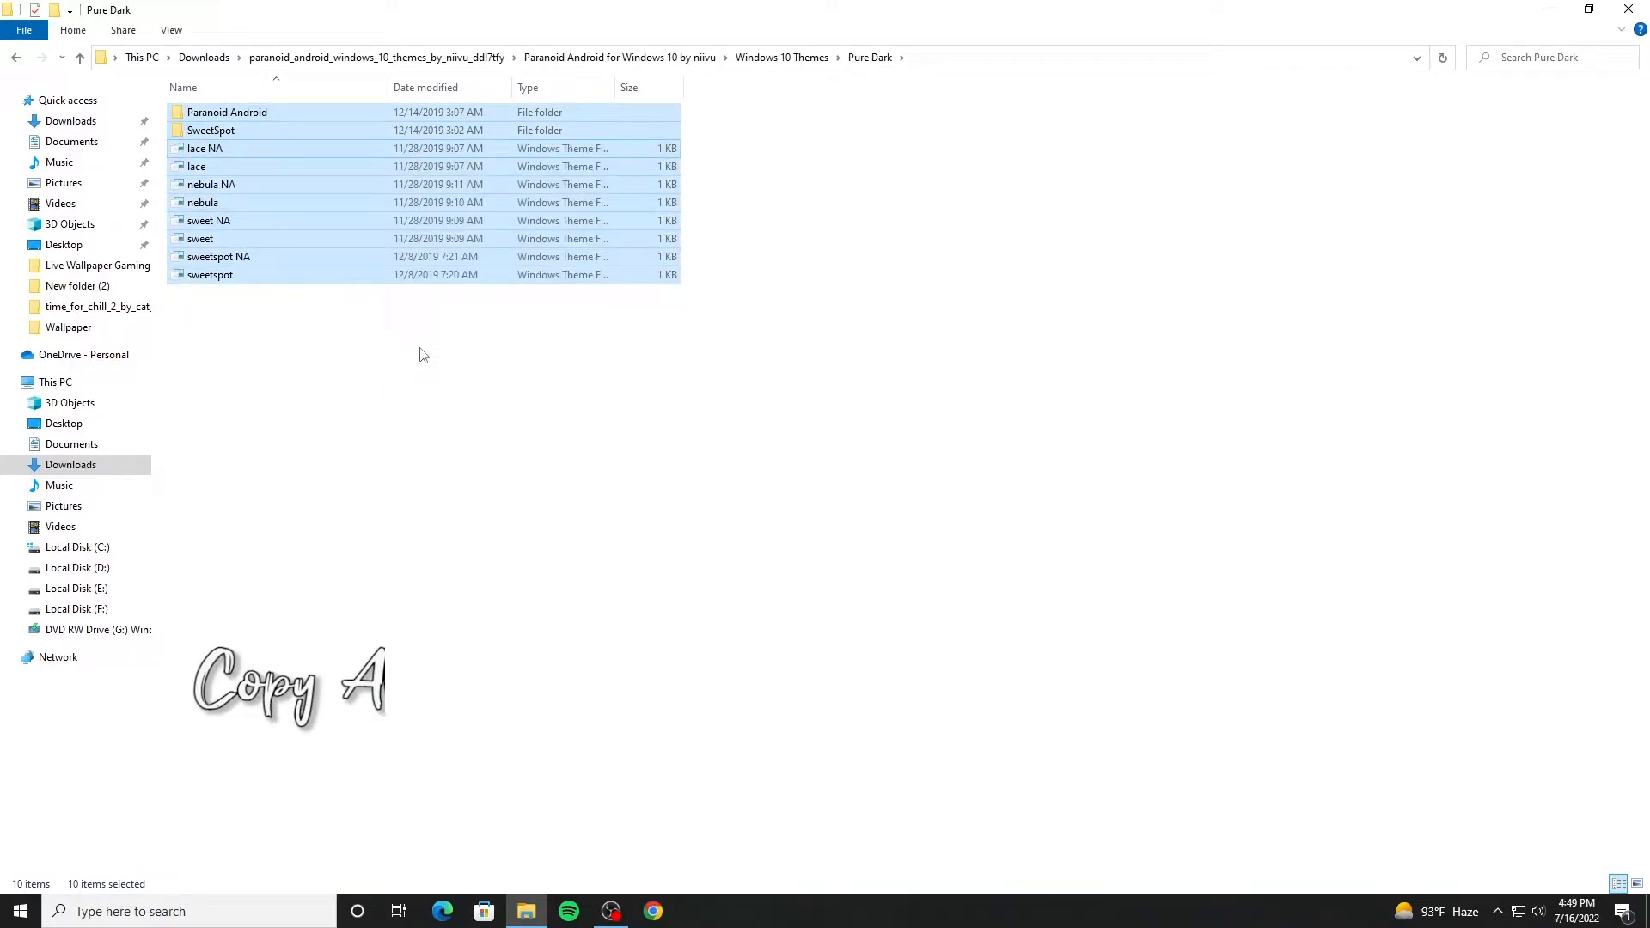
Step: Open the Themes folder under C:\Windows\Resources
{"action": "left_click", "coordinate": [96, 547]}
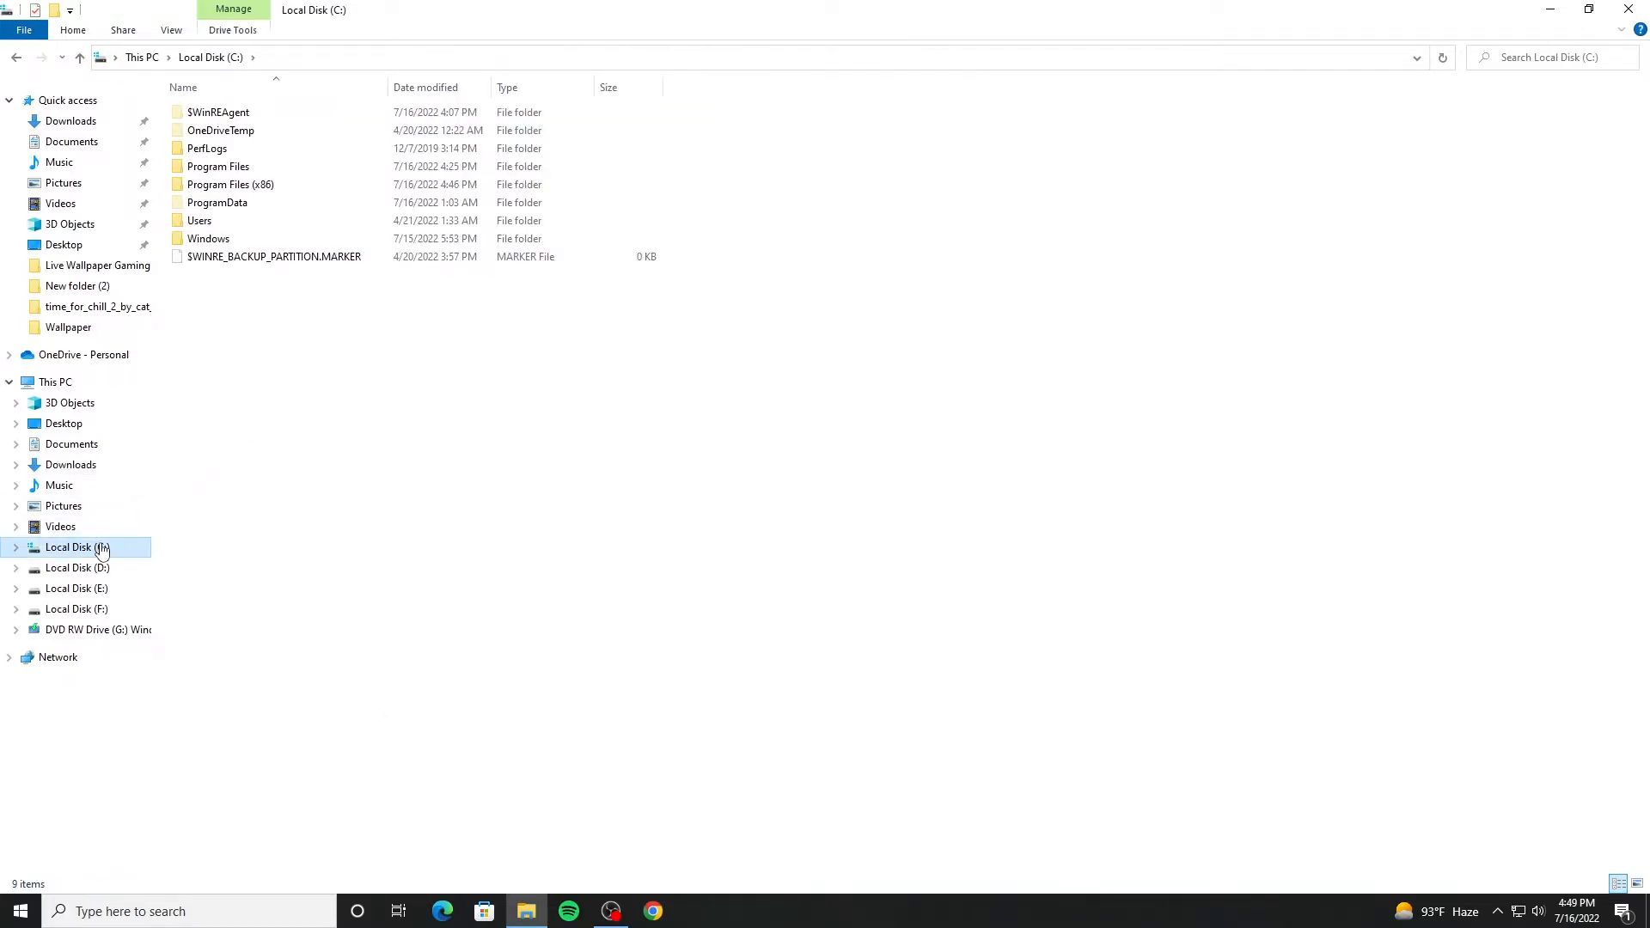
{"action": "double_click", "coordinate": [234, 249]}
{"action": "scroll", "coordinate": [279, 429], "scroll_direction": "down", "scroll_amount": 8}
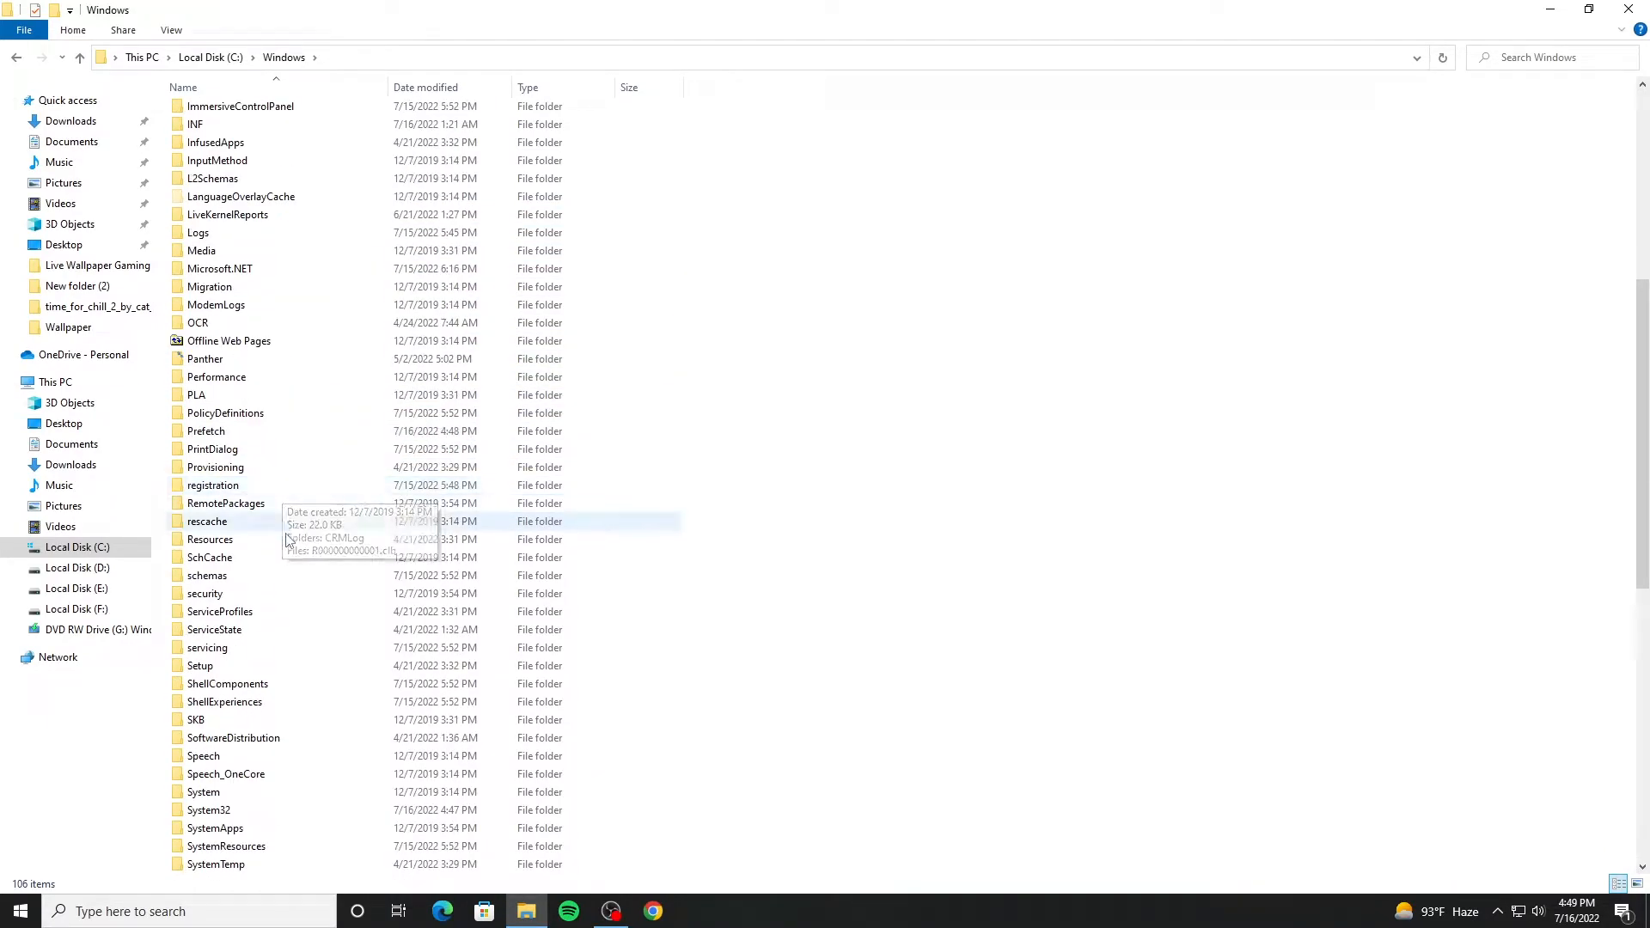
{"action": "double_click", "coordinate": [243, 541]}
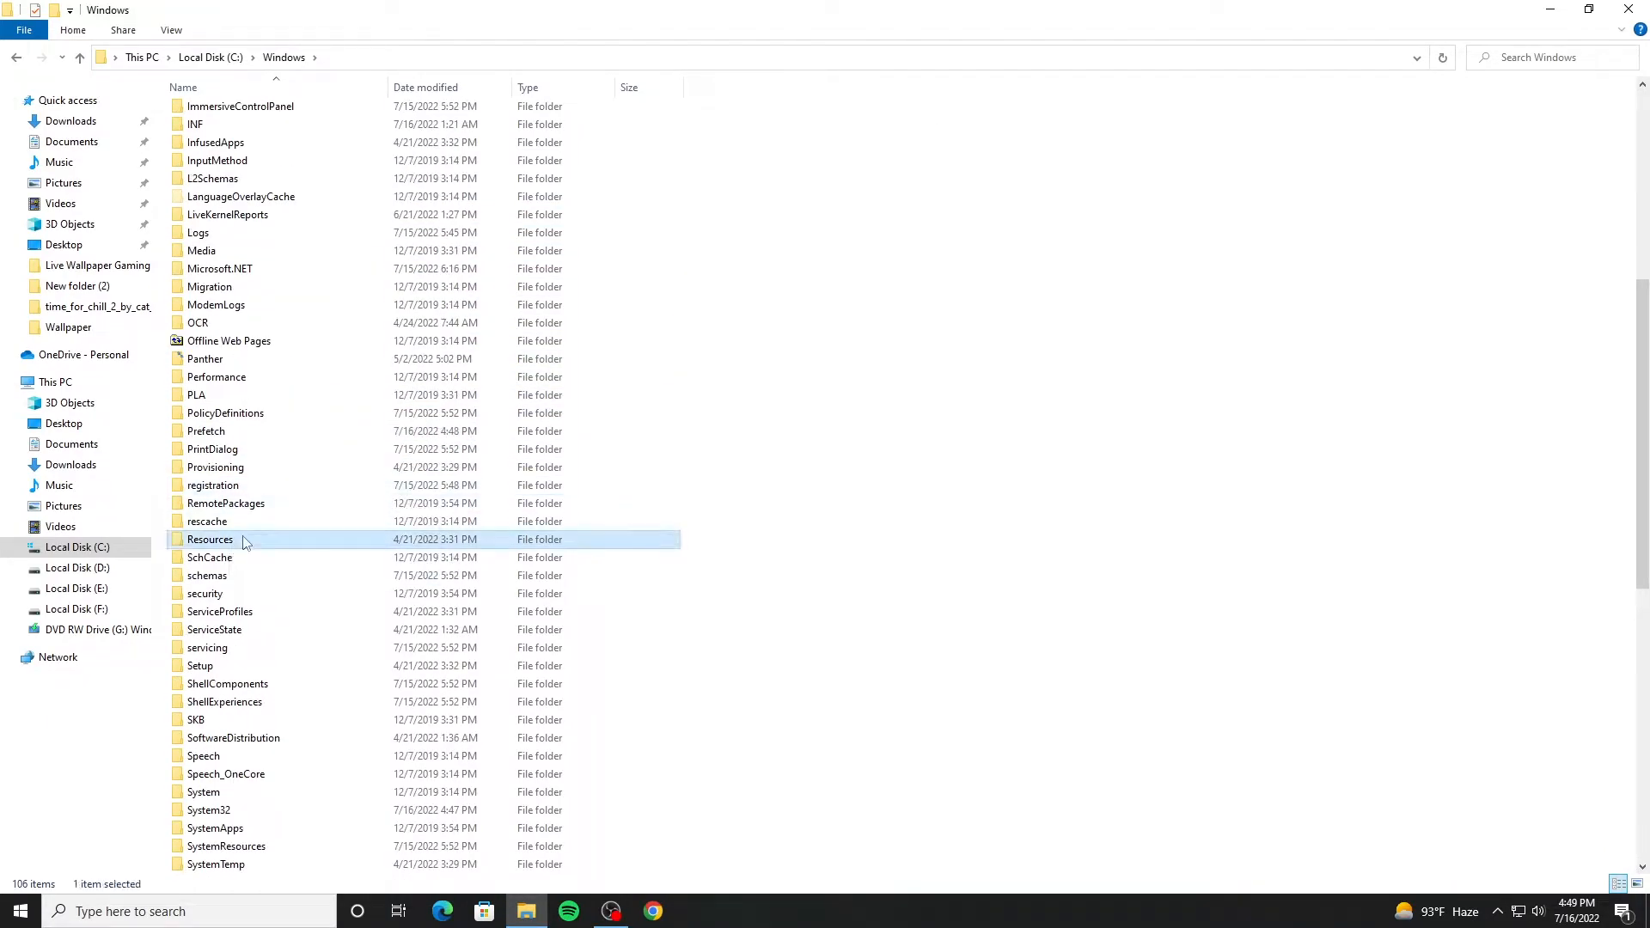
{"action": "left_click", "coordinate": [245, 153]}
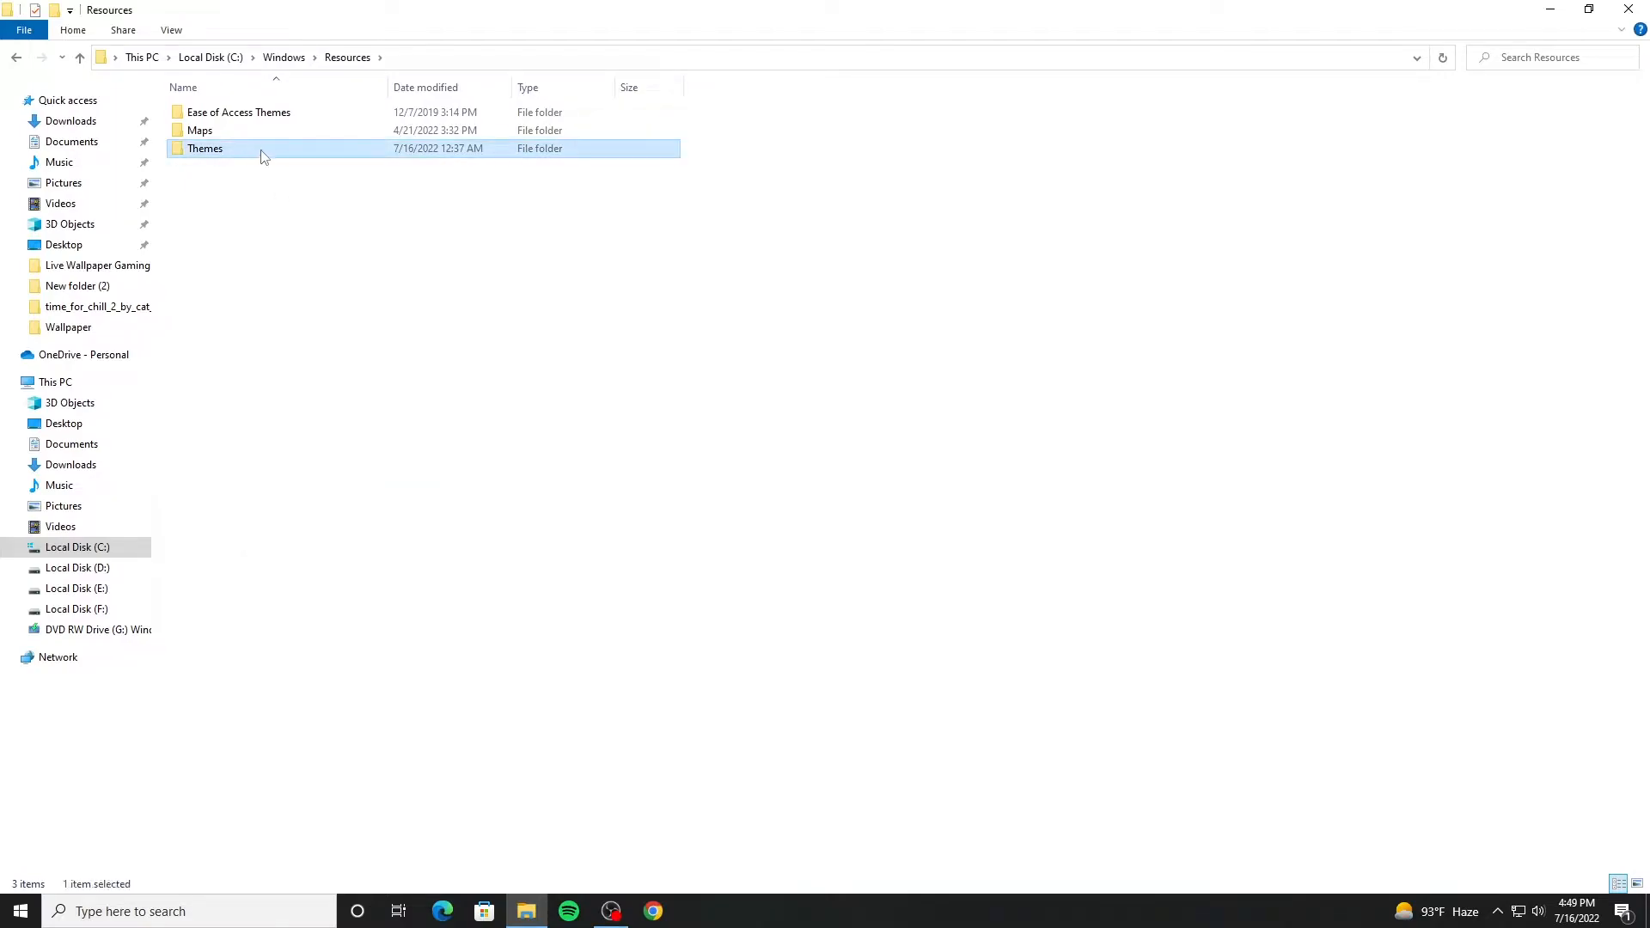
{"action": "double_click", "coordinate": [268, 155]}
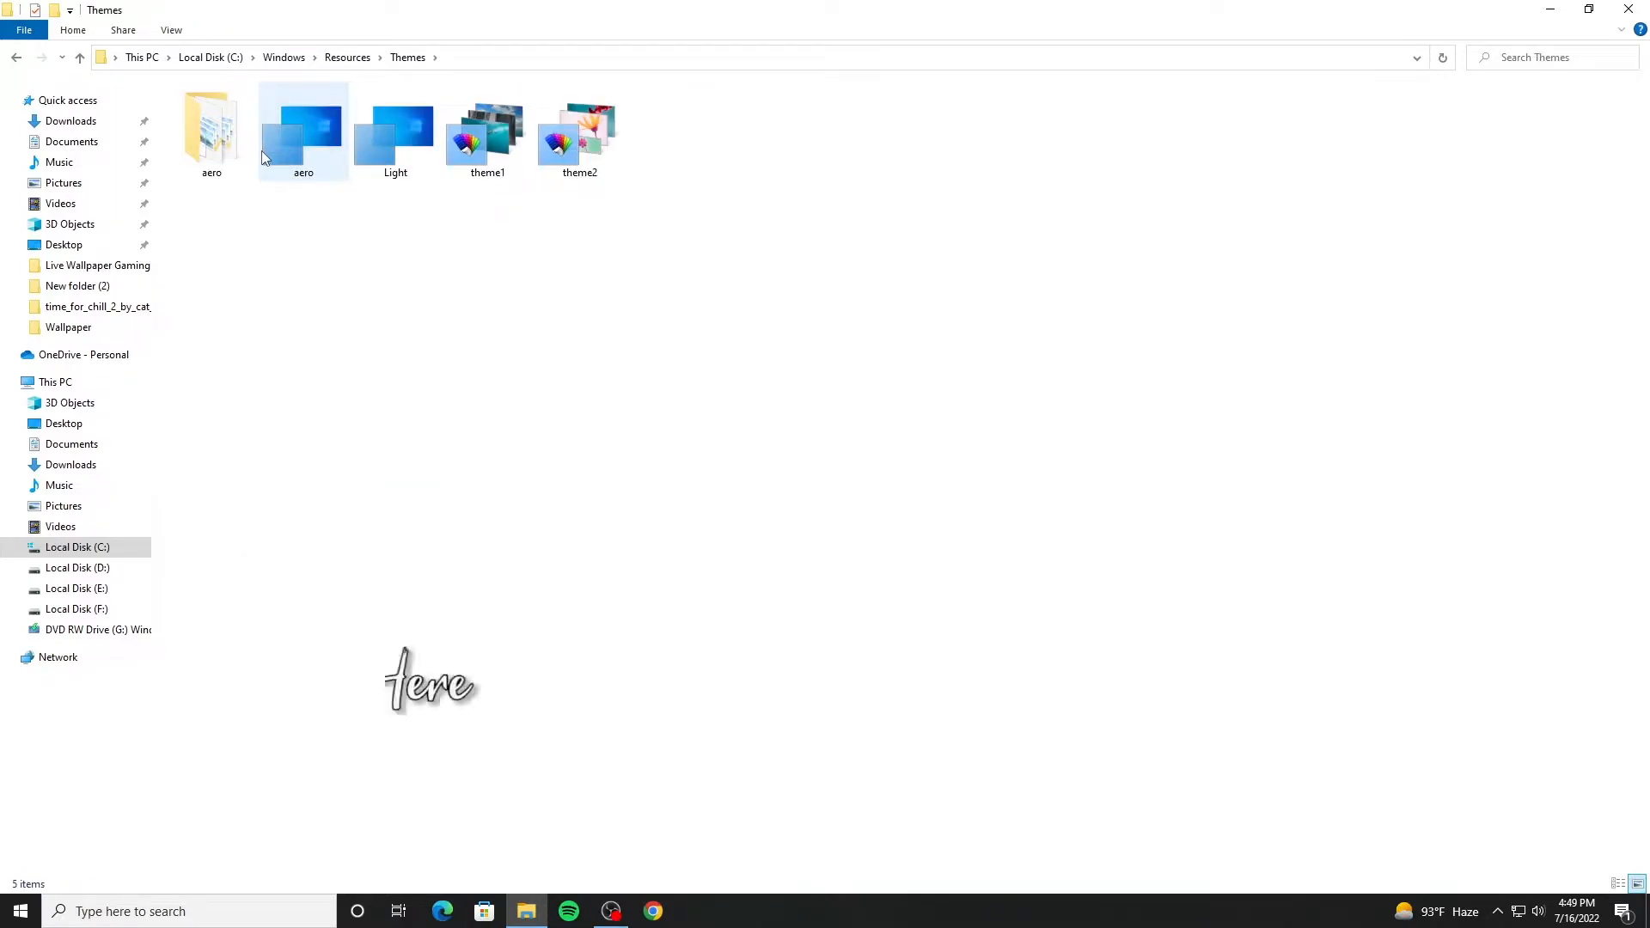
Step: Paste the copied theme files into the Themes folder, granting administrator permission for all current items, and refresh the folder
{"action": "left_click_drag", "start_coordinate": [629, 207], "coordinate": [780, 294]}
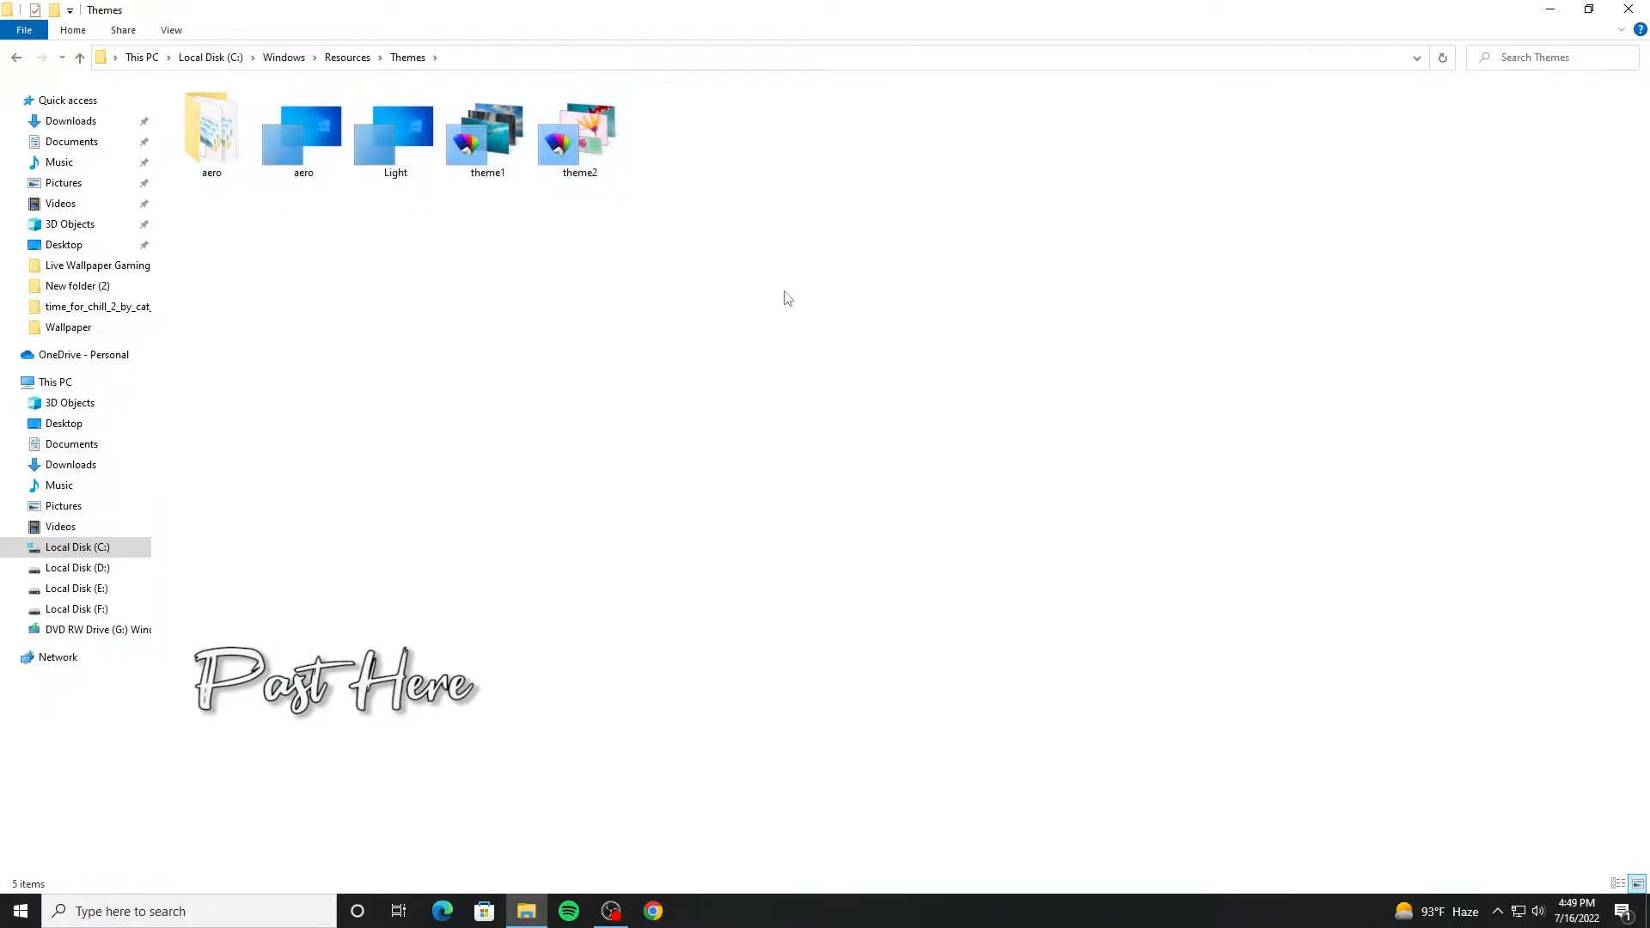
{"action": "right_click", "coordinate": [747, 311]}
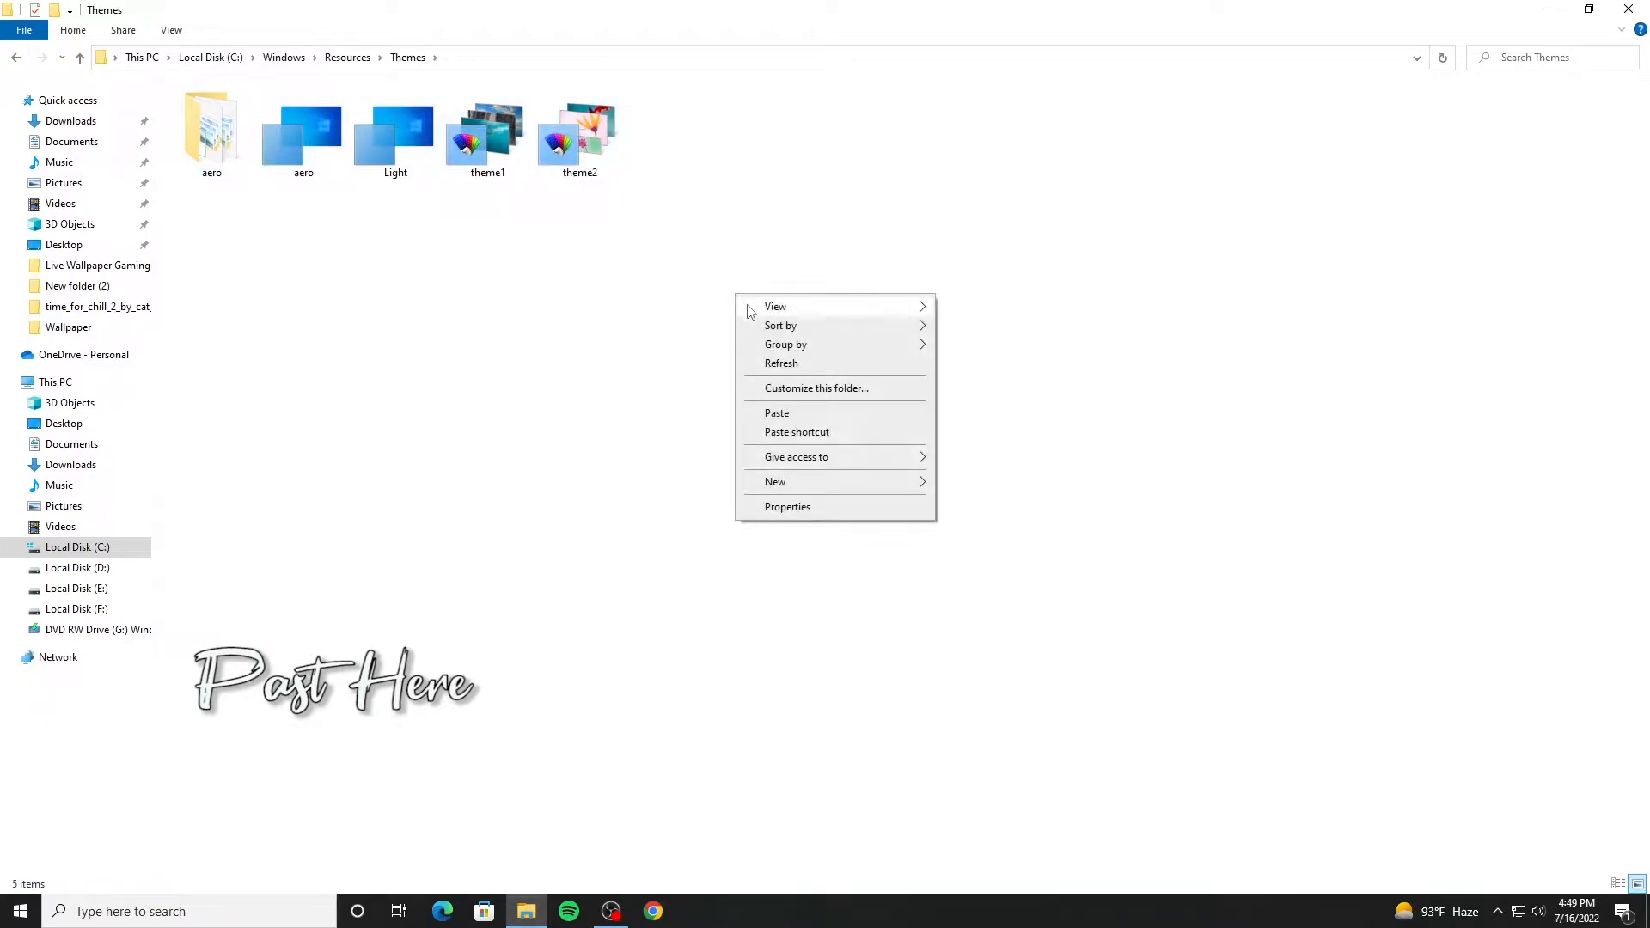
{"action": "left_click", "coordinate": [793, 415]}
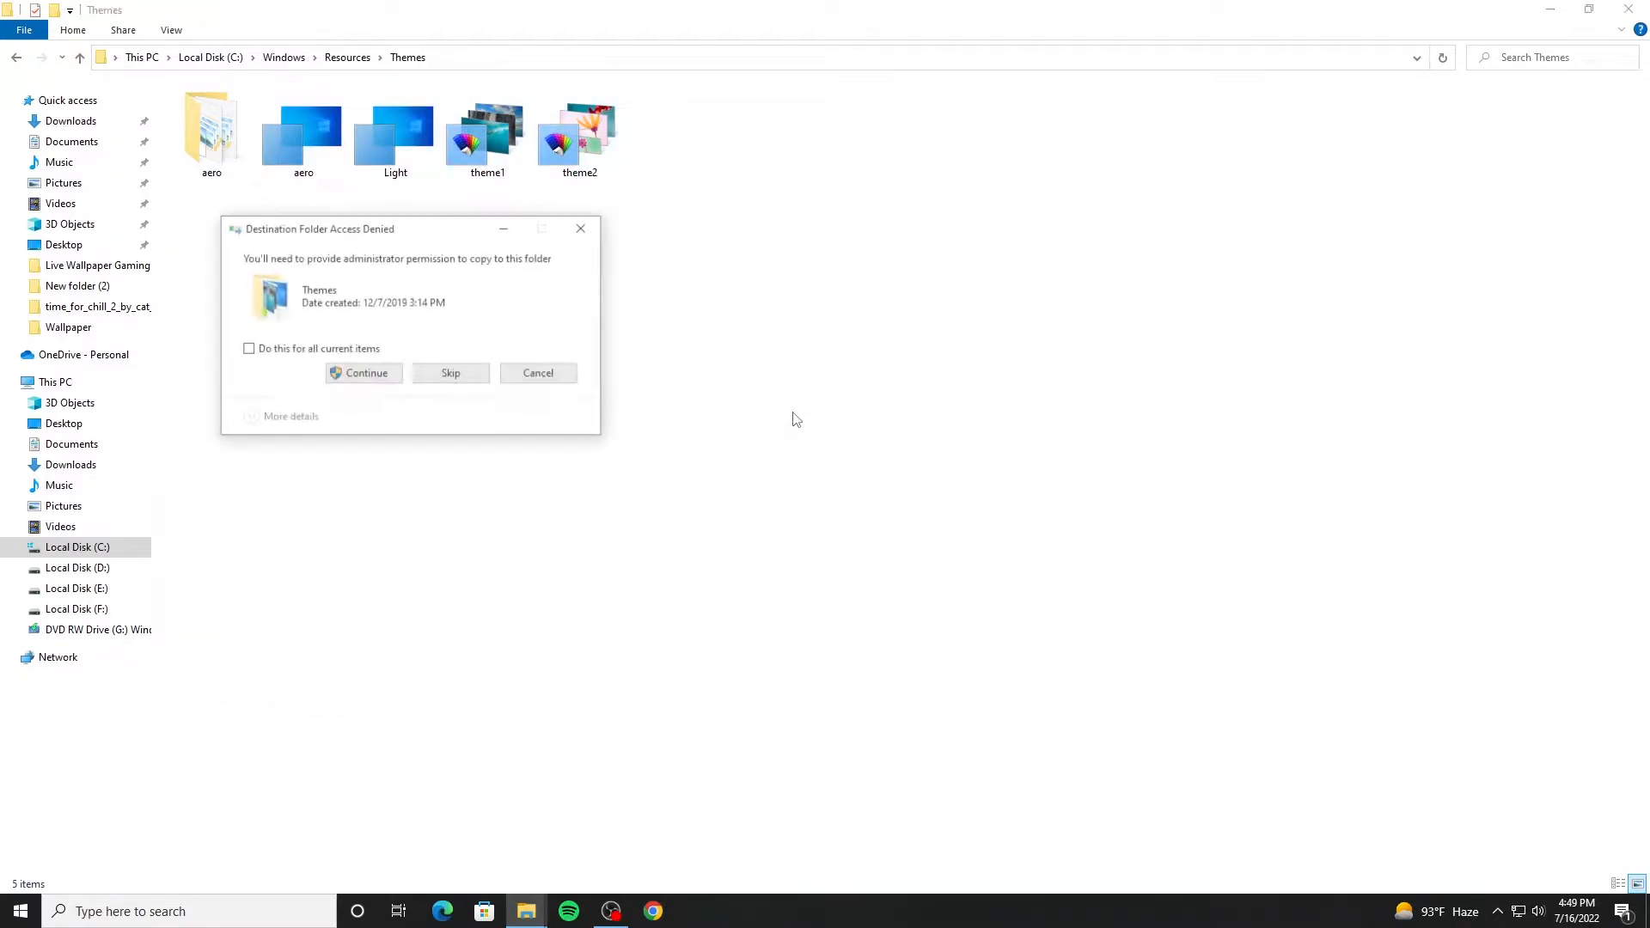
{"action": "left_click", "coordinate": [386, 375]}
{"action": "left_click", "coordinate": [326, 347]}
{"action": "left_click", "coordinate": [359, 372]}
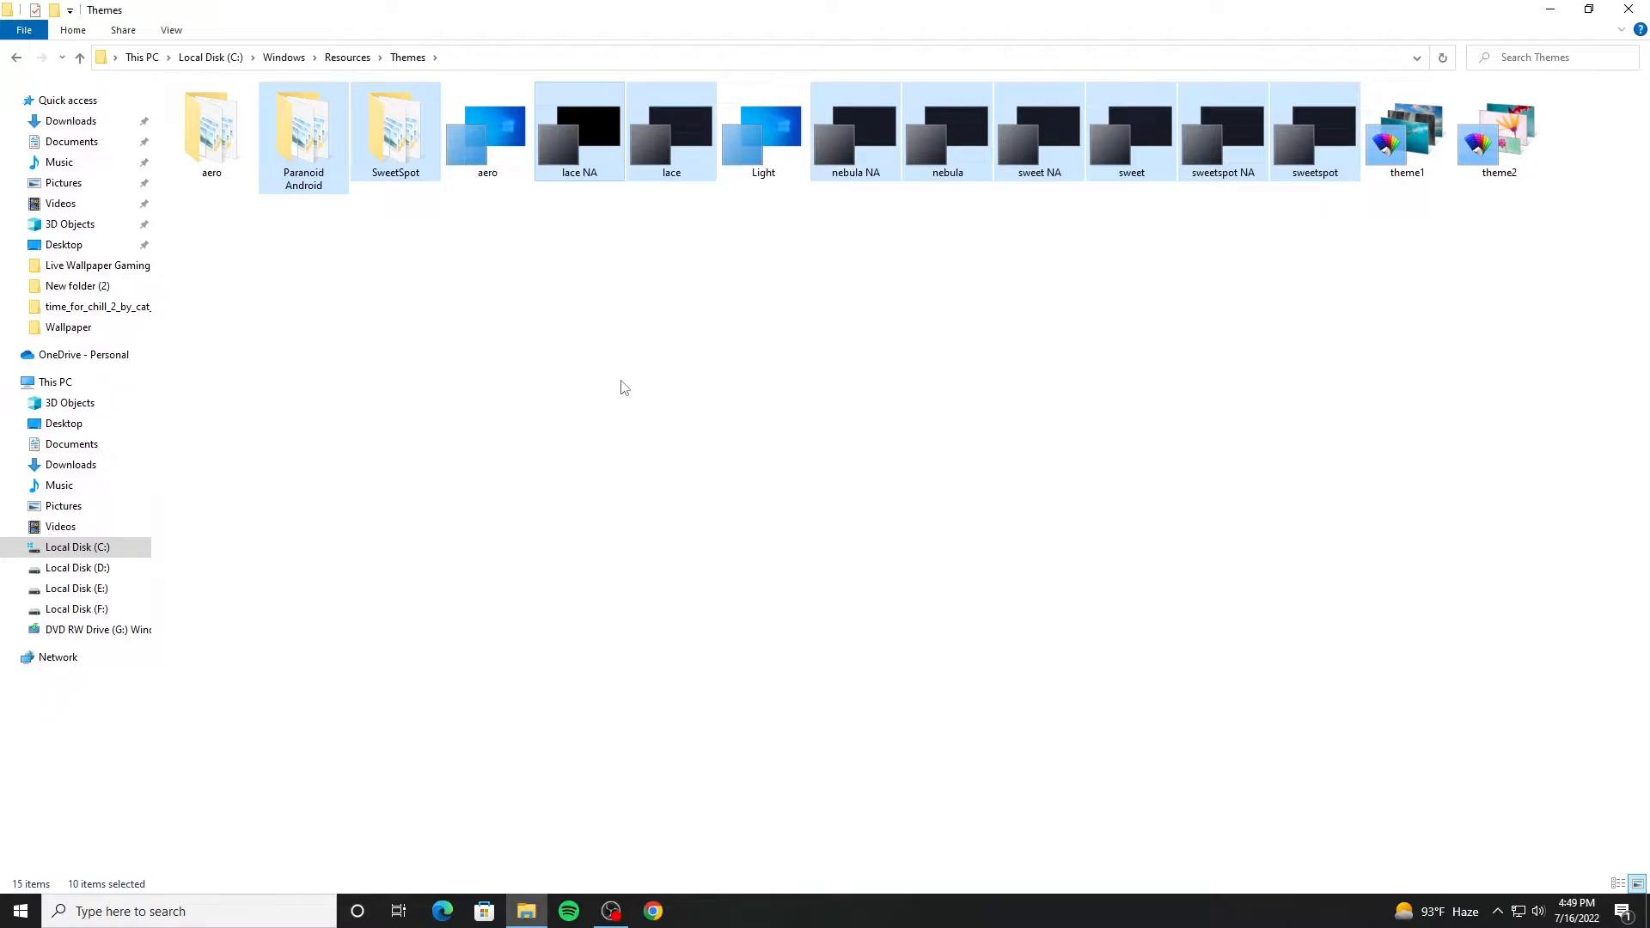
{"action": "right_click", "coordinate": [651, 376]}
{"action": "left_click", "coordinate": [697, 447]}
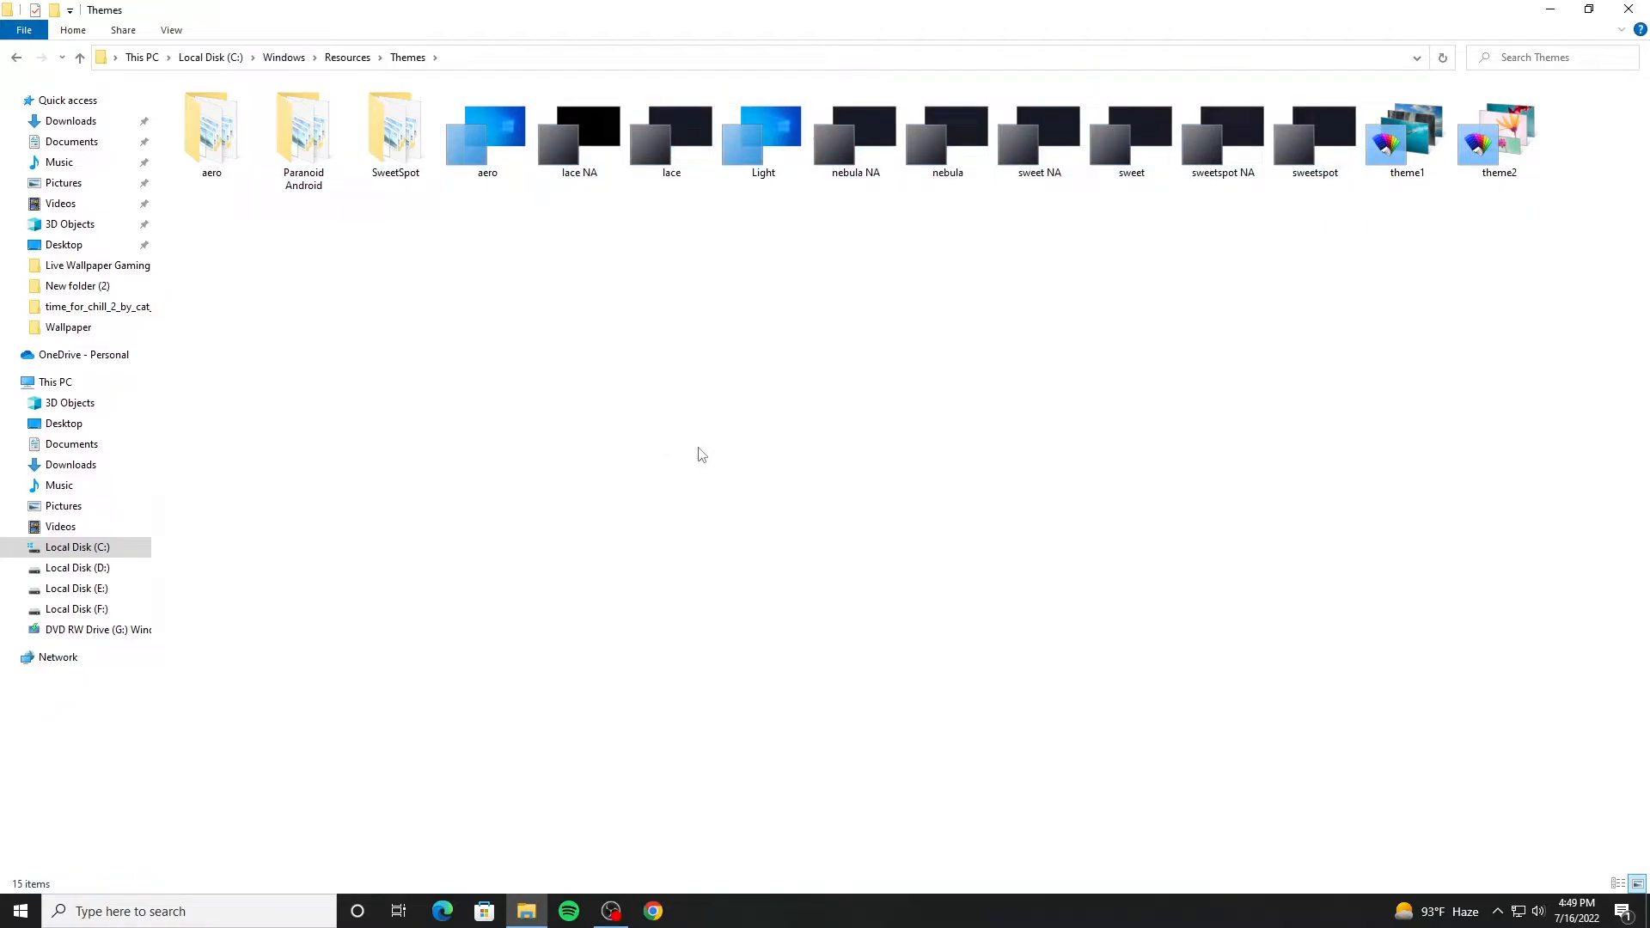
Step: Close the Themes folder and open the Themes page of the desktop's Personalization settings
{"action": "left_click", "coordinate": [1627, 12]}
{"action": "right_click", "coordinate": [768, 403]}
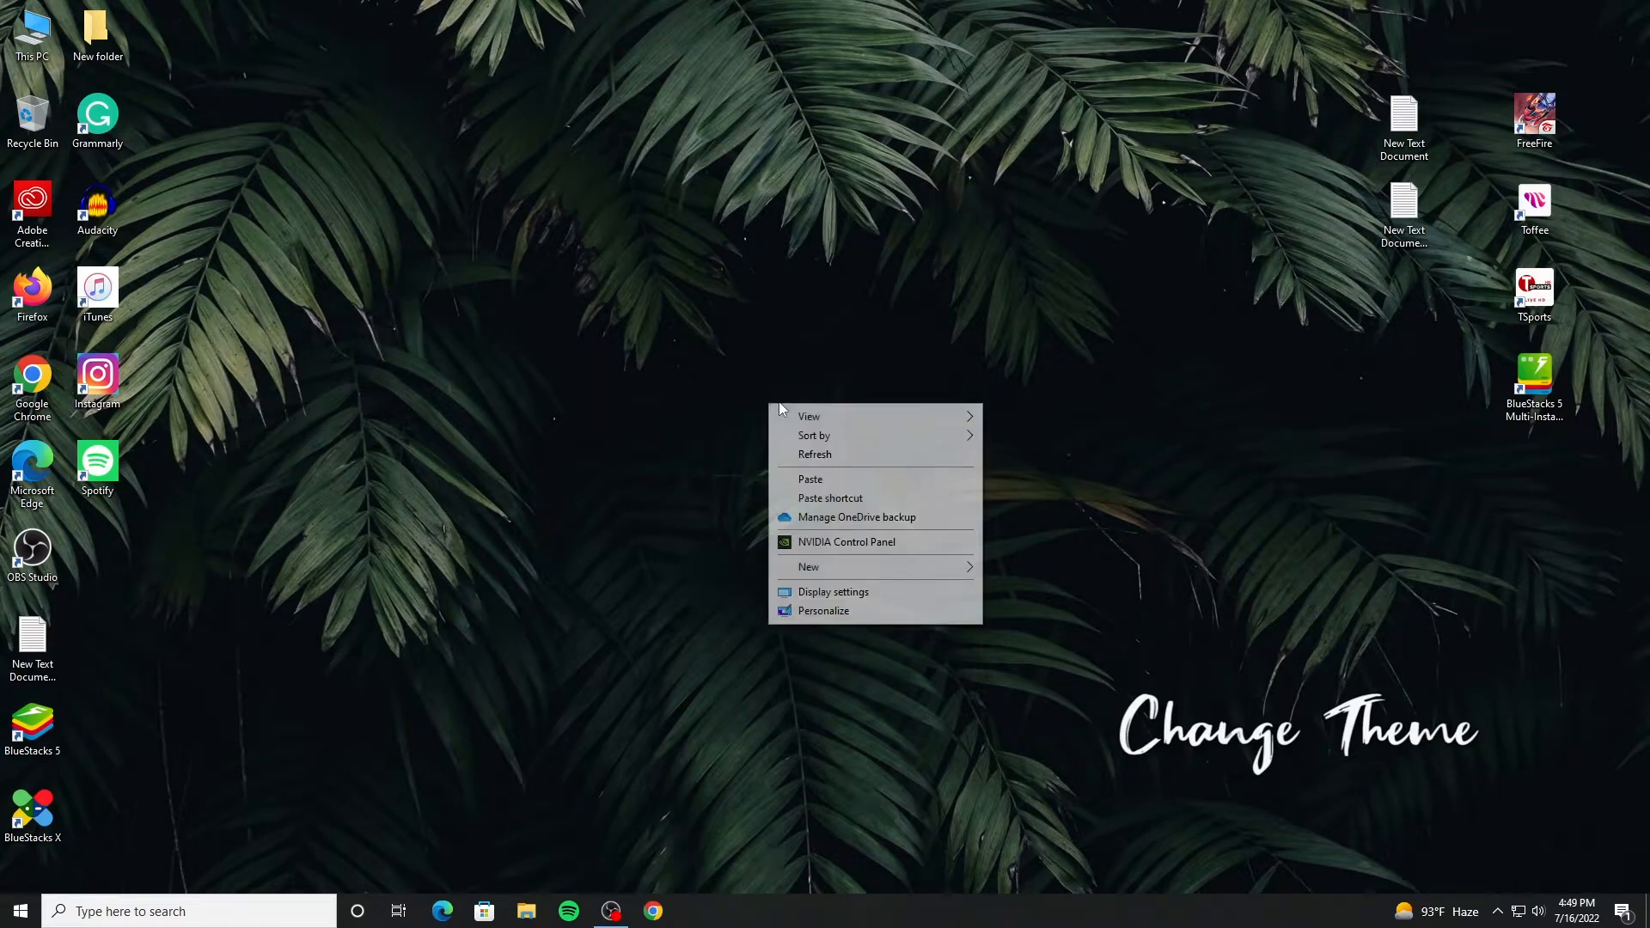
{"action": "left_click", "coordinate": [833, 611]}
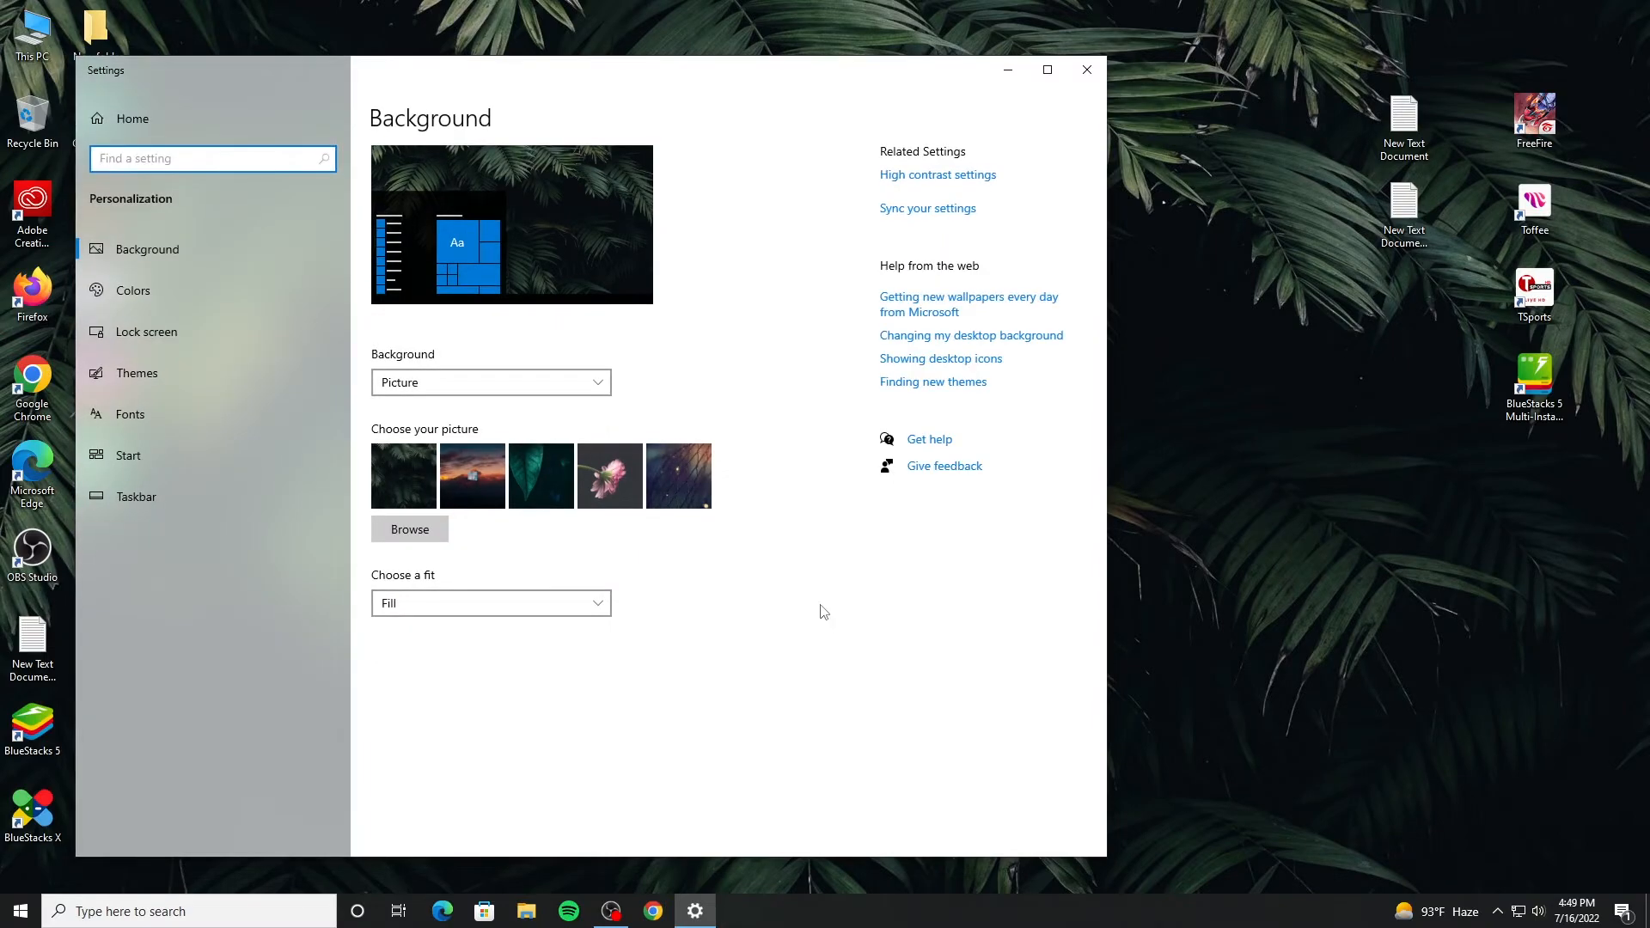
{"action": "left_click_drag", "start_coordinate": [815, 83], "coordinate": [1014, 79]}
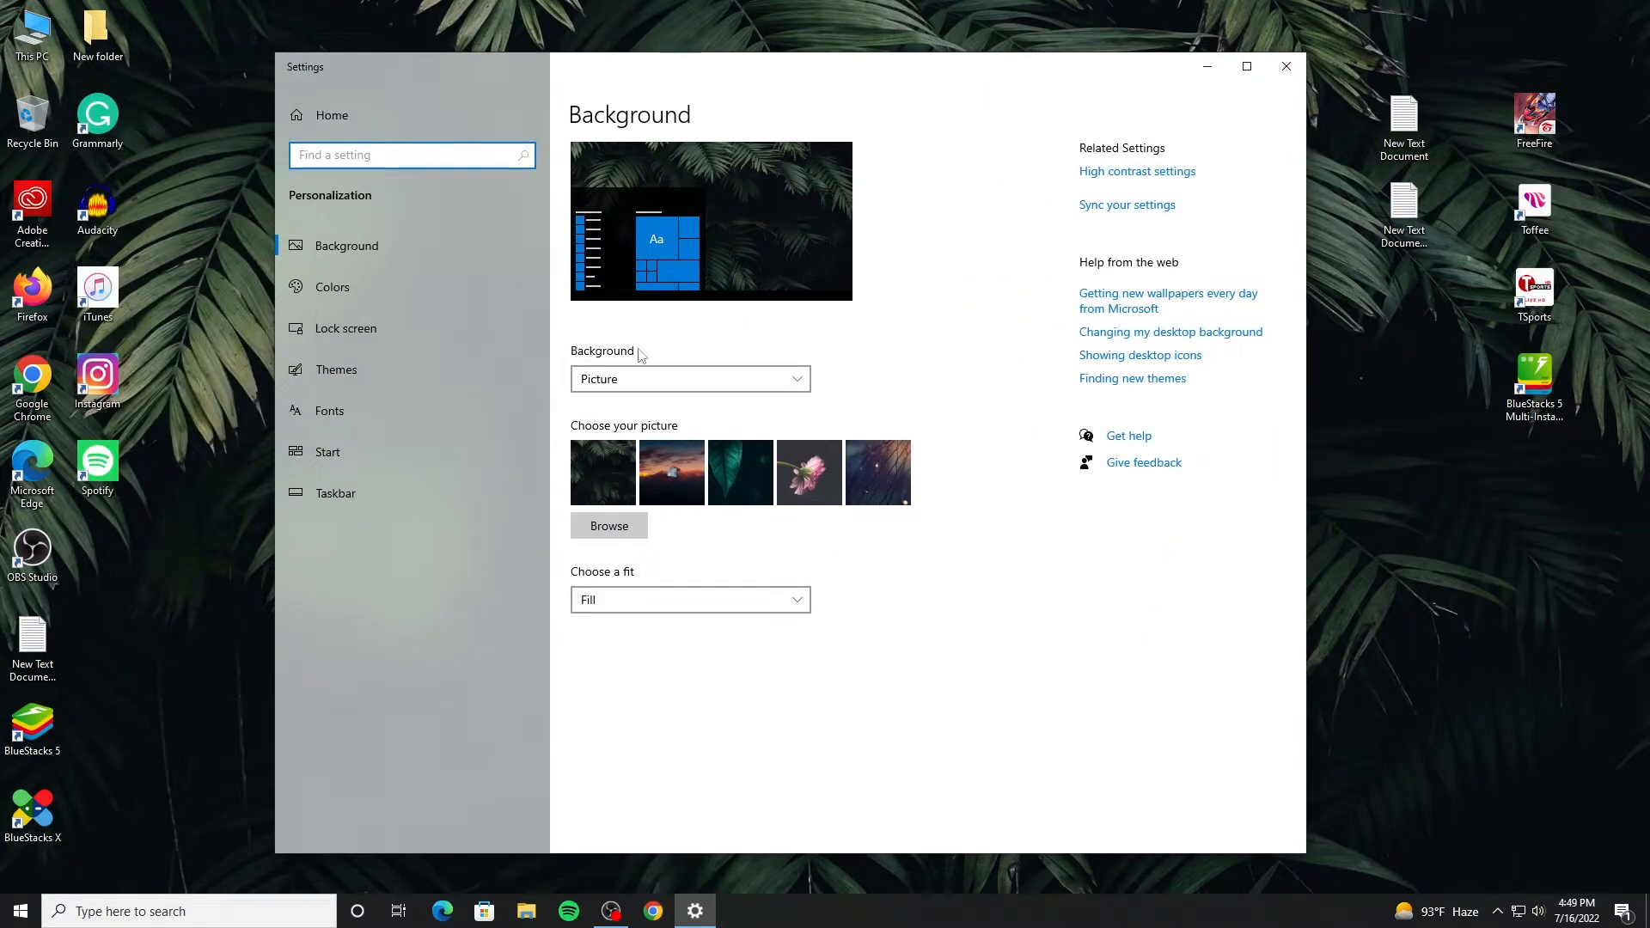
{"action": "left_click", "coordinate": [363, 371]}
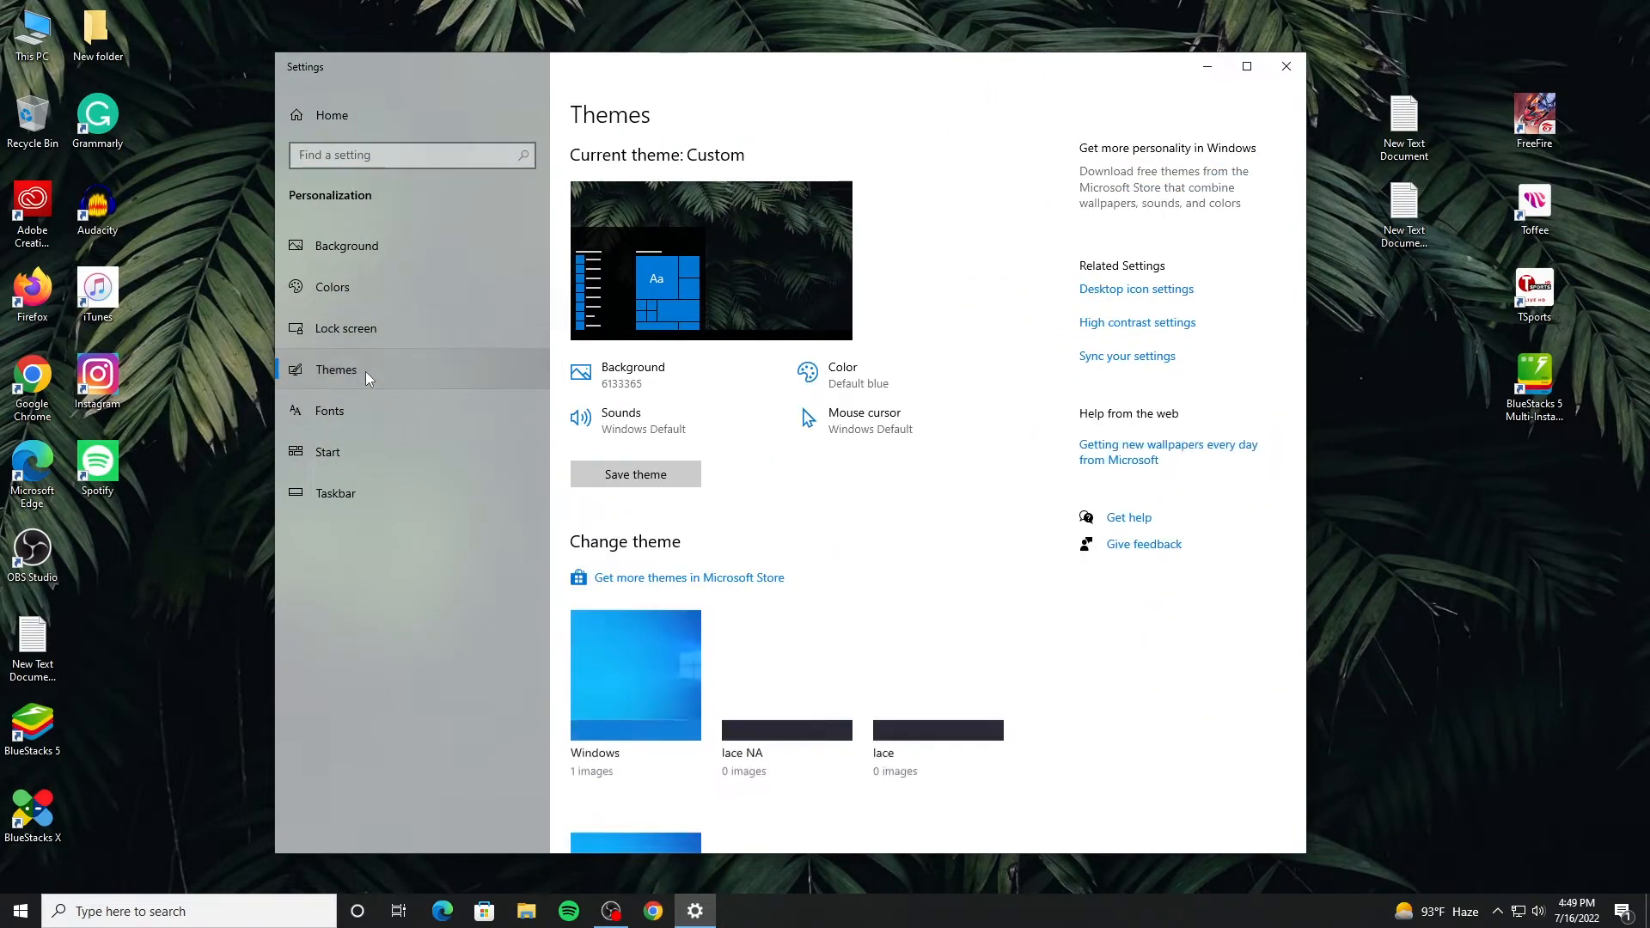
Step: Apply the sweetspot theme and preview its look on the desktop and in the This PC window
{"action": "scroll", "coordinate": [876, 572], "scroll_direction": "down", "scroll_amount": 7}
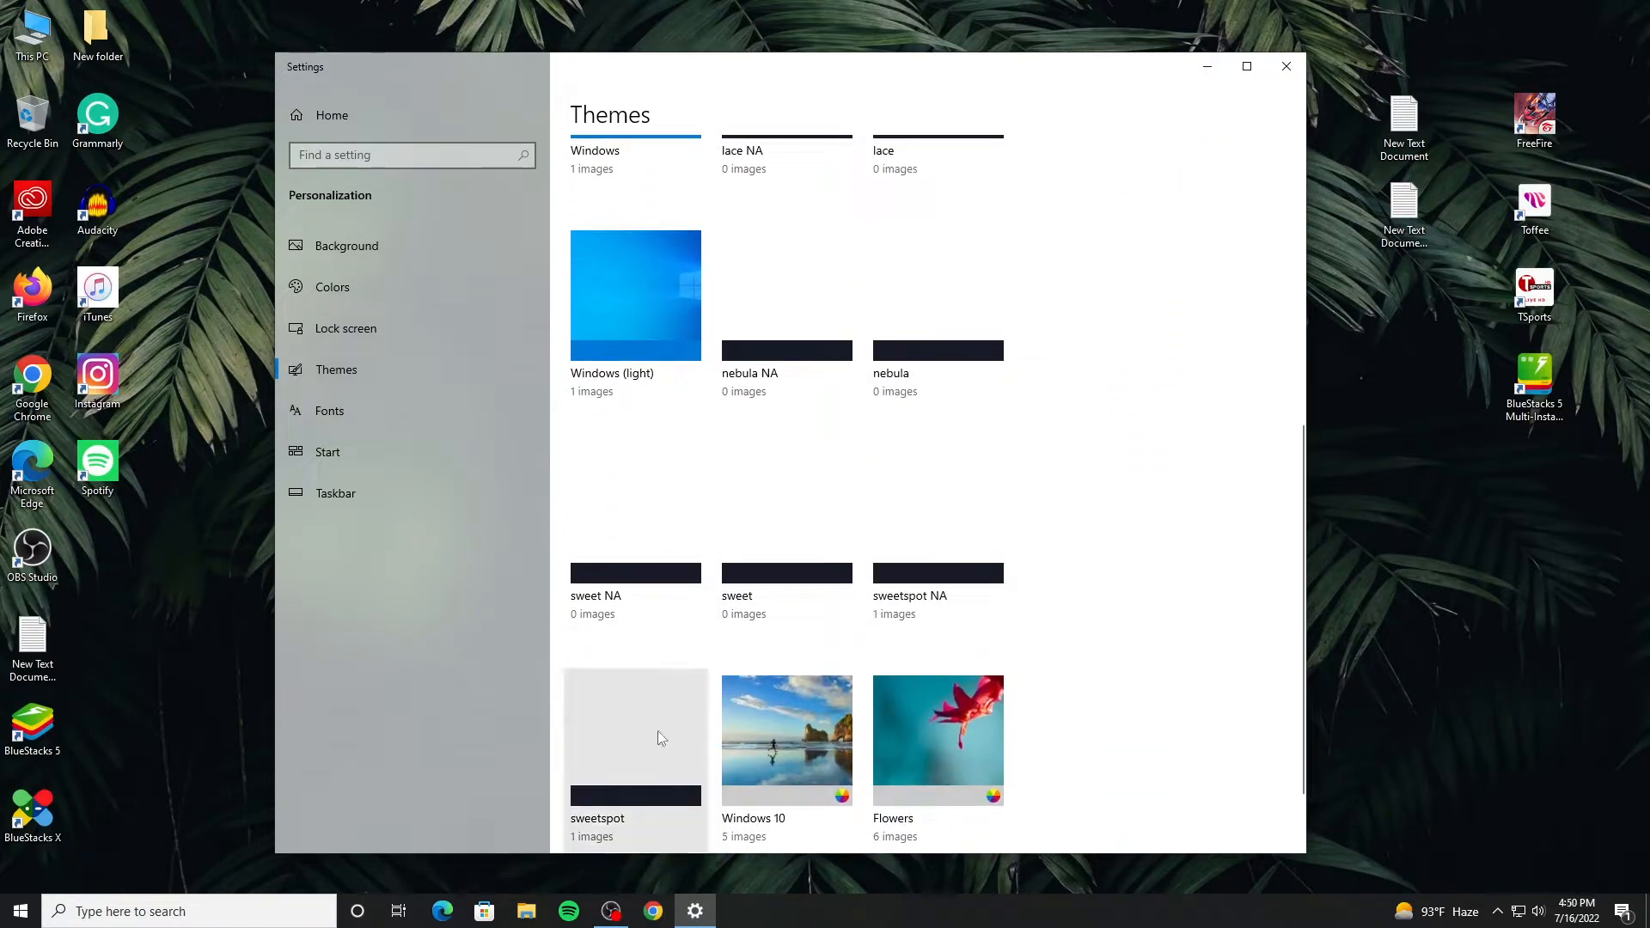
{"action": "left_click", "coordinate": [651, 736]}
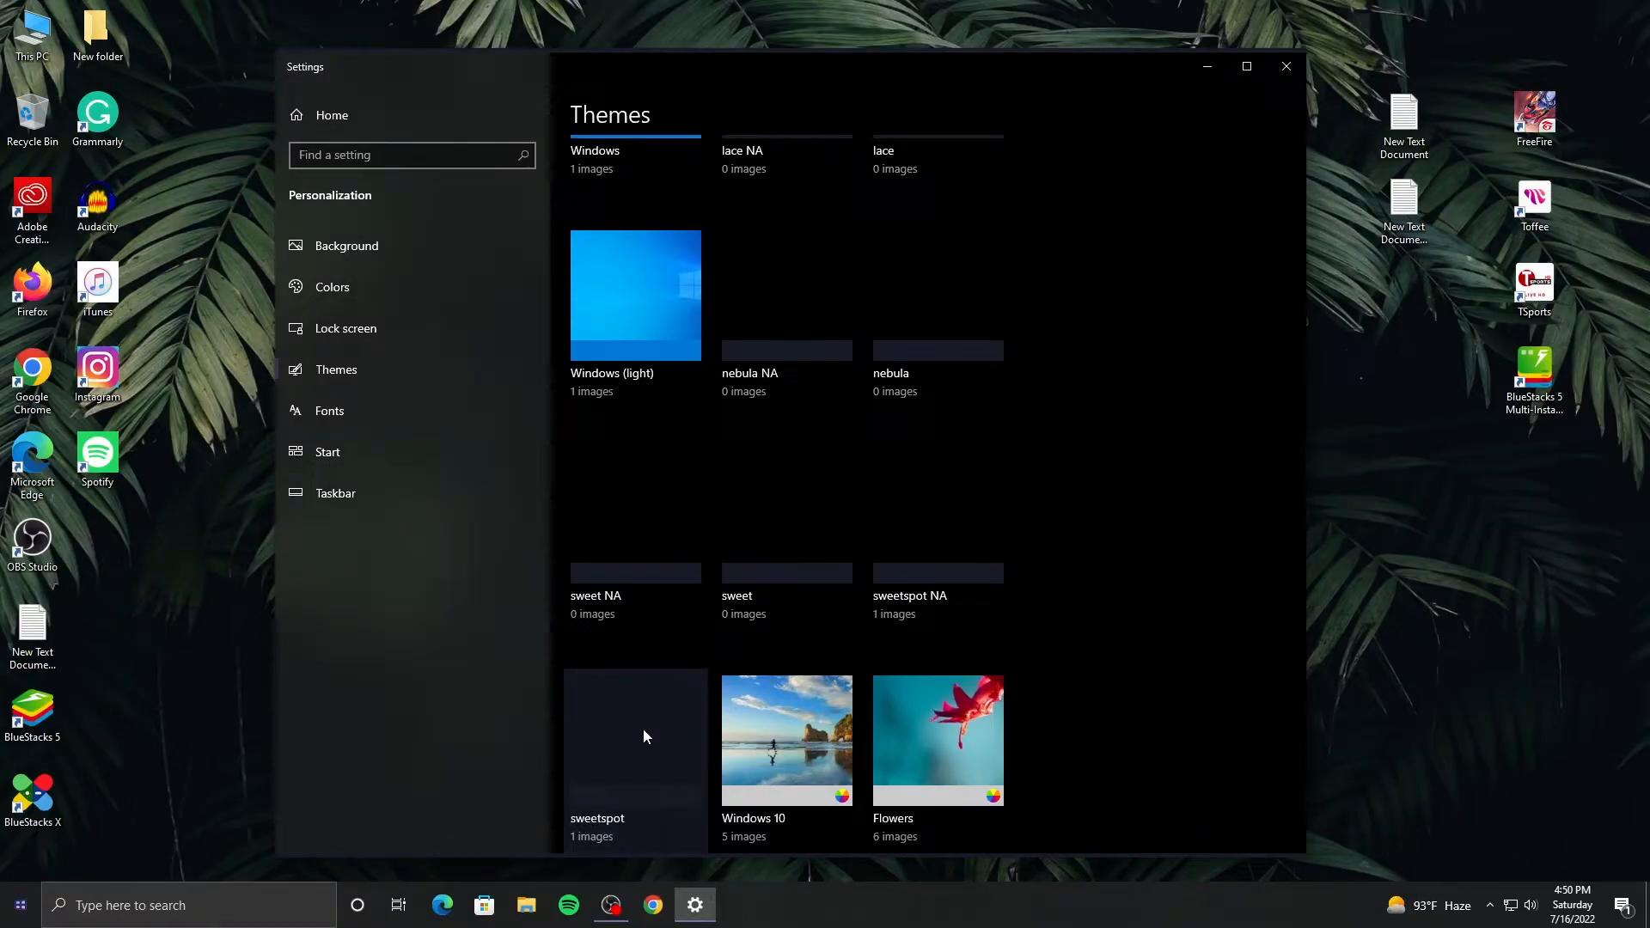
{"action": "left_click", "coordinate": [1205, 69]}
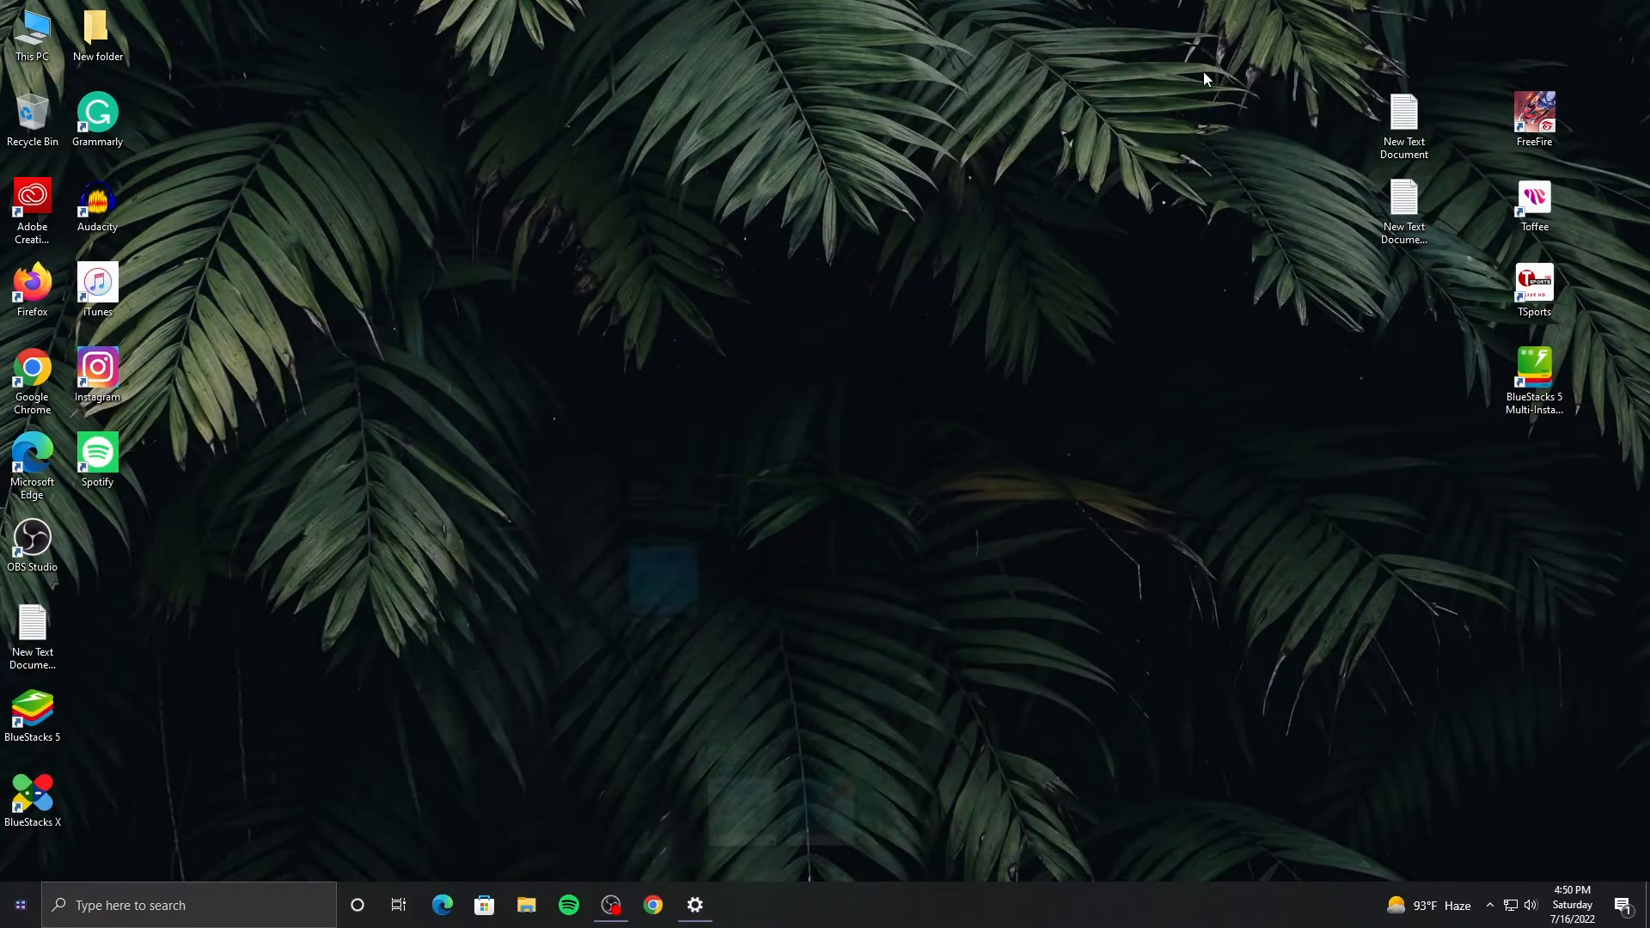
{"action": "double_click", "coordinate": [32, 32]}
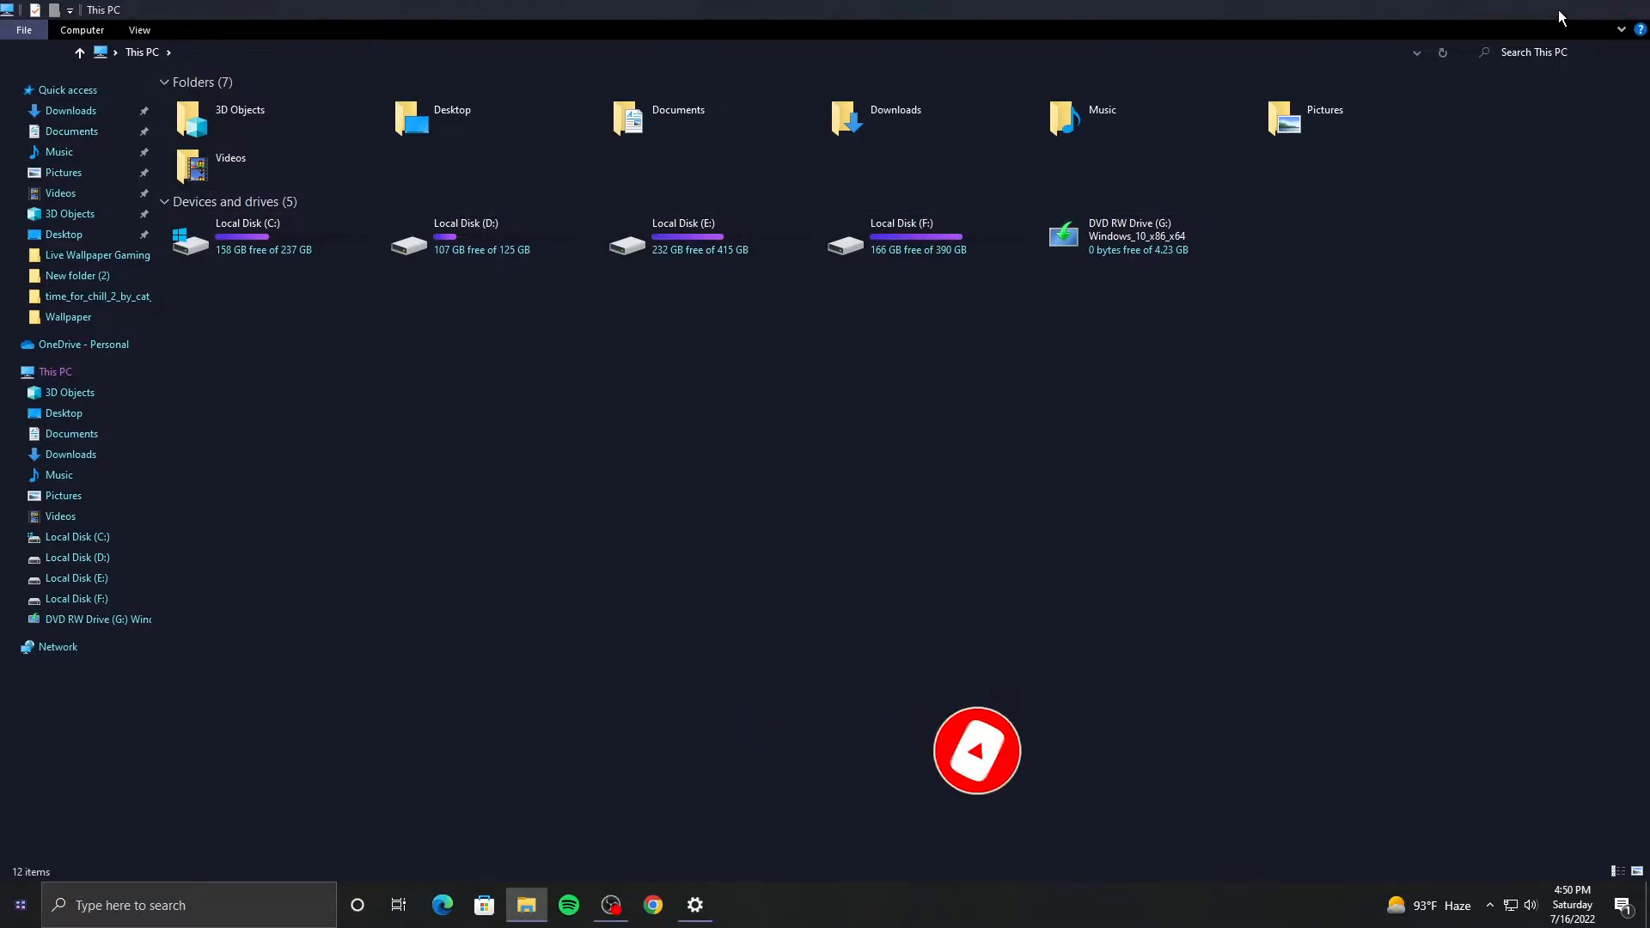
{"action": "left_click", "coordinate": [1560, 9]}
Step: Bring back the Themes settings and apply the lace theme
{"action": "left_click", "coordinate": [696, 903]}
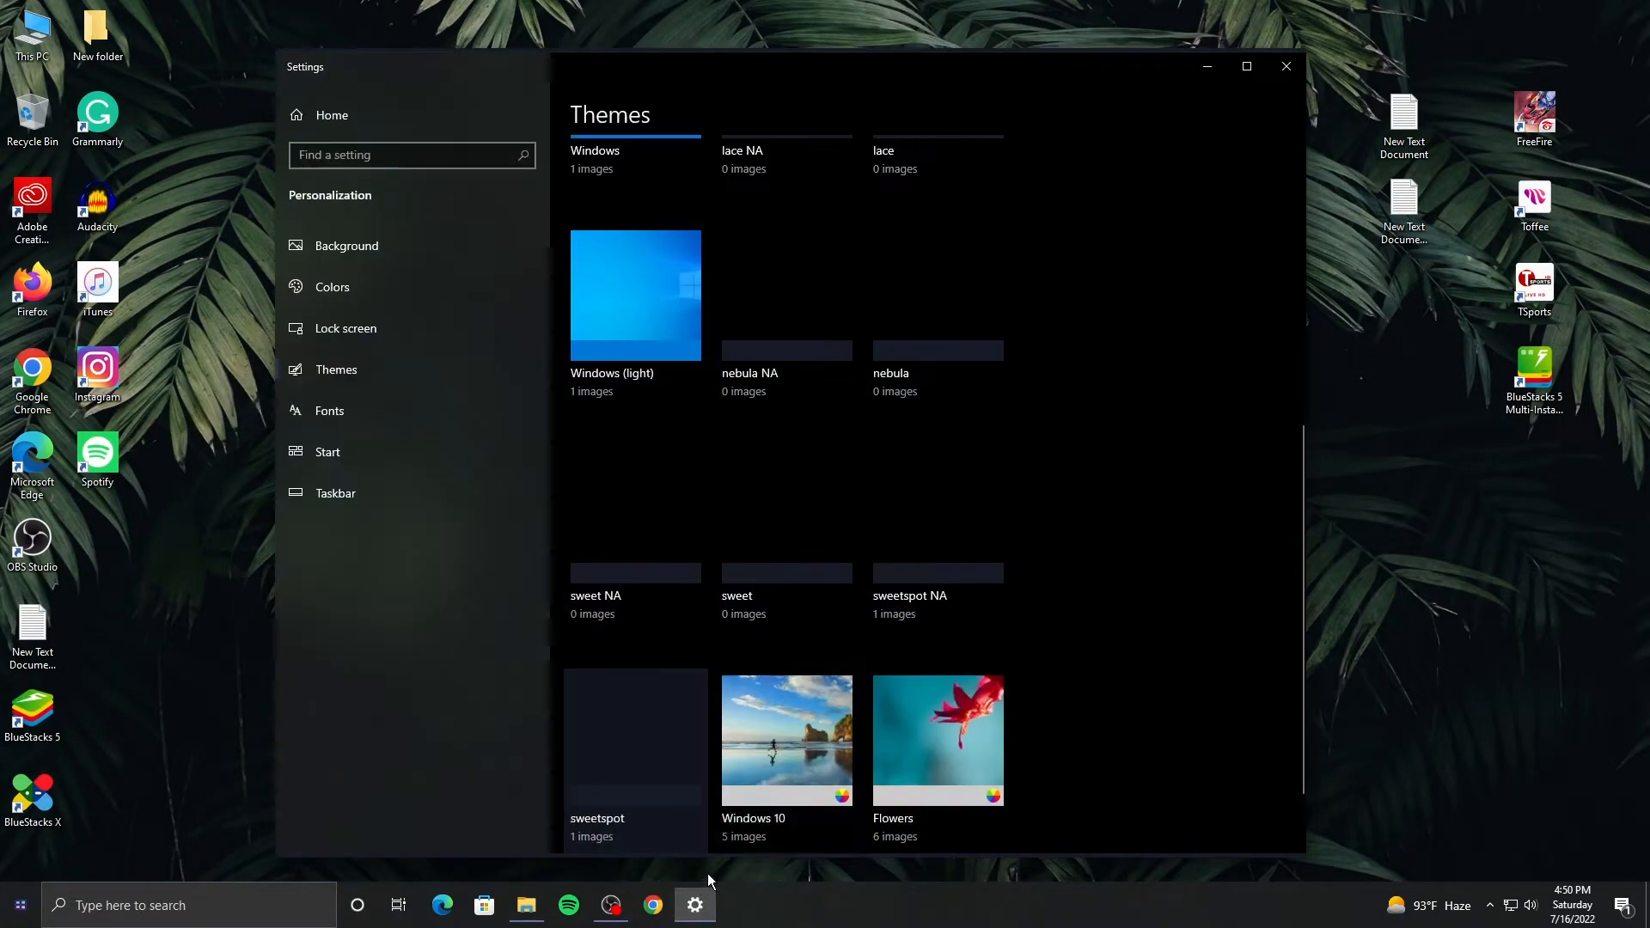
{"action": "scroll", "coordinate": [825, 554], "scroll_direction": "up", "scroll_amount": 5}
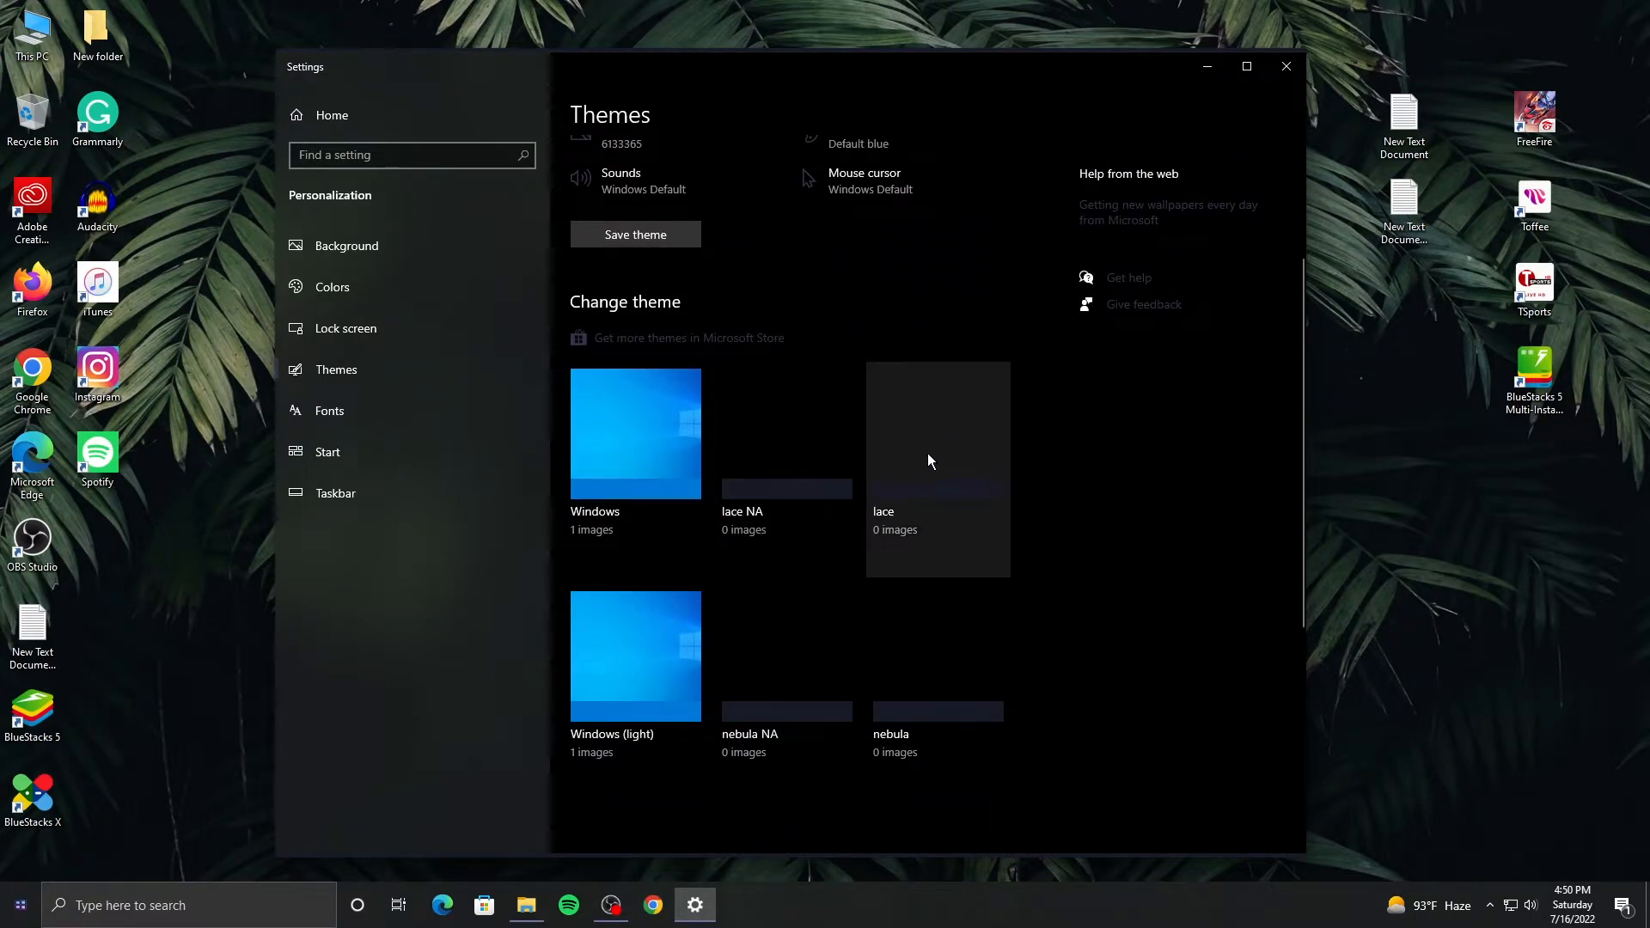
{"action": "left_click", "coordinate": [926, 461]}
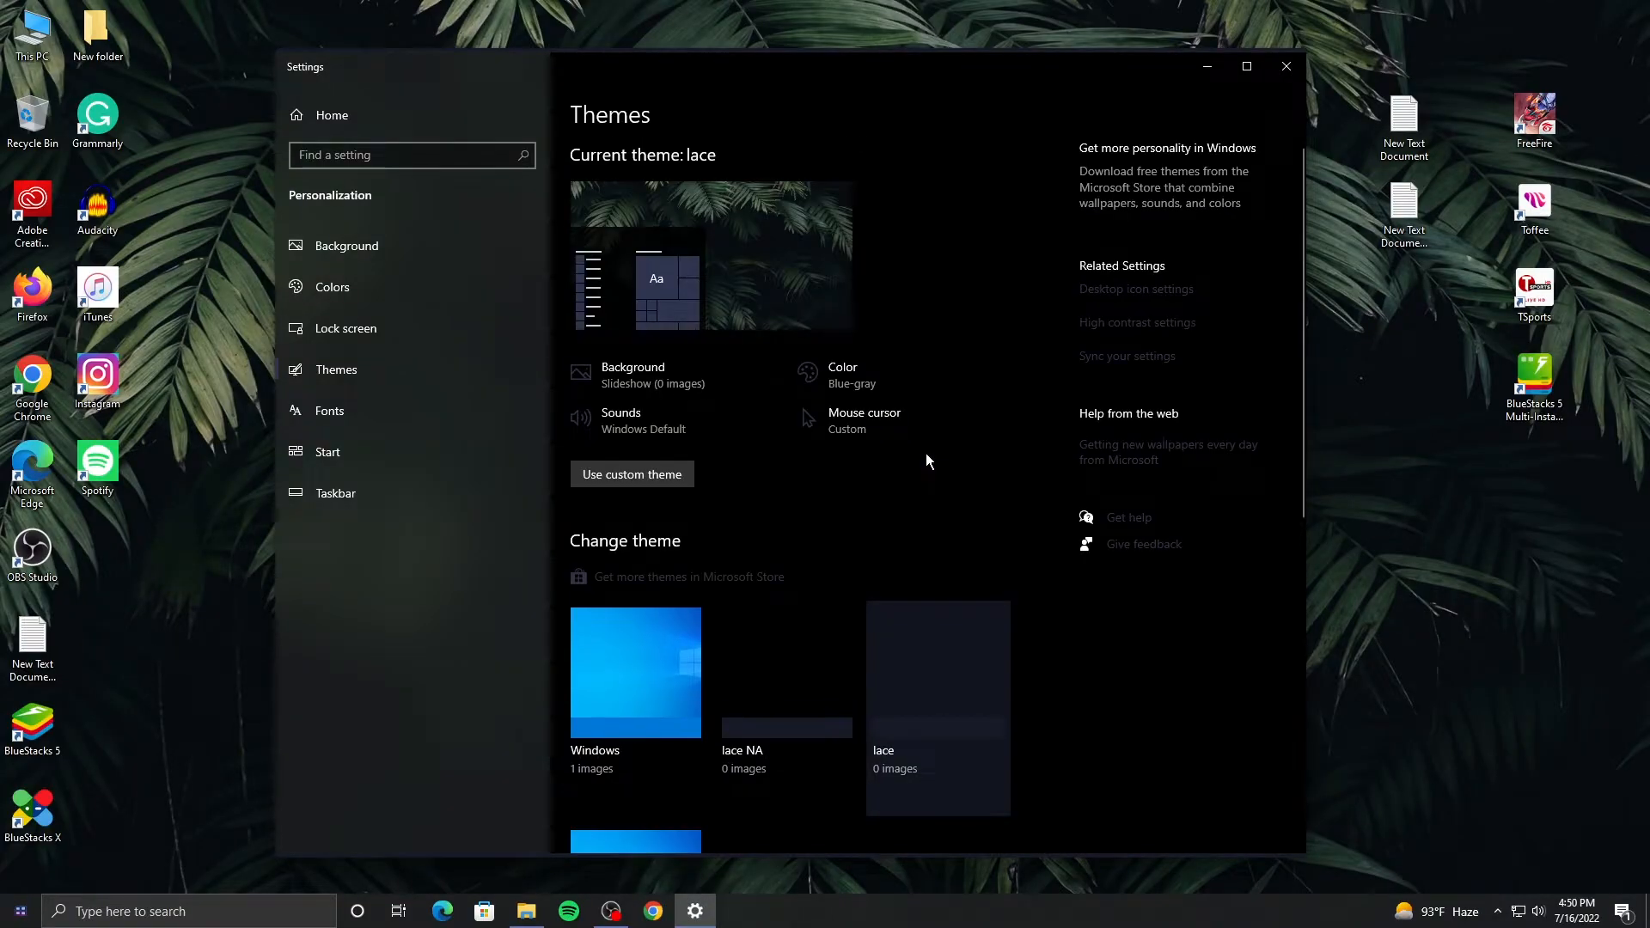
Step: Preview the lace theme's look on the desktop and in the Downloads folder, and close the Themes settings
{"action": "left_click", "coordinate": [1206, 67]}
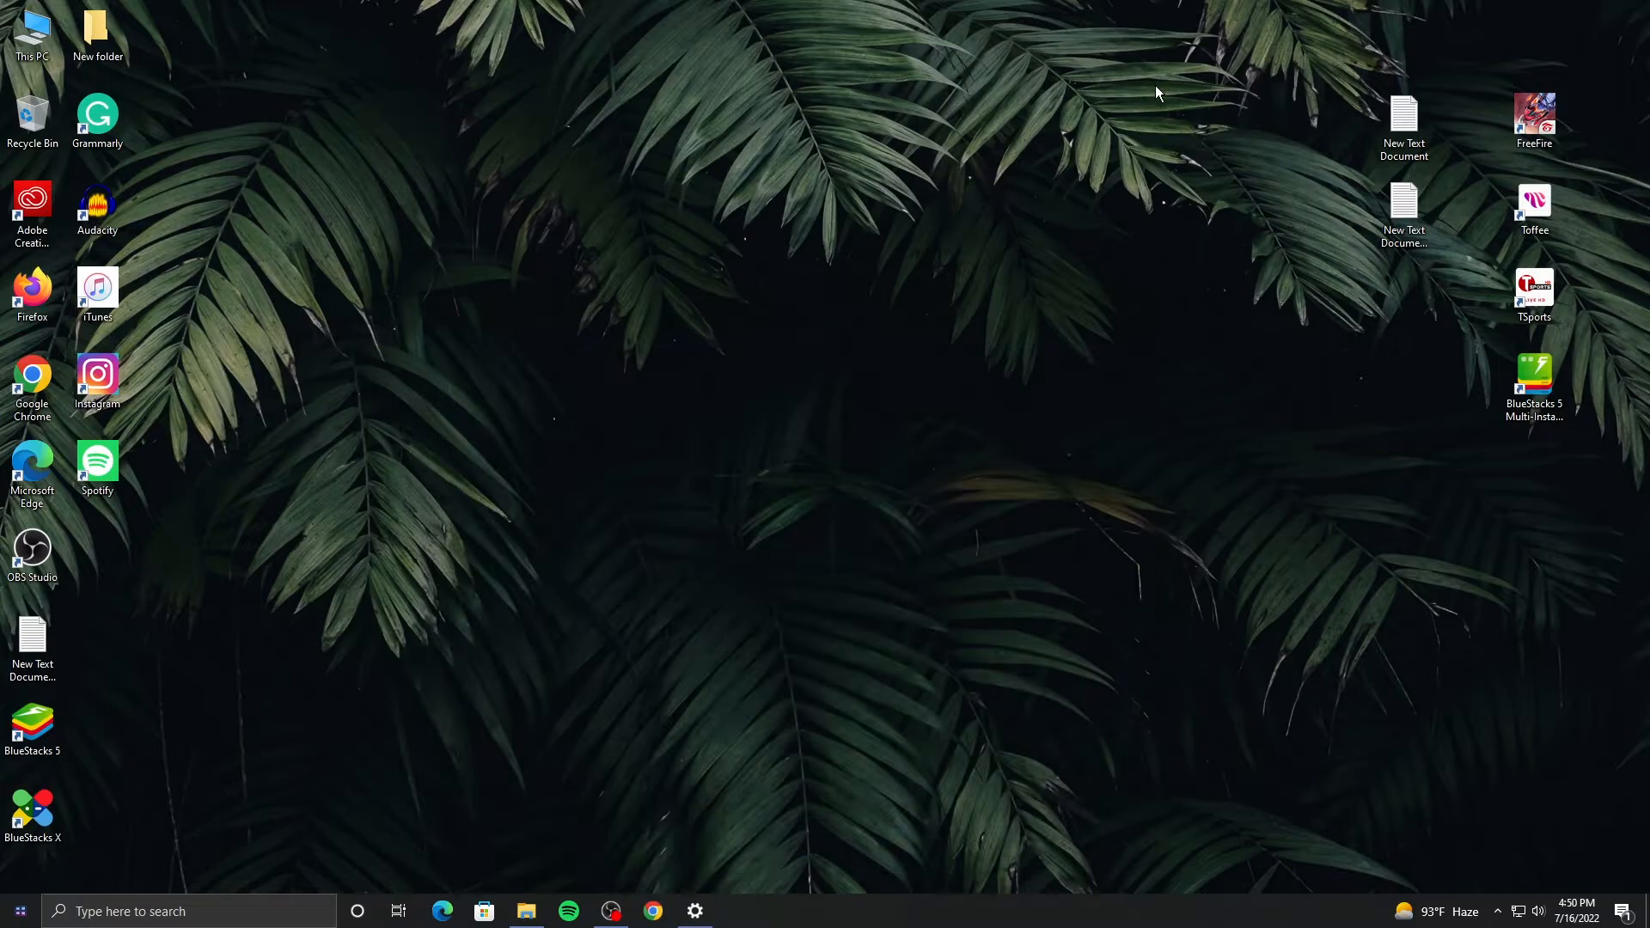
{"action": "left_click", "coordinate": [528, 901]}
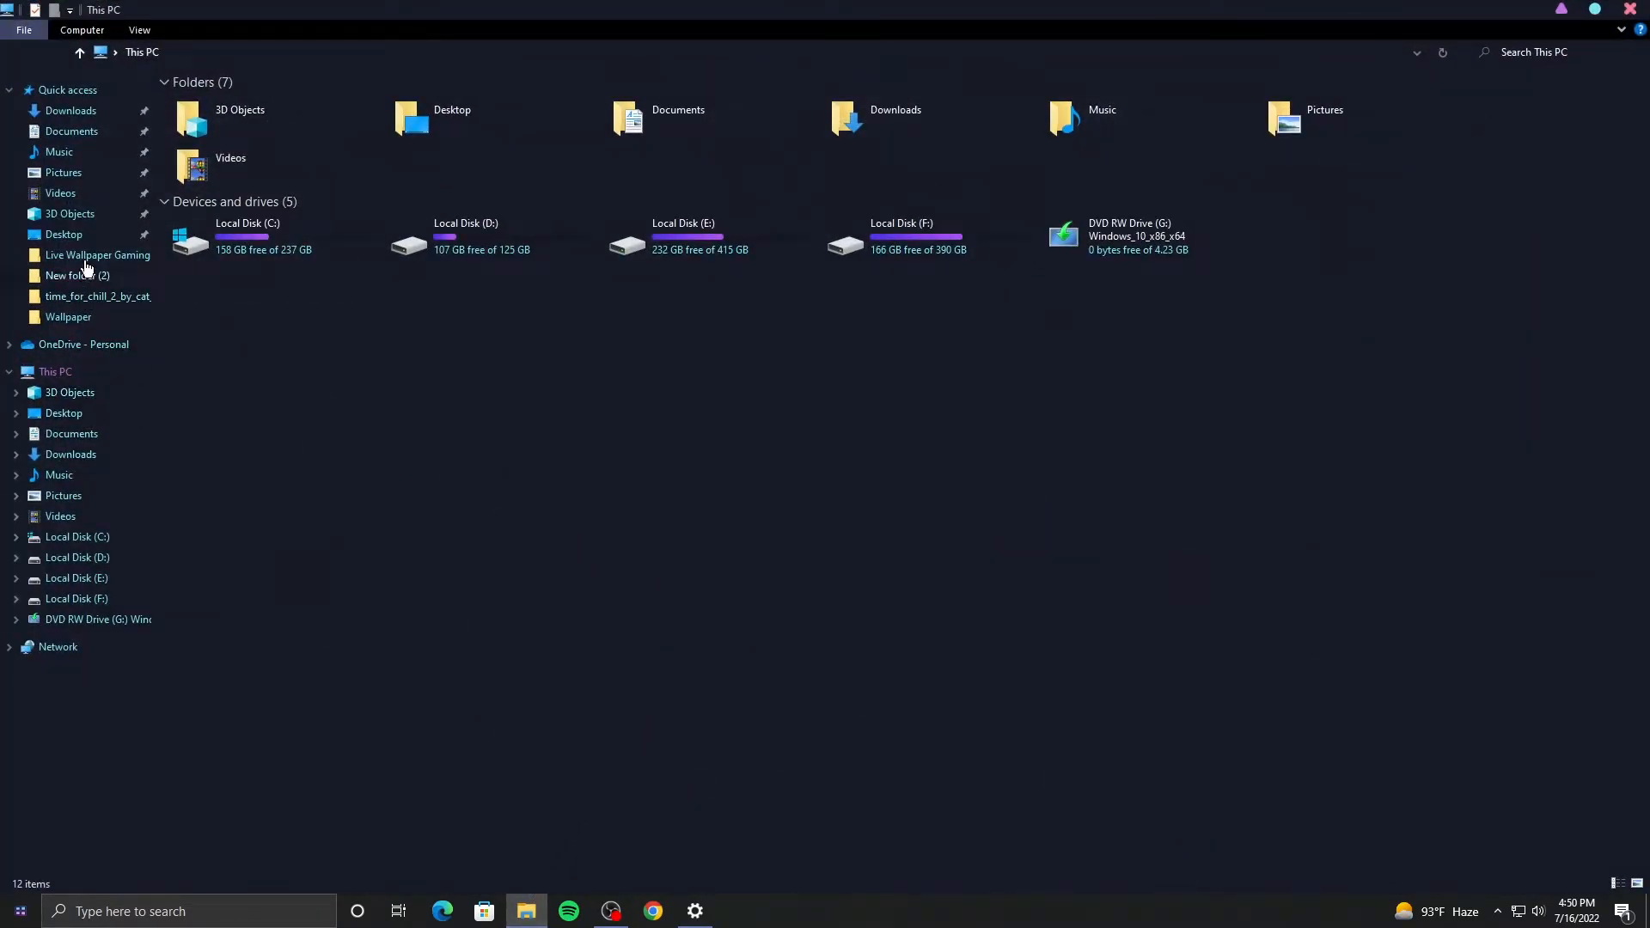
{"action": "left_click", "coordinate": [76, 113]}
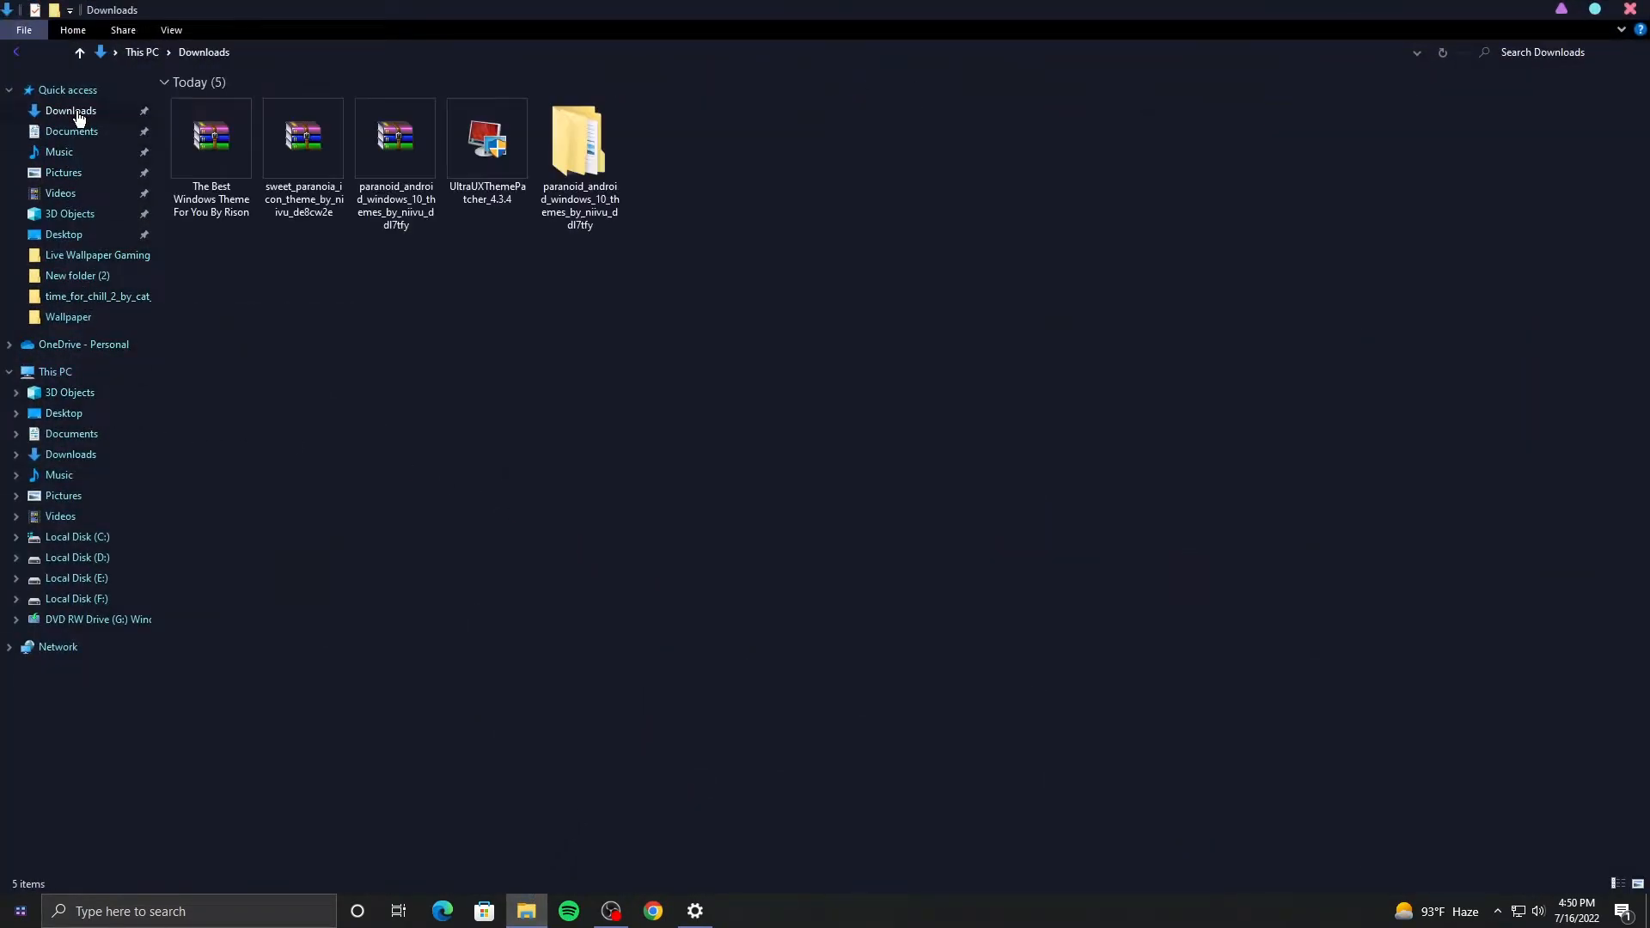
{"action": "right_click", "coordinate": [637, 433]}
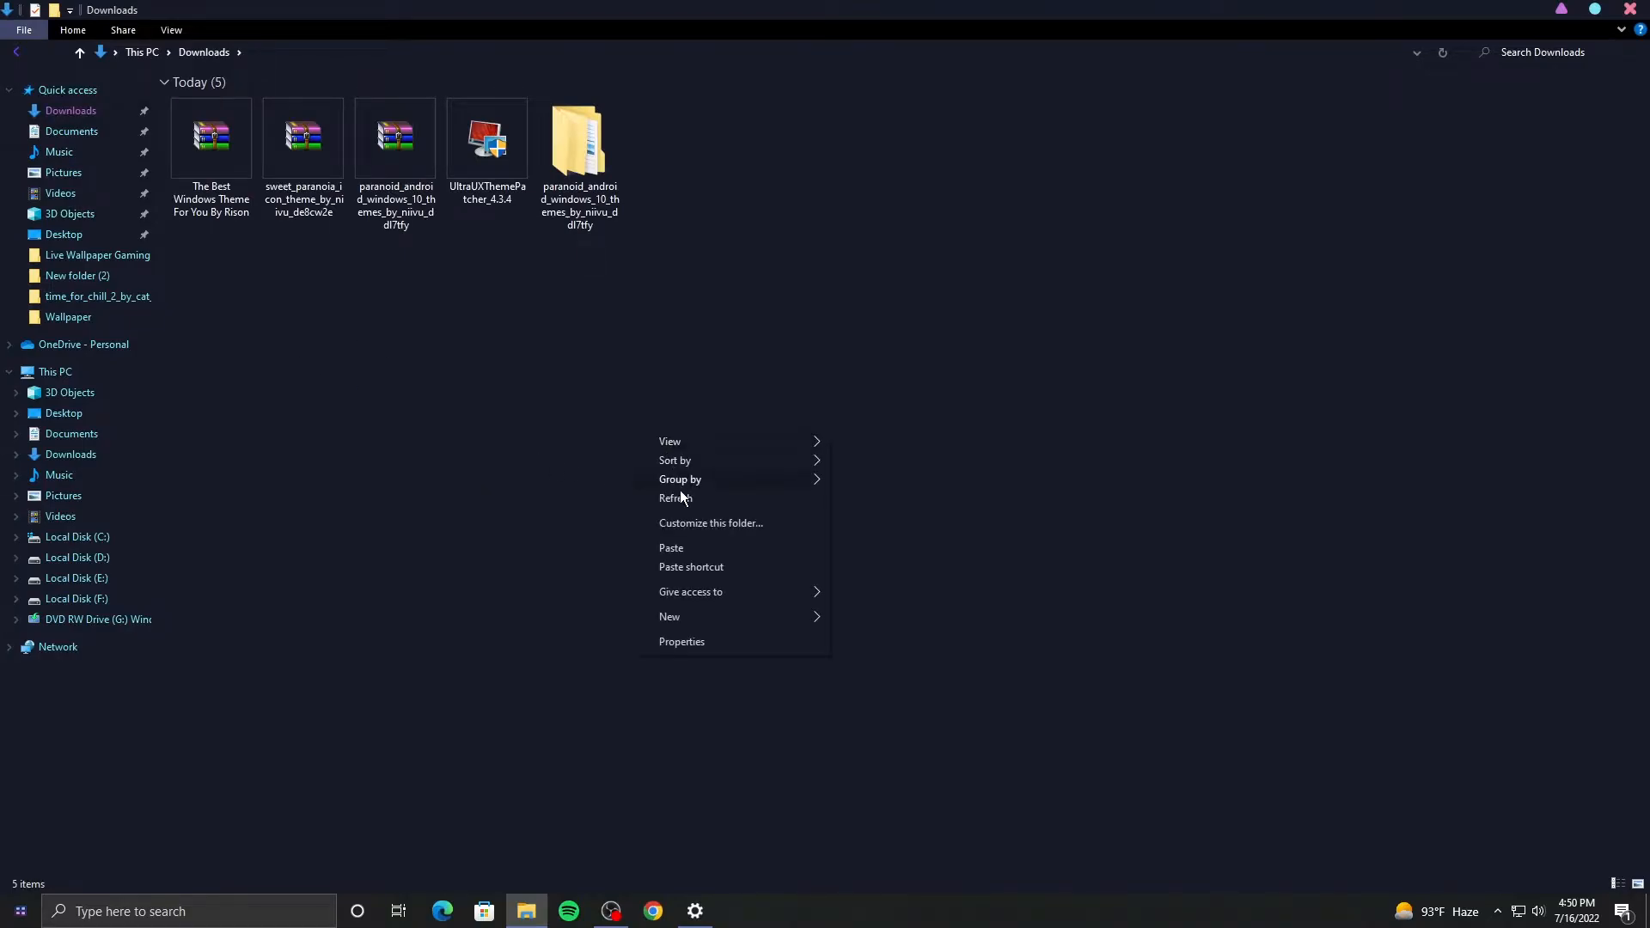
{"action": "left_click", "coordinate": [676, 498]}
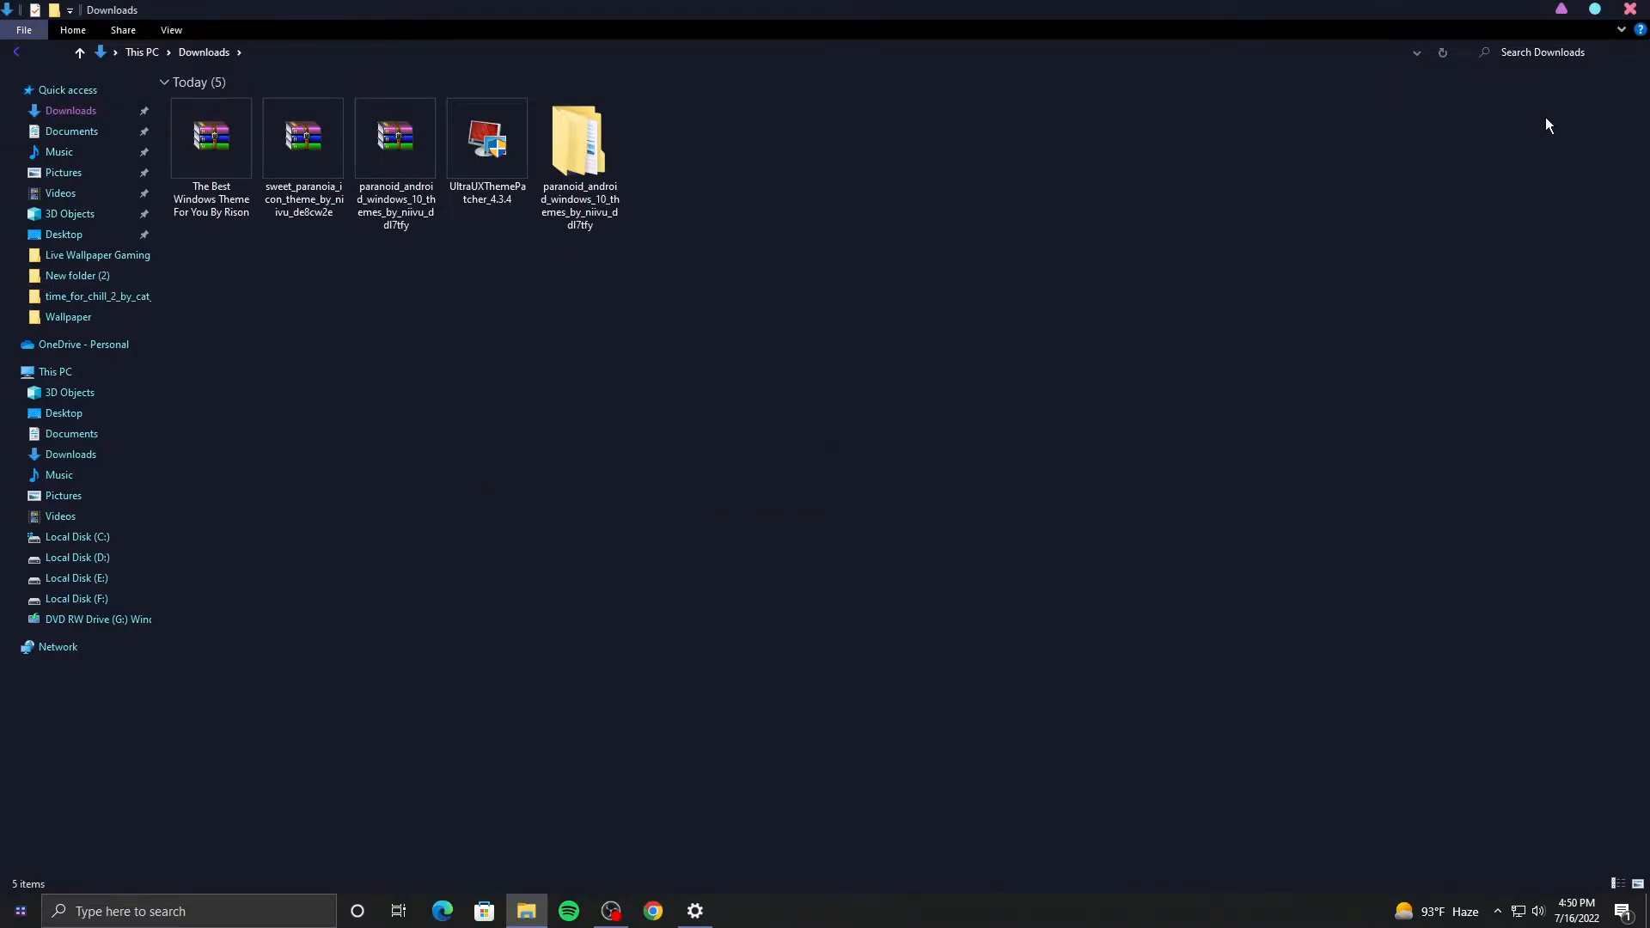
{"action": "left_click", "coordinate": [1560, 10]}
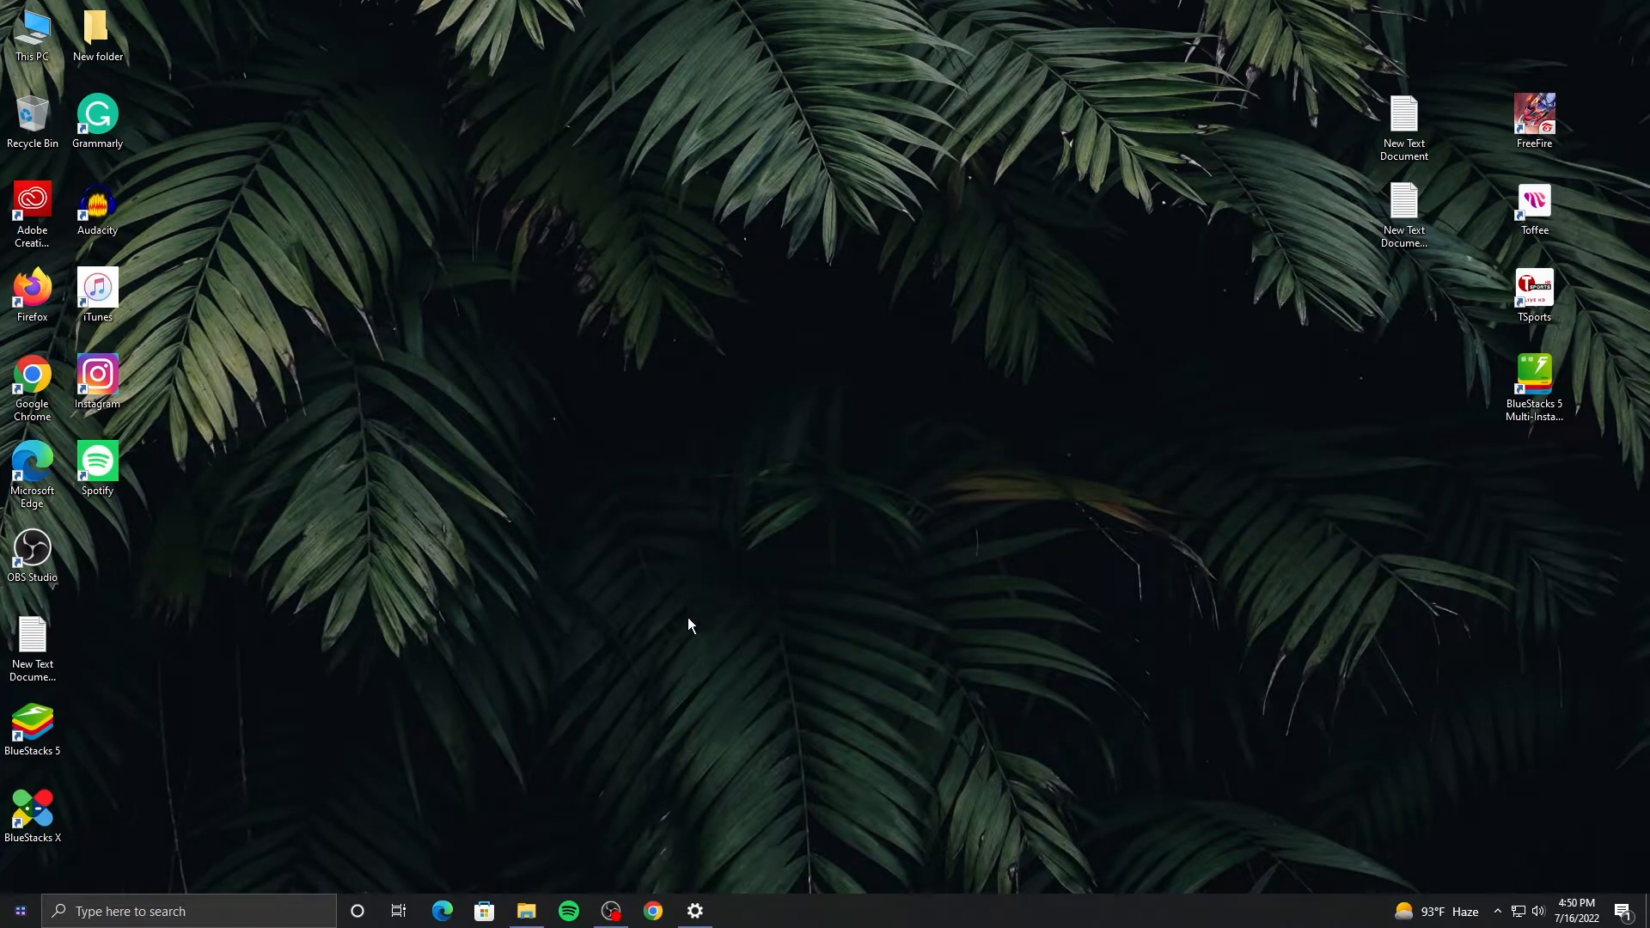
{"action": "left_click", "coordinate": [695, 910]}
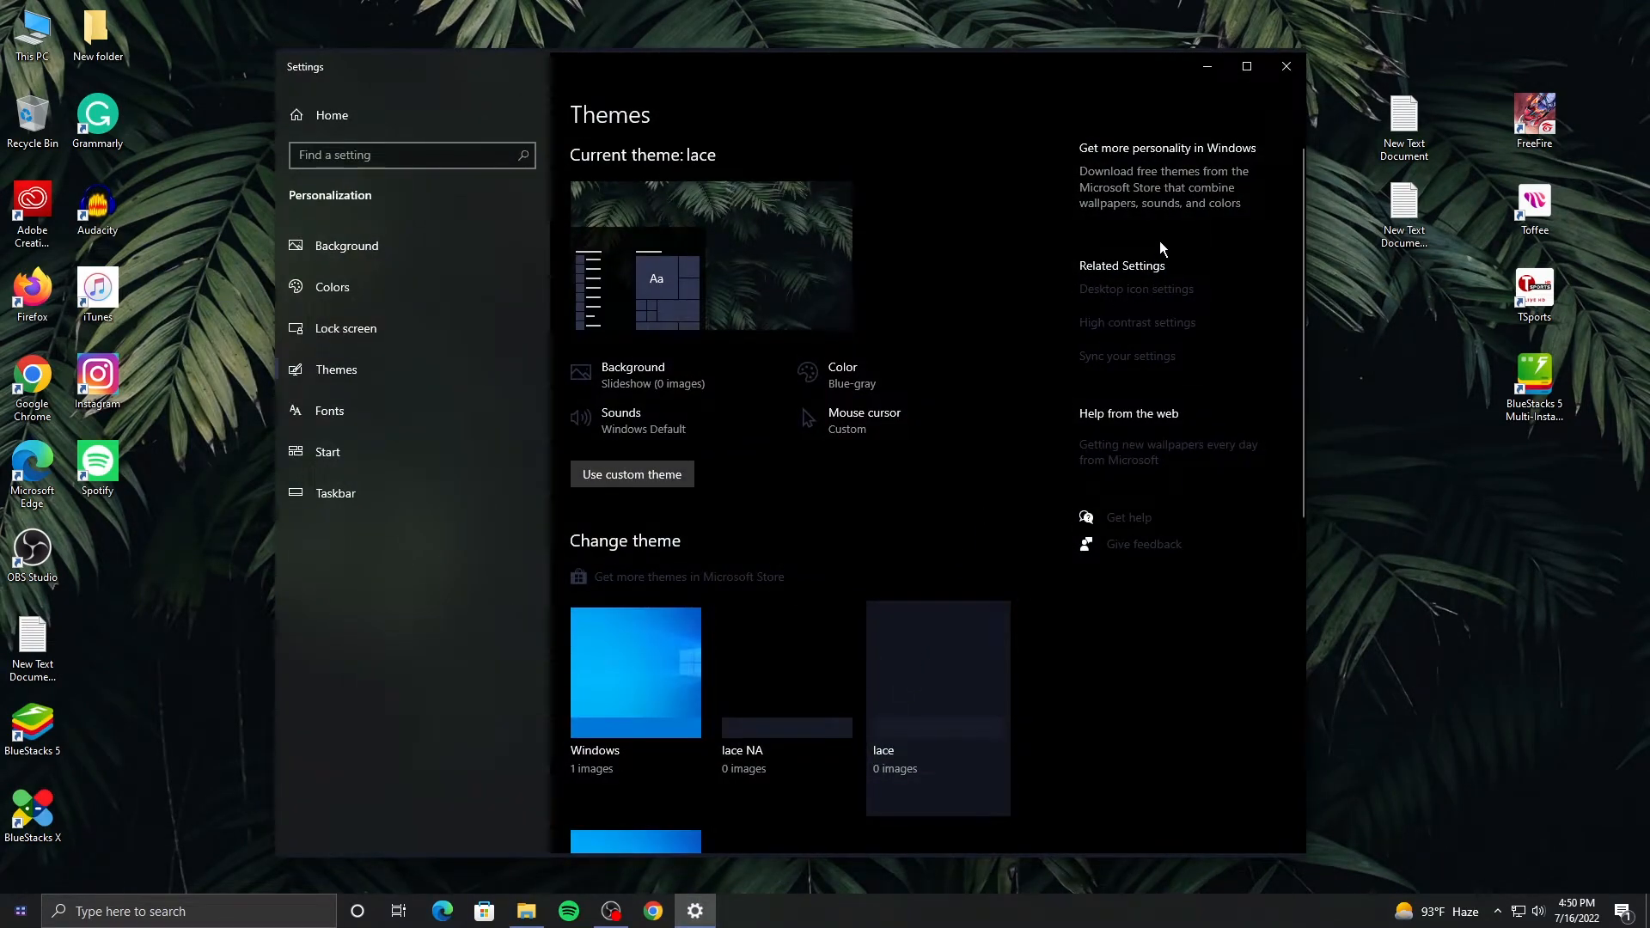
{"action": "left_click", "coordinate": [1282, 72]}
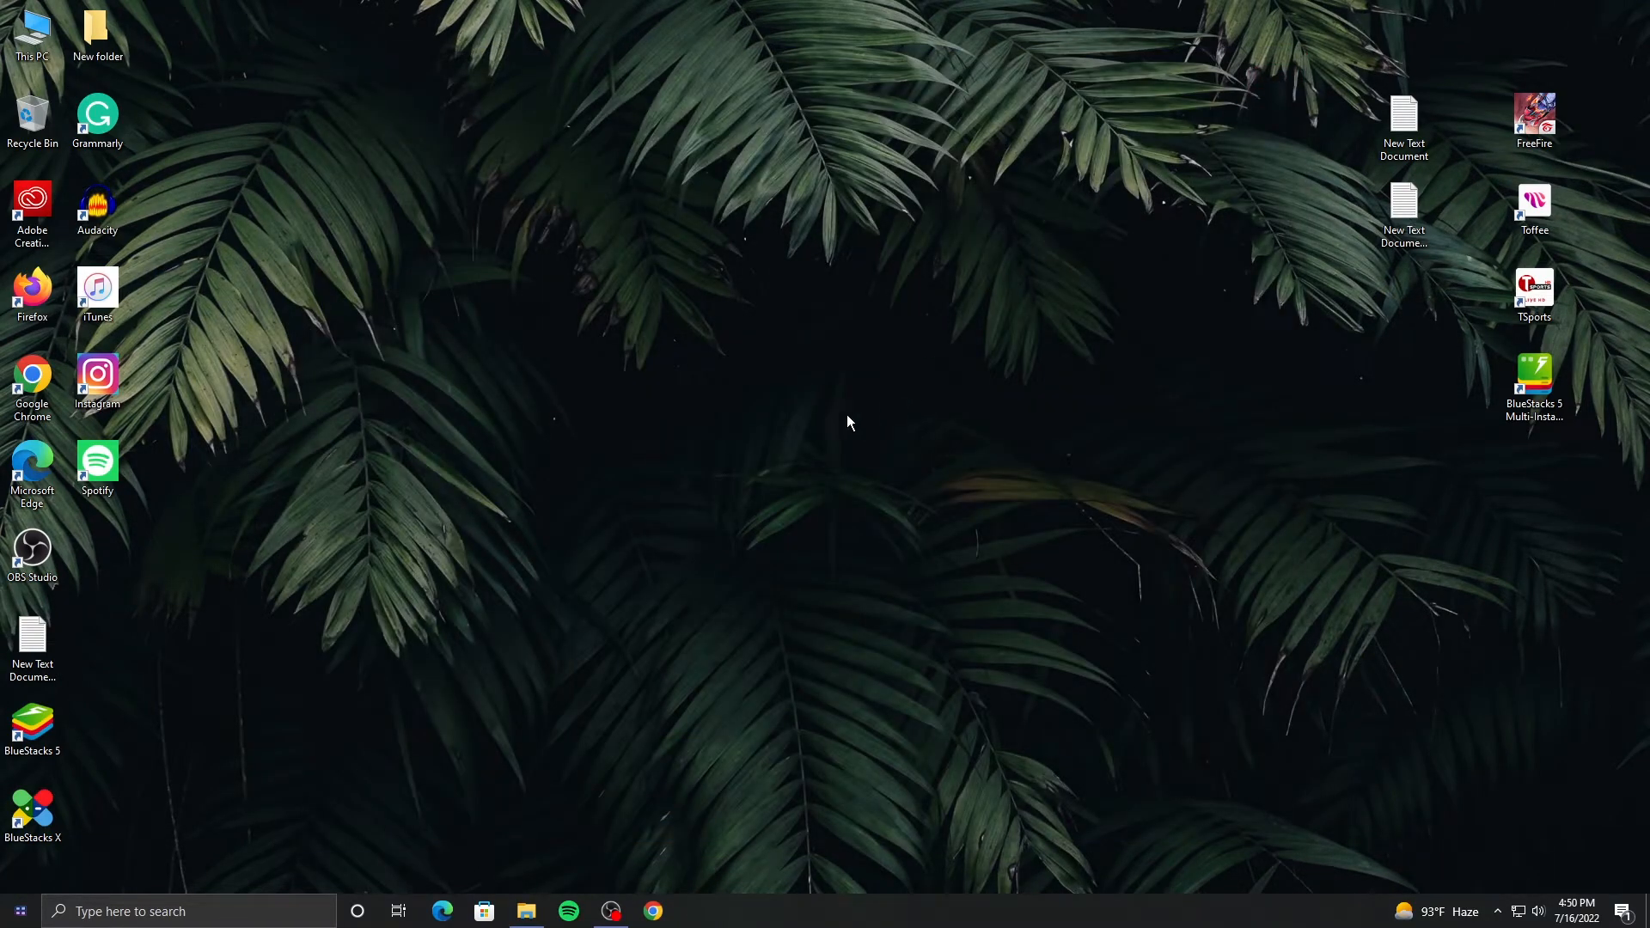
Step: Extract the sweet_paranoia_icon_theme archive into its own folder within Downloads, keeping the default extraction options
{"action": "left_click", "coordinate": [526, 910]}
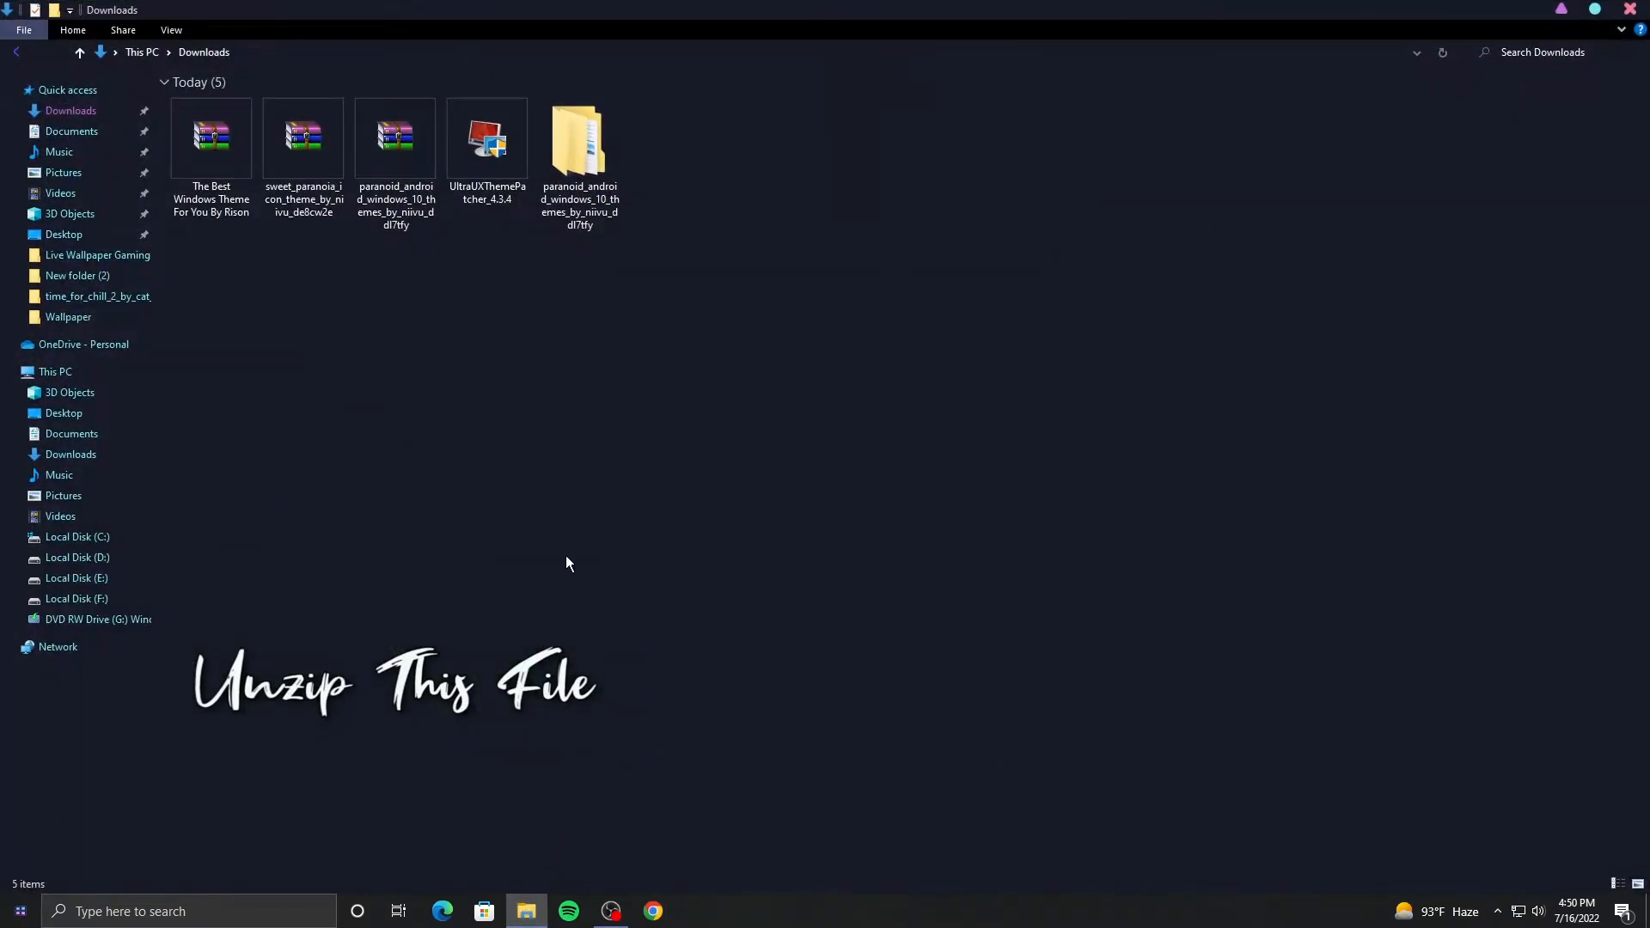
{"action": "left_click", "coordinate": [311, 163]}
{"action": "right_click", "coordinate": [312, 157]}
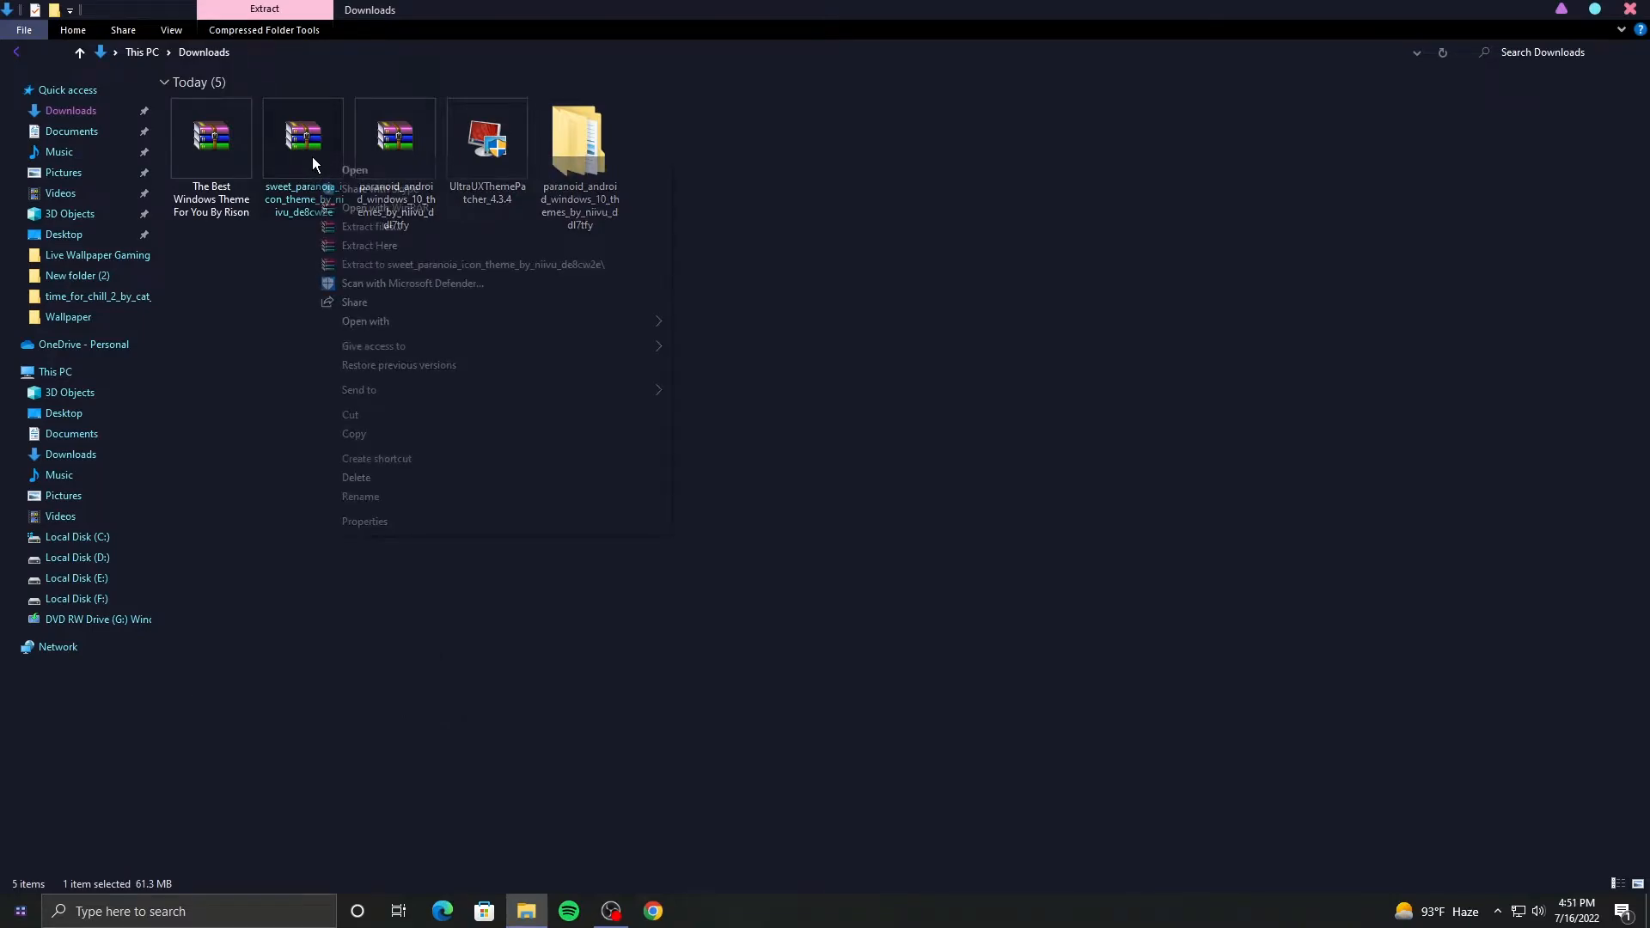
{"action": "left_click", "coordinate": [412, 225]}
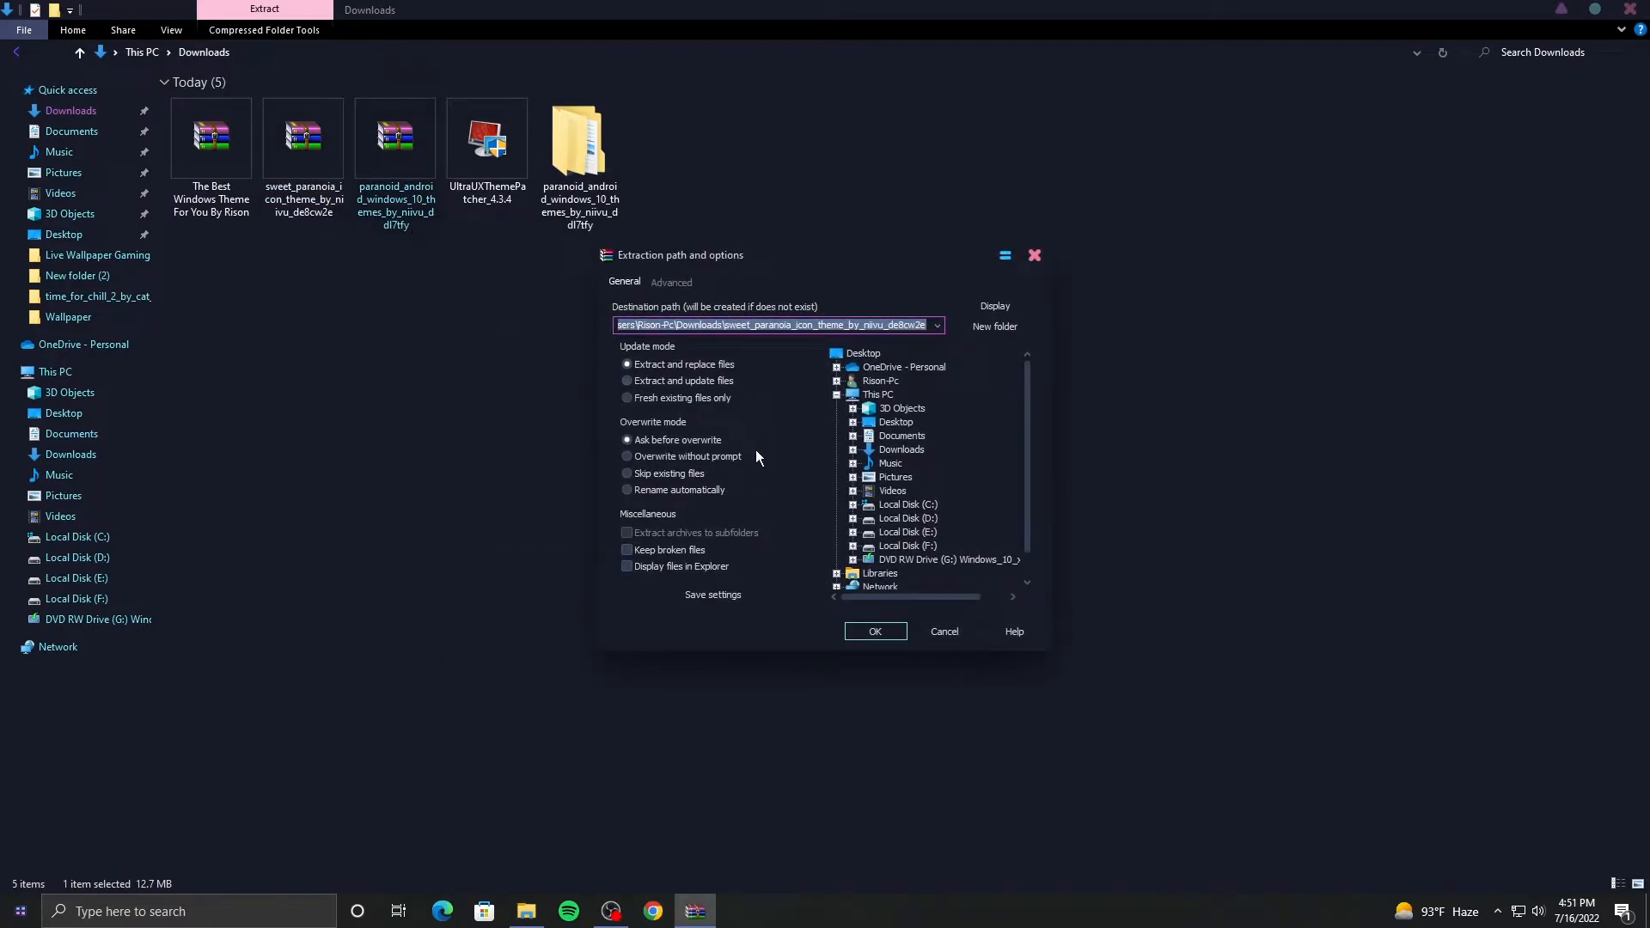
{"action": "left_click", "coordinate": [872, 632]}
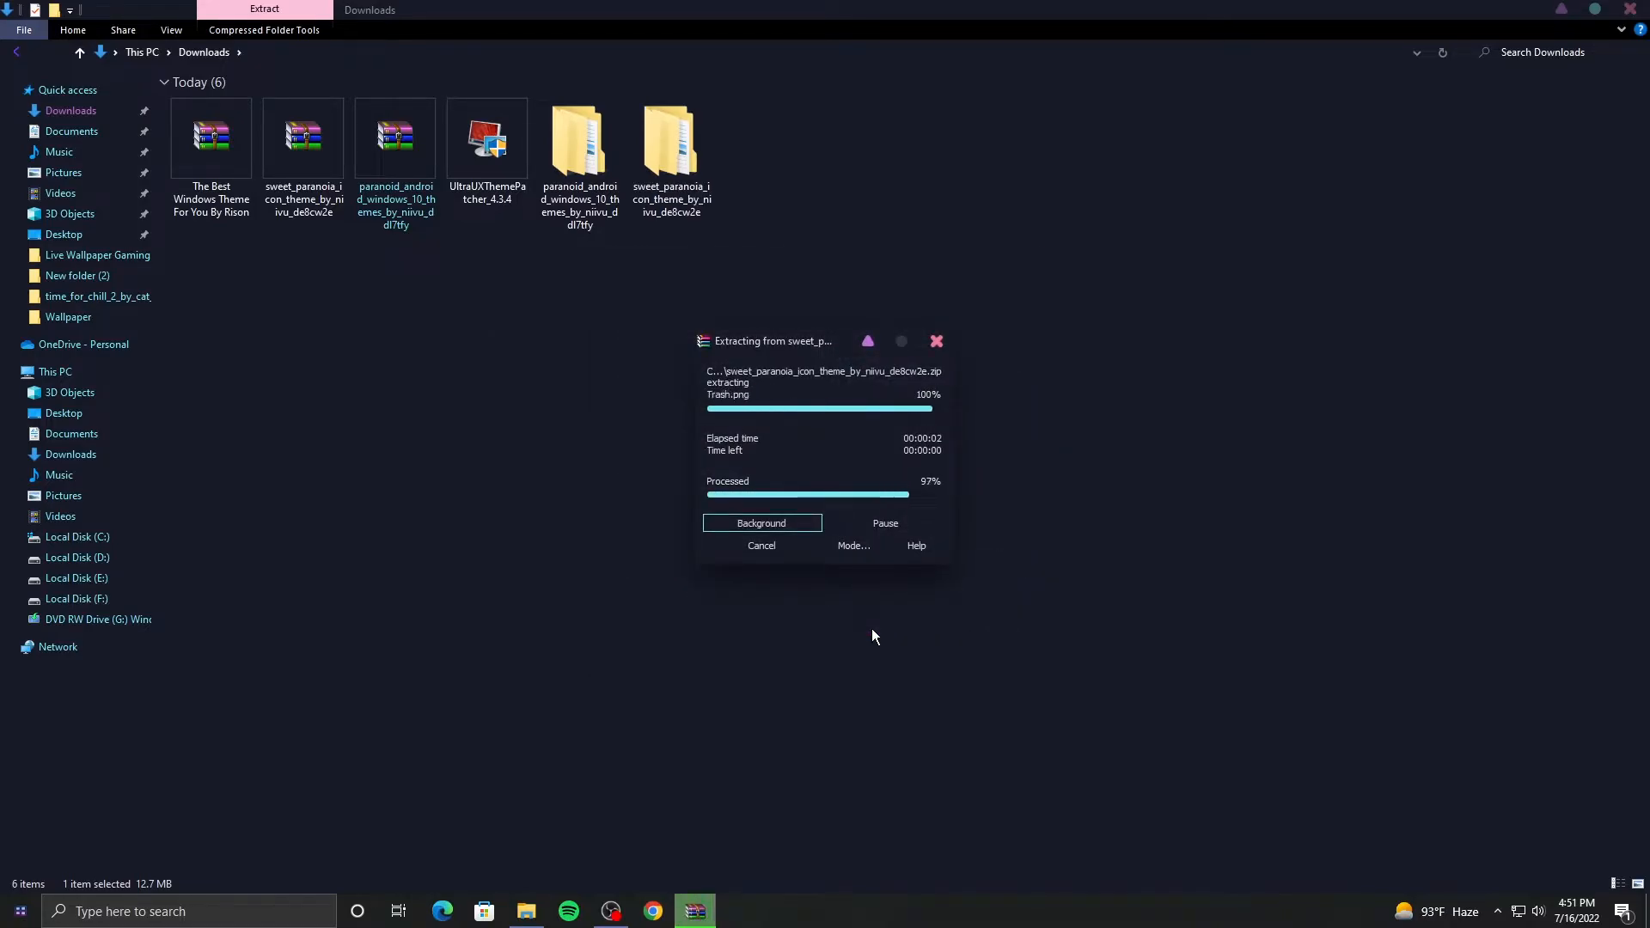
Step: Open the extracted sweet_paranoia_icon_theme folder, change its icon view, and go into the iPack subfolder of the Sweet Paranoia icon theme
{"action": "double_click", "coordinate": [684, 191]}
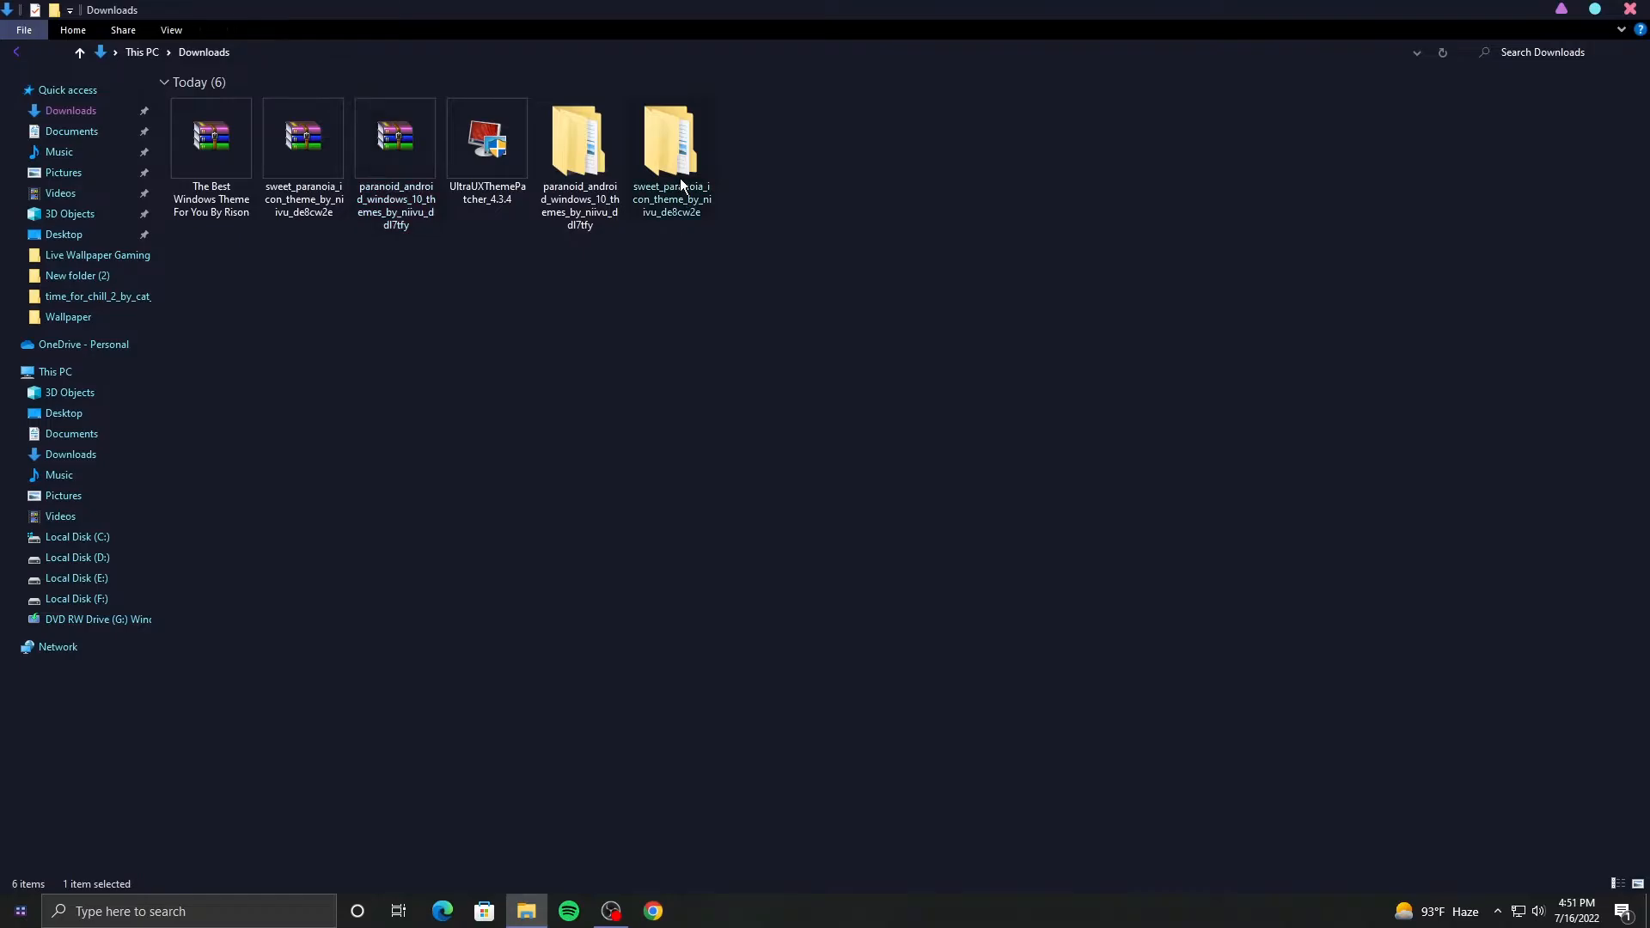
{"action": "right_click", "coordinate": [505, 191]}
{"action": "mouse_move", "coordinate": [612, 203]}
{"action": "left_click", "coordinate": [706, 219]}
{"action": "double_click", "coordinate": [216, 153]}
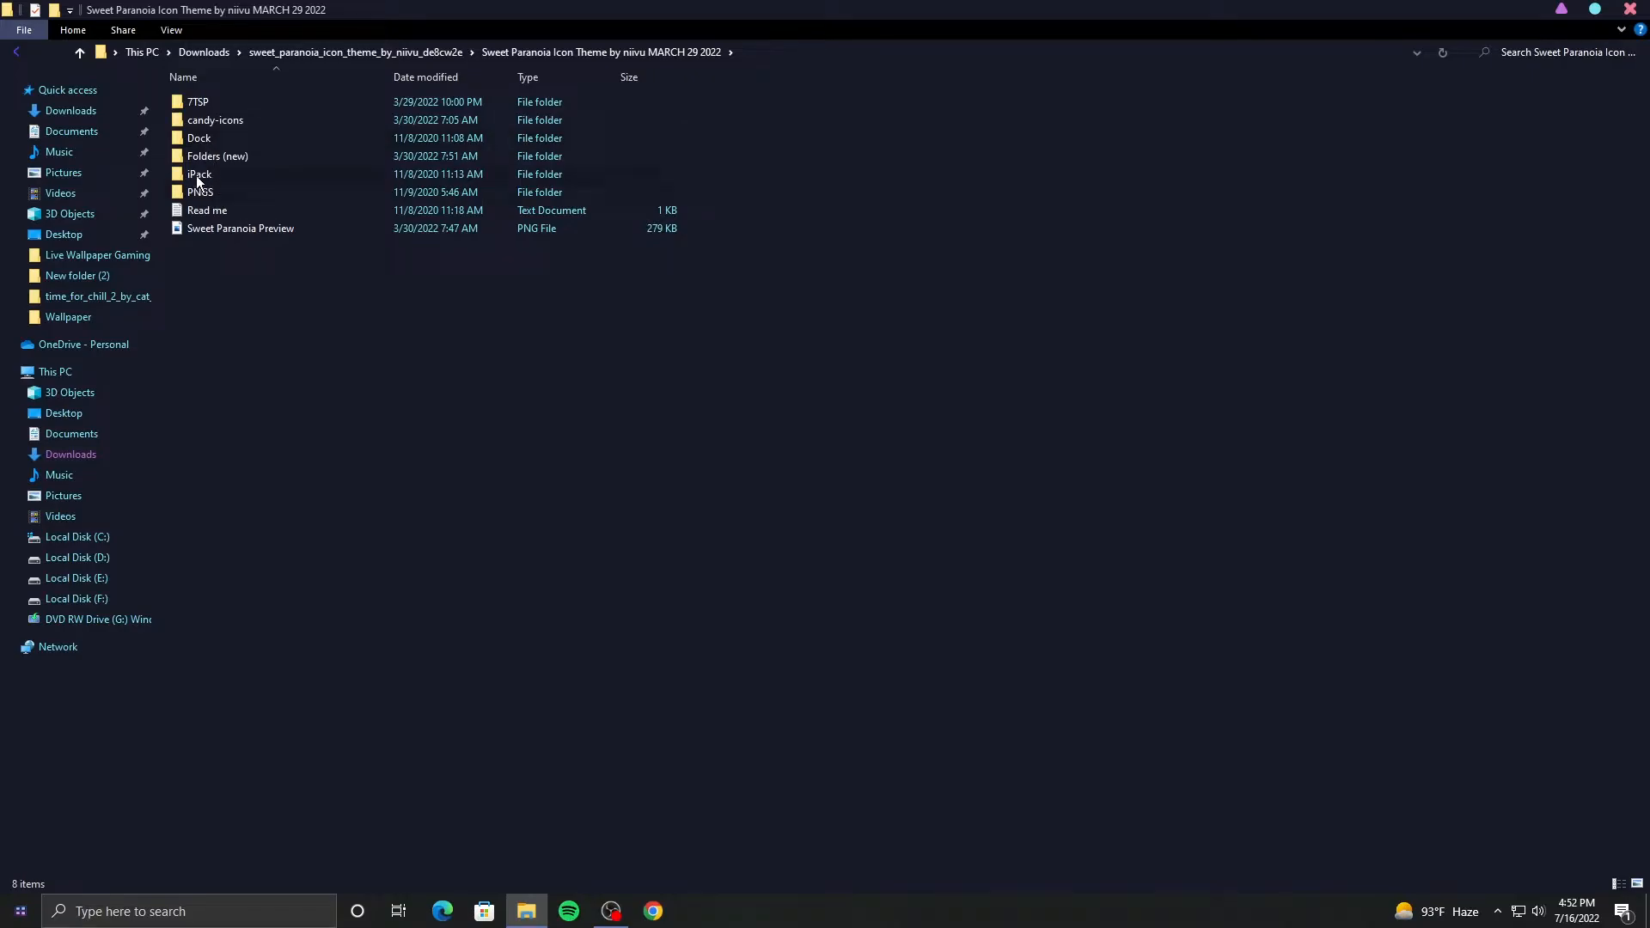
{"action": "double_click", "coordinate": [208, 176]}
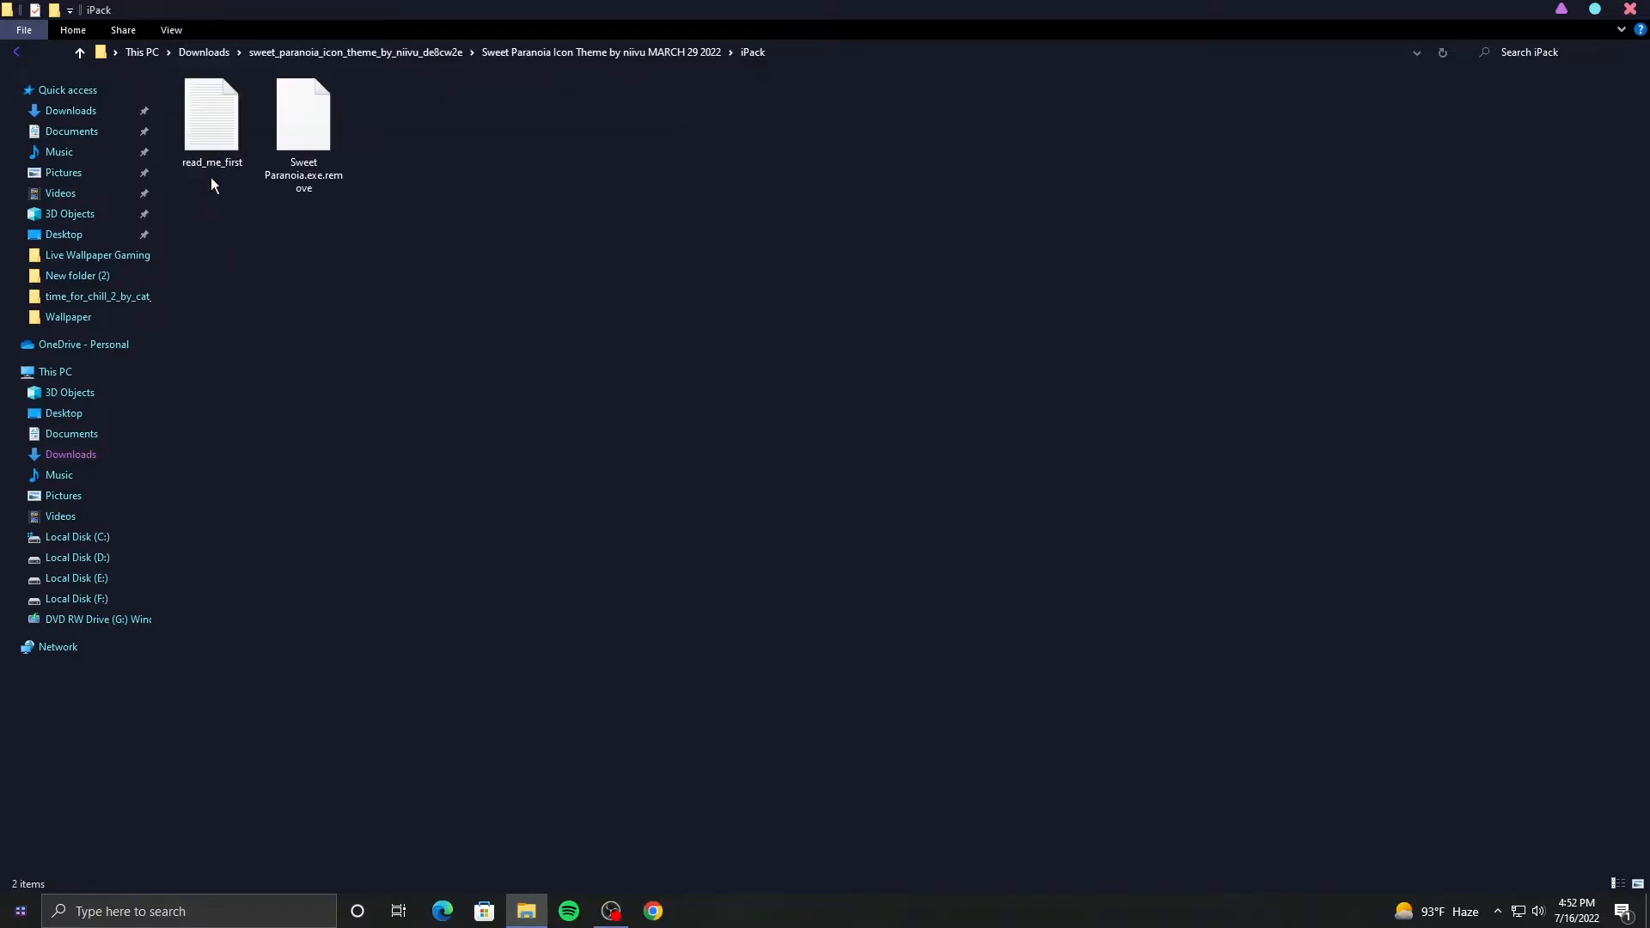
Step: Rename Sweet Paranoia.exe.remove to Sweet Paranoia.exe, accepting the extension change, and refresh the iPack folder
{"action": "left_click", "coordinate": [309, 136]}
{"action": "right_click", "coordinate": [309, 137]}
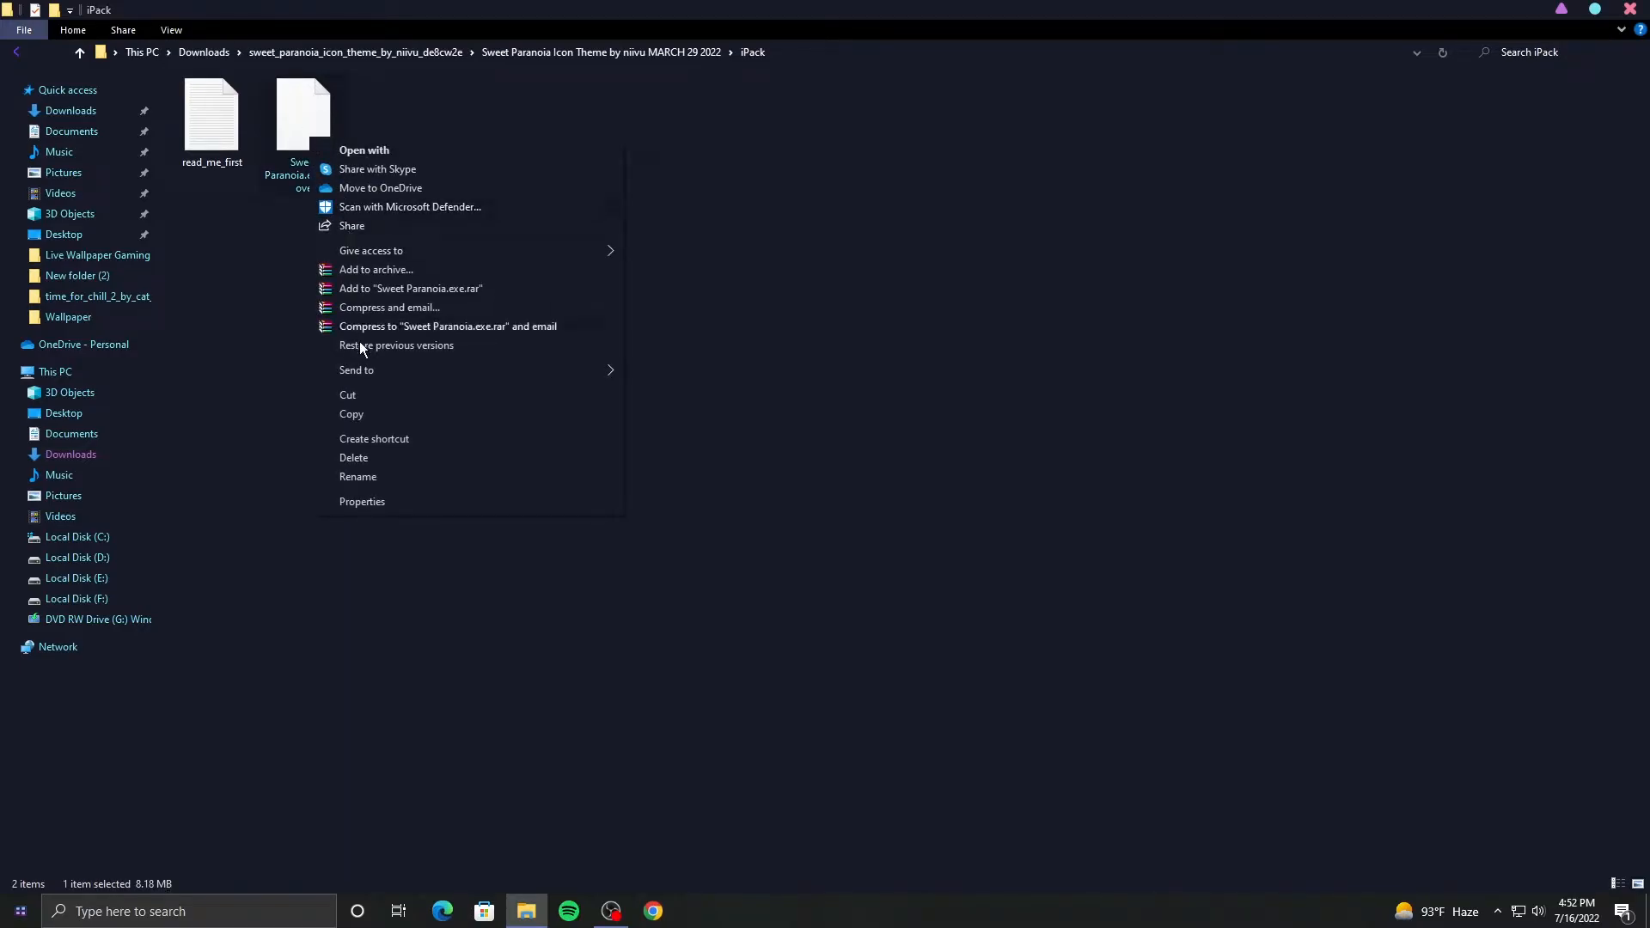
{"action": "left_click", "coordinate": [369, 477]}
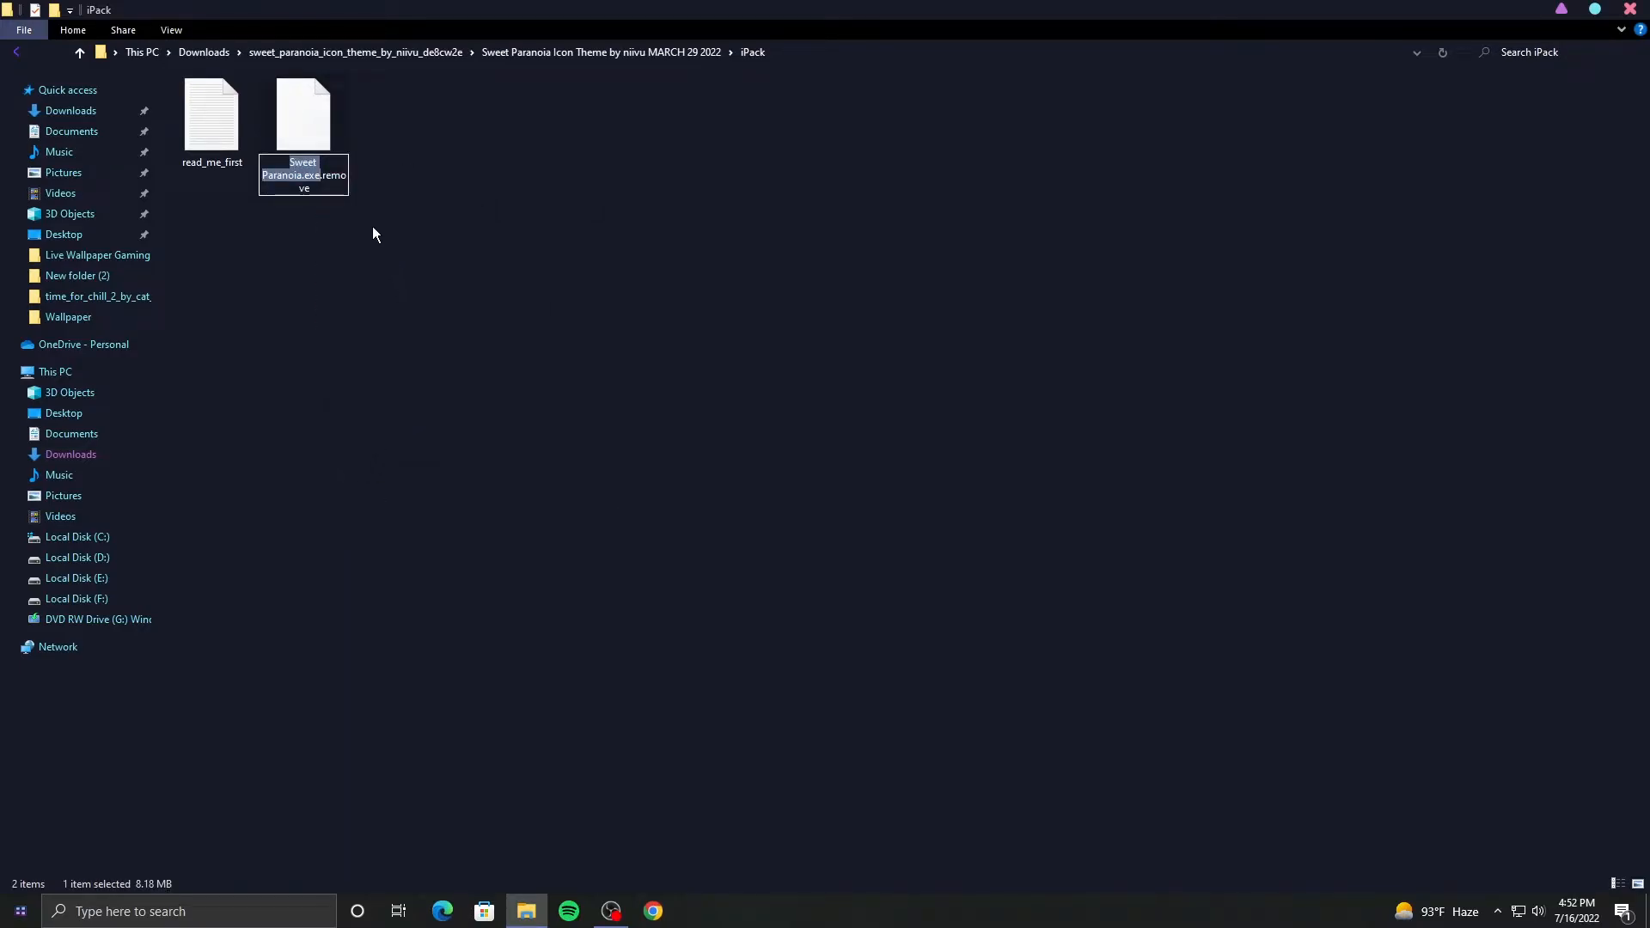
{"action": "left_click", "coordinate": [326, 175]}
{"action": "left_click_drag", "start_coordinate": [343, 176], "coordinate": [328, 195]}
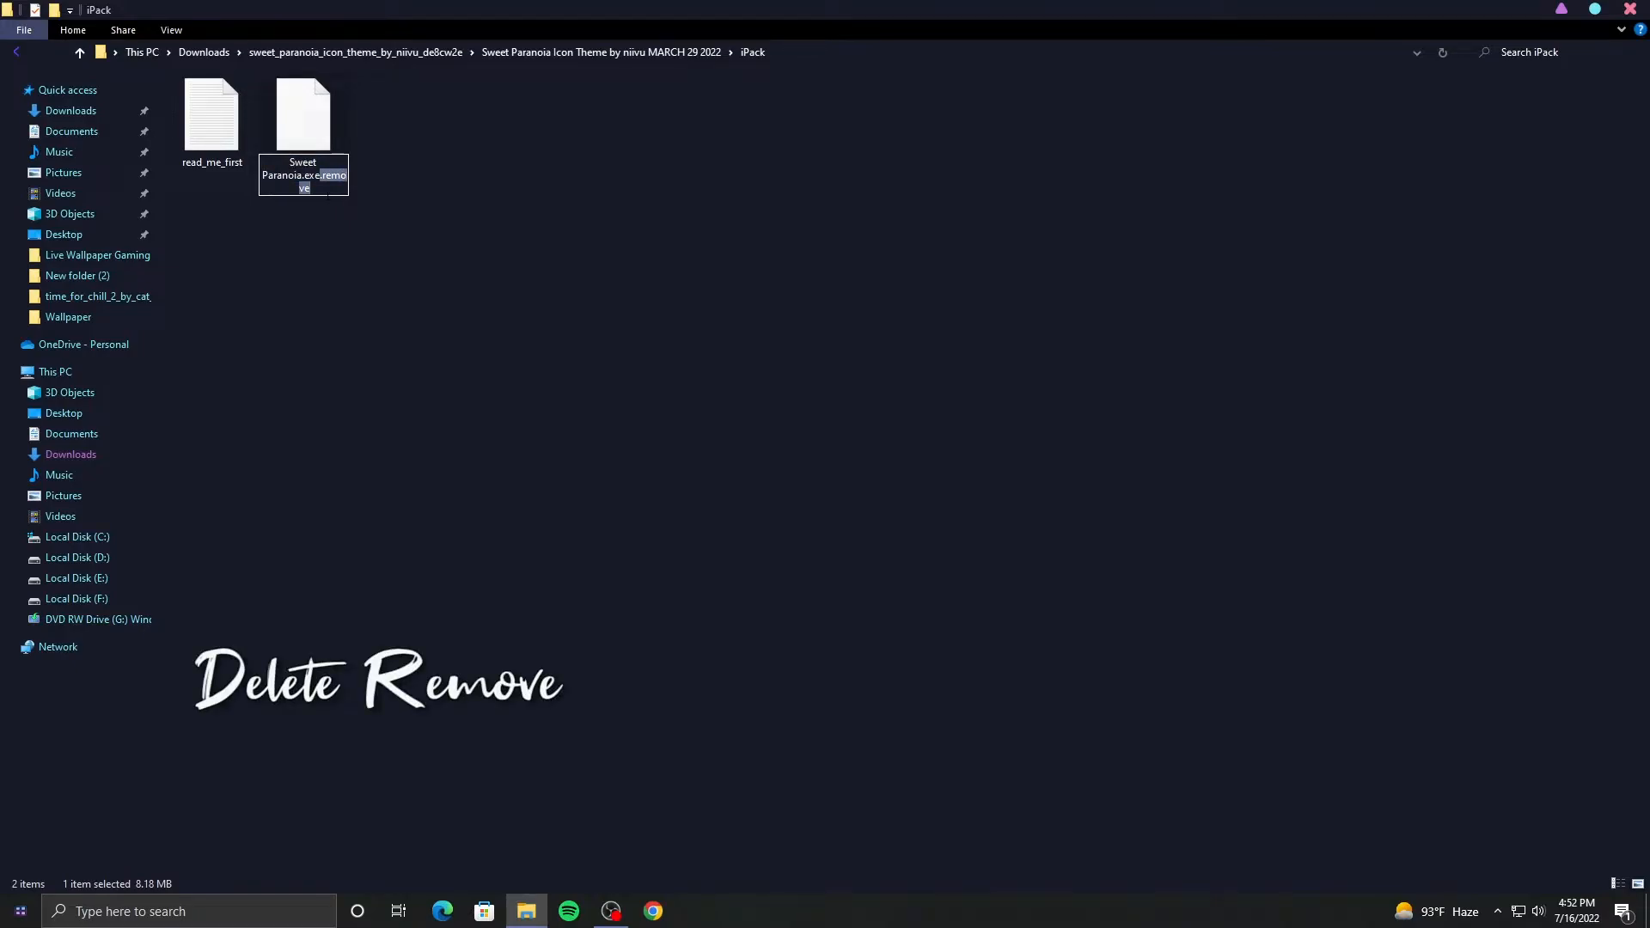
{"action": "key", "text": "Return"}
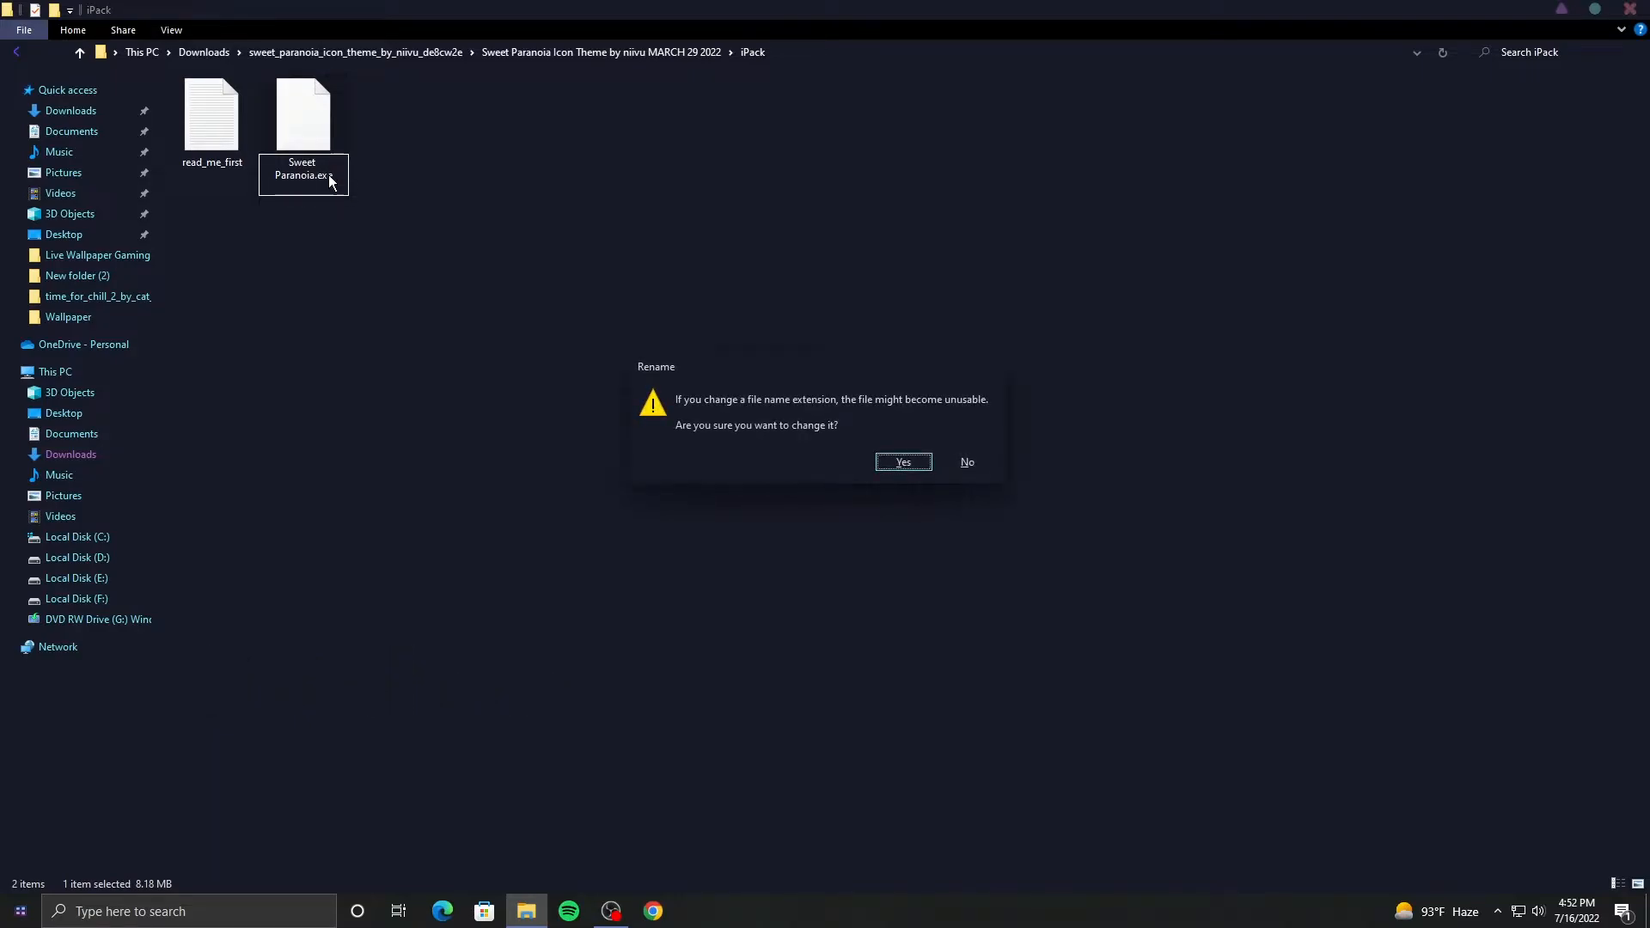
{"action": "left_click", "coordinate": [899, 461]}
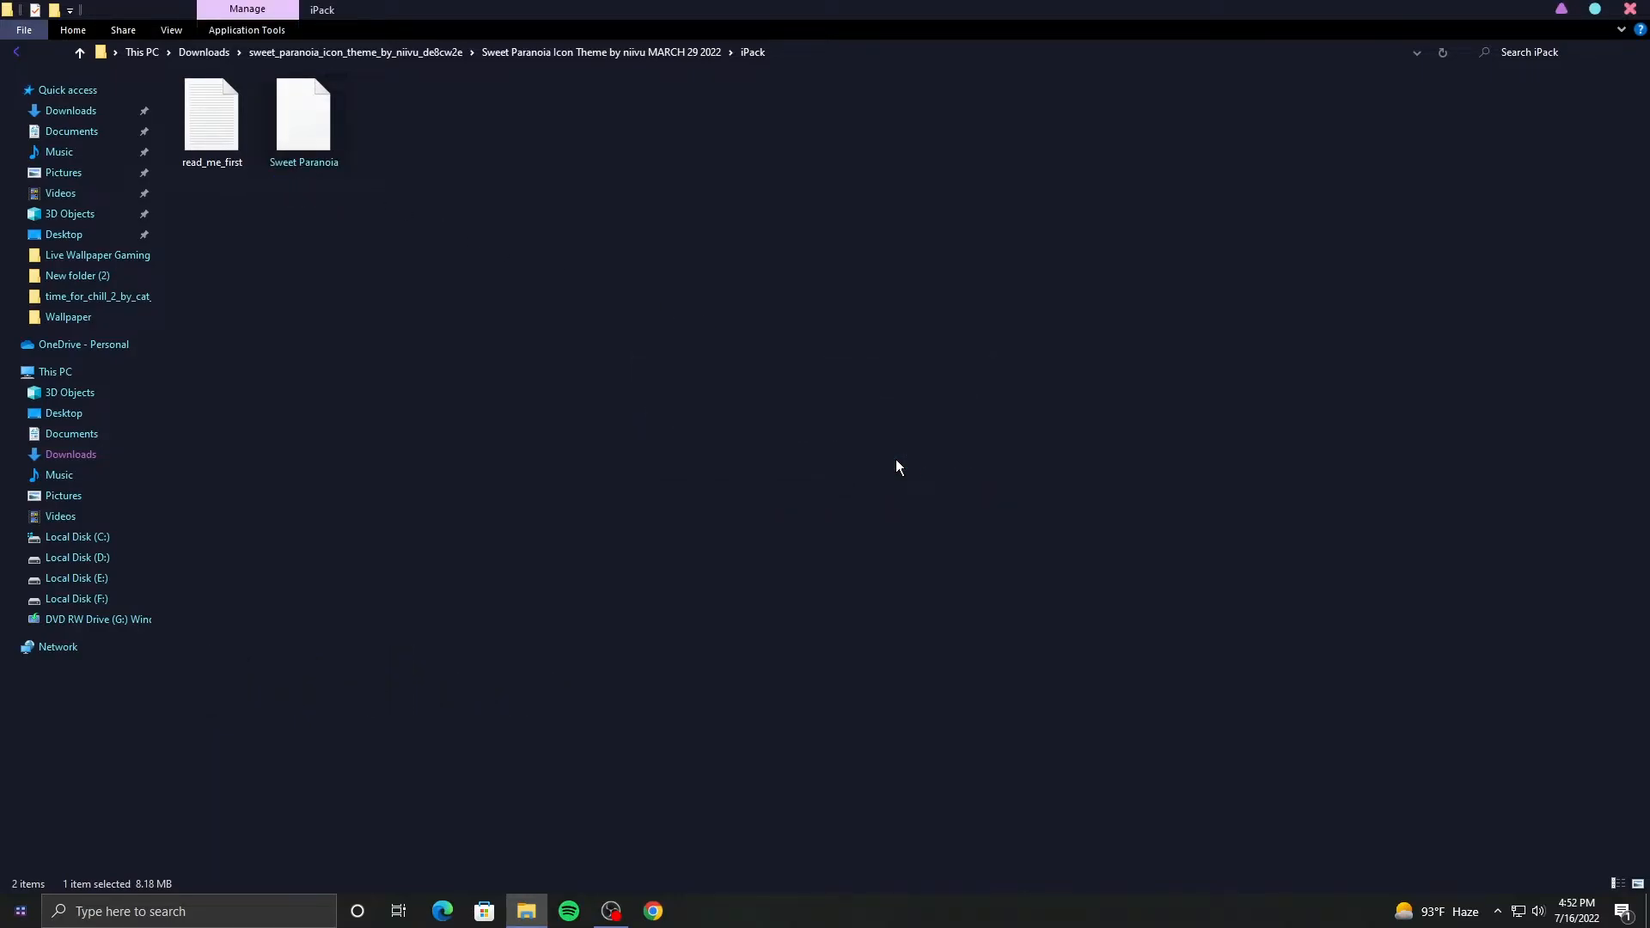
{"action": "right_click", "coordinate": [645, 371]}
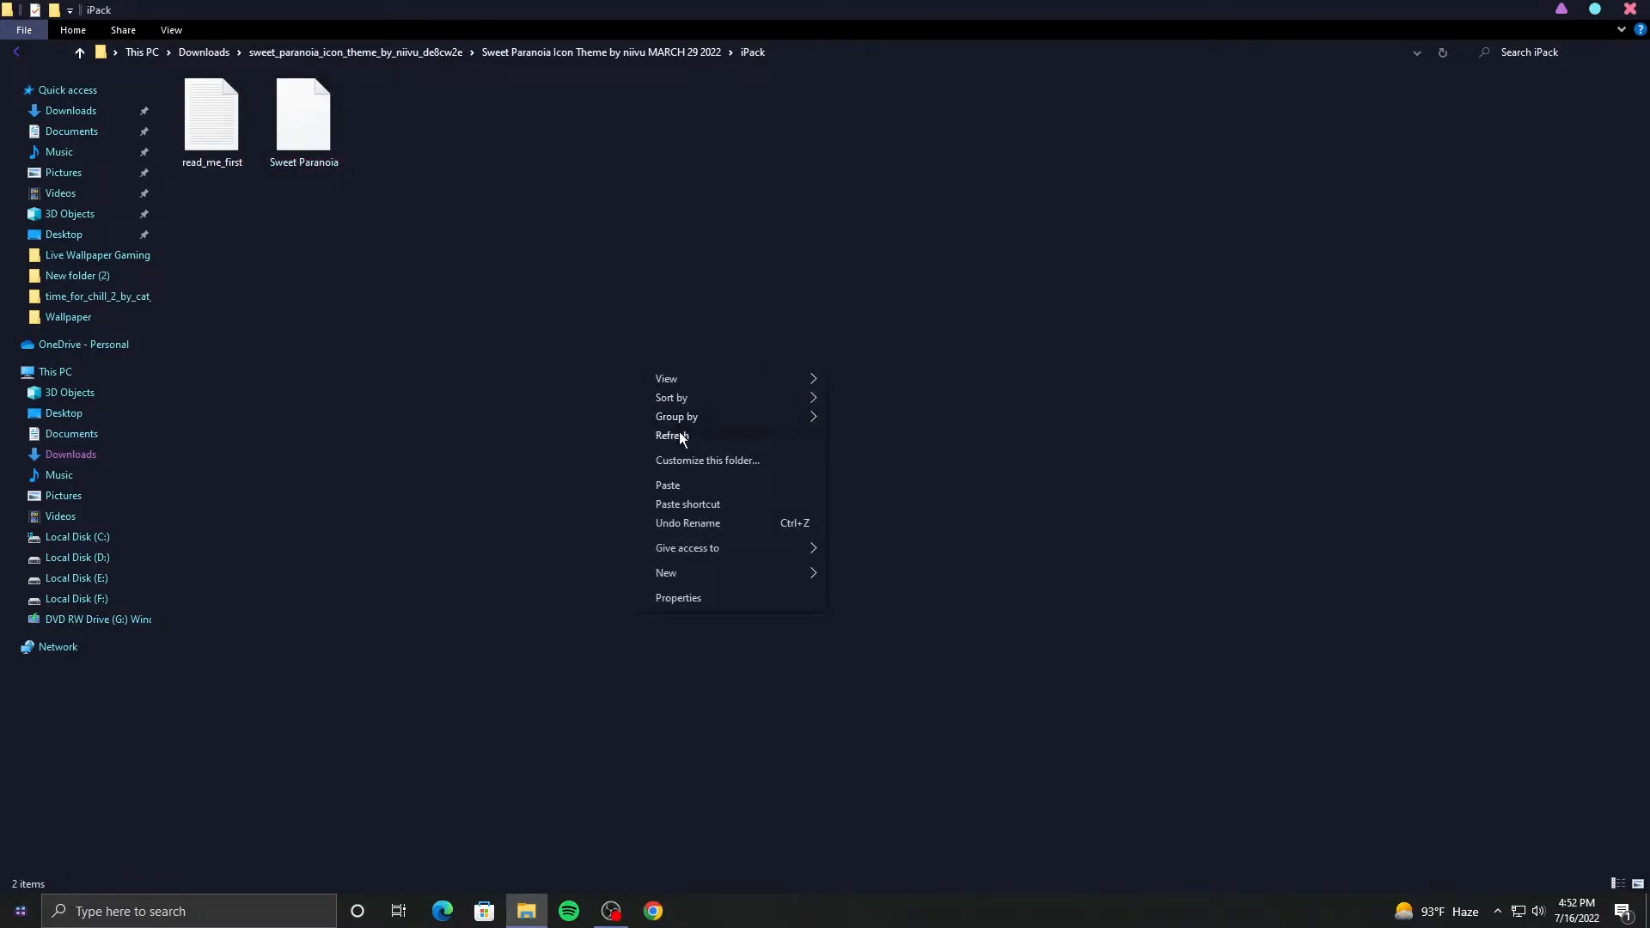
{"action": "left_click", "coordinate": [679, 436]}
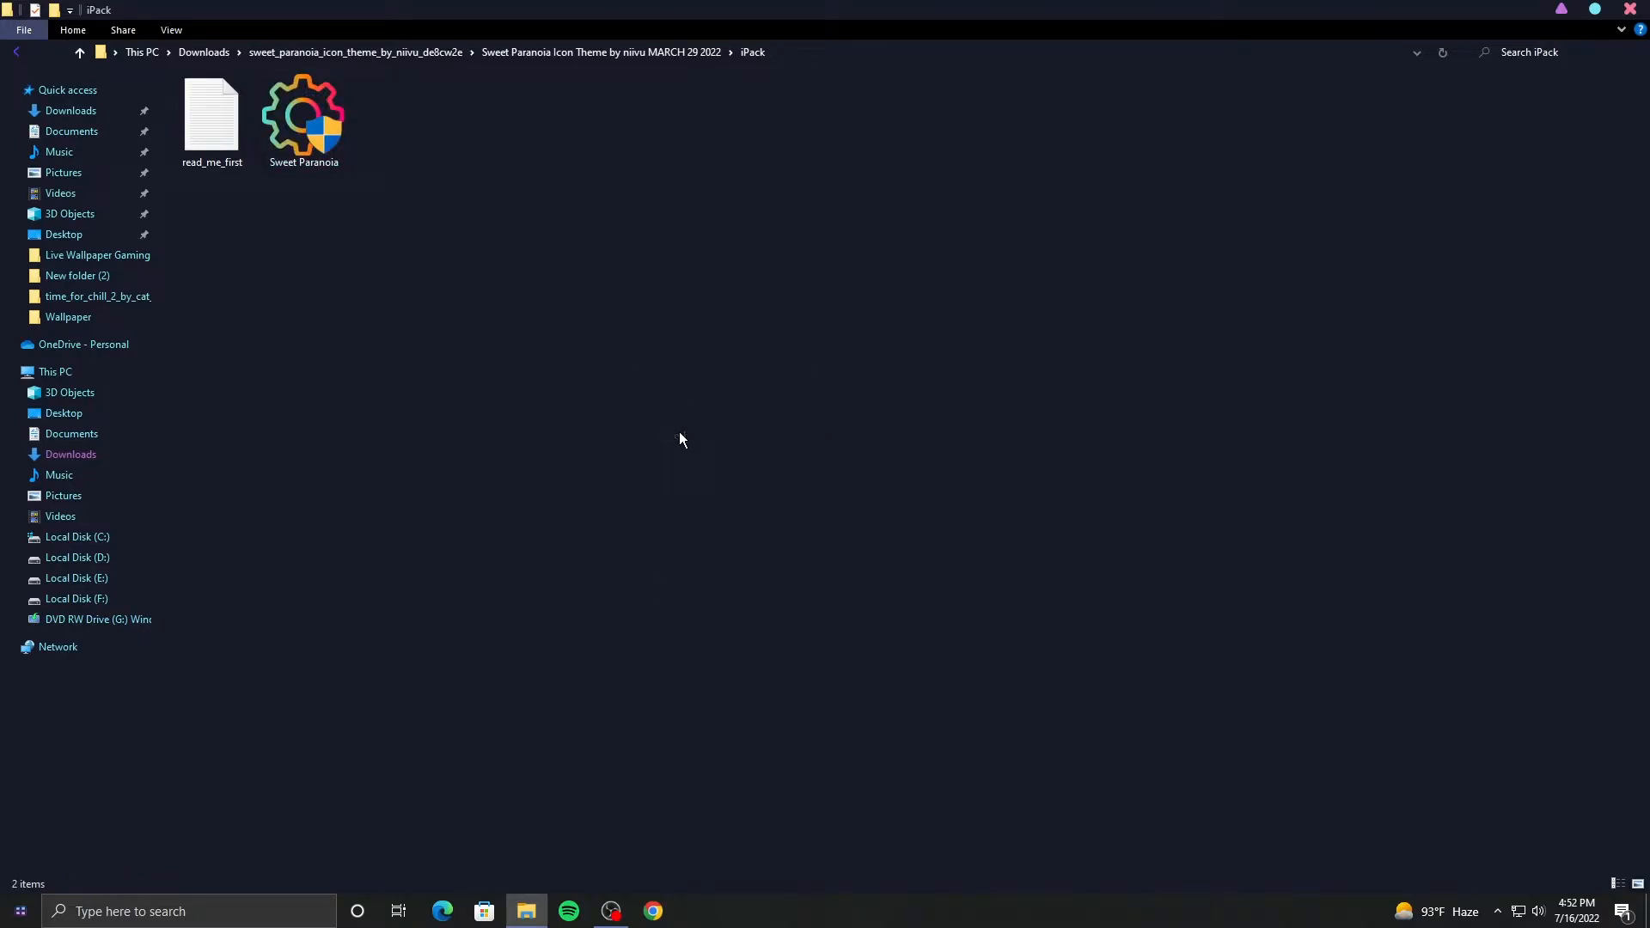
Step: Run the Sweet Paranoia installer as administrator and minimize the iPack folder window
{"action": "right_click", "coordinate": [311, 132]}
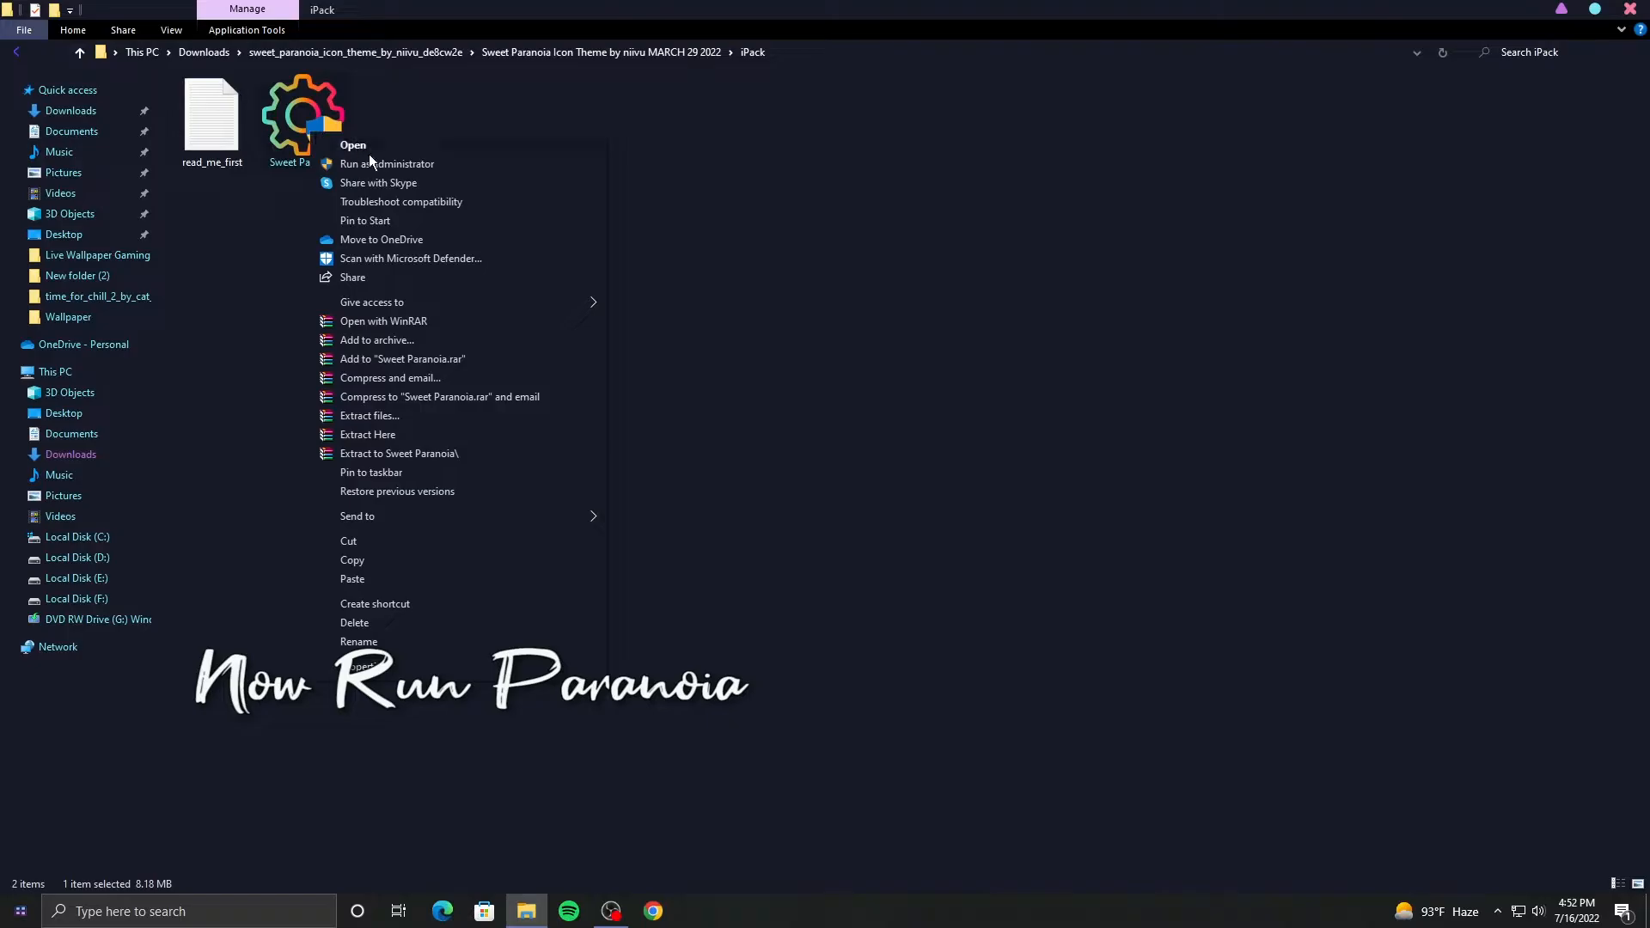
{"action": "left_click", "coordinate": [373, 161]}
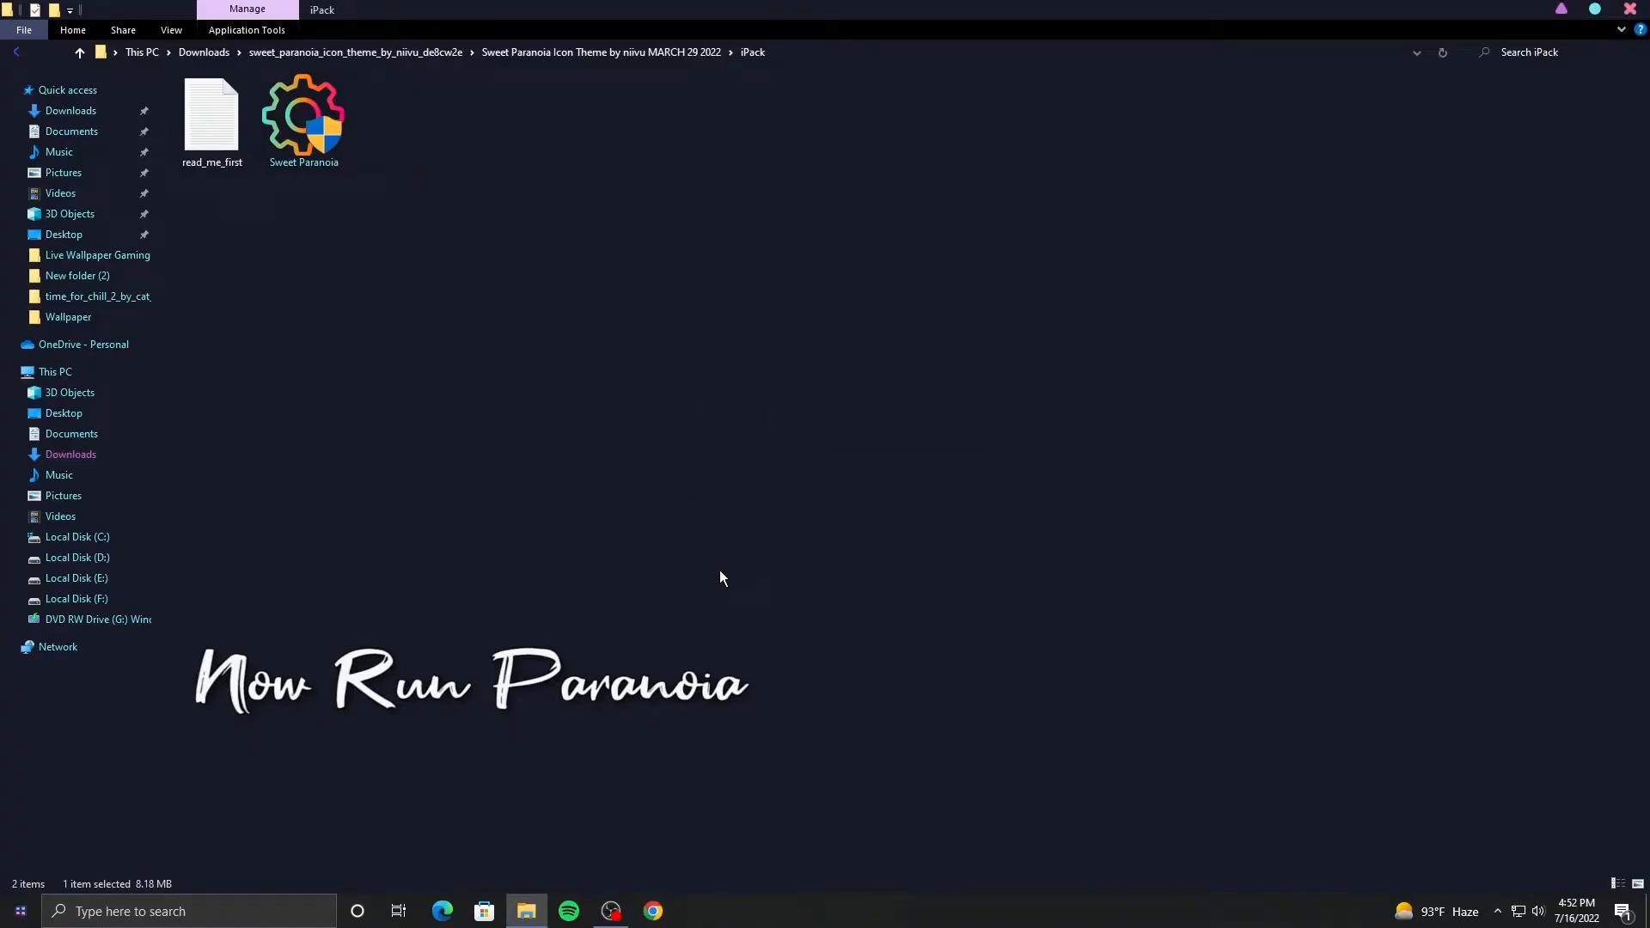
{"action": "left_click", "coordinate": [1560, 12]}
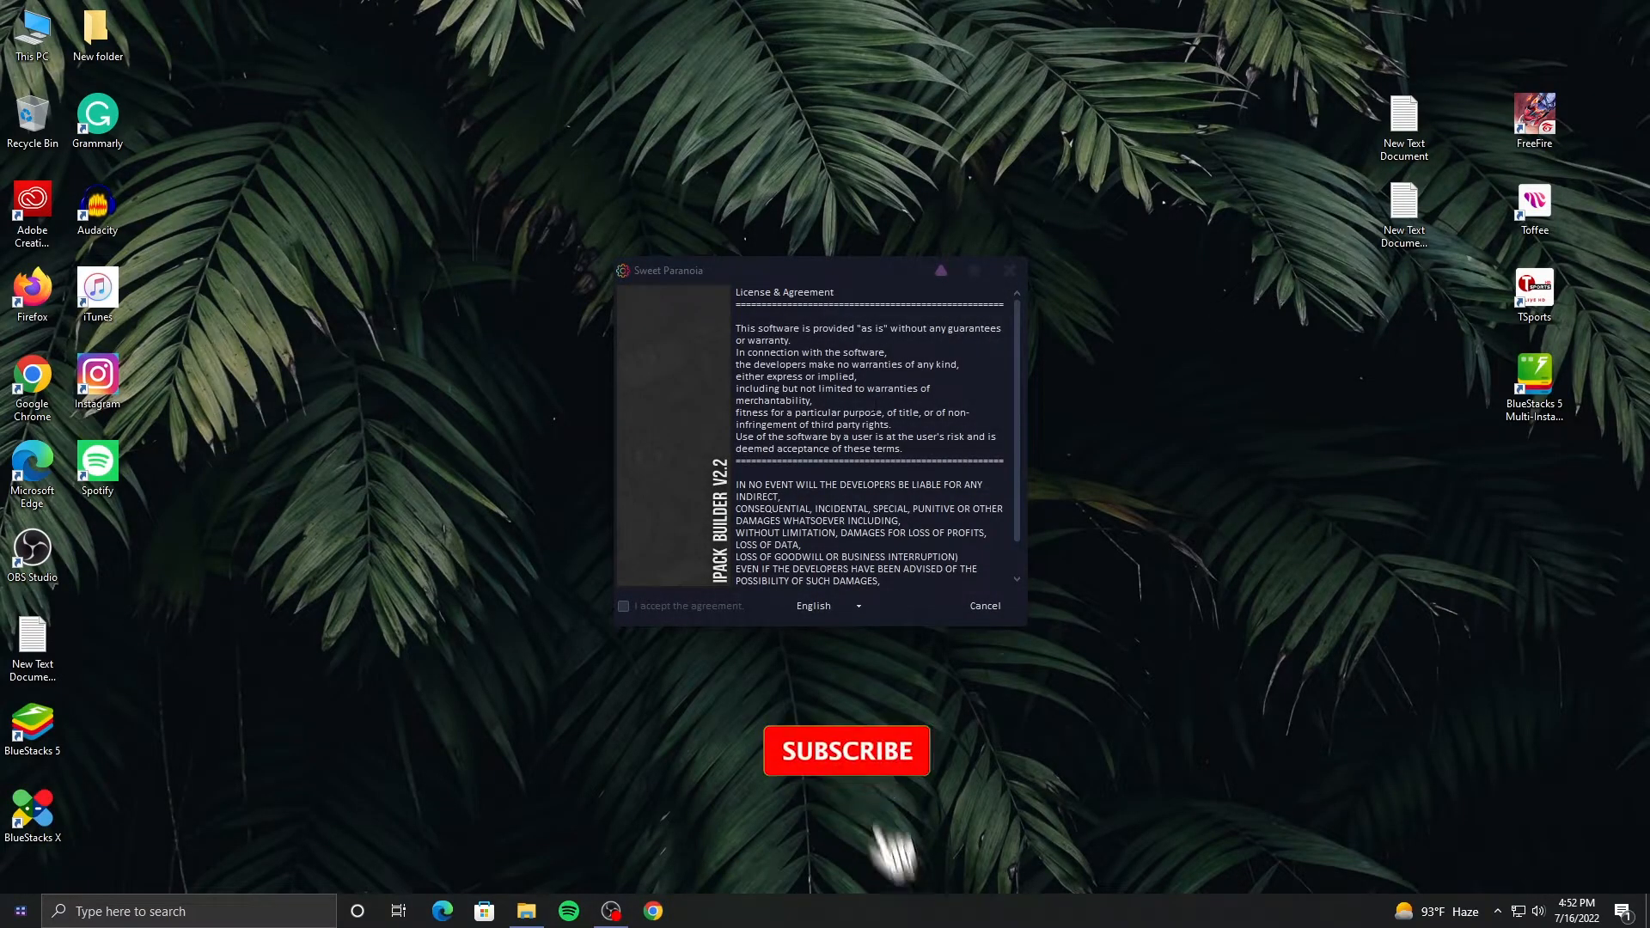
Step: Install the Sweet Paranoia icon pack by accepting the agreement, patching all files and making a restore point, and finish the installer
{"action": "left_click", "coordinate": [624, 607]}
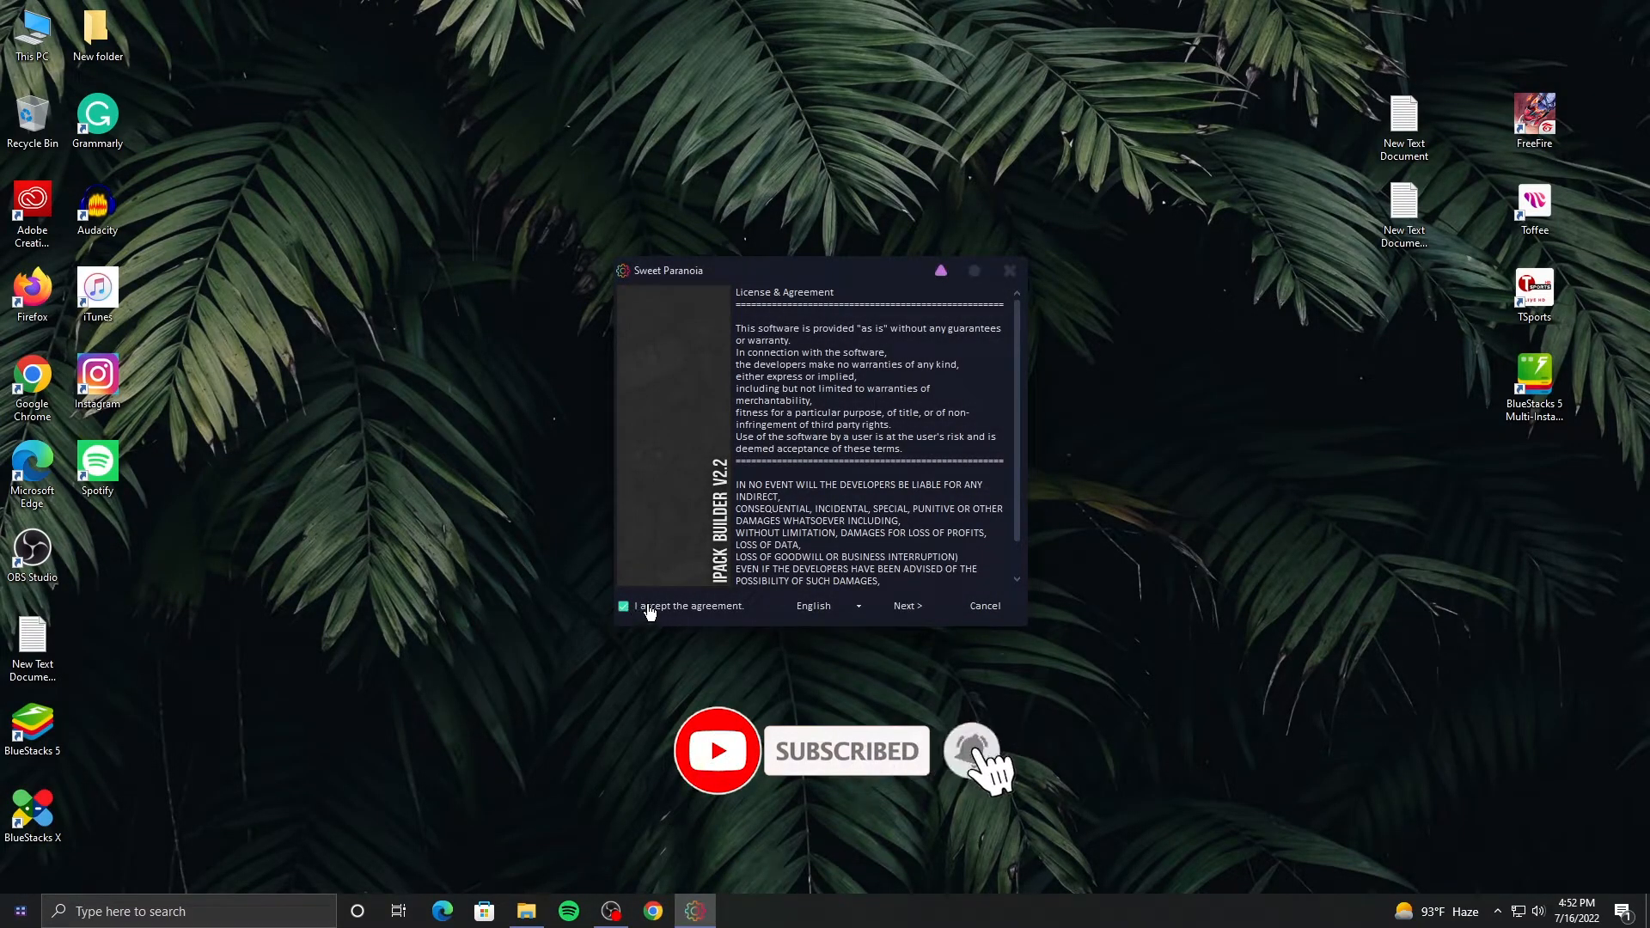
{"action": "left_click", "coordinate": [894, 608]}
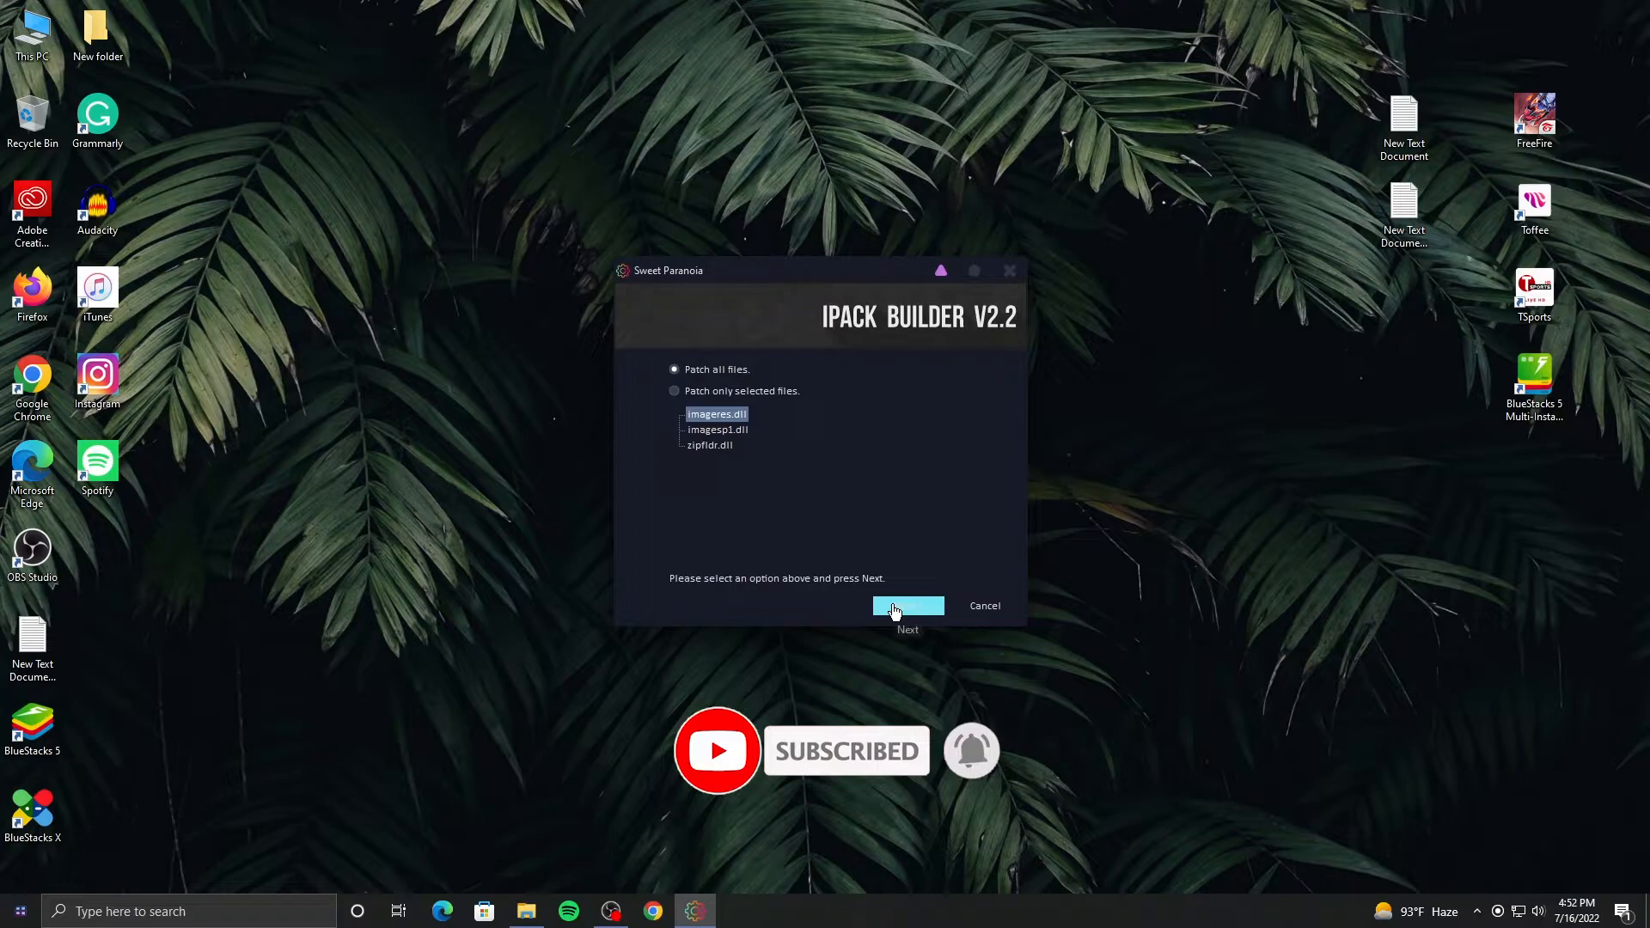
{"action": "left_click", "coordinate": [893, 606]}
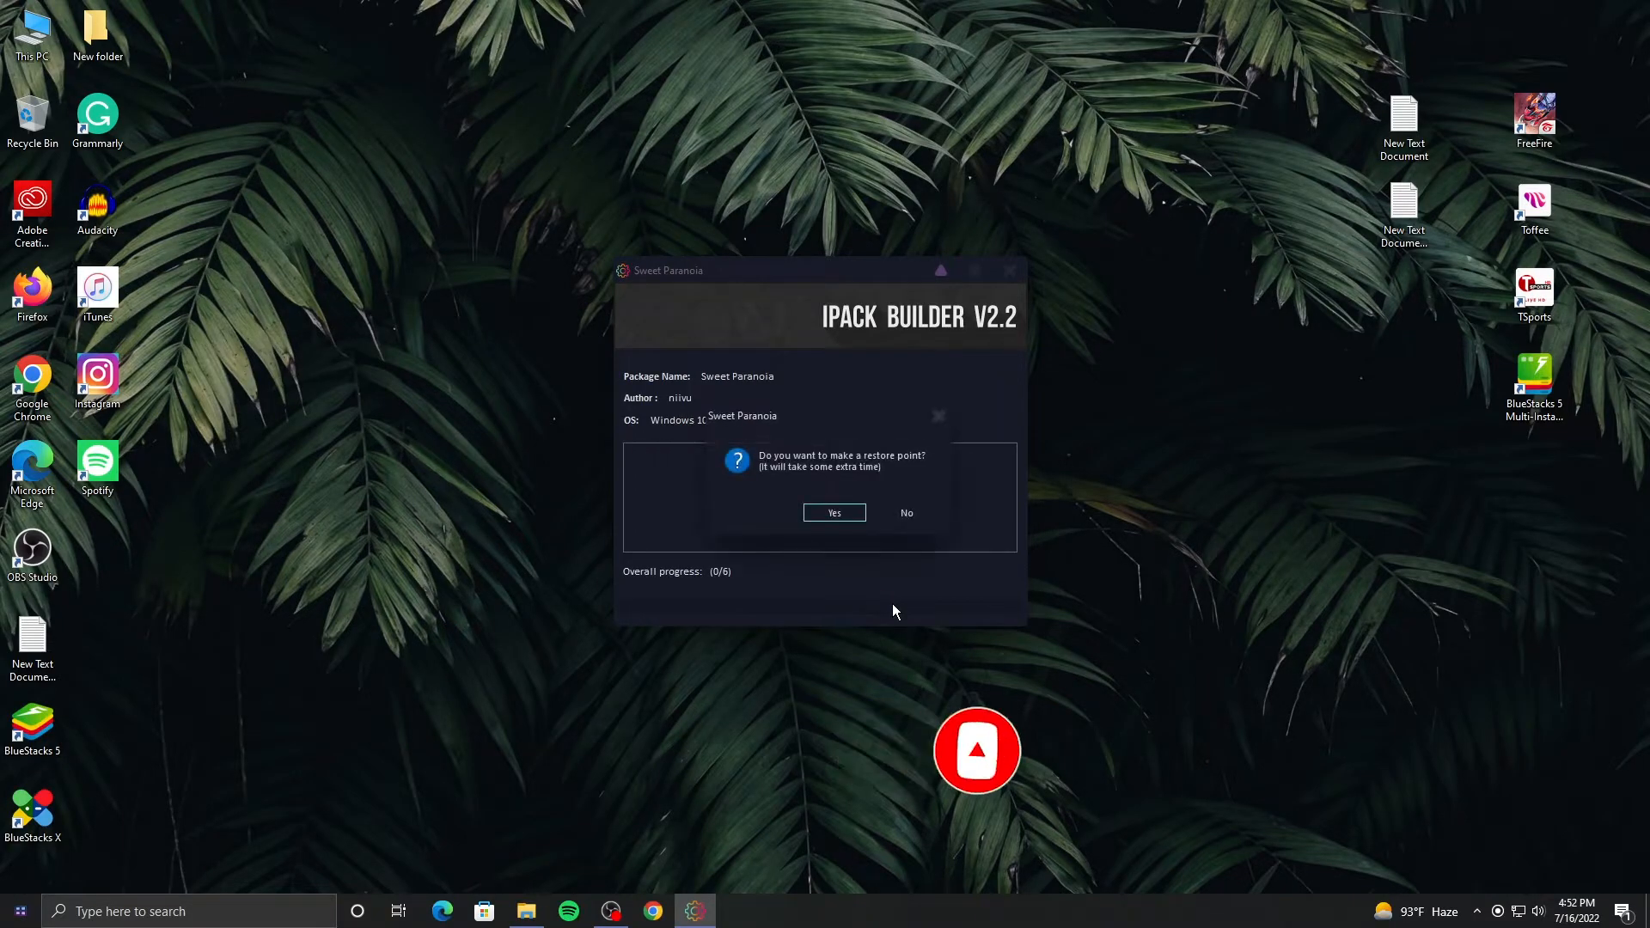
{"action": "left_click", "coordinate": [842, 521]}
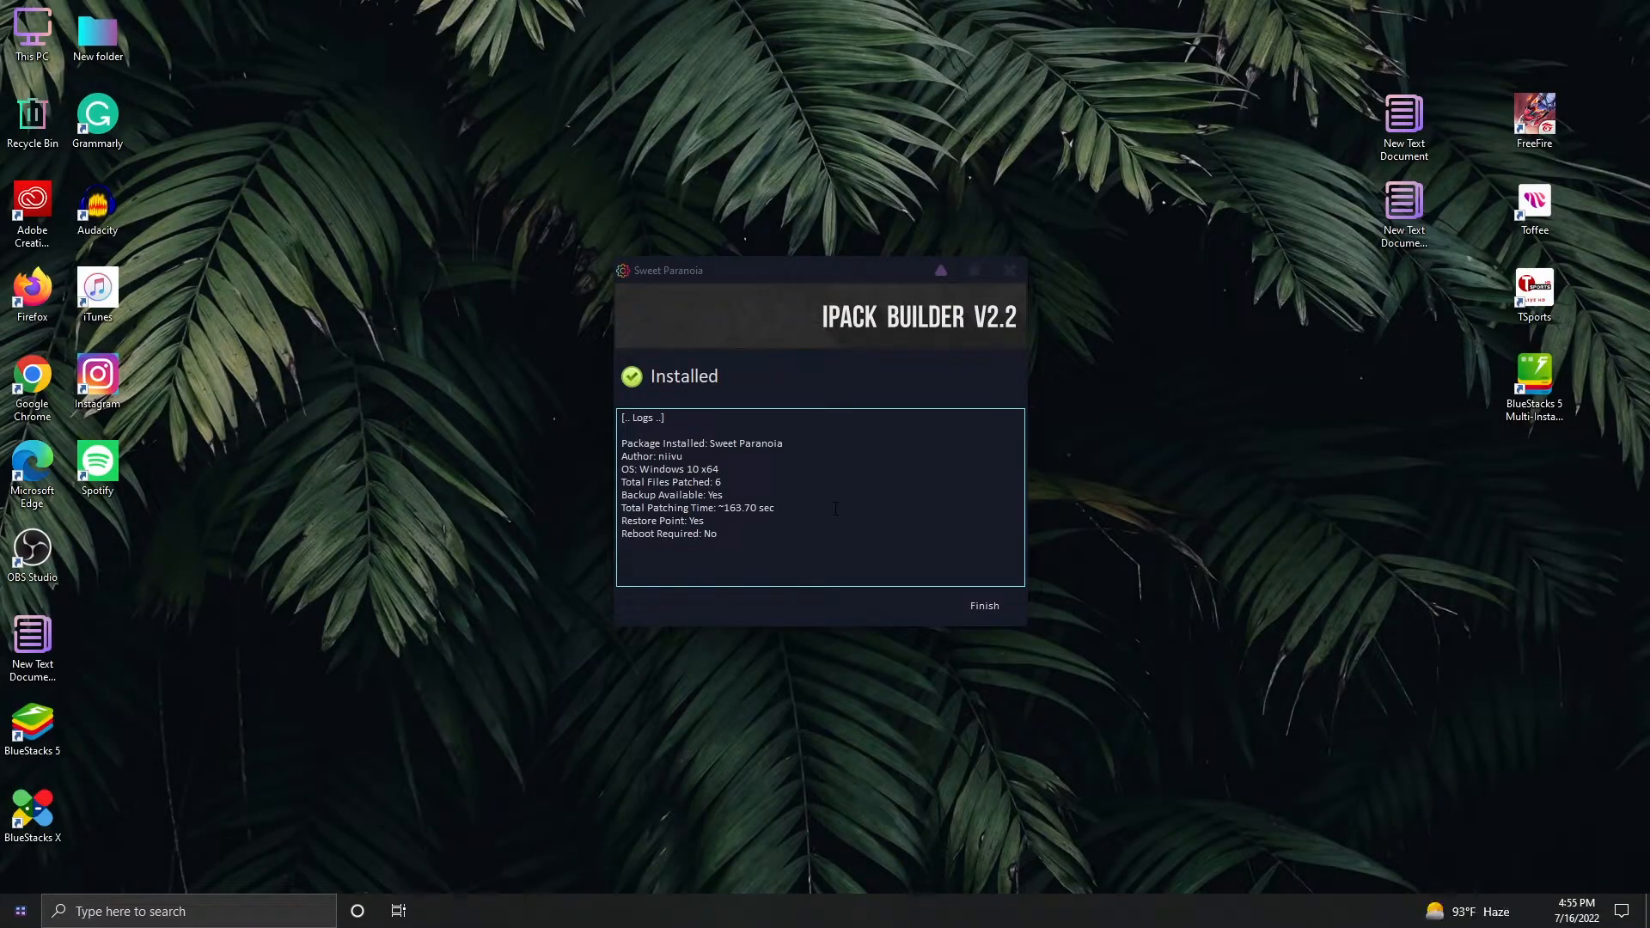
{"action": "left_click", "coordinate": [979, 607]}
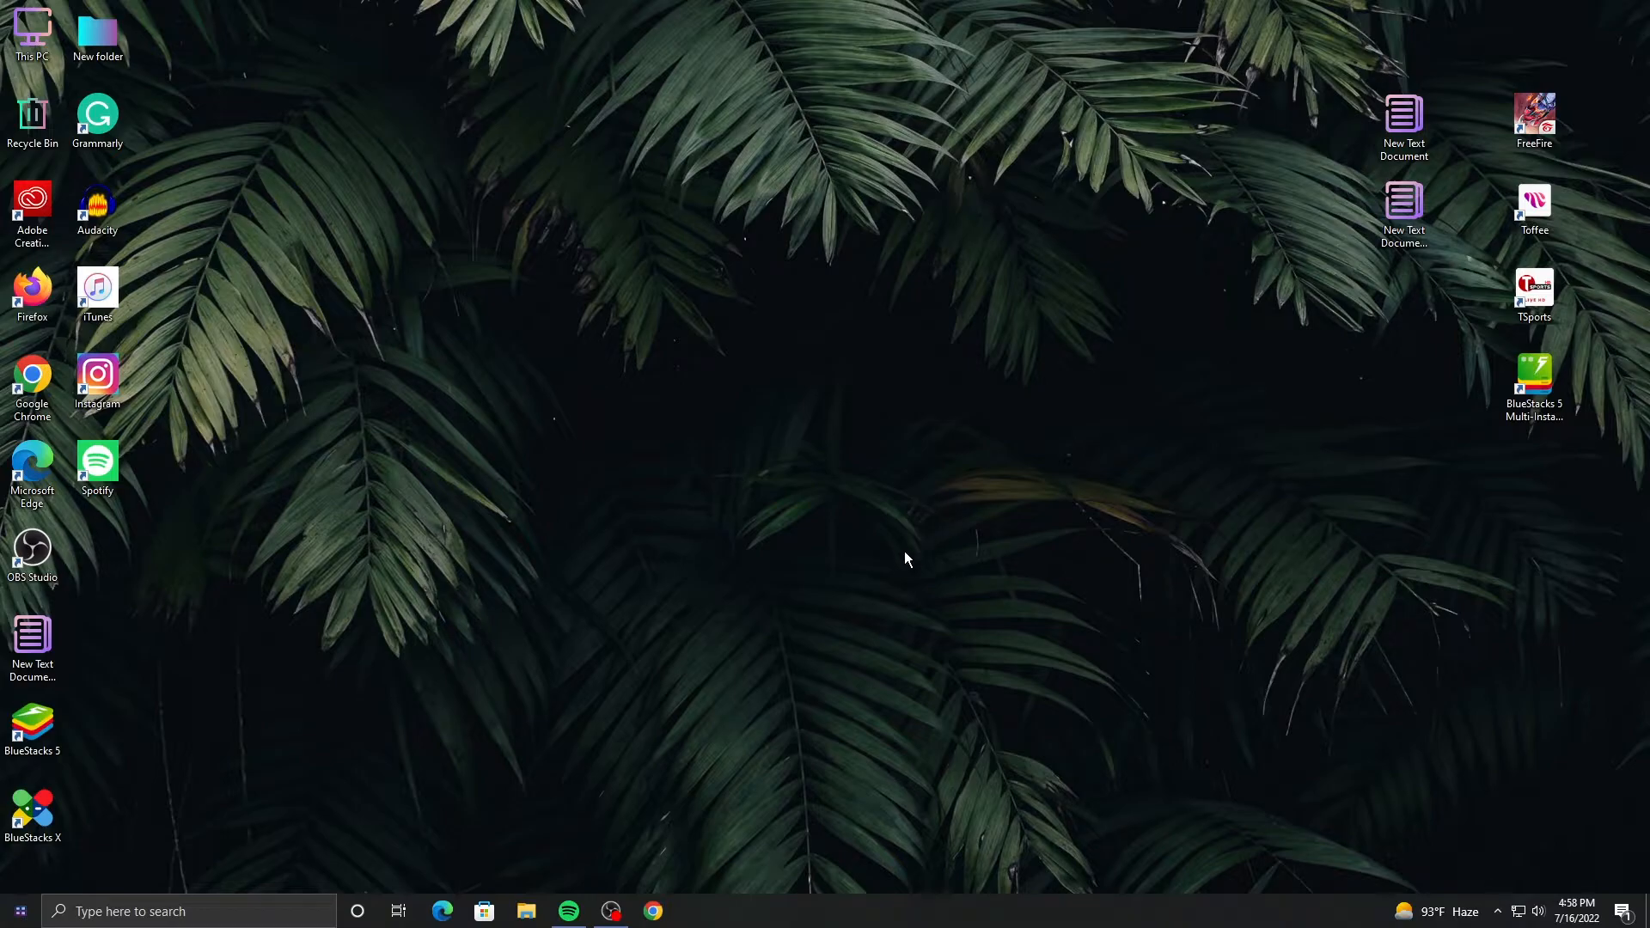
Step: Go through This PC to the Downloads folder and extract The Best Windows Theme For You archive into its own folder
{"action": "left_click", "coordinate": [526, 911]}
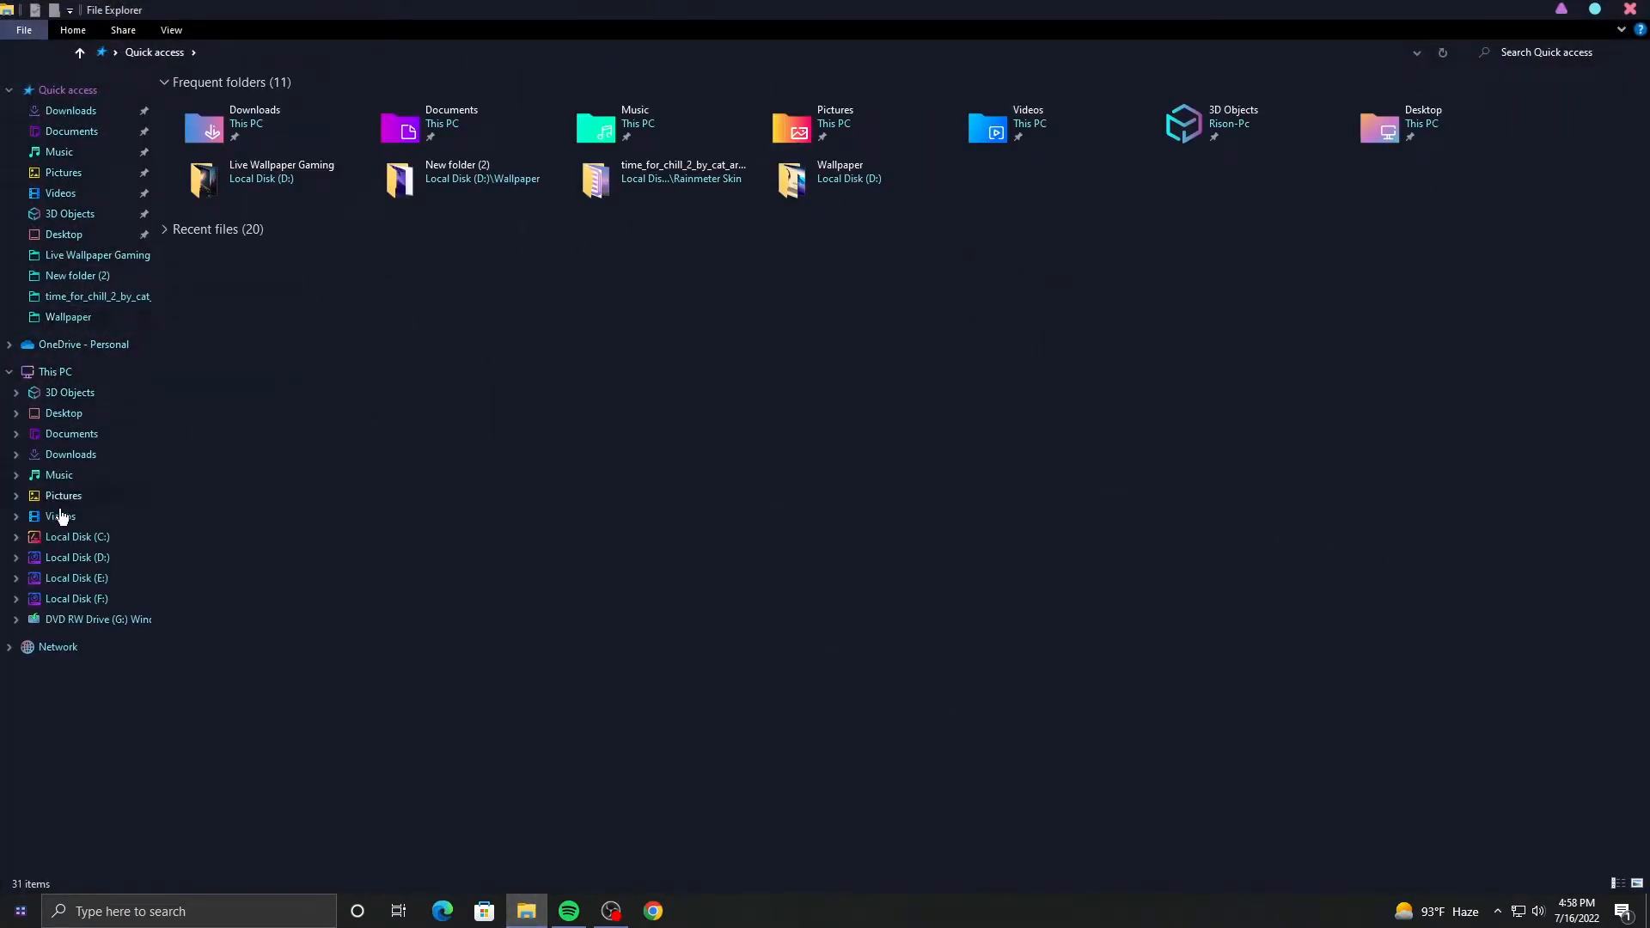
{"action": "left_click", "coordinate": [55, 372]}
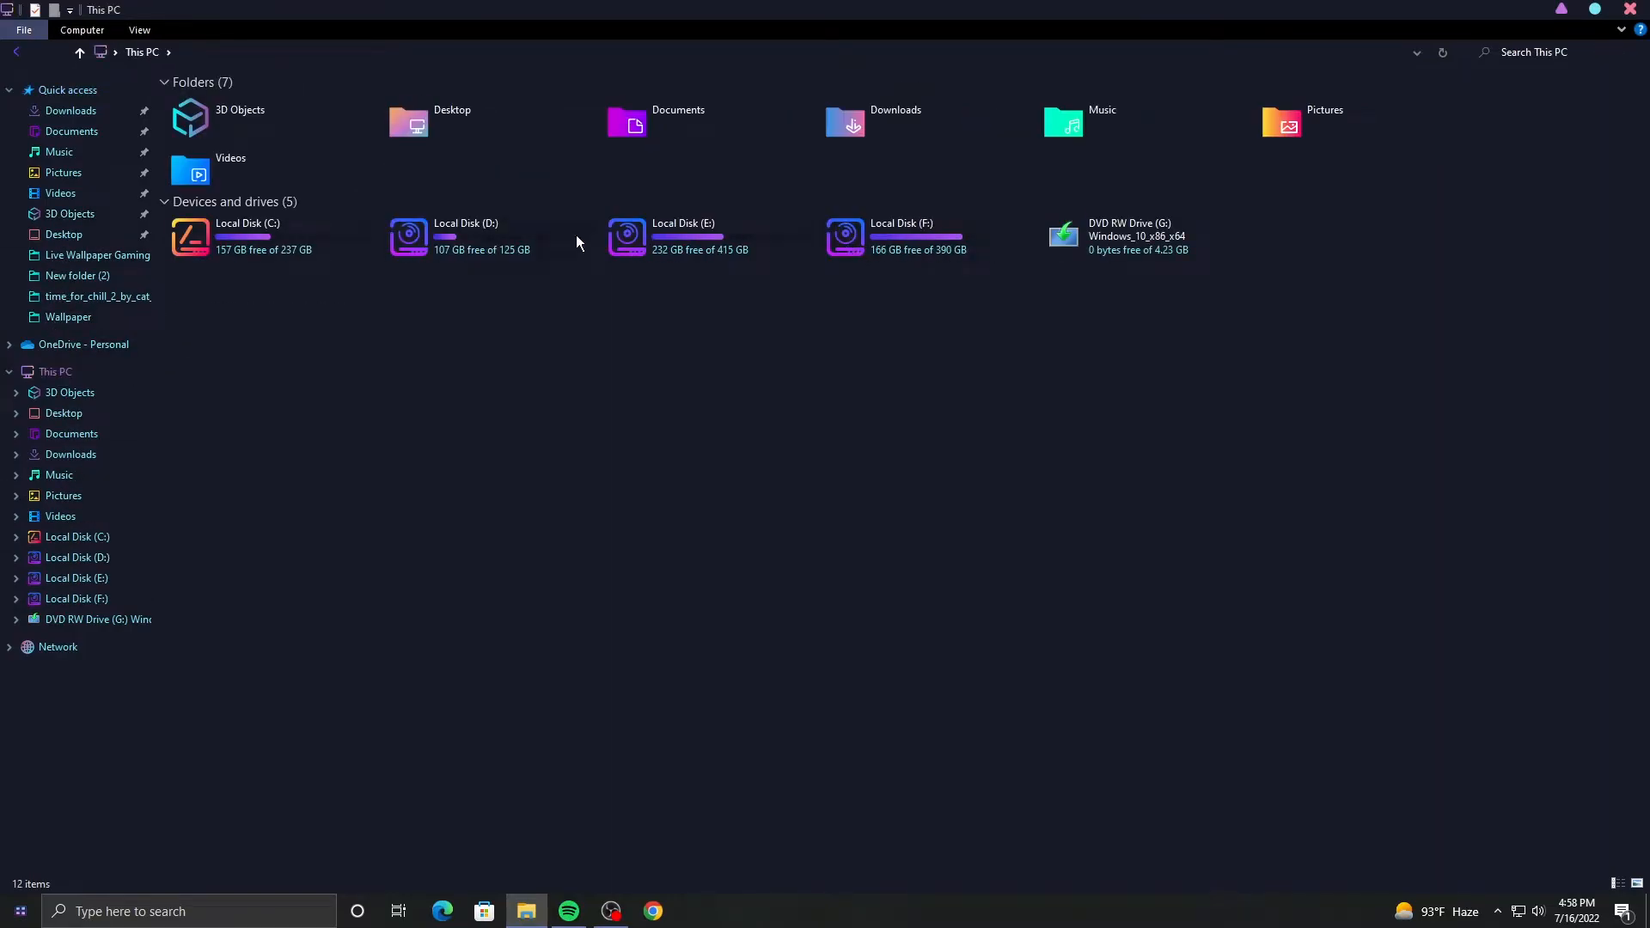
{"action": "left_click", "coordinate": [74, 118]}
{"action": "left_click", "coordinate": [203, 142]}
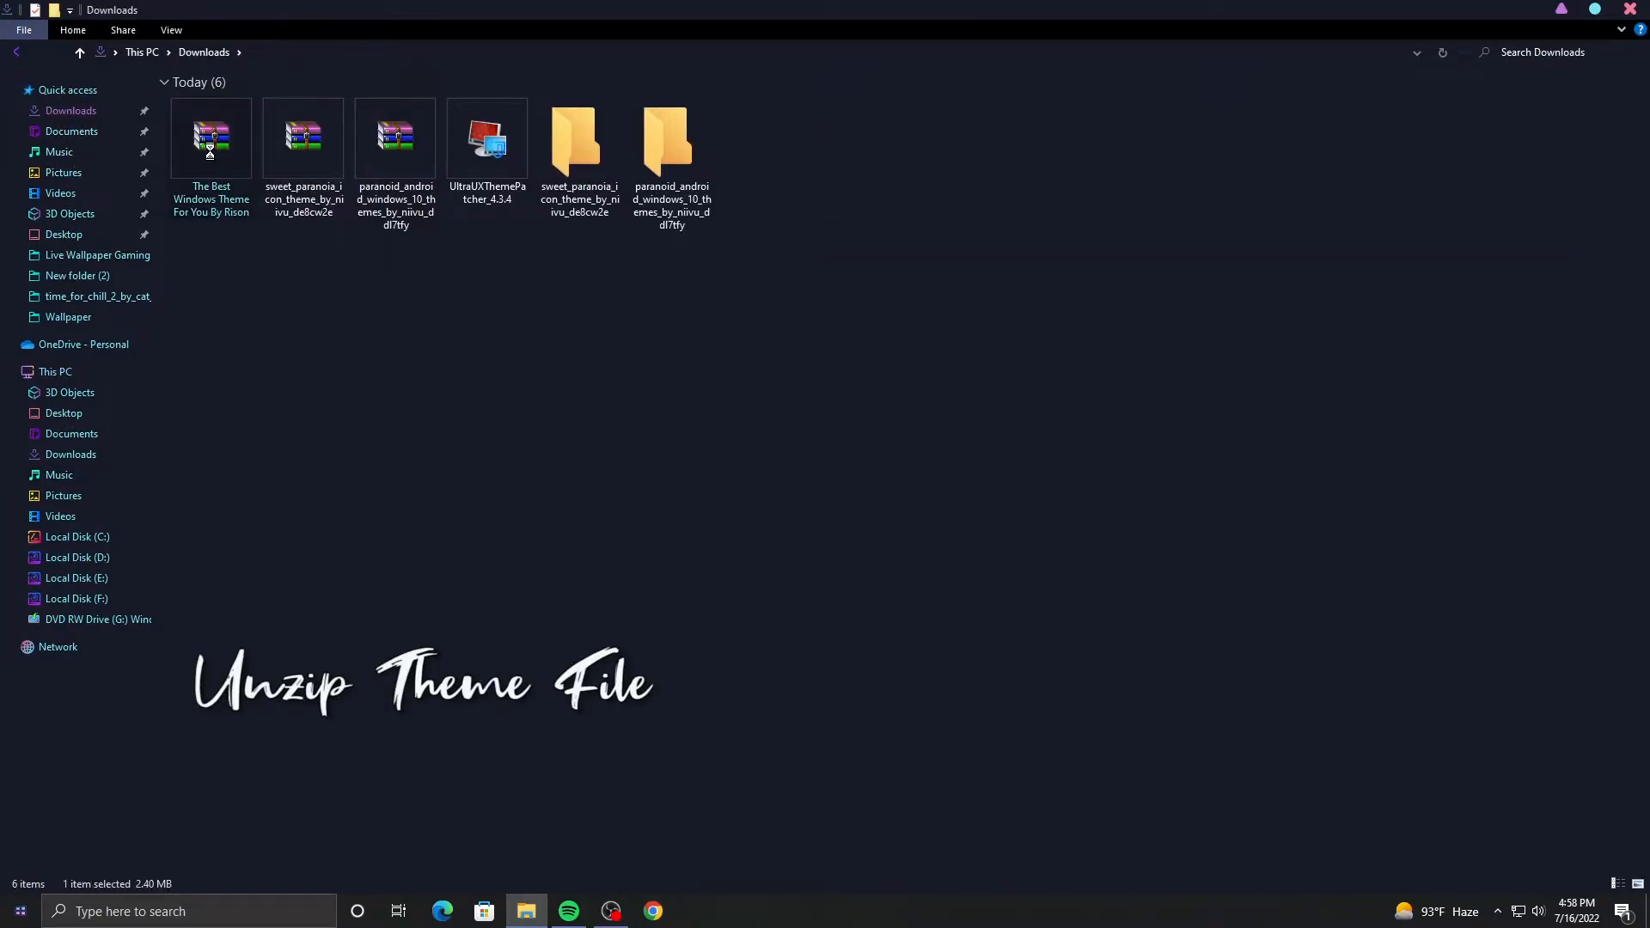
{"action": "right_click", "coordinate": [210, 152]}
{"action": "left_click", "coordinate": [316, 220]}
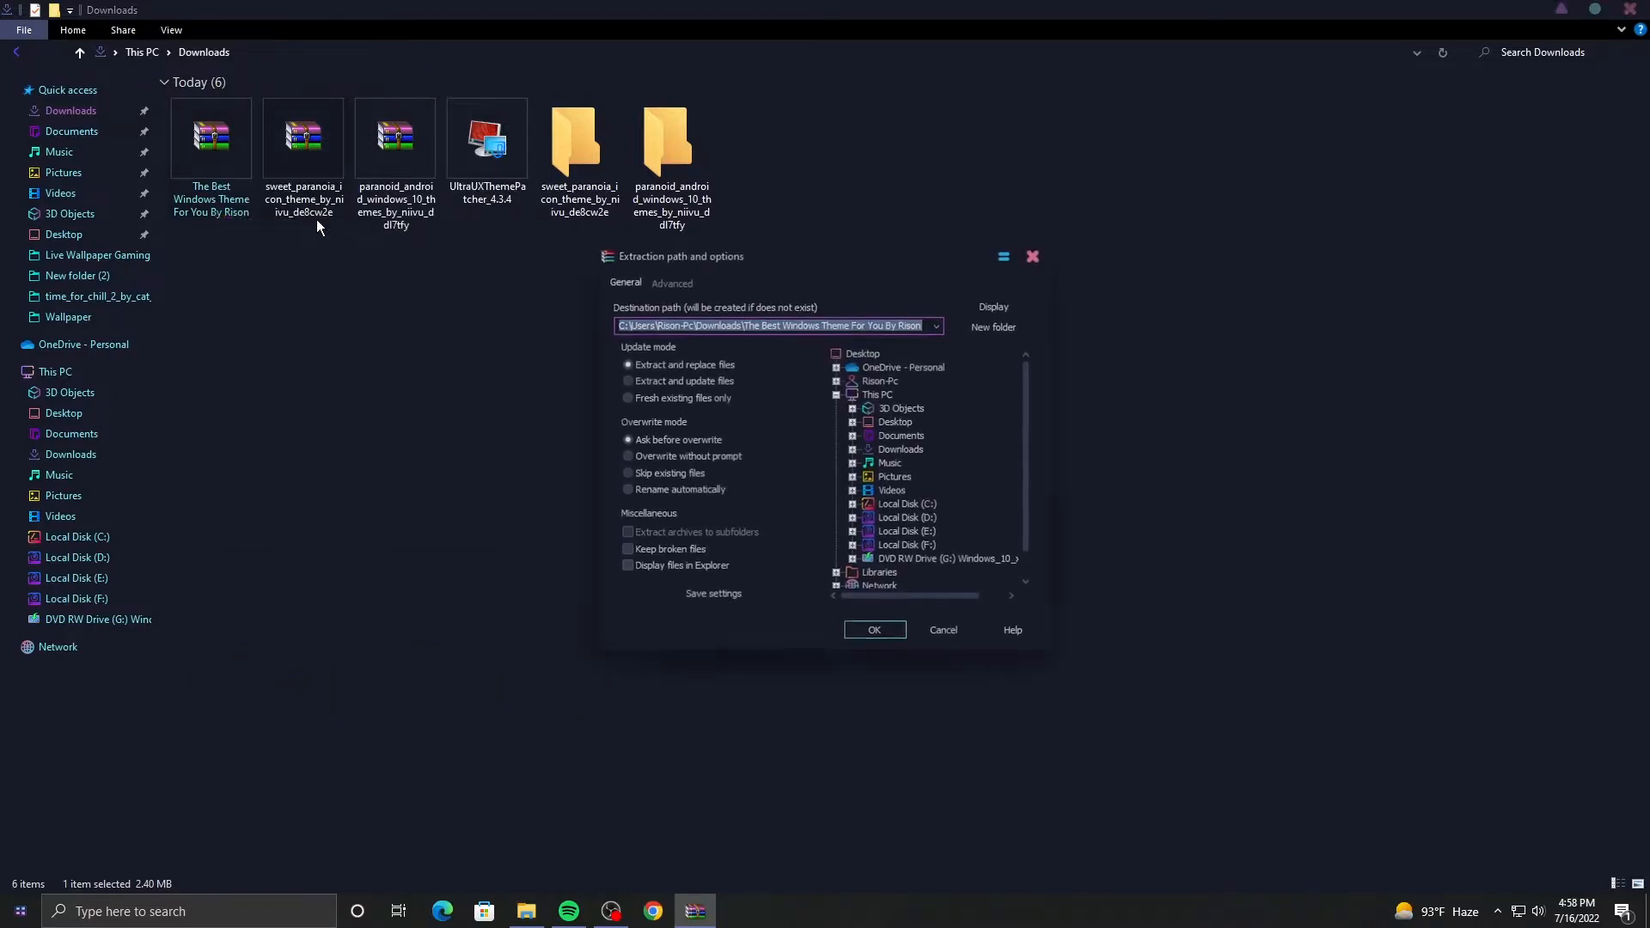
{"action": "left_click", "coordinate": [867, 632]}
Step: Open the extracted The Best Windows Theme For You By Rison folder, display its files as large icons and refresh it
{"action": "double_click", "coordinate": [763, 150]}
{"action": "right_click", "coordinate": [545, 299]}
{"action": "mouse_move", "coordinate": [722, 311]}
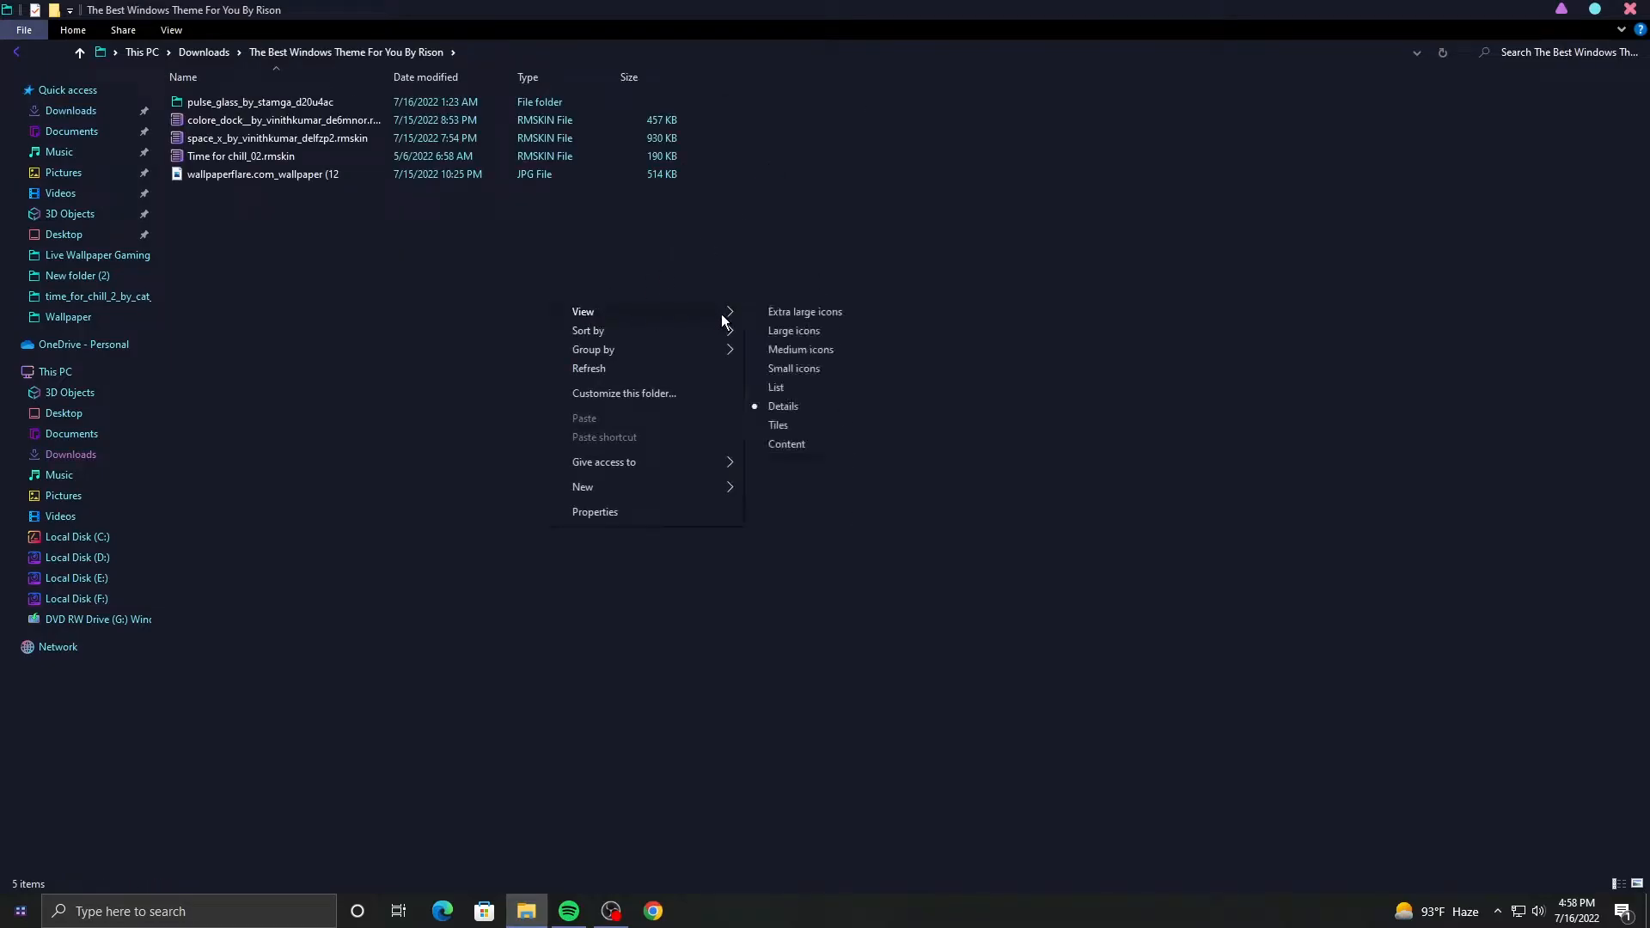
{"action": "left_click", "coordinate": [770, 328]}
{"action": "right_click", "coordinate": [441, 282]}
{"action": "left_click", "coordinate": [490, 352]}
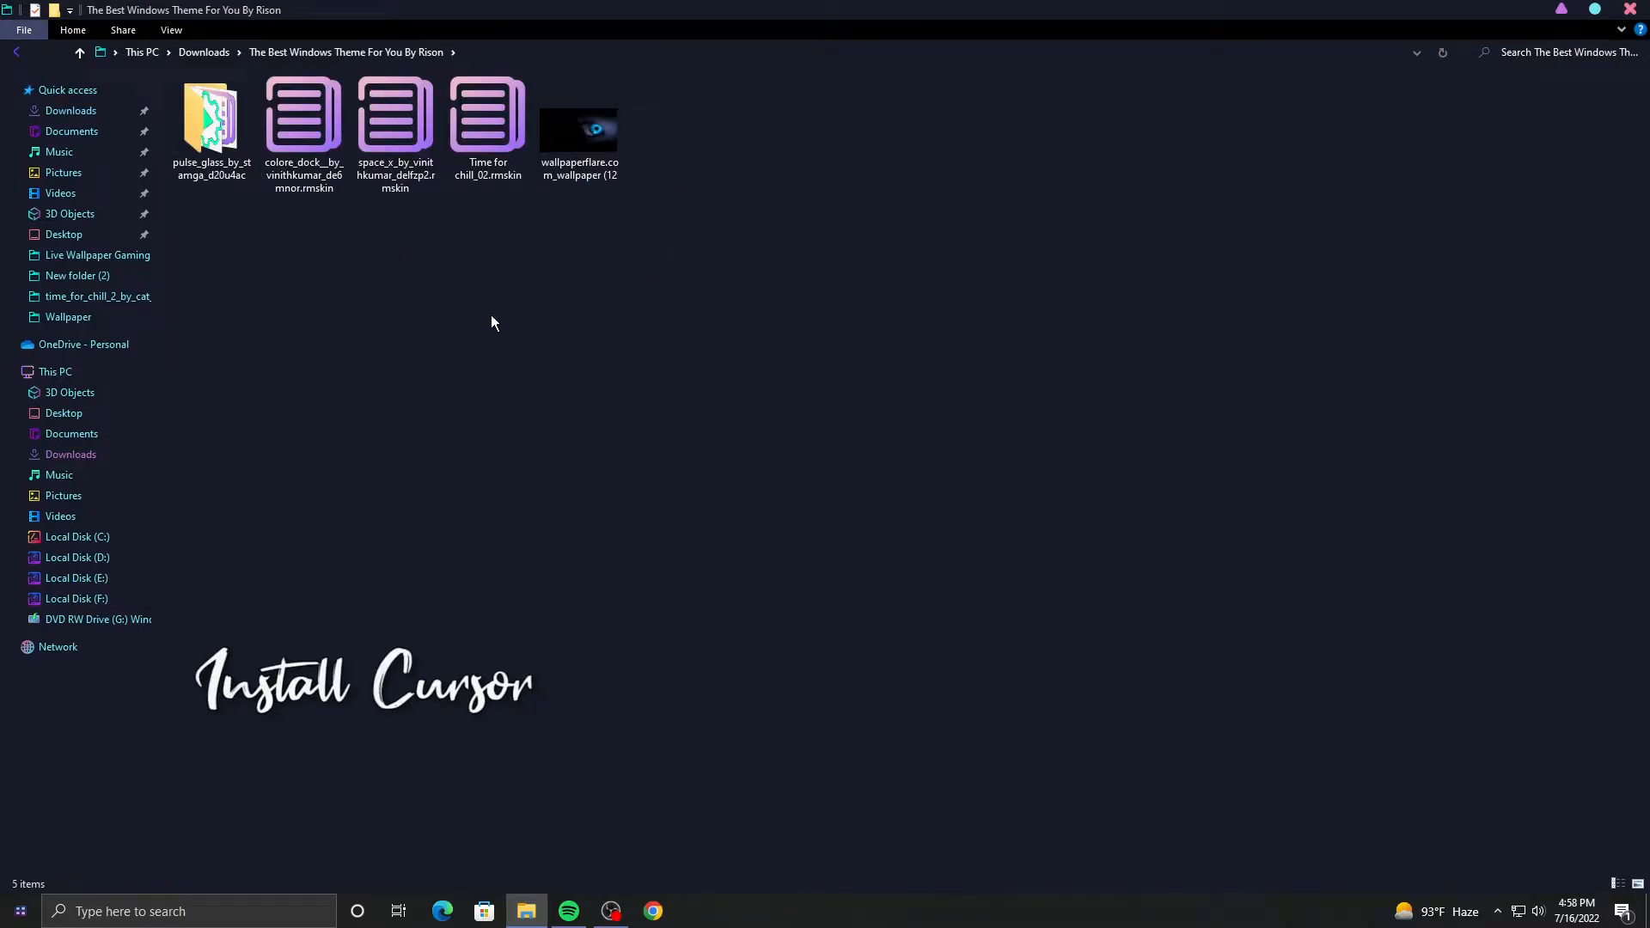
Step: Install the Pulse Glass cursors from the Install setup file in the pulse_glass folder, then return to Downloads, minimize it and refresh the desktop
{"action": "double_click", "coordinate": [213, 148]}
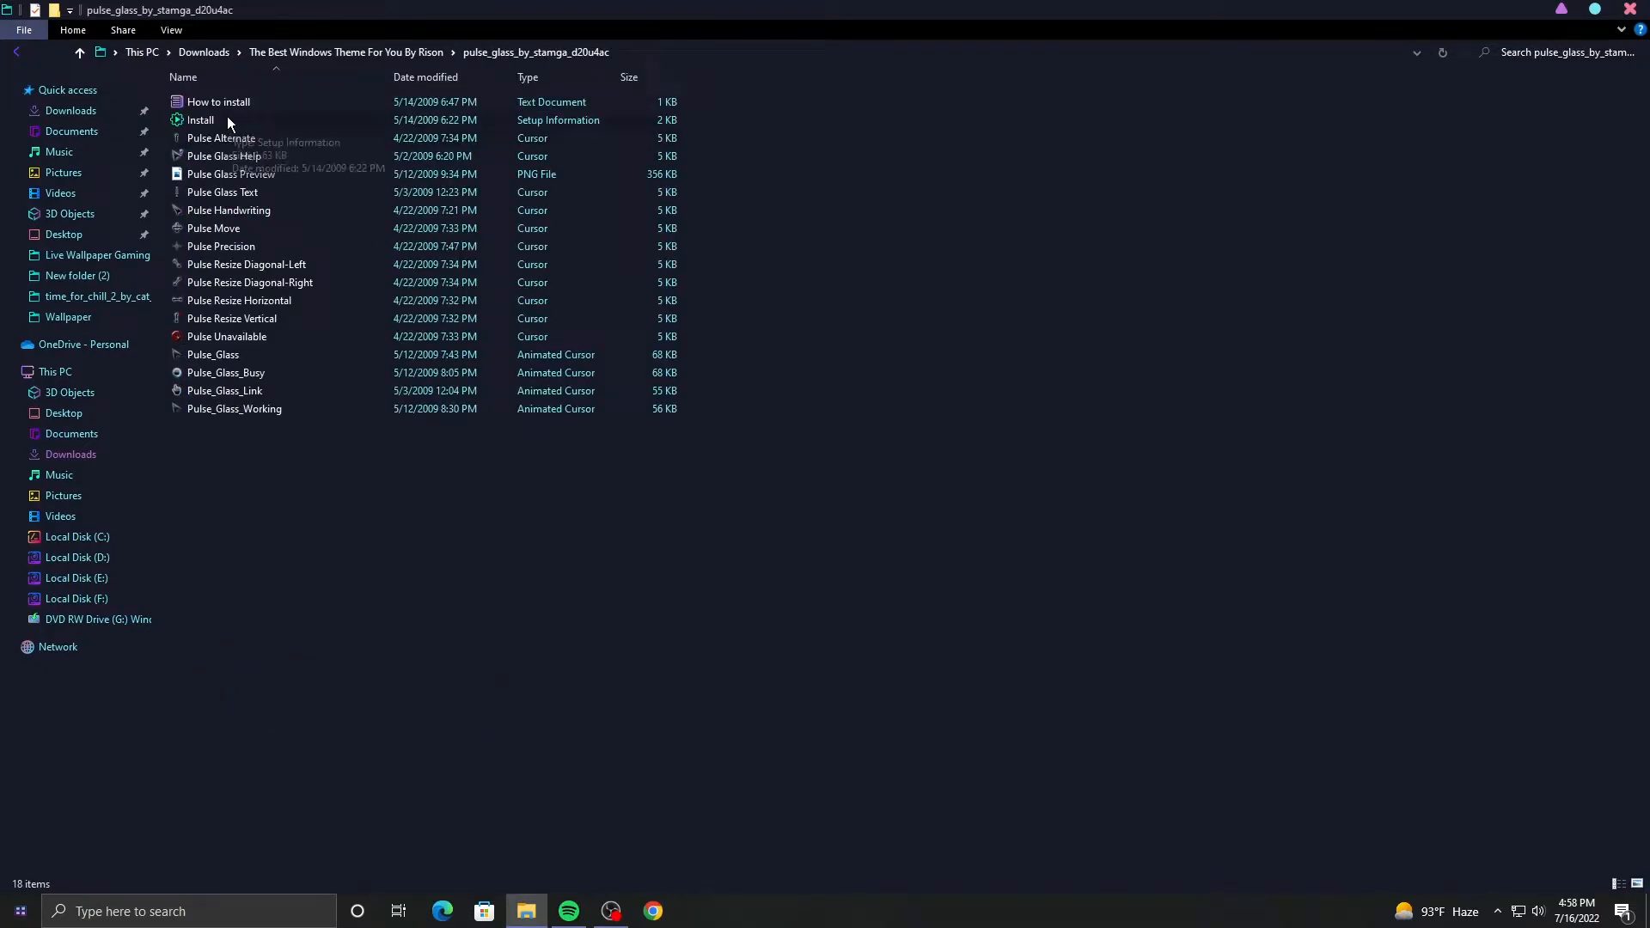
{"action": "right_click", "coordinate": [248, 117]}
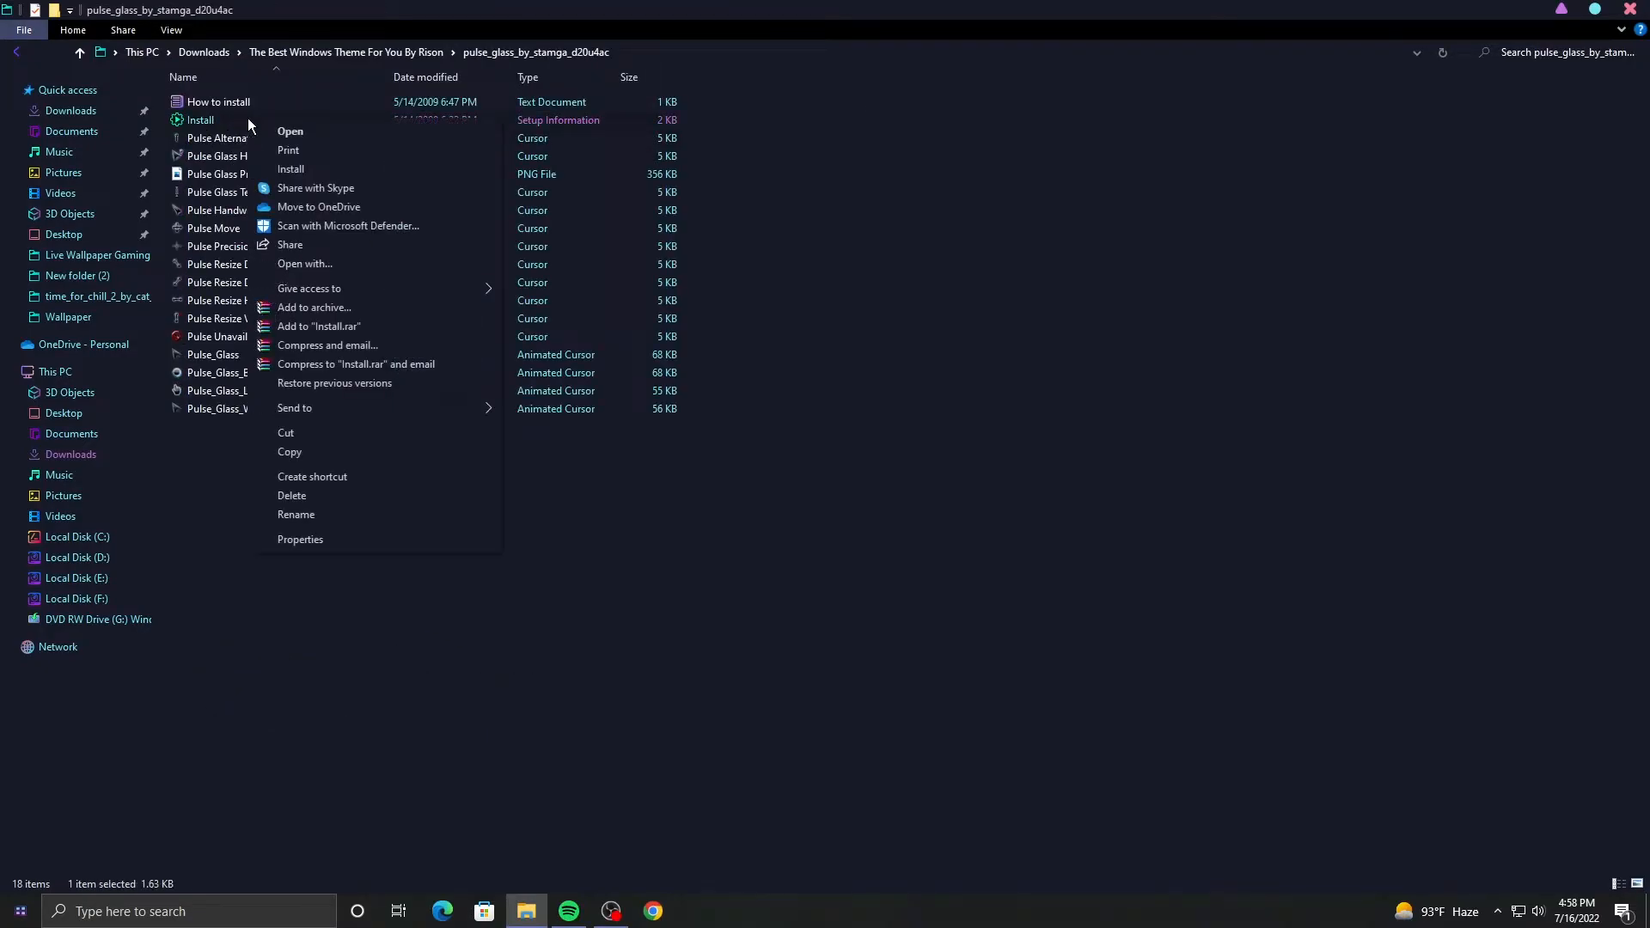
{"action": "left_click", "coordinate": [296, 169]}
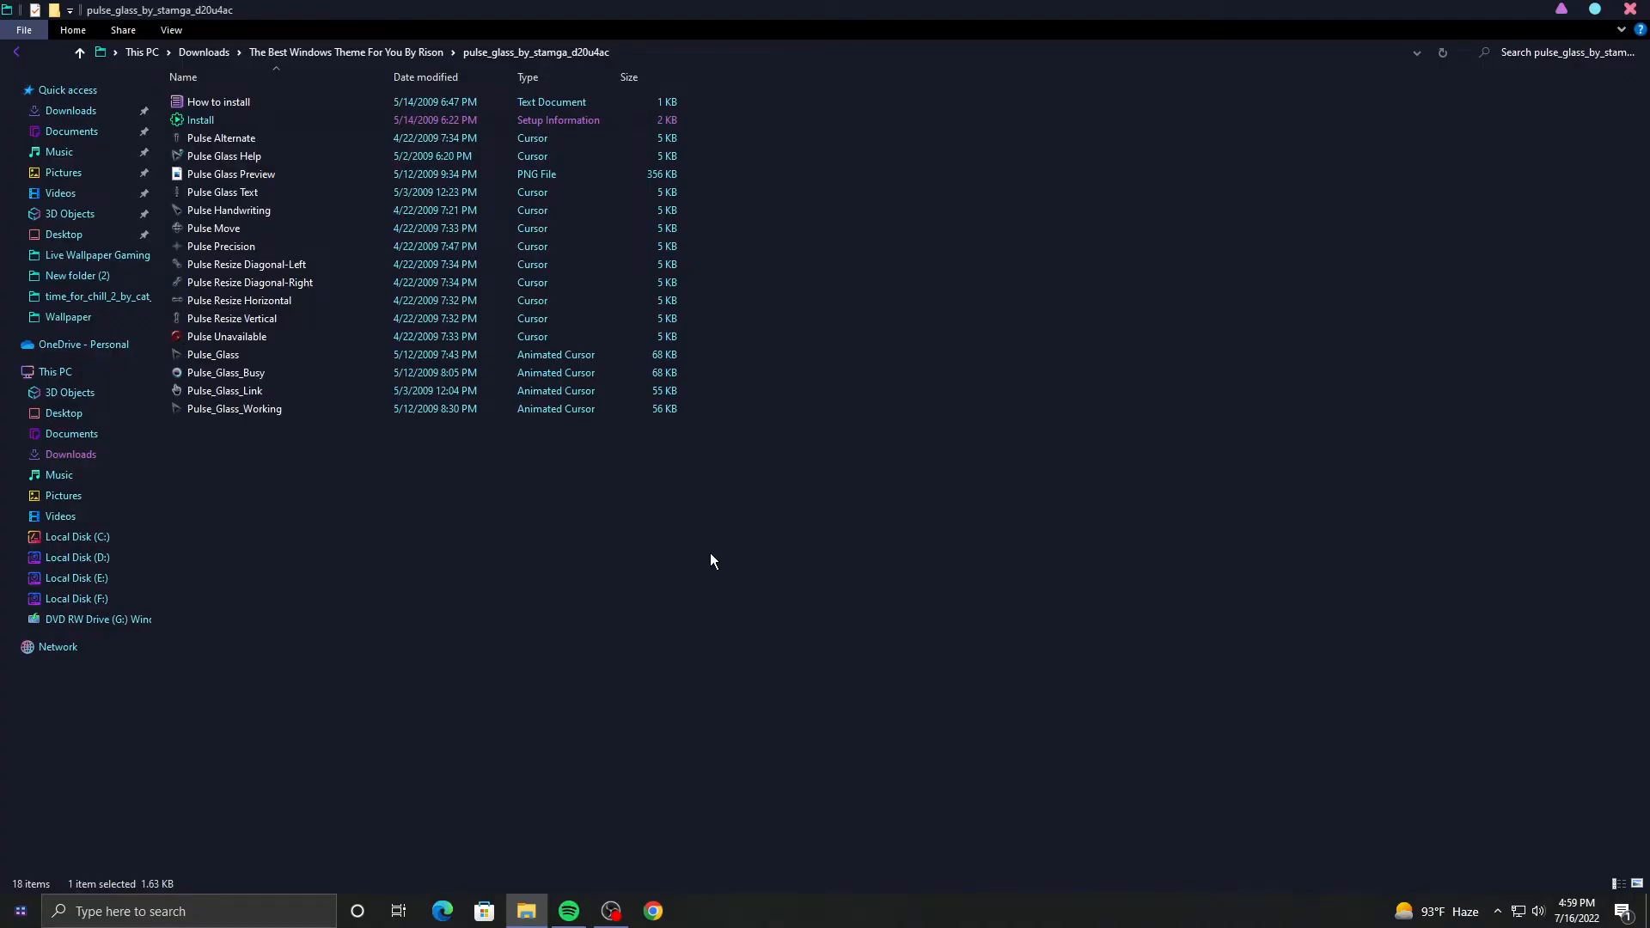
{"action": "left_click", "coordinate": [85, 114]}
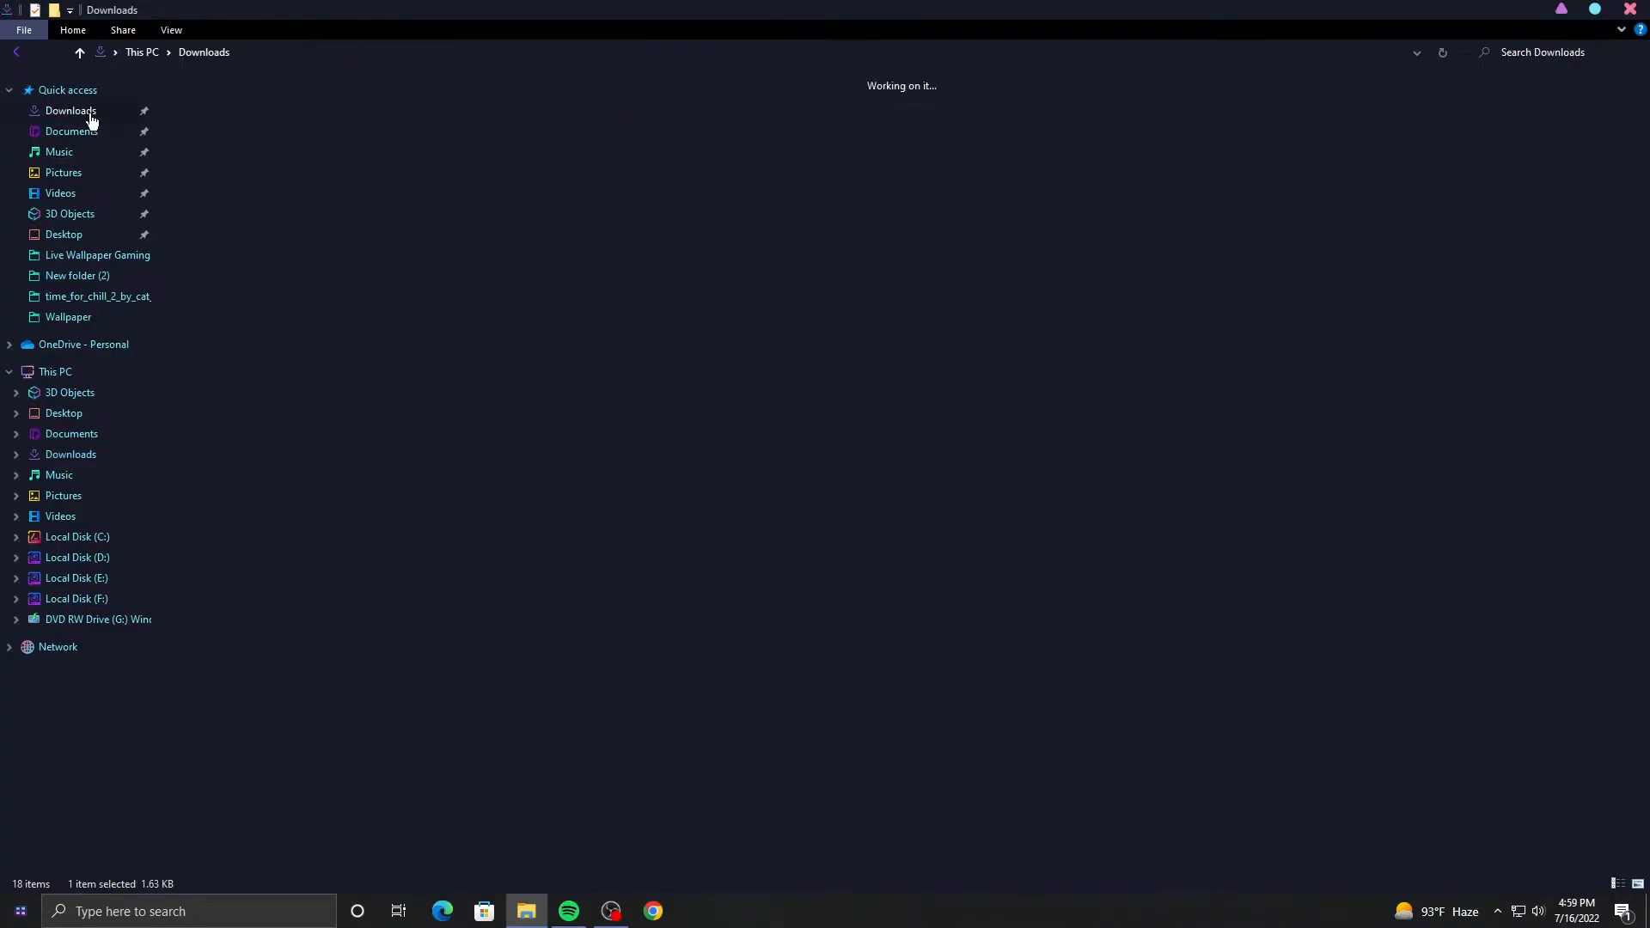
{"action": "left_click", "coordinate": [1562, 8]}
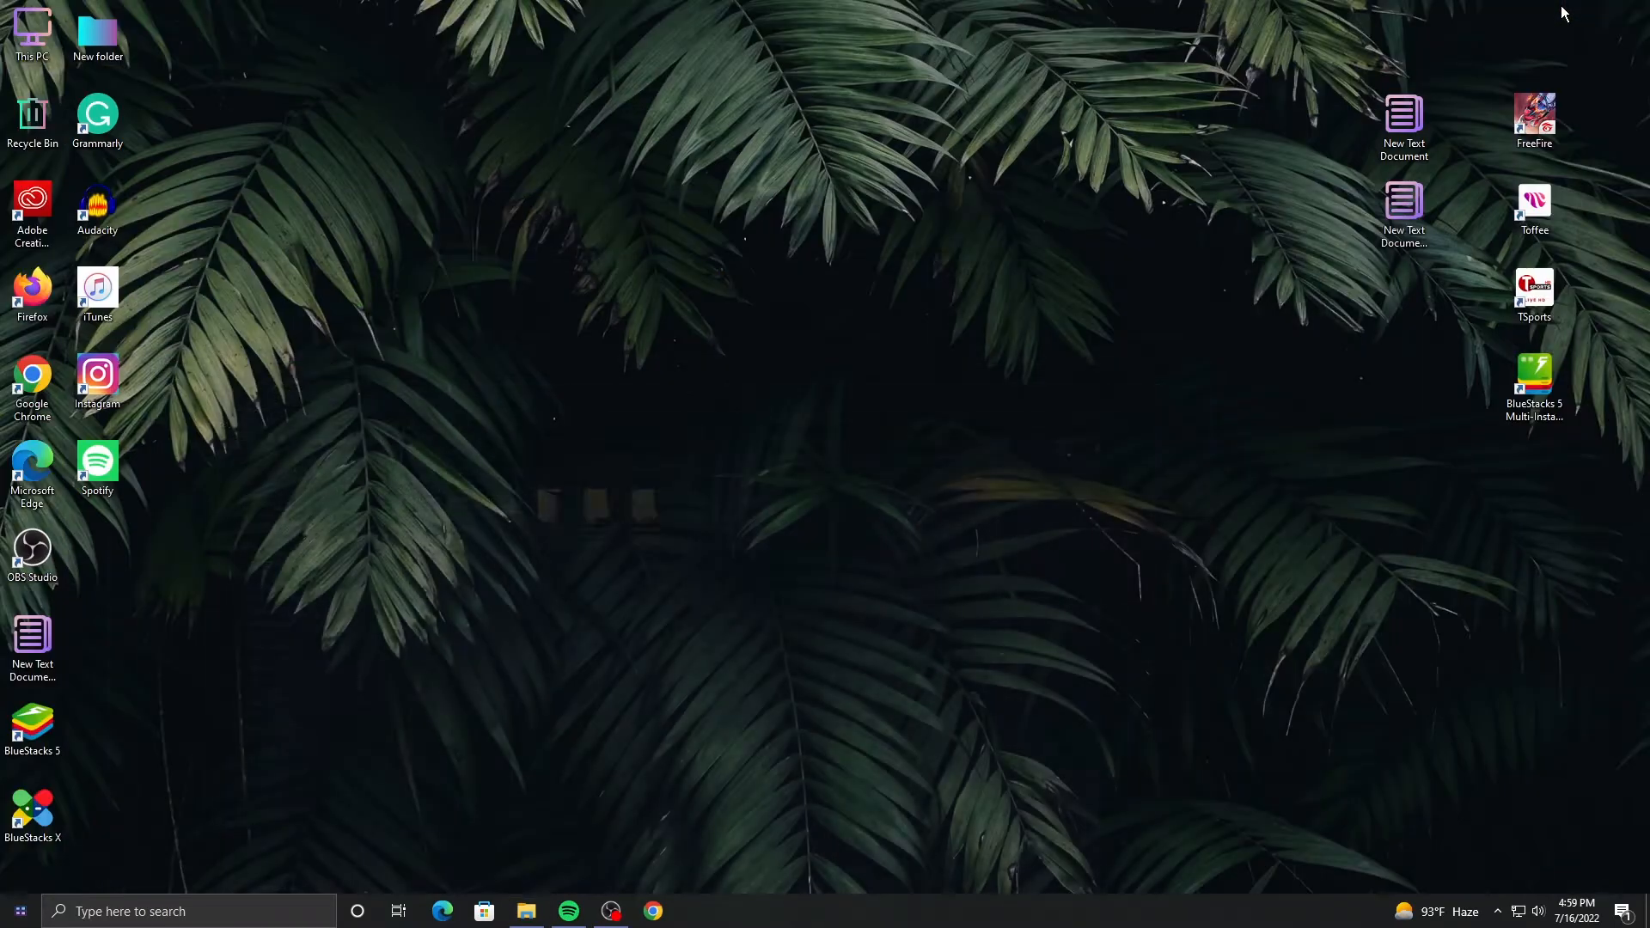
{"action": "right_click", "coordinate": [790, 401]}
{"action": "left_click", "coordinate": [828, 447]}
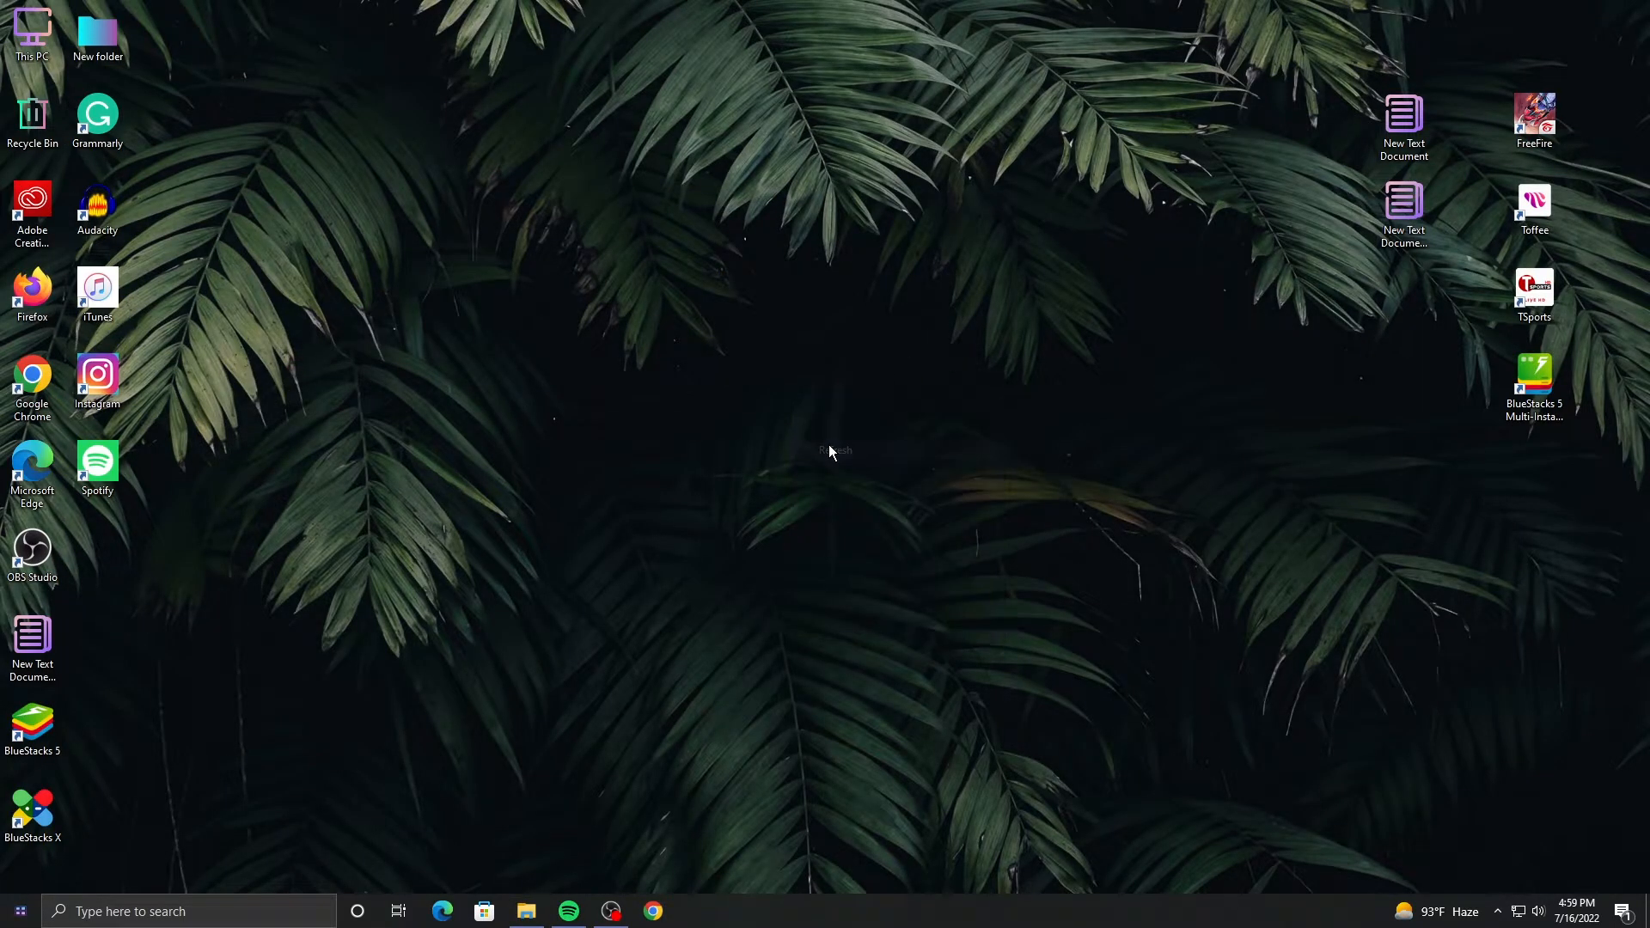
Step: Open Control Panel, view its items as large icons and open the Mouse properties
{"action": "left_click", "coordinate": [236, 906]}
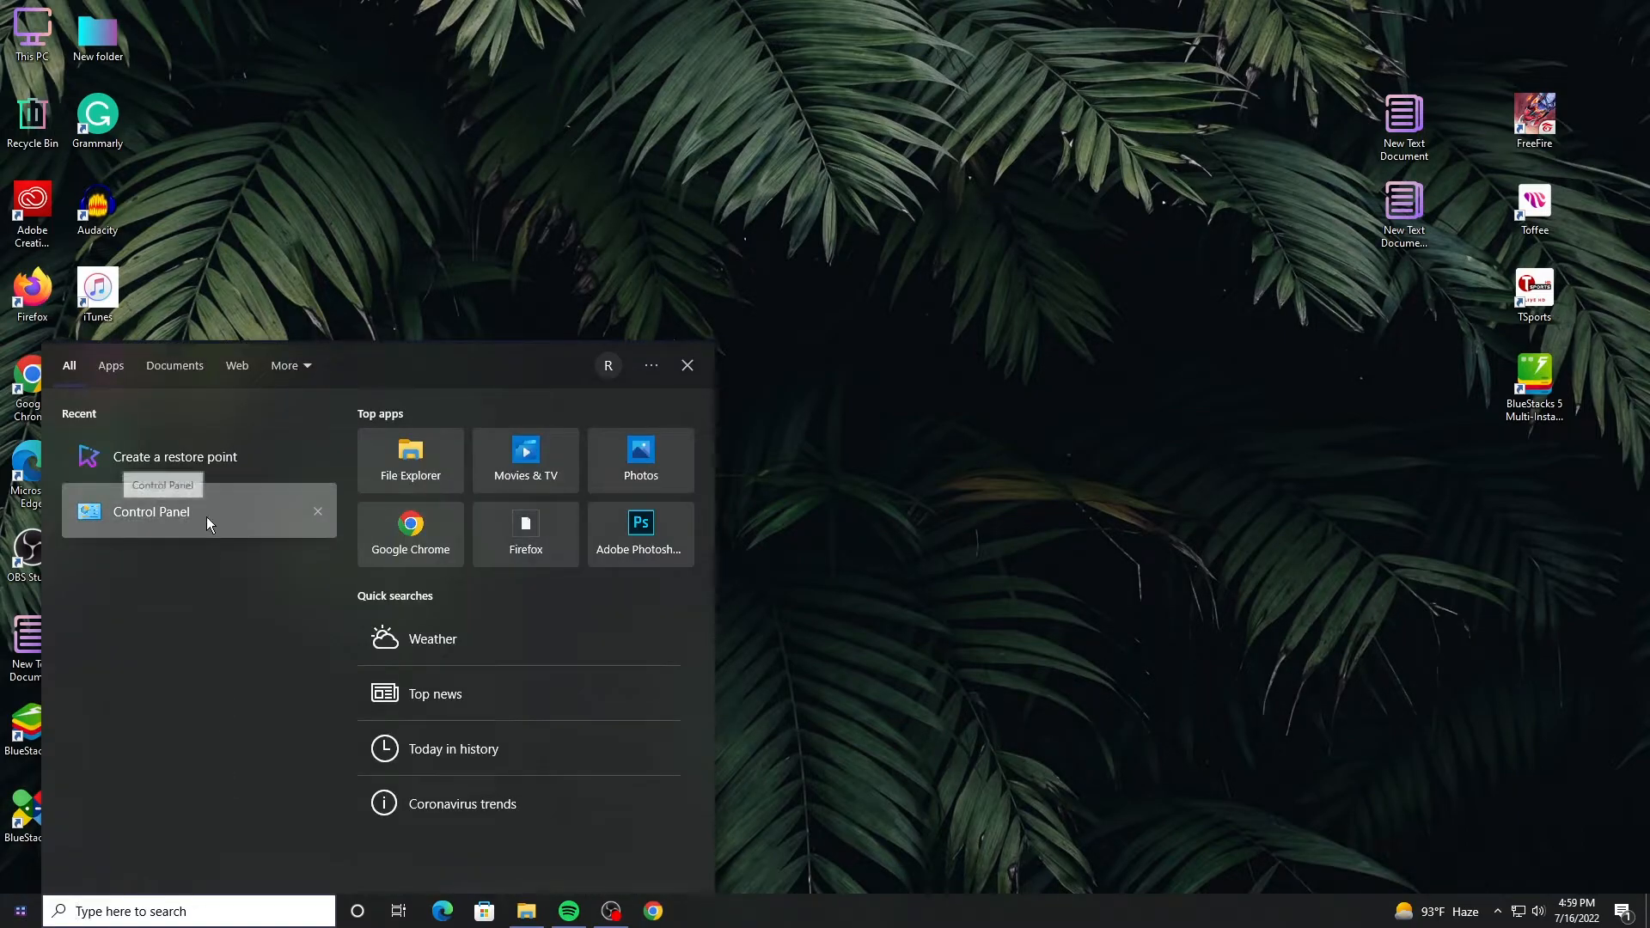
{"action": "left_click", "coordinate": [182, 518]}
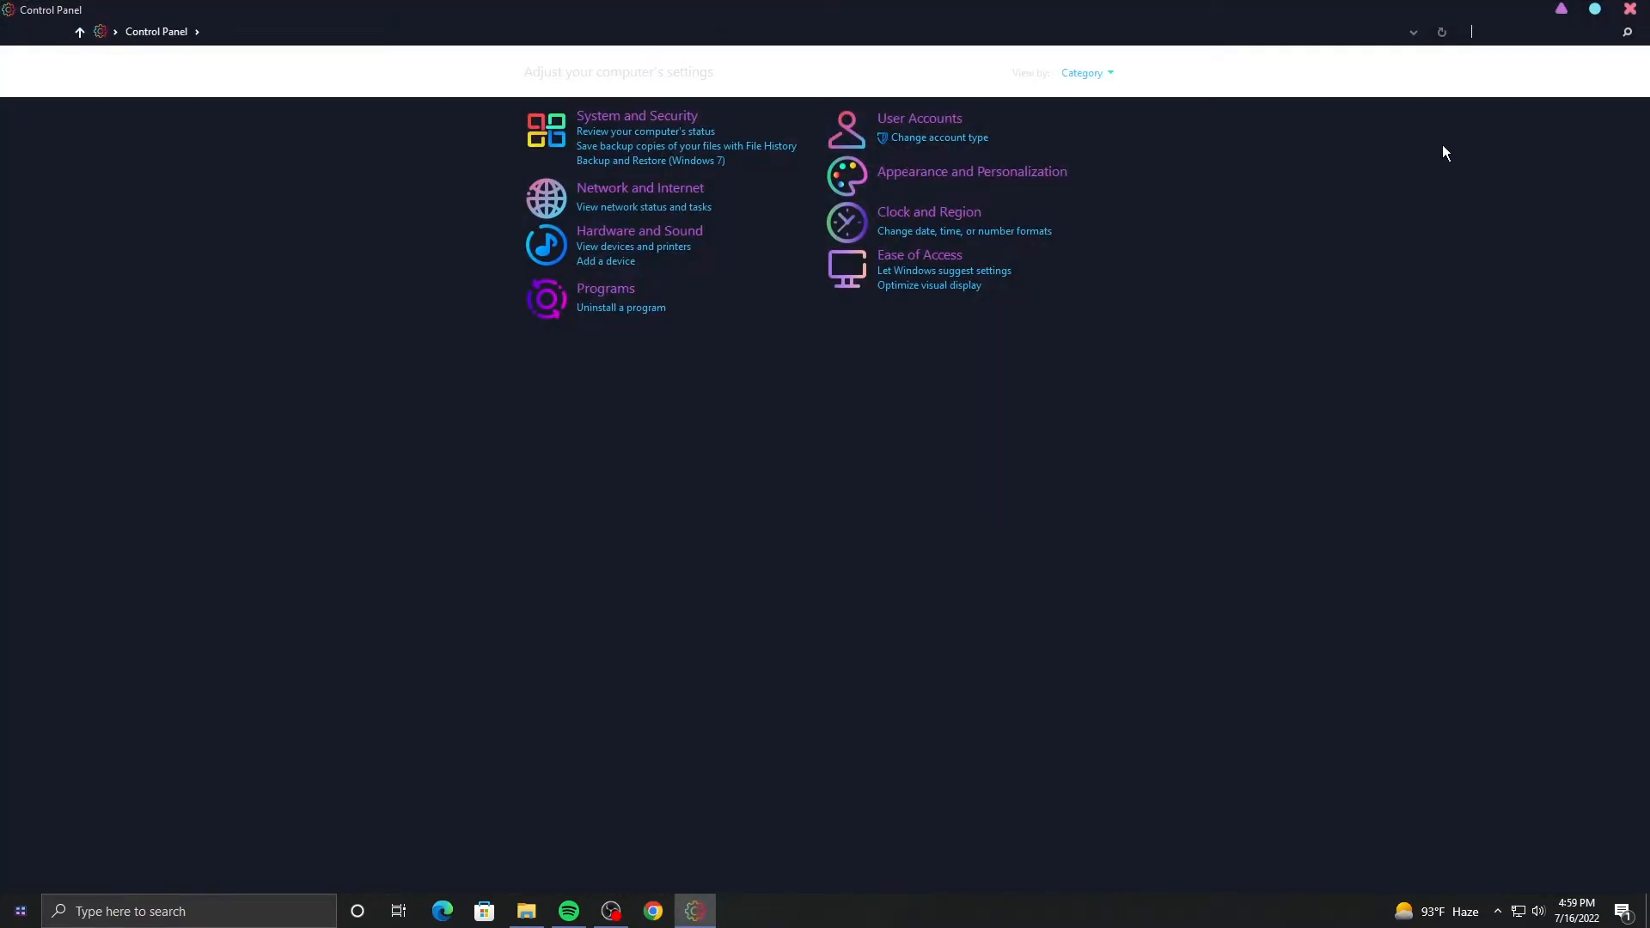
{"action": "left_click", "coordinate": [1107, 77]}
{"action": "left_click", "coordinate": [1107, 120]}
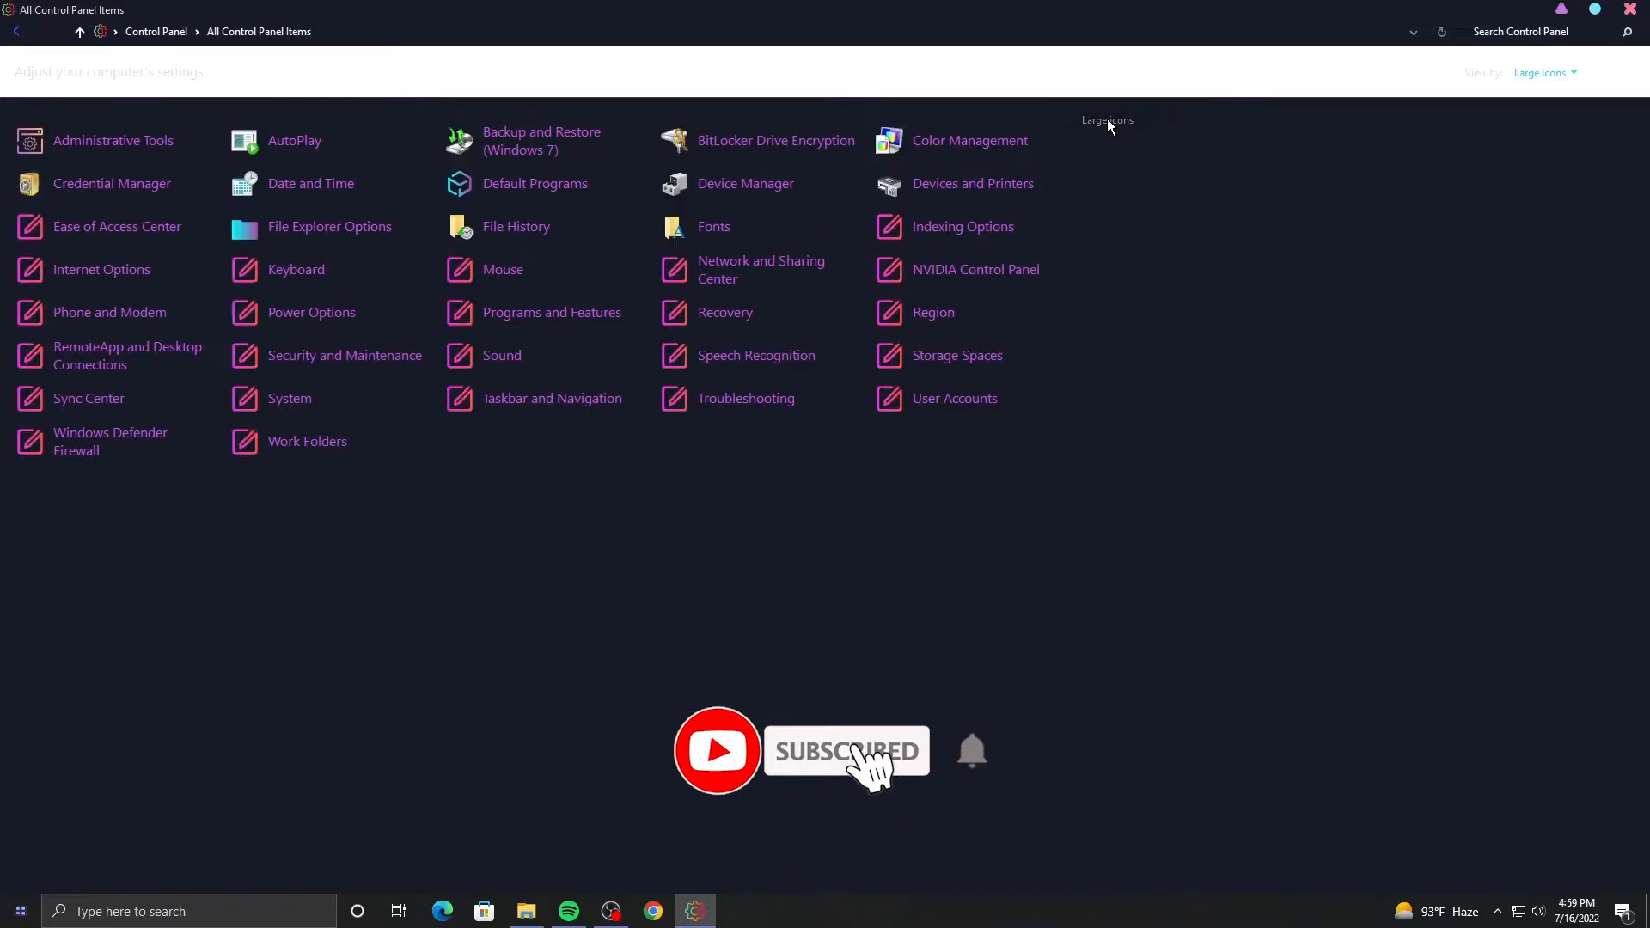
{"action": "left_click", "coordinate": [505, 280]}
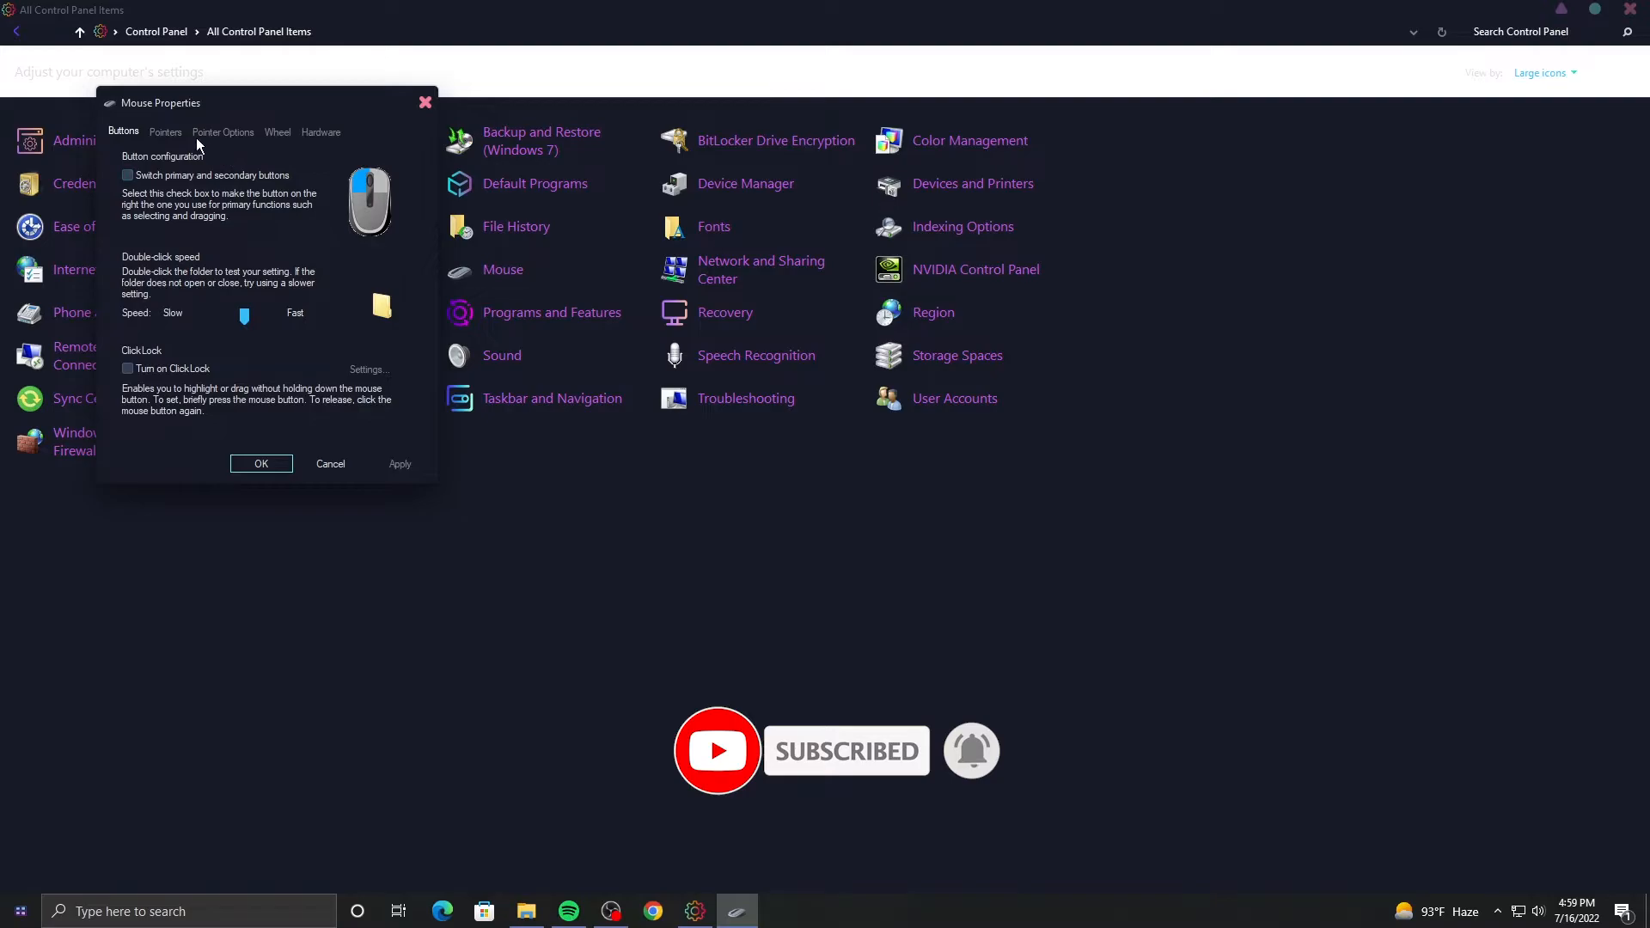
Step: Apply the Pulse Glass pointer scheme, replacing the original scheme, and close the Mouse properties and Control Panel
{"action": "left_click", "coordinate": [166, 132]}
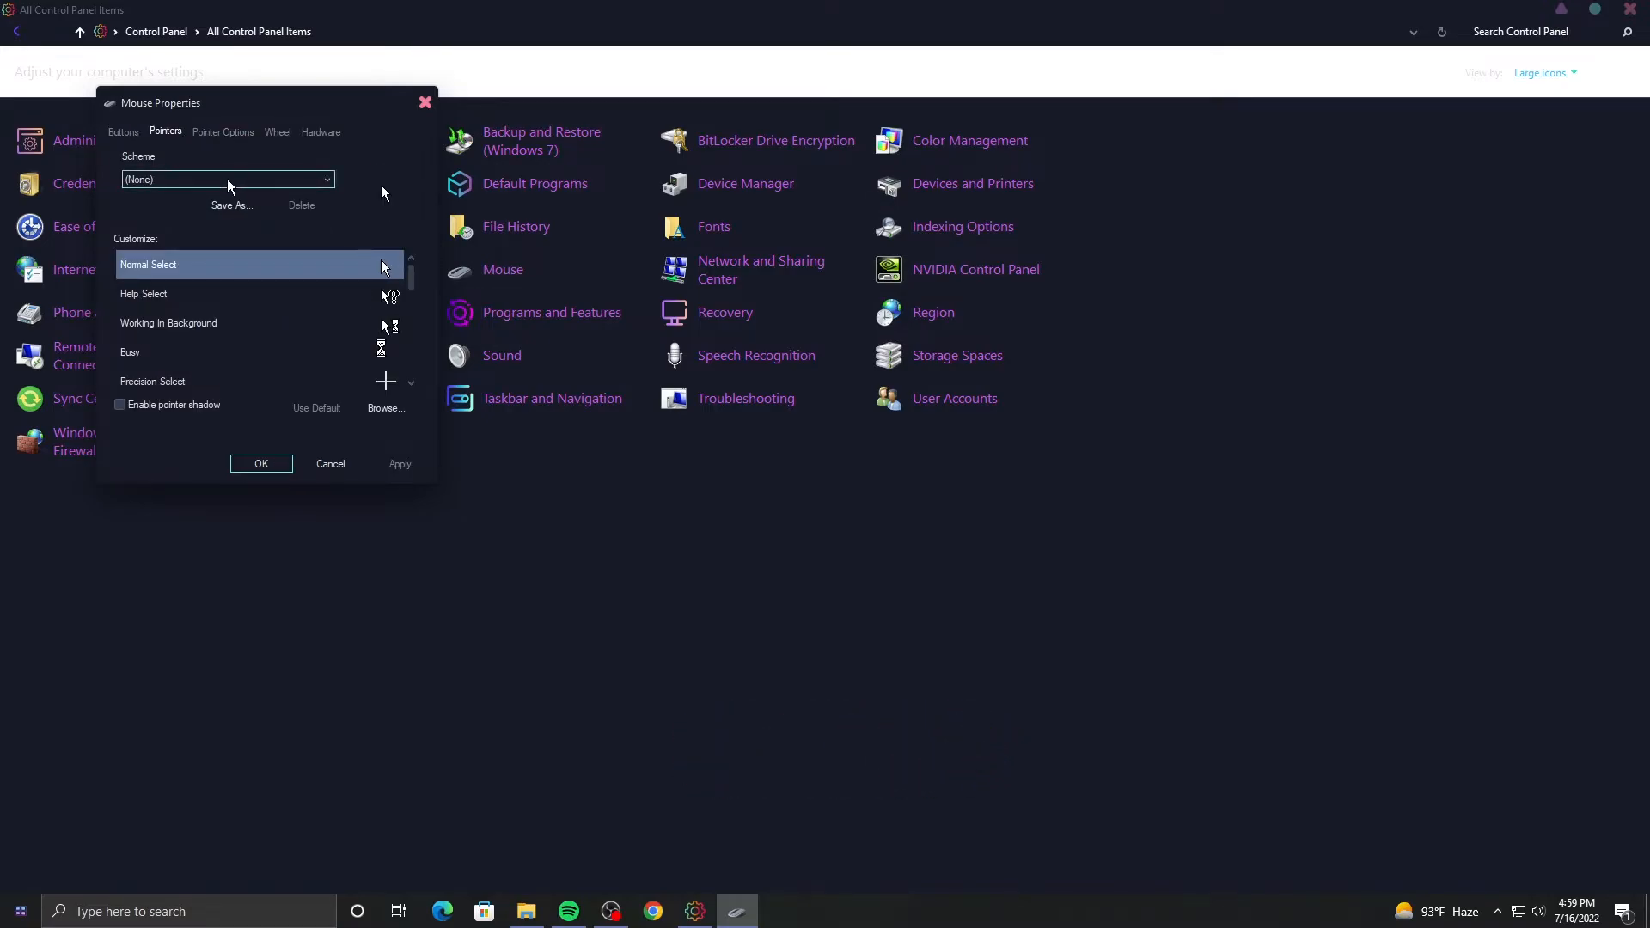
{"action": "left_click", "coordinate": [287, 182]}
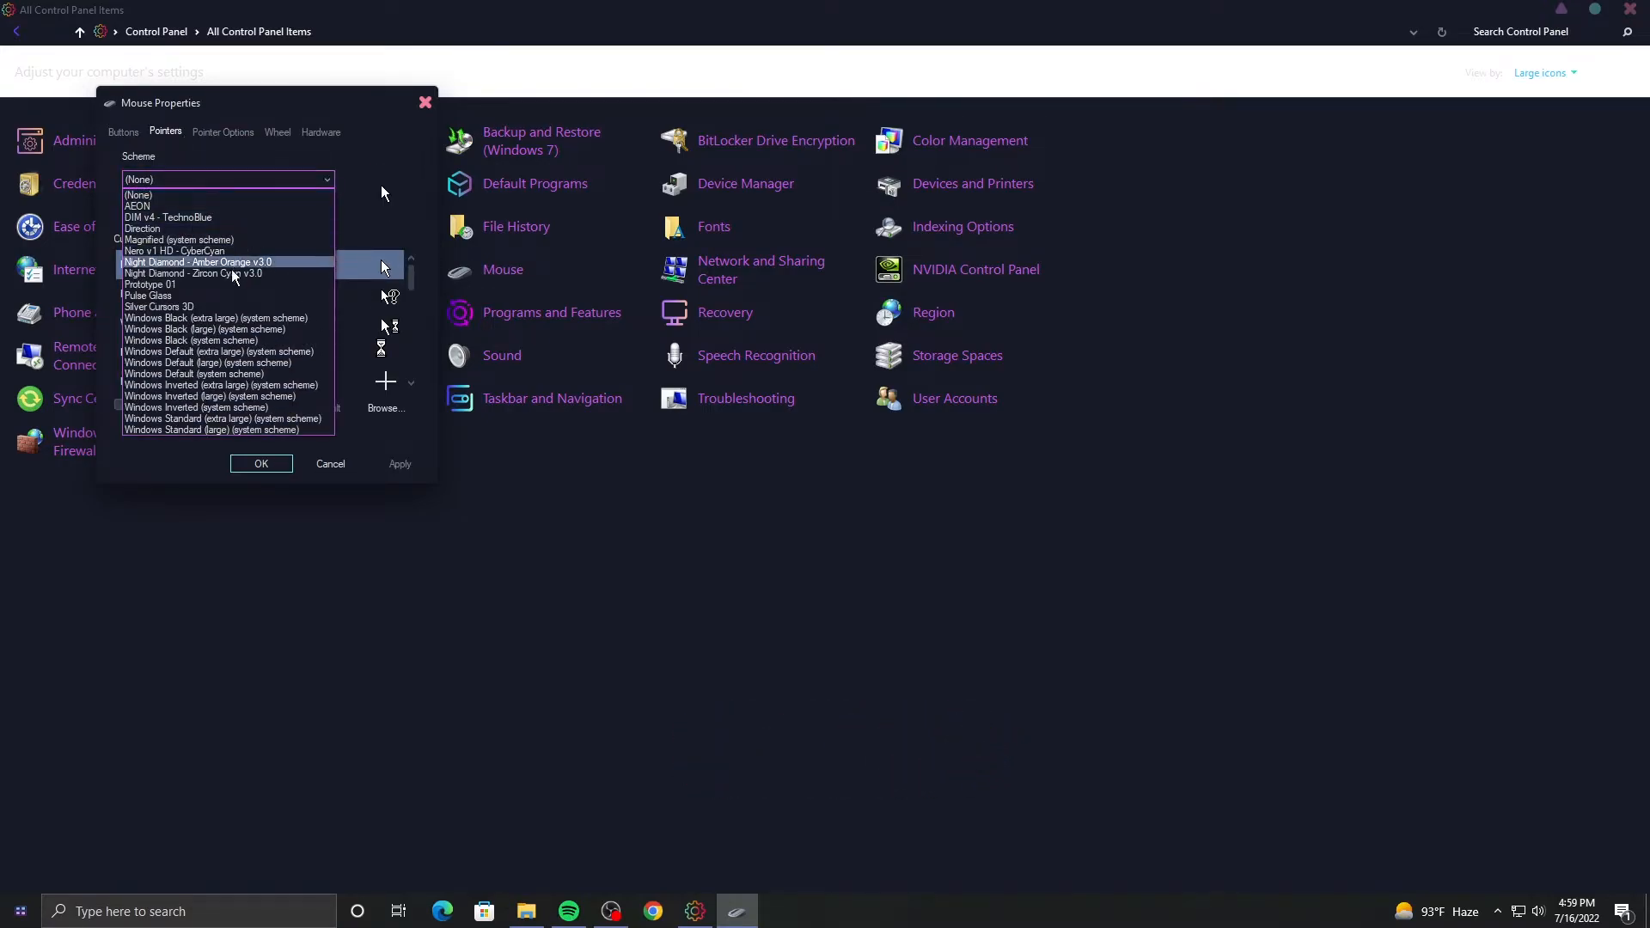
{"action": "left_click", "coordinate": [196, 296]}
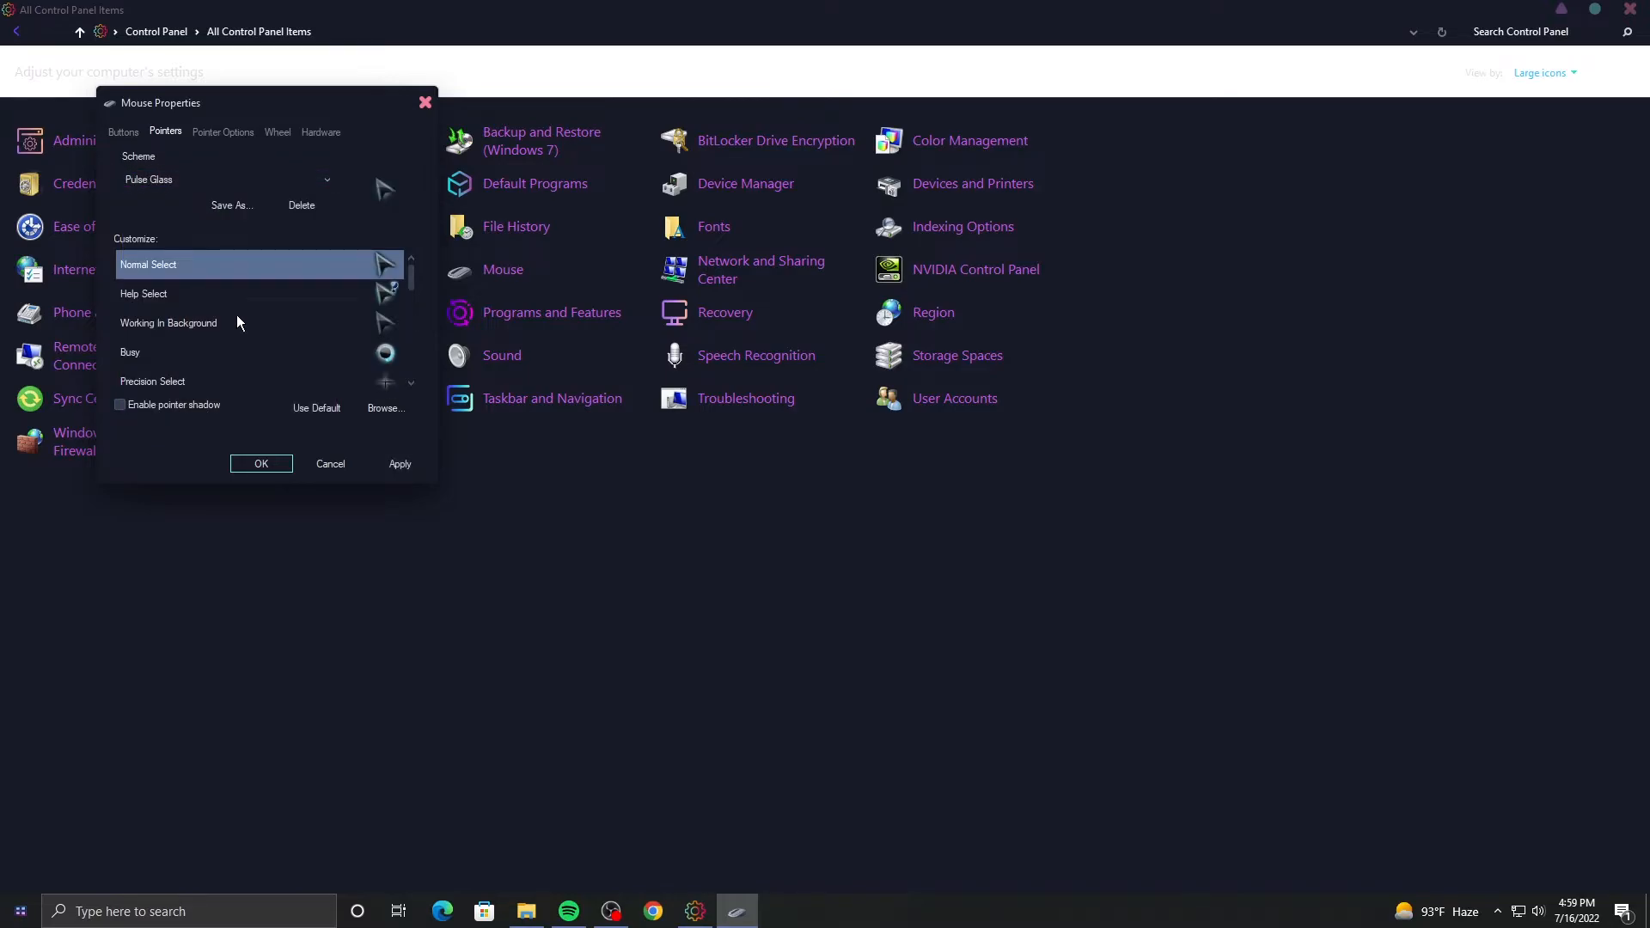
{"action": "left_click", "coordinate": [397, 464]}
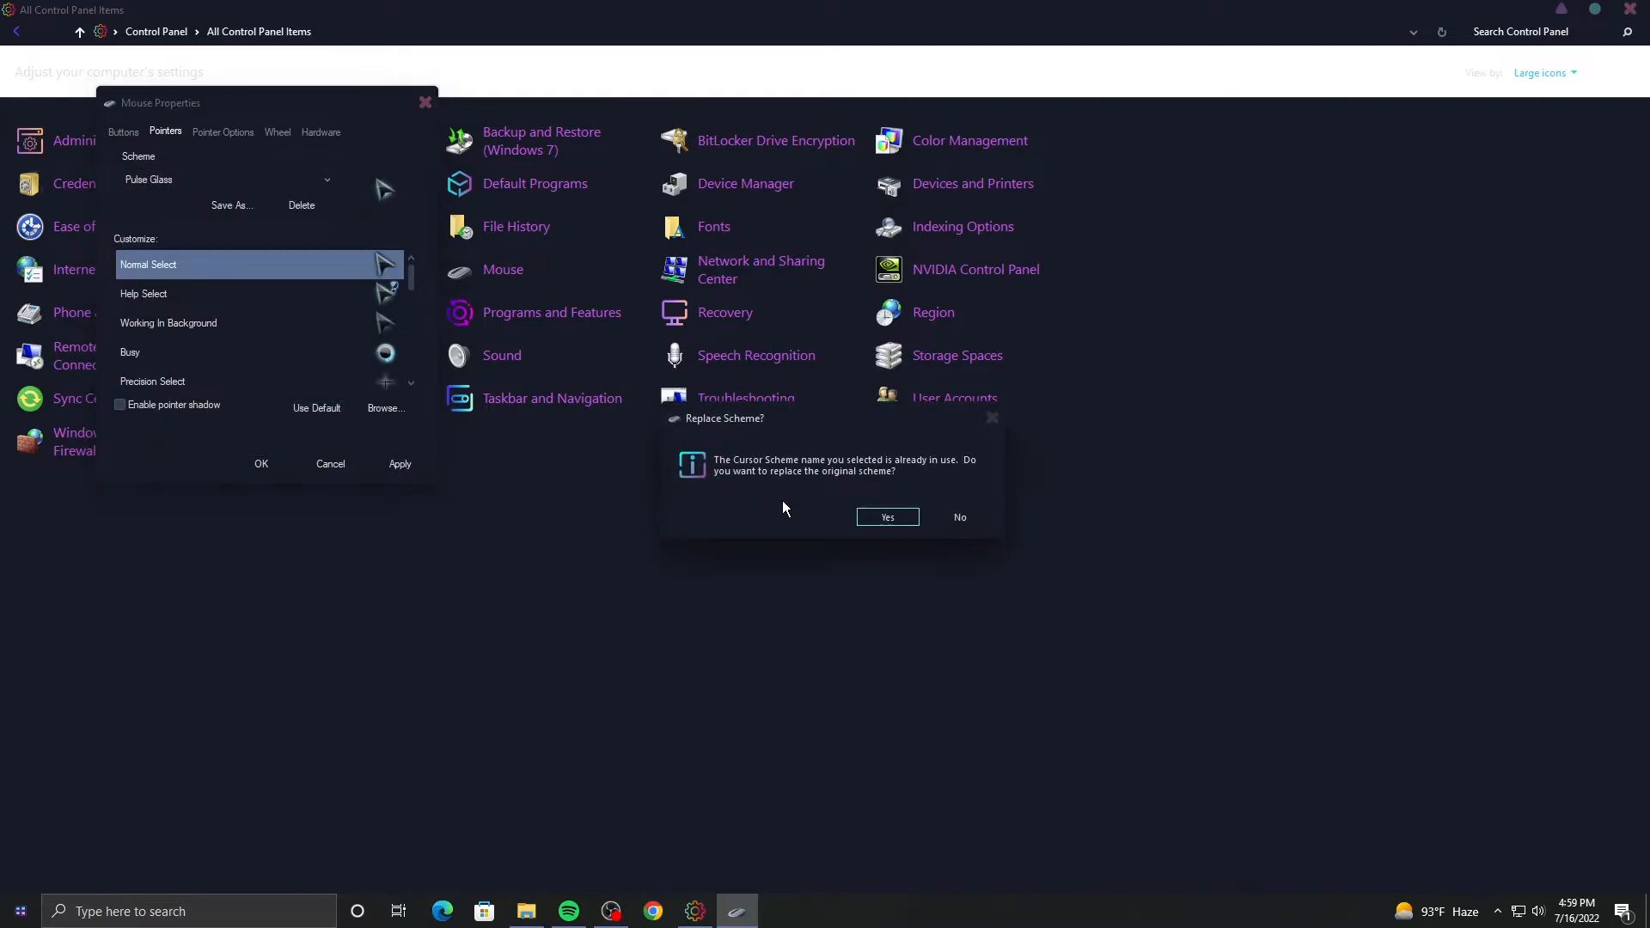
{"action": "left_click", "coordinate": [881, 516]}
{"action": "left_click", "coordinate": [263, 464]}
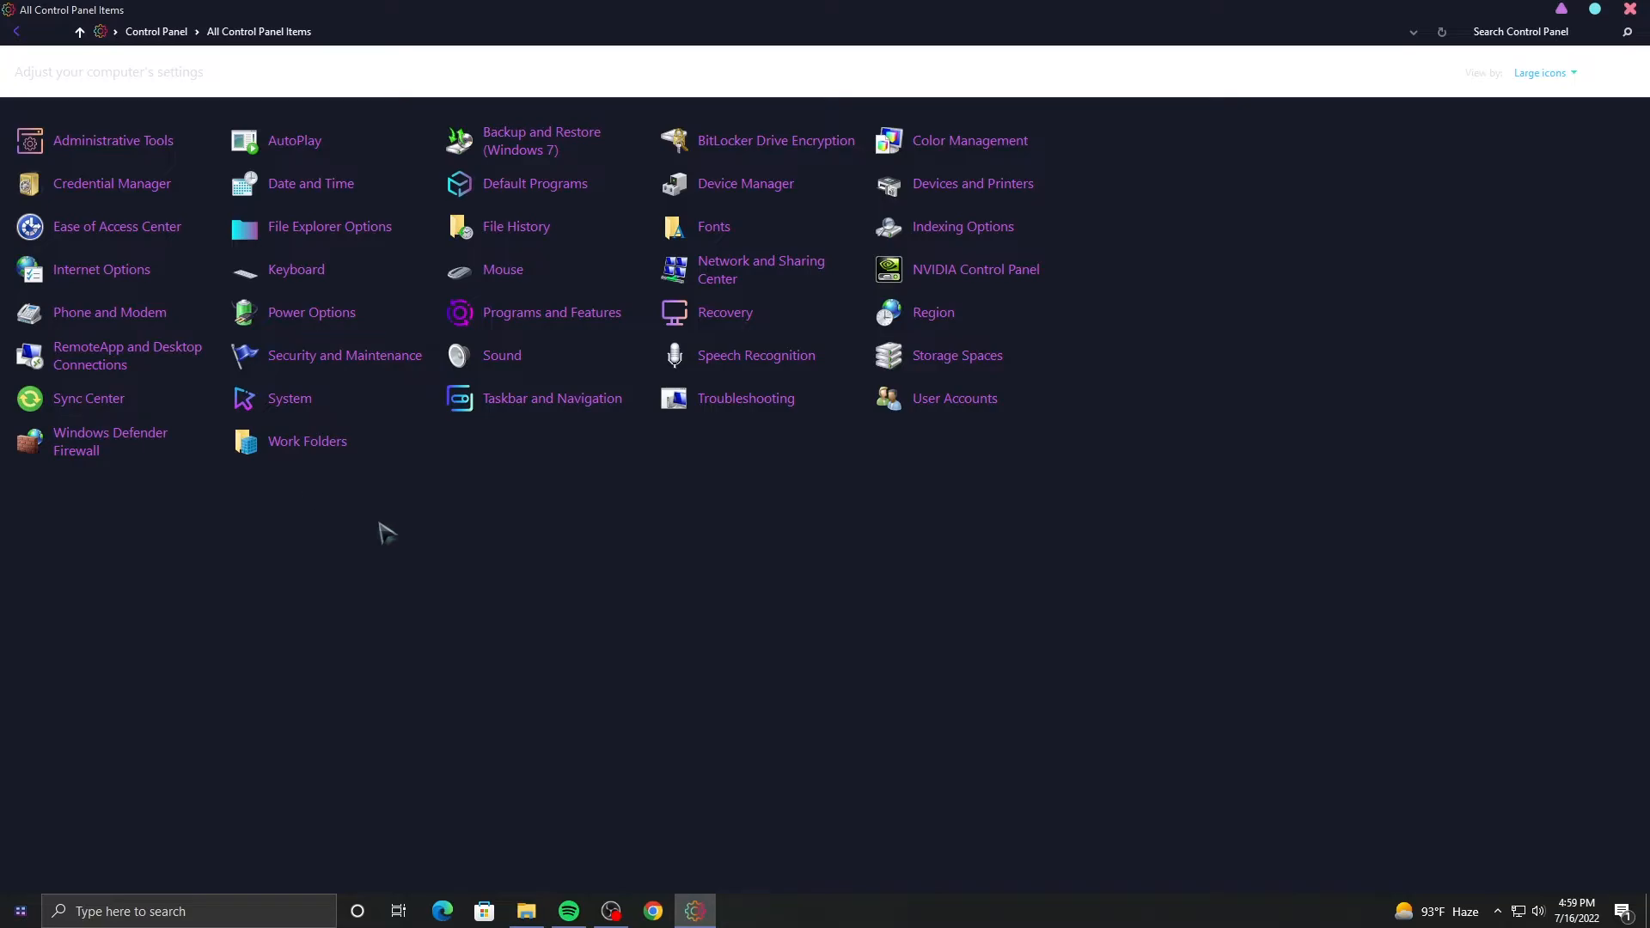
{"action": "left_click", "coordinate": [1628, 12]}
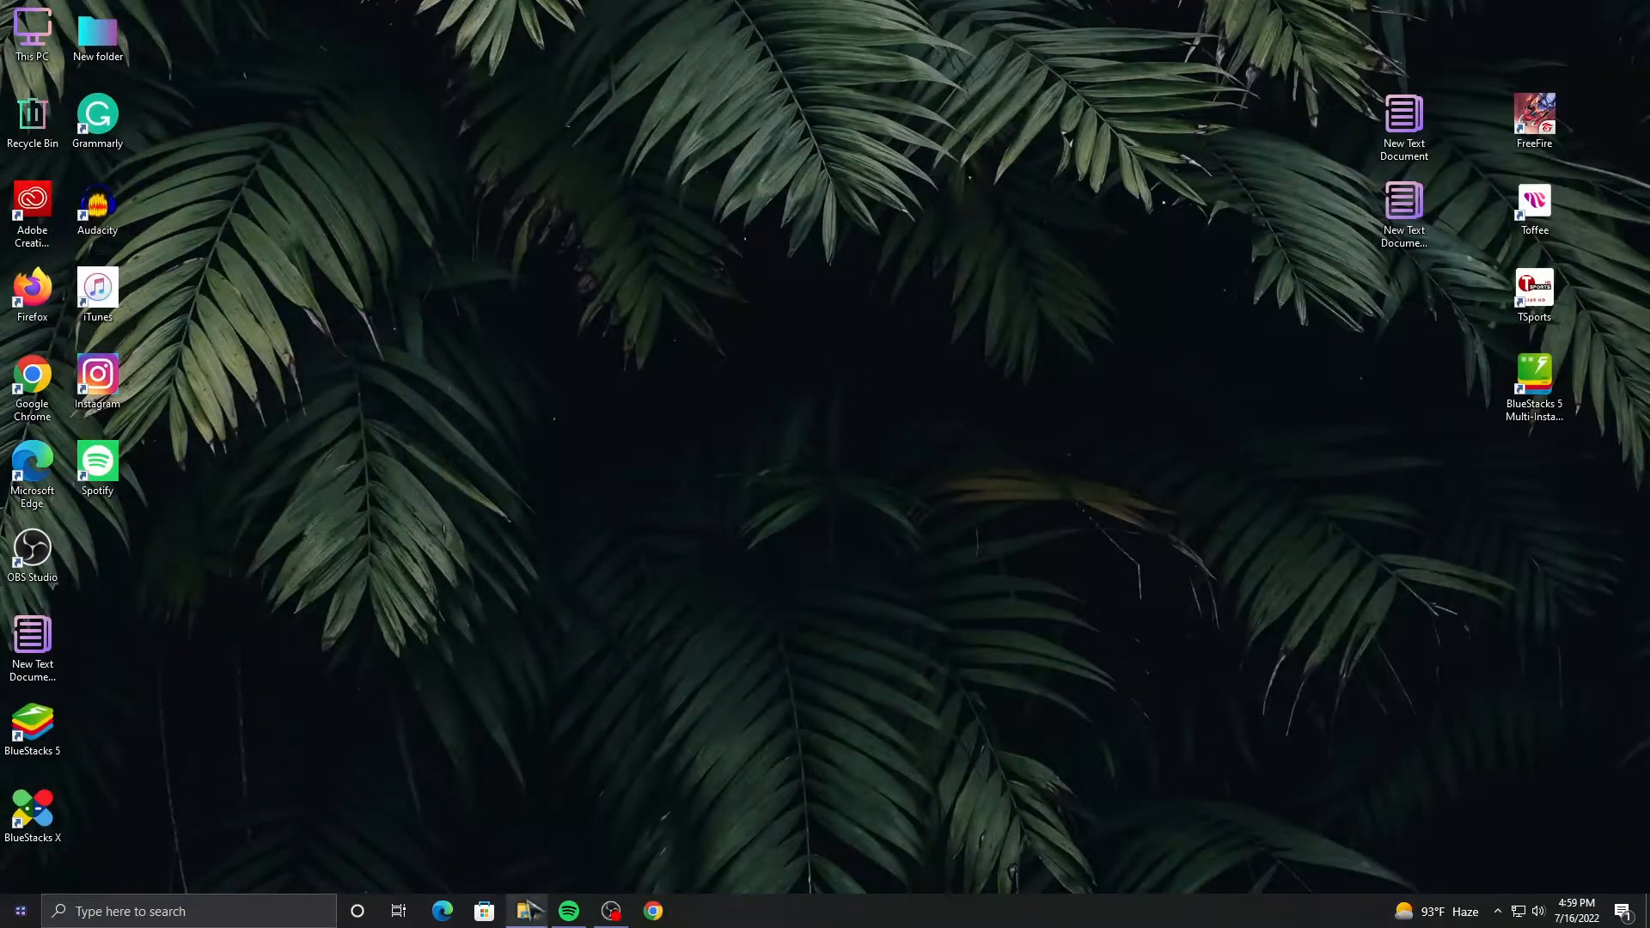
Step: Set the wallpaperflare.com_wallpaper image from the extracted theme folder as the desktop background, minimize the folder and refresh the desktop
{"action": "left_click", "coordinate": [526, 911]}
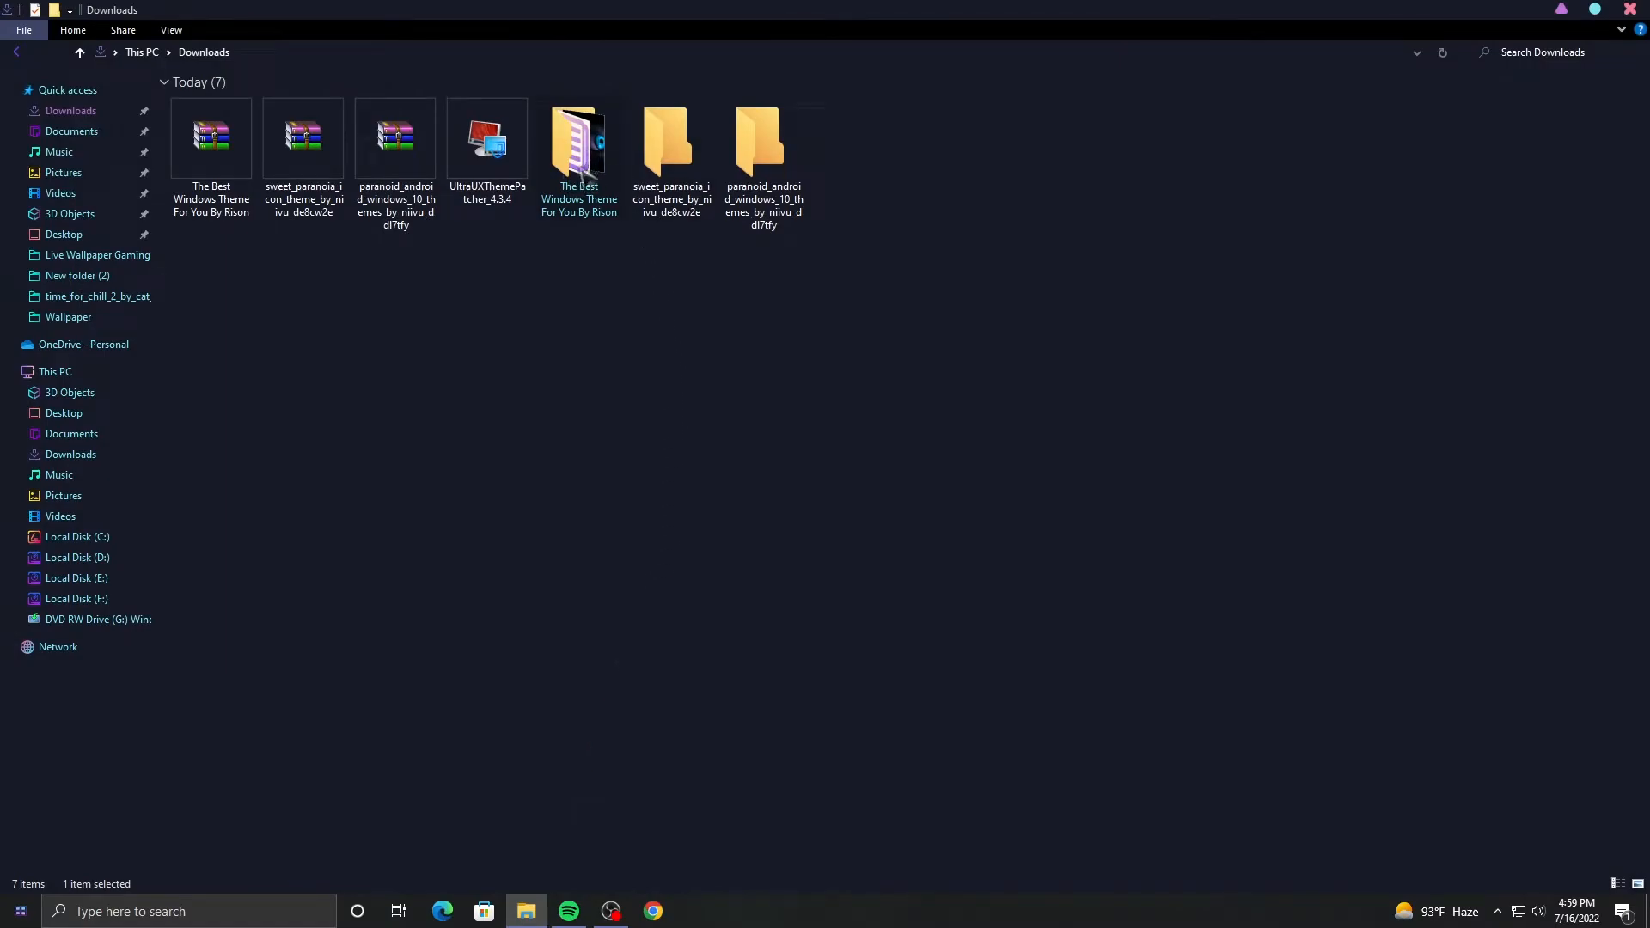
{"action": "double_click", "coordinate": [590, 181]}
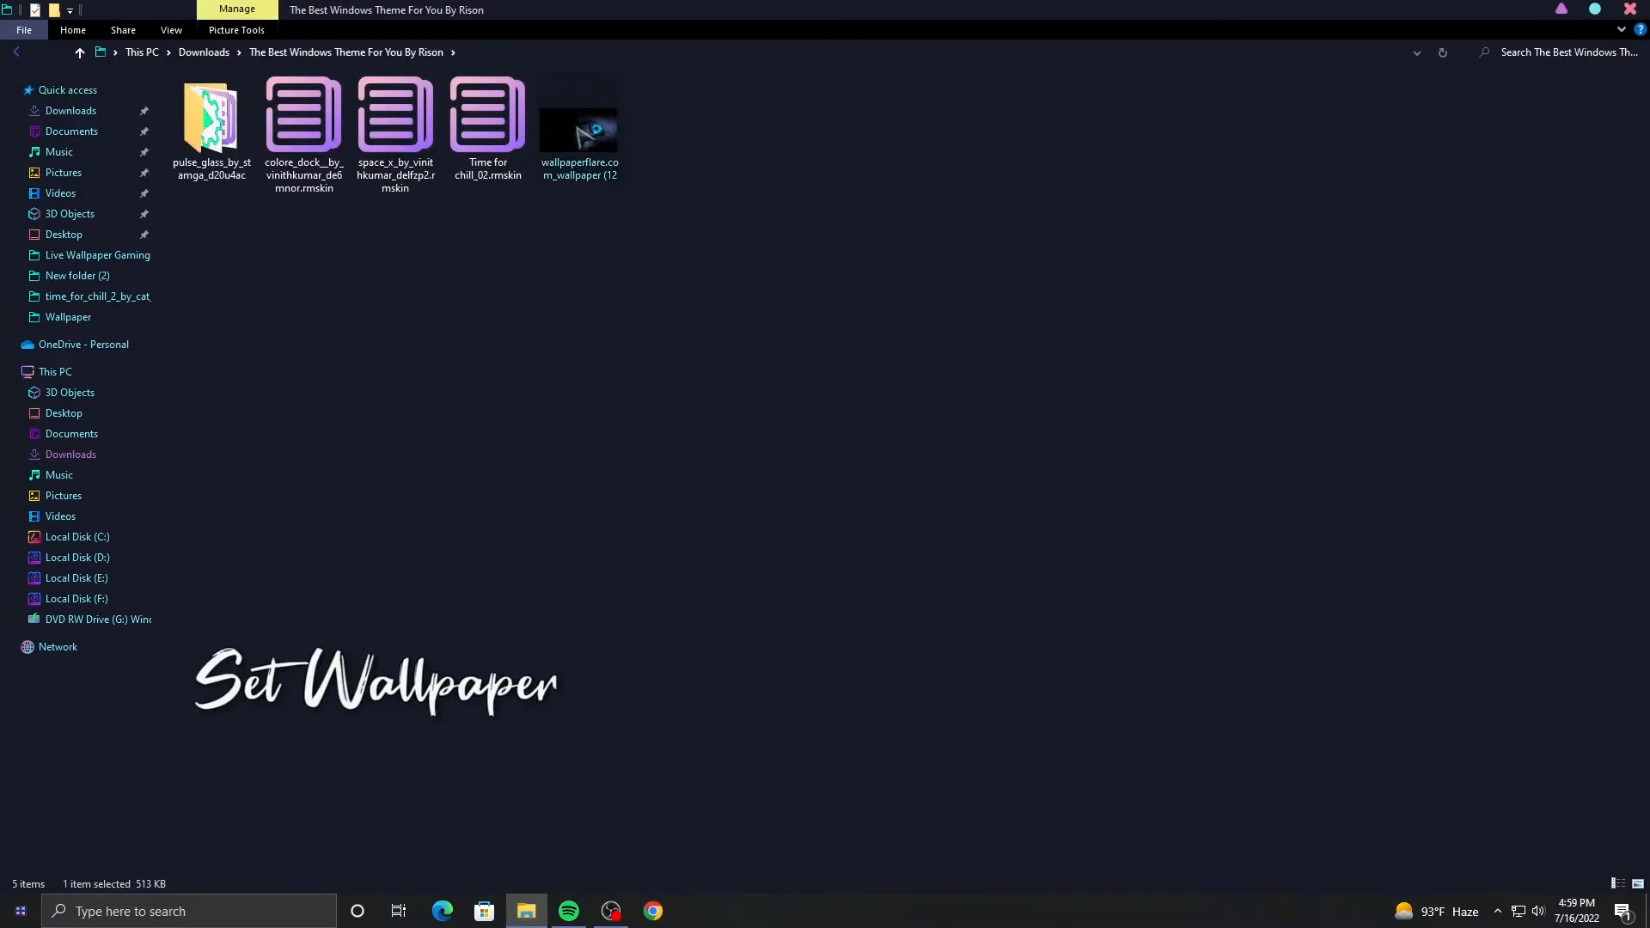
{"action": "right_click", "coordinate": [601, 133]}
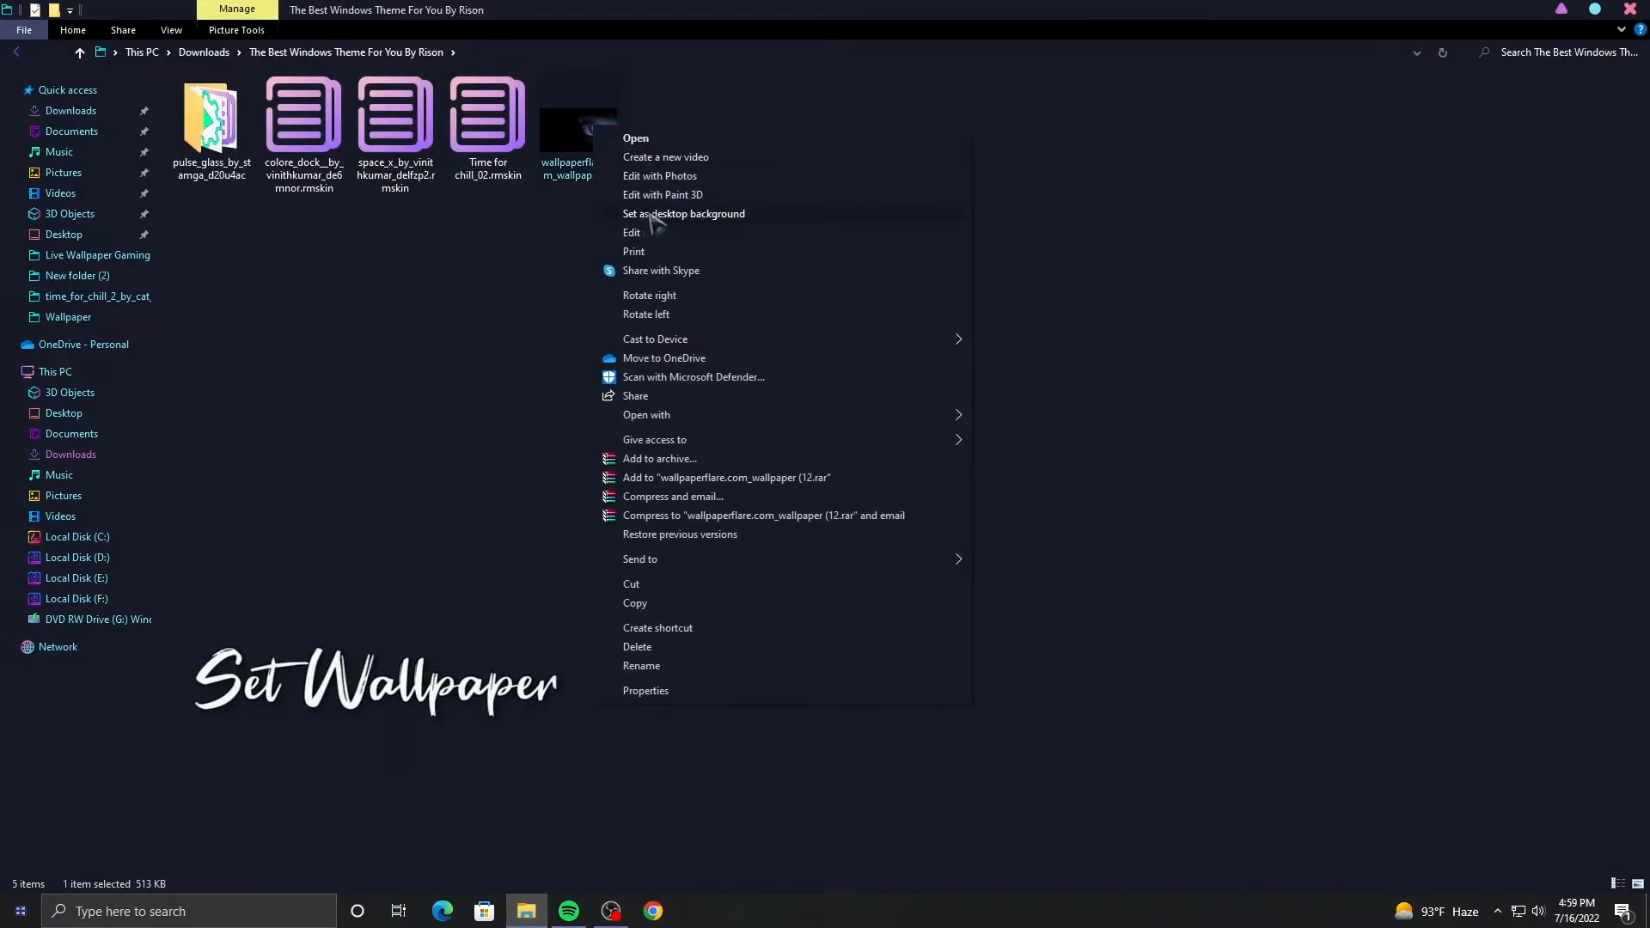
{"action": "left_click", "coordinate": [678, 214]}
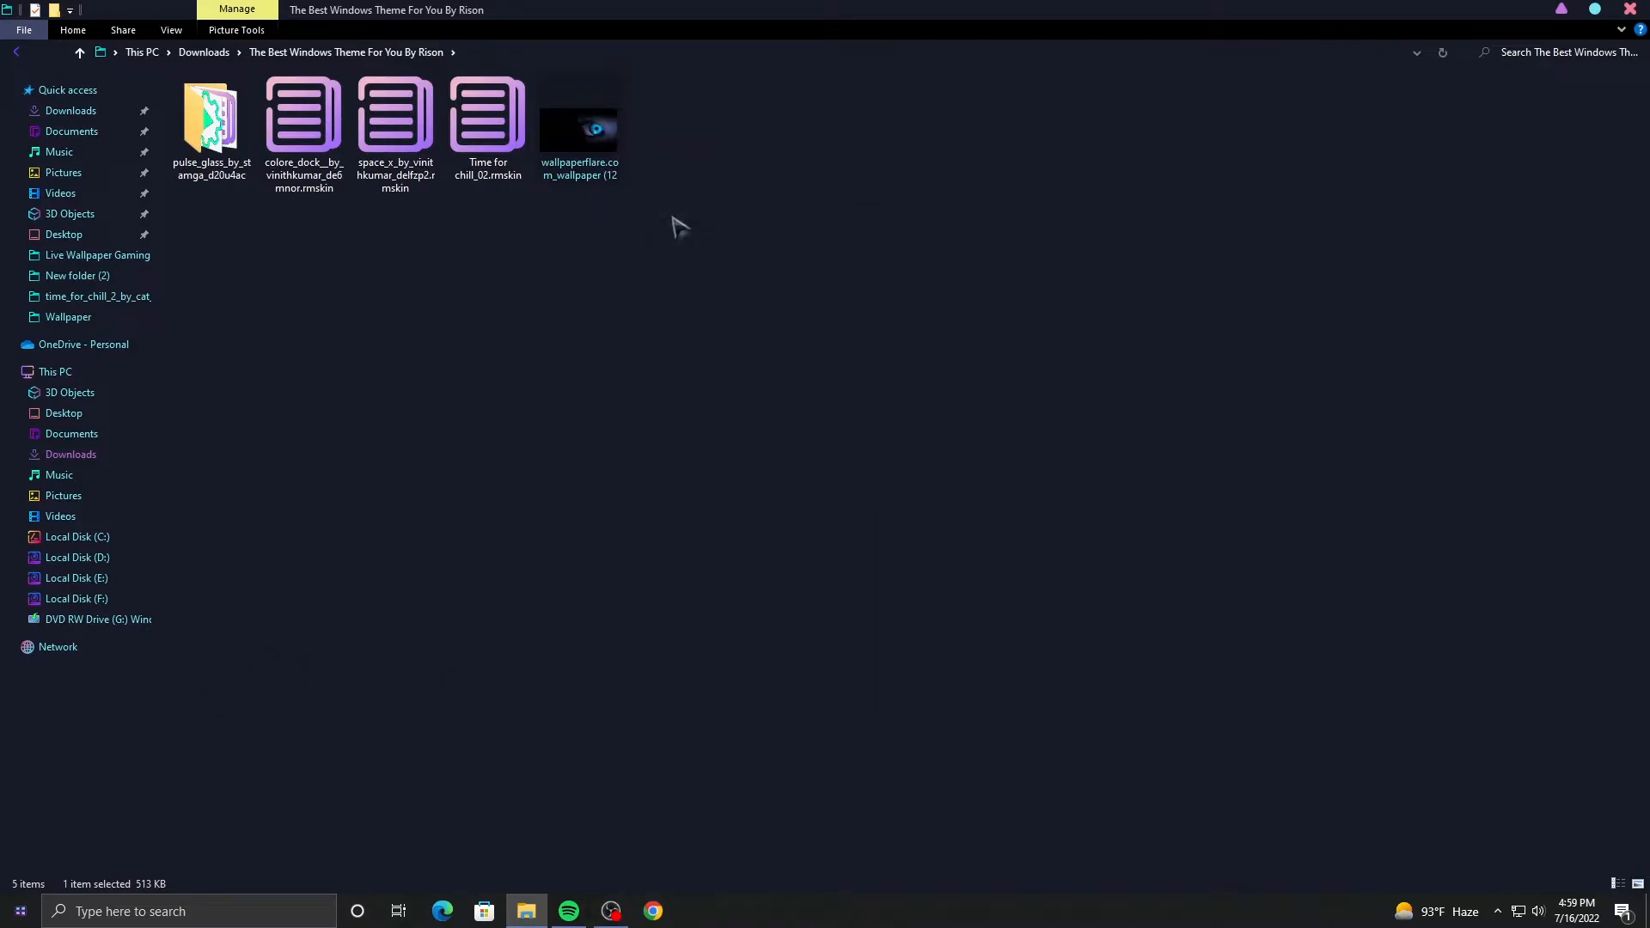
{"action": "left_click", "coordinate": [1561, 10]}
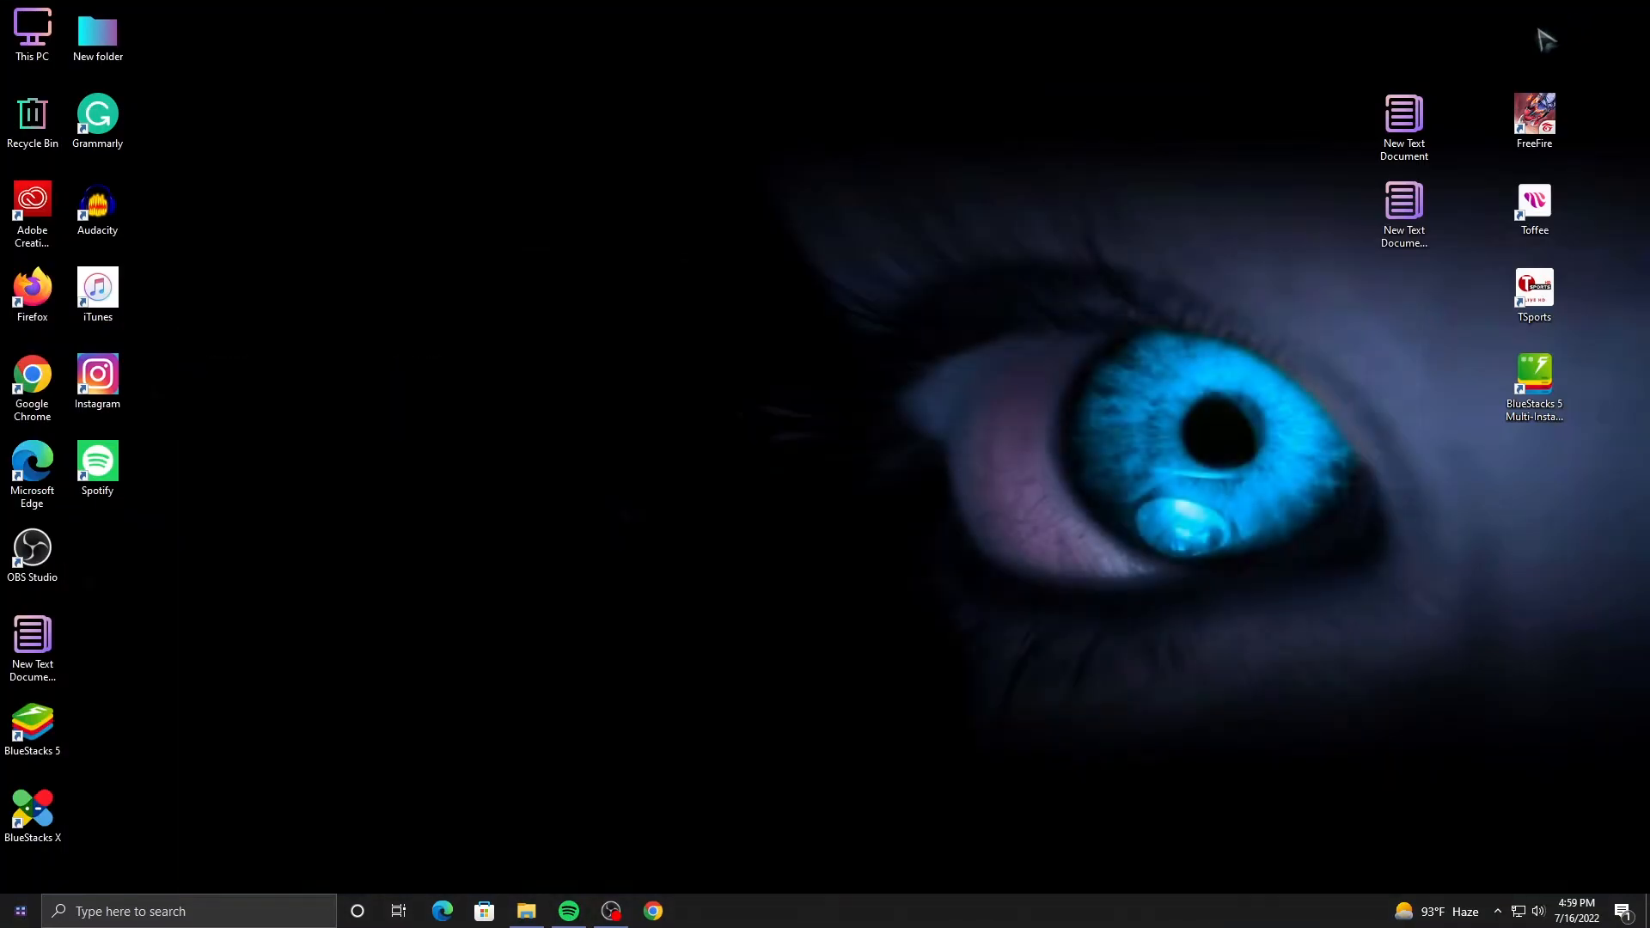
{"action": "right_click", "coordinate": [723, 365]}
{"action": "left_click", "coordinate": [777, 413]}
Step: Hide all the desktop icons
{"action": "right_click", "coordinate": [728, 342]}
{"action": "mouse_move", "coordinate": [850, 354]}
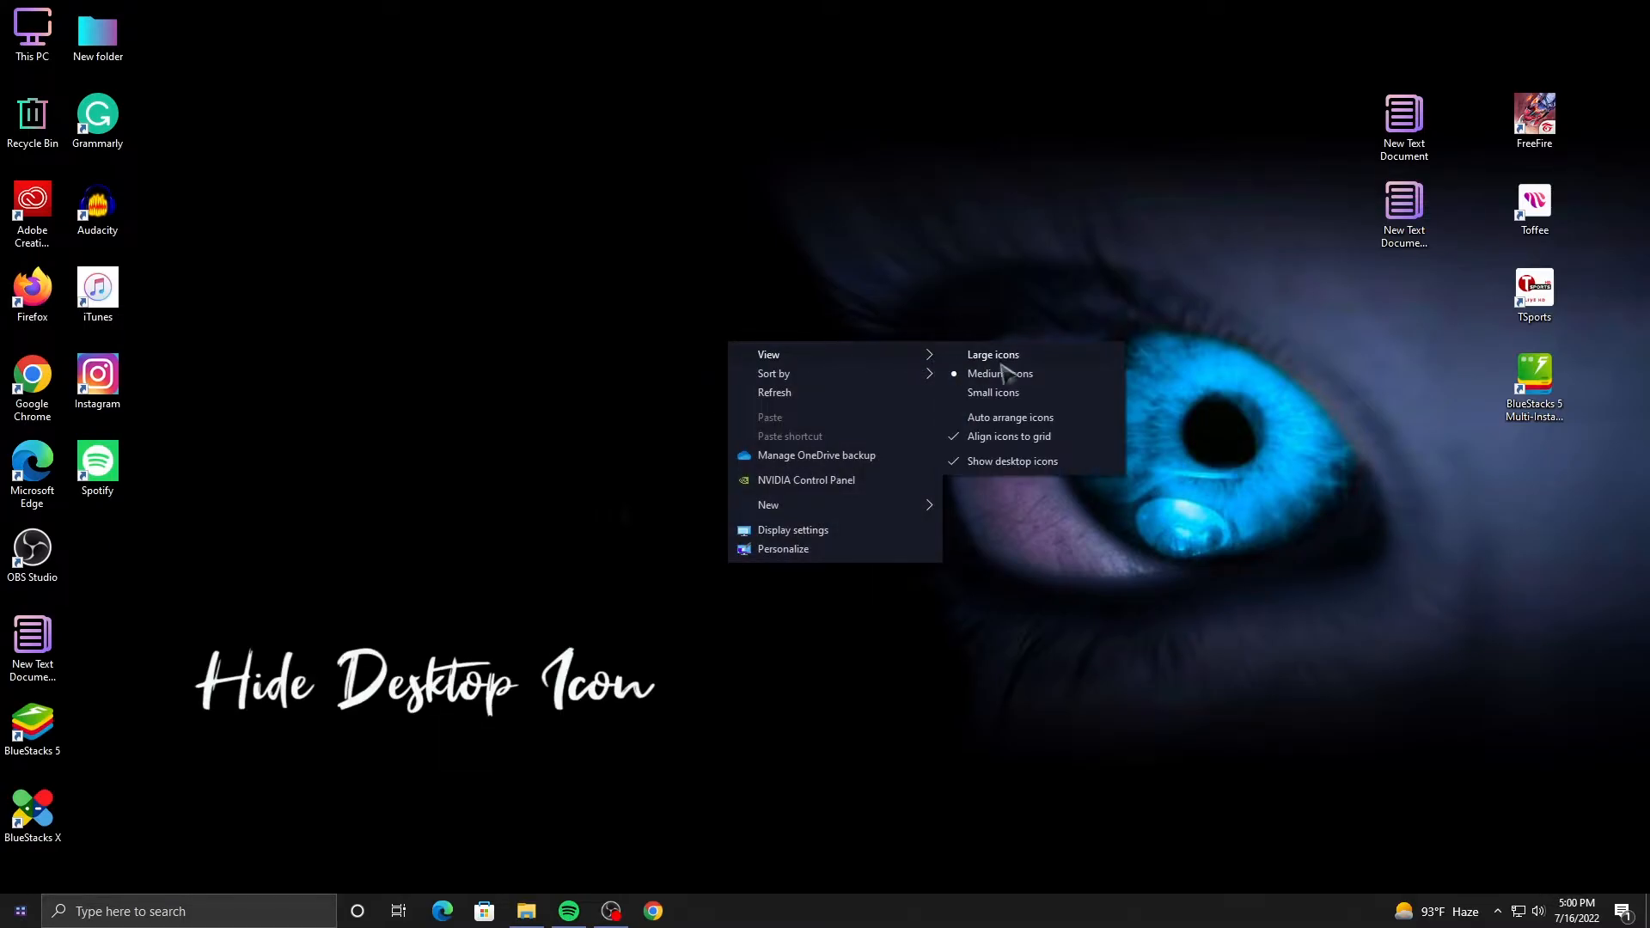
{"action": "left_click", "coordinate": [1026, 463]}
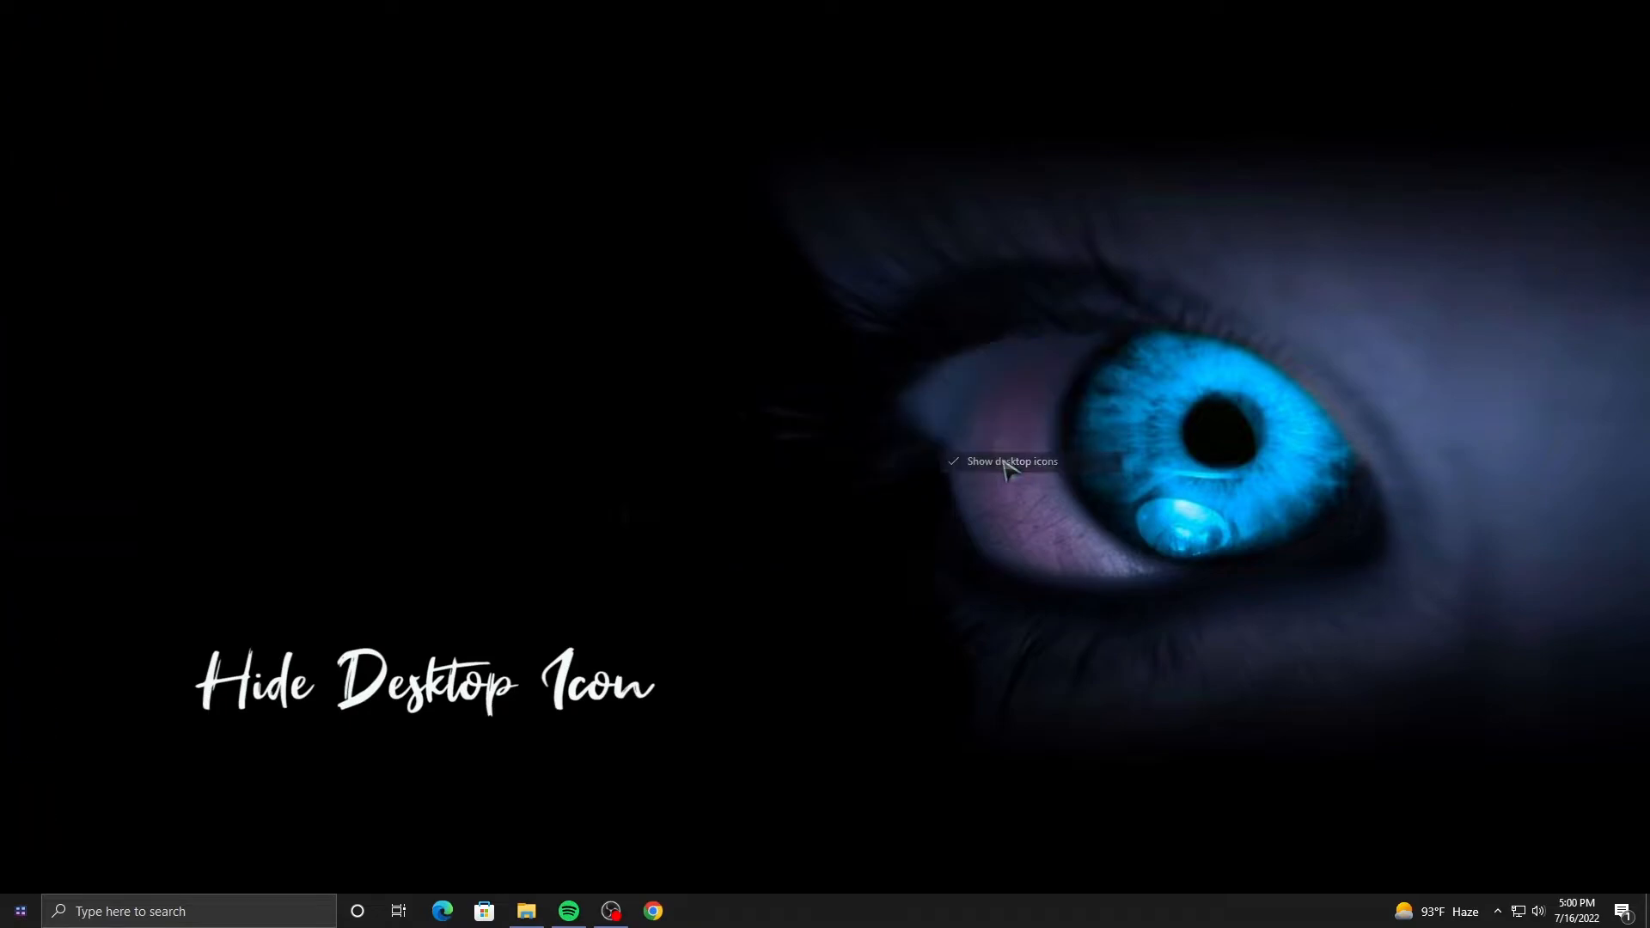
Step: Remove the Cortana and Task View buttons from the taskbar
{"action": "right_click", "coordinate": [1084, 918]}
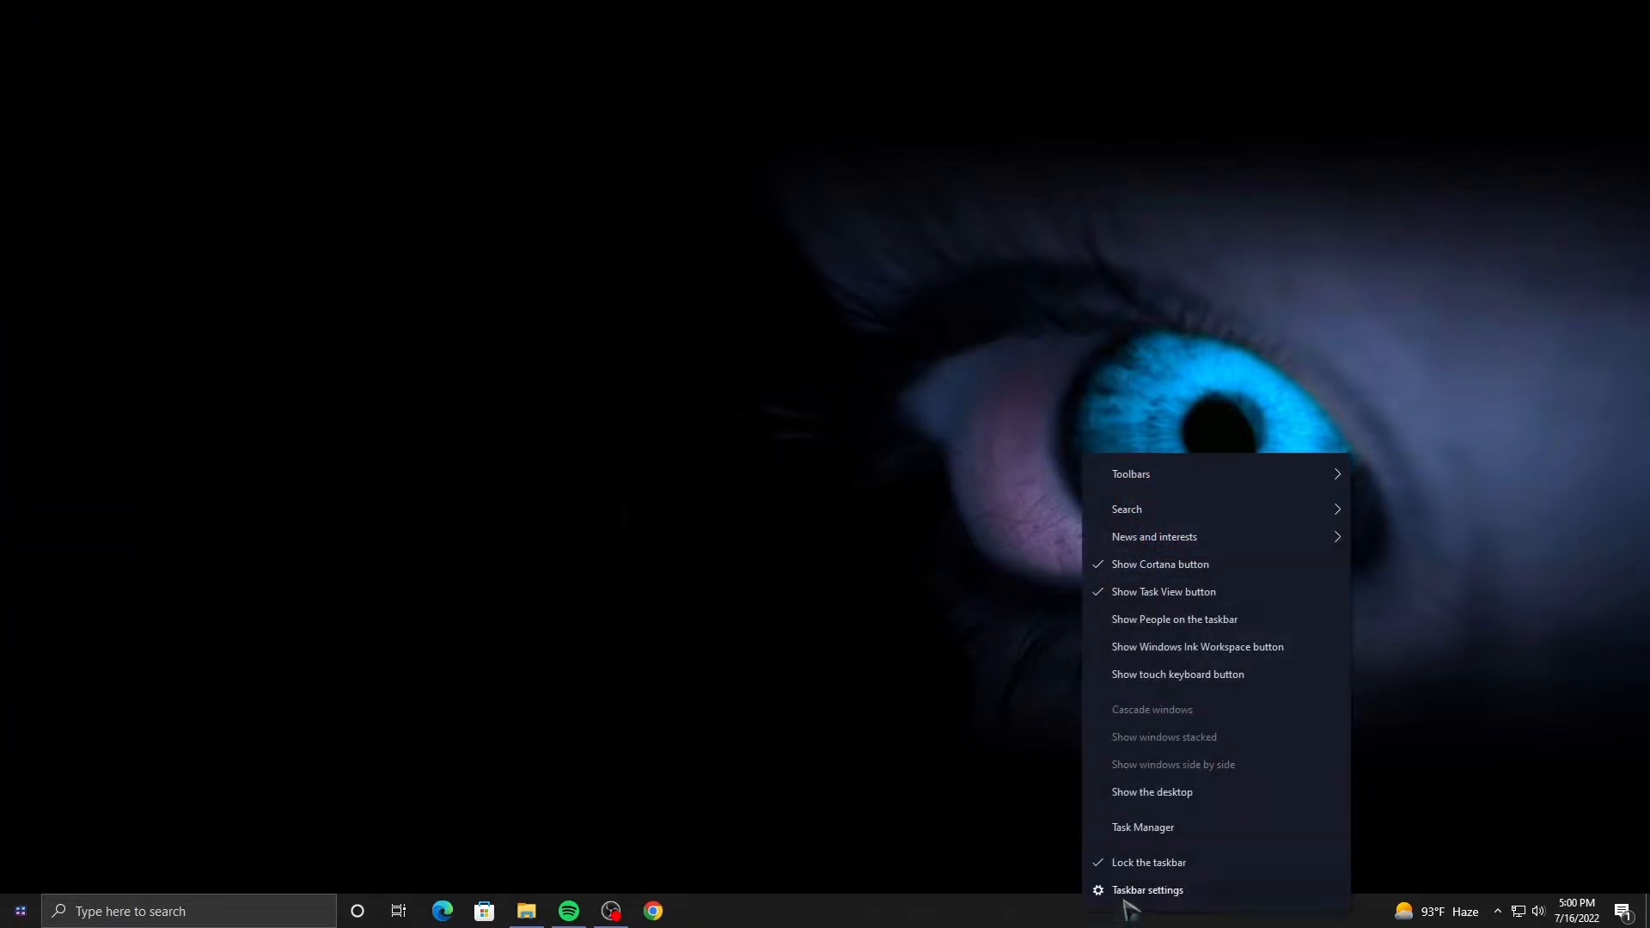
{"action": "left_click", "coordinate": [1143, 574]}
{"action": "right_click", "coordinate": [1111, 918]}
{"action": "left_click", "coordinate": [1162, 599]}
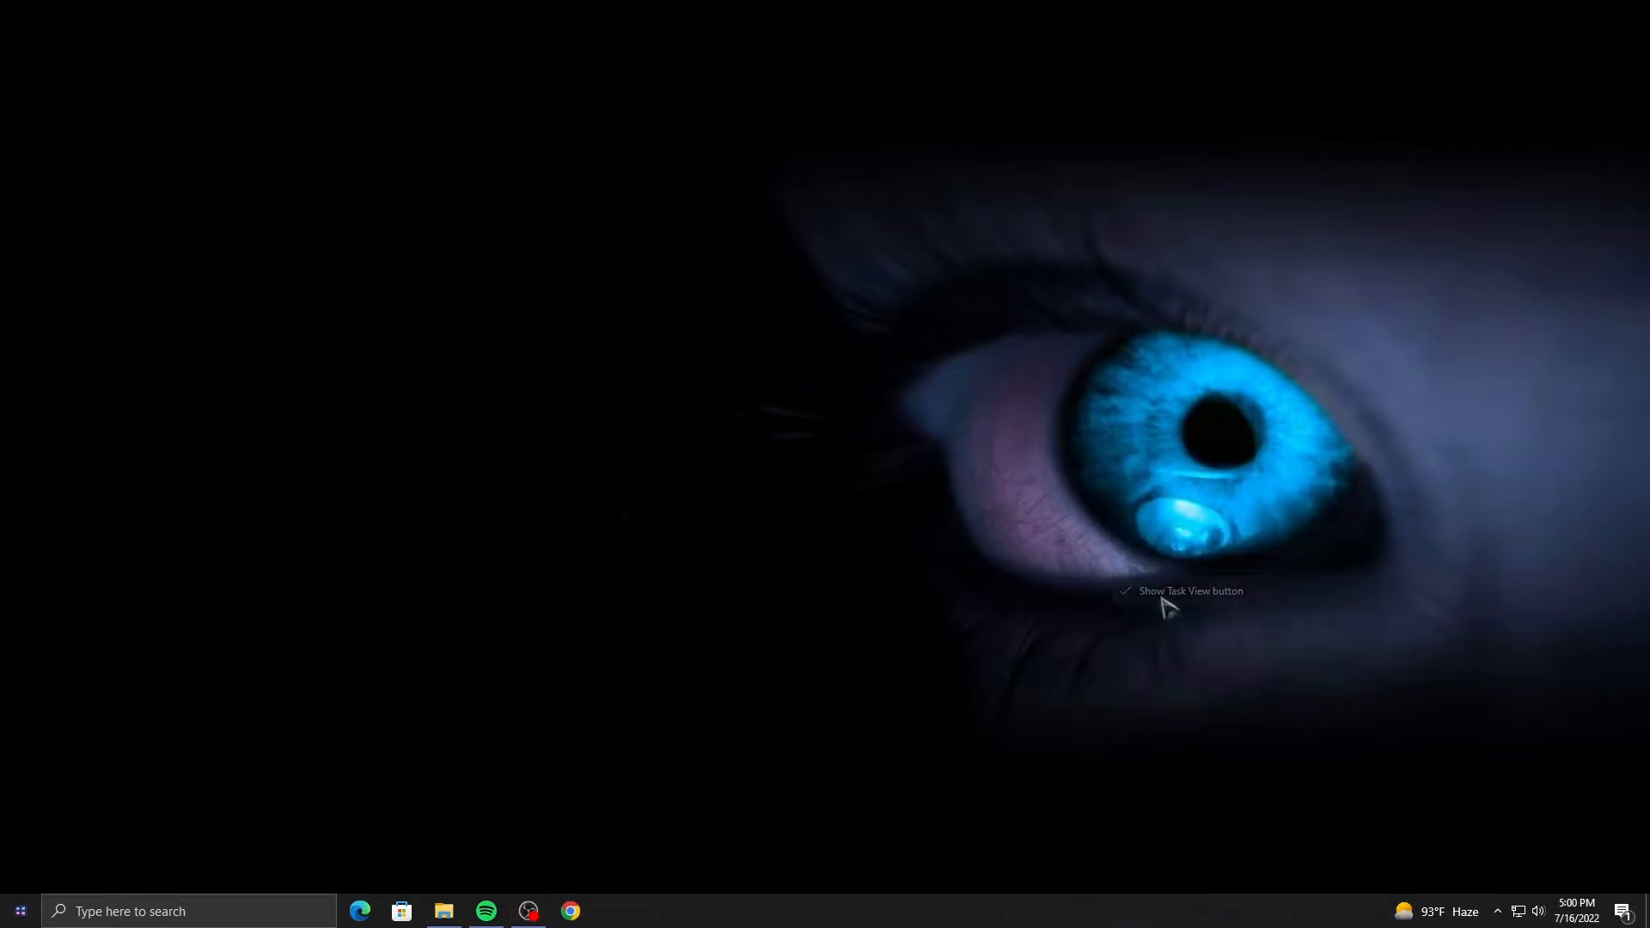
Step: Add the Links toolbar to the taskbar and unlock the taskbar
{"action": "right_click", "coordinate": [1124, 916]}
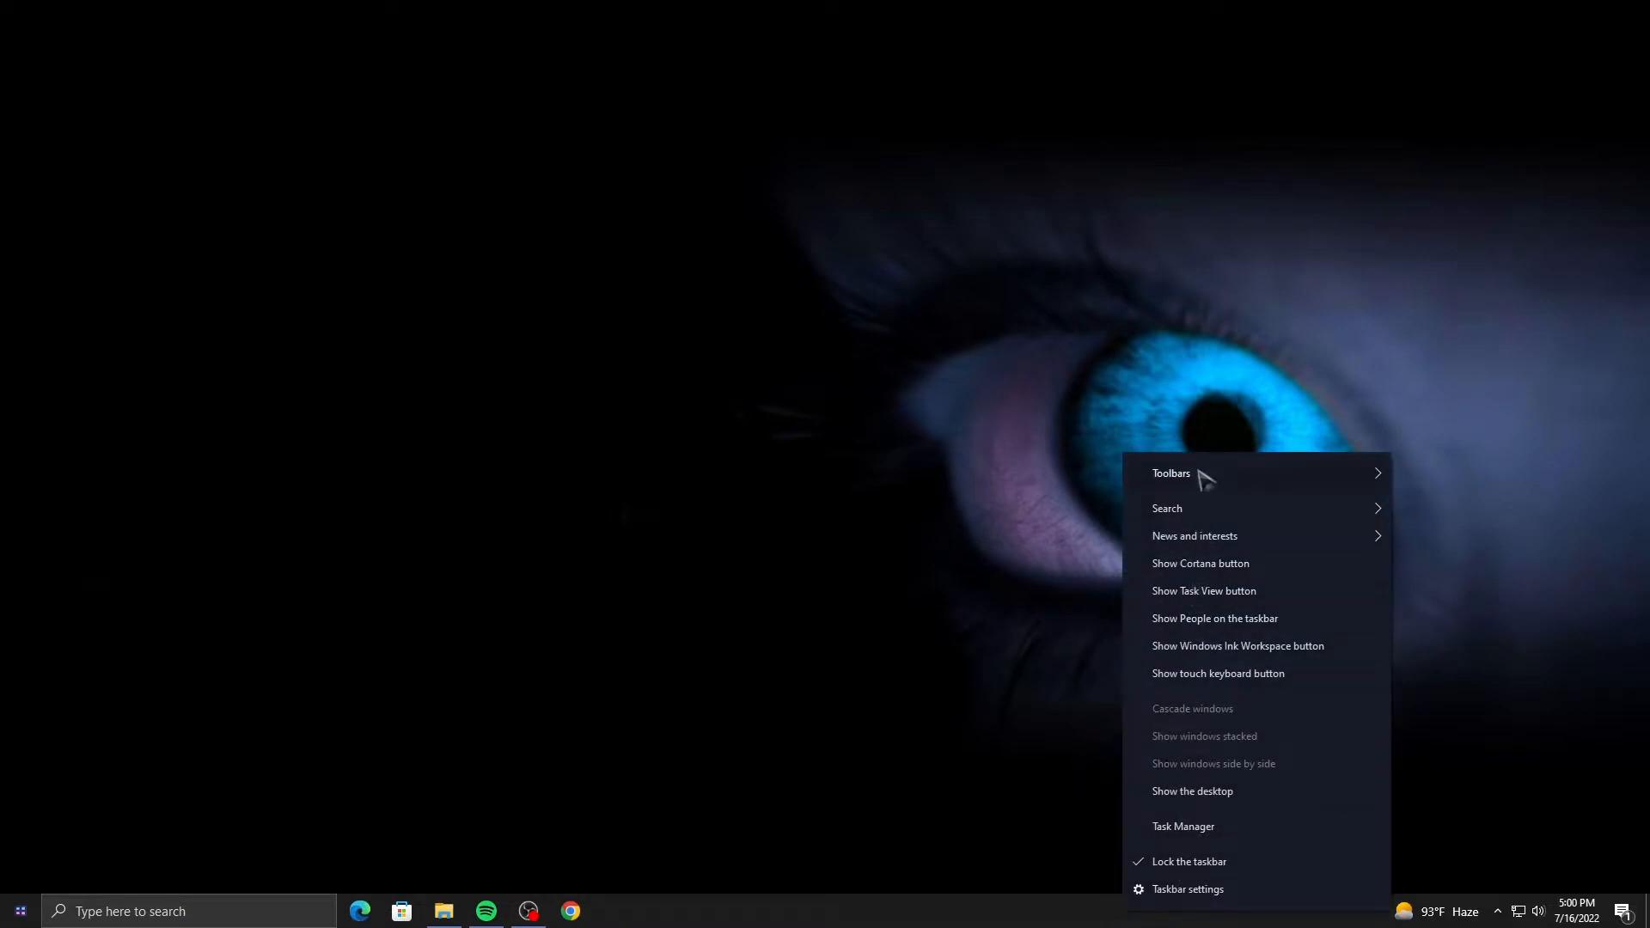
{"action": "mouse_move", "coordinate": [1284, 473]}
{"action": "left_click", "coordinate": [1422, 501]}
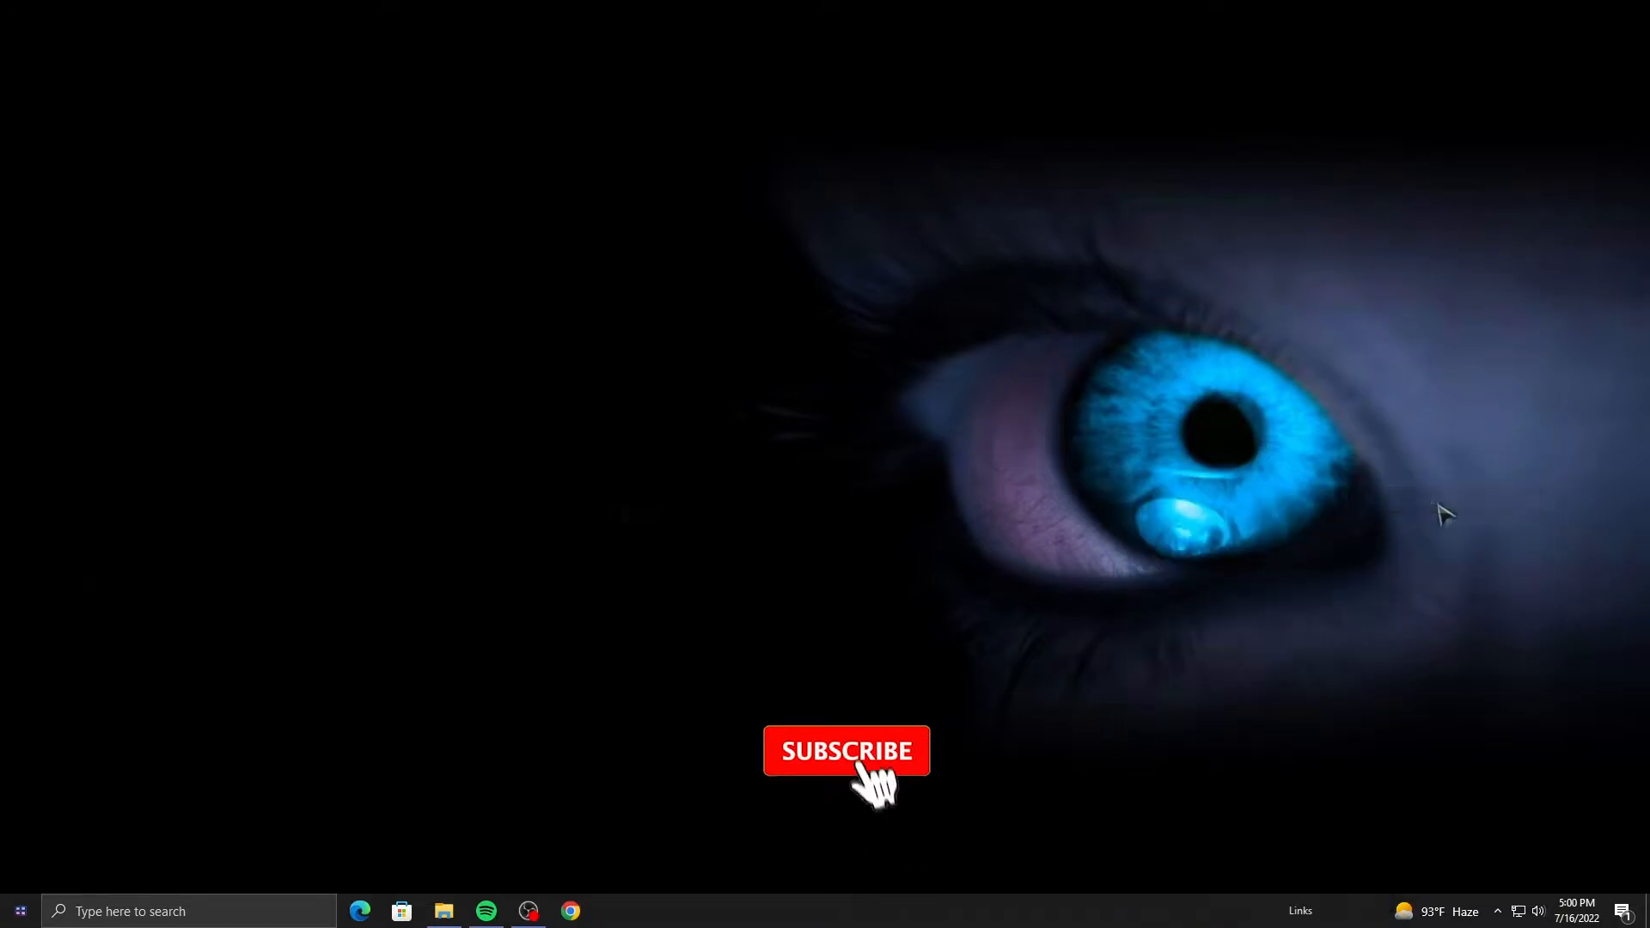
{"action": "right_click", "coordinate": [1204, 904]}
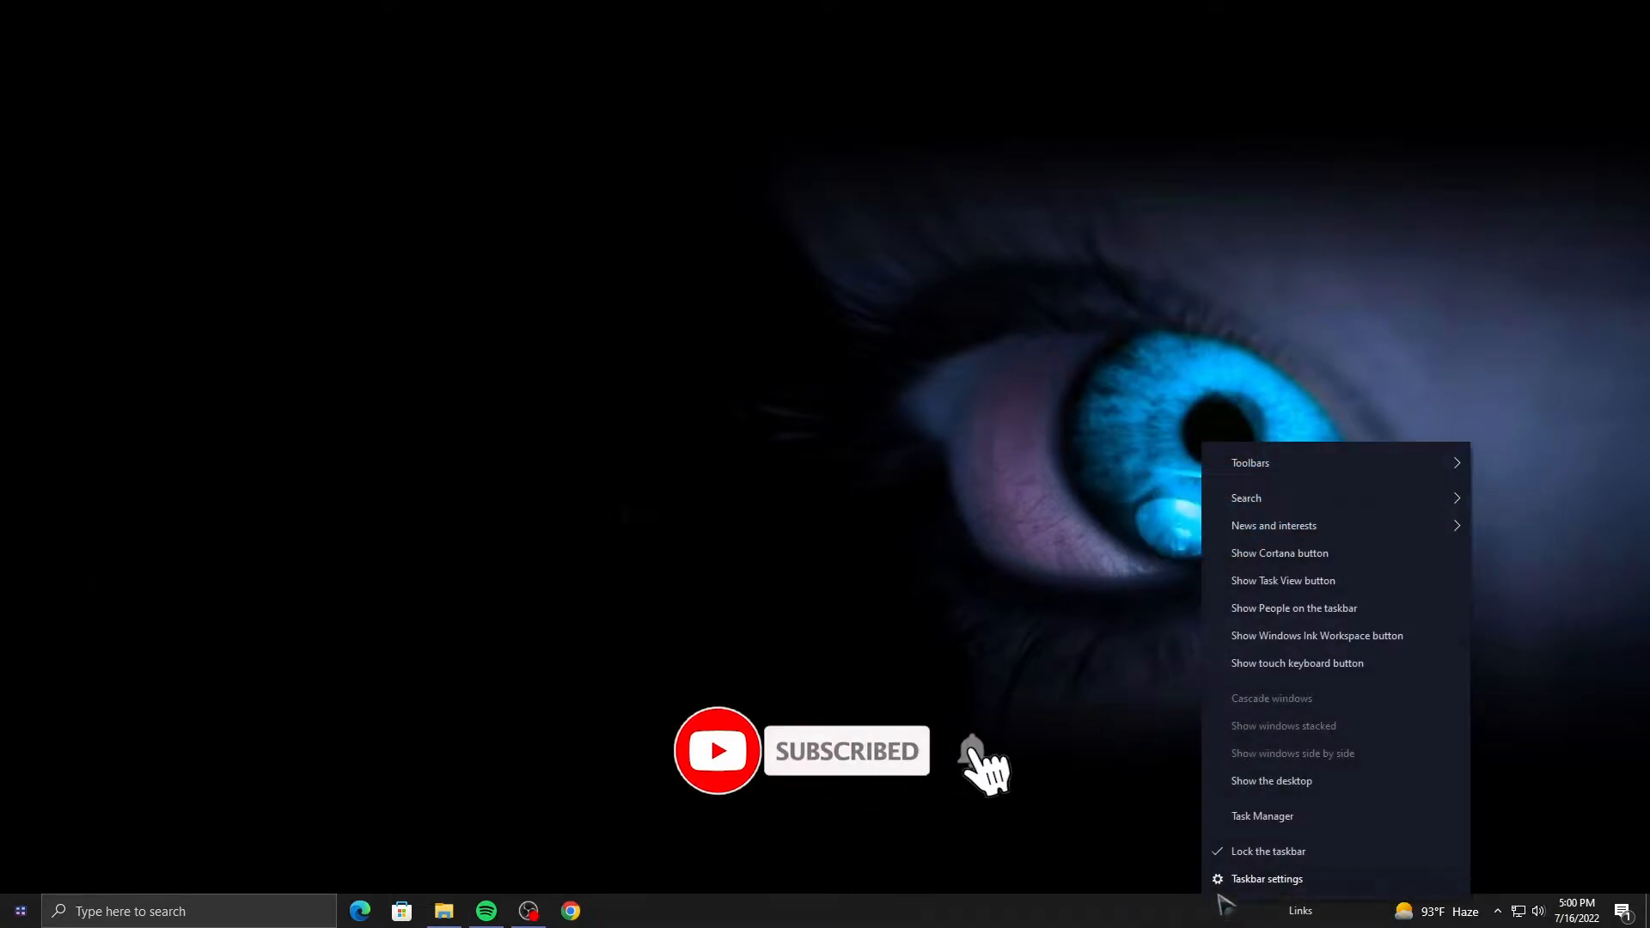
{"action": "left_click", "coordinate": [1241, 849]}
Step: Replace the taskbar search box with the search icon
{"action": "right_click", "coordinate": [1177, 917]}
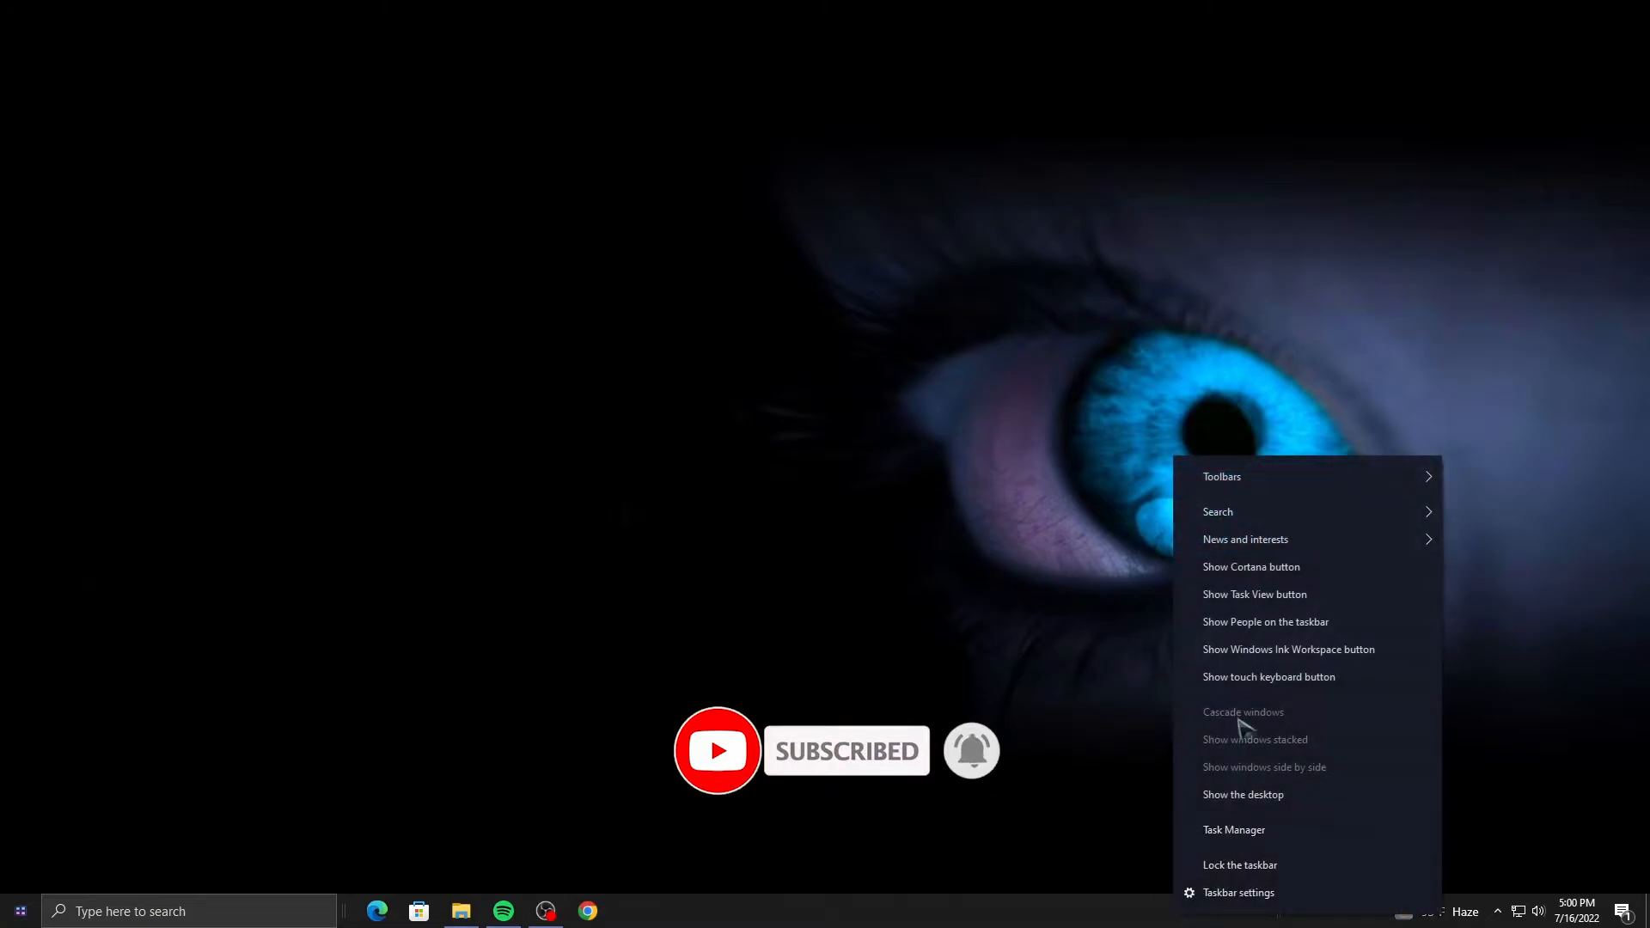
{"action": "mouse_move", "coordinate": [1255, 521]}
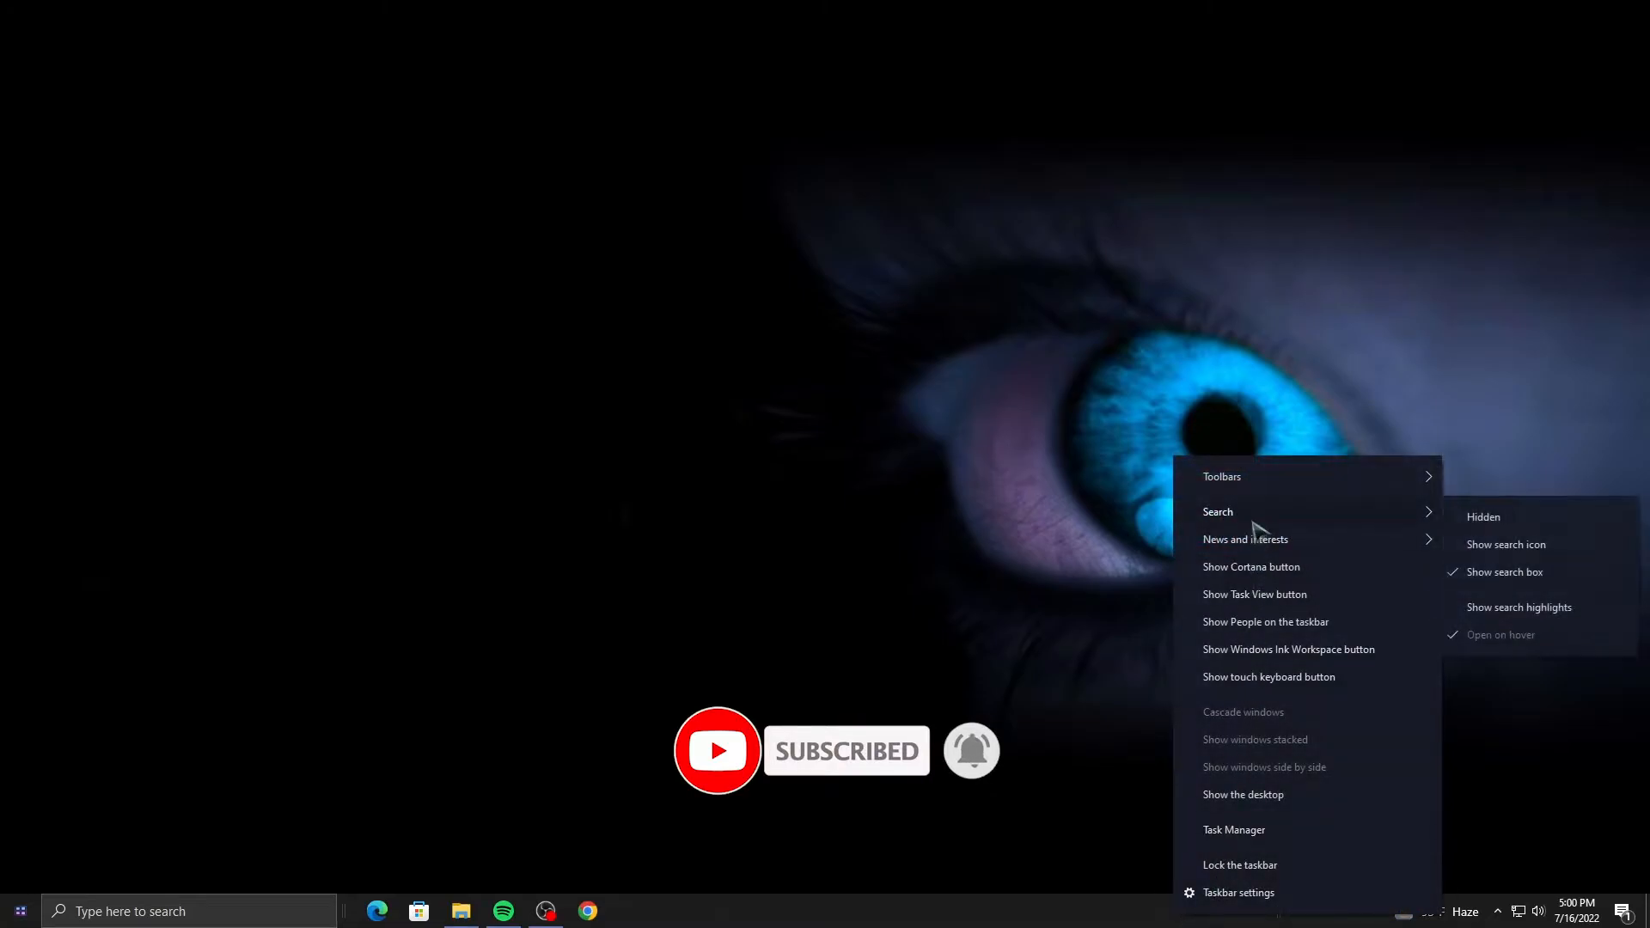
{"action": "left_click", "coordinate": [1512, 547]}
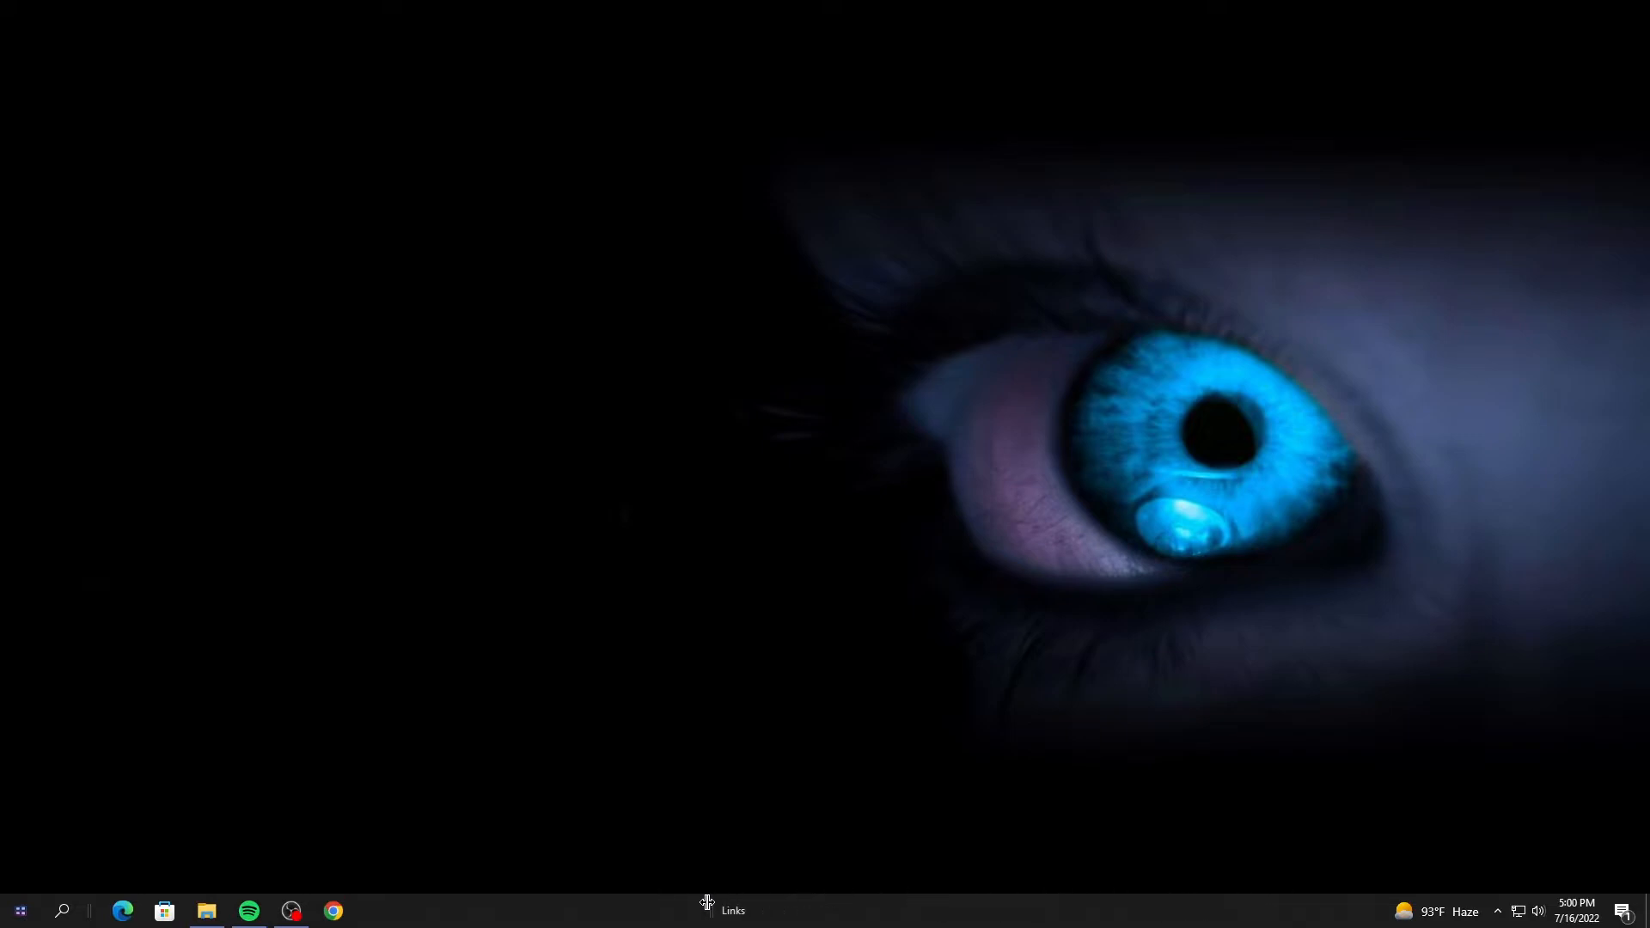
Step: Place the Links toolbar ahead of the taskbar app icons, center those icons and lock the taskbar
{"action": "left_click_drag", "start_coordinate": [486, 901], "coordinate": [90, 908]}
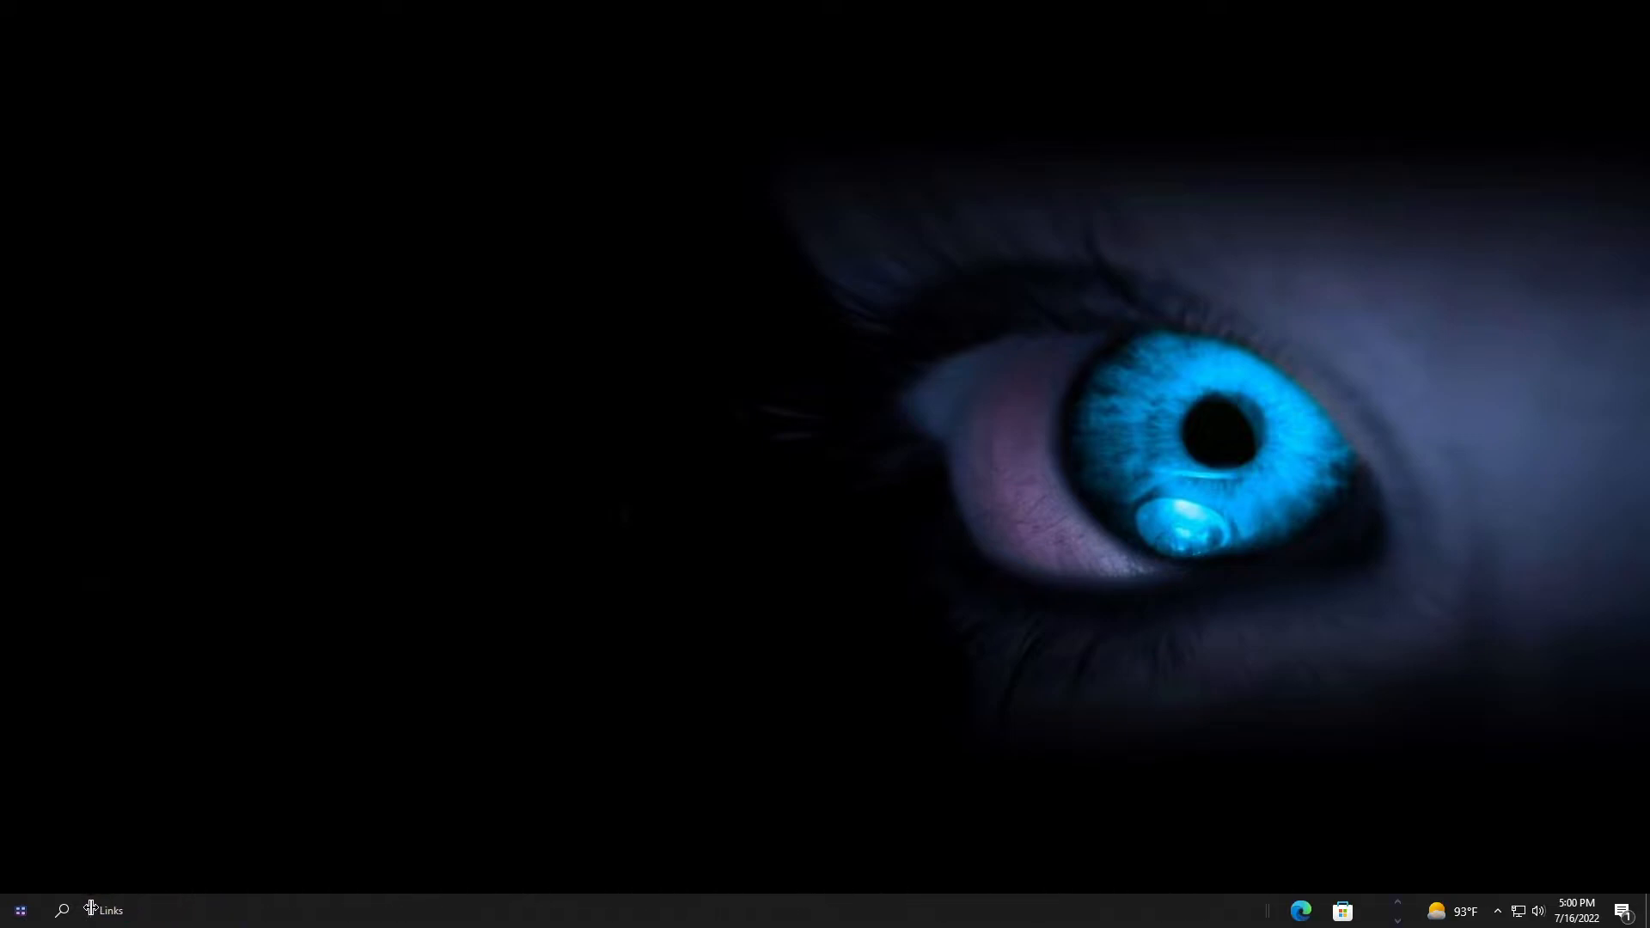
{"action": "left_click_drag", "start_coordinate": [1264, 908], "coordinate": [709, 901]}
{"action": "right_click", "coordinate": [1106, 915]}
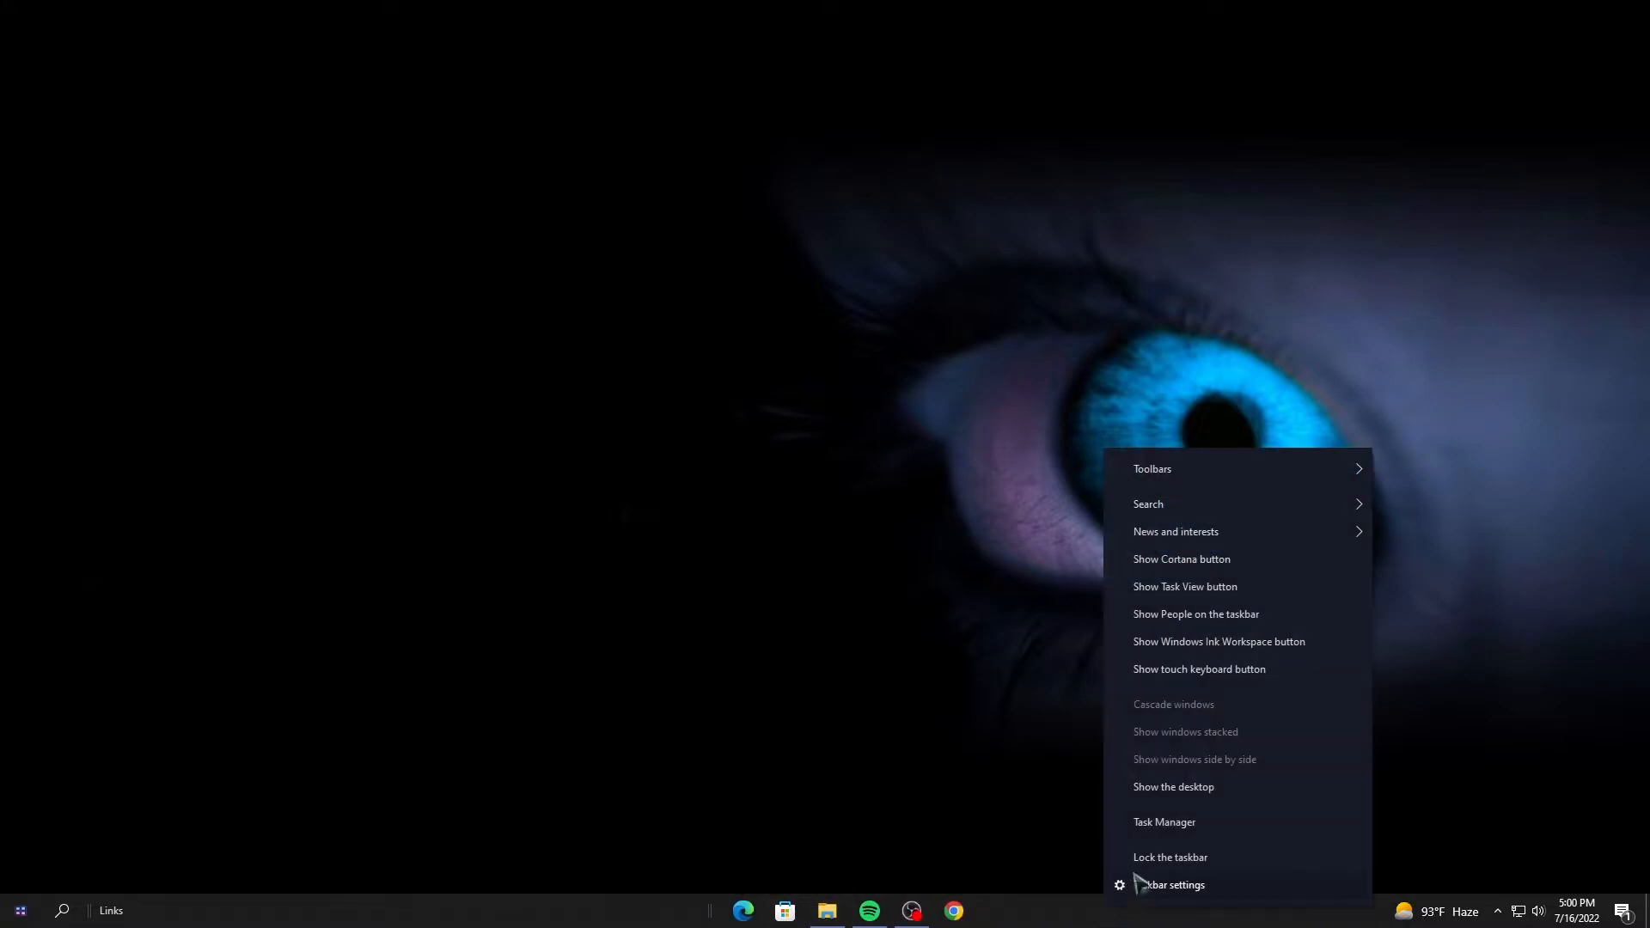
{"action": "left_click", "coordinate": [1146, 865]}
Step: Unlock the taskbar, fine-tune the centering of the app icons and lock it again, then refresh the desktop
{"action": "right_click", "coordinate": [1154, 909]}
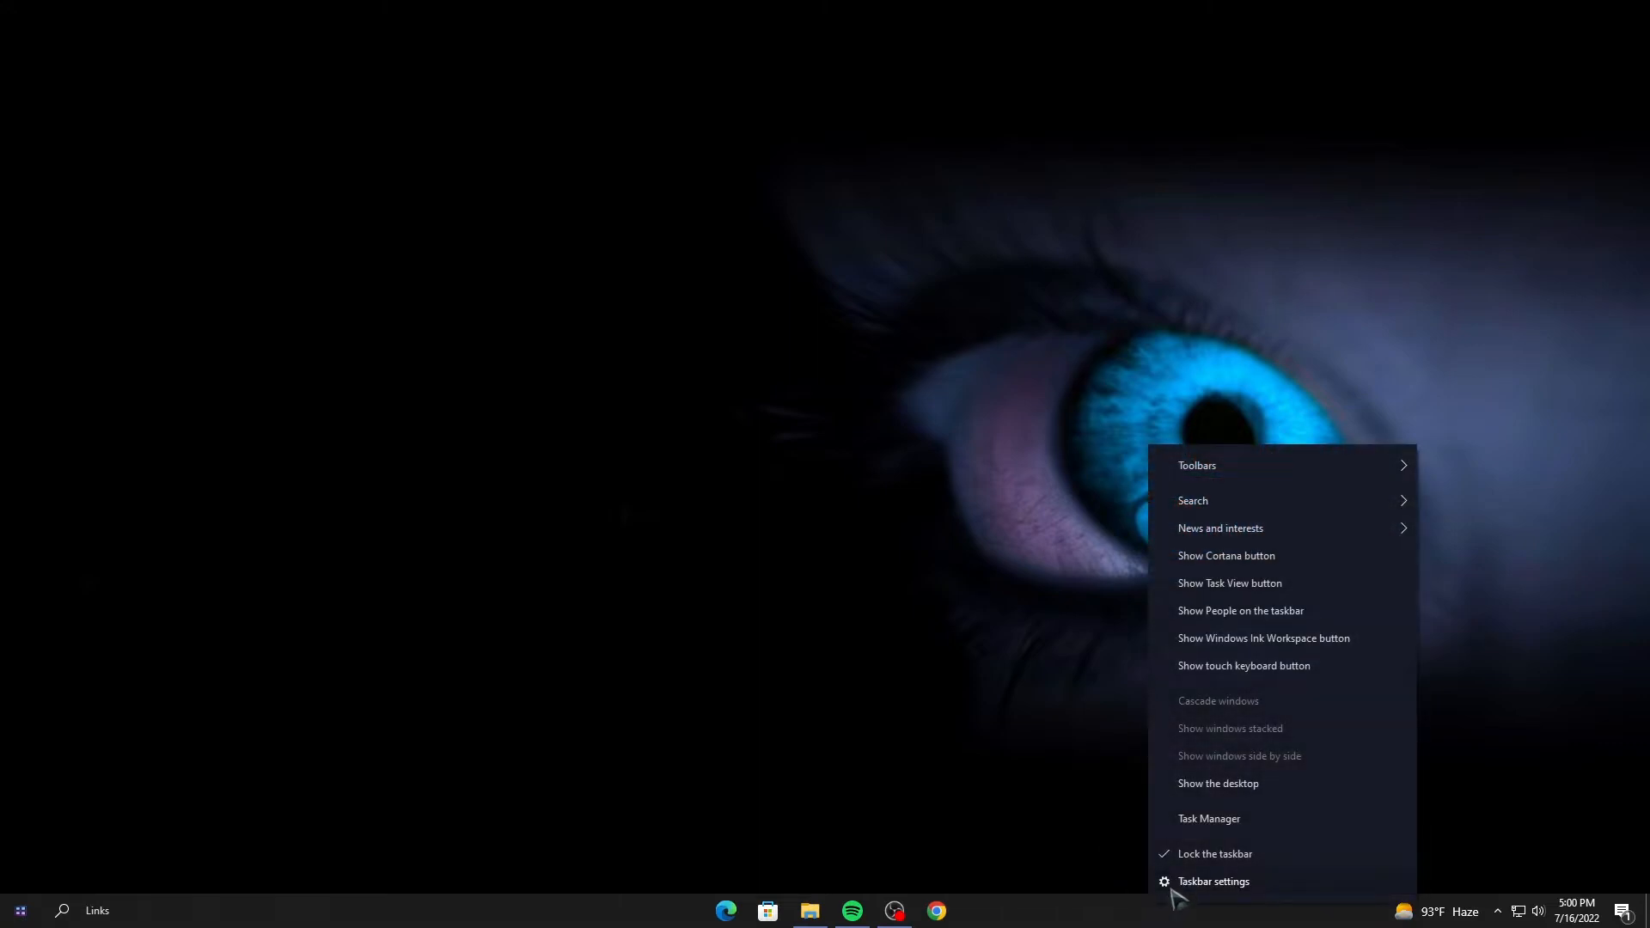
{"action": "left_click", "coordinate": [1177, 853]}
{"action": "left_click_drag", "start_coordinate": [706, 909], "coordinate": [693, 910]}
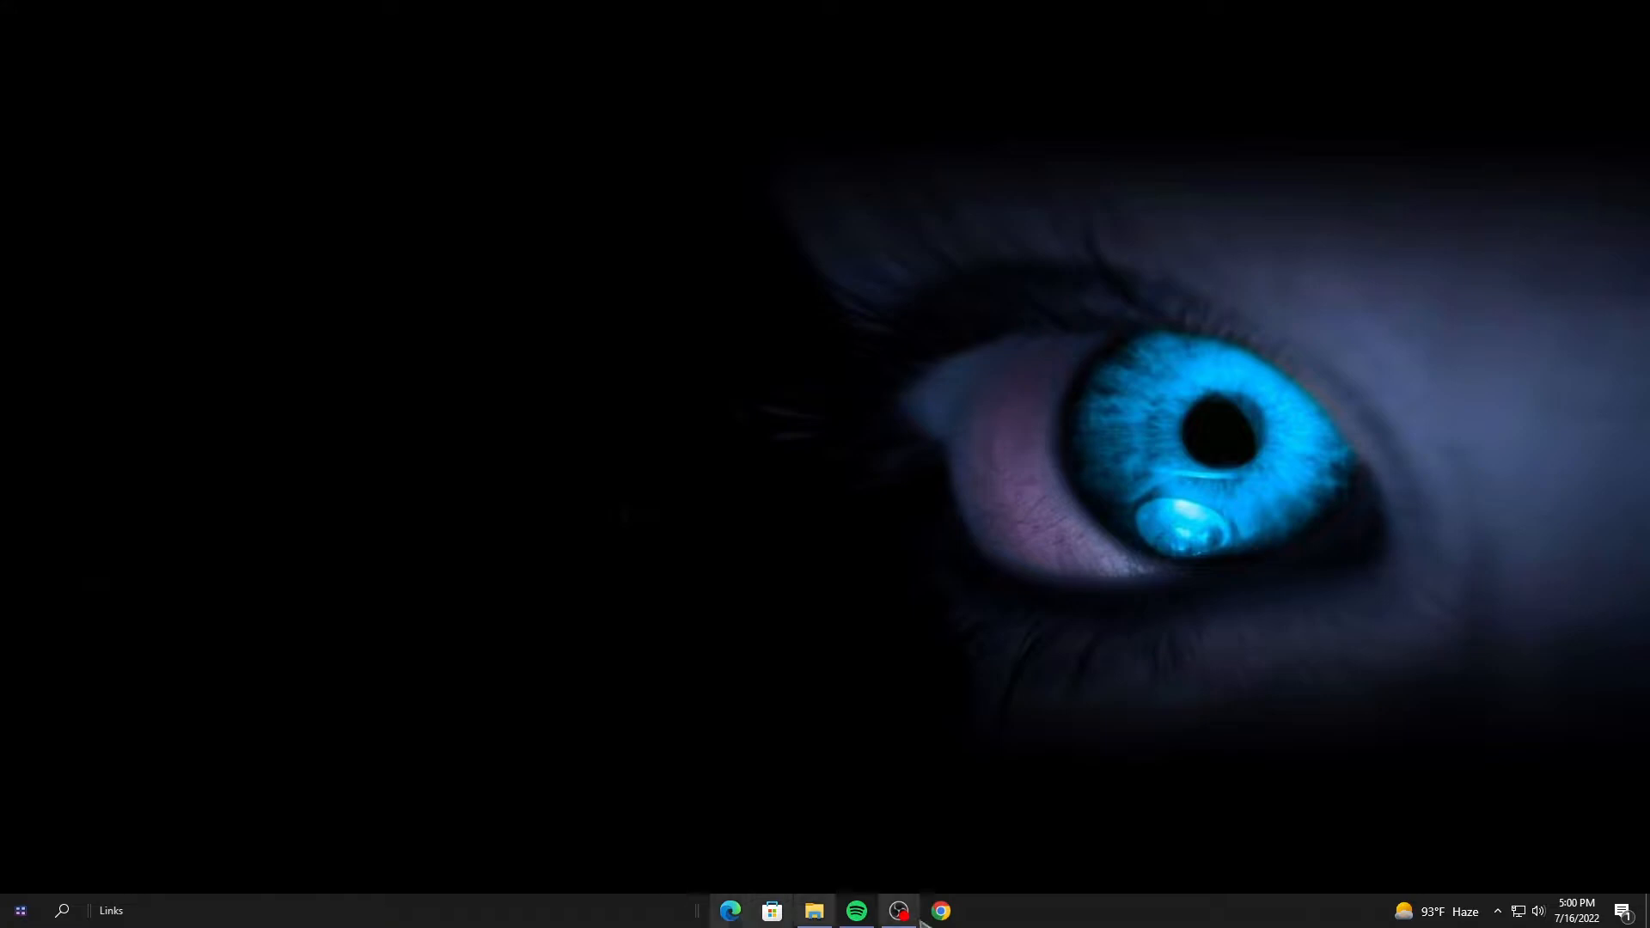
{"action": "right_click", "coordinate": [1066, 916]}
{"action": "left_click", "coordinate": [1094, 868]}
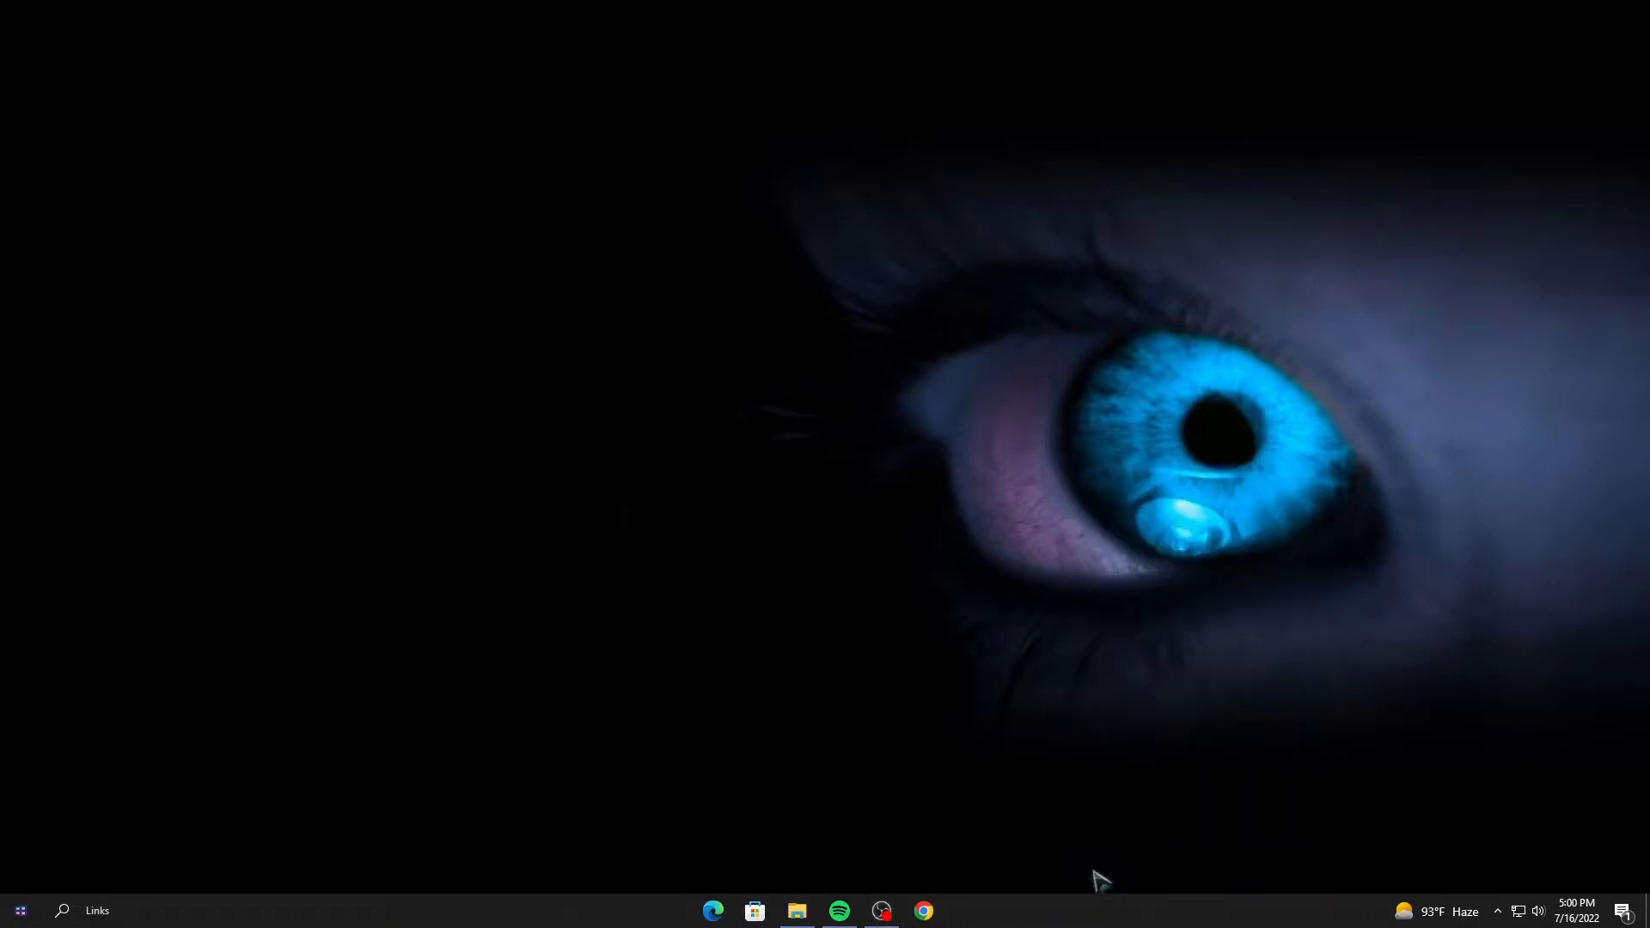
{"action": "right_click", "coordinate": [797, 341]}
{"action": "left_click", "coordinate": [841, 389]}
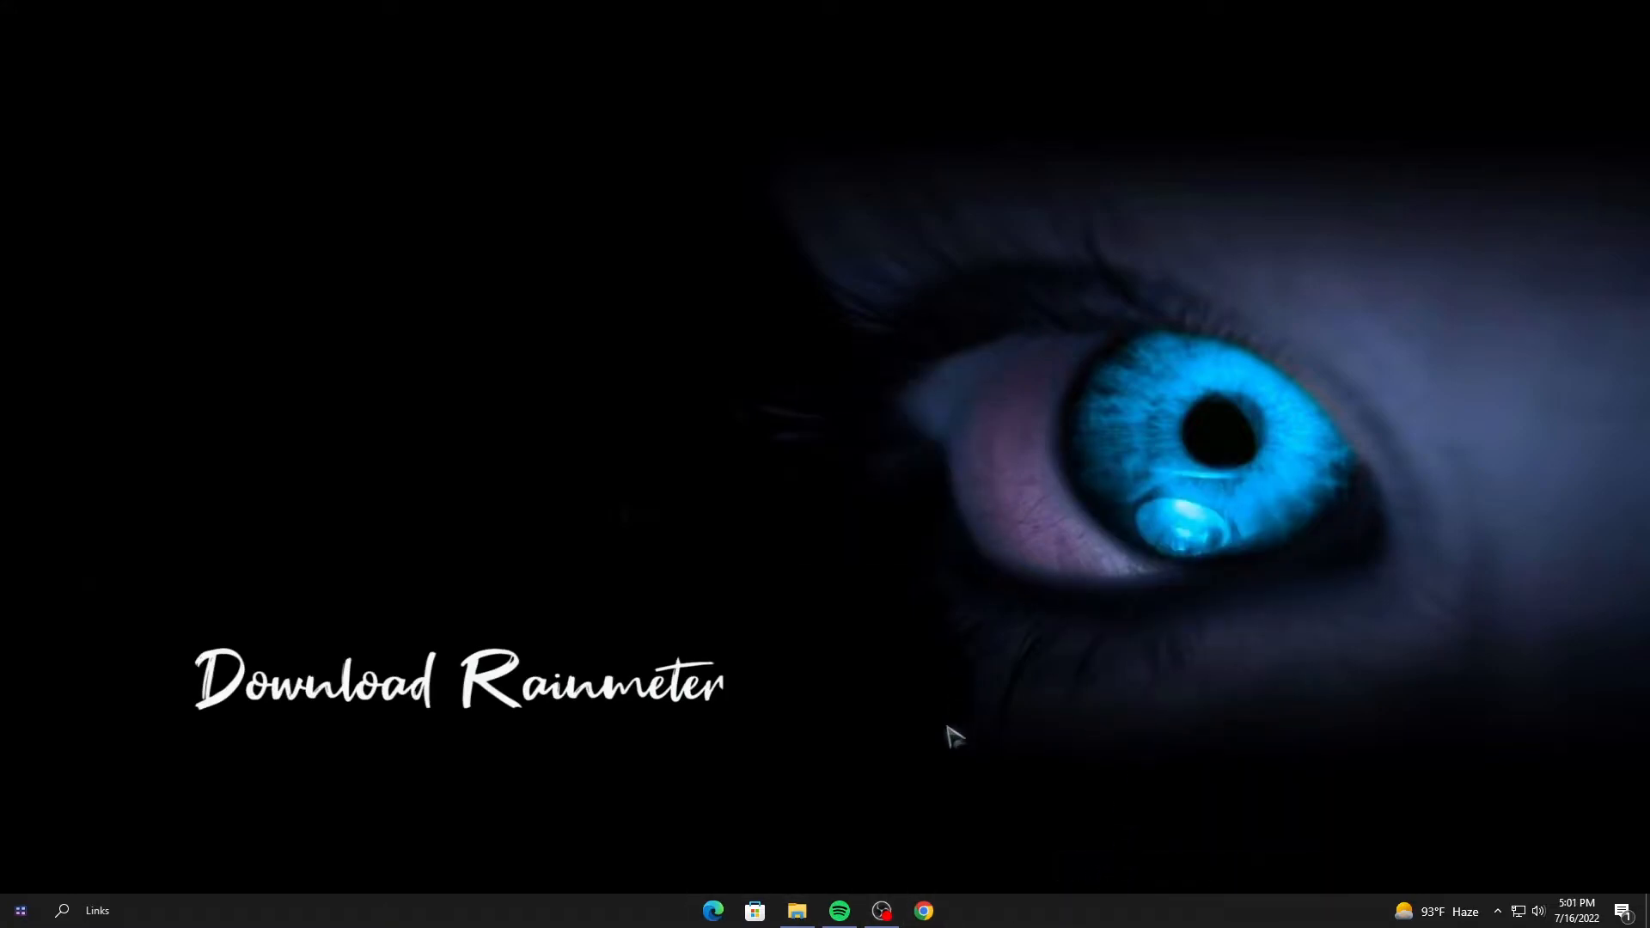
Step: Switch to Chrome, search Google for rainmeter and open the official rainmeter.net site
{"action": "left_click", "coordinate": [924, 911]}
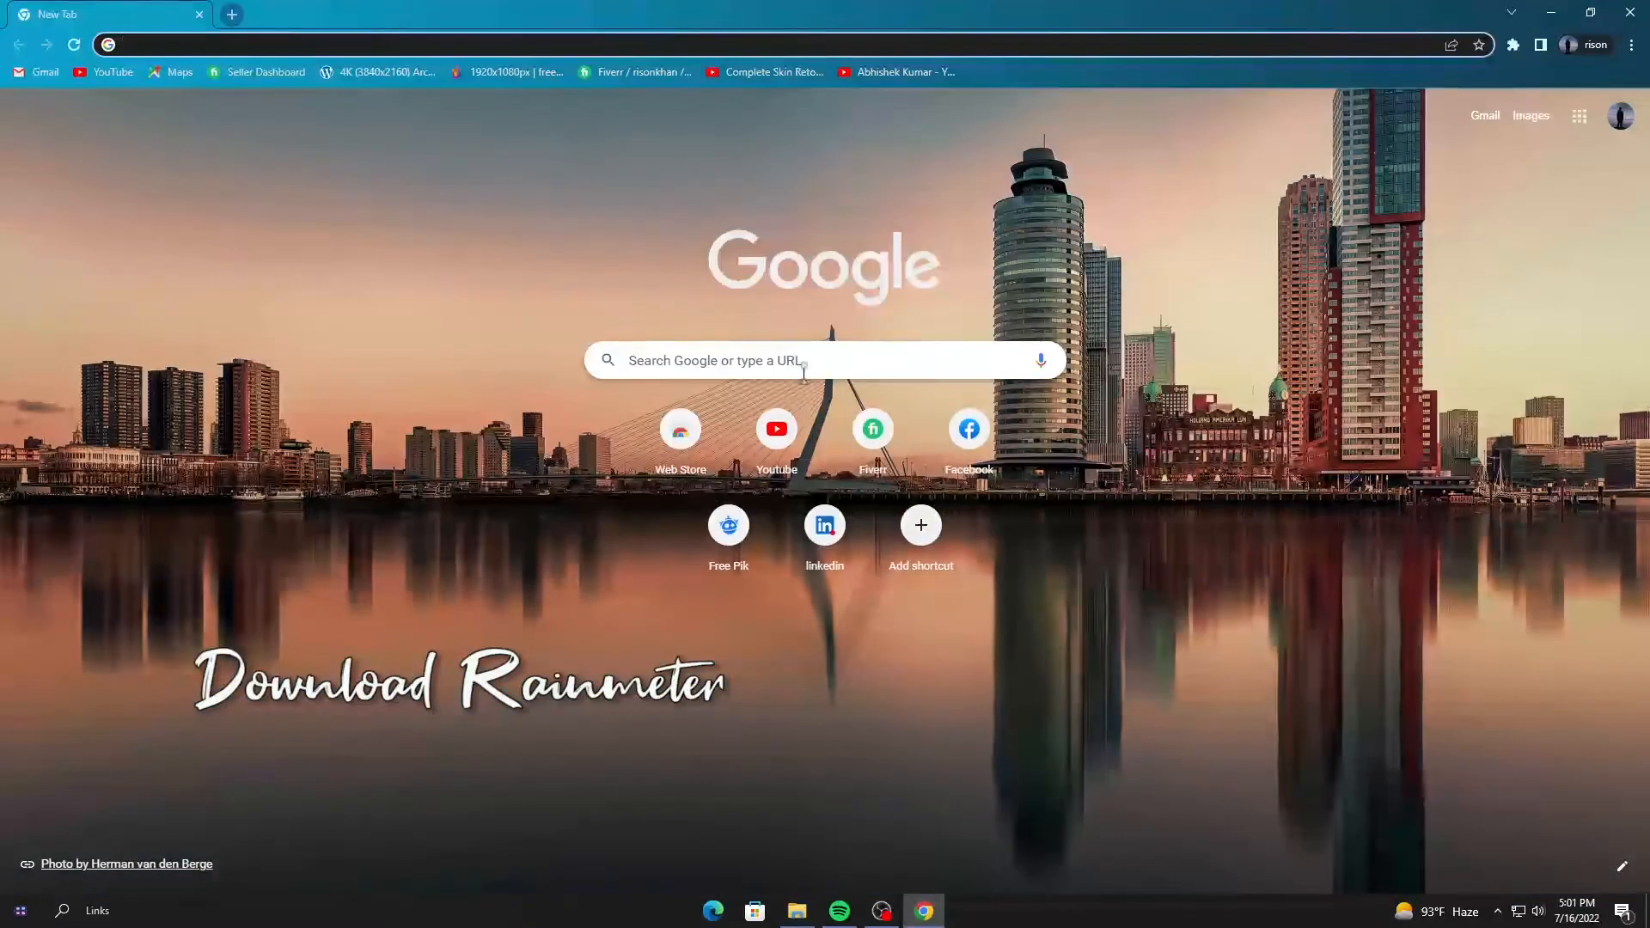
{"action": "left_click", "coordinate": [804, 372]}
{"action": "type", "text": "rain"}
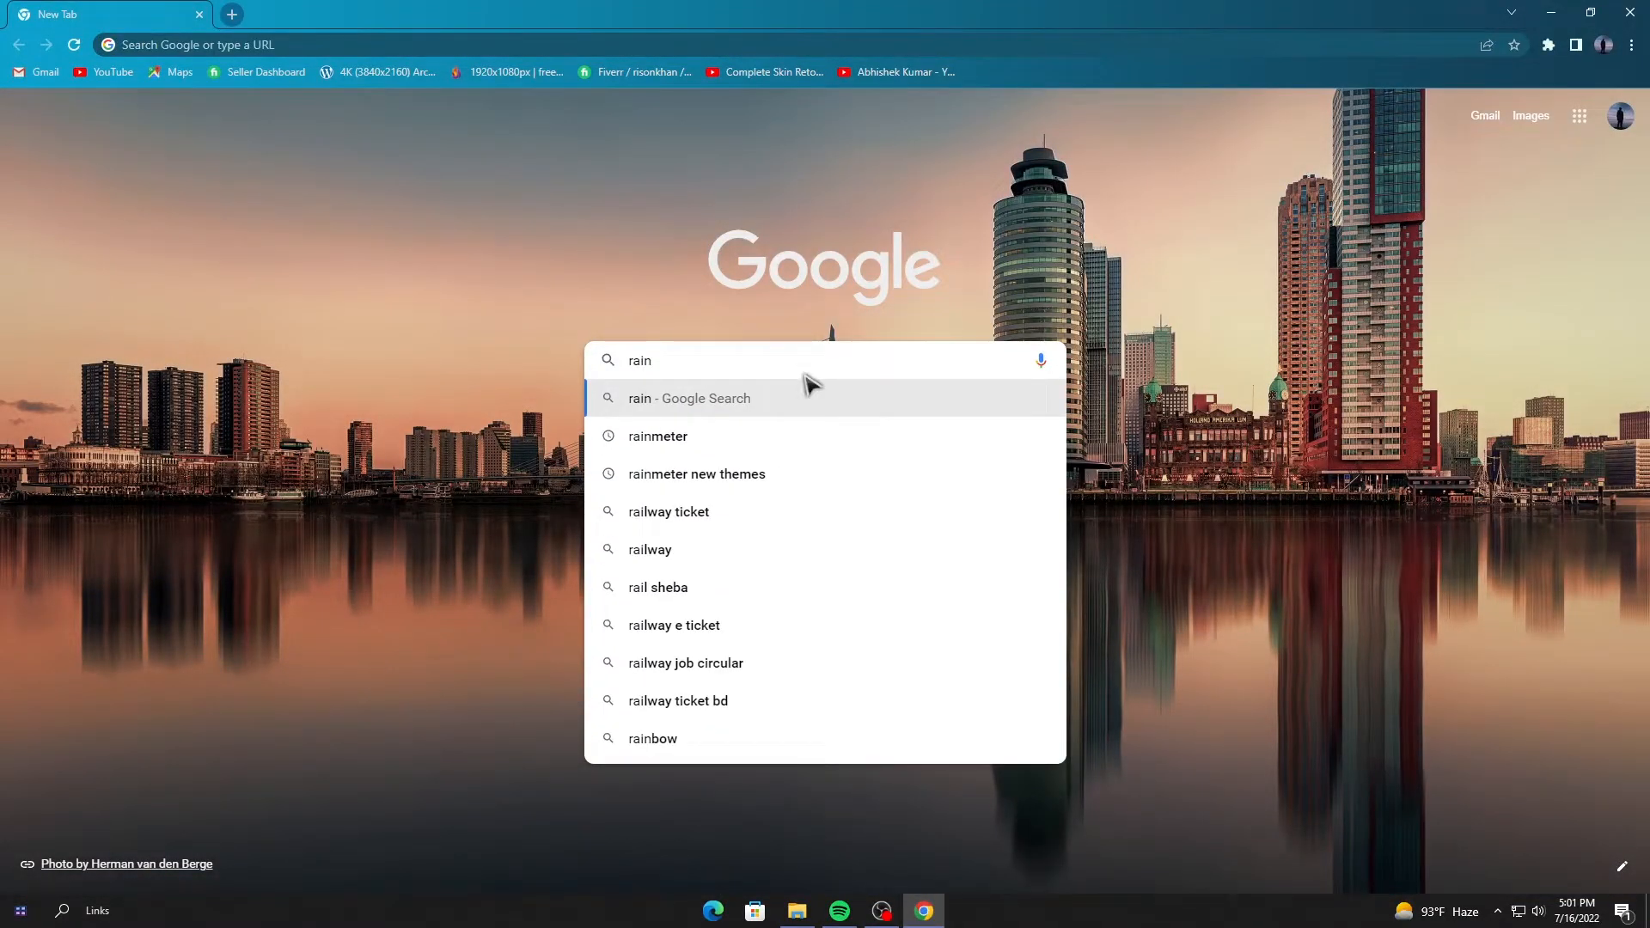
{"action": "left_click", "coordinate": [755, 438]}
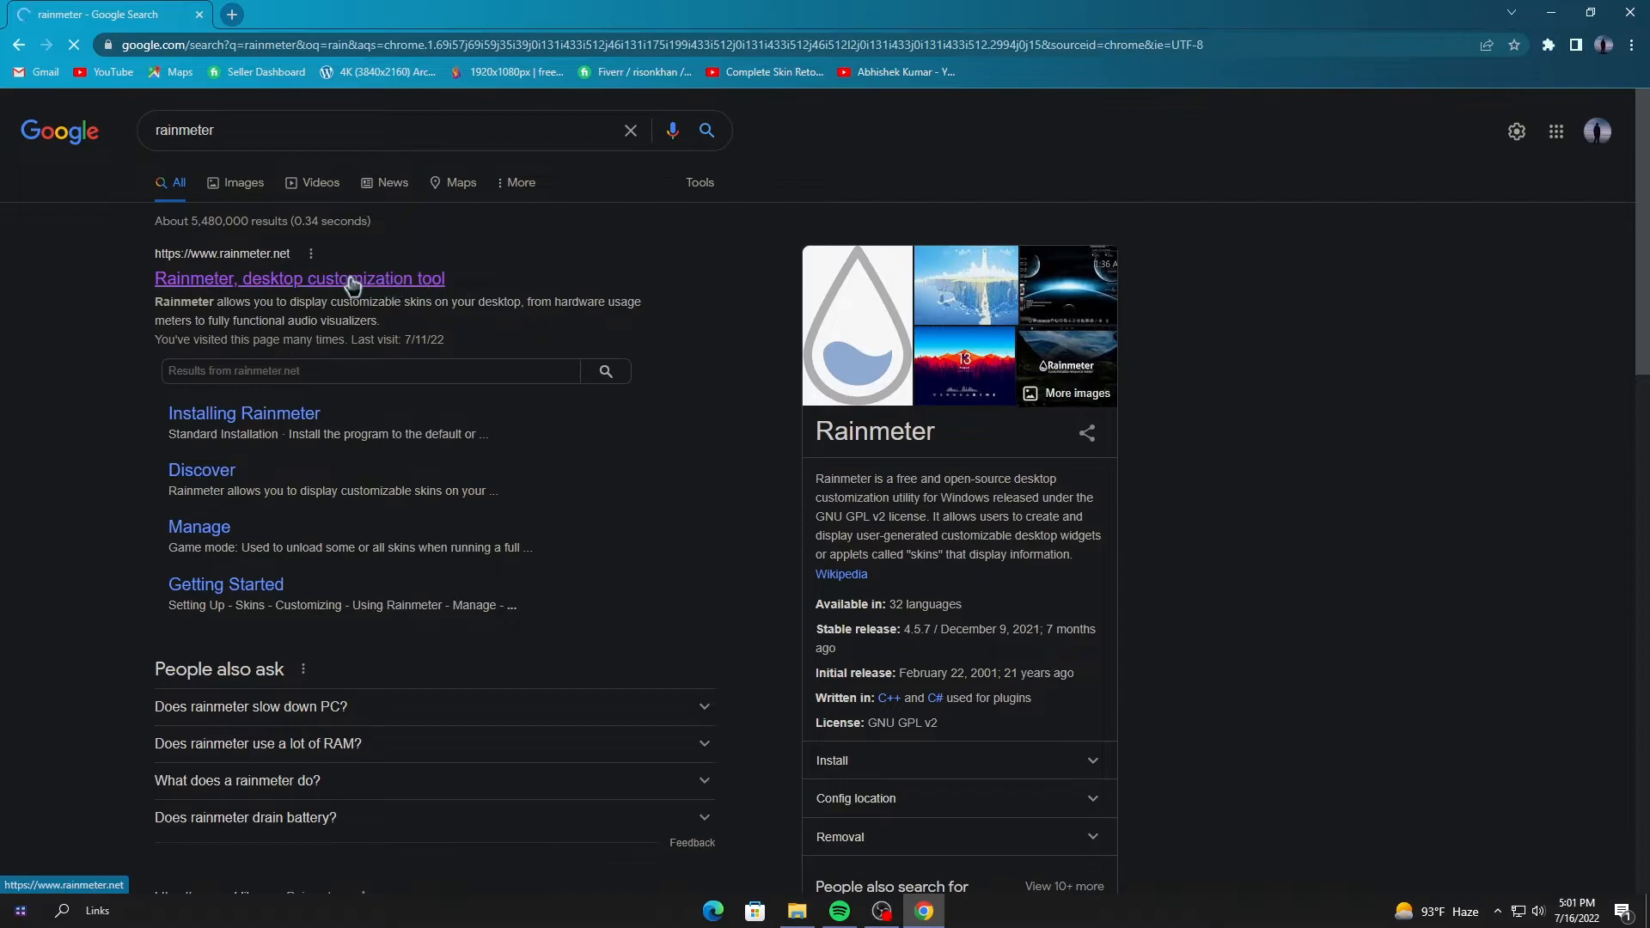
{"action": "left_click", "coordinate": [379, 284]}
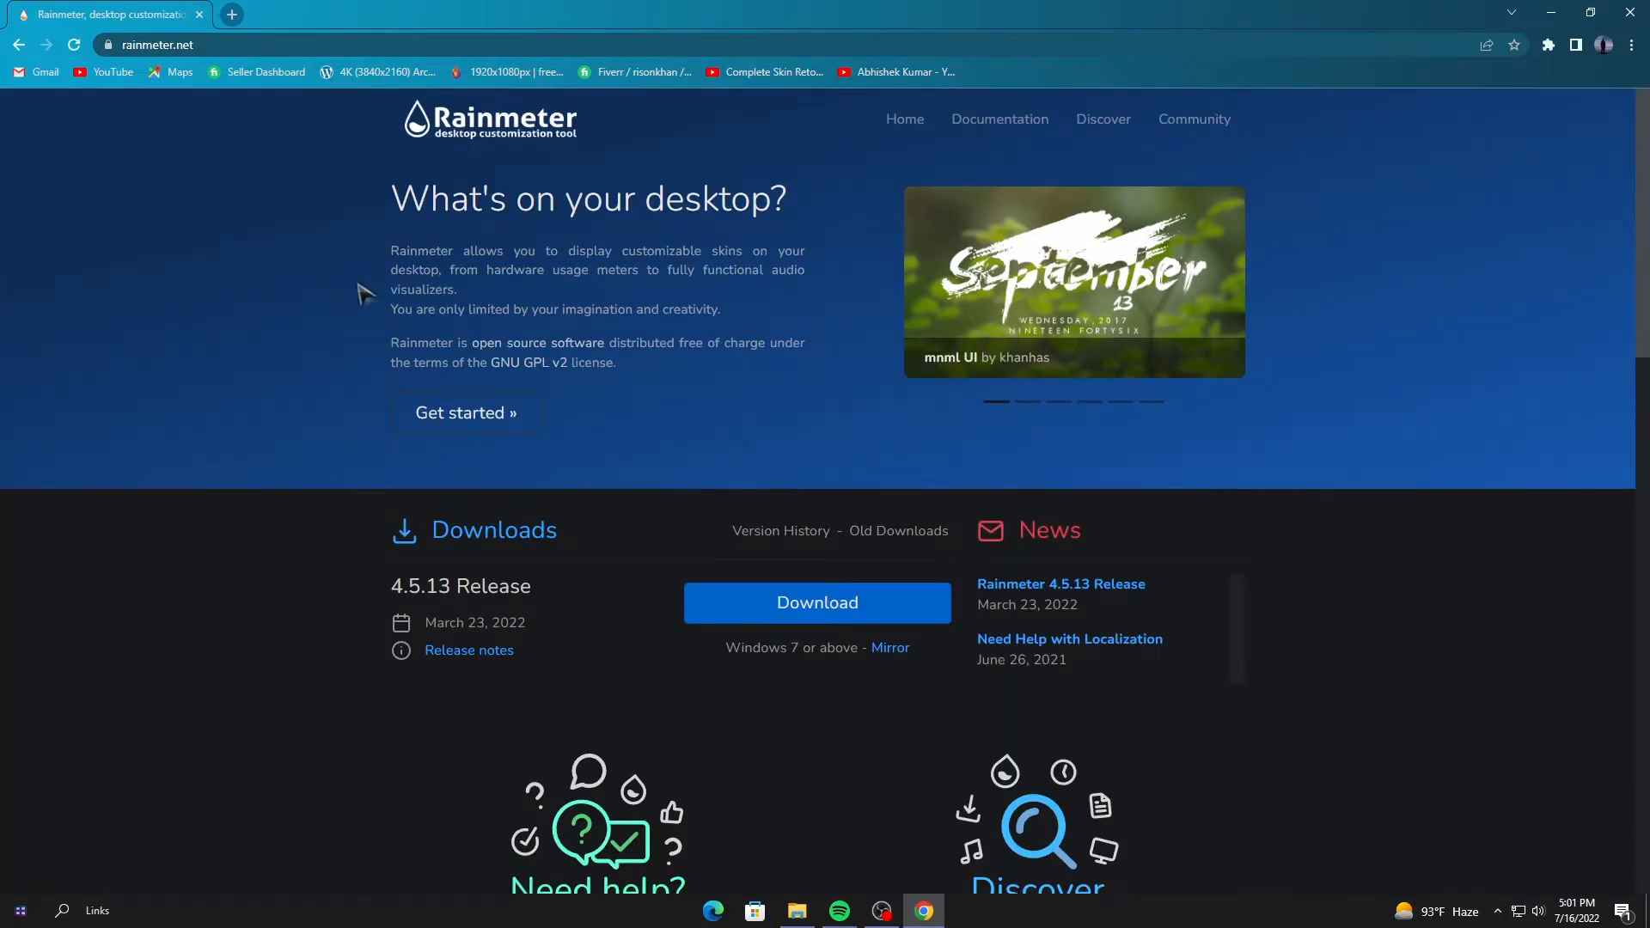
Step: Download the Rainmeter 4.5.13 release, show the installer in its folder and close the browser
{"action": "left_click", "coordinate": [823, 604]}
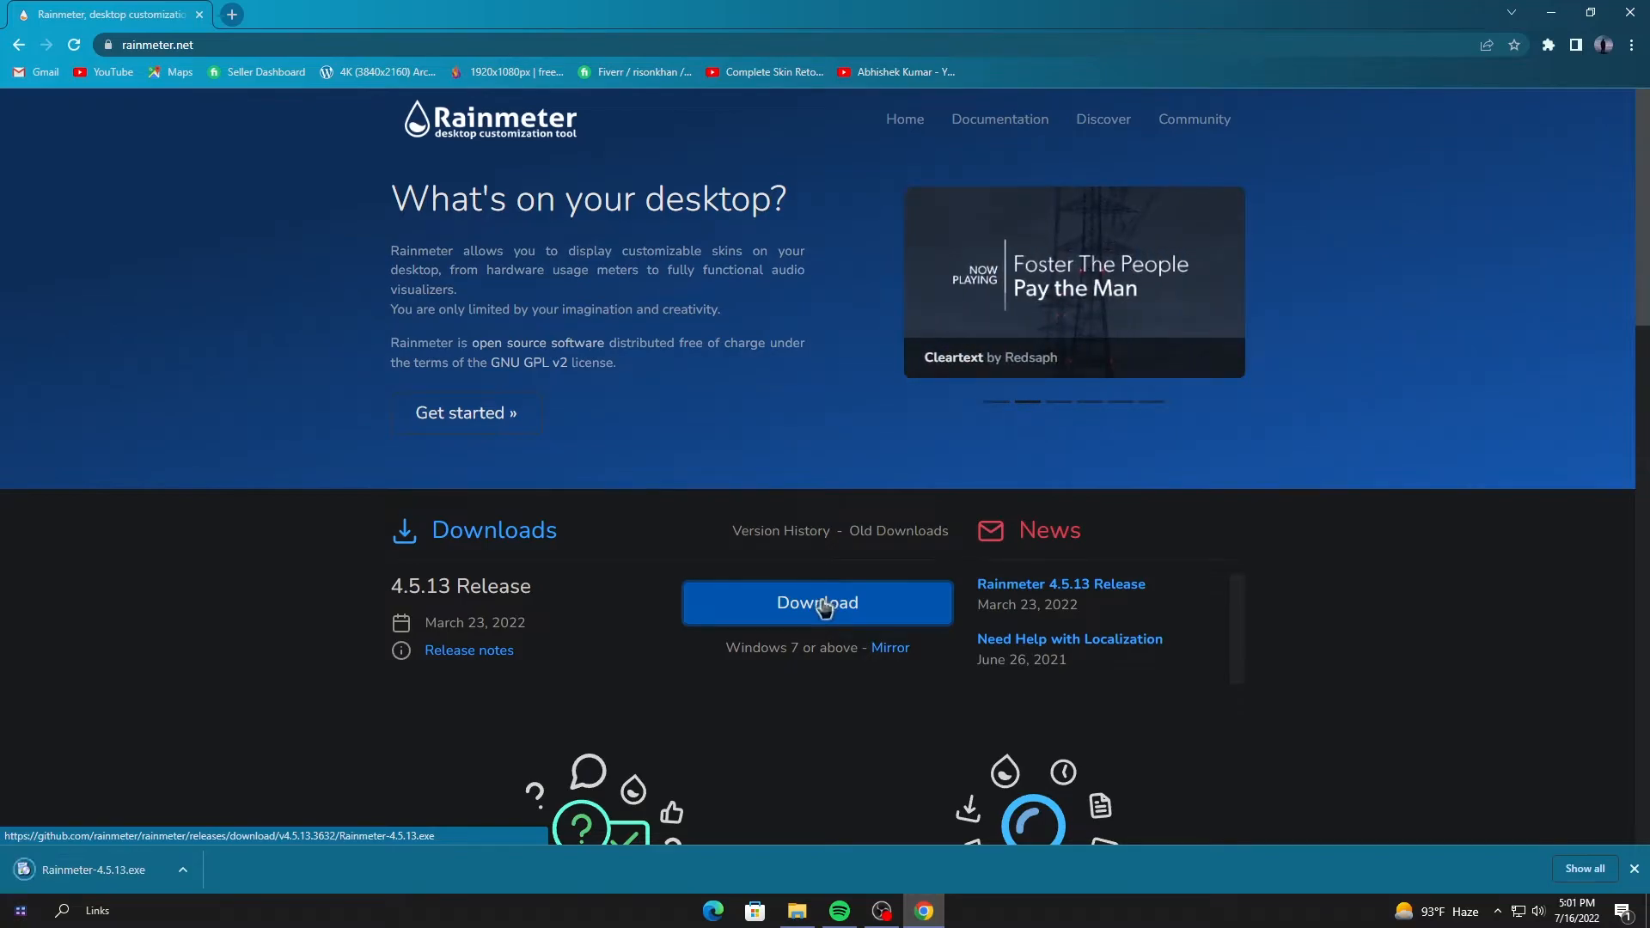
{"action": "left_click", "coordinate": [183, 870]}
{"action": "left_click", "coordinate": [209, 815]}
{"action": "left_click", "coordinate": [1586, 22]}
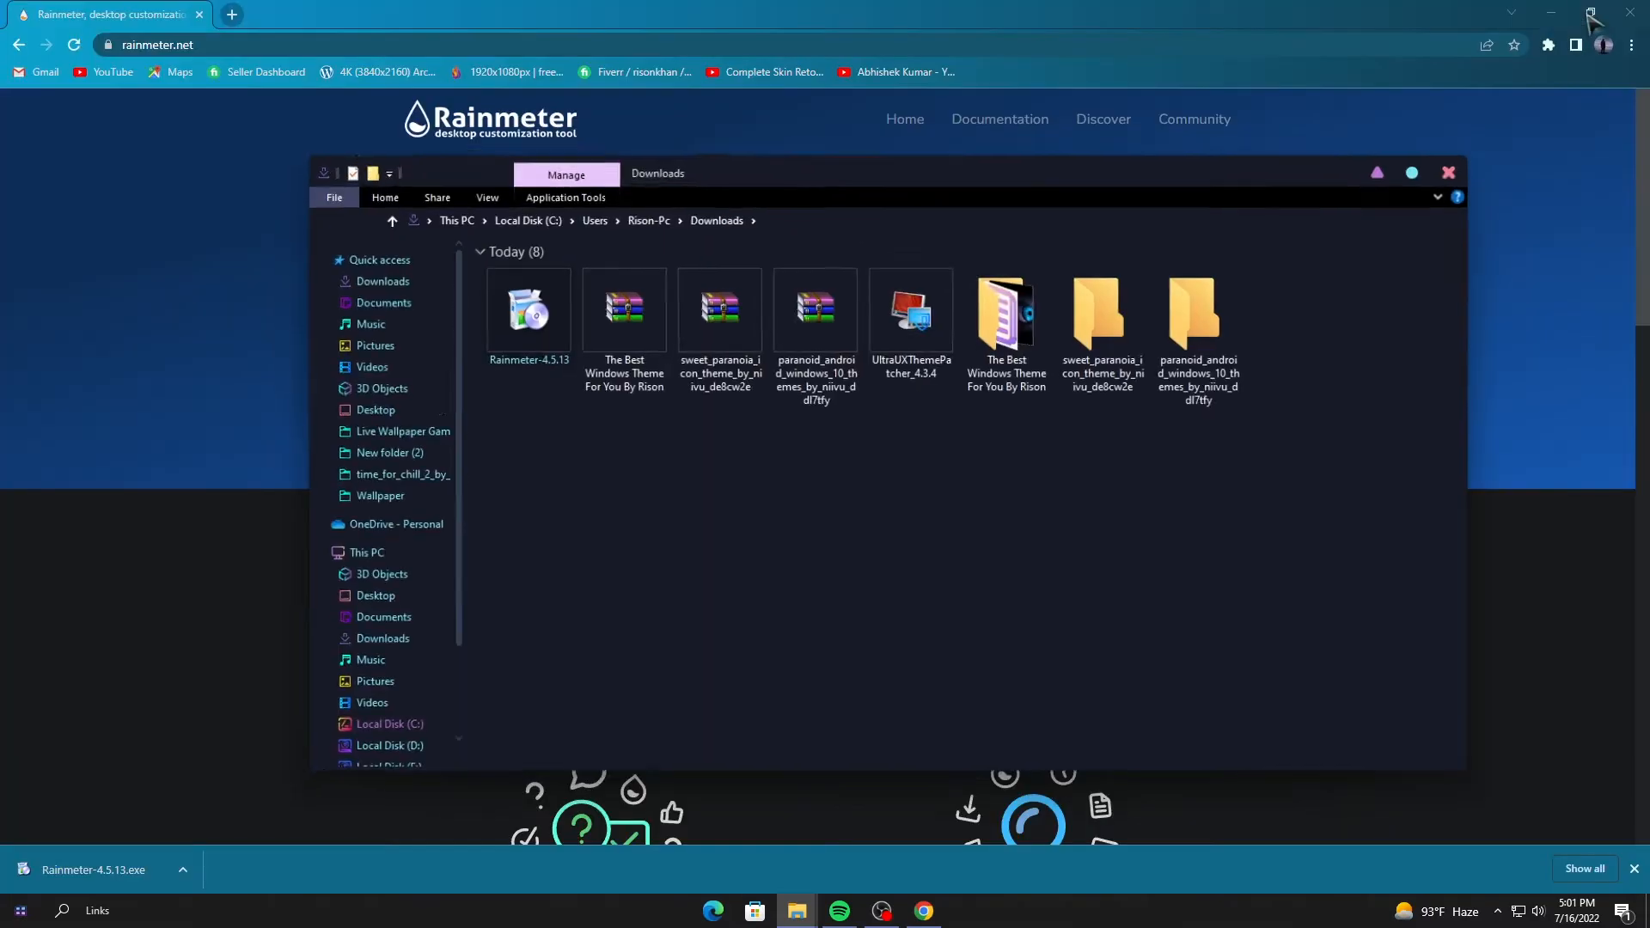
{"action": "left_click", "coordinate": [1629, 19]}
{"action": "left_click", "coordinate": [1421, 206]}
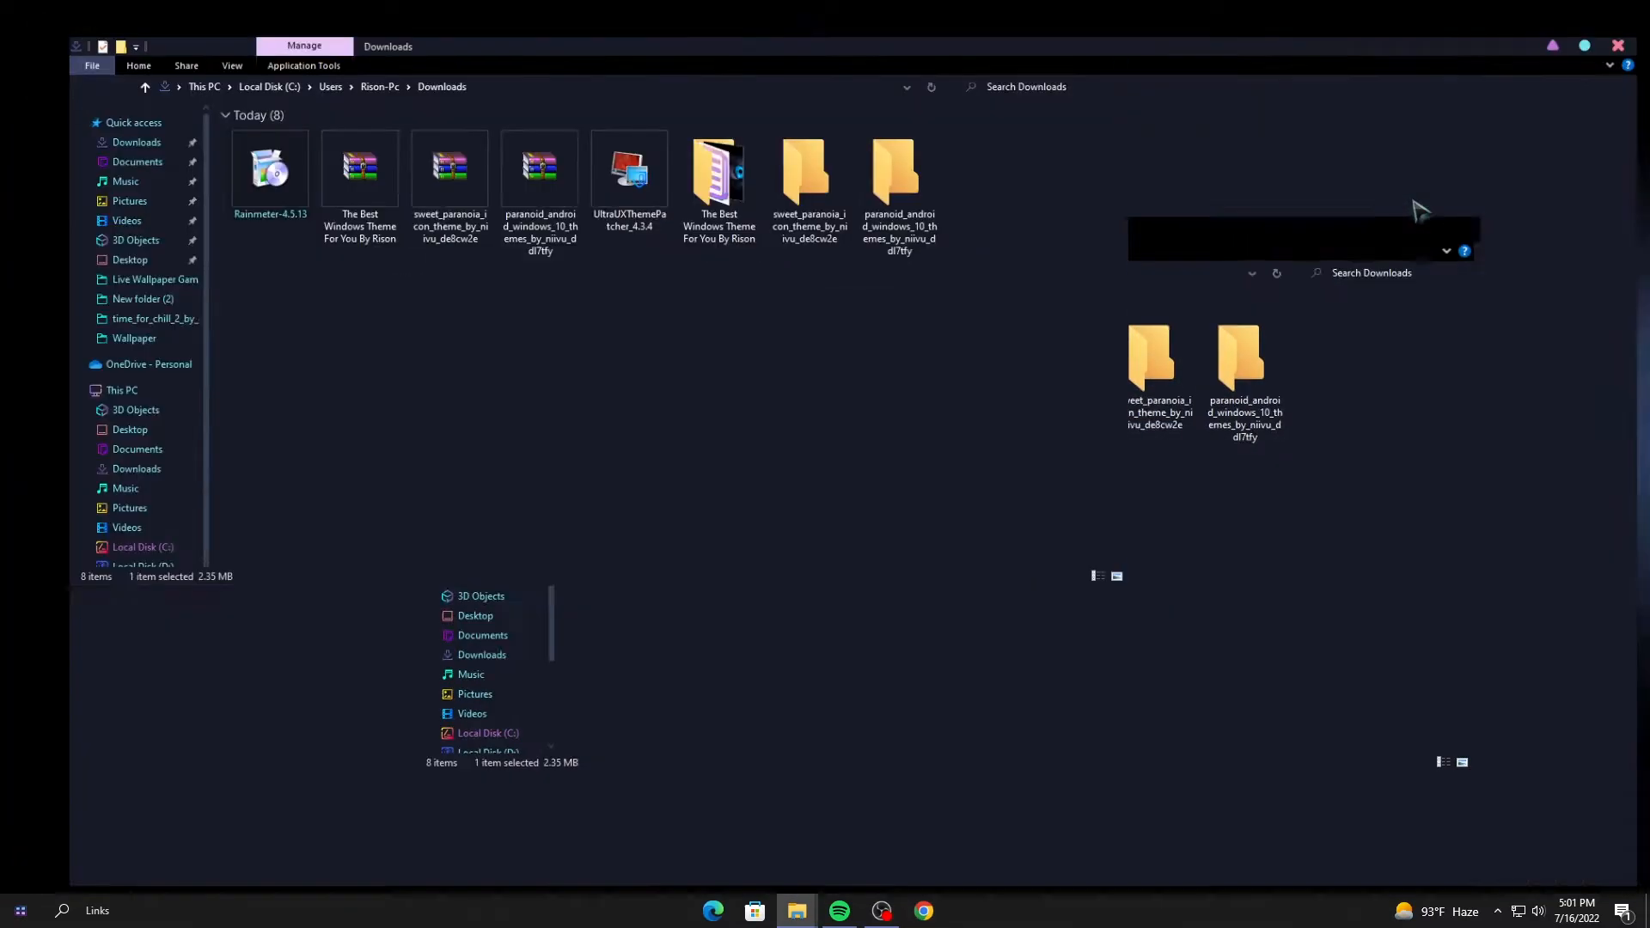
Step: Run the Rainmeter-4.5.13 installer in English and complete the standard installation
{"action": "right_click", "coordinate": [225, 144]}
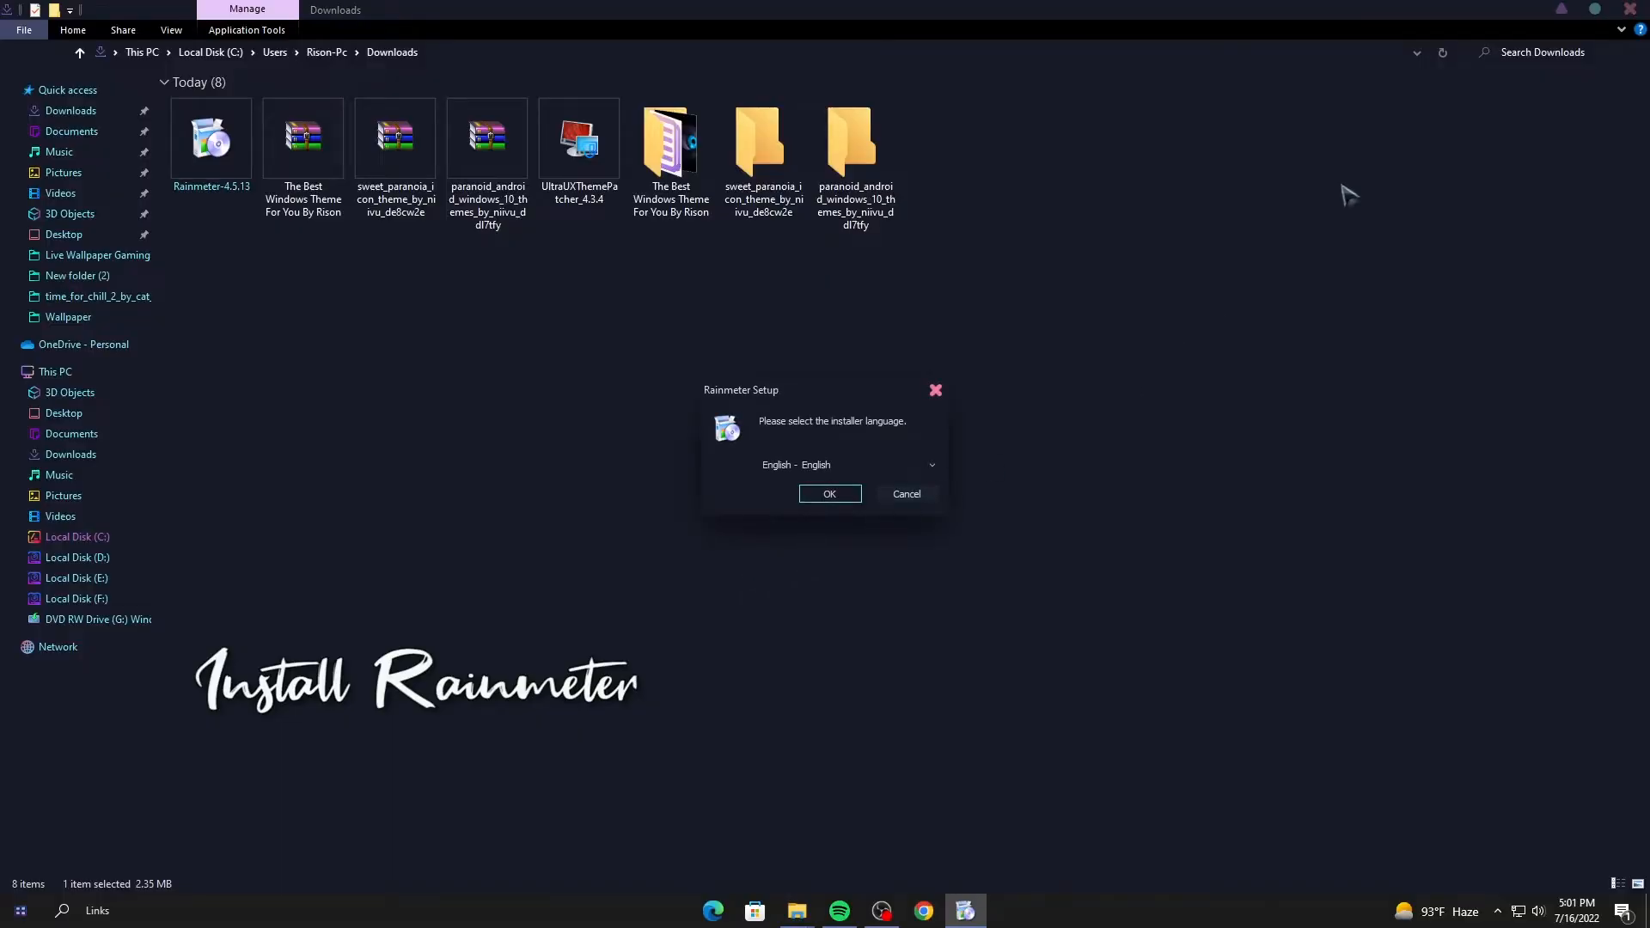
{"action": "left_click", "coordinate": [1559, 10]}
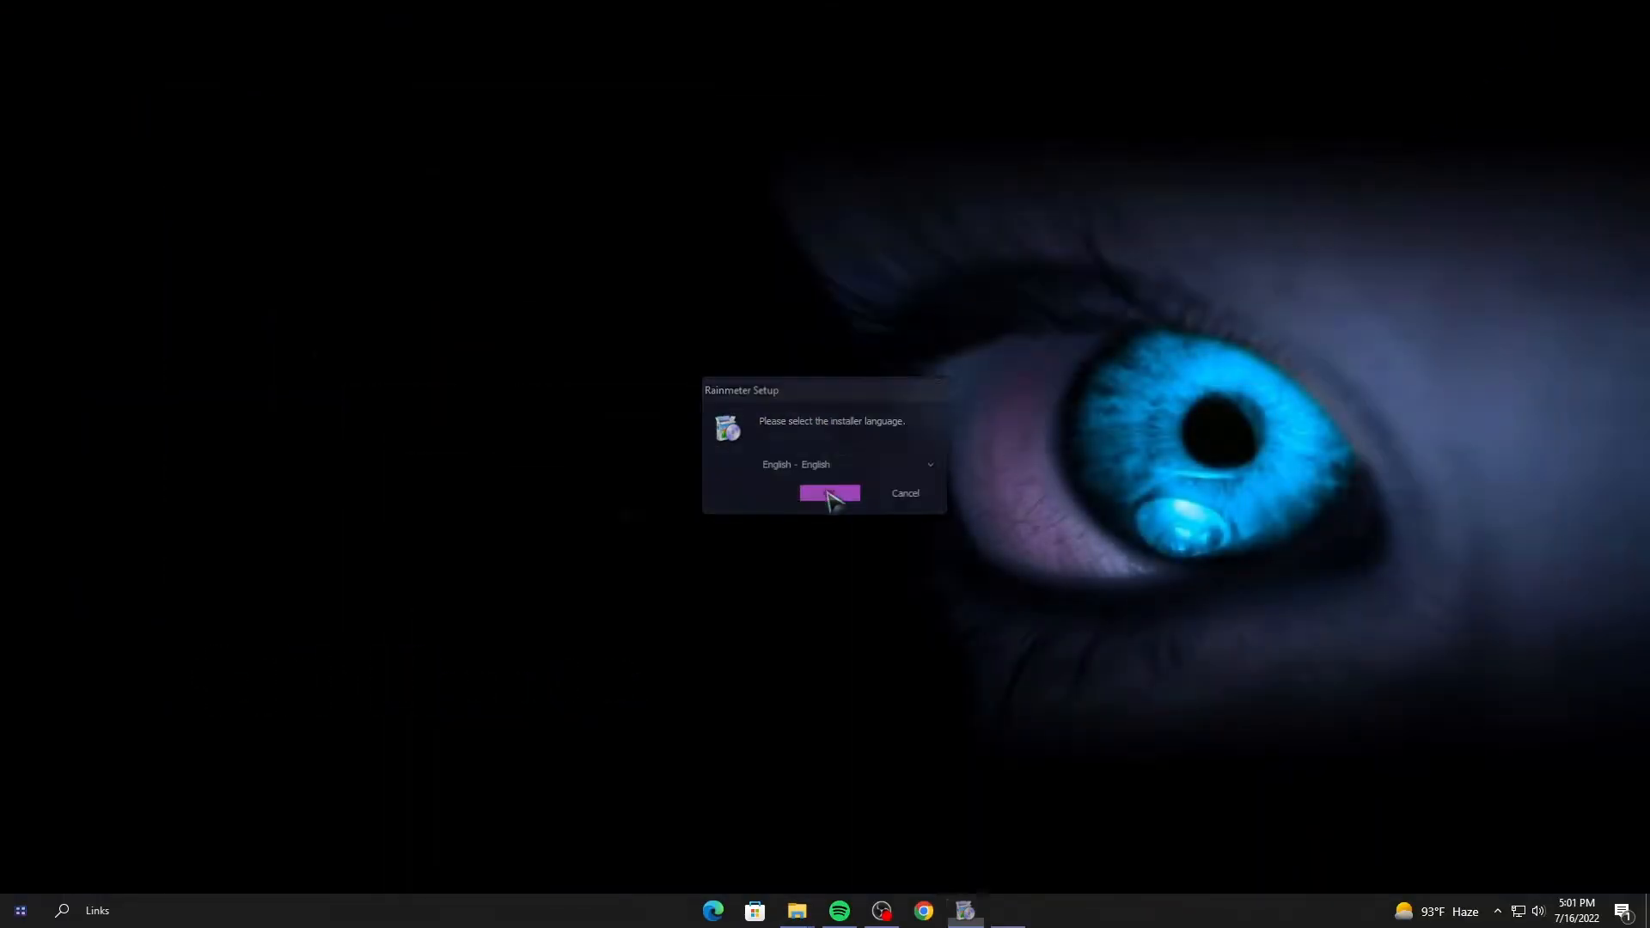
{"action": "left_click", "coordinate": [830, 493]}
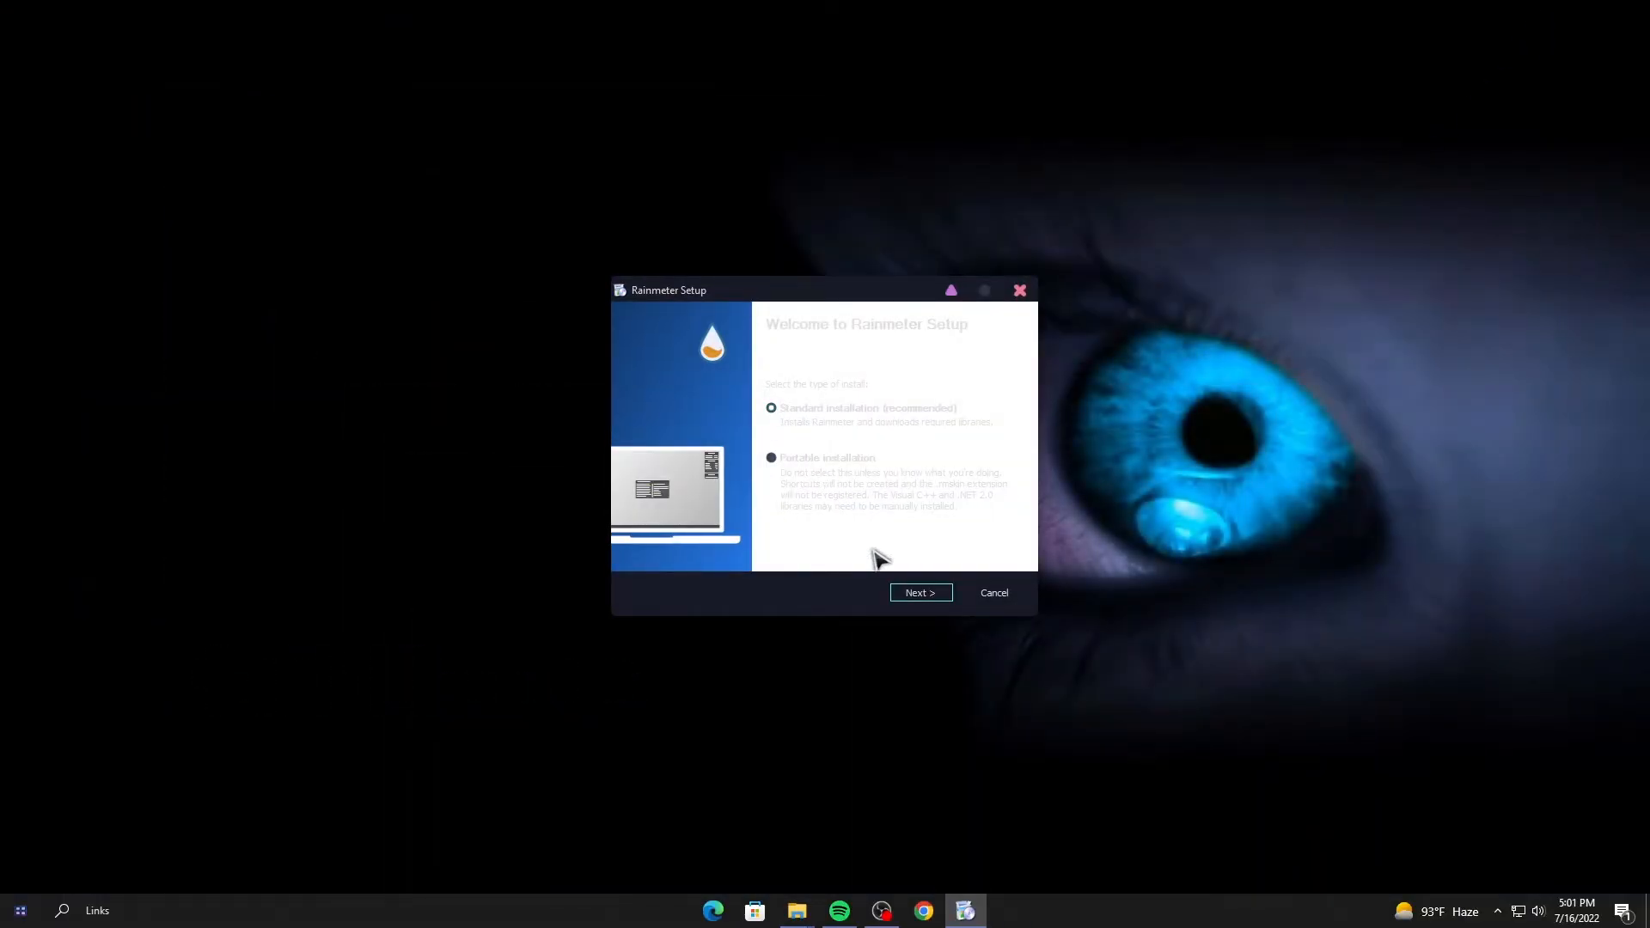
{"action": "left_click", "coordinate": [922, 595]}
{"action": "left_click", "coordinate": [938, 600]}
{"action": "left_click", "coordinate": [924, 595]}
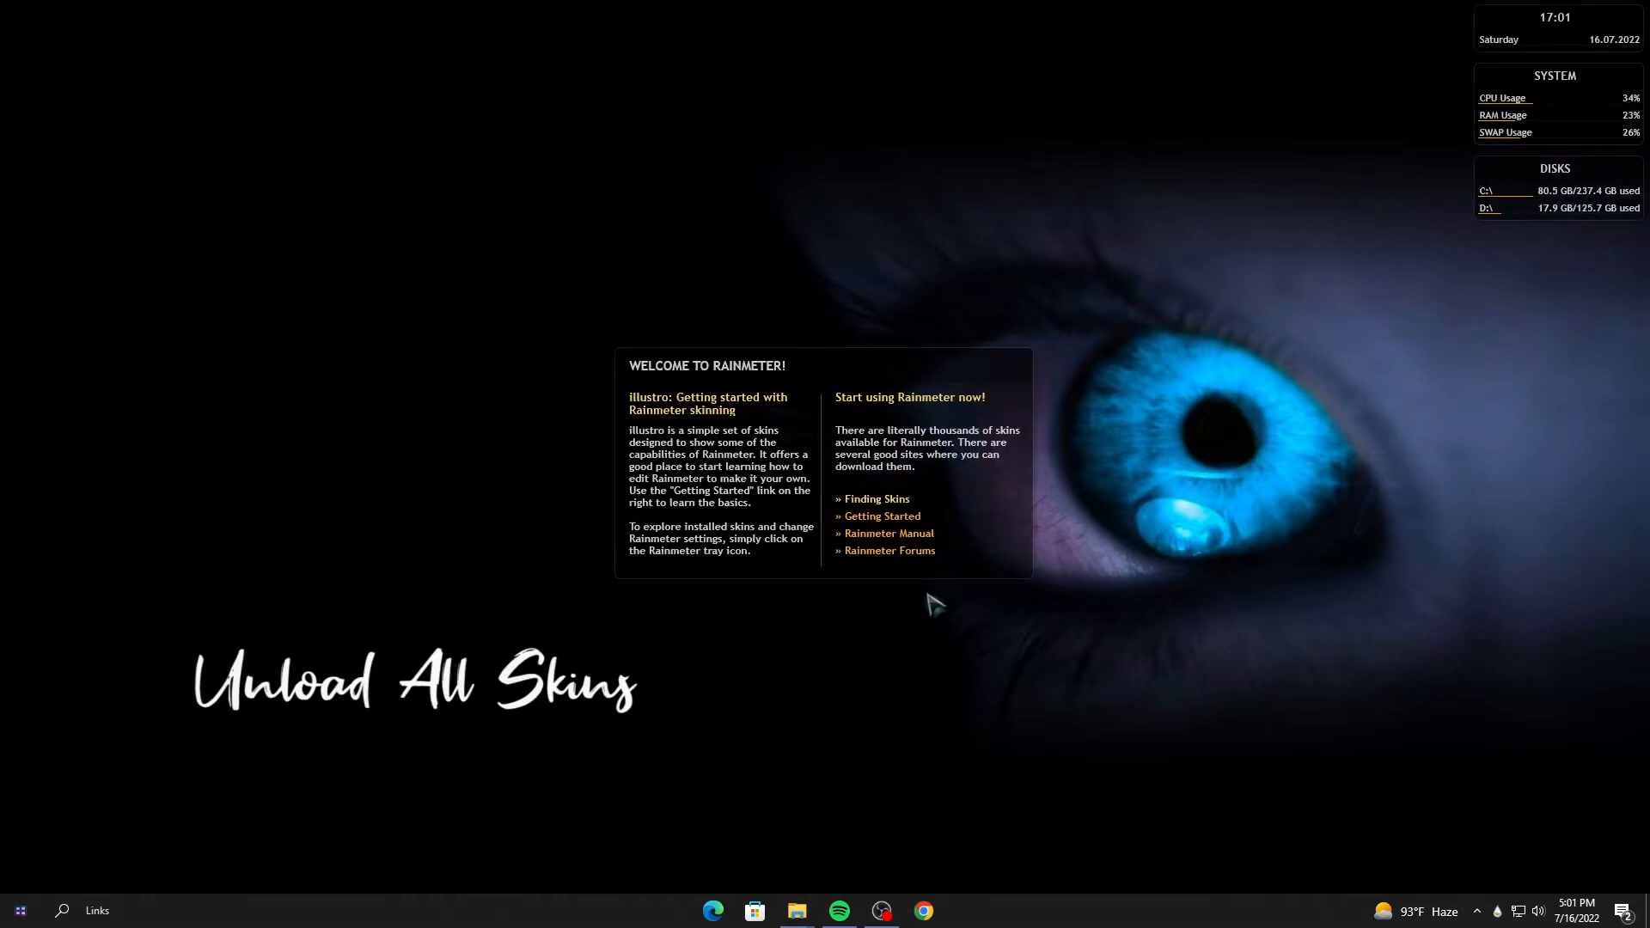
Step: Unload the illustro Welcome, Disks, System and Clock skins and refresh the desktop
{"action": "right_click", "coordinate": [855, 480]}
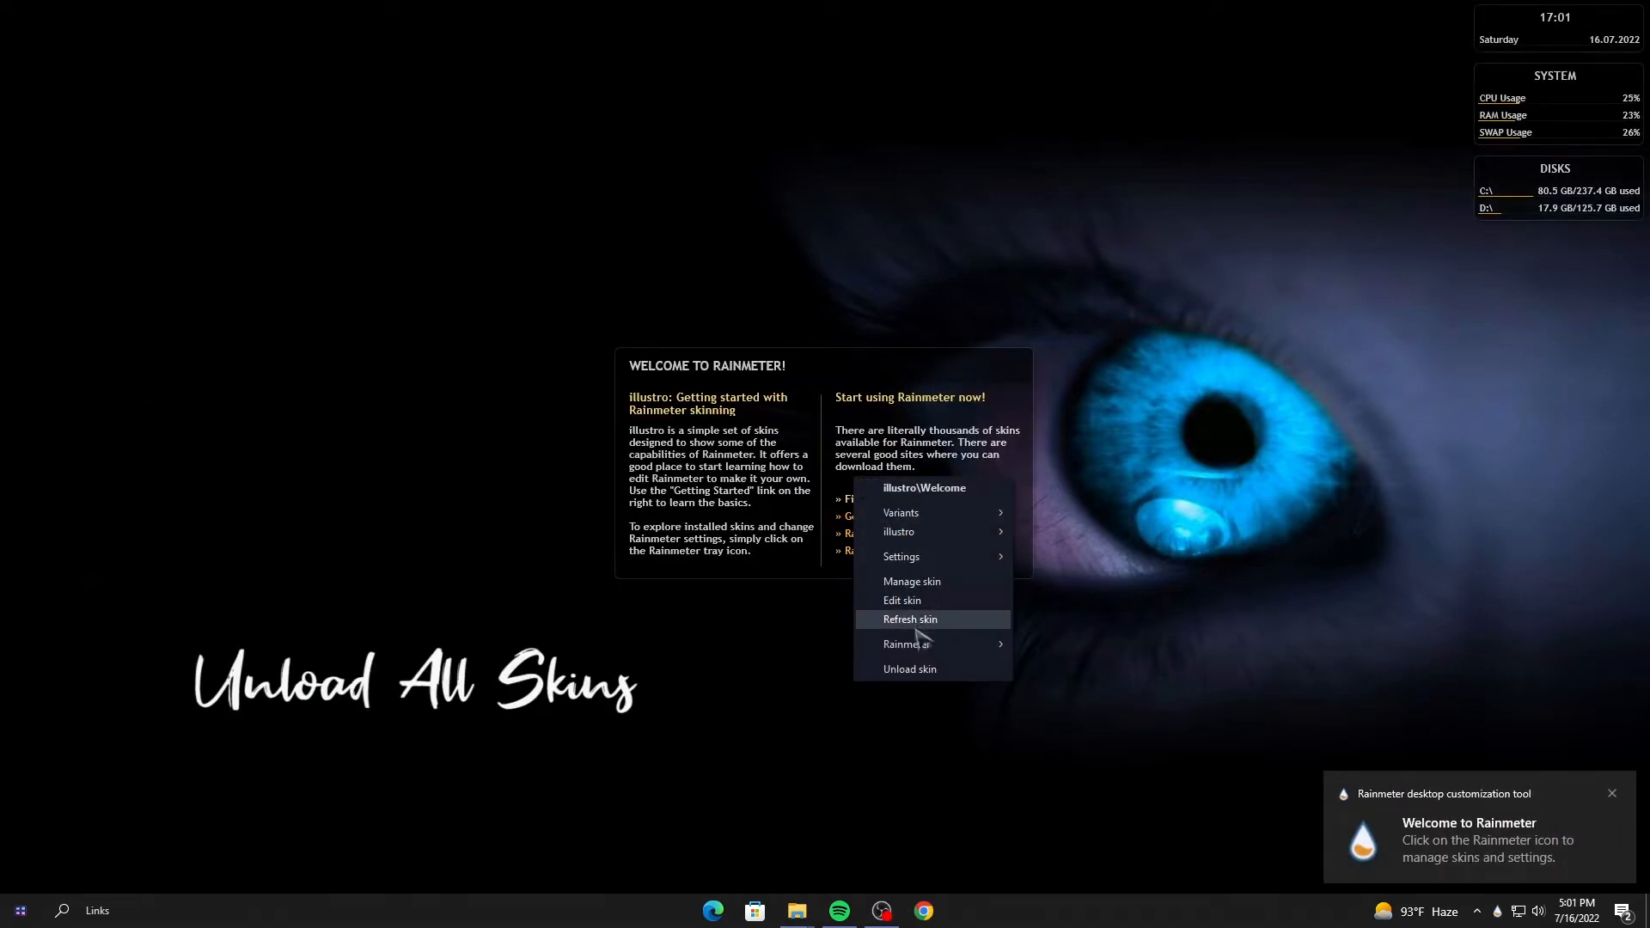
{"action": "left_click", "coordinate": [921, 670]}
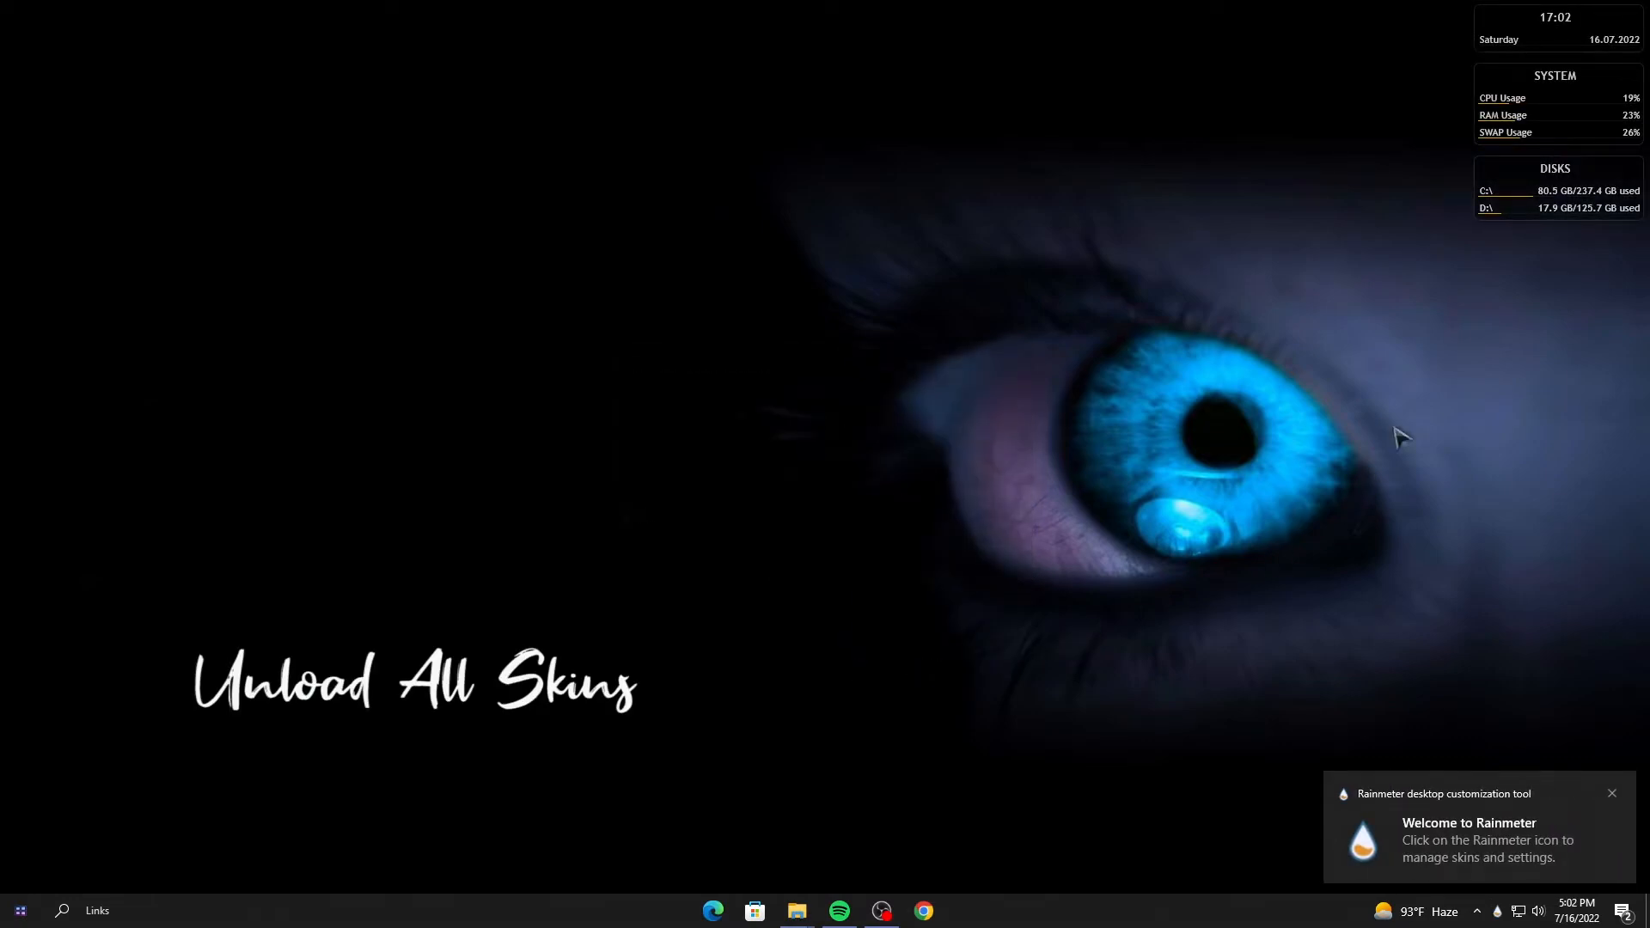
{"action": "right_click", "coordinate": [1485, 244]}
{"action": "left_click", "coordinate": [1534, 400]}
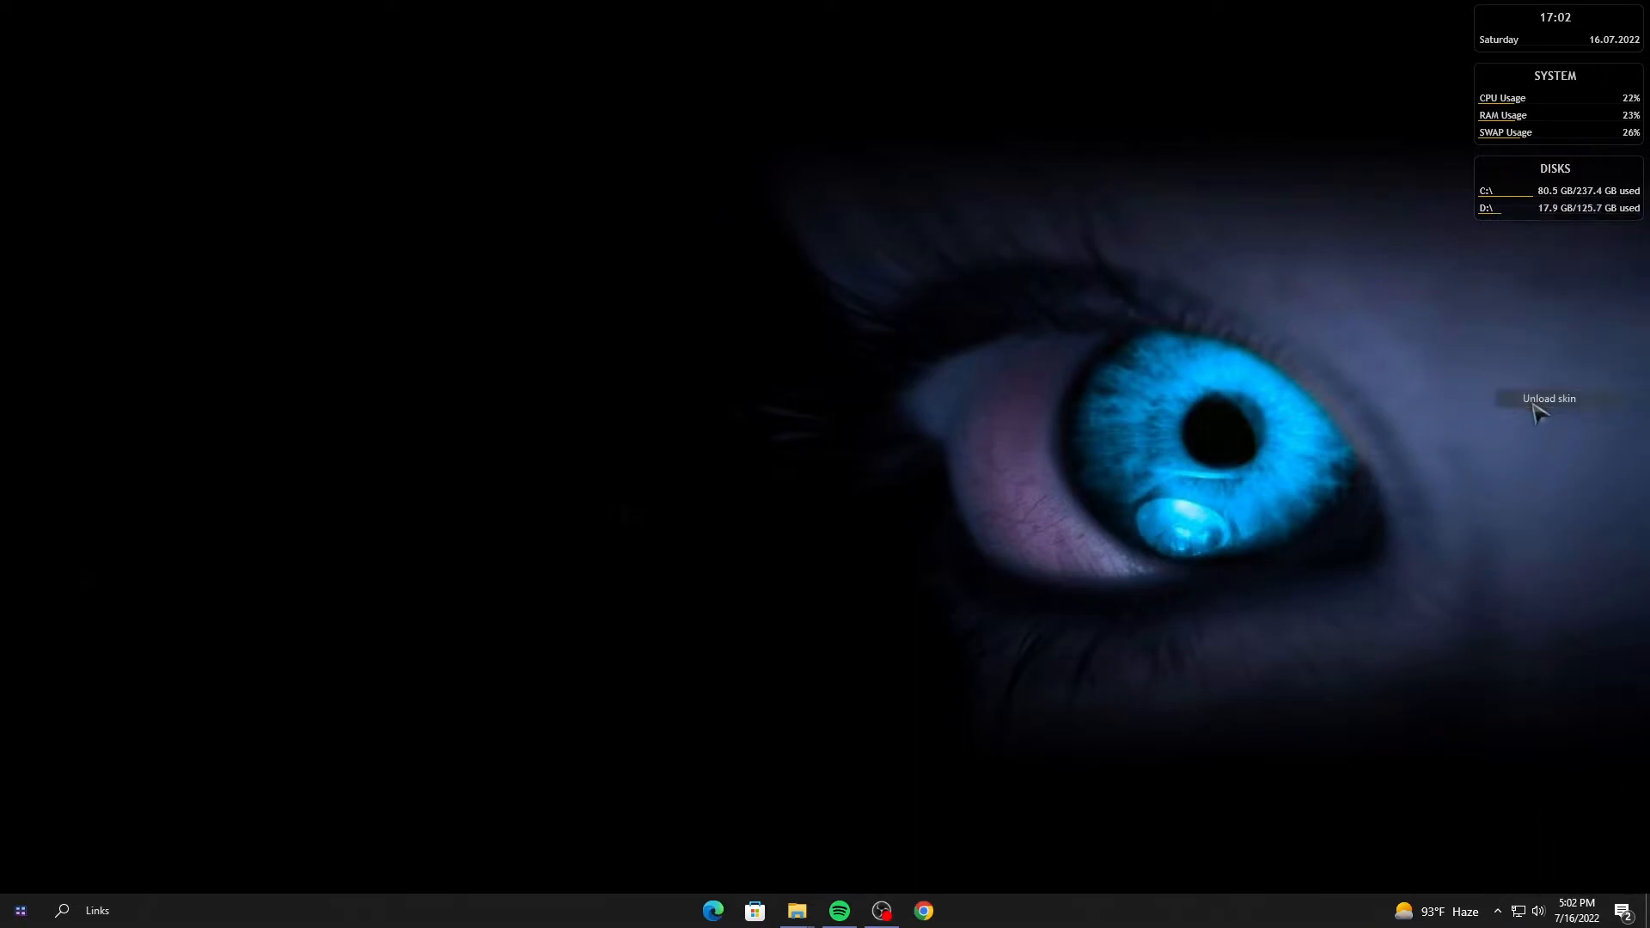
{"action": "right_click", "coordinate": [1538, 131]}
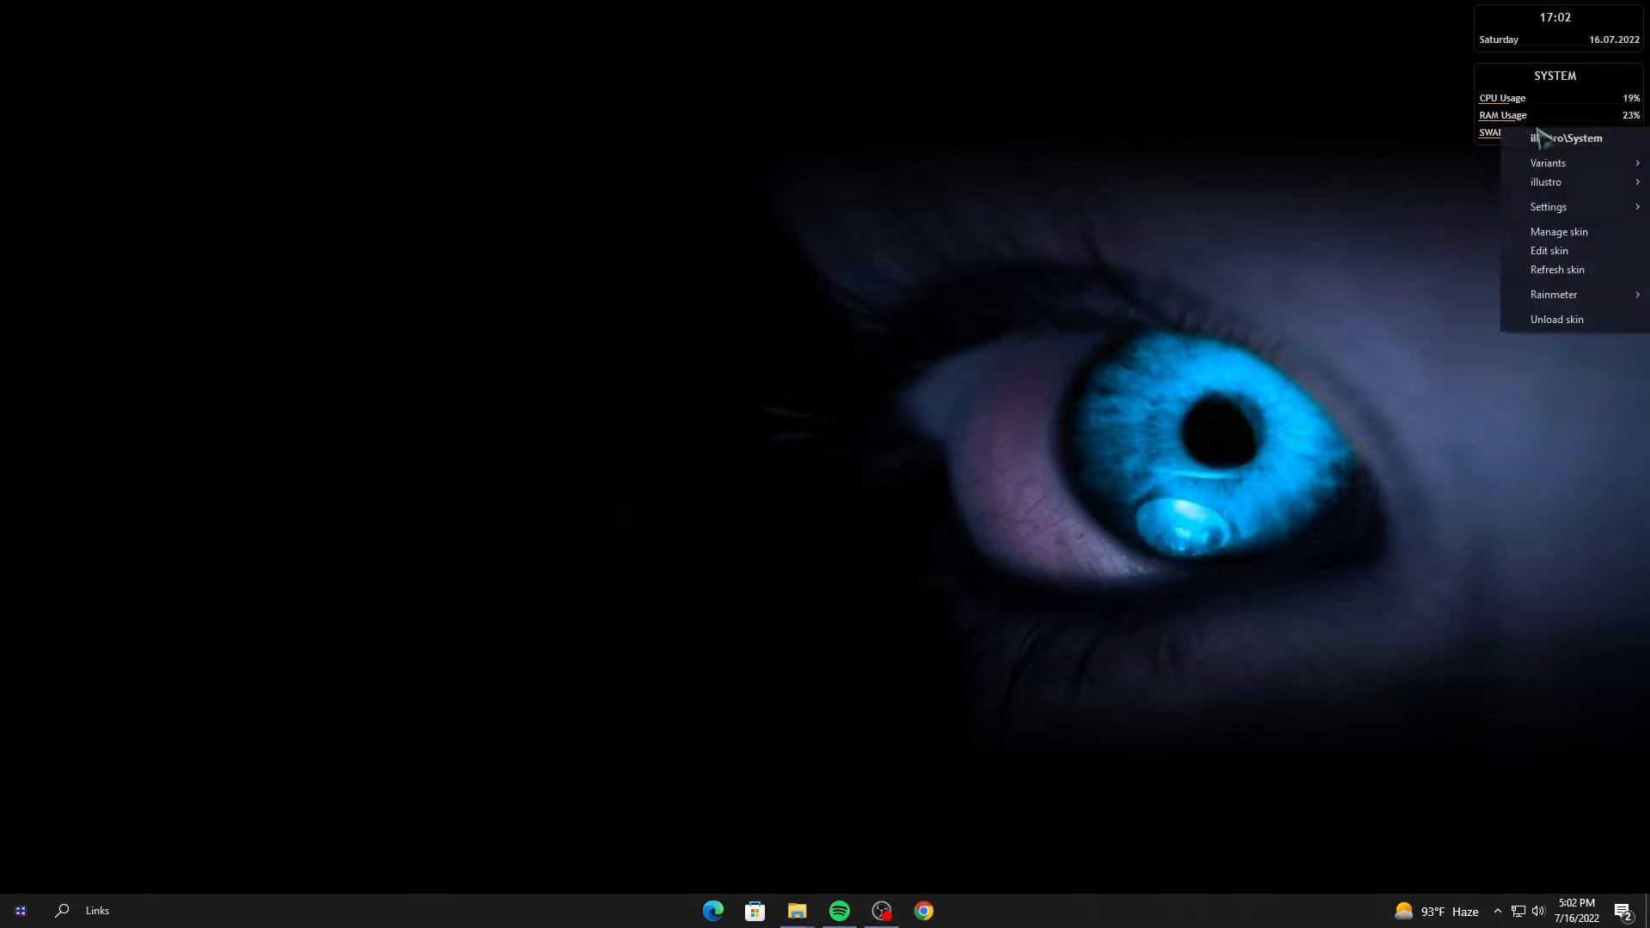
{"action": "left_click", "coordinate": [1556, 319]}
{"action": "right_click", "coordinate": [1546, 48]}
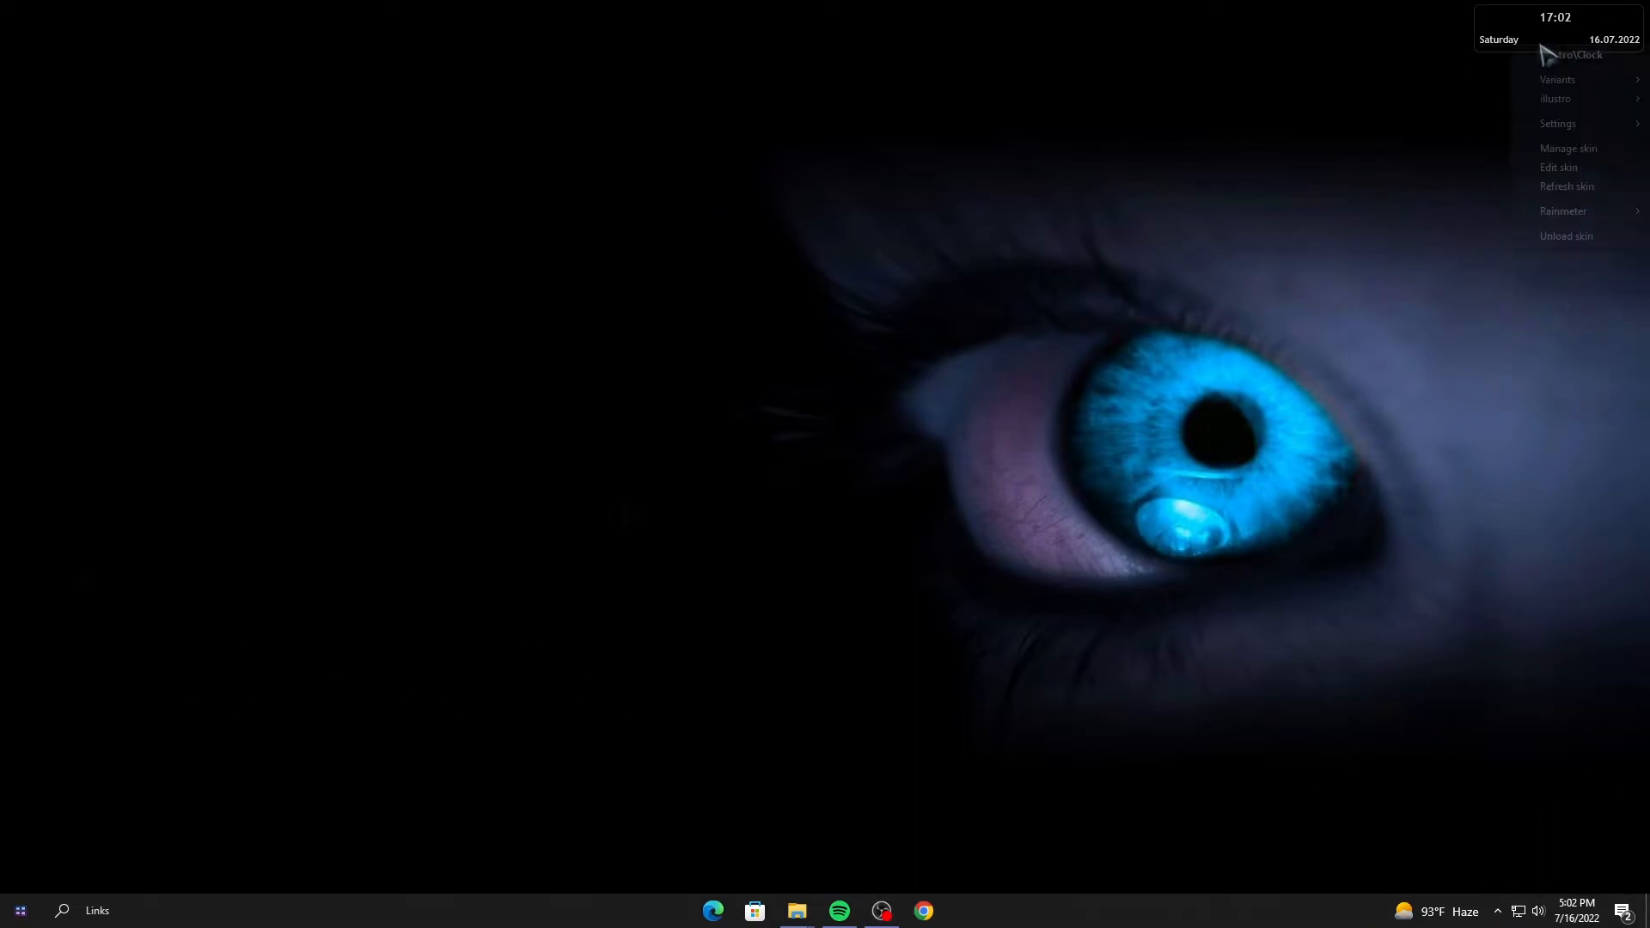
{"action": "left_click", "coordinate": [1559, 237]}
{"action": "right_click", "coordinate": [817, 339]}
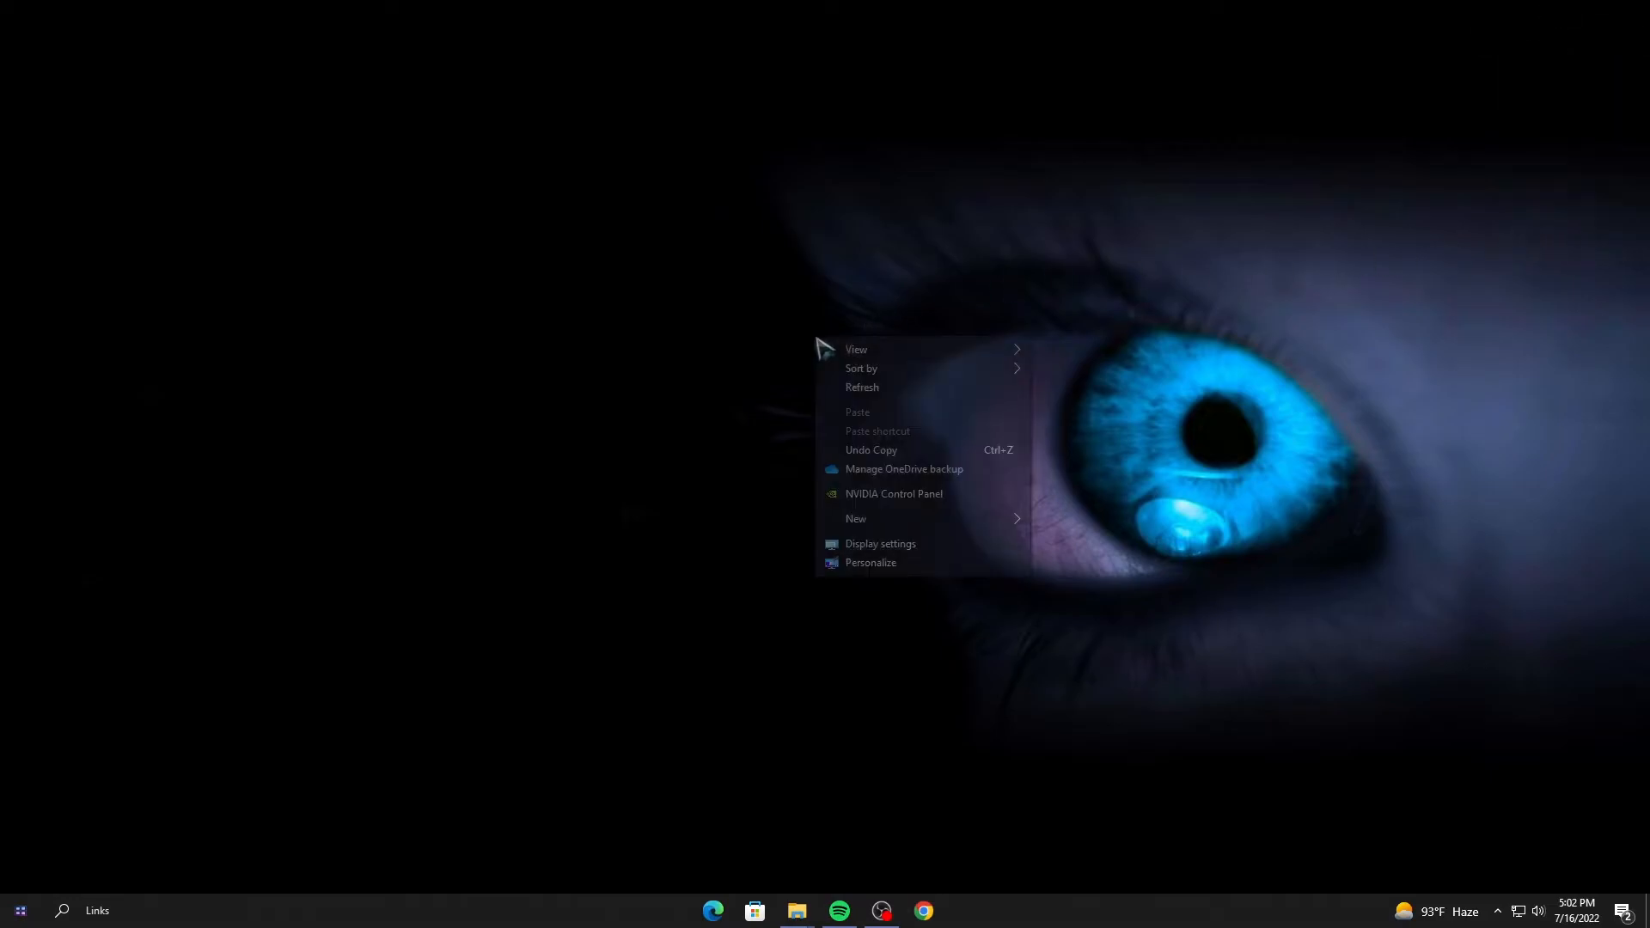
{"action": "left_click", "coordinate": [859, 392]}
Step: Close the Downloads window, install the colore dock Rainmeter skin from the extracted theme folder and minimize that folder
{"action": "mouse_move", "coordinate": [796, 910]}
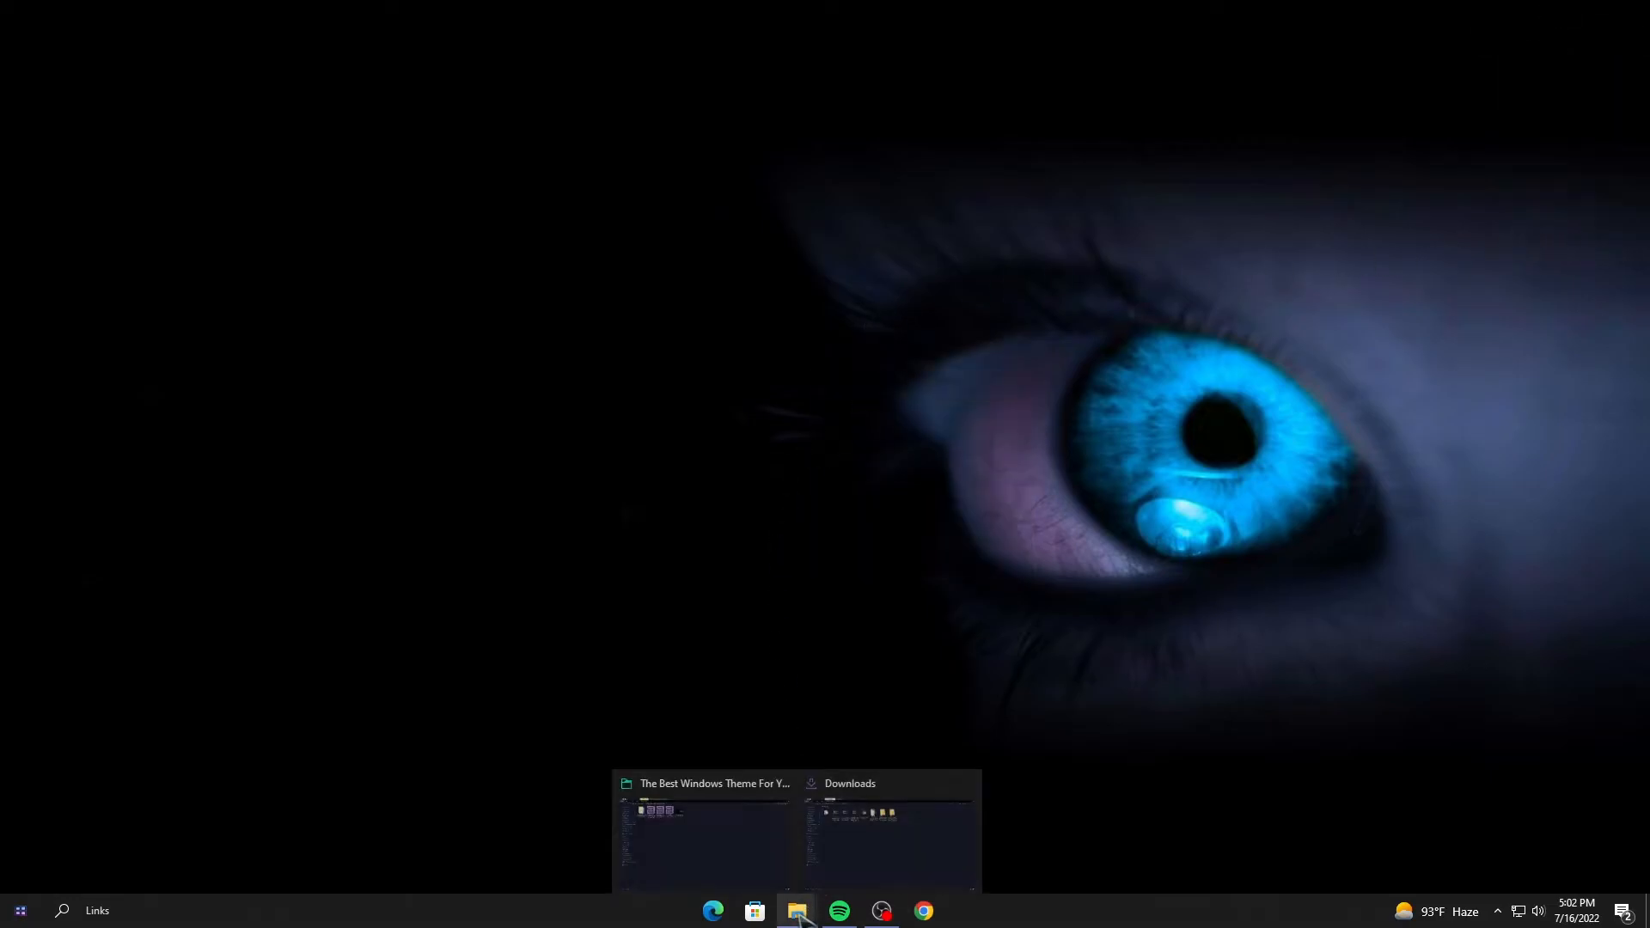
{"action": "left_click", "coordinate": [969, 784]}
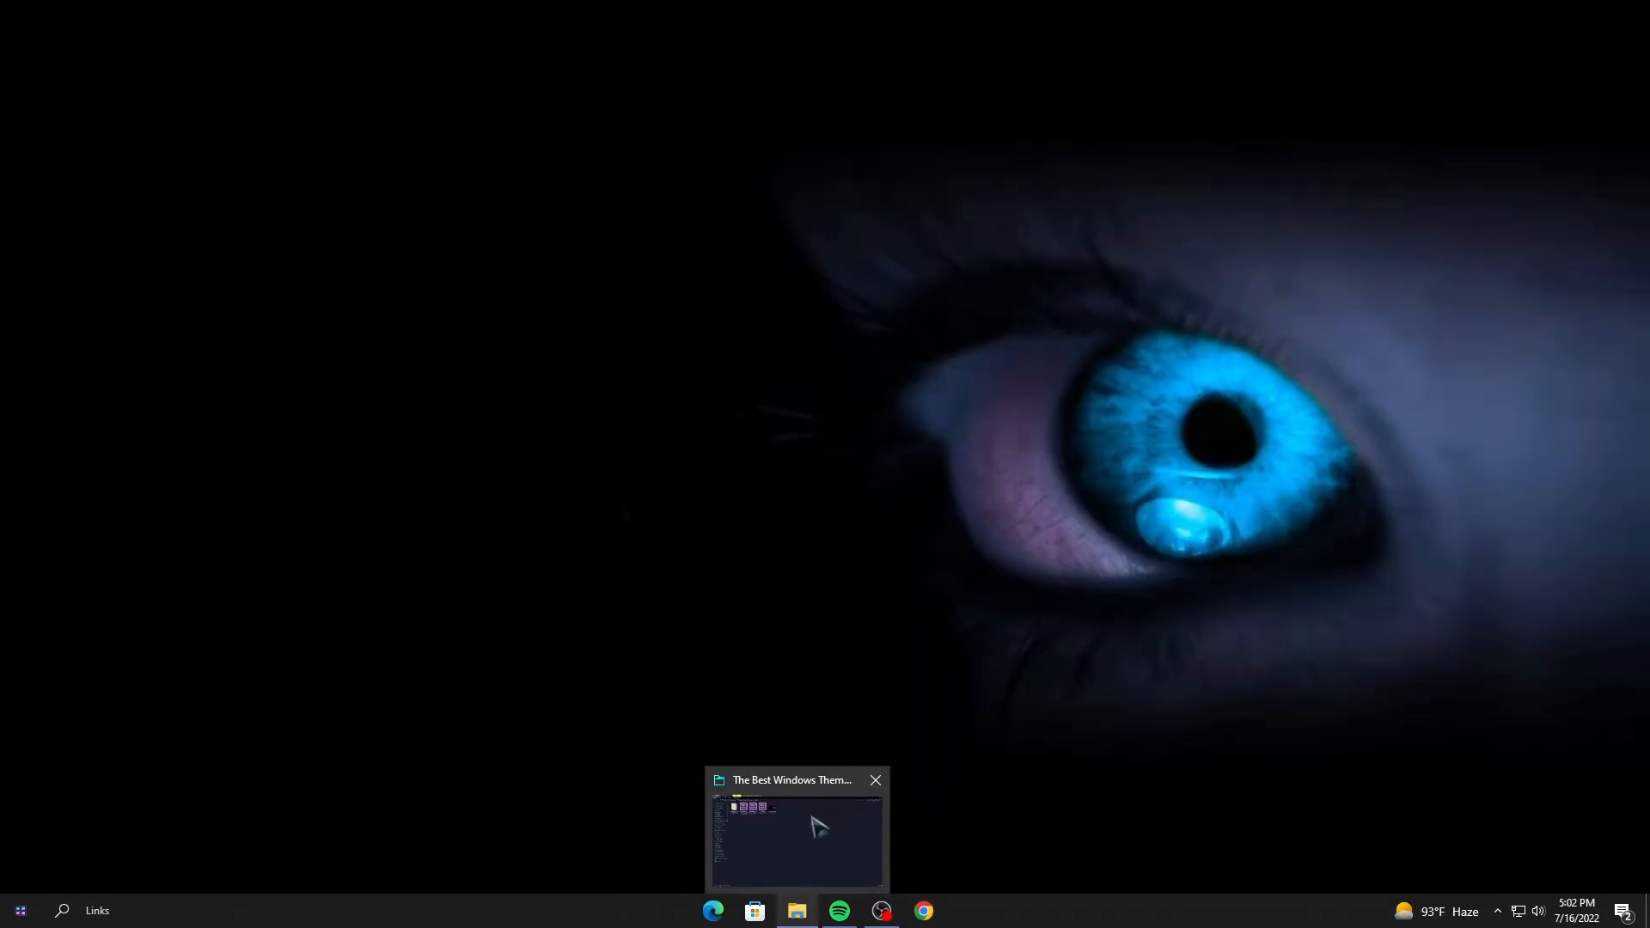
{"action": "left_click", "coordinate": [817, 825]}
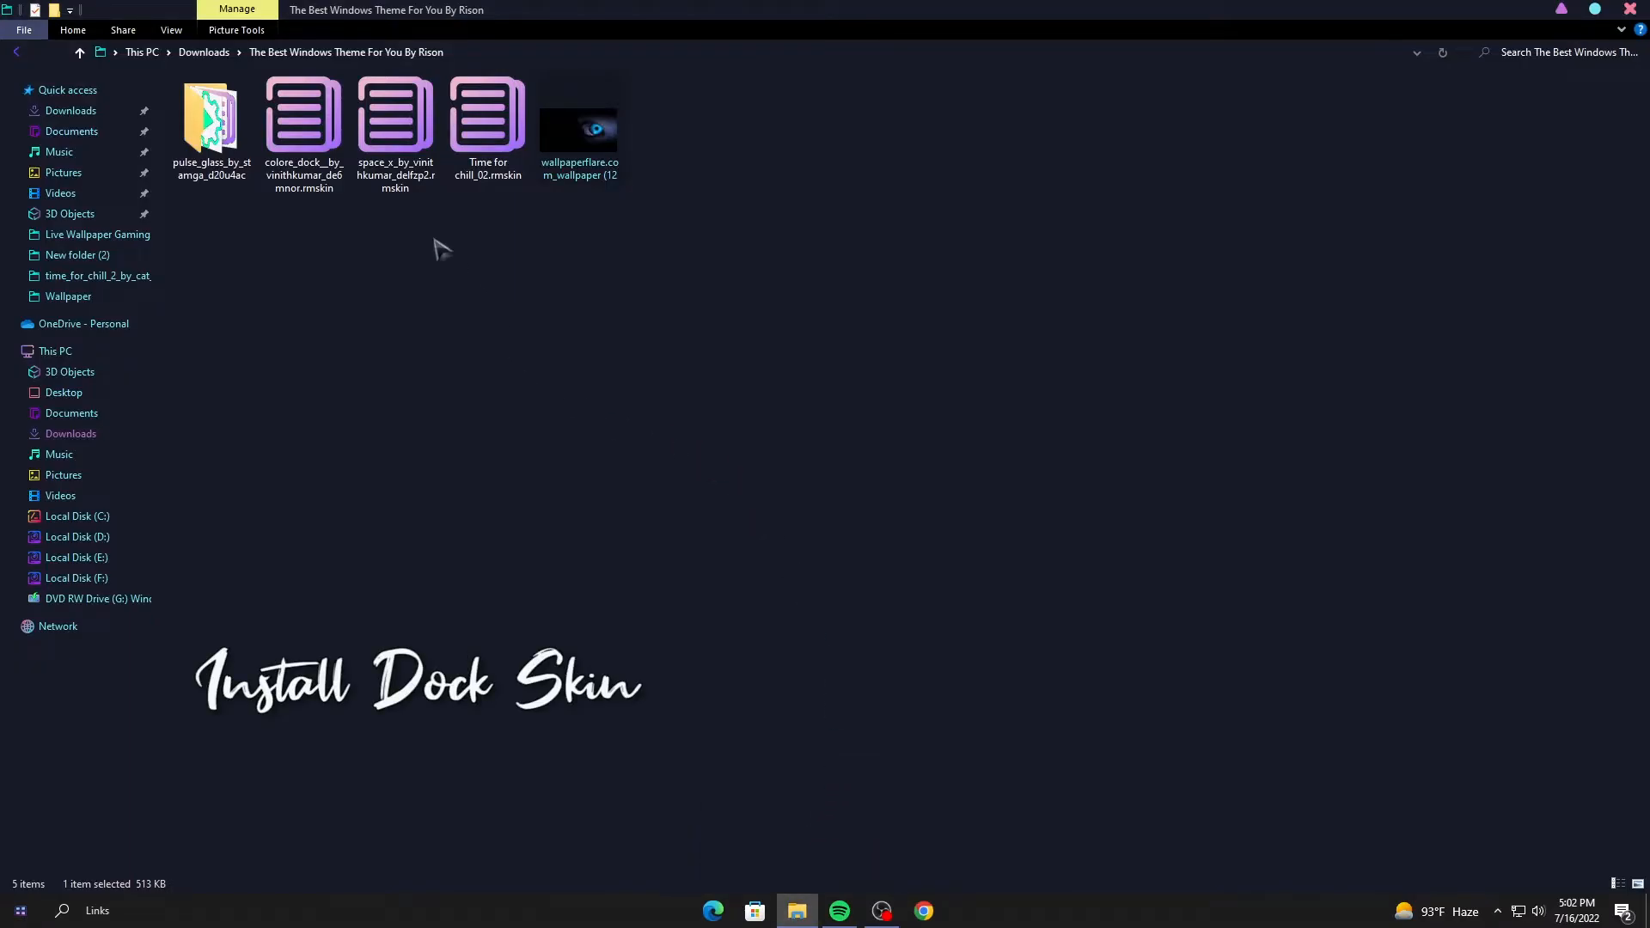
{"action": "left_click", "coordinate": [307, 144]}
{"action": "right_click", "coordinate": [305, 143]}
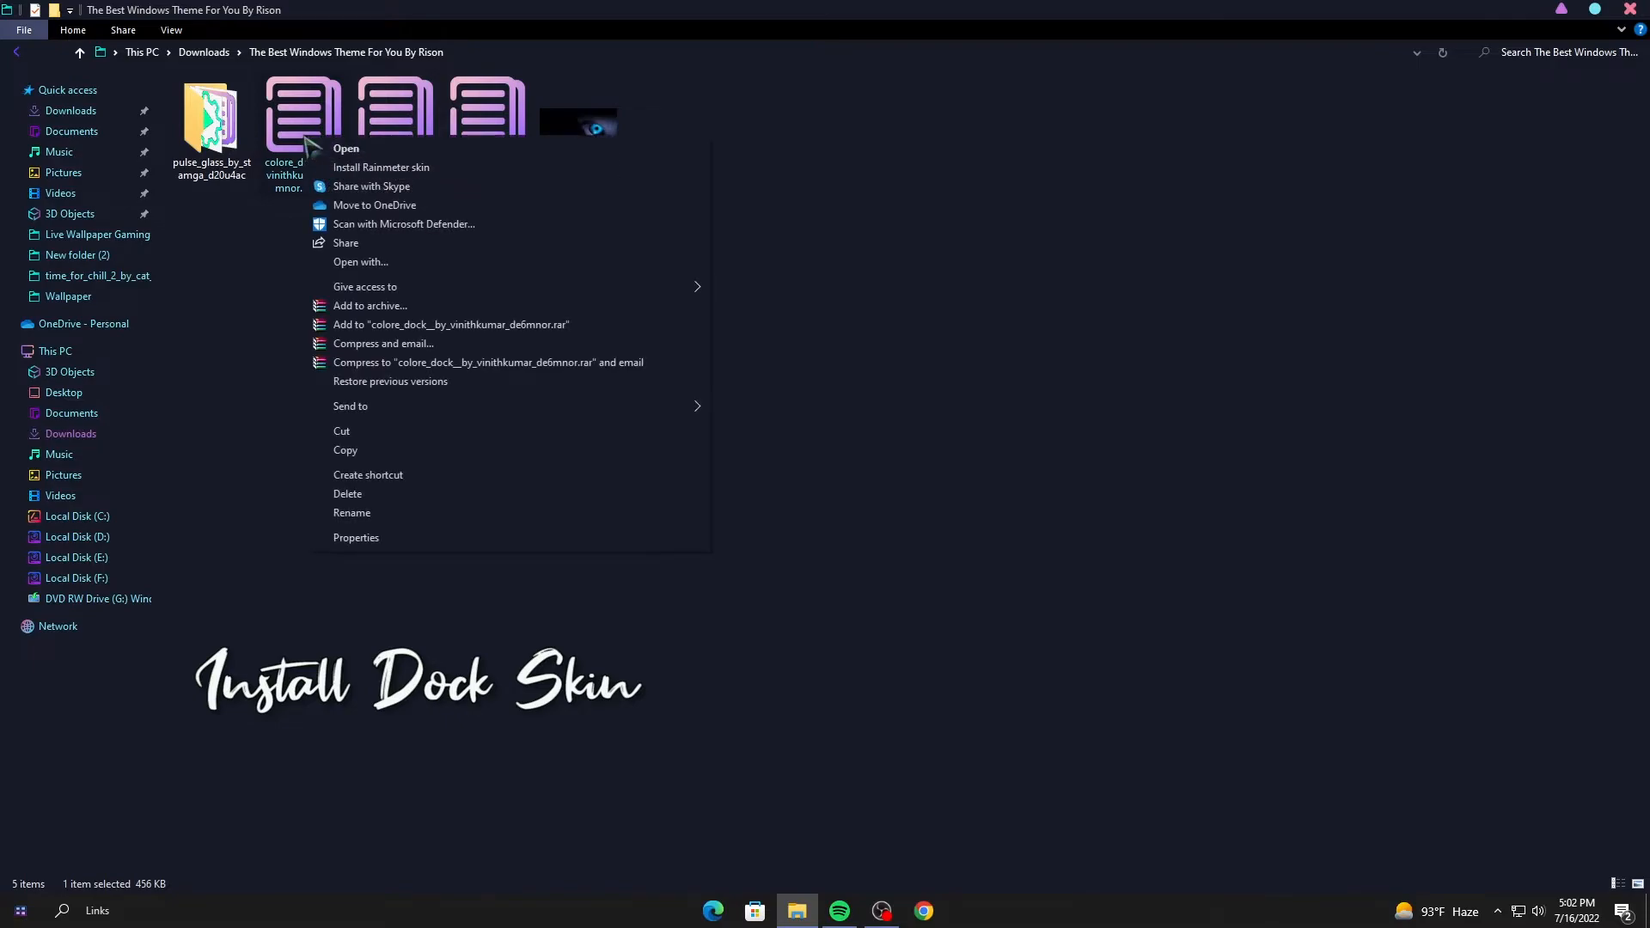
{"action": "left_click", "coordinate": [404, 168]}
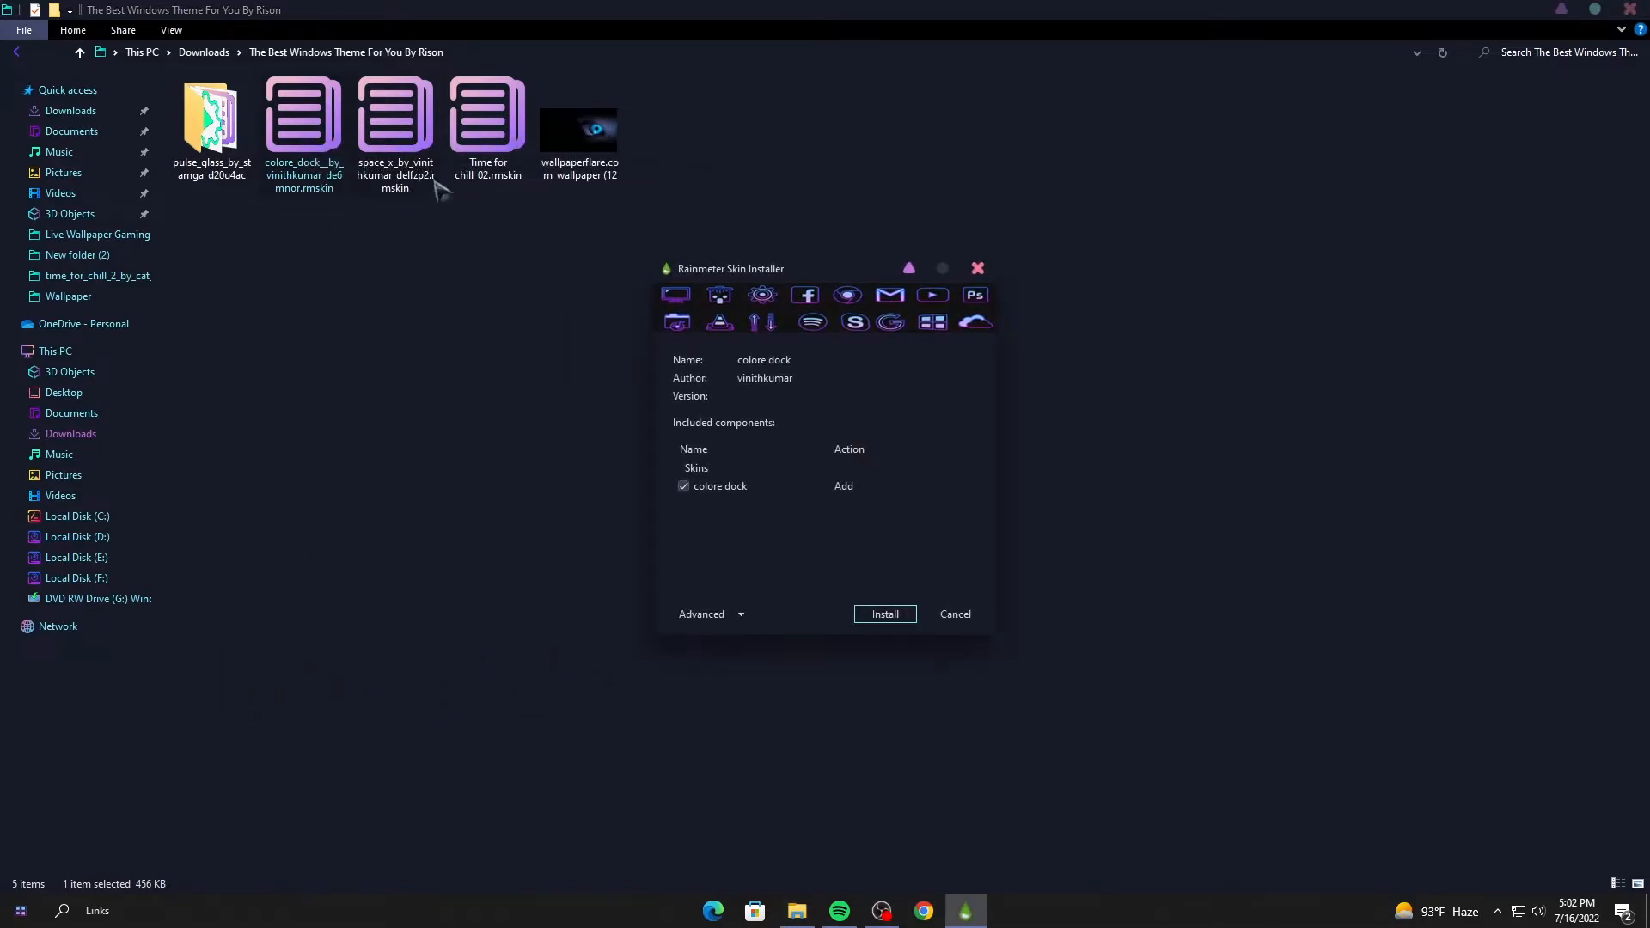
{"action": "left_click", "coordinate": [885, 617]}
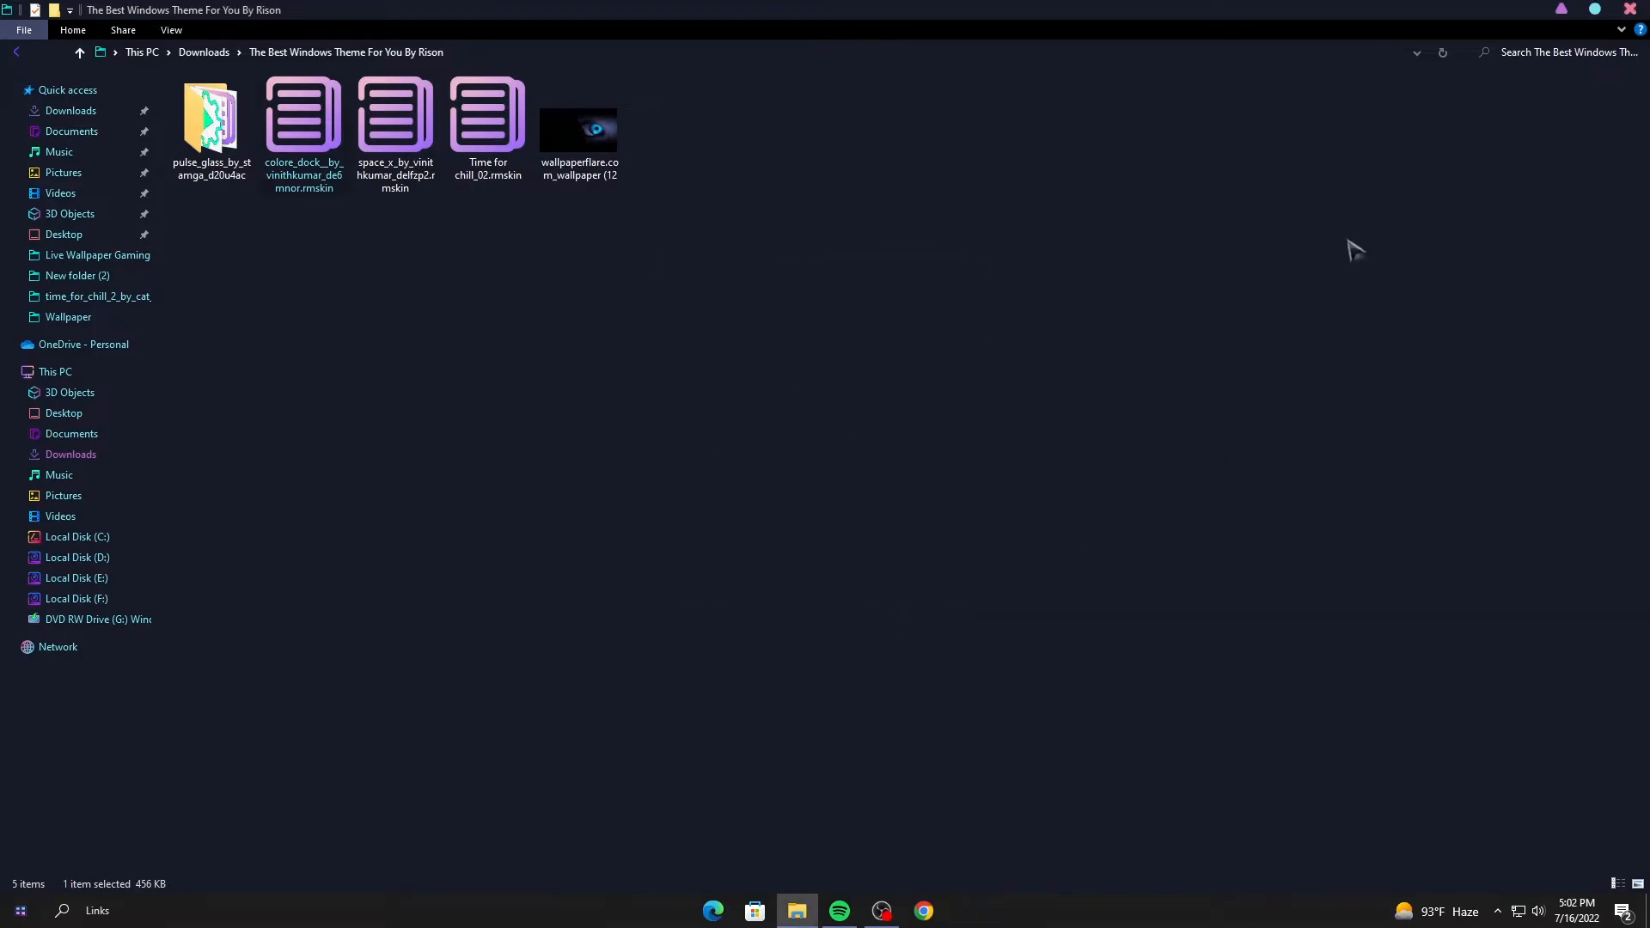
{"action": "left_click", "coordinate": [1561, 10]}
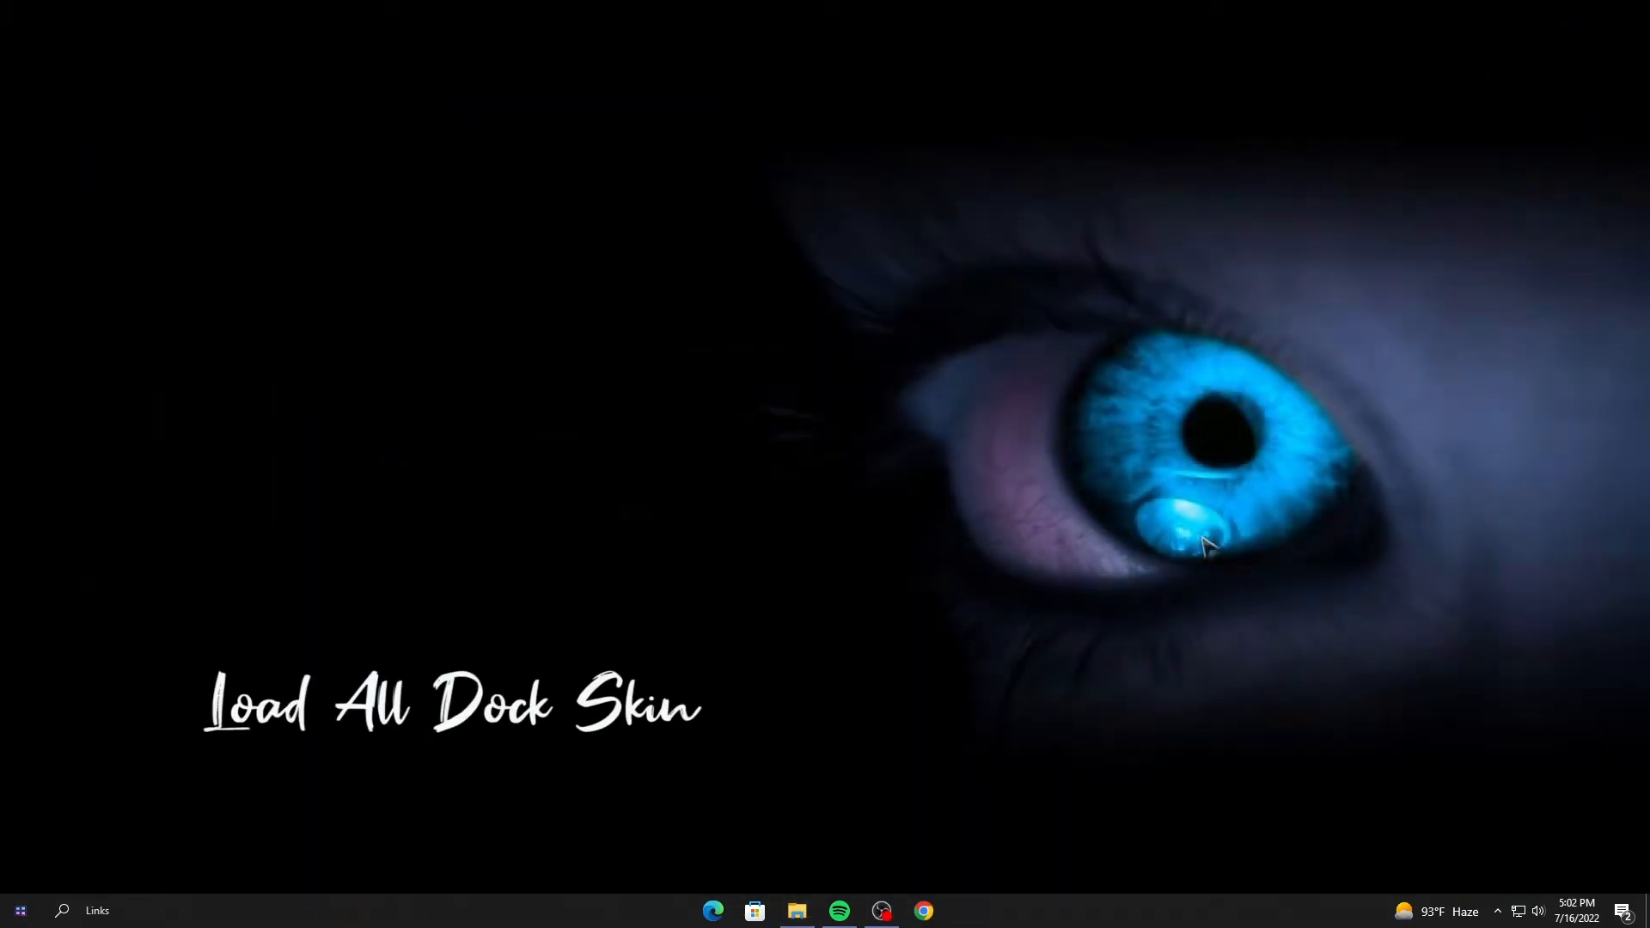
Step: Open the Rainmeter manager, move its window off the middle of the desktop and expand the colore dock skins
{"action": "left_click", "coordinate": [1499, 911]}
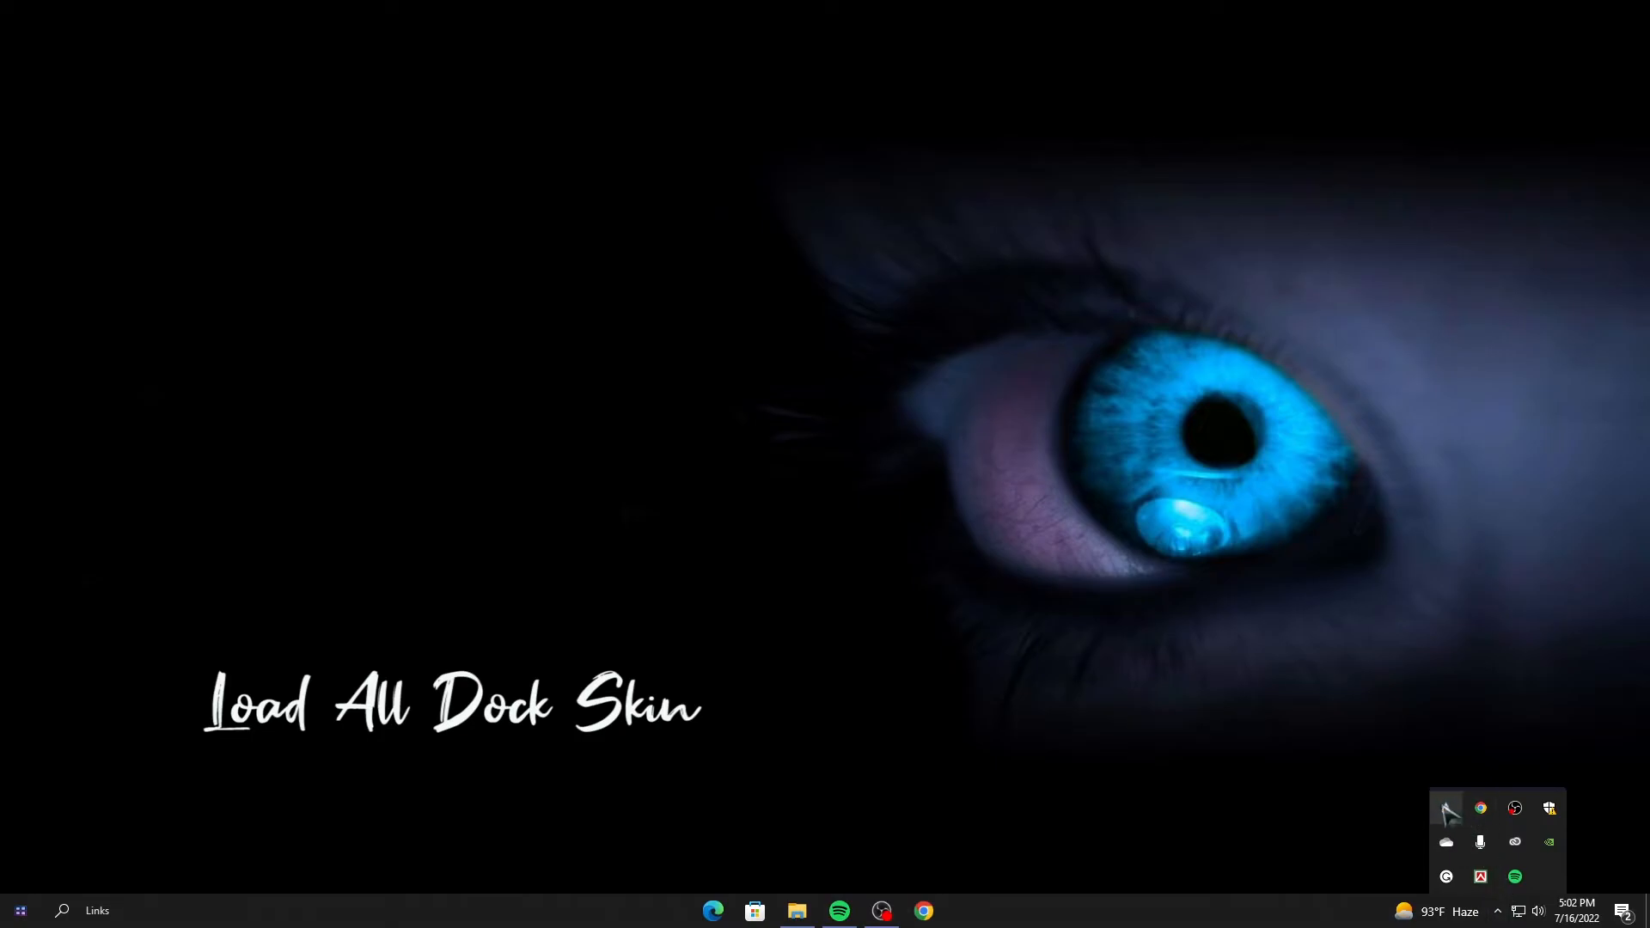
{"action": "left_click", "coordinate": [1446, 812]}
{"action": "left_click", "coordinate": [542, 666]}
{"action": "left_click_drag", "start_coordinate": [839, 221], "coordinate": [1198, 109]}
{"action": "left_click", "coordinate": [882, 190]}
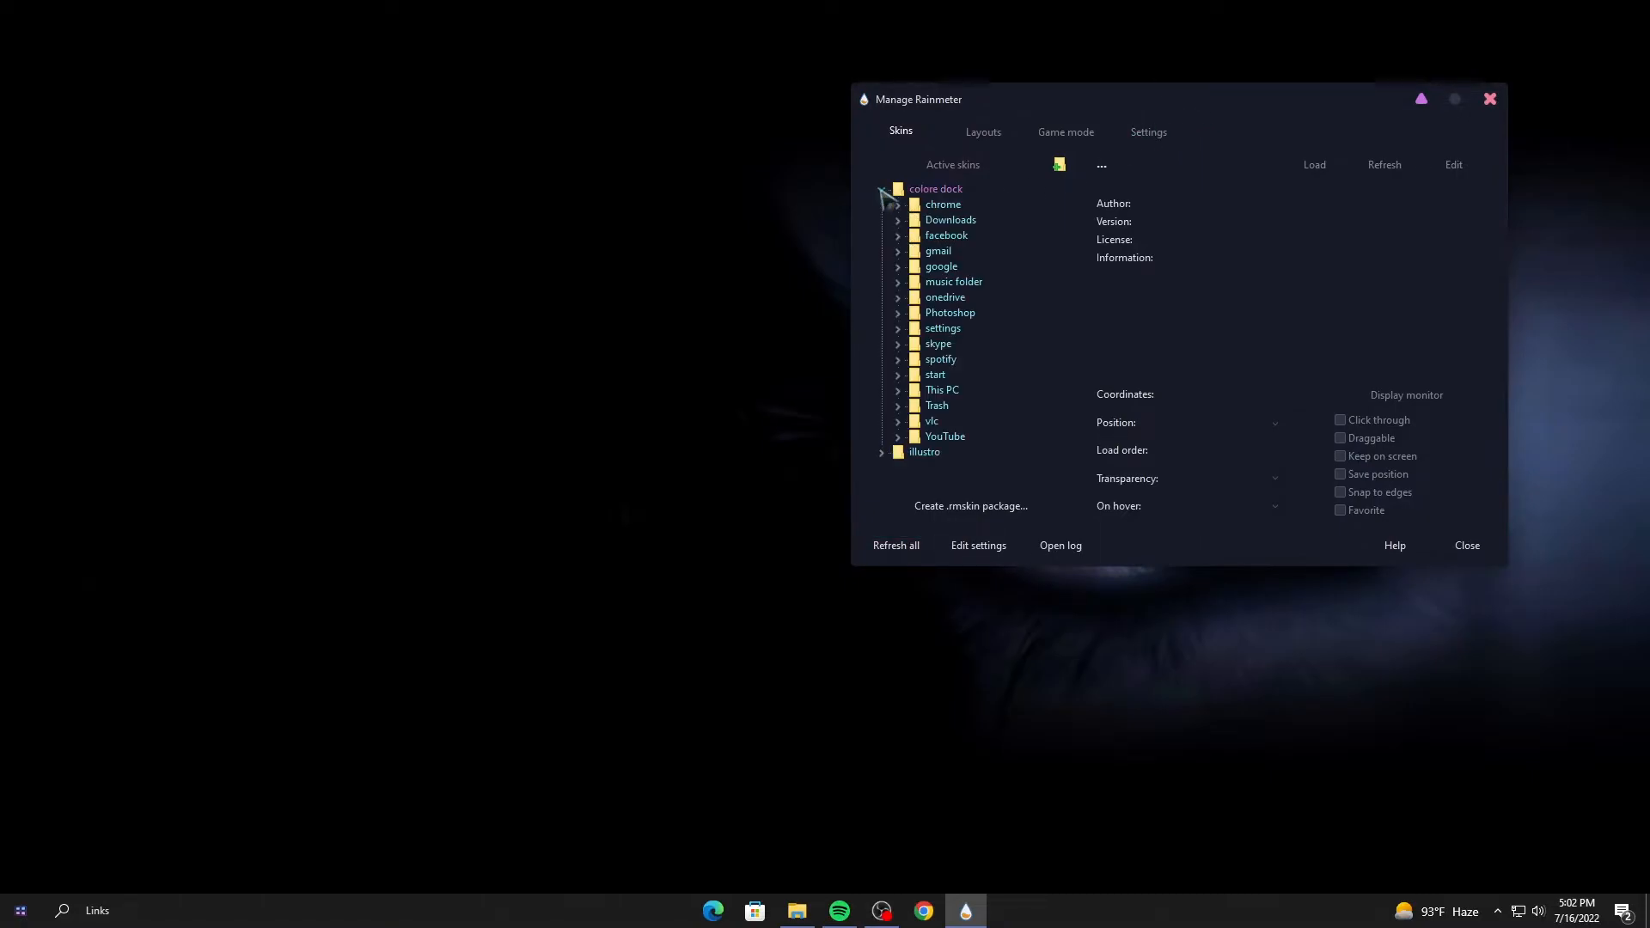
Step: Load chrome.ini from colore dock, set its position to On desktop and place the icon in the lower middle of the desktop
{"action": "left_click", "coordinate": [898, 205]}
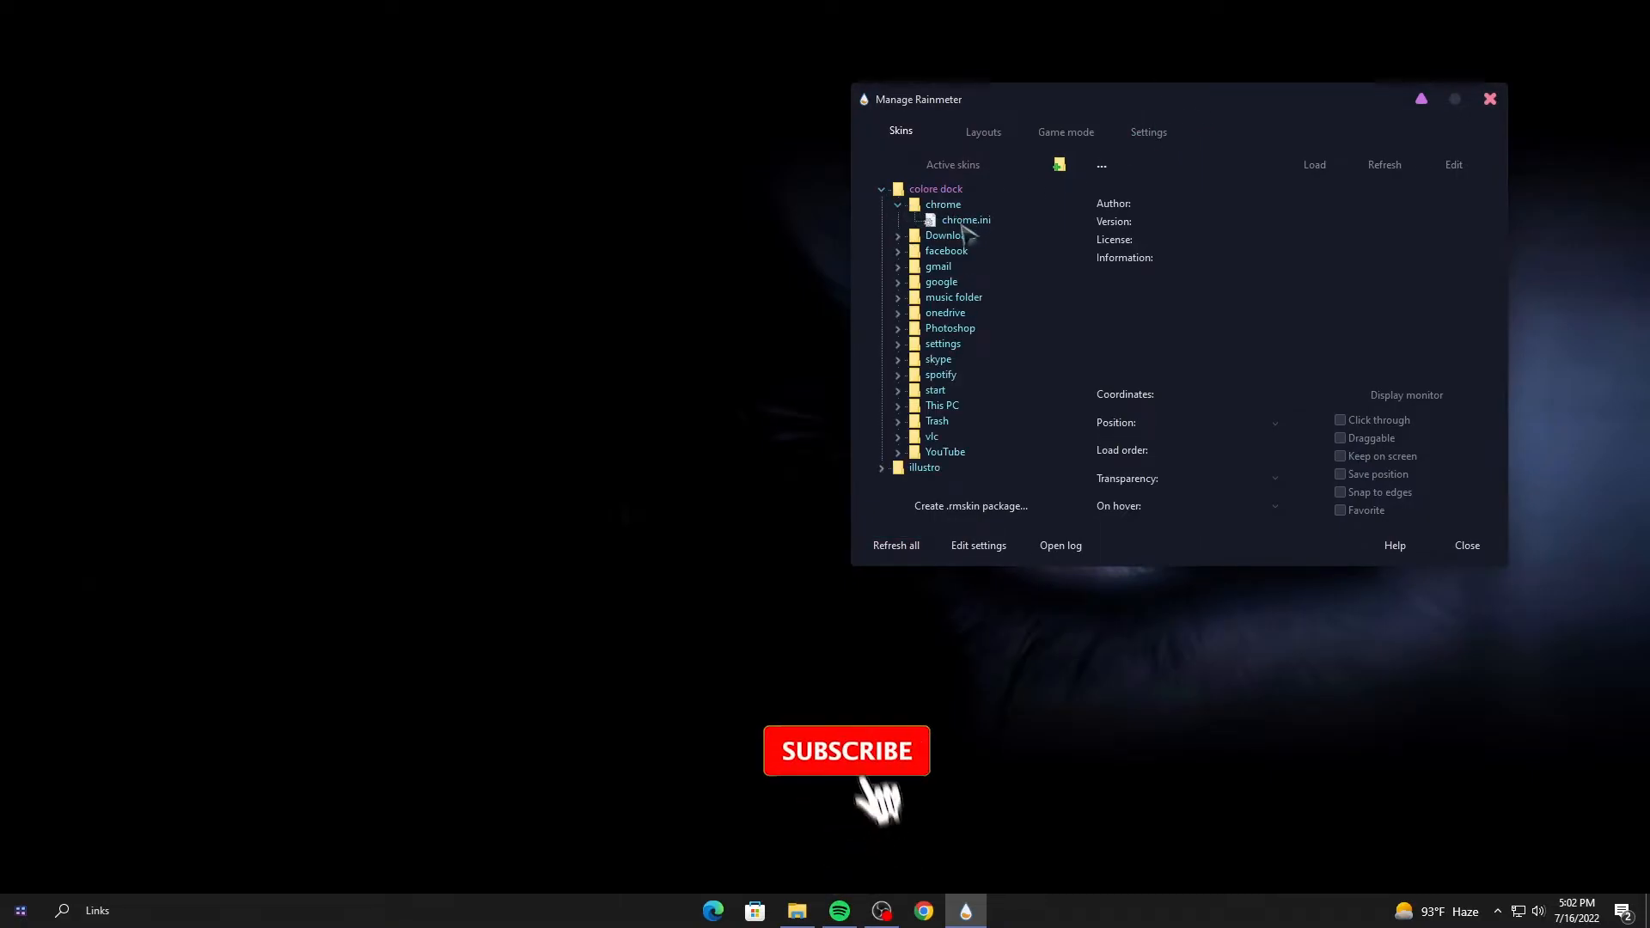
{"action": "left_click", "coordinate": [964, 220]}
{"action": "left_click", "coordinate": [1314, 164]}
{"action": "left_click", "coordinate": [1229, 423]}
{"action": "left_click", "coordinate": [1223, 441]}
{"action": "left_click_drag", "start_coordinate": [41, 42], "coordinate": [565, 741]}
Step: Load Downloads.ini from colore dock, set its position to On desktop and place it just right of the Chrome dock icon
{"action": "left_click", "coordinate": [898, 236]}
{"action": "left_click", "coordinate": [966, 251]}
{"action": "left_click", "coordinate": [1313, 164]}
{"action": "left_click", "coordinate": [1237, 421]}
{"action": "left_click", "coordinate": [1234, 441]}
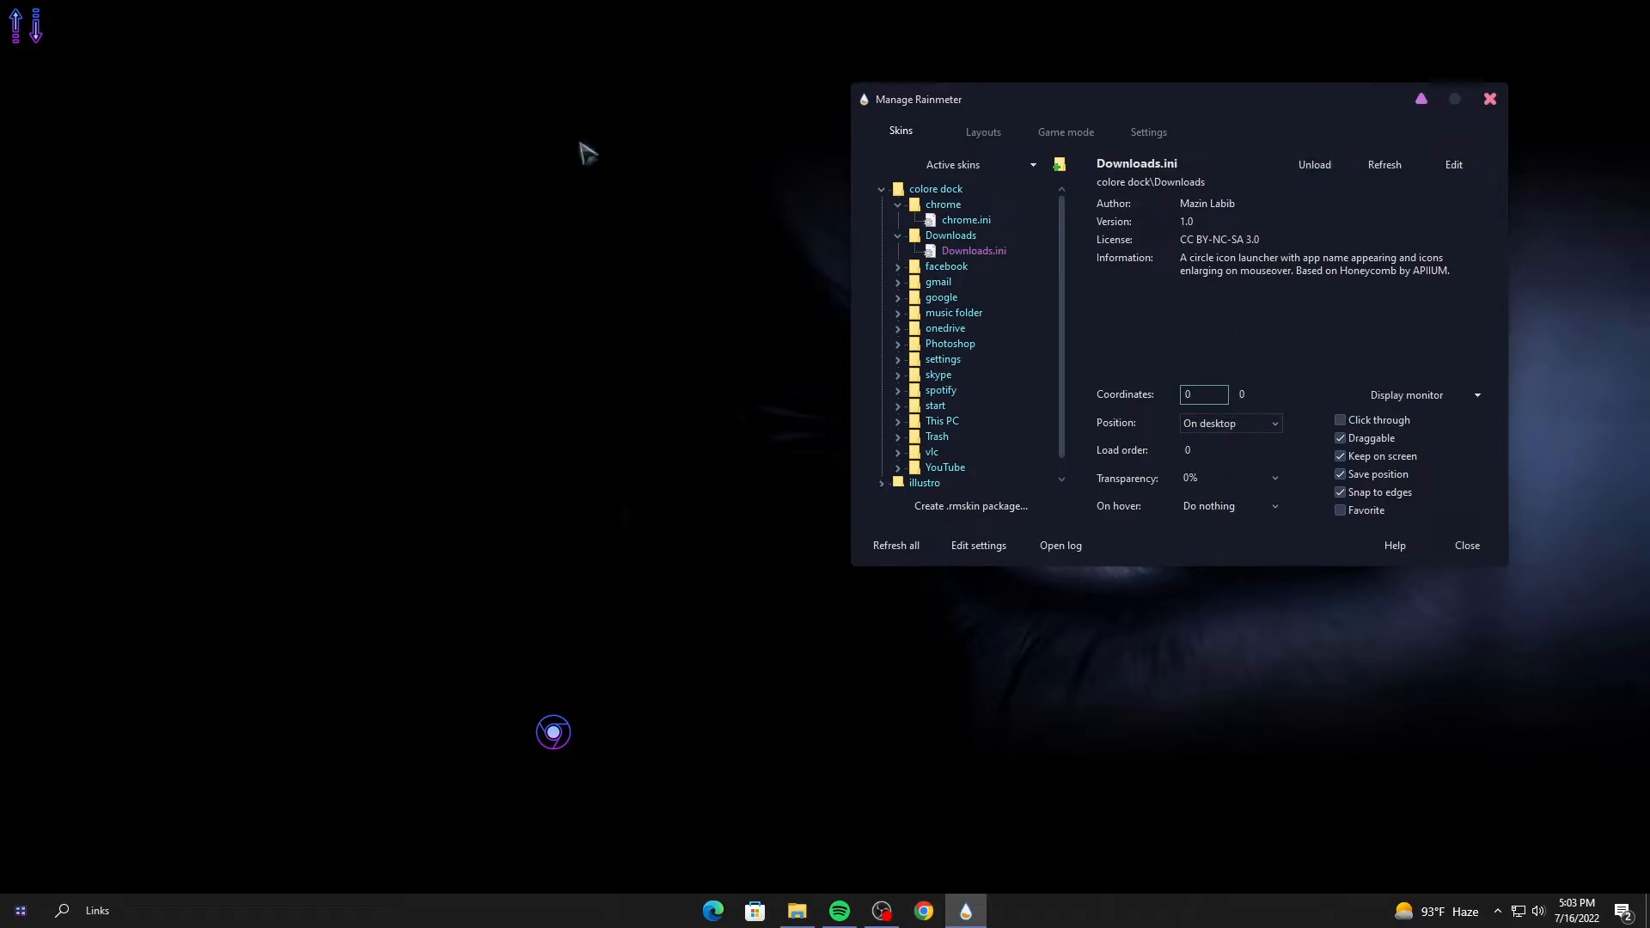
{"action": "left_click_drag", "start_coordinate": [41, 37], "coordinate": [630, 734]}
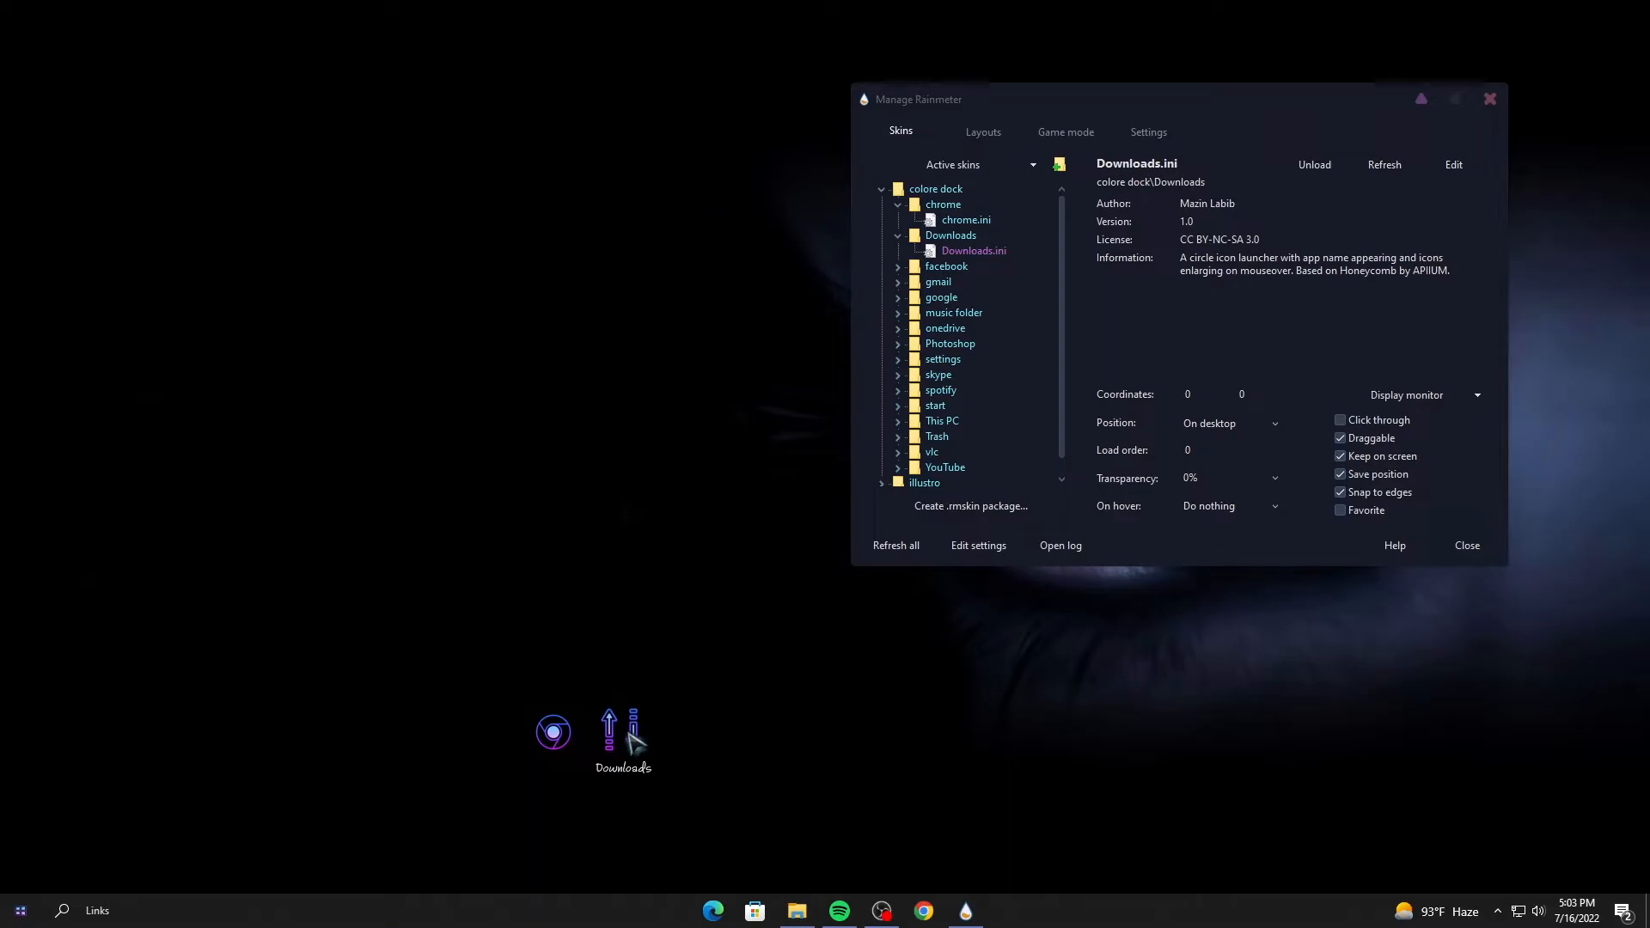
Step: Load facebook.ini from colore dock, set its position to On desktop and place it just right of the Downloads dock icon
{"action": "left_click_drag", "start_coordinate": [630, 734], "coordinate": [631, 735]}
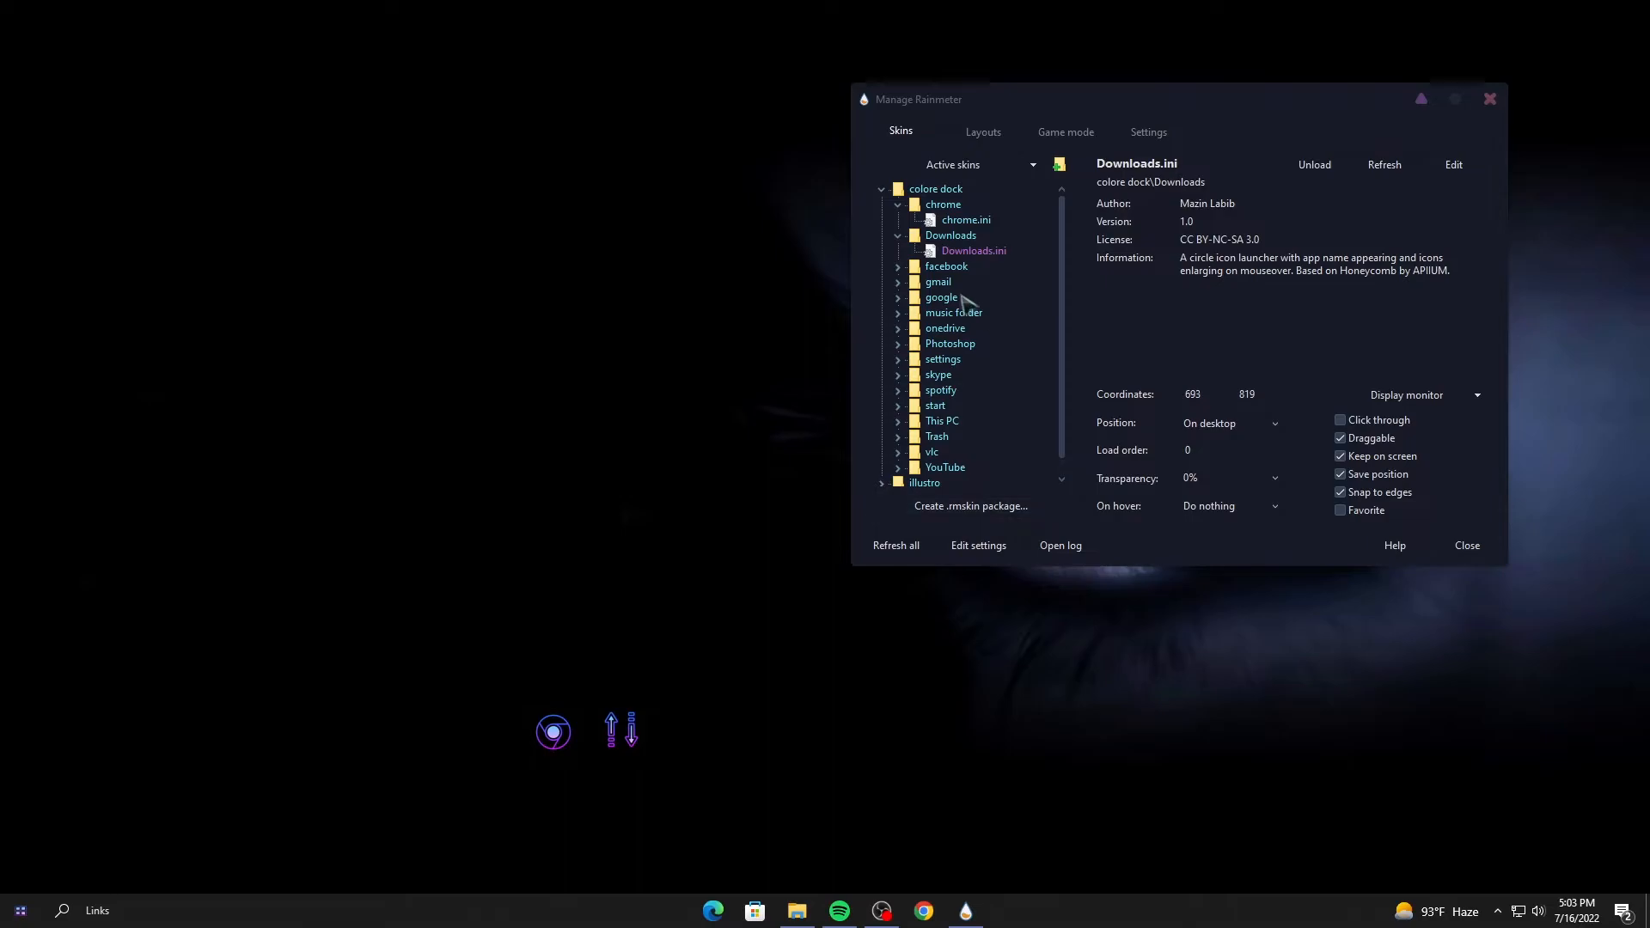
{"action": "left_click", "coordinate": [900, 267]}
{"action": "left_click", "coordinate": [961, 283]}
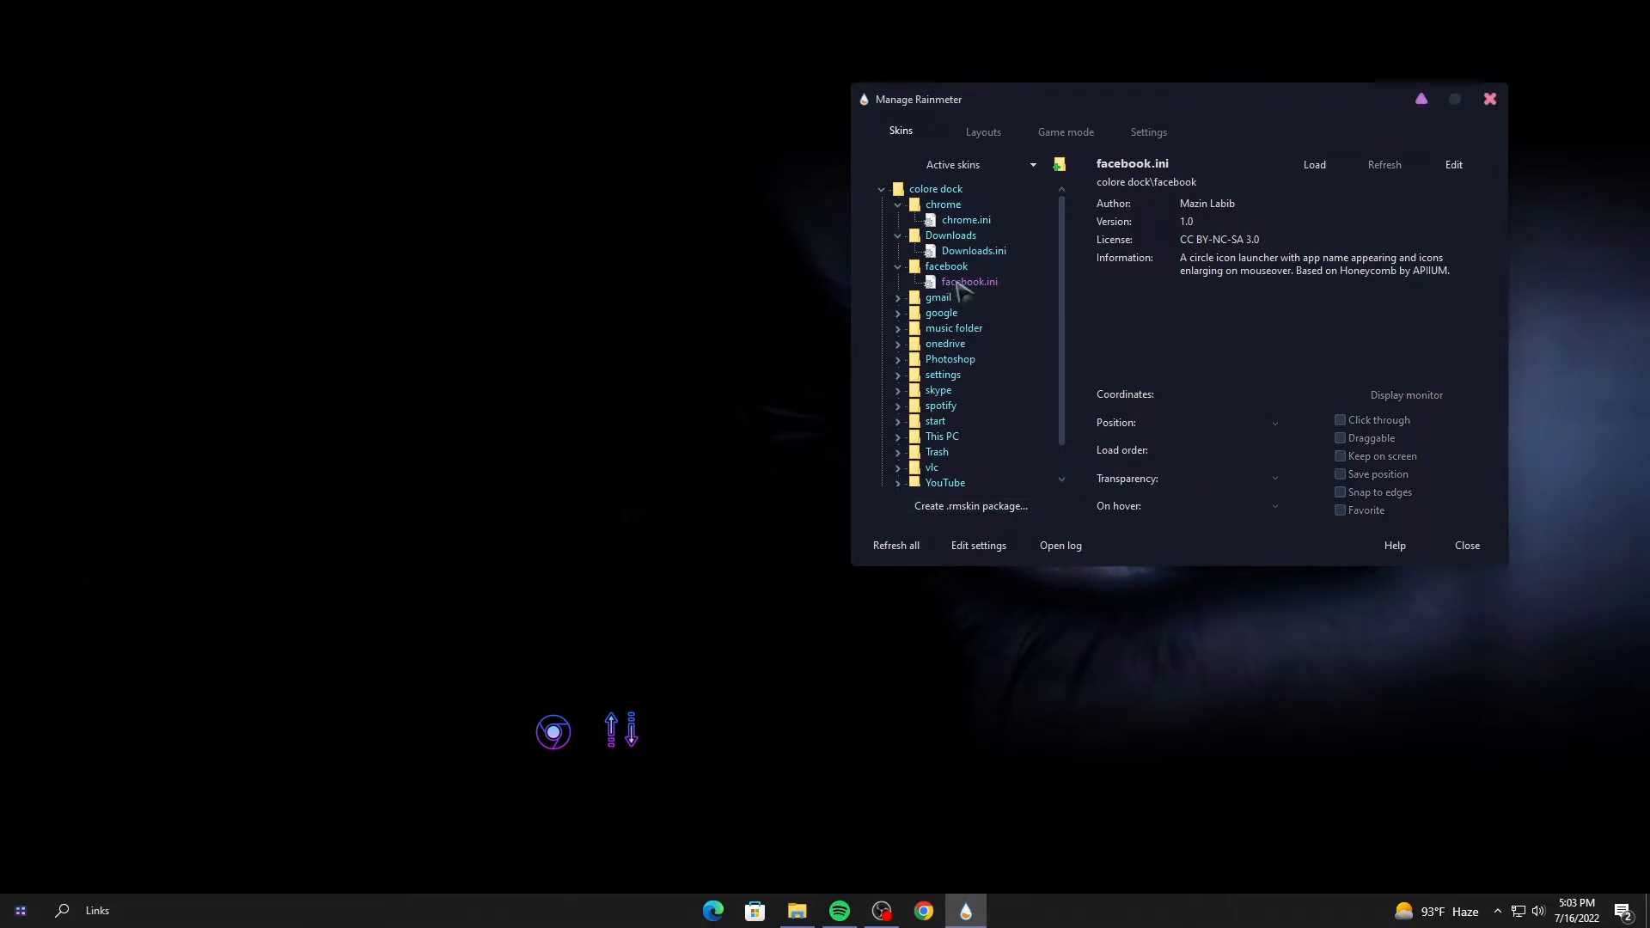
{"action": "left_click", "coordinate": [1315, 165]}
{"action": "left_click", "coordinate": [1238, 424]}
{"action": "left_click", "coordinate": [1237, 441]}
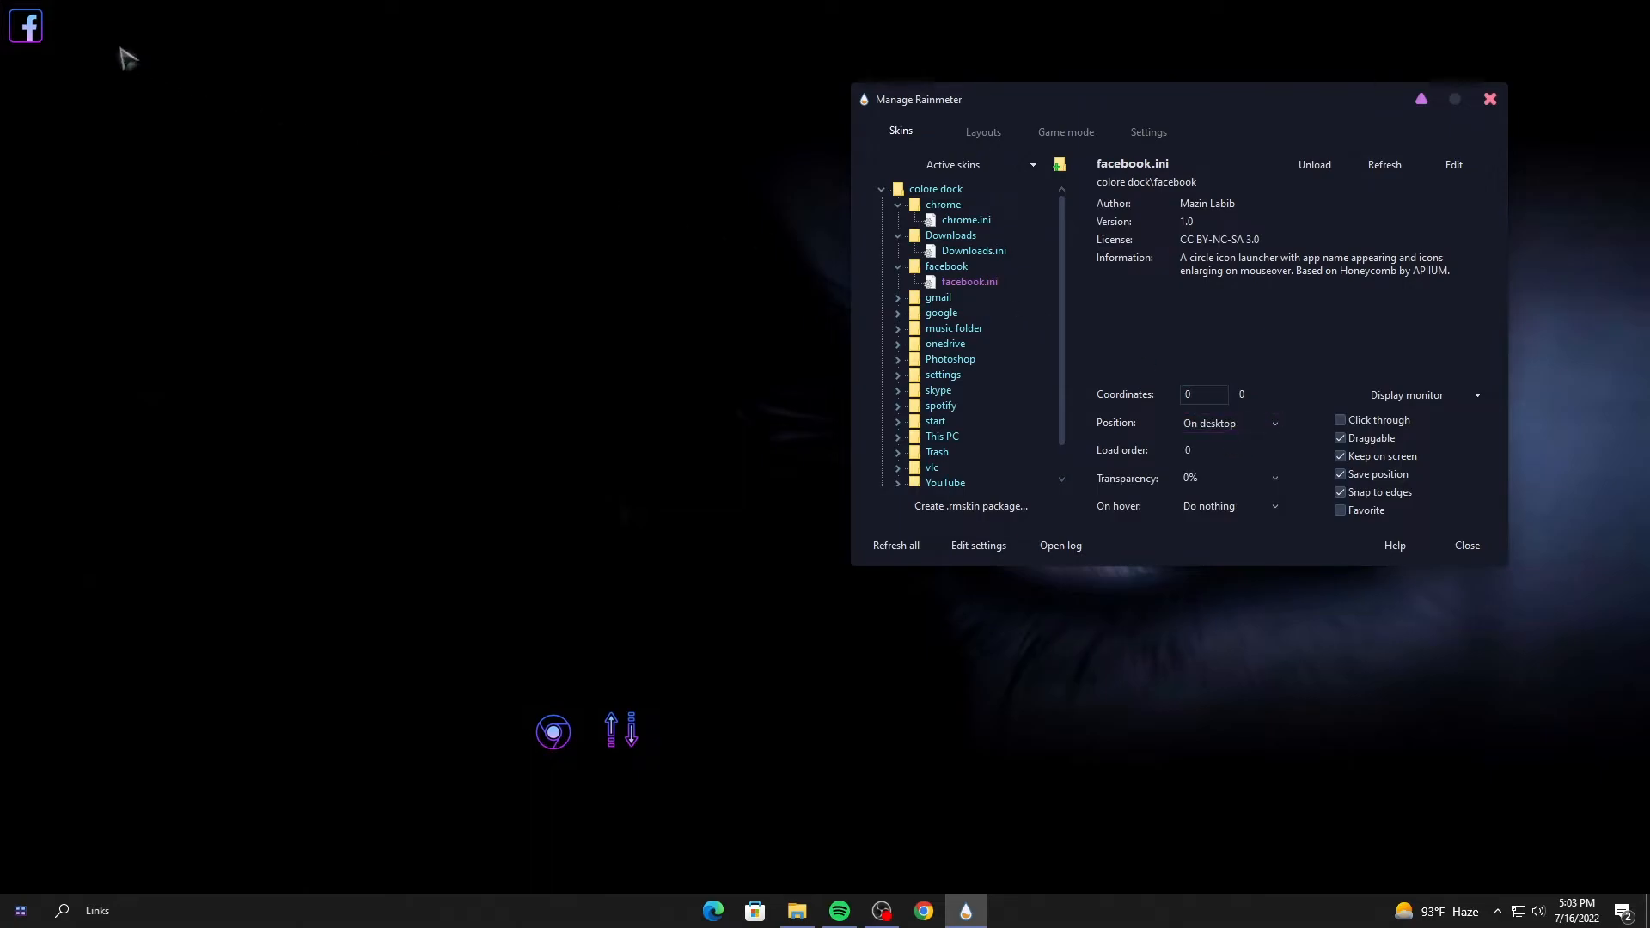
{"action": "left_click_drag", "start_coordinate": [29, 31], "coordinate": [701, 737]}
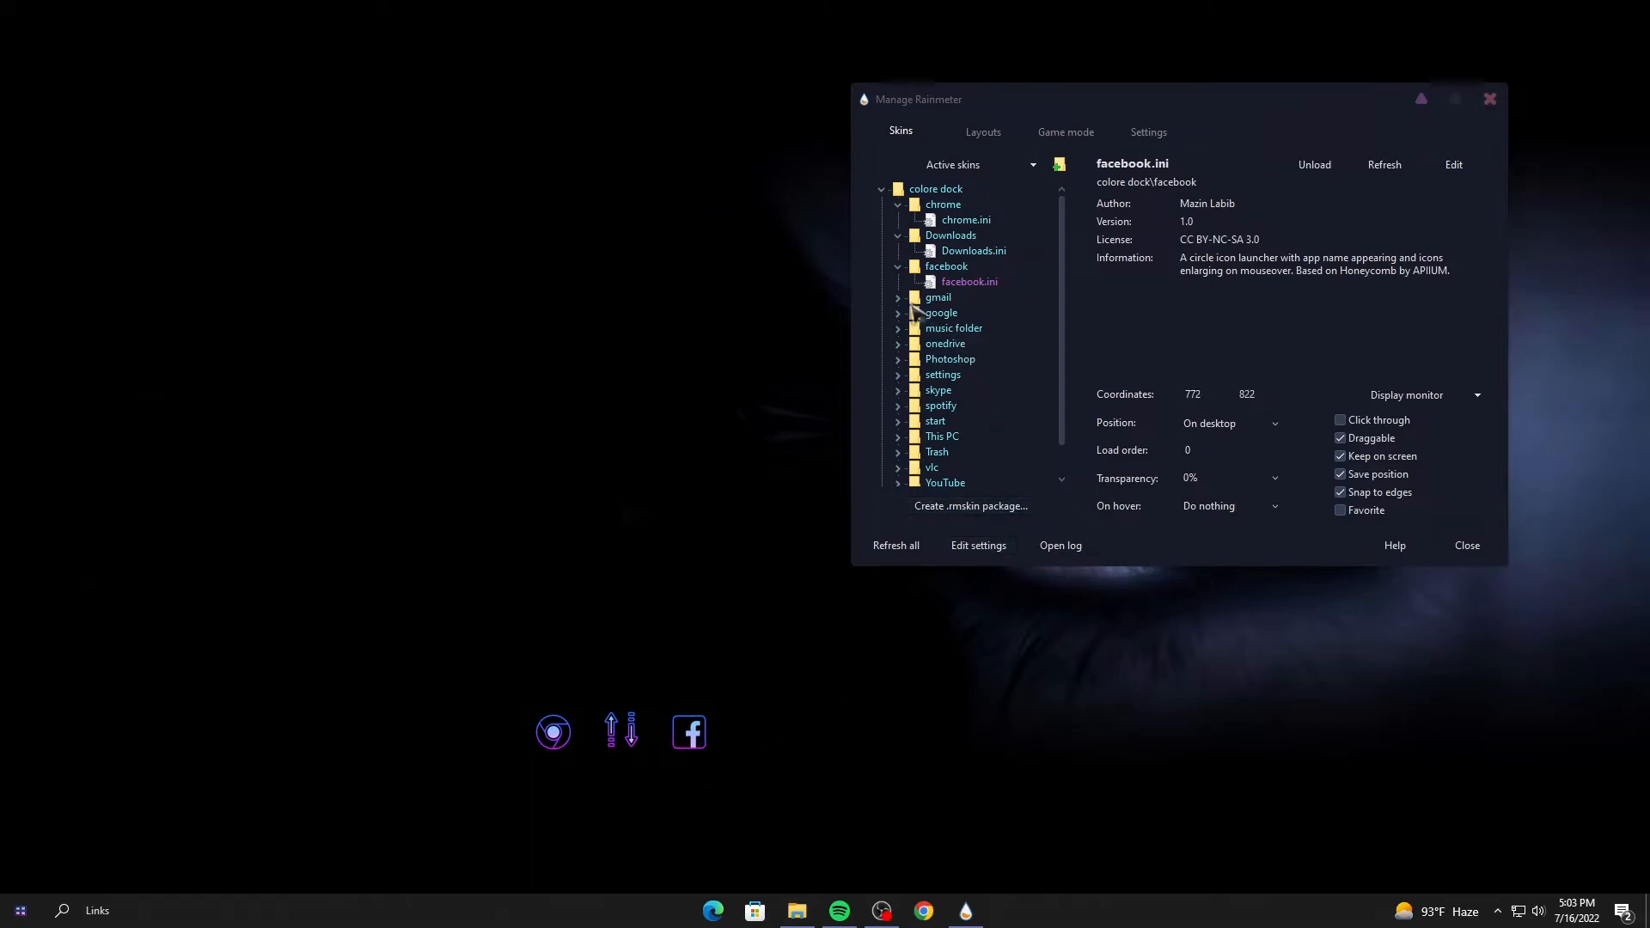
Step: Load gmail.ini from colore dock, set its position to On desktop and place it just right of the Facebook icon
{"action": "left_click", "coordinate": [897, 297]}
{"action": "left_click", "coordinate": [959, 313]}
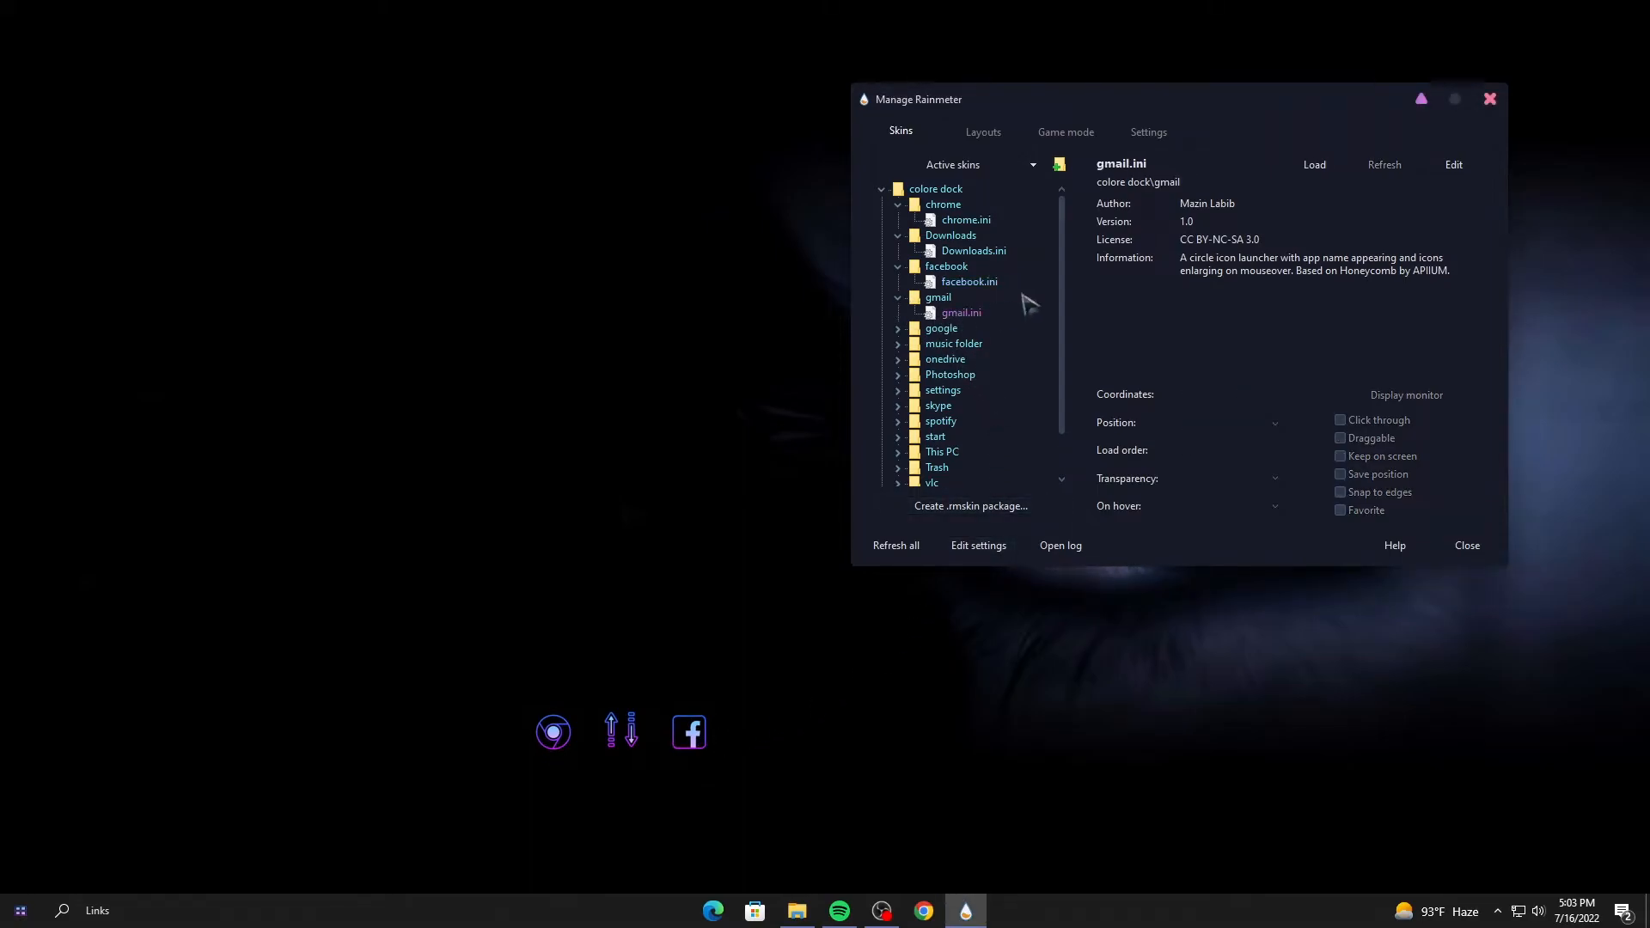
{"action": "left_click", "coordinate": [1312, 166]}
{"action": "left_click", "coordinate": [1238, 422]}
{"action": "left_click", "coordinate": [1238, 447]}
{"action": "left_click_drag", "start_coordinate": [26, 26], "coordinate": [761, 737]}
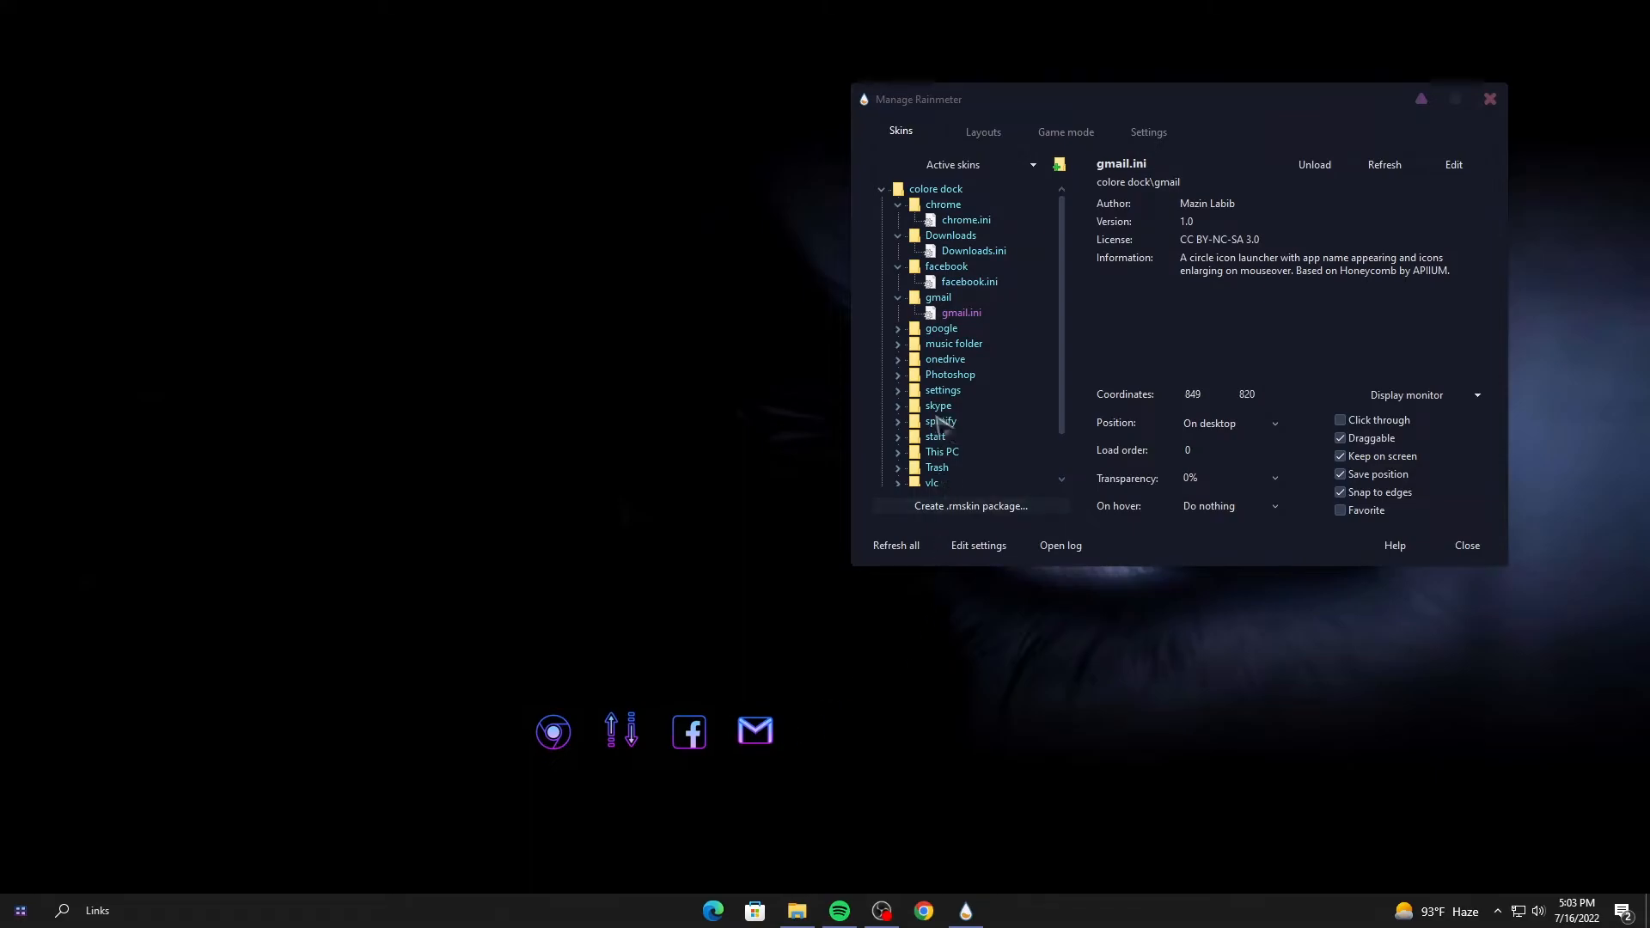
Step: Load google.ini from colore dock, set its position to On desktop and place it just right of the Gmail icon
{"action": "left_click", "coordinate": [898, 328]}
{"action": "left_click", "coordinate": [964, 343]}
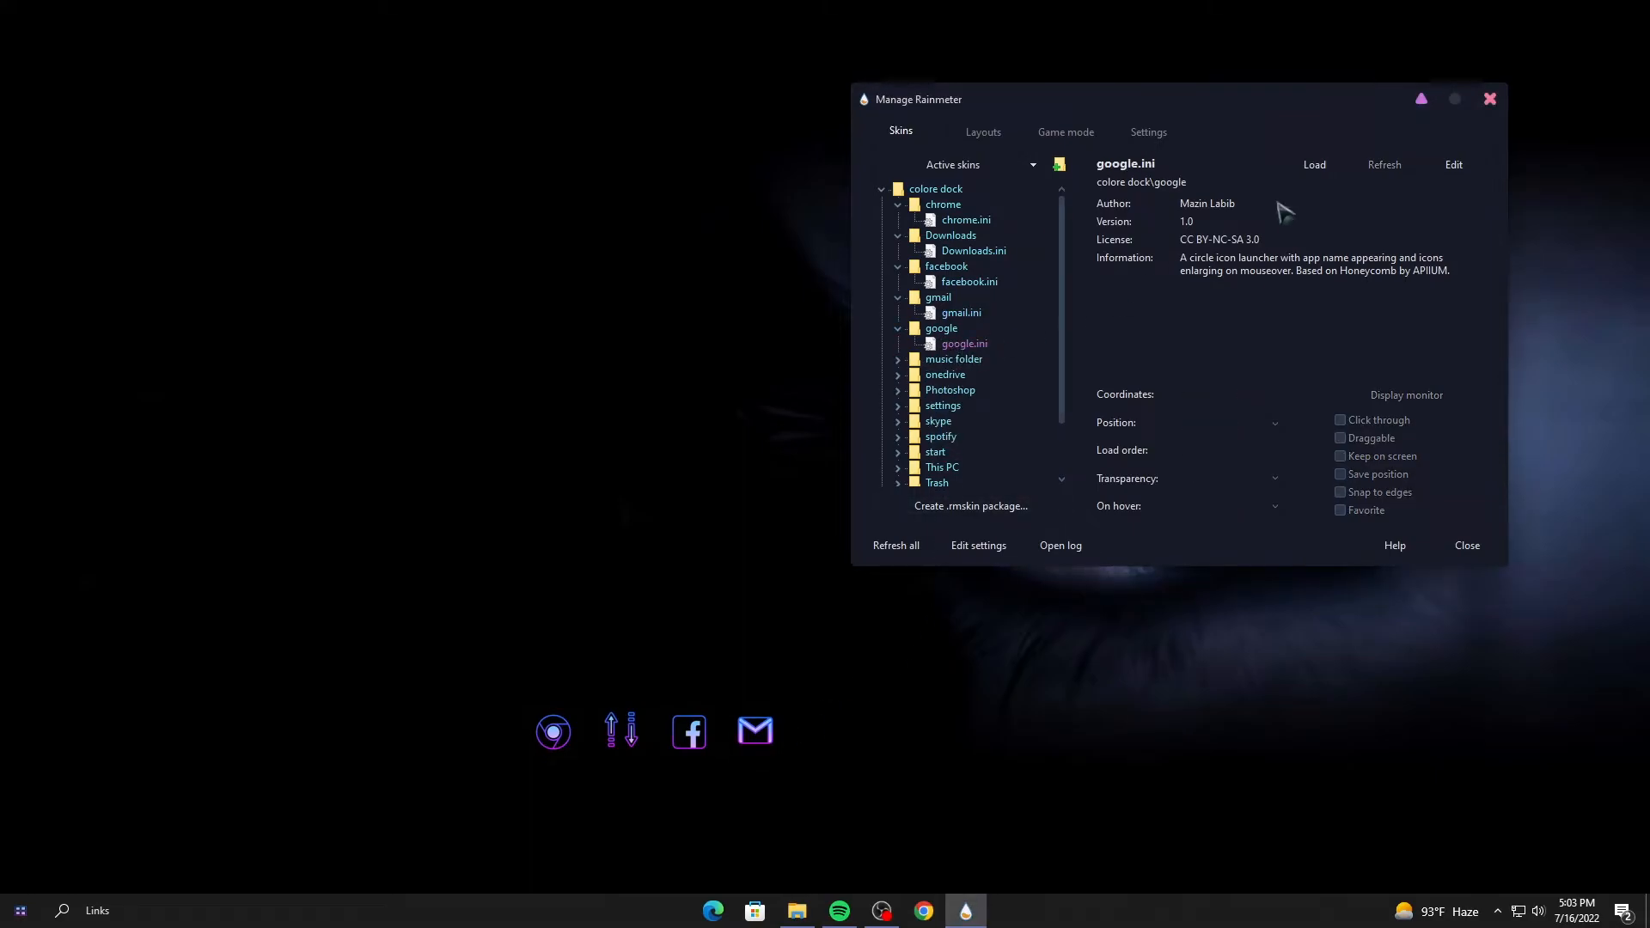
{"action": "left_click", "coordinate": [1312, 165]}
{"action": "left_click", "coordinate": [1229, 423]}
{"action": "left_click", "coordinate": [1229, 446]}
{"action": "left_click_drag", "start_coordinate": [32, 43], "coordinate": [825, 747]}
Step: Load music folder.ini from colore dock, set its position to On desktop and place it just right of the Google icon
{"action": "left_click", "coordinate": [898, 360]}
{"action": "left_click", "coordinate": [958, 375]}
{"action": "left_click", "coordinate": [1312, 165]}
{"action": "left_click", "coordinate": [1228, 422]}
{"action": "left_click", "coordinate": [1228, 447]}
{"action": "left_click_drag", "start_coordinate": [32, 43], "coordinate": [889, 737]}
Step: Load onedrive.ini from colore dock, set its position to On desktop and place it just right of the music folder icon
{"action": "left_click", "coordinate": [898, 390]}
{"action": "left_click", "coordinate": [966, 405]}
{"action": "left_click", "coordinate": [1312, 165]}
{"action": "left_click", "coordinate": [1229, 422]}
{"action": "left_click", "coordinate": [1230, 451]}
{"action": "left_click_drag", "start_coordinate": [39, 43], "coordinate": [964, 735]}
Step: Load Photoshop.ini from colore dock, set its position to On desktop and place it just right of the OneDrive icon
{"action": "scroll", "coordinate": [971, 344], "scroll_direction": "down", "scroll_amount": 1}
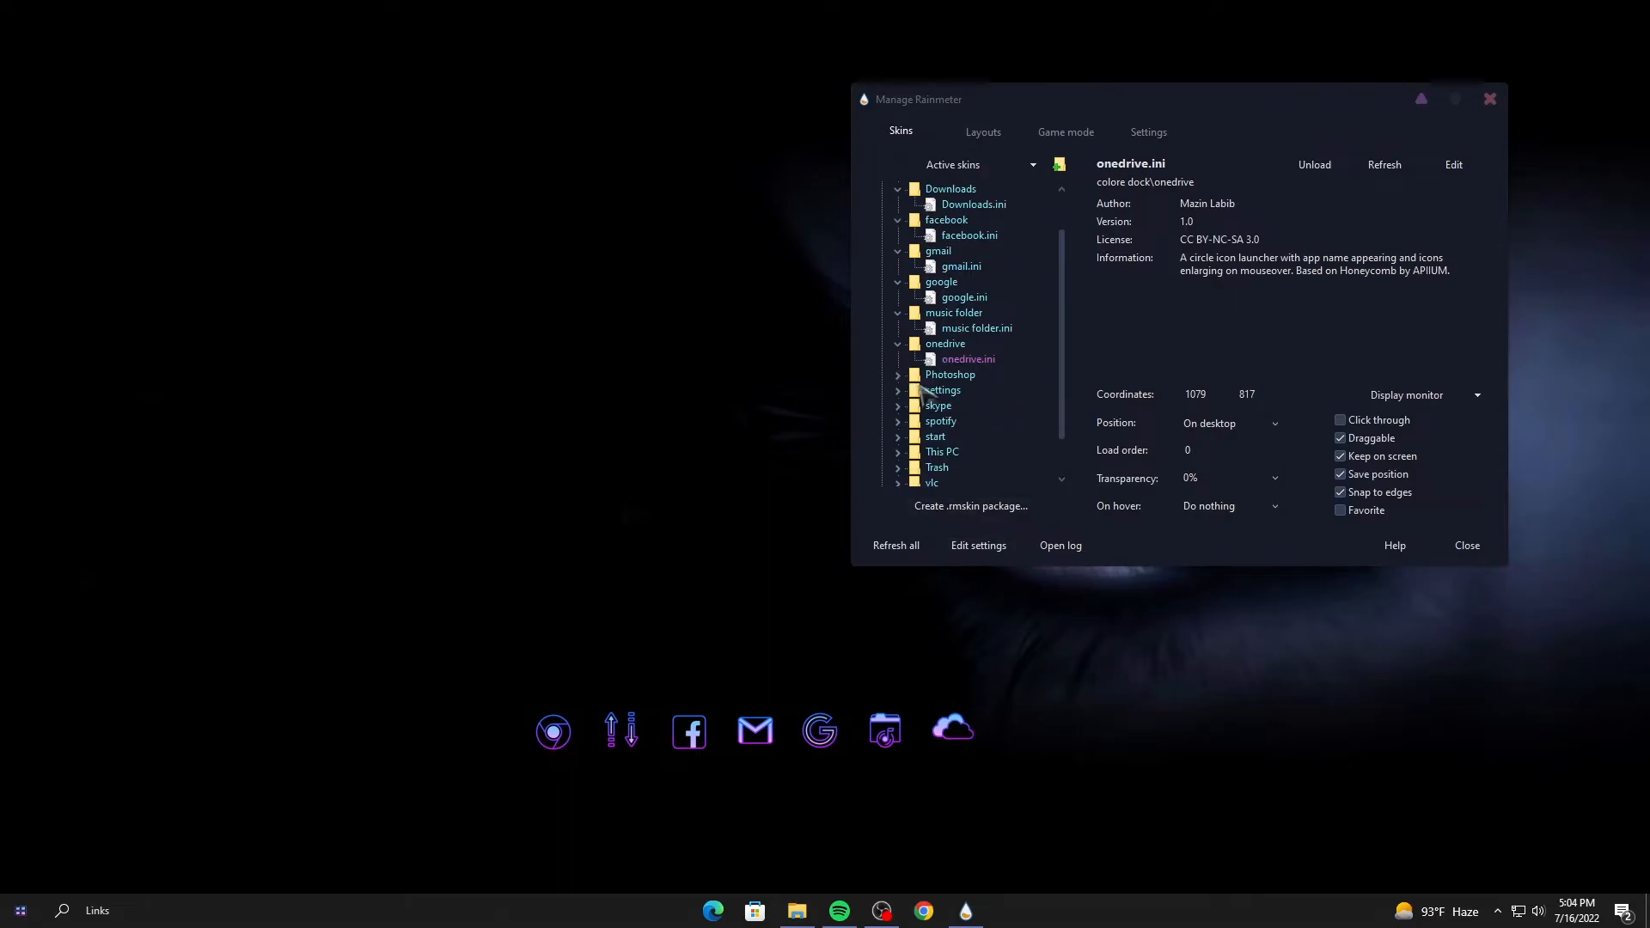
{"action": "left_click", "coordinate": [898, 375]}
{"action": "left_click", "coordinate": [973, 391]}
{"action": "left_click", "coordinate": [1302, 168]}
{"action": "left_click", "coordinate": [1235, 443]}
{"action": "left_click_drag", "start_coordinate": [39, 39], "coordinate": [1040, 740]}
Step: Load settings.ini from colore dock and place its gear icon just right of the Photoshop icon in the dock row
{"action": "left_click", "coordinate": [897, 406]}
{"action": "left_click", "coordinate": [966, 421]}
{"action": "left_click", "coordinate": [1313, 164]}
{"action": "left_click_drag", "start_coordinate": [26, 25], "coordinate": [1083, 746]}
Step: Load skype.ini from colore dock, set its position to On desktop and place it just right of the settings icon
{"action": "scroll", "coordinate": [994, 430], "scroll_direction": "down", "scroll_amount": 2}
{"action": "left_click", "coordinate": [897, 359]}
{"action": "left_click", "coordinate": [961, 375]}
{"action": "left_click", "coordinate": [1313, 164]}
{"action": "left_click", "coordinate": [1260, 430]}
{"action": "left_click", "coordinate": [1228, 492]}
{"action": "left_click_drag", "start_coordinate": [26, 25], "coordinate": [1156, 748]}
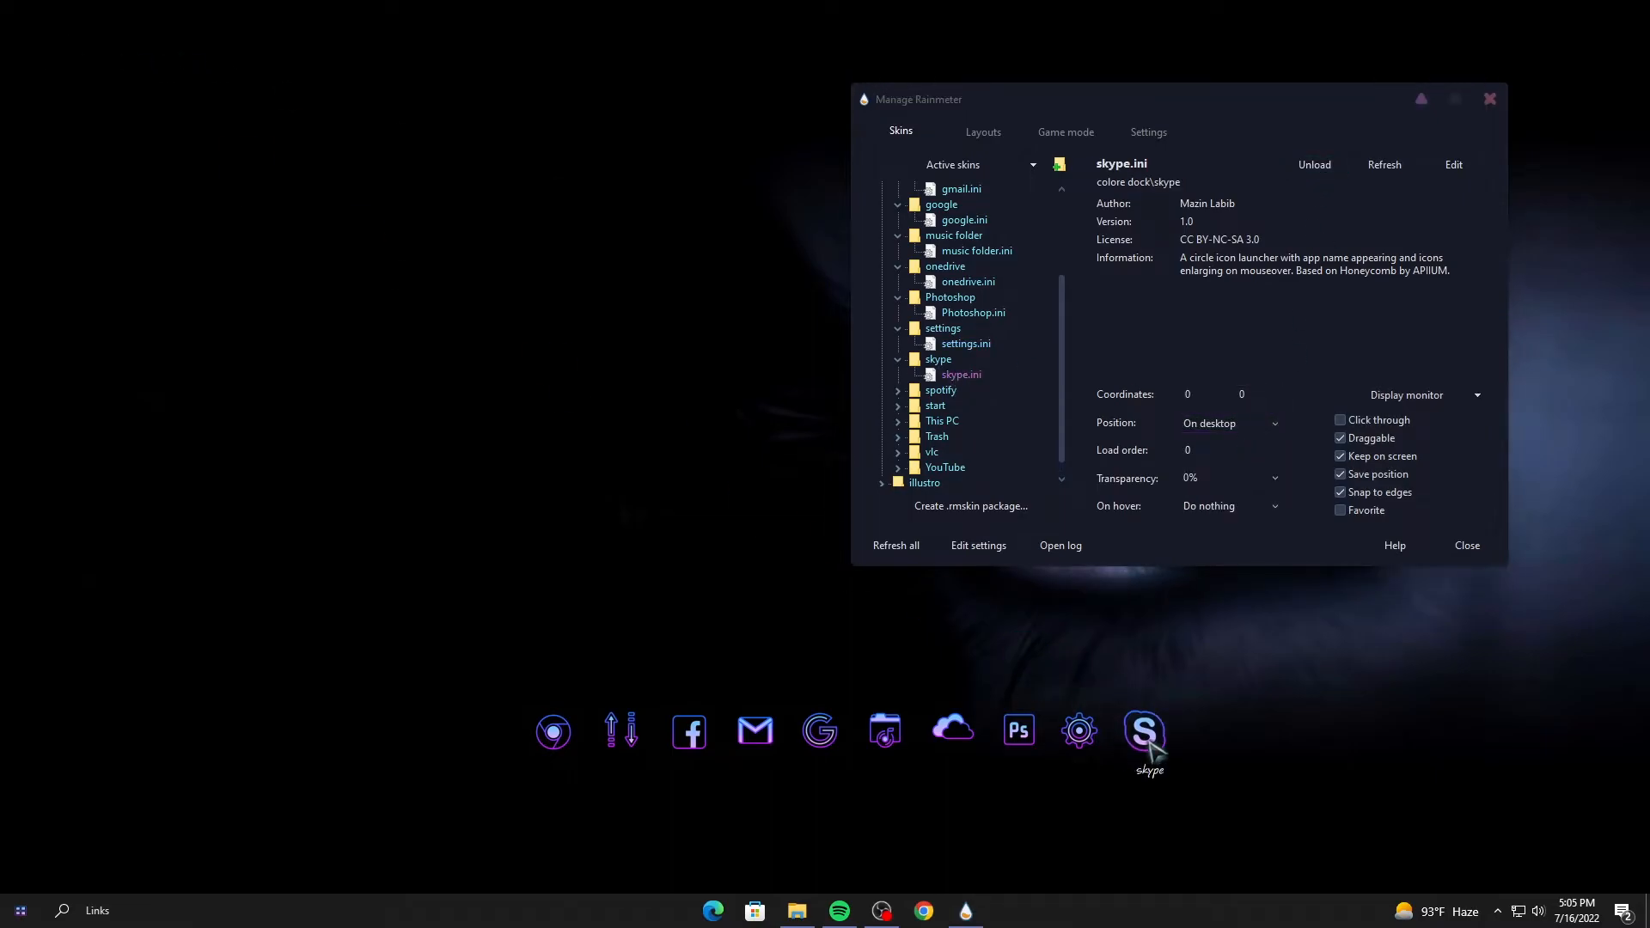
Step: Load spotify.ini from colore dock, set its position to On desktop and place it just right of the Skype icon
{"action": "left_click", "coordinate": [897, 390]}
{"action": "left_click", "coordinate": [963, 406]}
{"action": "left_click", "coordinate": [1314, 164]}
{"action": "left_click", "coordinate": [1229, 422]}
{"action": "left_click", "coordinate": [1229, 440]}
{"action": "left_click_drag", "start_coordinate": [26, 25], "coordinate": [1227, 747]}
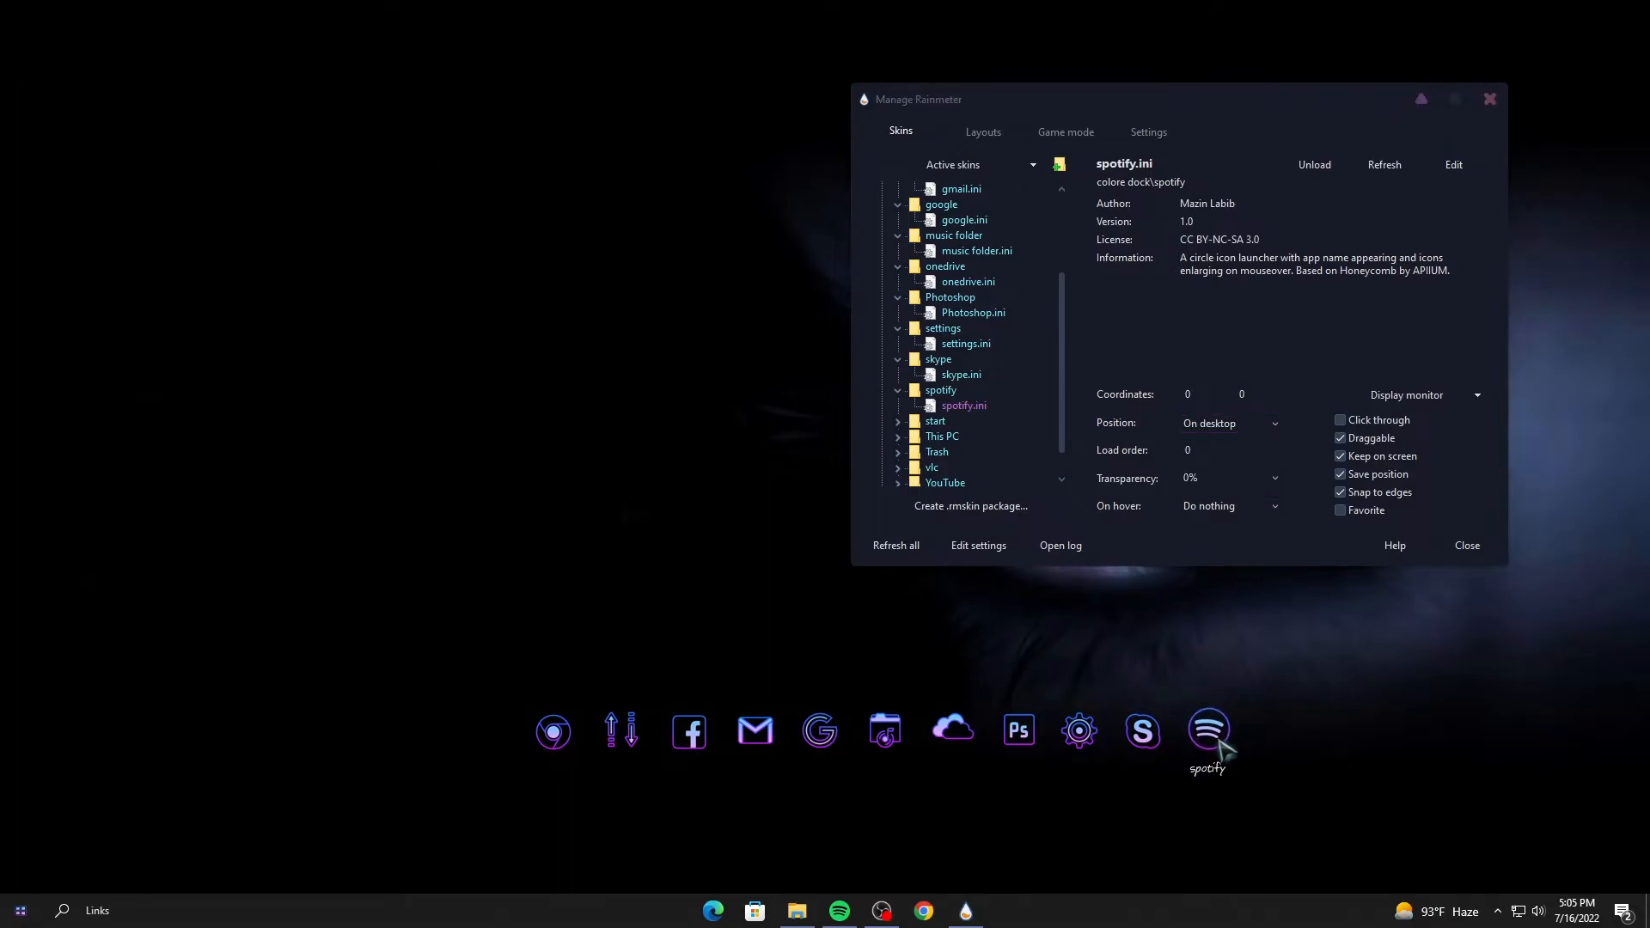
Step: Load start.ini from colore dock, set its position to On desktop and place it left of the Chrome icon, leaving a gap
{"action": "left_click", "coordinate": [897, 421]}
{"action": "left_click", "coordinate": [958, 436]}
{"action": "left_click", "coordinate": [1314, 165]}
{"action": "left_click", "coordinate": [1229, 423]}
{"action": "left_click", "coordinate": [1228, 440]}
{"action": "left_click_drag", "start_coordinate": [26, 25], "coordinate": [400, 734]}
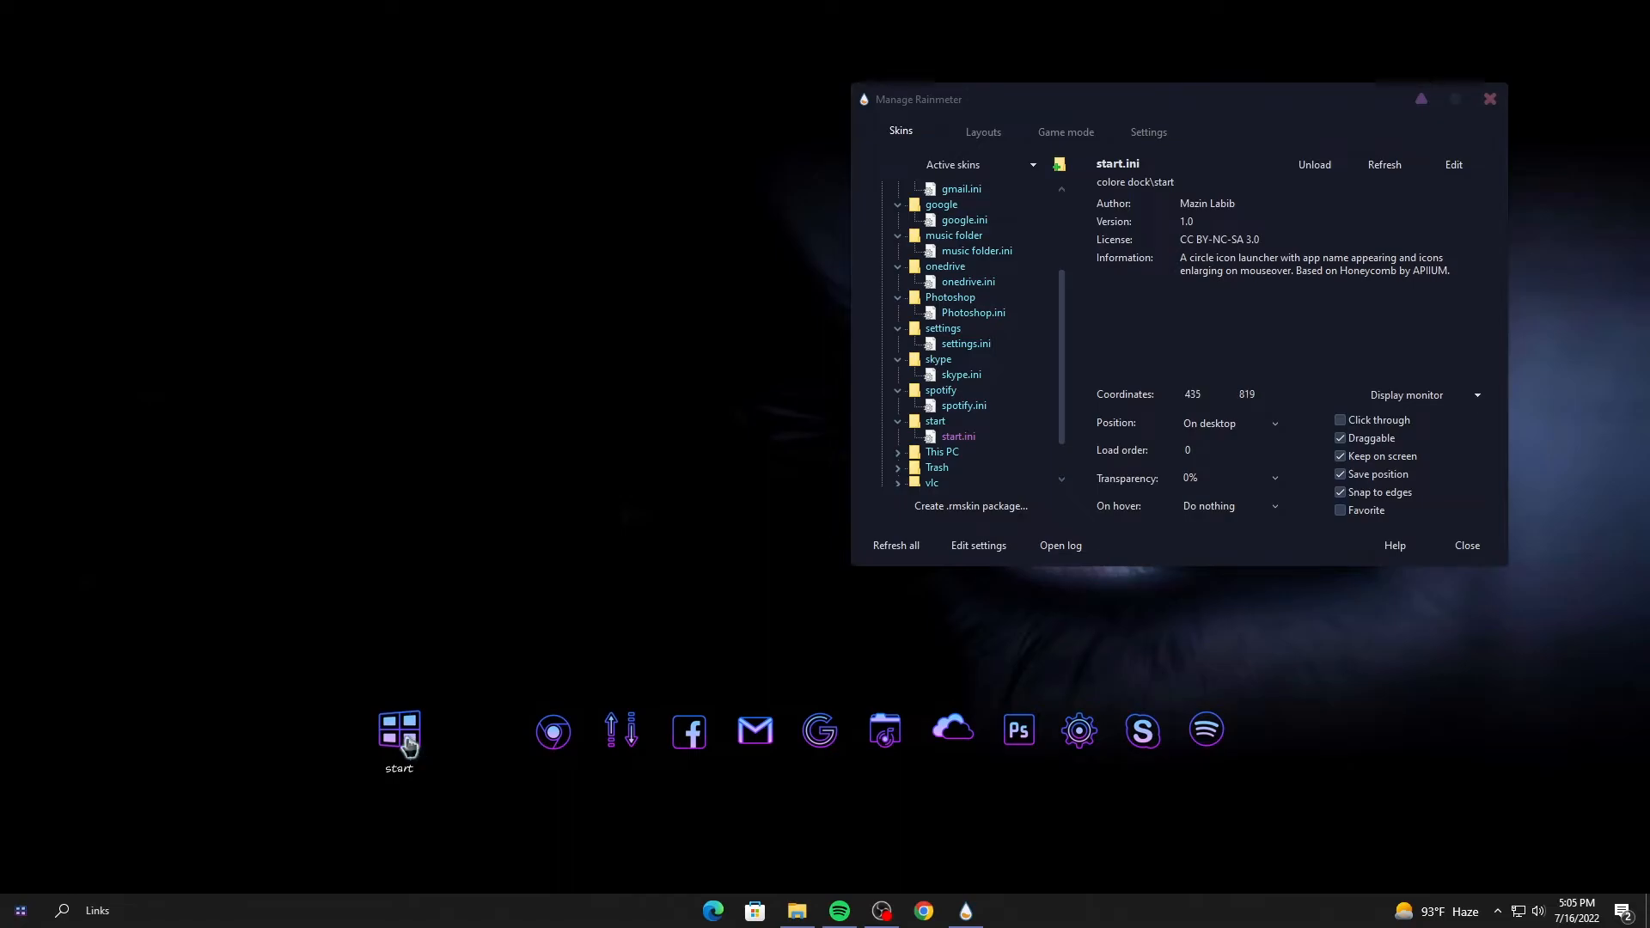
Step: Load This PC.ini from colore dock, set its position to On desktop and place it between the start and Chrome icons
{"action": "left_click", "coordinate": [897, 452]}
{"action": "left_click", "coordinate": [965, 420]}
{"action": "left_click", "coordinate": [1313, 164]}
{"action": "left_click", "coordinate": [1229, 423]}
{"action": "left_click", "coordinate": [1229, 440]}
{"action": "left_click_drag", "start_coordinate": [25, 25], "coordinate": [484, 733]}
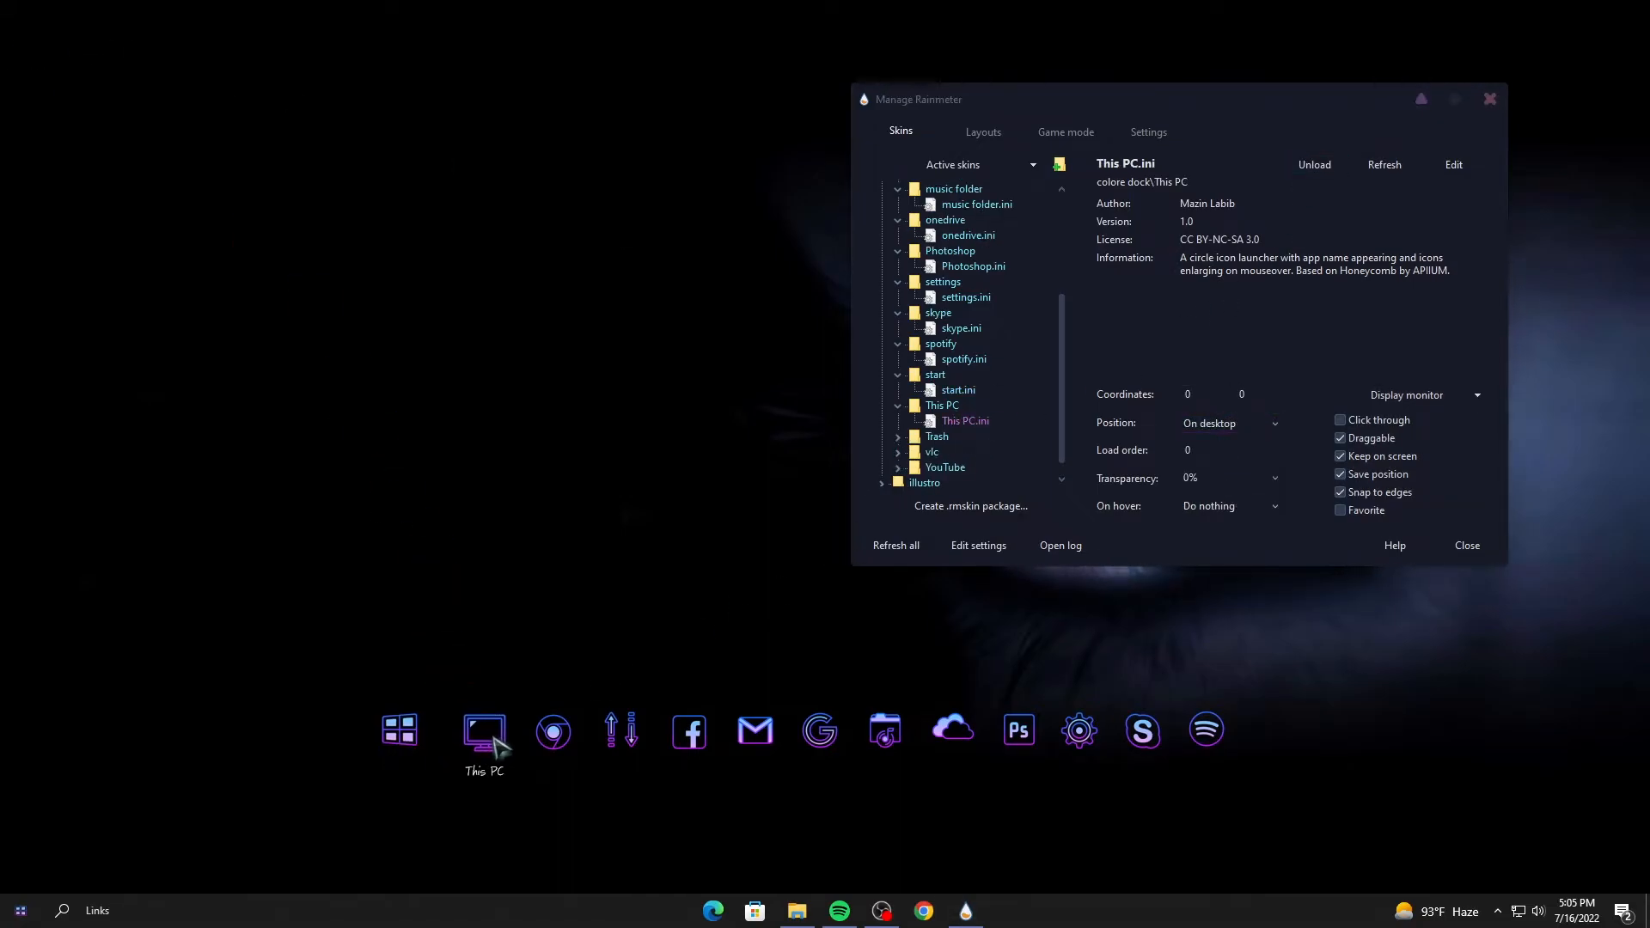
Step: Load Trash.ini from colore dock, set its position to On desktop and place it above the dock row near the Chrome icon
{"action": "left_click", "coordinate": [897, 436]}
{"action": "left_click", "coordinate": [960, 451]}
{"action": "left_click", "coordinate": [1313, 164]}
{"action": "left_click", "coordinate": [1228, 423]}
{"action": "left_click", "coordinate": [1229, 439]}
{"action": "left_click_drag", "start_coordinate": [26, 25], "coordinate": [556, 590]}
Step: Shift the start and This PC icons left and fit the Trash icon between This PC and Chrome with even spacing
{"action": "left_click_drag", "start_coordinate": [411, 739], "coordinate": [368, 737]}
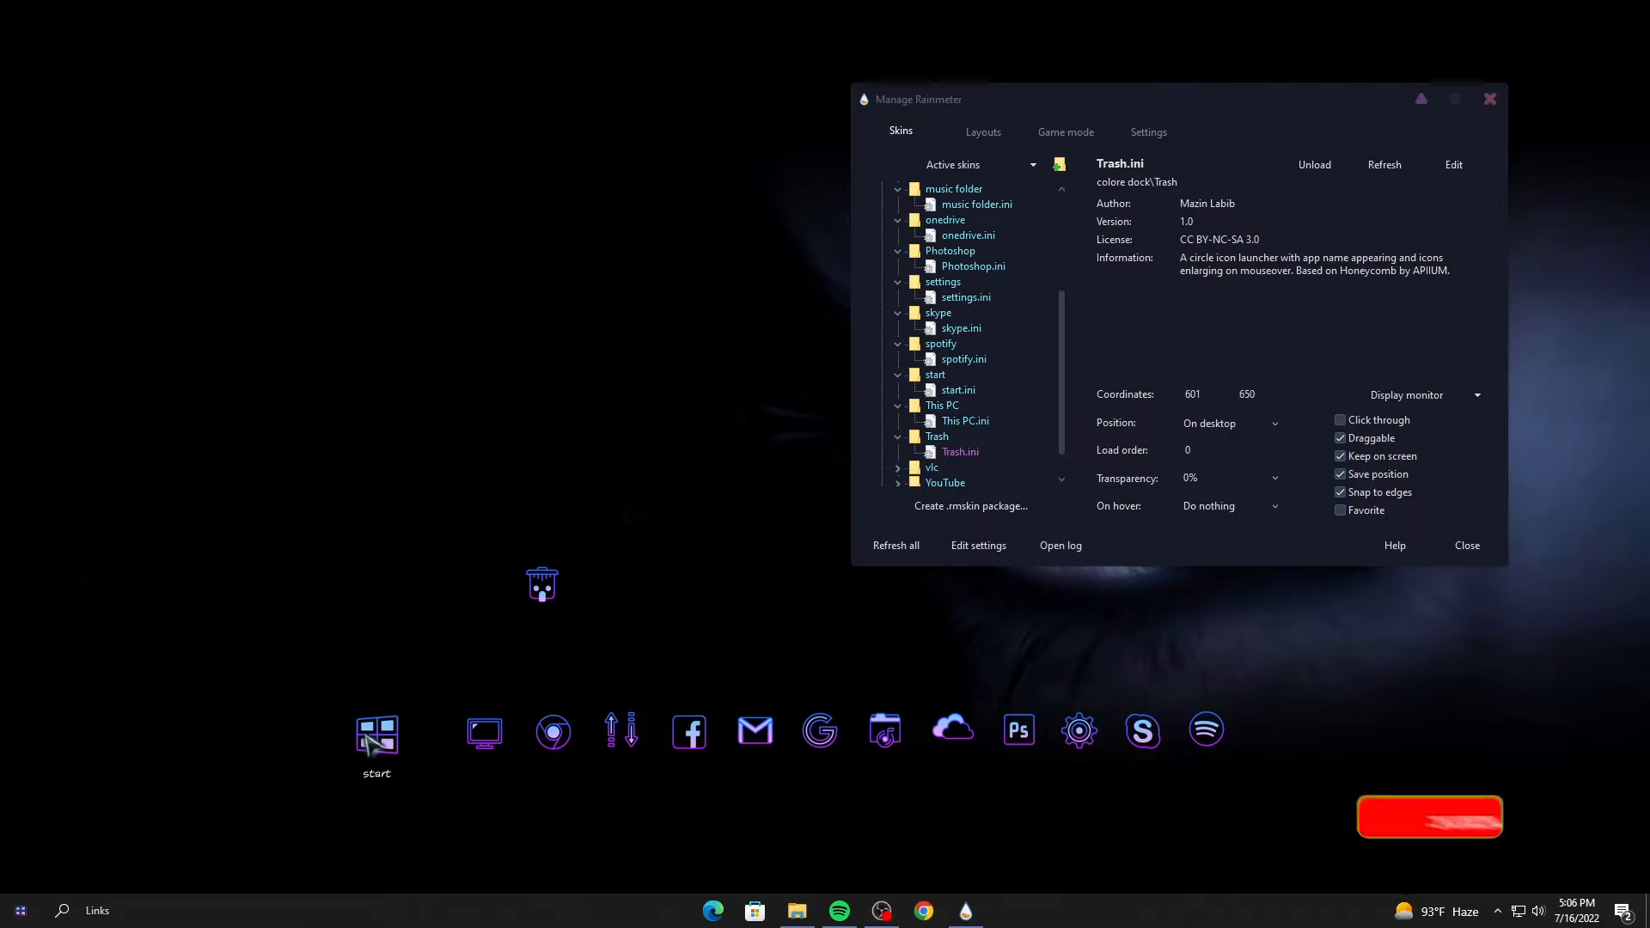
{"action": "left_click_drag", "start_coordinate": [475, 739], "coordinate": [428, 737]}
{"action": "left_click_drag", "start_coordinate": [547, 594], "coordinate": [495, 743]}
{"action": "left_click_drag", "start_coordinate": [374, 743], "coordinate": [357, 743]}
{"action": "left_click_drag", "start_coordinate": [435, 742], "coordinate": [421, 742]}
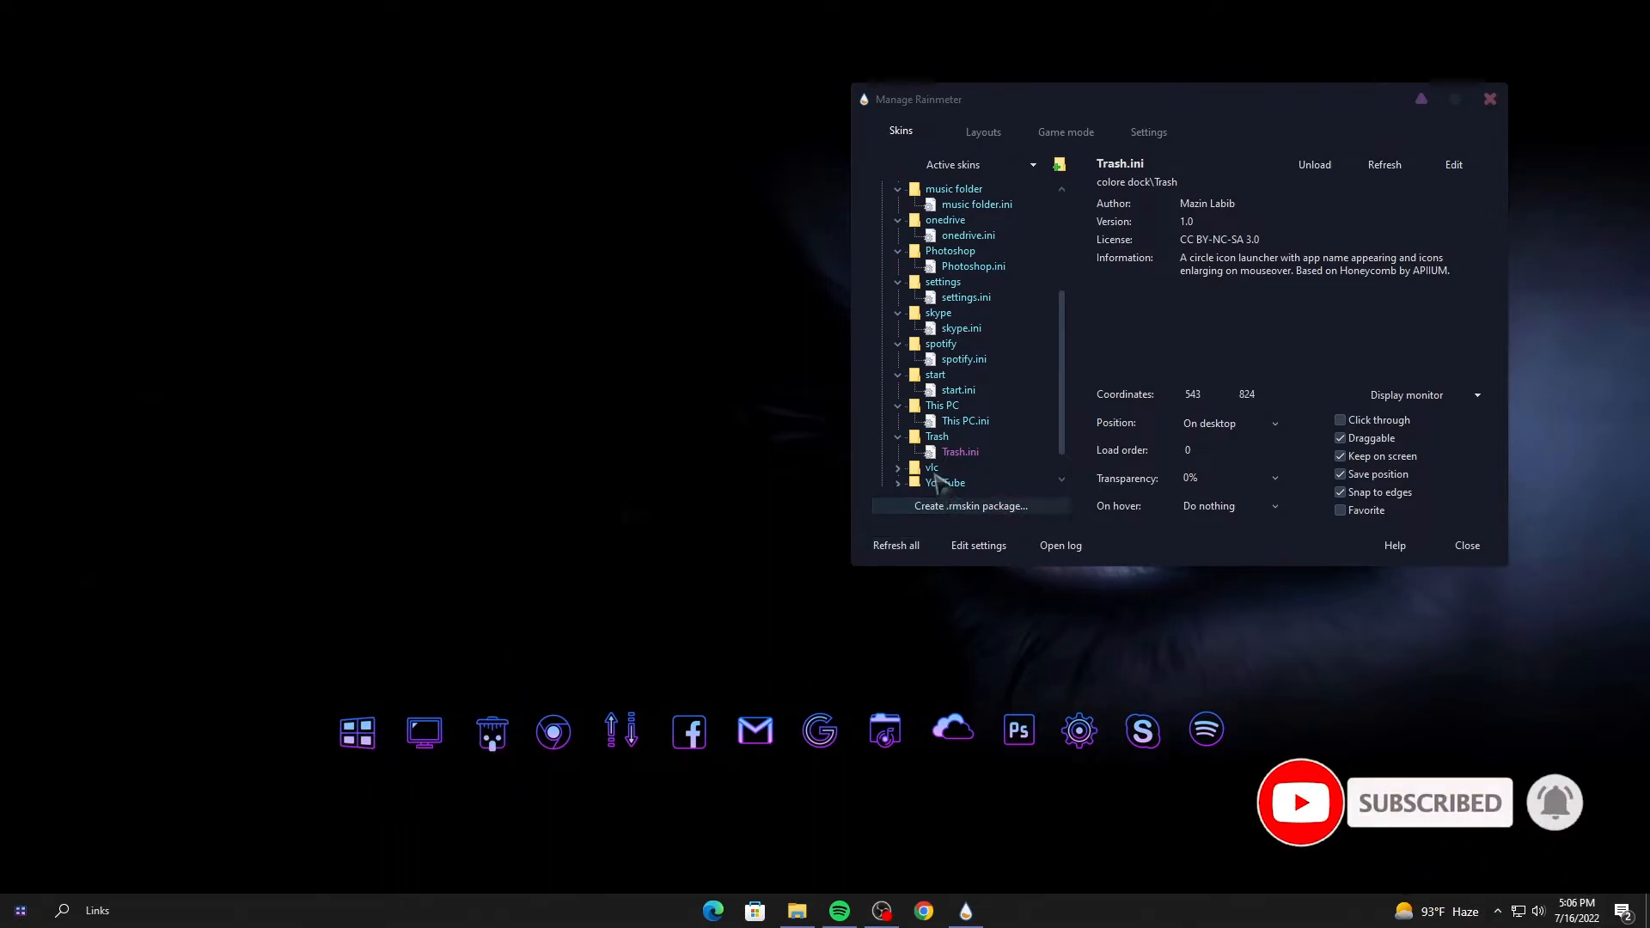
Step: Load vlc.ini from colore dock, set its position to On desktop and place it just right of the Spotify icon
{"action": "scroll", "coordinate": [941, 473], "scroll_direction": "down", "scroll_amount": 1}
{"action": "left_click", "coordinate": [898, 438]}
{"action": "left_click", "coordinate": [956, 452]}
{"action": "left_click", "coordinate": [1313, 164]}
{"action": "left_click", "coordinate": [1229, 423]}
{"action": "left_click", "coordinate": [1237, 437]}
Step: Load YouTube.ini from colore dock, set its position to On desktop and place it just right of the VLC icon
{"action": "left_click", "coordinate": [898, 468]}
{"action": "left_click", "coordinate": [968, 466]}
{"action": "left_click", "coordinate": [1314, 164]}
{"action": "left_click", "coordinate": [1229, 422]}
{"action": "left_click", "coordinate": [1227, 440]}
{"action": "left_click_drag", "start_coordinate": [26, 26], "coordinate": [1327, 732]}
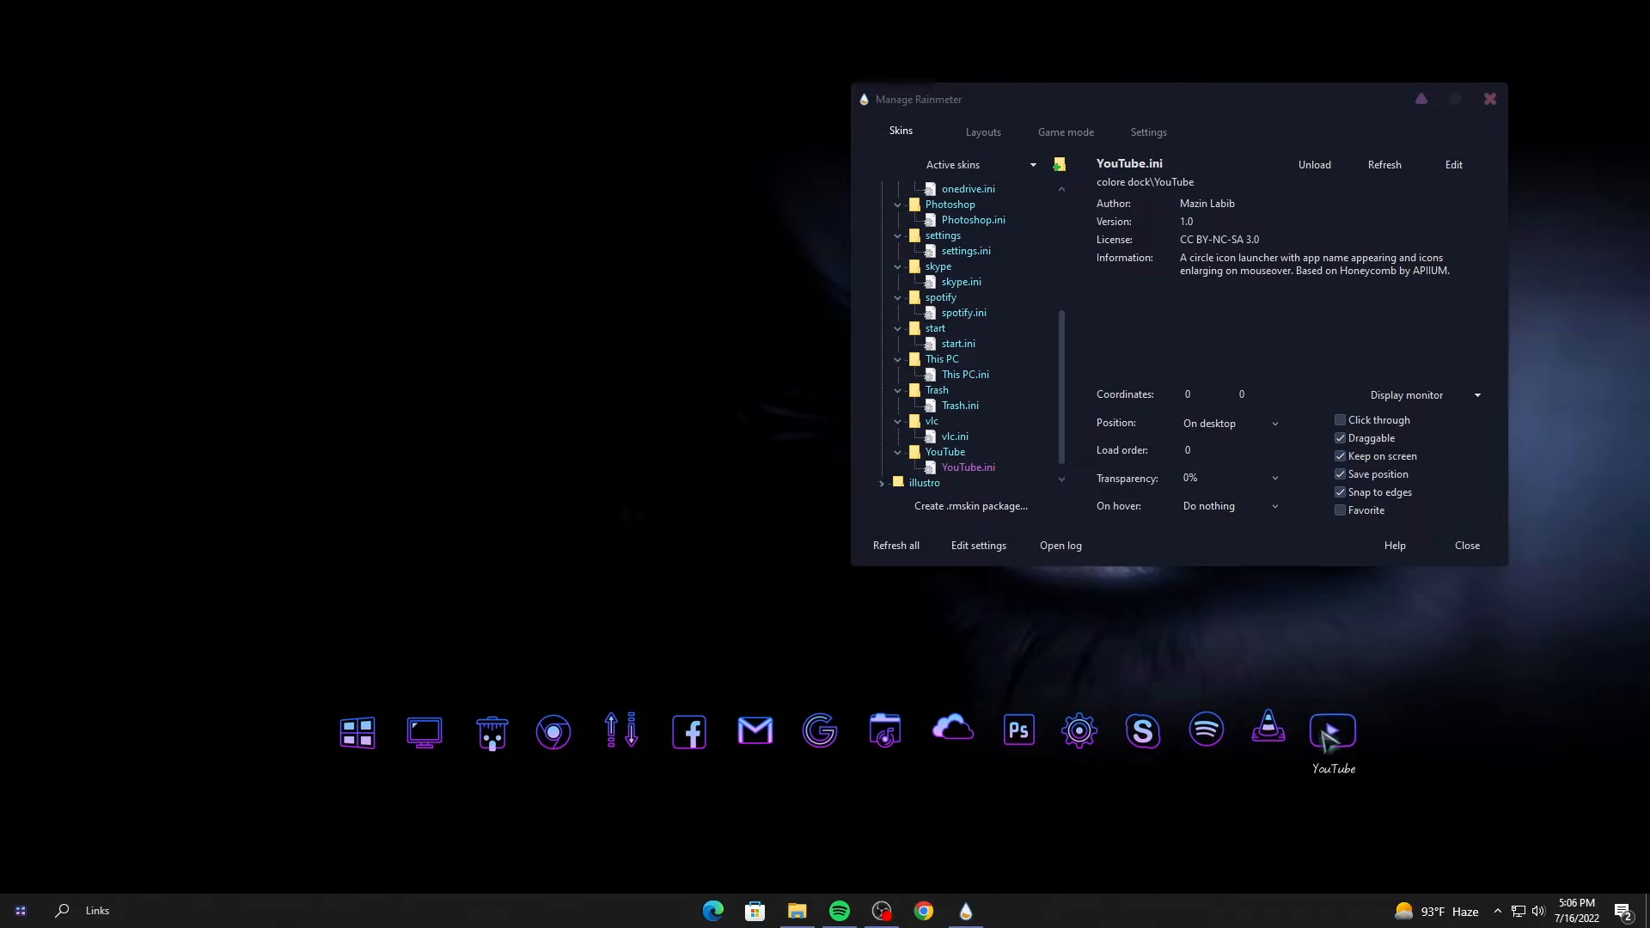
Step: Shift the start, This PC, Trash and Chrome icons left and move the YouTube icon between Chrome and Downloads
{"action": "left_click_drag", "start_coordinate": [358, 735], "coordinate": [307, 734]}
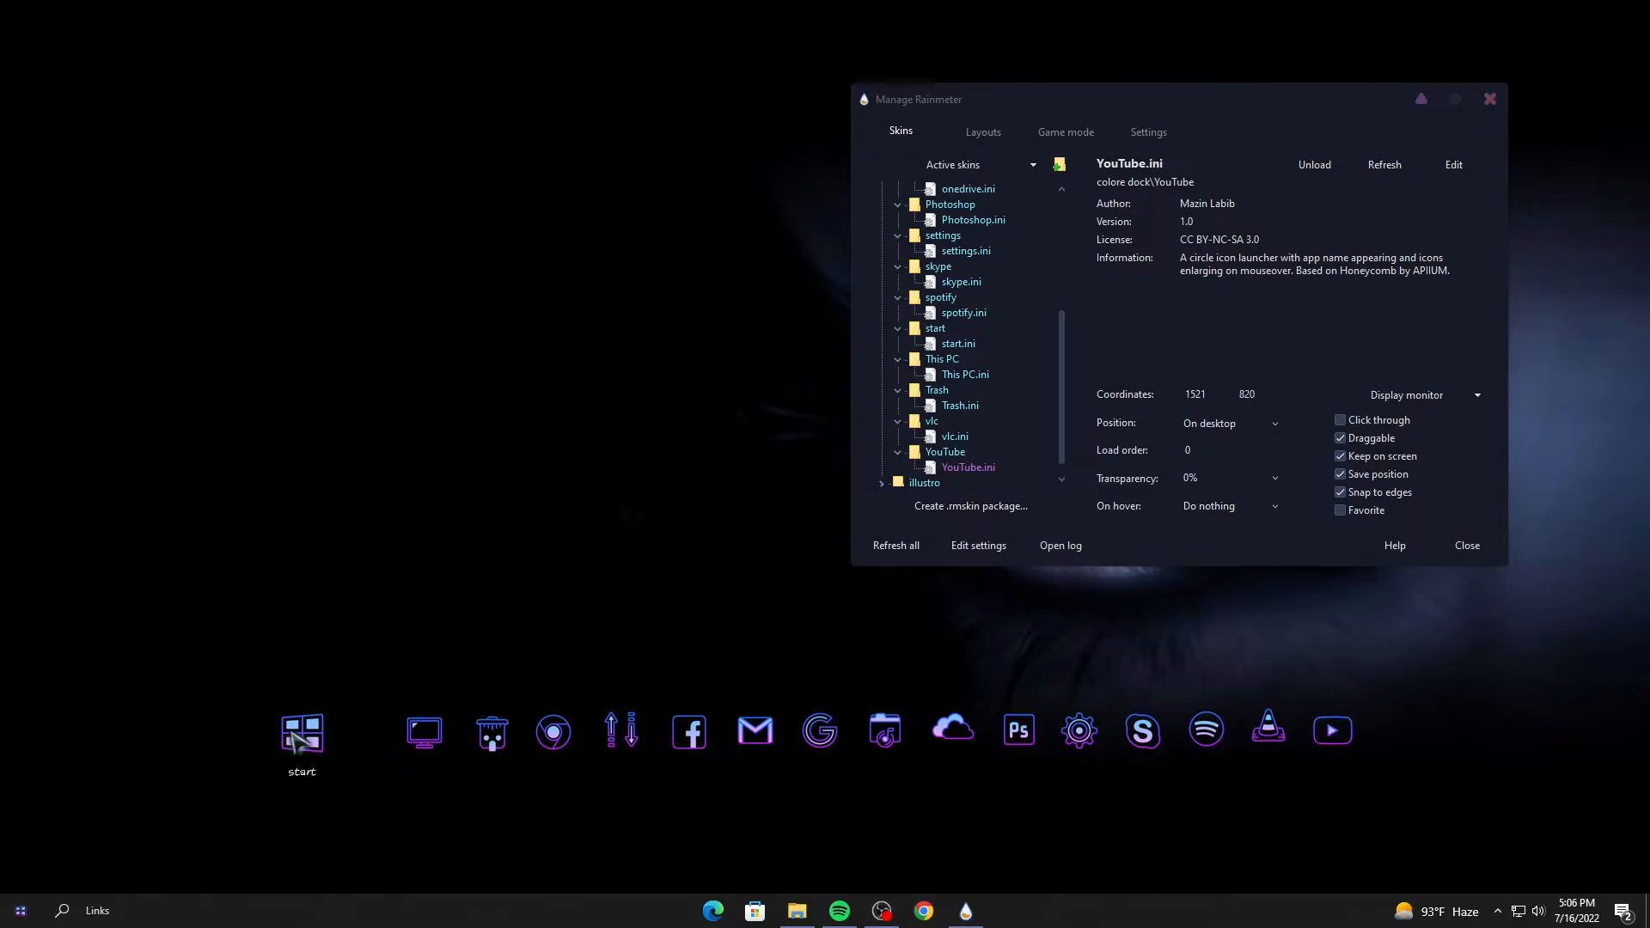
{"action": "left_click_drag", "start_coordinate": [415, 741], "coordinate": [366, 740]}
{"action": "left_click_drag", "start_coordinate": [482, 744], "coordinate": [309, 741]}
{"action": "left_click_drag", "start_coordinate": [561, 747], "coordinate": [512, 750]}
{"action": "left_click_drag", "start_coordinate": [1338, 739], "coordinate": [574, 744]}
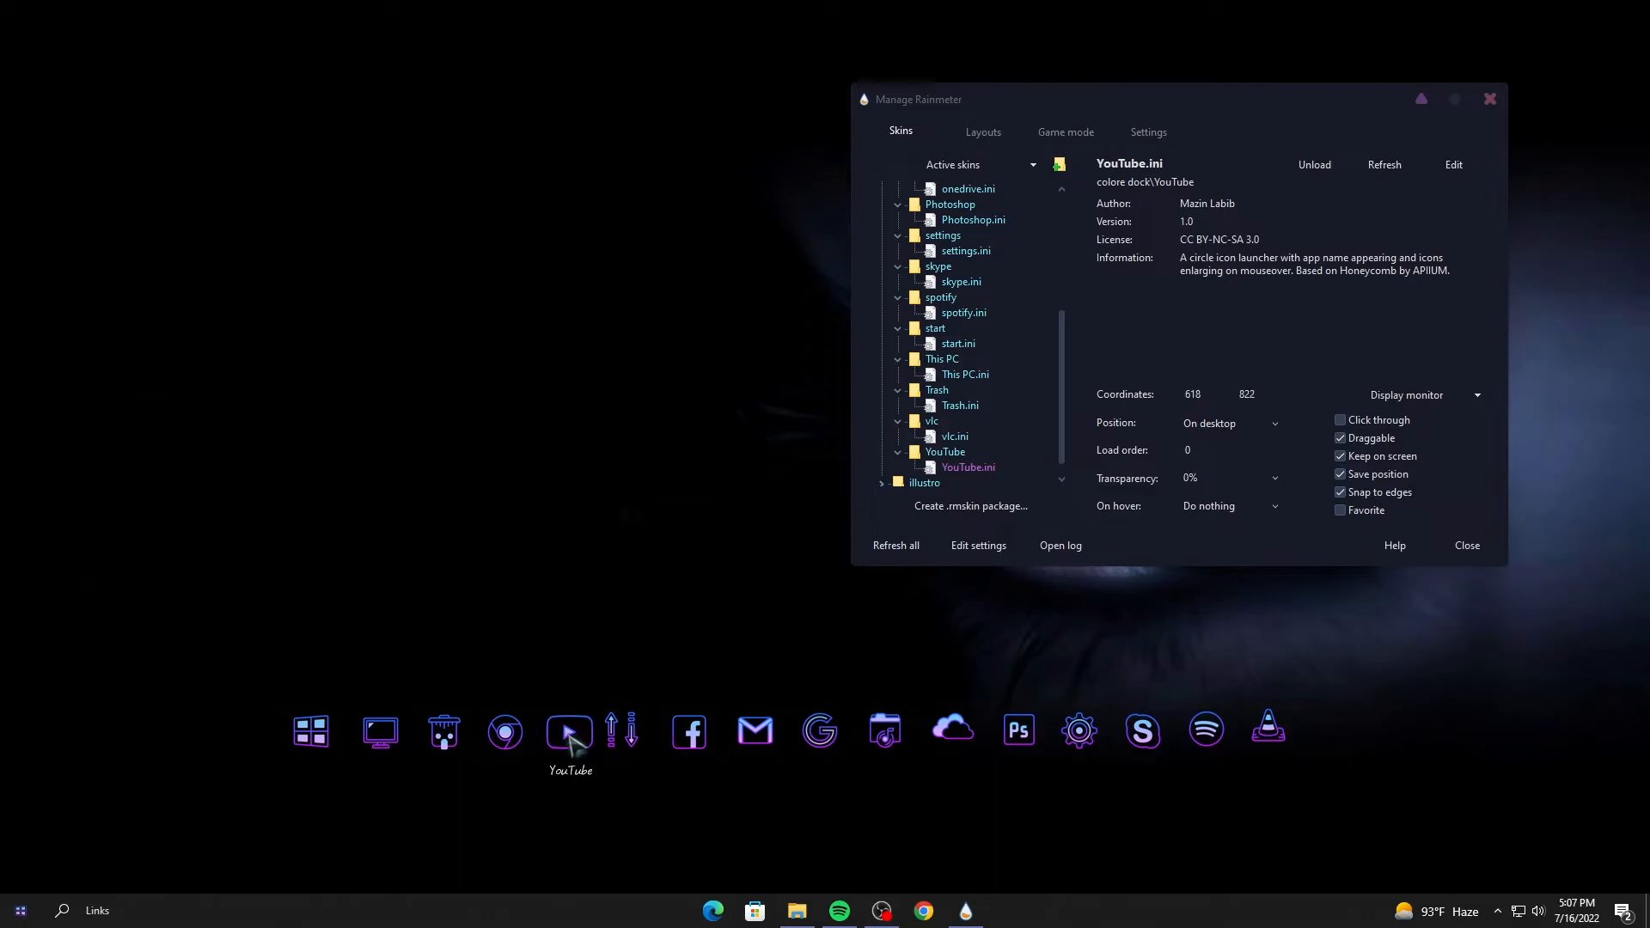
Step: Nudge the dock icons from YouTube through Skype so they are evenly spaced and aligned in one row
{"action": "left_click", "coordinate": [689, 732]}
{"action": "left_click", "coordinate": [1547, 89]}
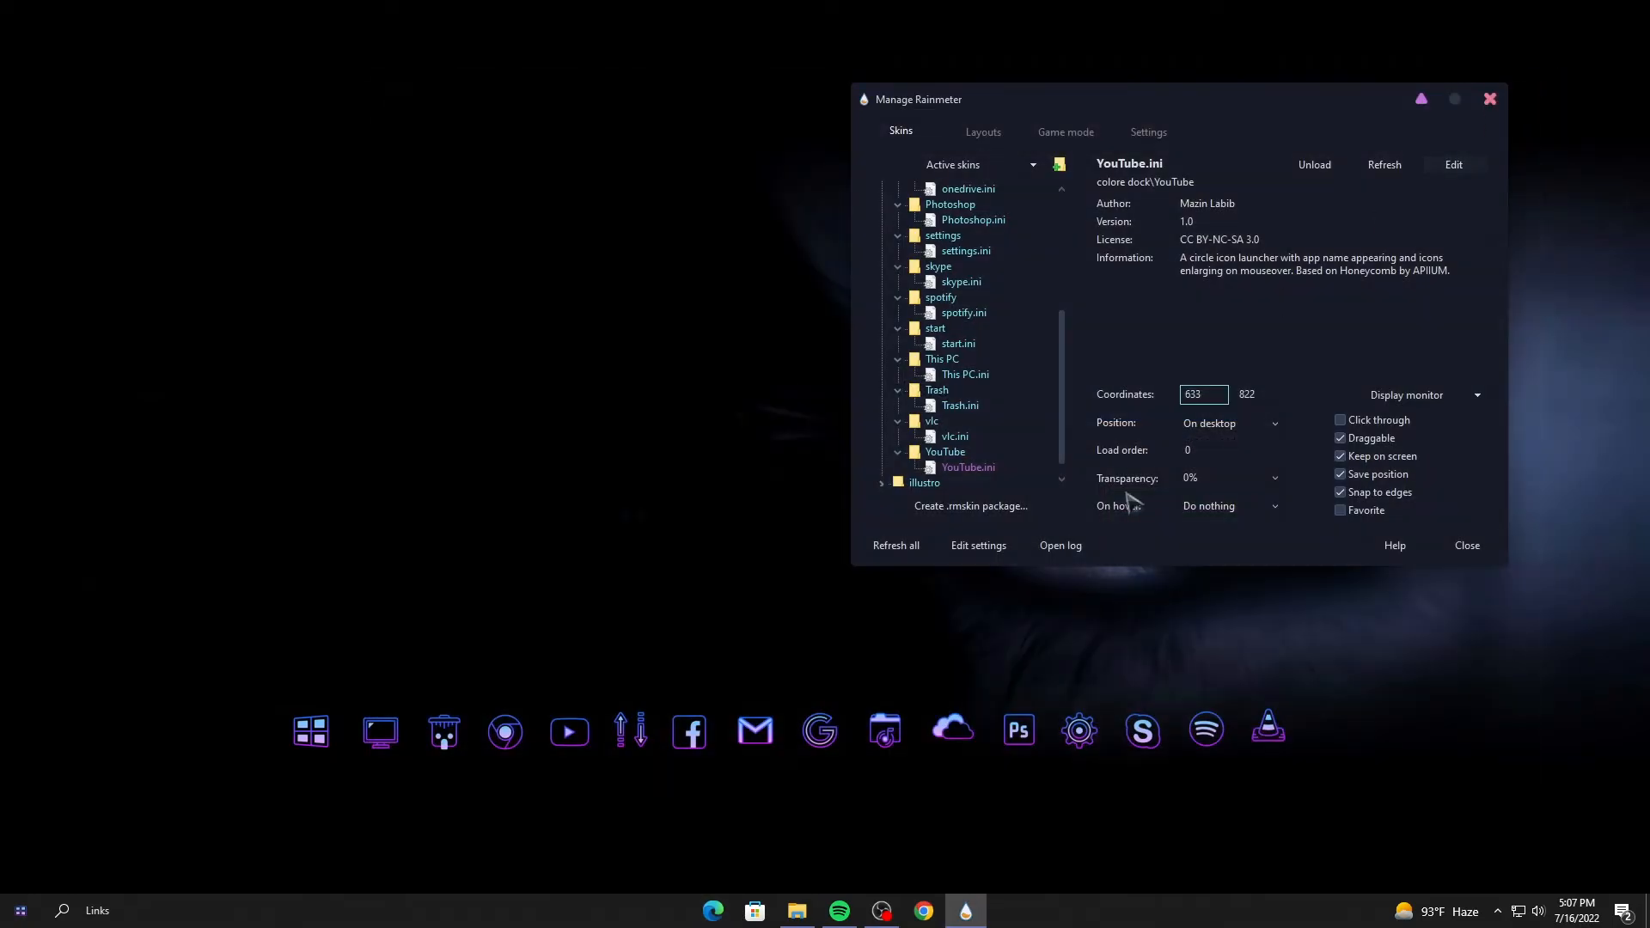
{"action": "left_click_drag", "start_coordinate": [888, 744], "coordinate": [894, 744]}
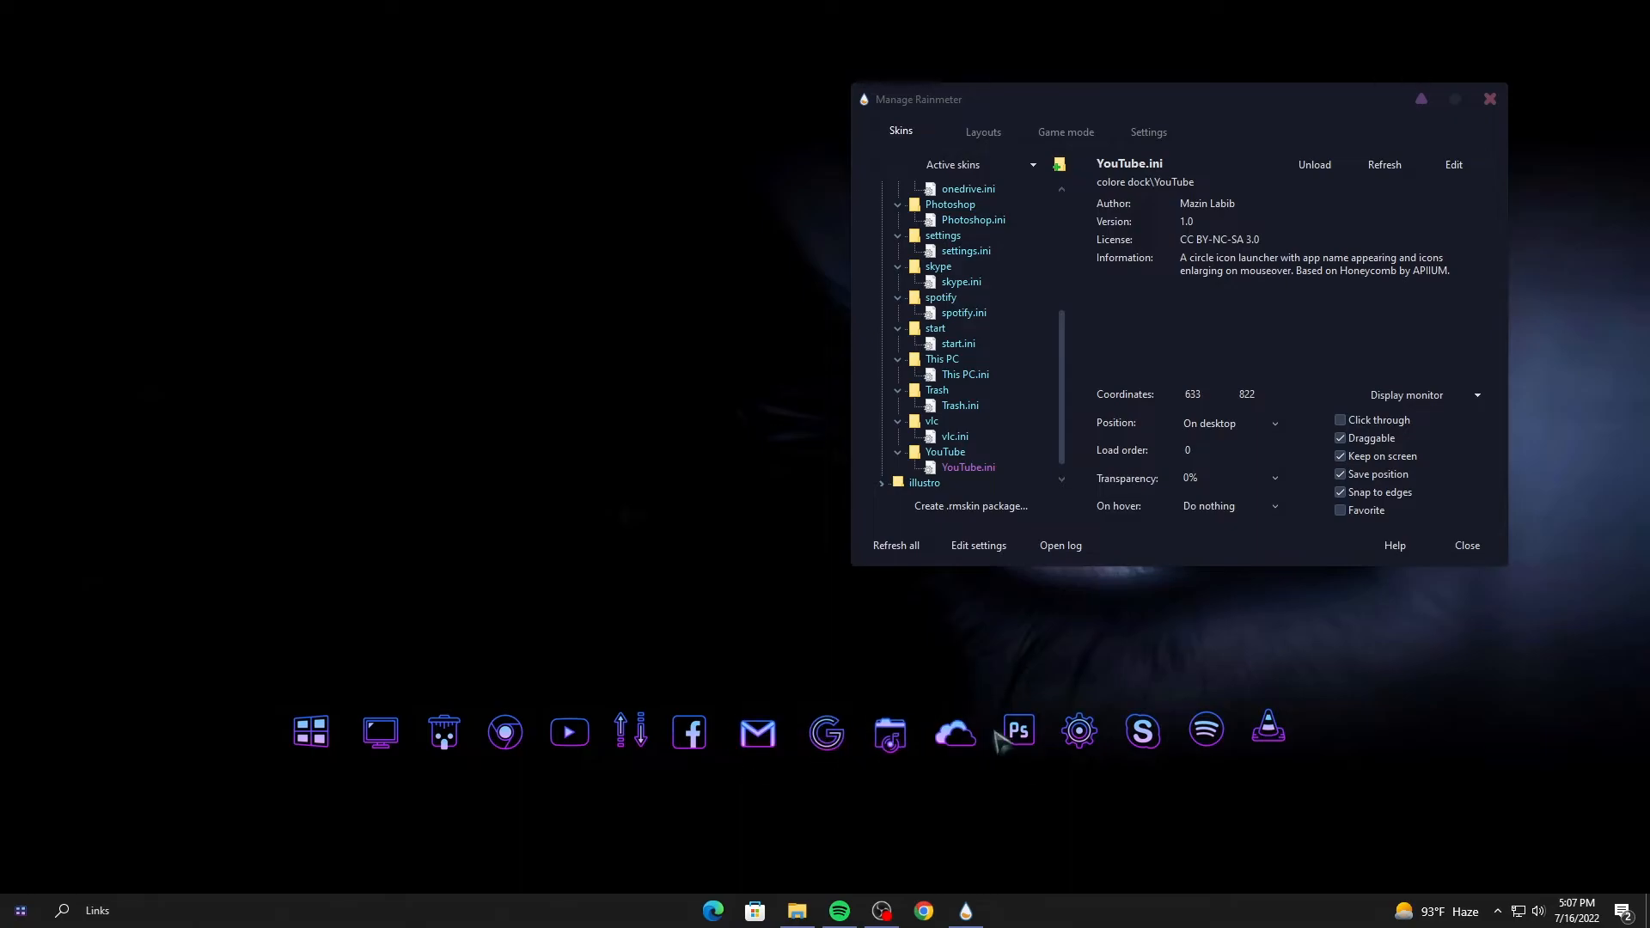
{"action": "left_click_drag", "start_coordinate": [1141, 739], "coordinate": [1171, 693]}
{"action": "left_click_drag", "start_coordinate": [1094, 744], "coordinate": [1088, 743]}
Step: Swap the last two dock icons so VLC sits beside Skype and Spotify ends the row
{"action": "left_click_drag", "start_coordinate": [1208, 736], "coordinate": [1141, 744]}
{"action": "left_click_drag", "start_coordinate": [1266, 730], "coordinate": [1212, 738]}
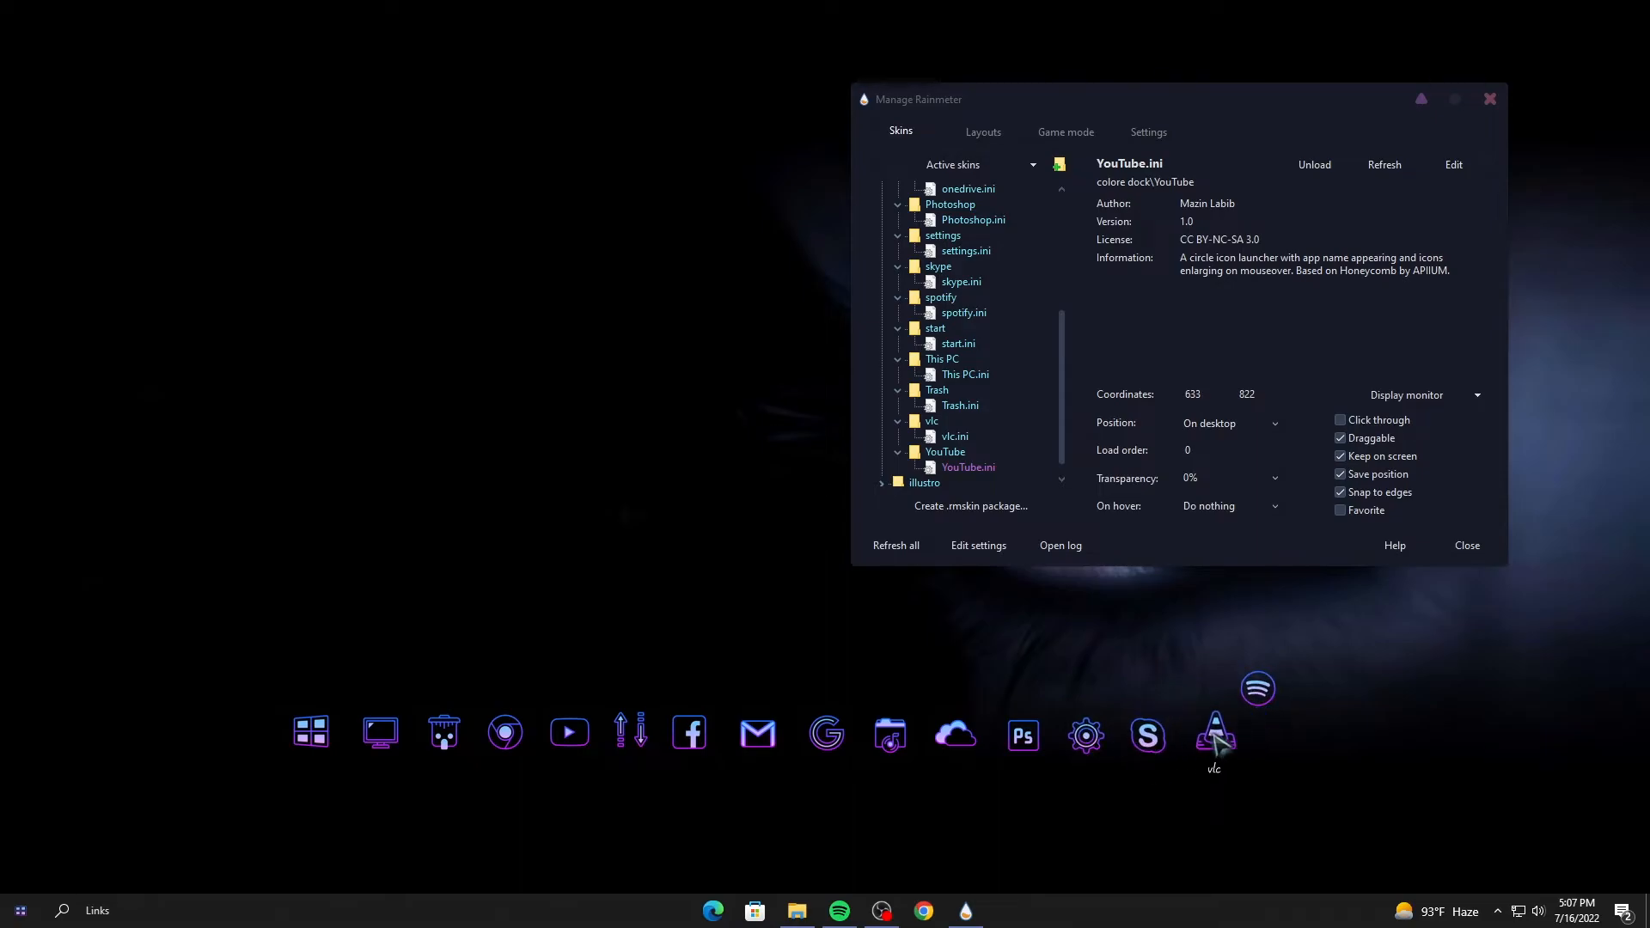
{"action": "left_click_drag", "start_coordinate": [1257, 687], "coordinate": [1272, 739]}
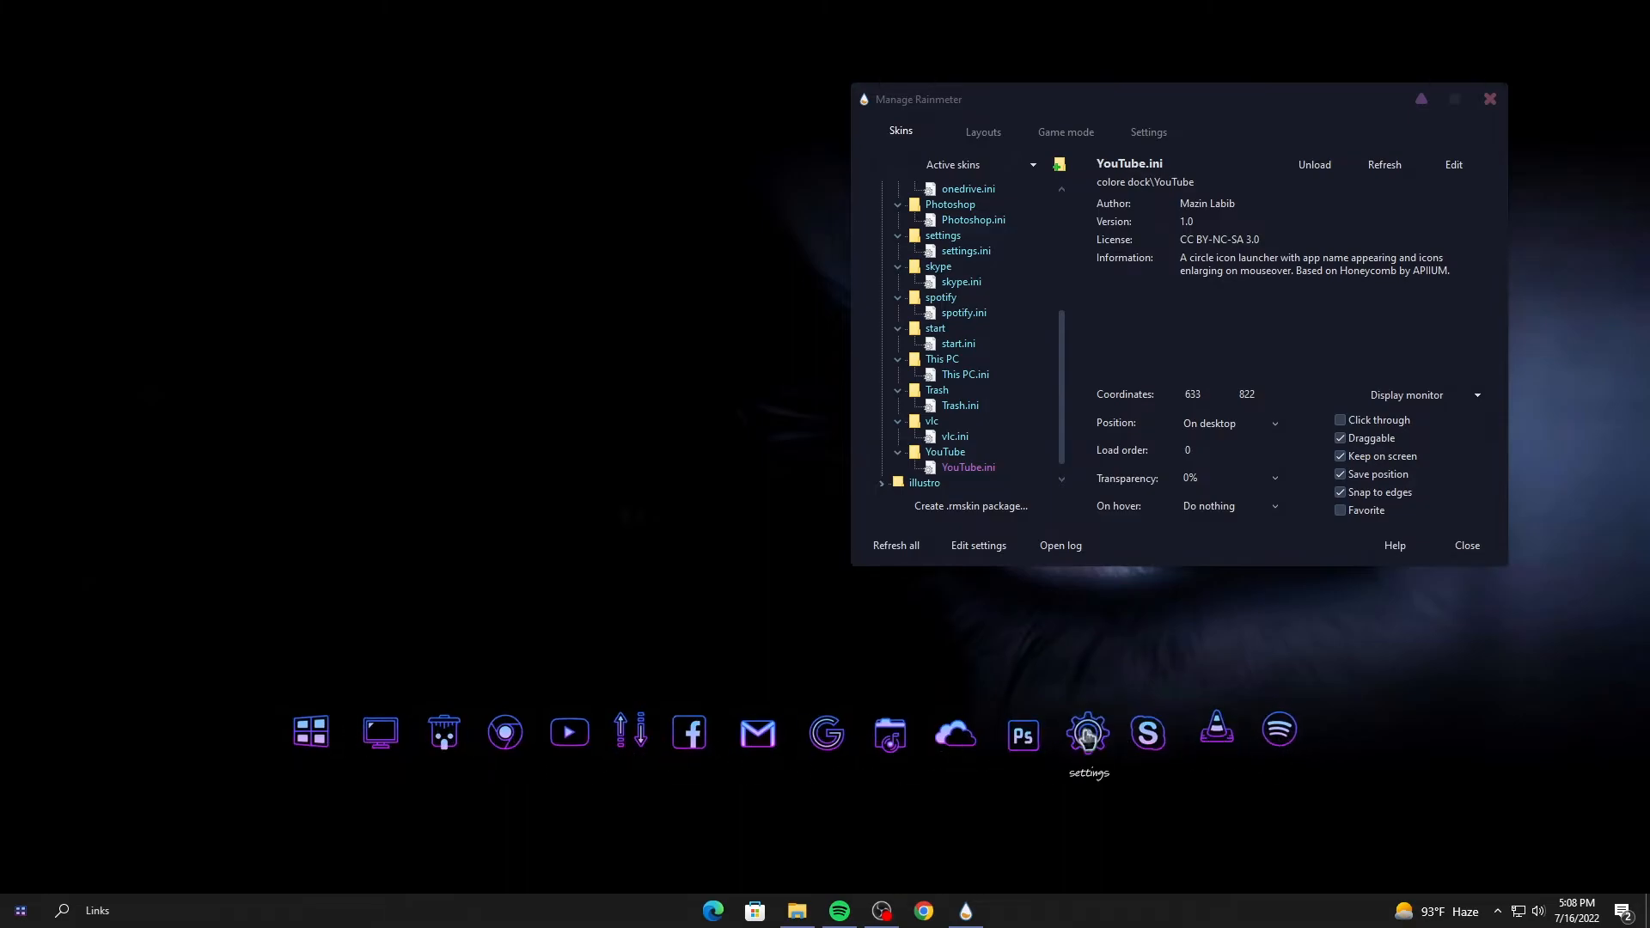
Step: Collapse the colore dock skins in the list and minimize the Rainmeter manager
{"action": "scroll", "coordinate": [1005, 351], "scroll_direction": "up", "scroll_amount": 5}
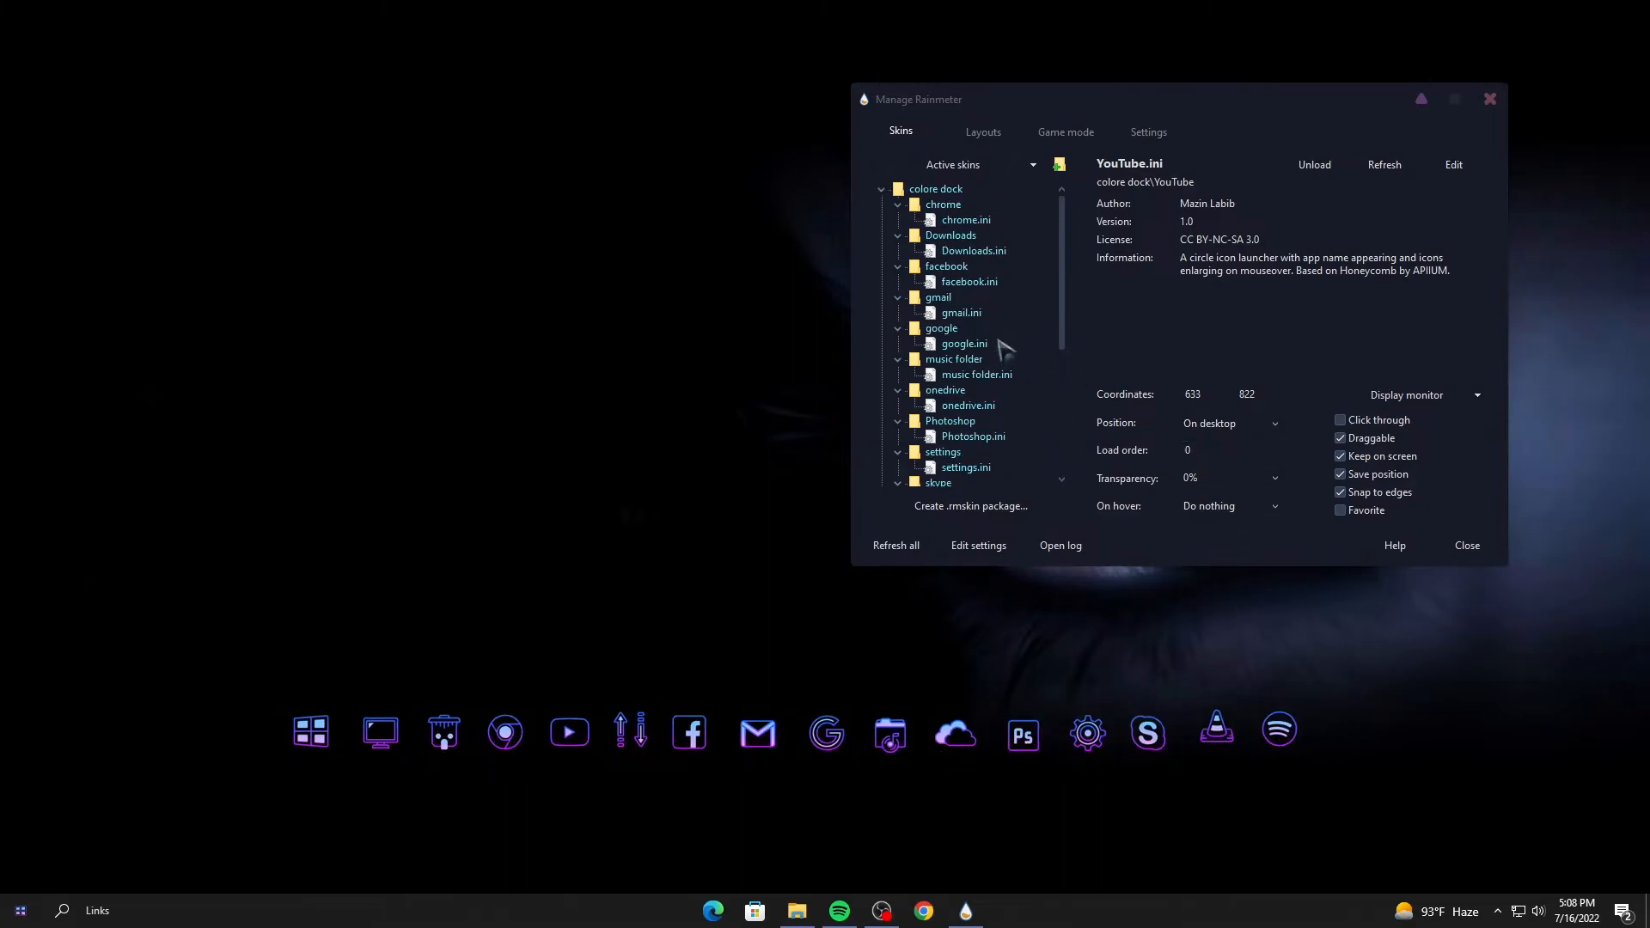
{"action": "left_click", "coordinate": [881, 189]}
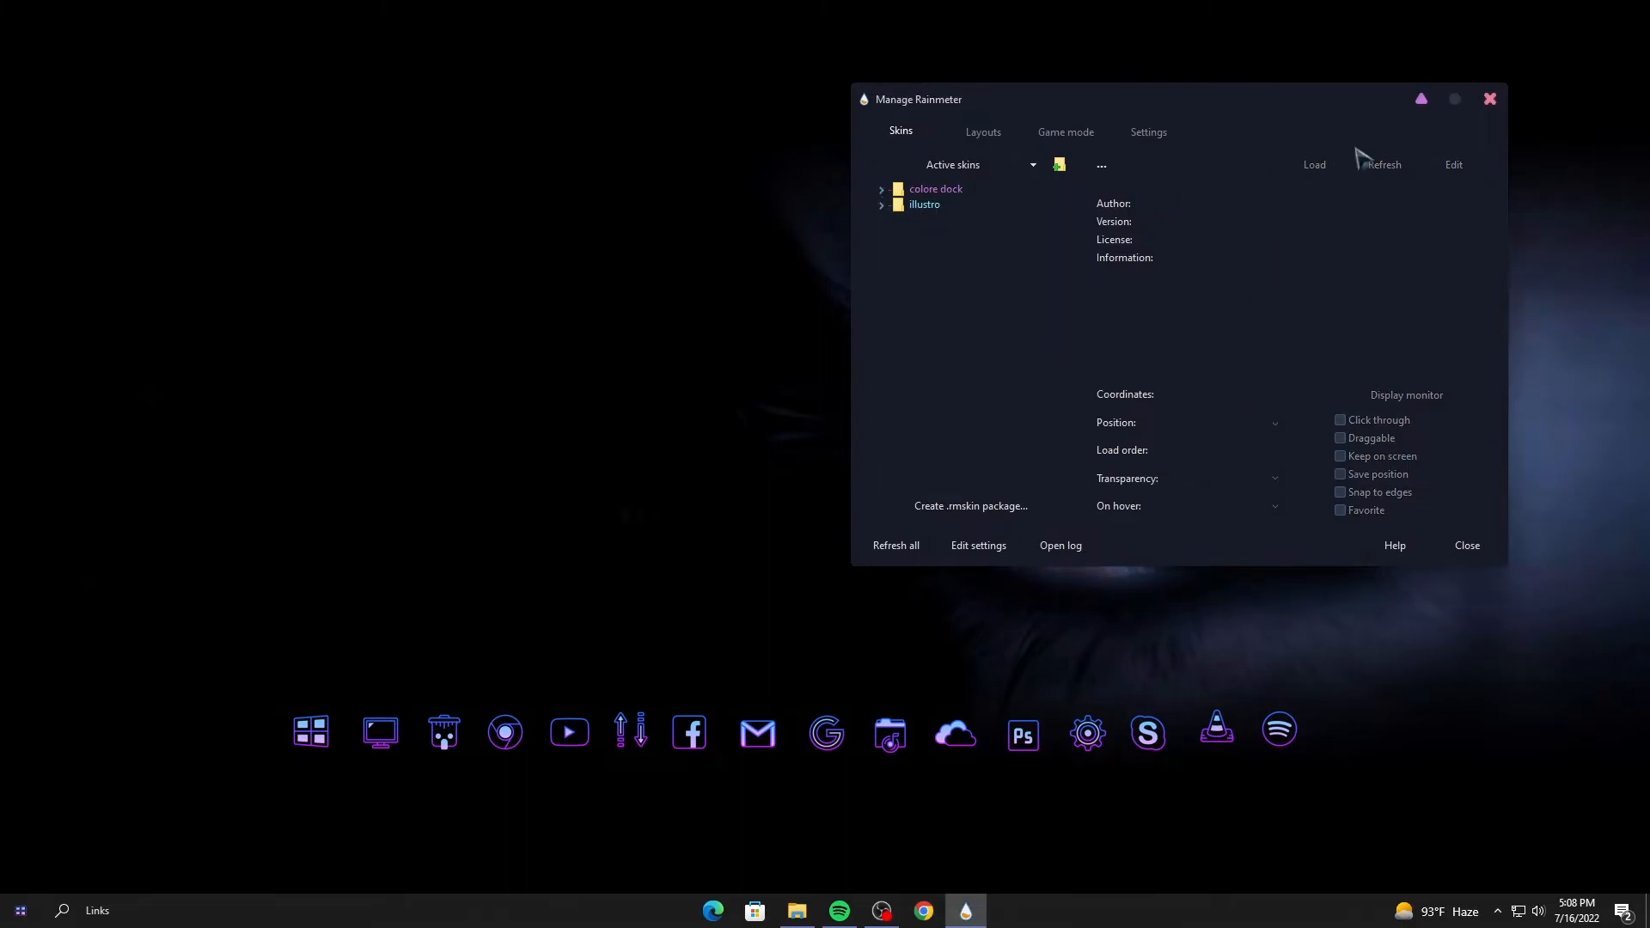
{"action": "left_click", "coordinate": [1420, 99]}
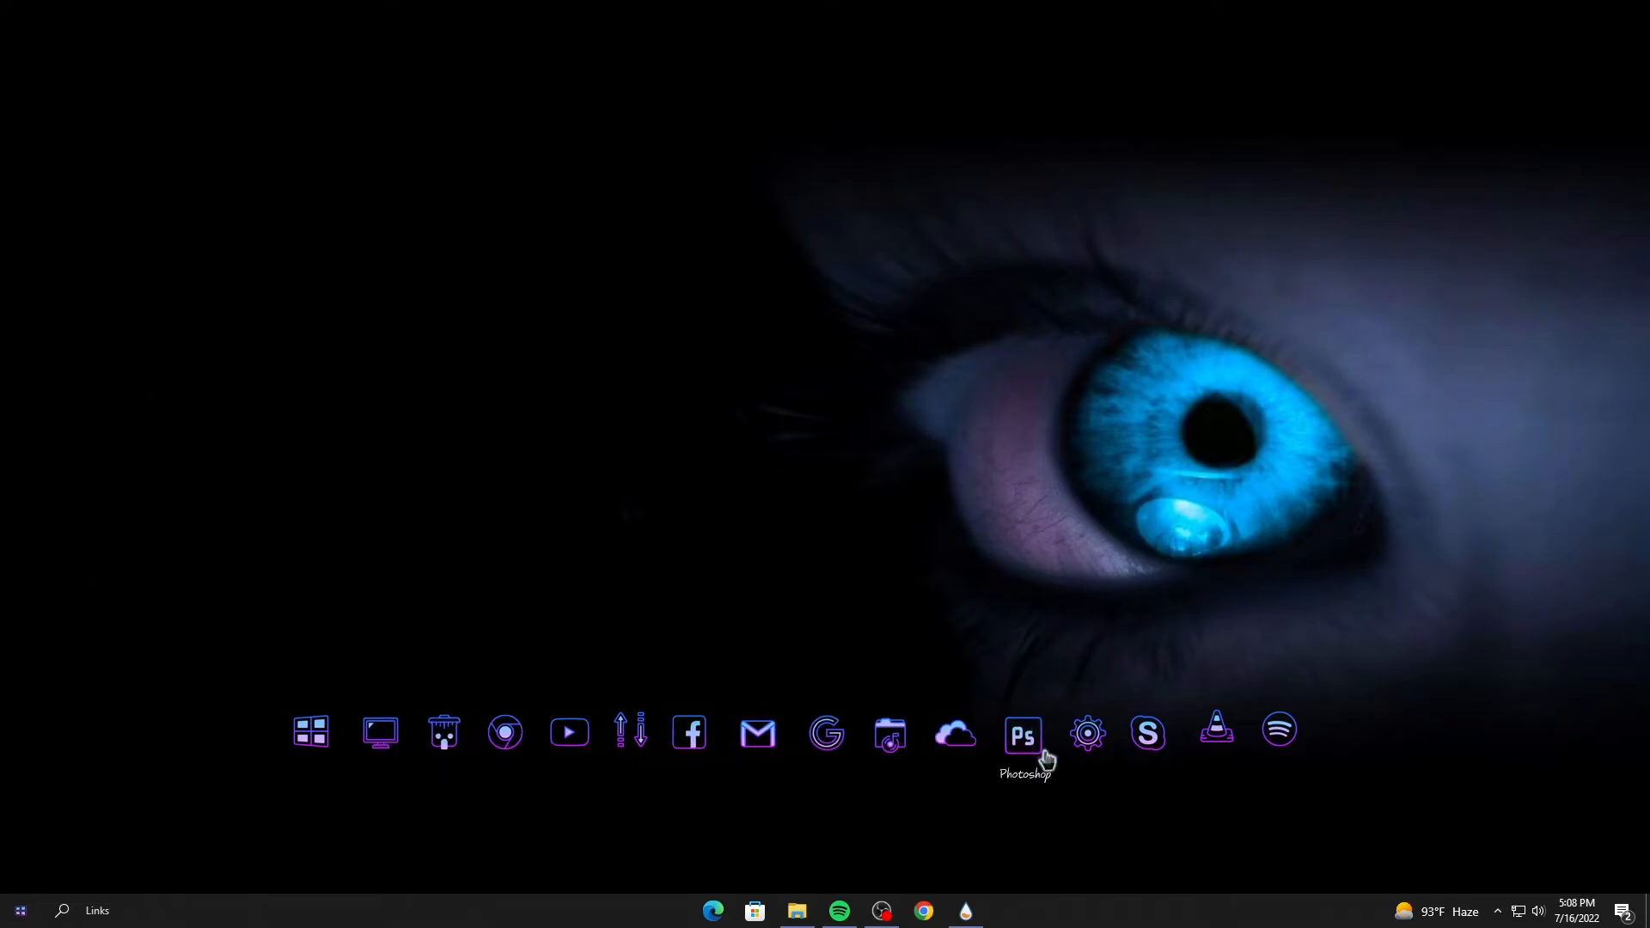
Step: Turn on automatic hiding of the taskbar in desktop mode in the taskbar settings and close Settings
{"action": "right_click", "coordinate": [1123, 902]}
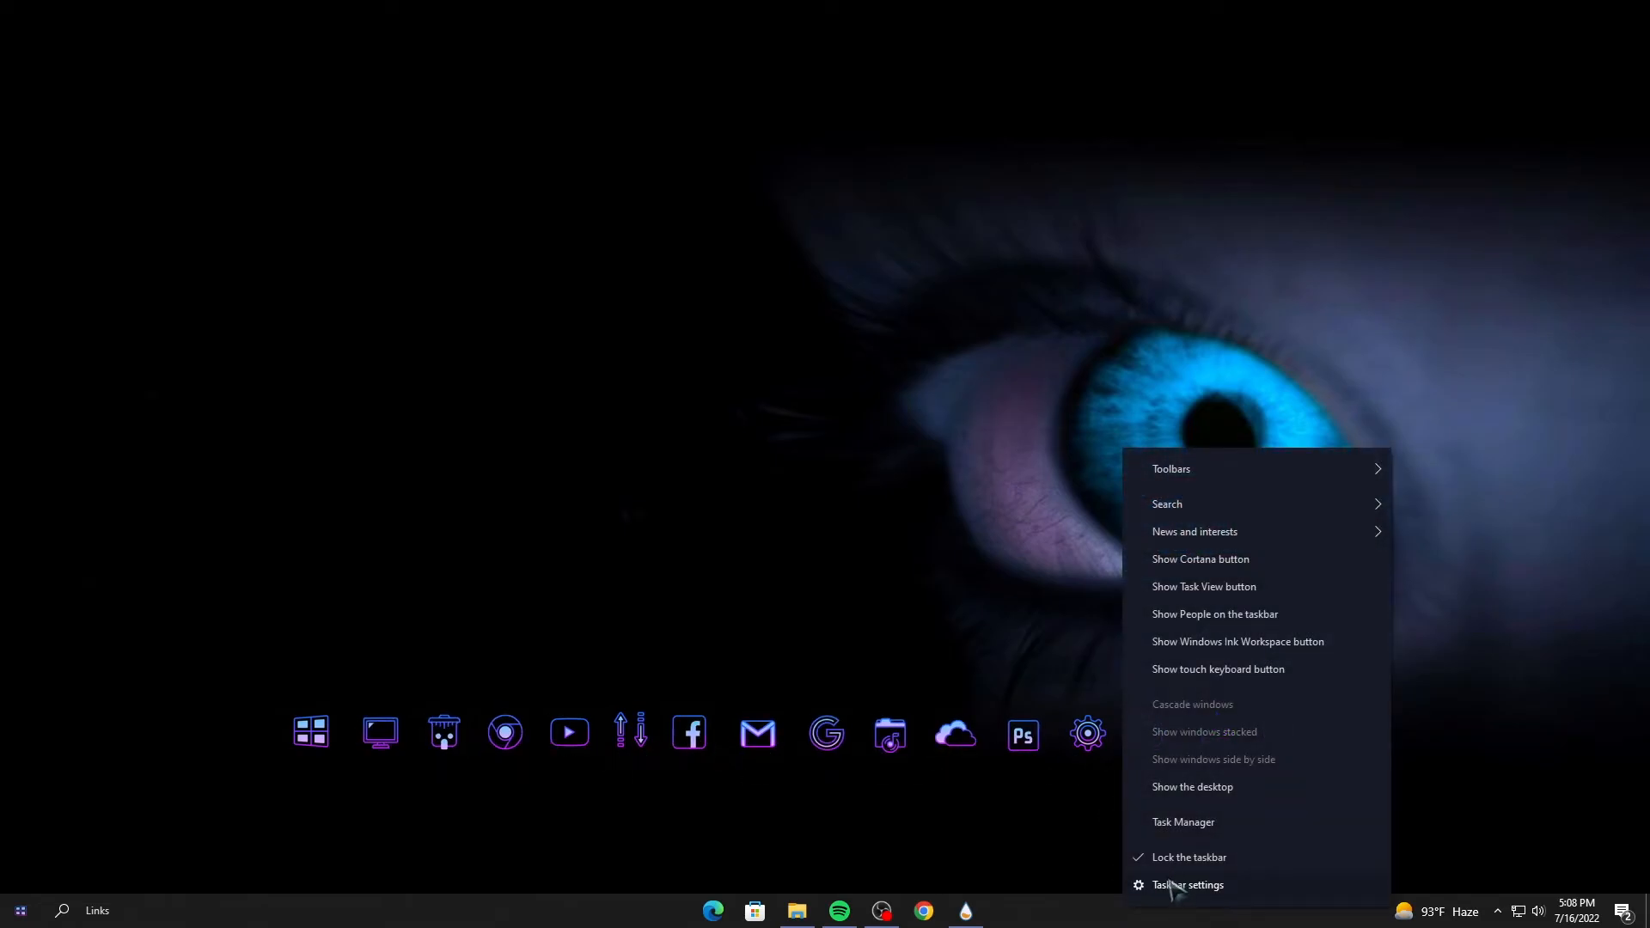
{"action": "left_click", "coordinate": [1173, 887]}
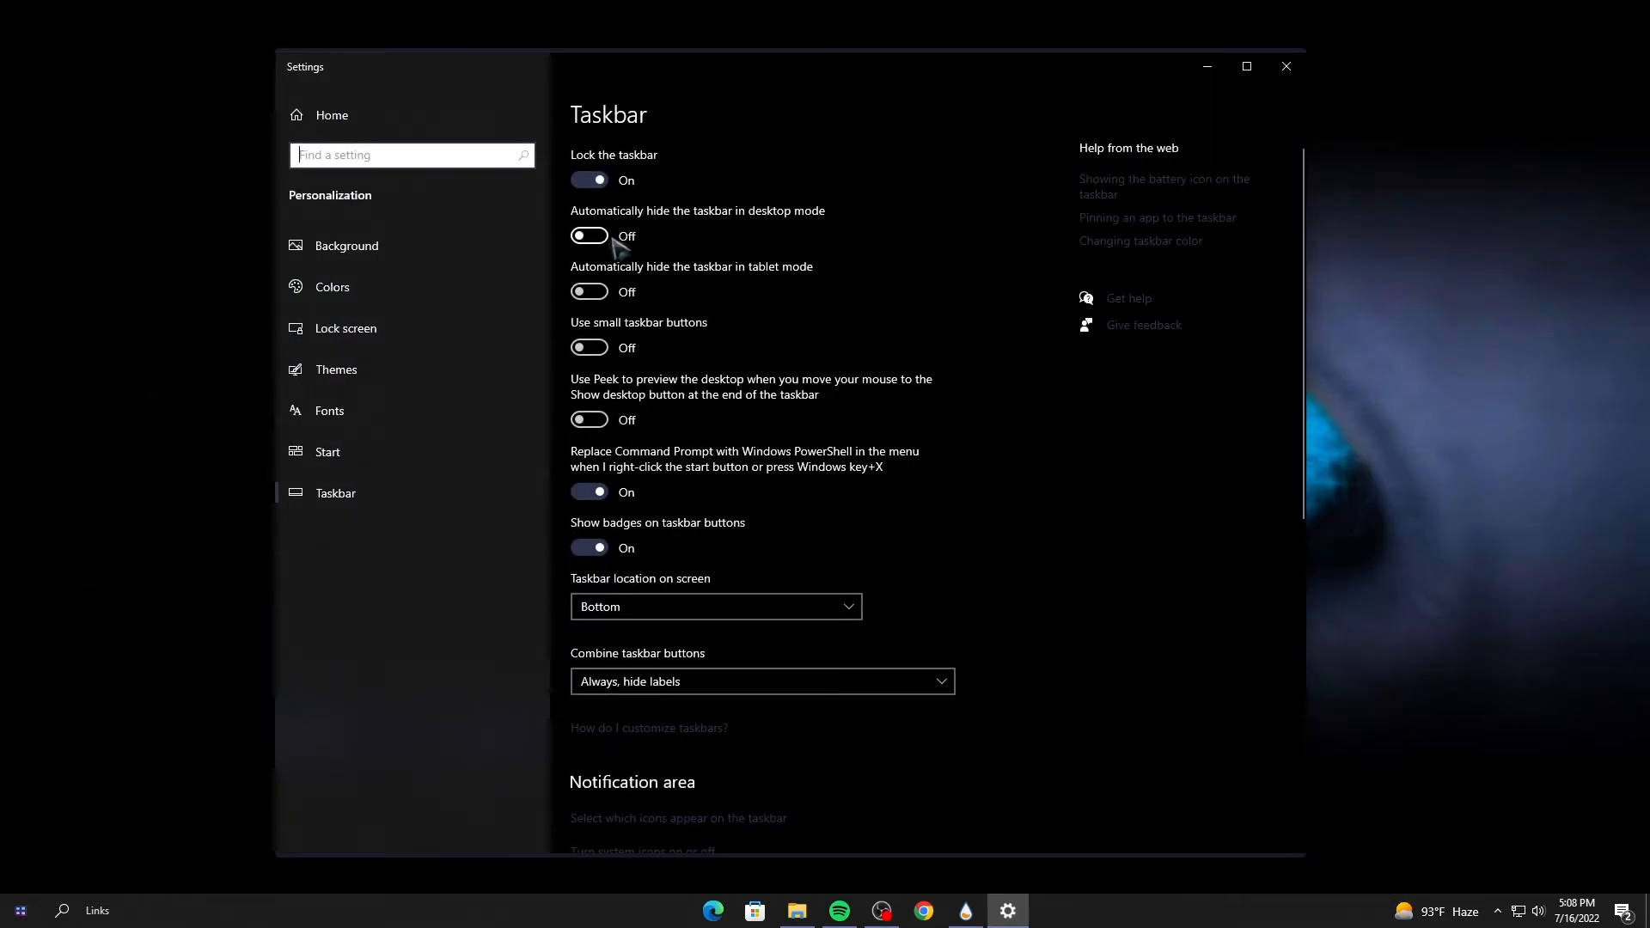
{"action": "left_click", "coordinate": [604, 239]}
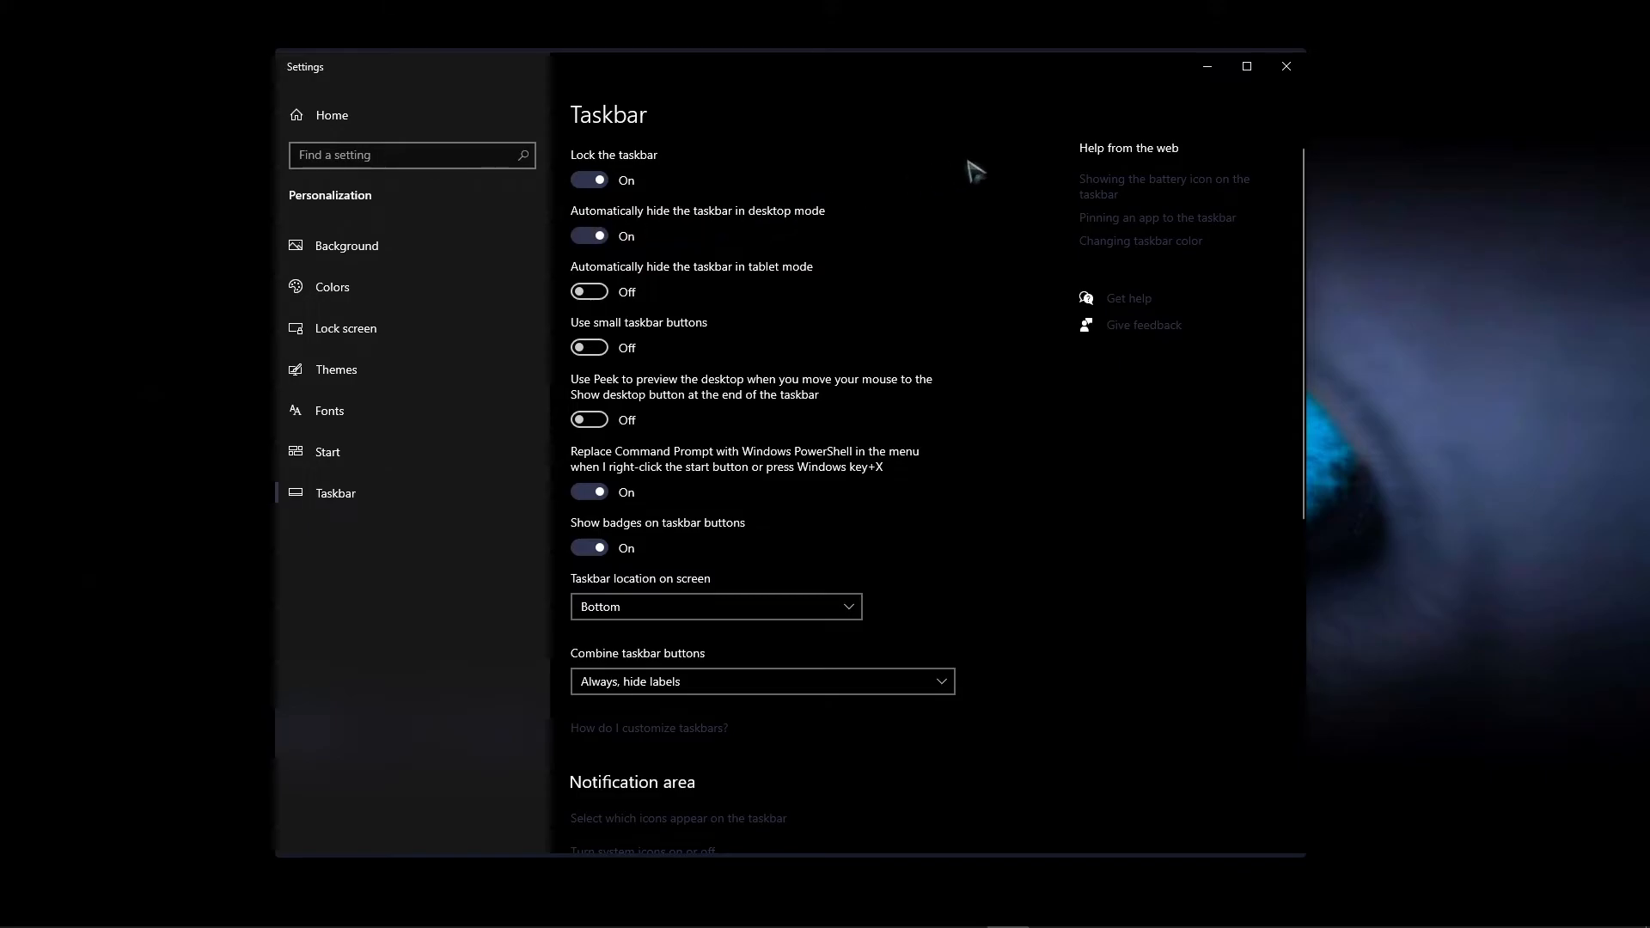
{"action": "left_click", "coordinate": [1283, 69]}
Step: Refresh the desktop twice
{"action": "right_click", "coordinate": [692, 335]}
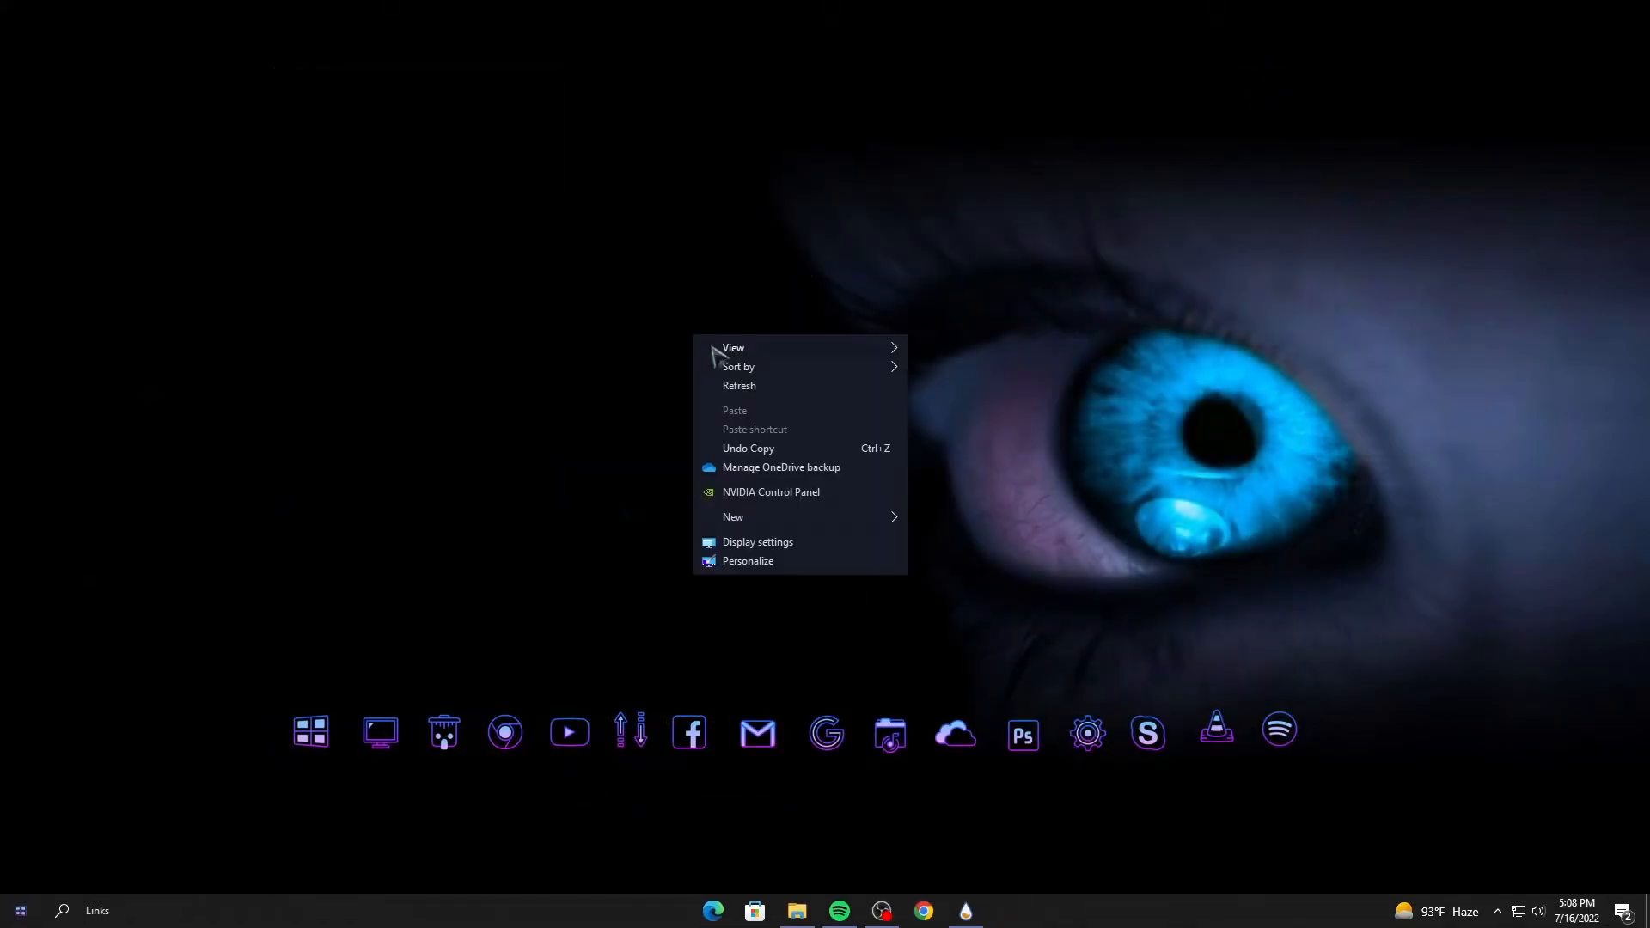
{"action": "left_click", "coordinate": [744, 385]}
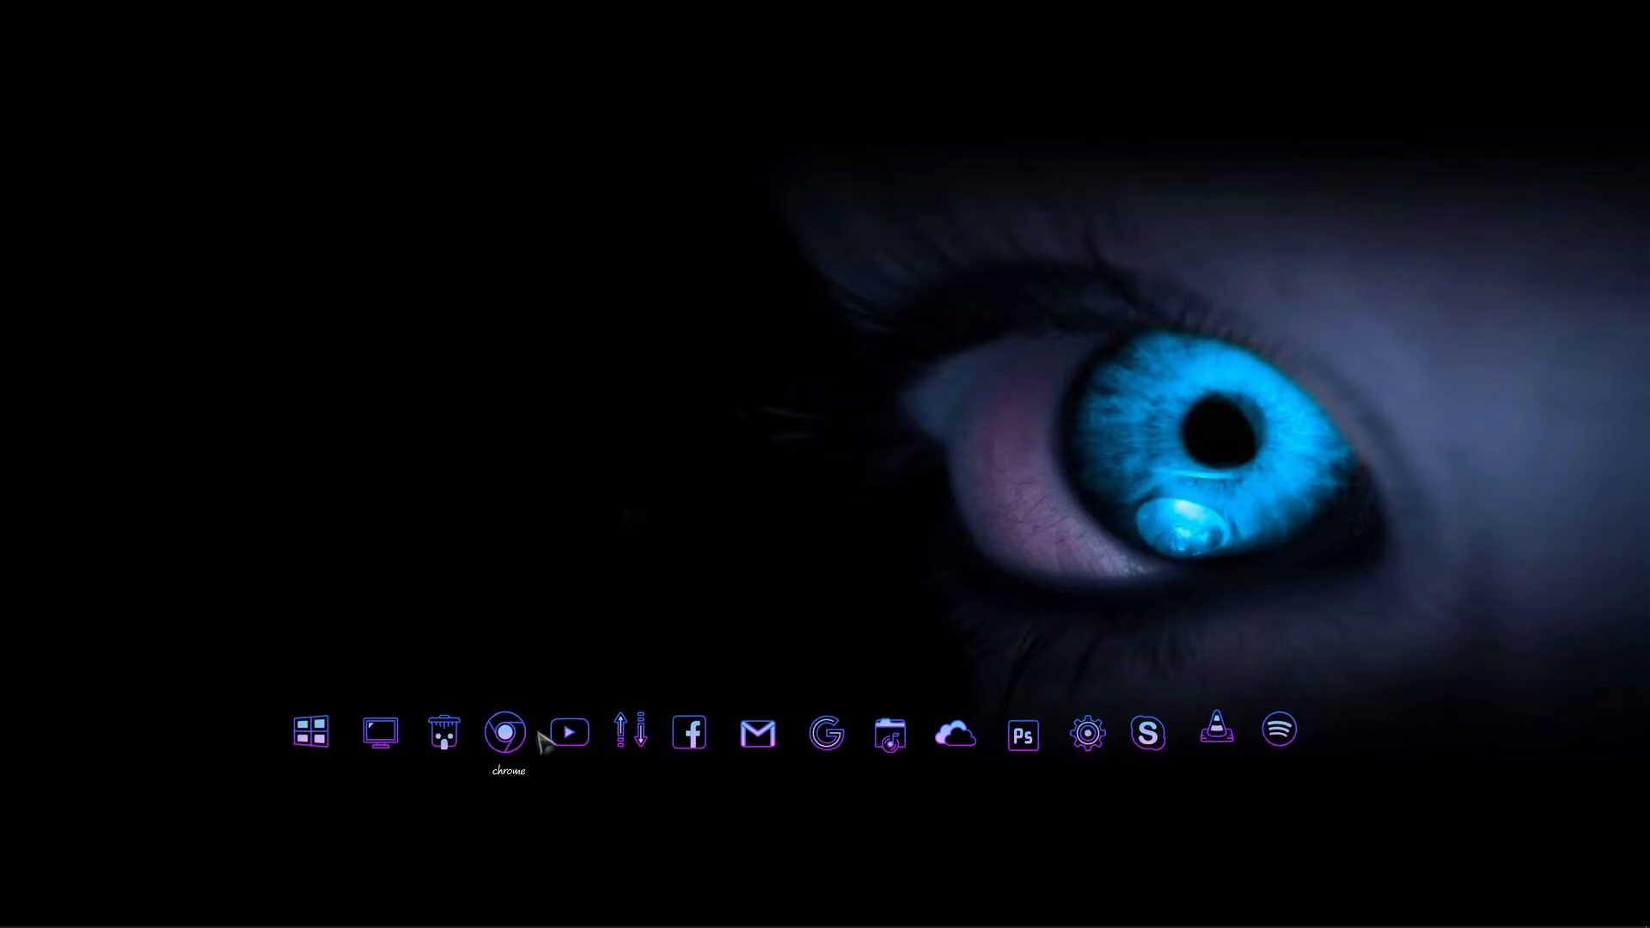
{"action": "right_click", "coordinate": [684, 374]}
{"action": "left_click", "coordinate": [734, 421]}
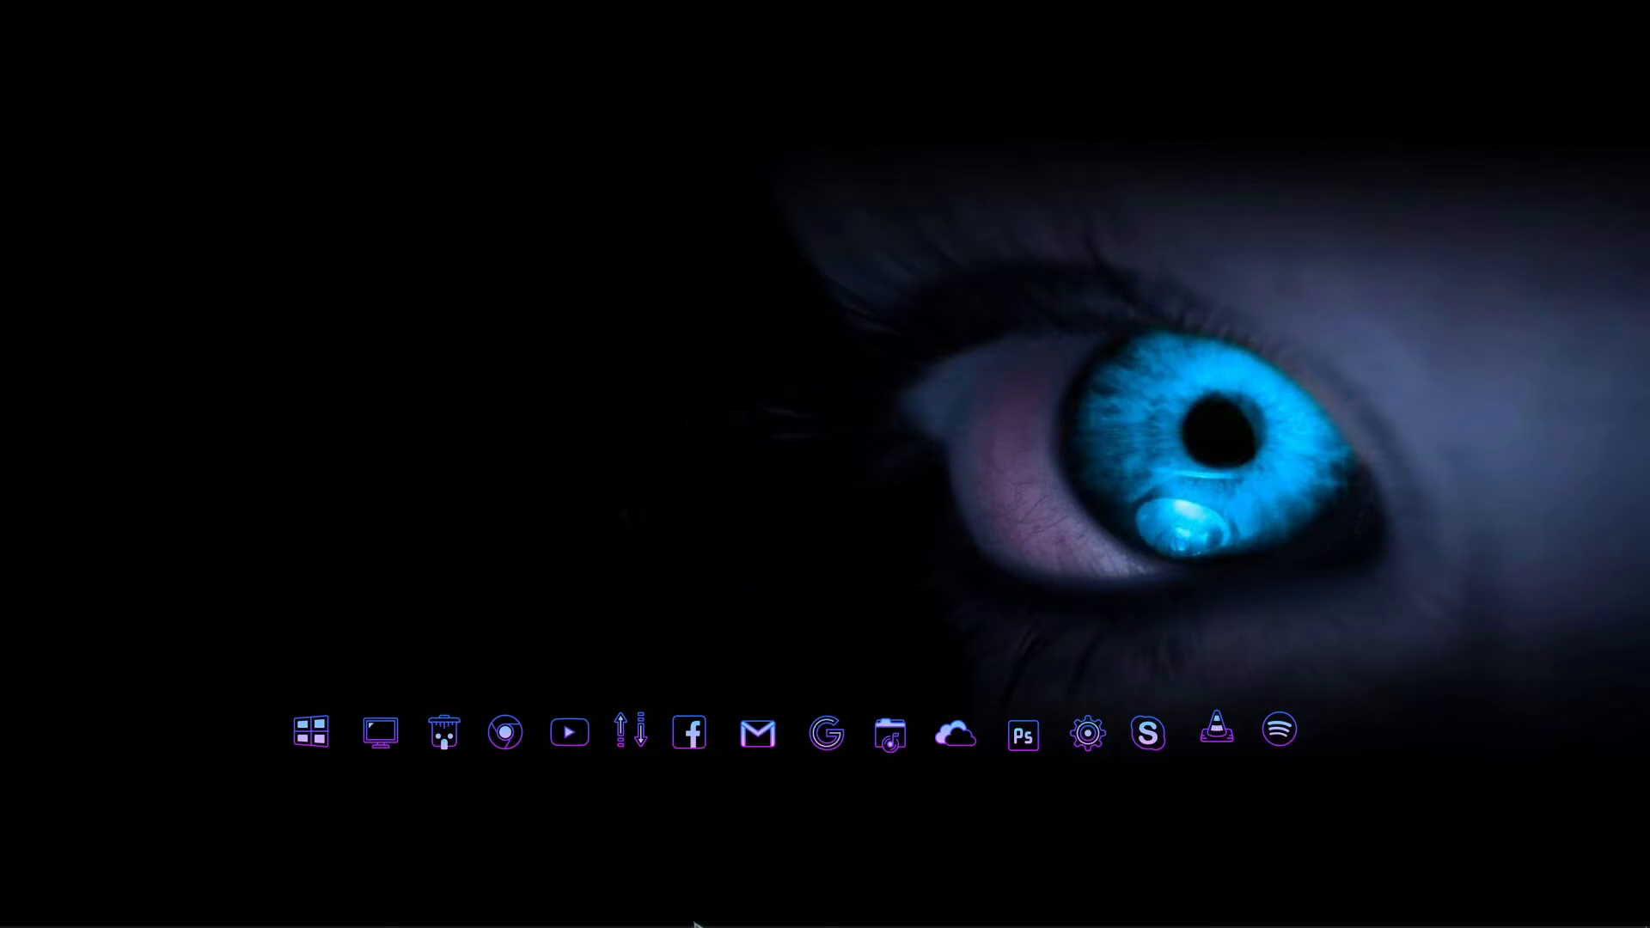
Step: Install the Space-X Rainmeter skin from the theme folder without applying its included layout and reopen the Rainmeter manager
{"action": "left_click", "coordinate": [797, 911]}
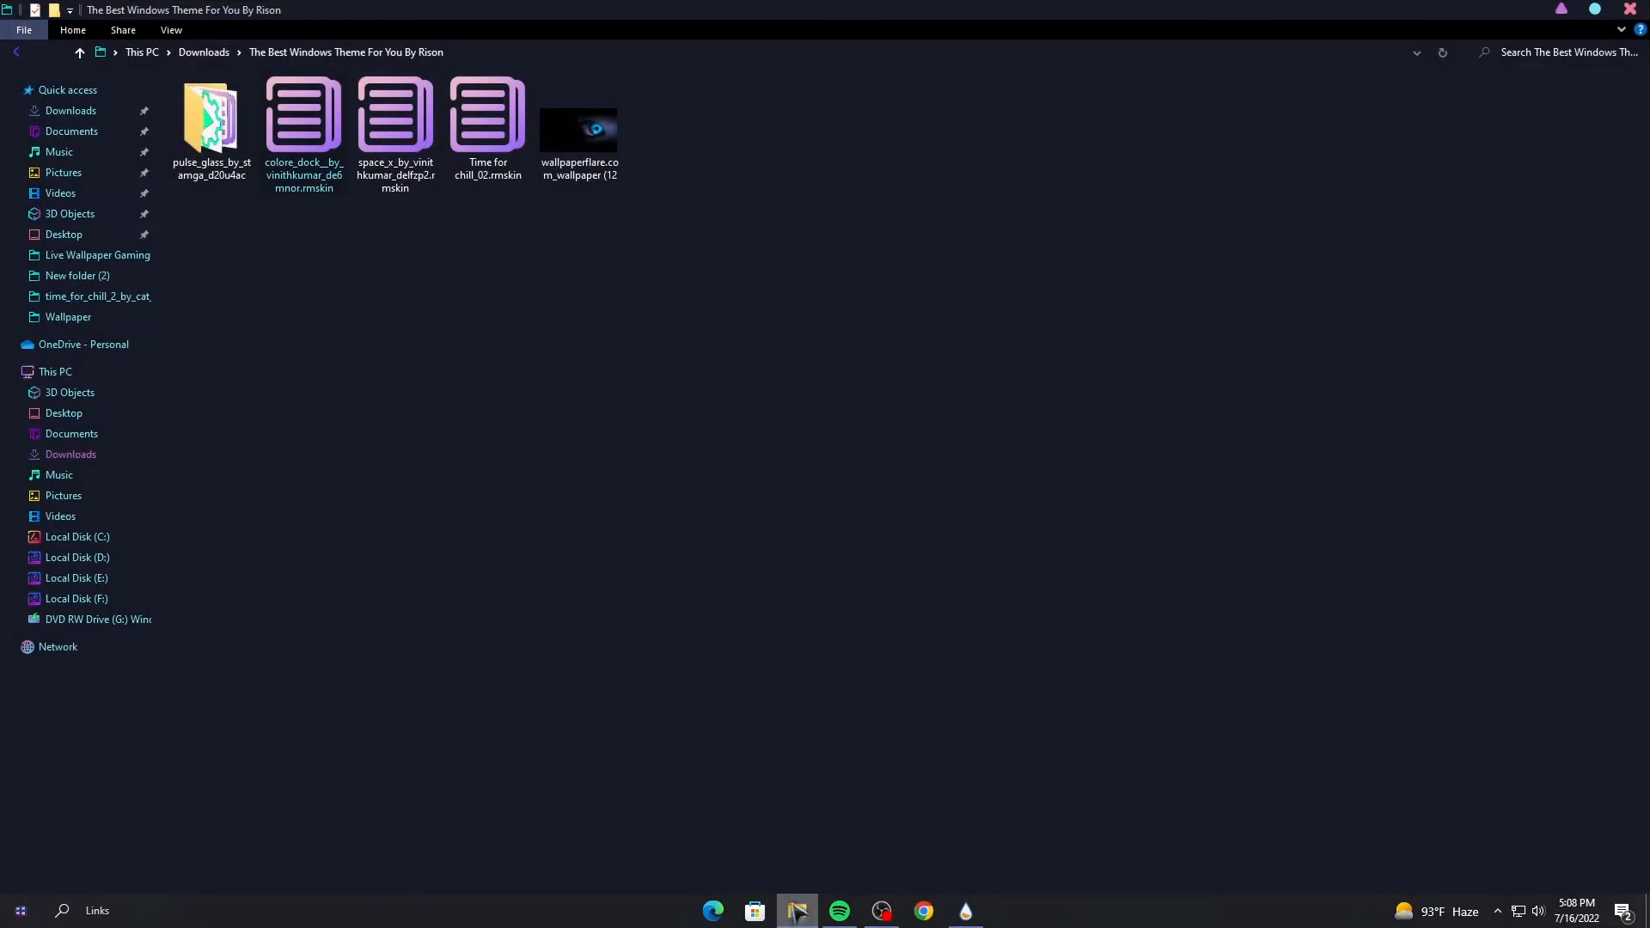
{"action": "right_click", "coordinate": [402, 150]}
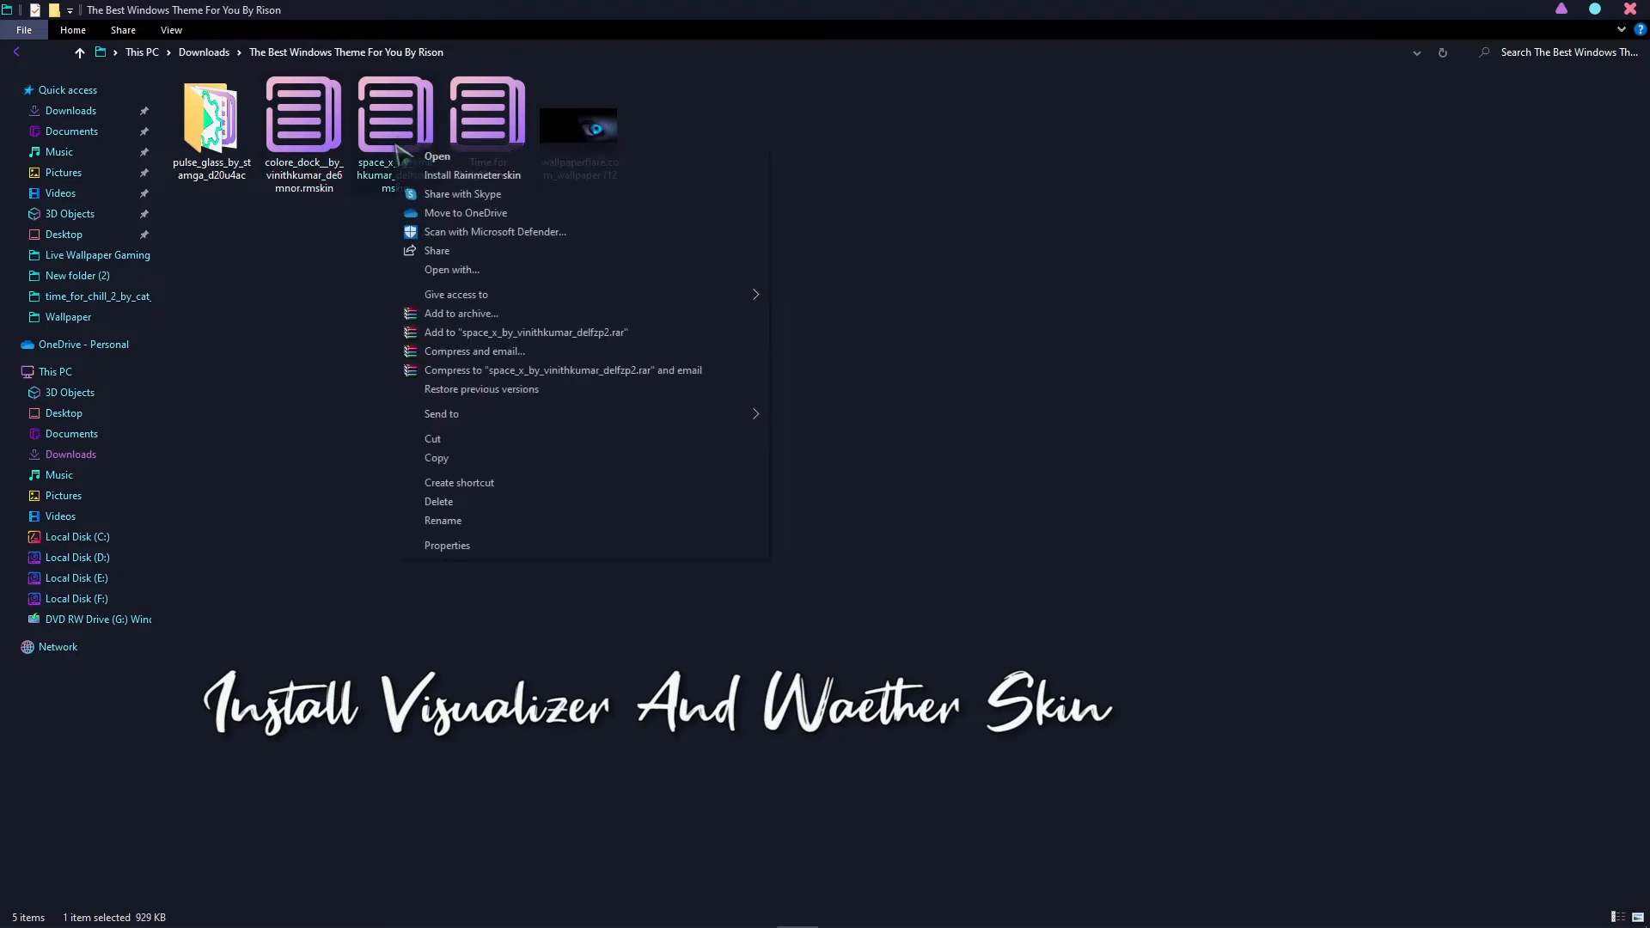
{"action": "left_click", "coordinate": [464, 176]}
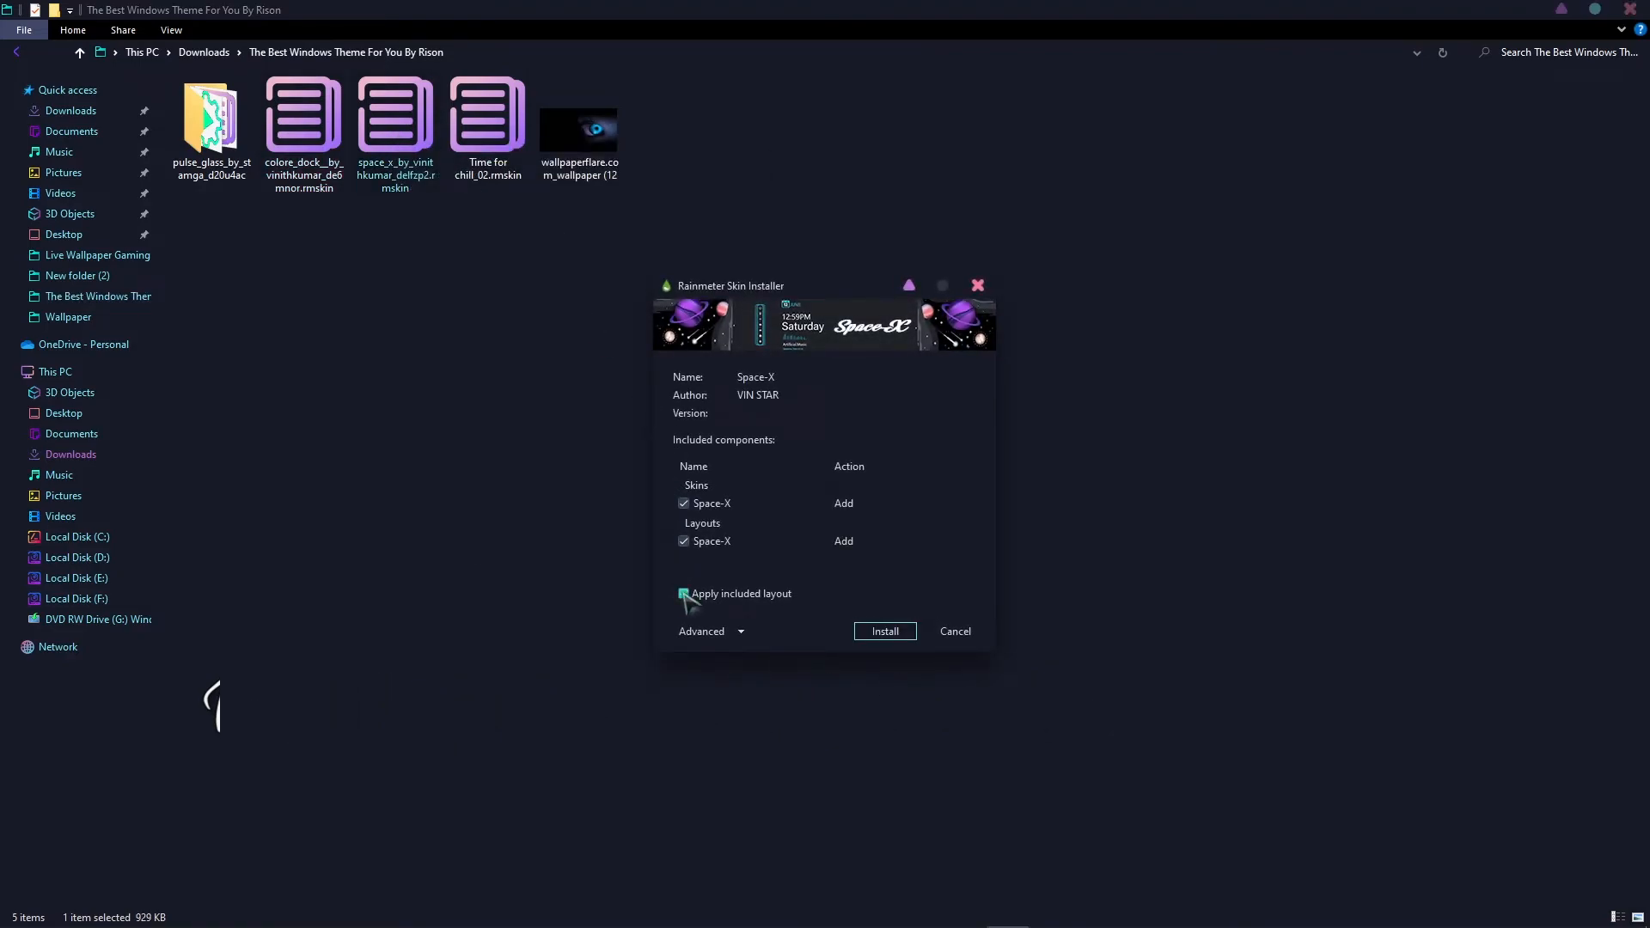
{"action": "left_click", "coordinate": [878, 636]}
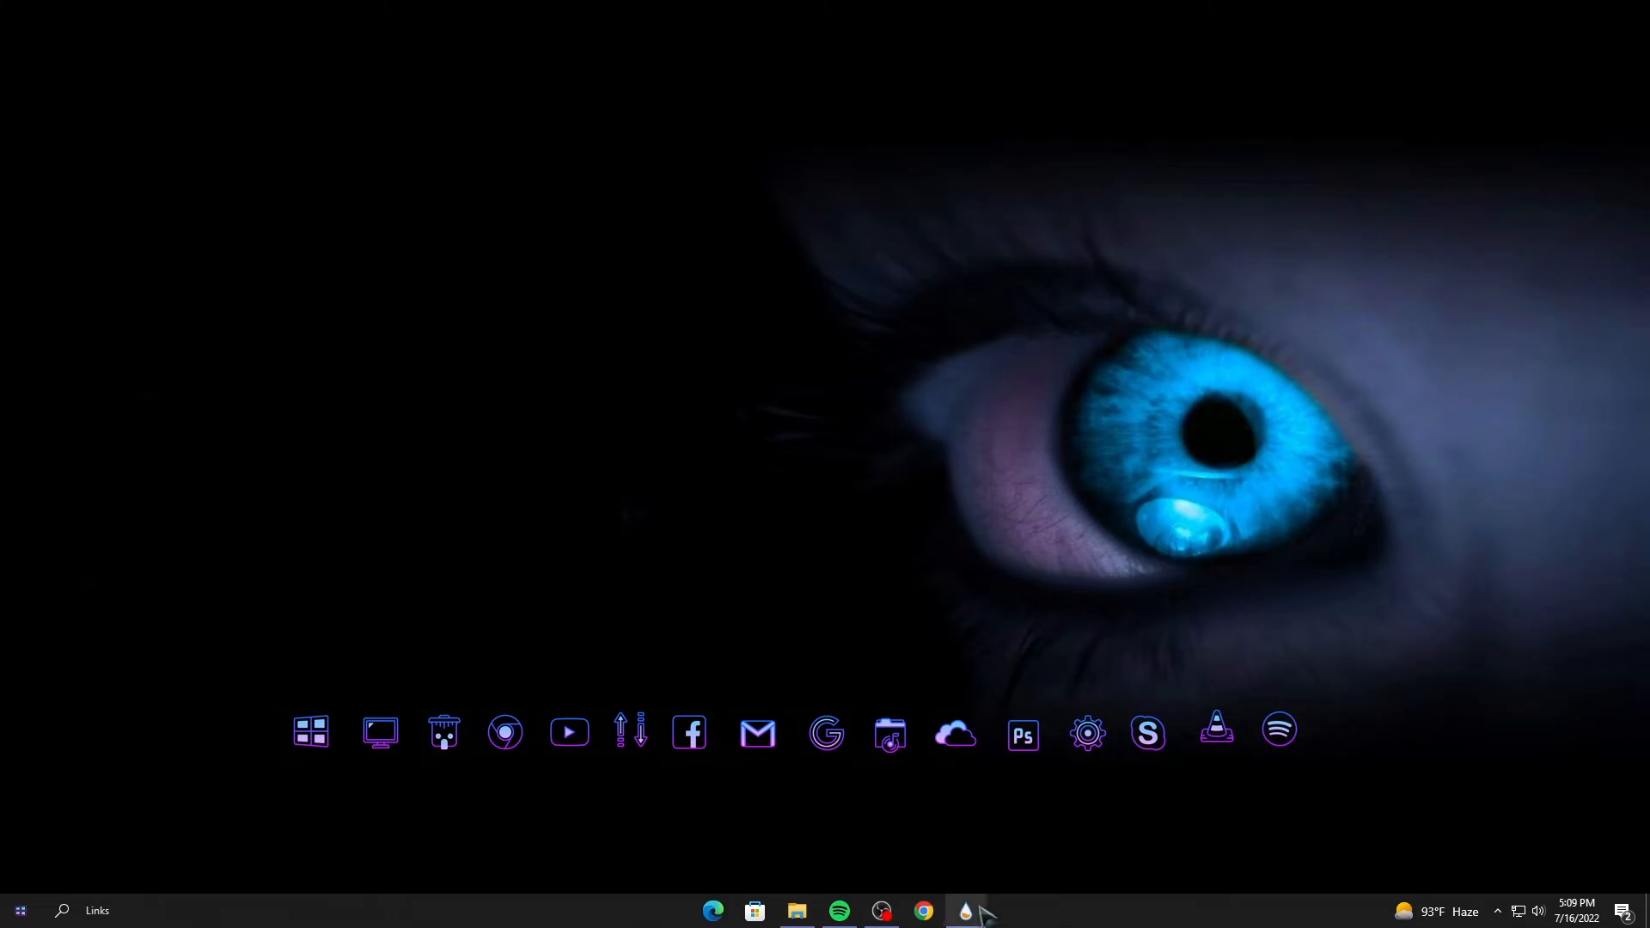
{"action": "left_click", "coordinate": [966, 911]}
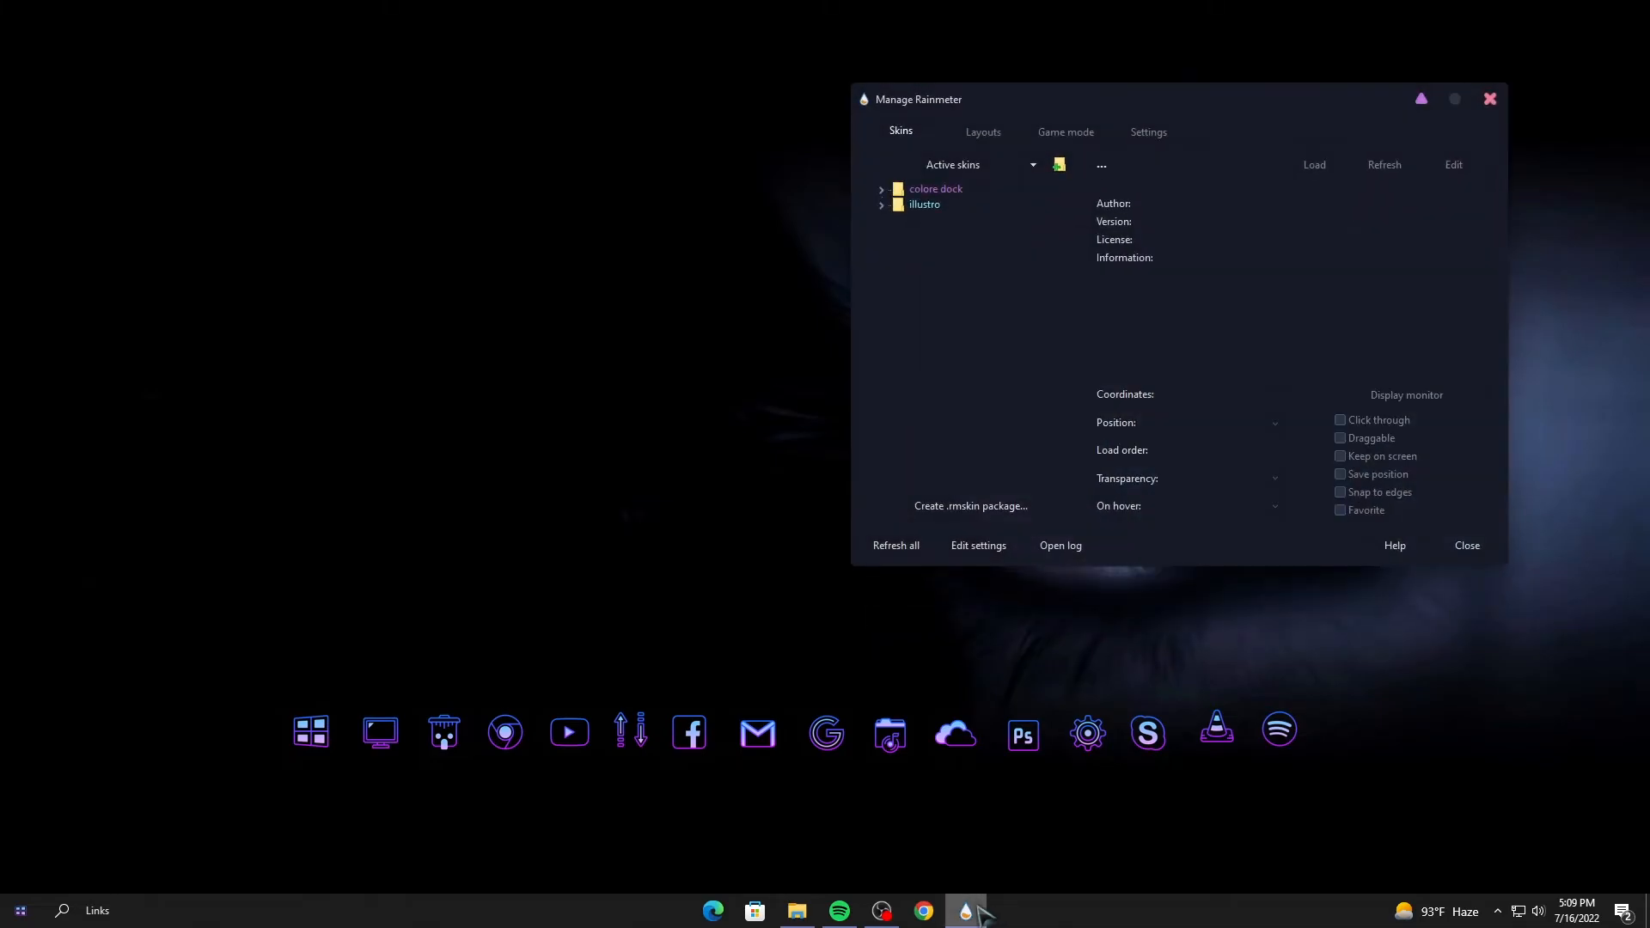
Step: Refresh the Rainmeter skin list and load Visualizer.ini from the Space-X skins
{"action": "left_click", "coordinate": [896, 546]}
{"action": "left_click", "coordinate": [880, 221]}
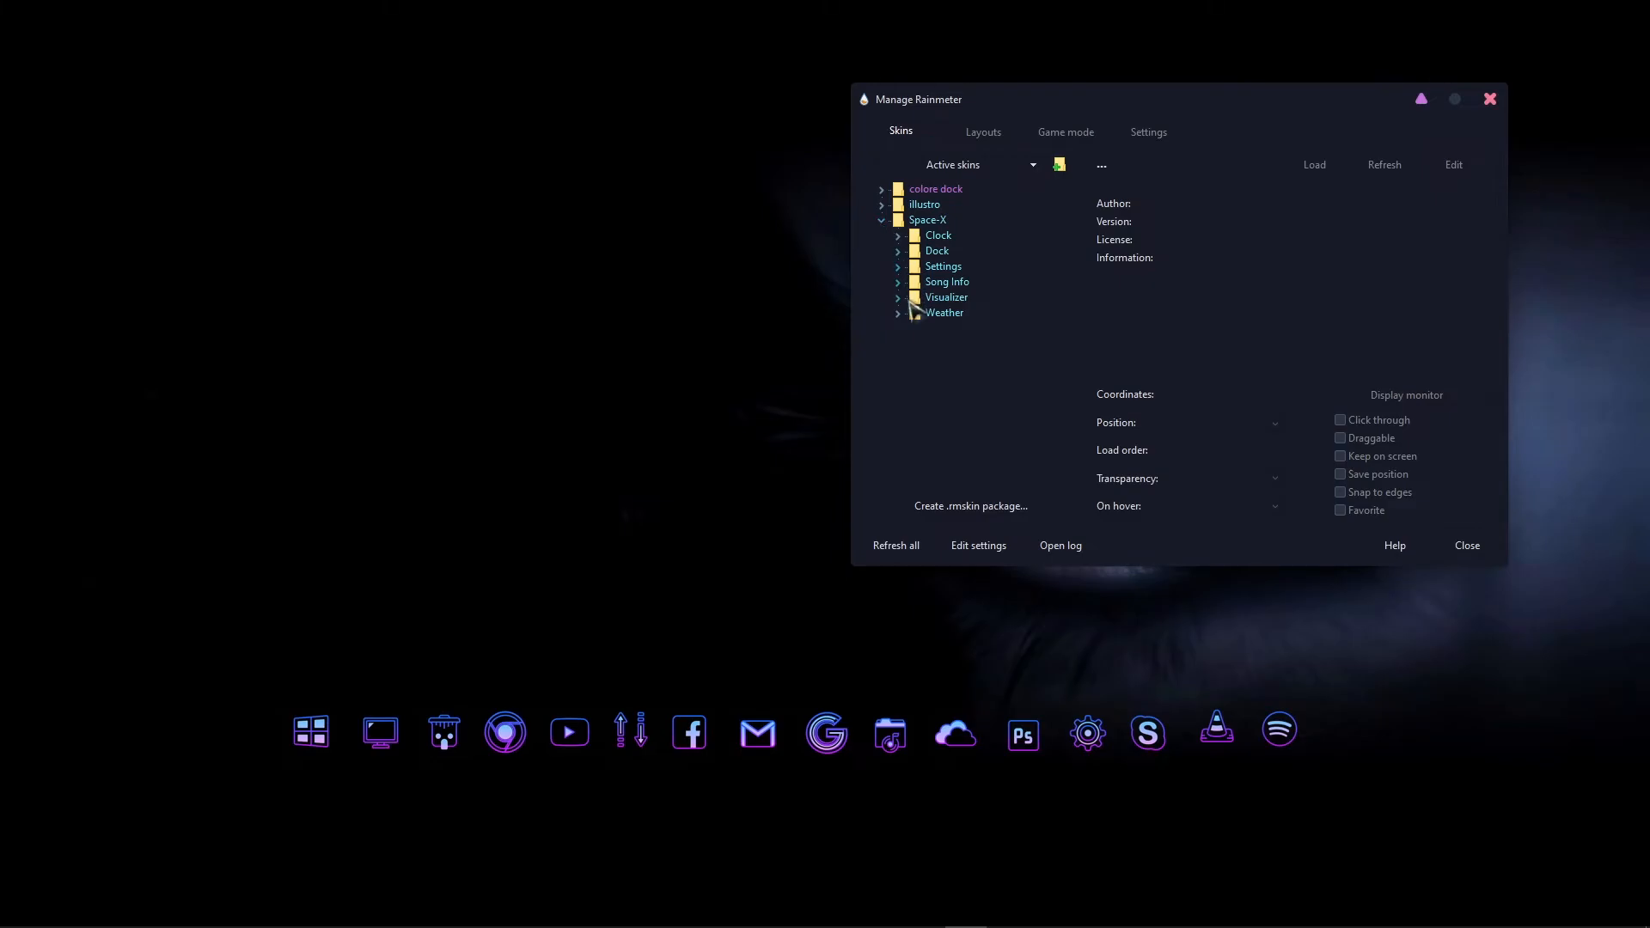
{"action": "left_click", "coordinate": [961, 314]}
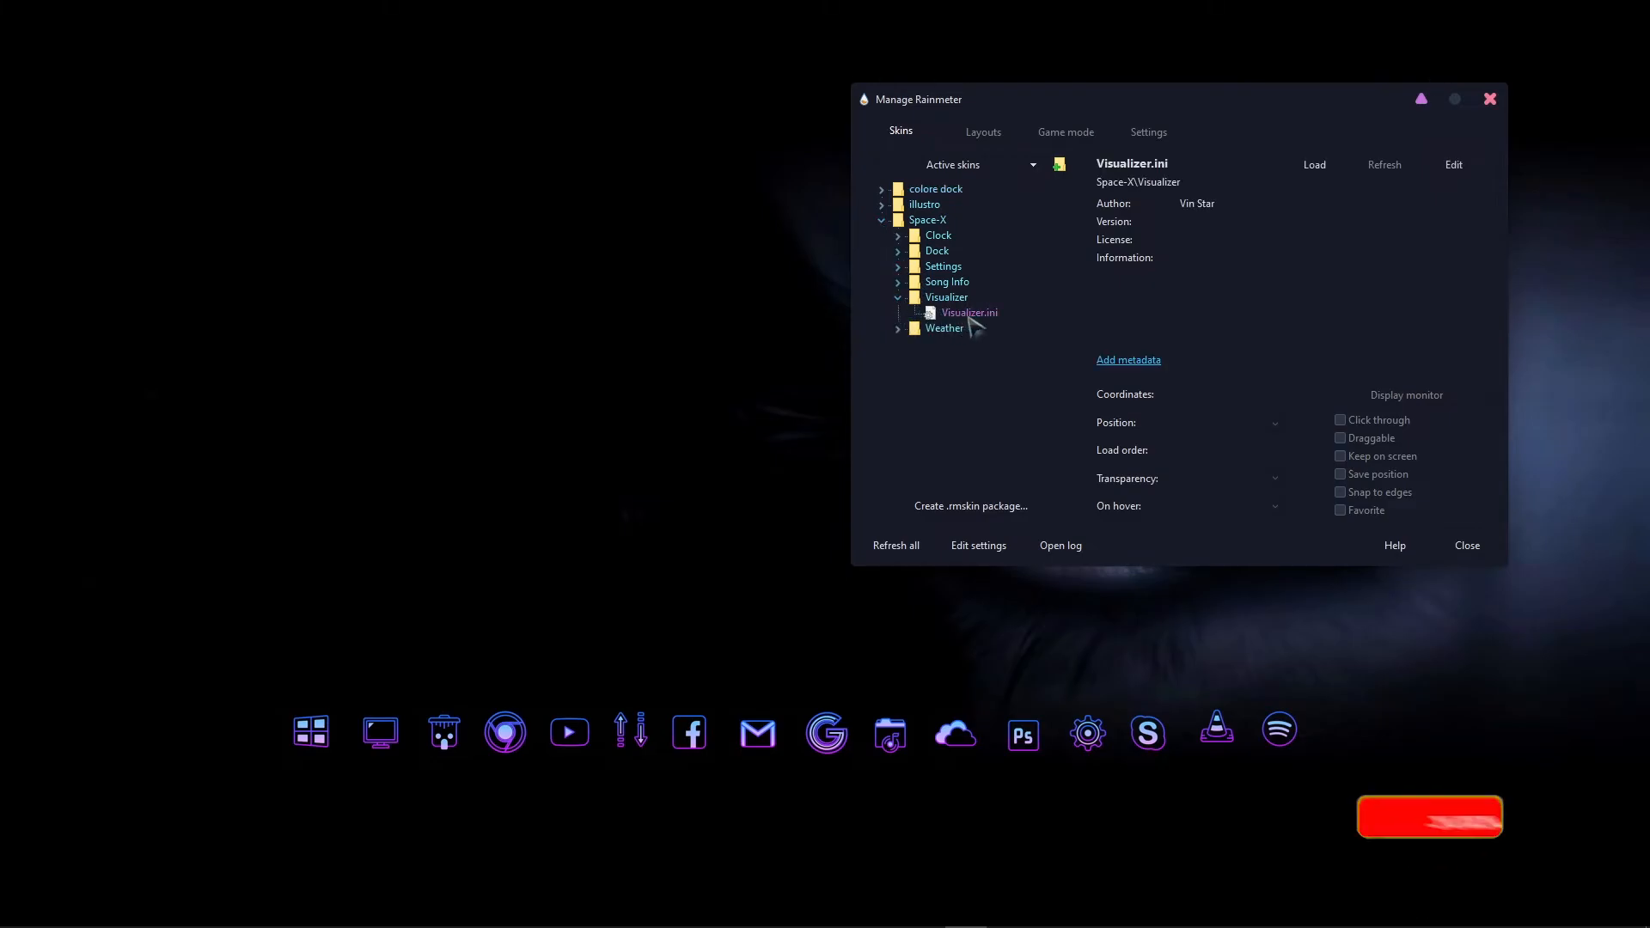
{"action": "left_click", "coordinate": [1315, 165]}
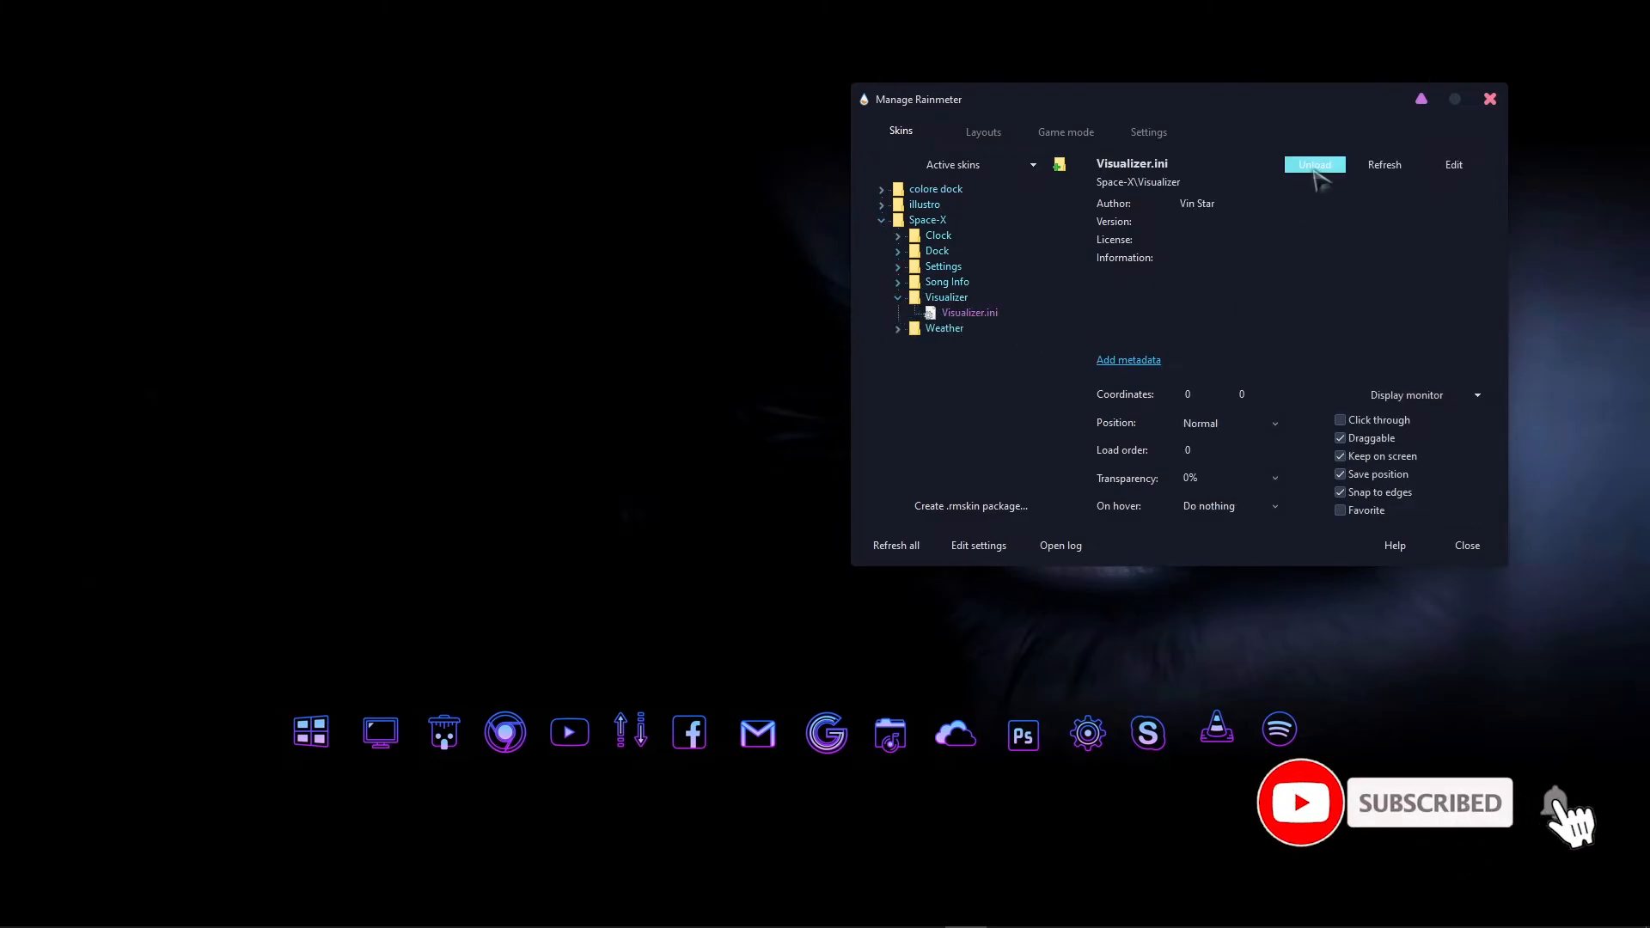
Step: Load the Space-X Weather.ini skin, set its position to On desktop, and move it slightly inward from the desktop corner
{"action": "left_click", "coordinate": [897, 330]}
{"action": "left_click", "coordinate": [984, 348]}
{"action": "left_click", "coordinate": [1317, 191]}
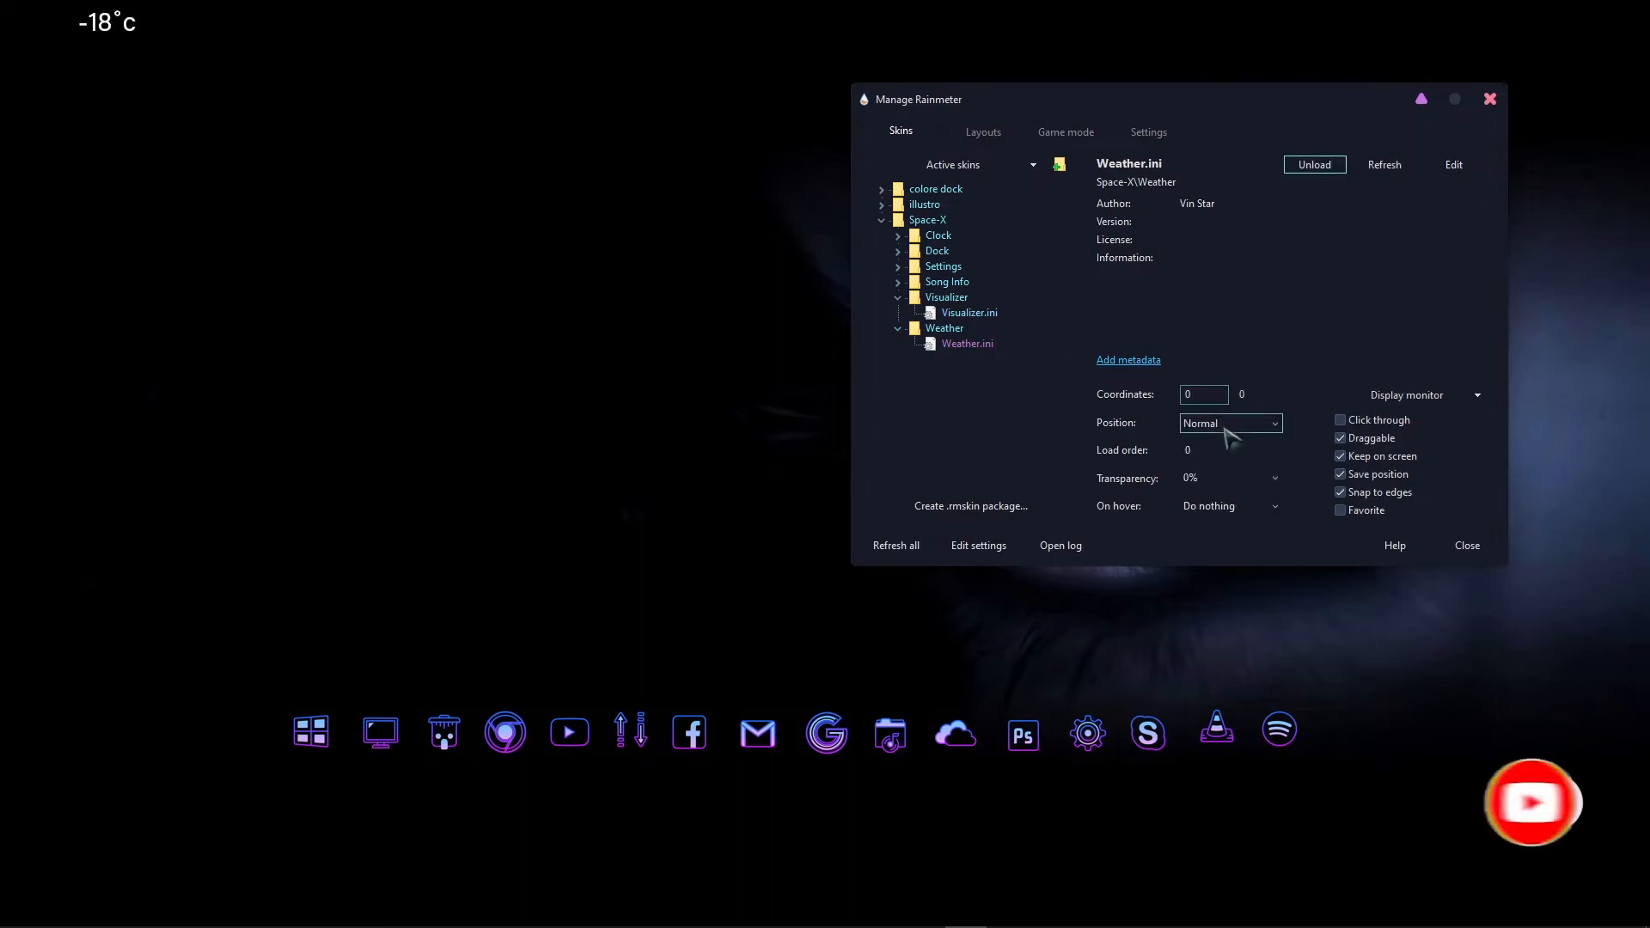
{"action": "left_click", "coordinate": [114, 43]}
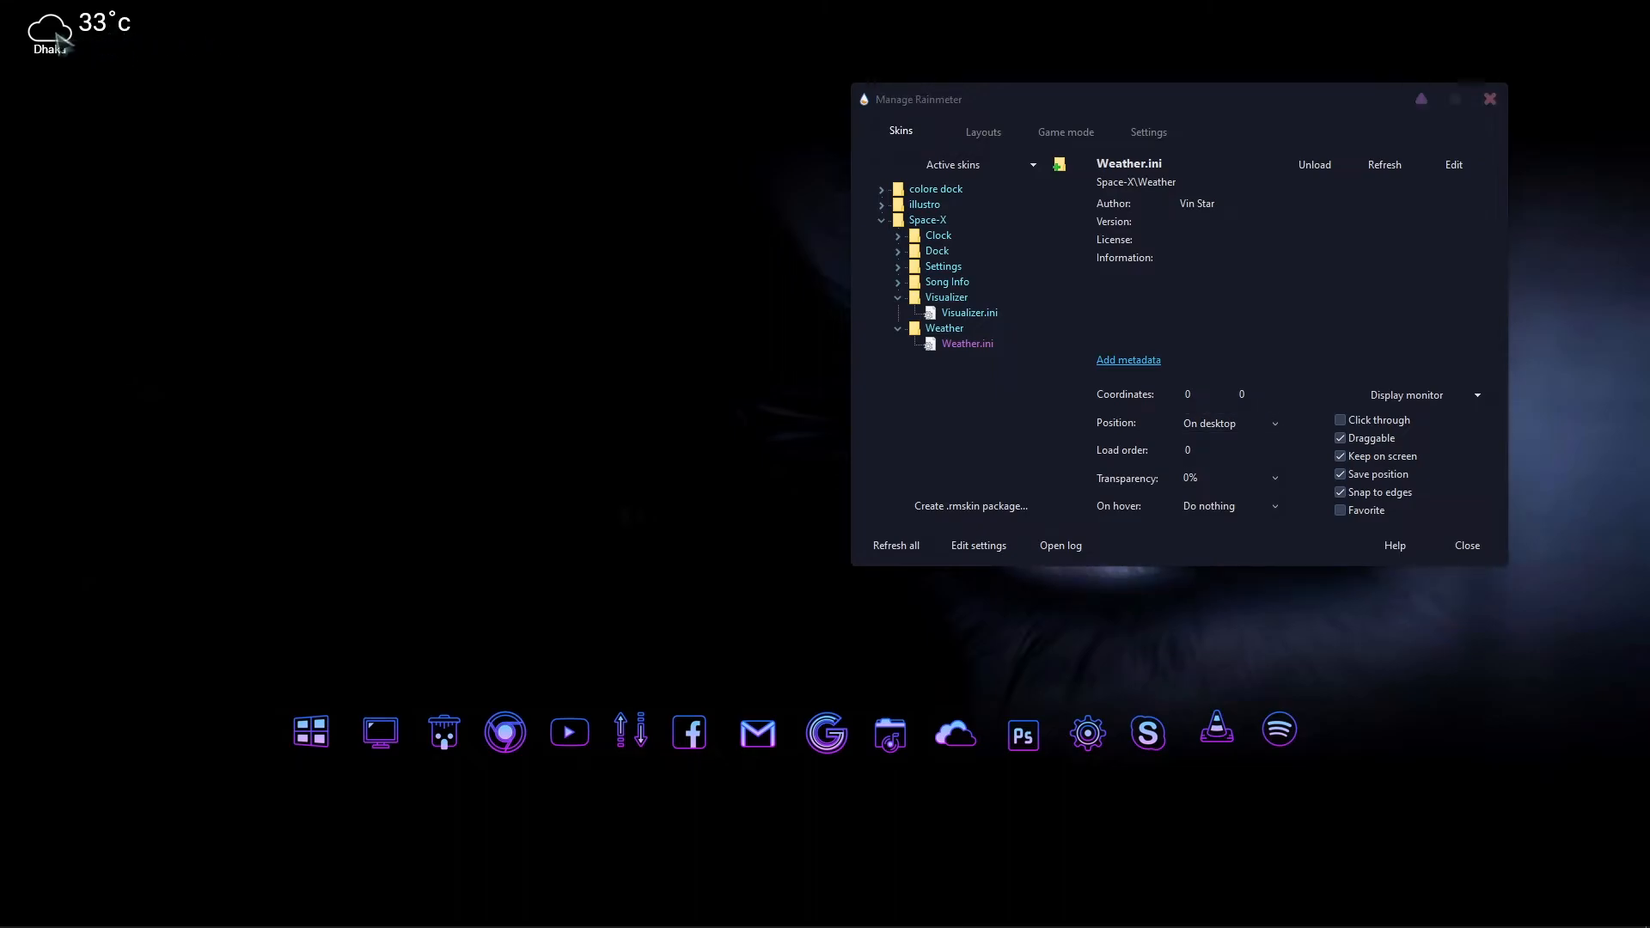
{"action": "left_click_drag", "start_coordinate": [121, 26], "coordinate": [150, 63]}
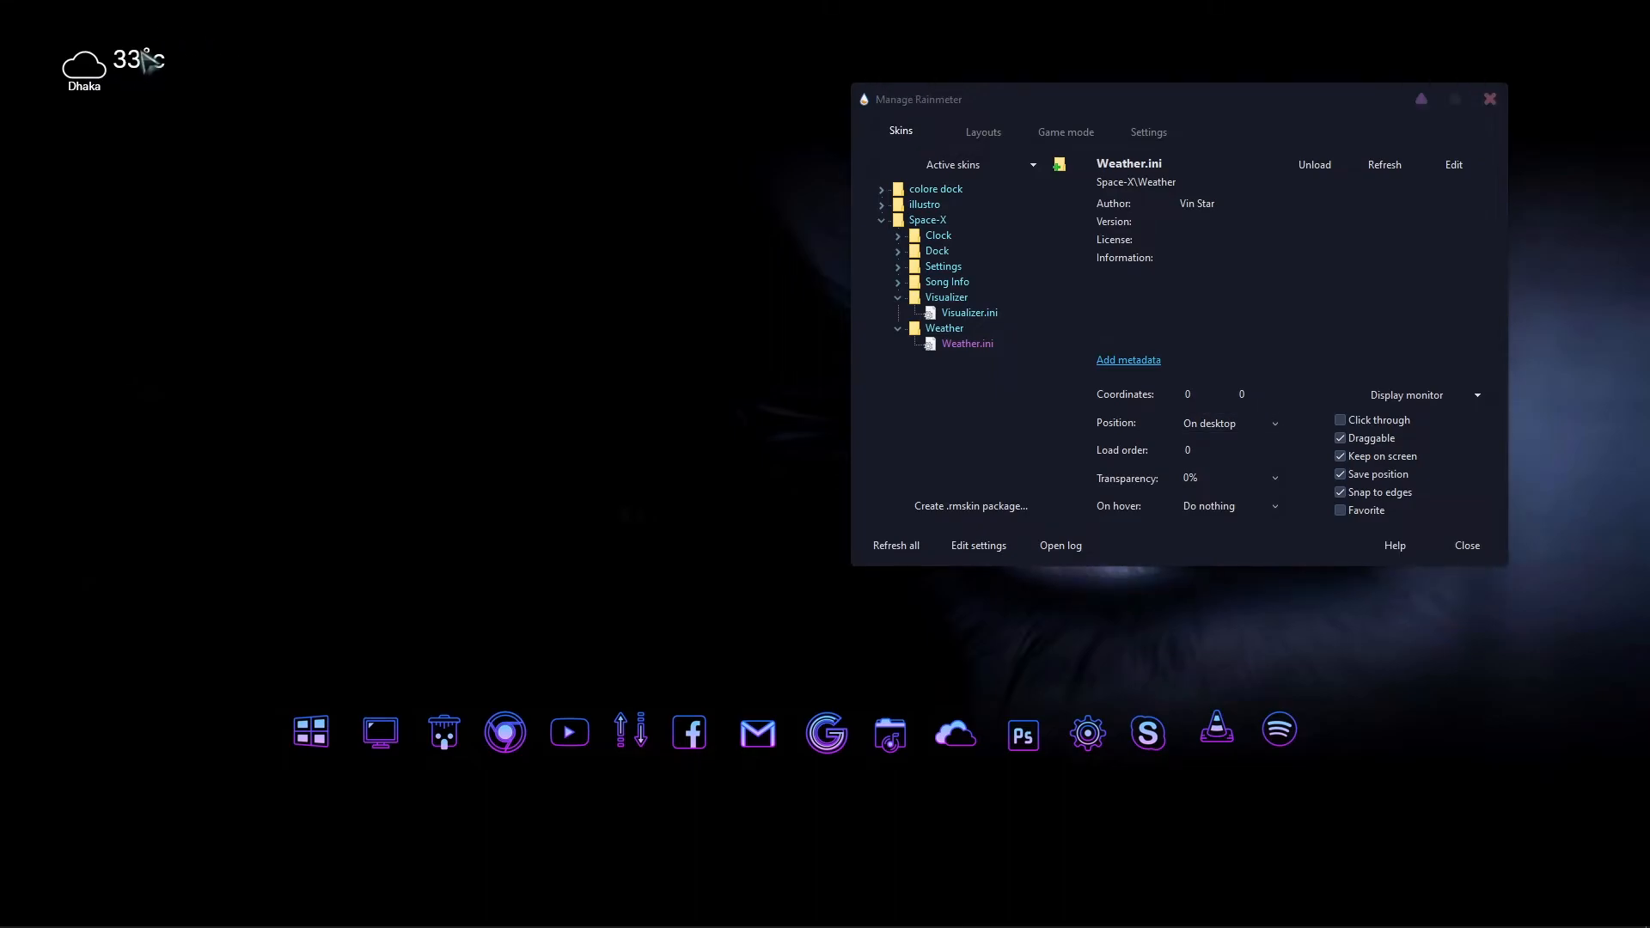
Step: Set the position of the Space-X Visualizer.ini skin to On desktop
{"action": "left_click", "coordinate": [949, 315]}
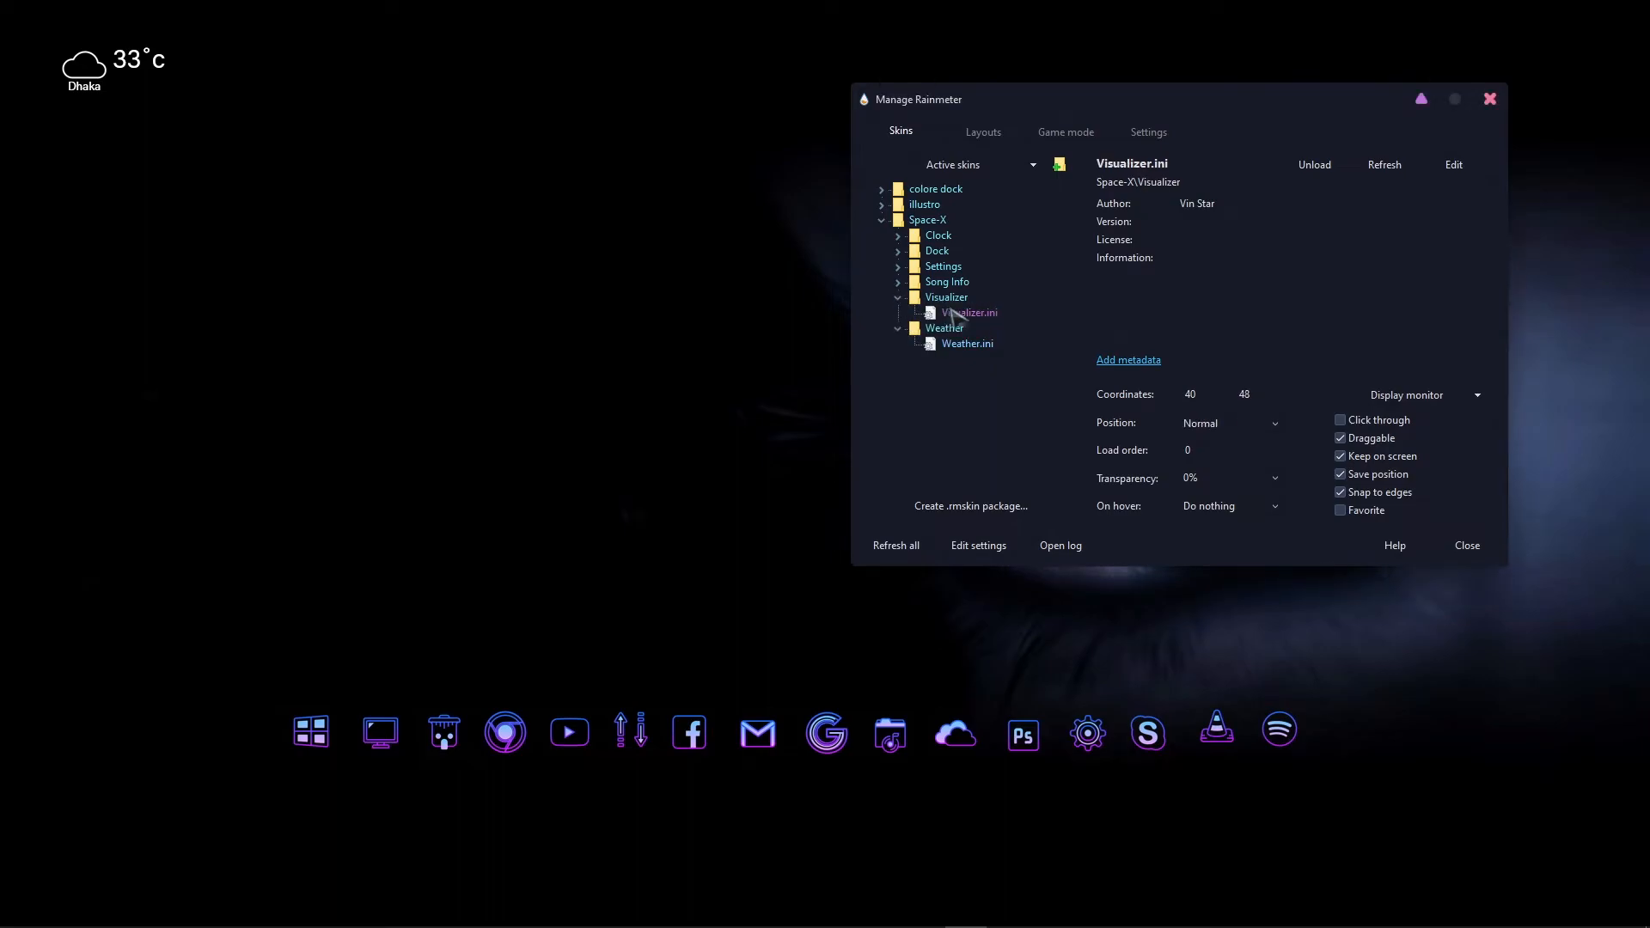
{"action": "left_click", "coordinate": [1207, 424]}
{"action": "left_click", "coordinate": [1211, 440]}
Step: Load Song Info.ini from the Space-X skins and set its position to On desktop
{"action": "left_click", "coordinate": [897, 282]}
{"action": "left_click", "coordinate": [969, 297]}
{"action": "left_click", "coordinate": [1312, 167]}
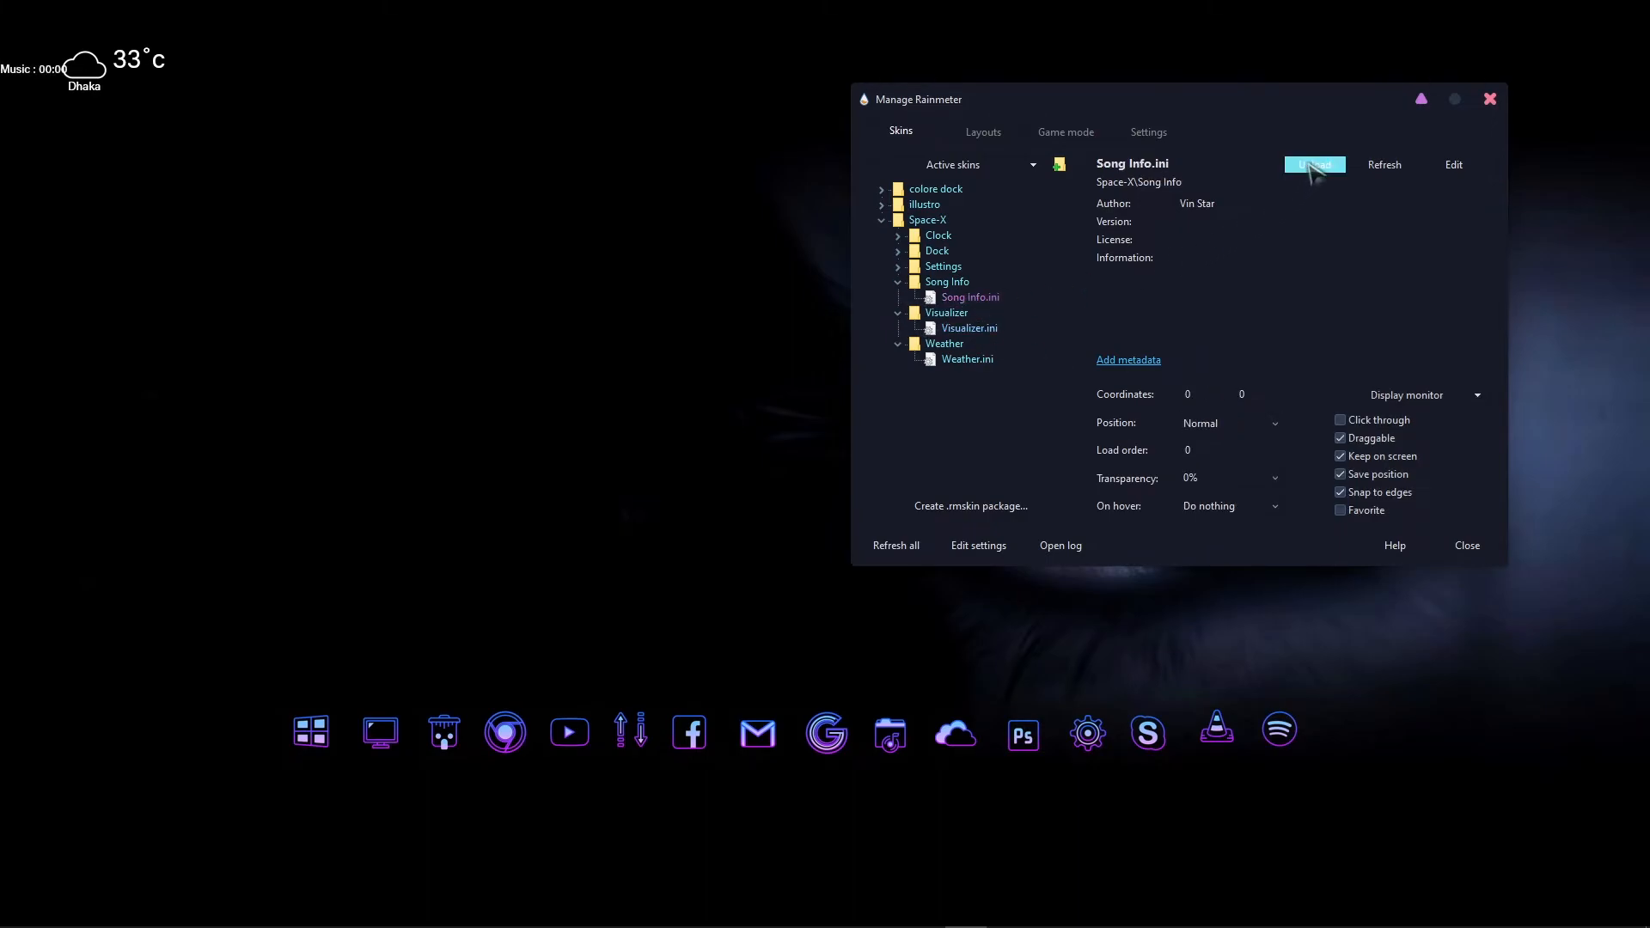
{"action": "left_click", "coordinate": [1242, 425]}
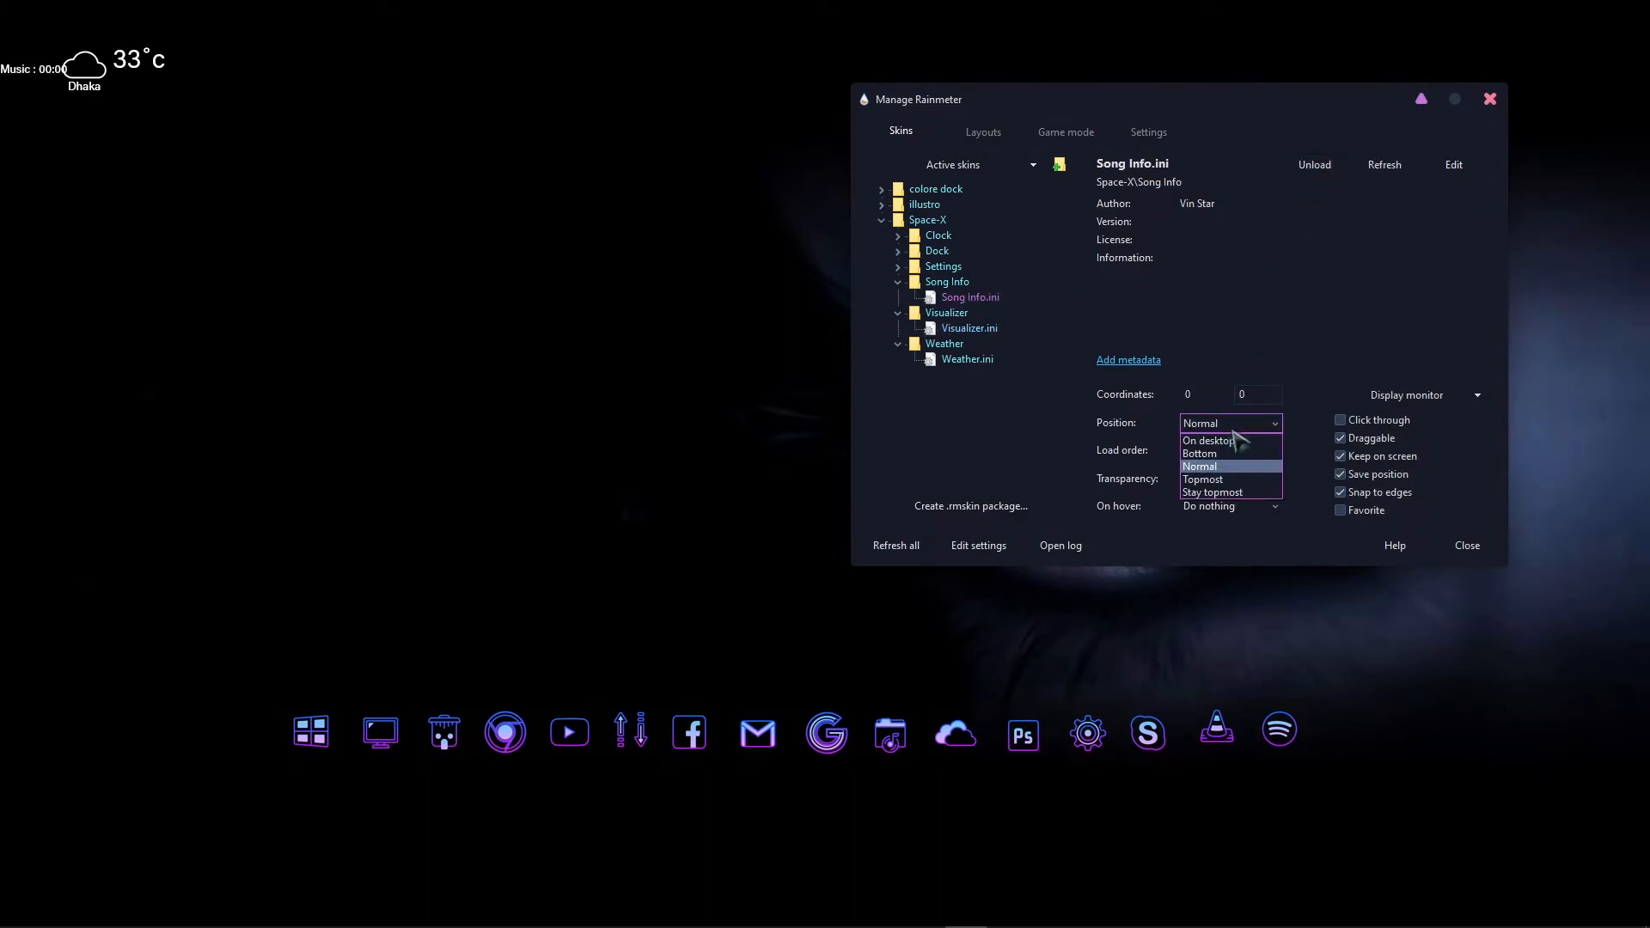
{"action": "left_click", "coordinate": [1234, 445]}
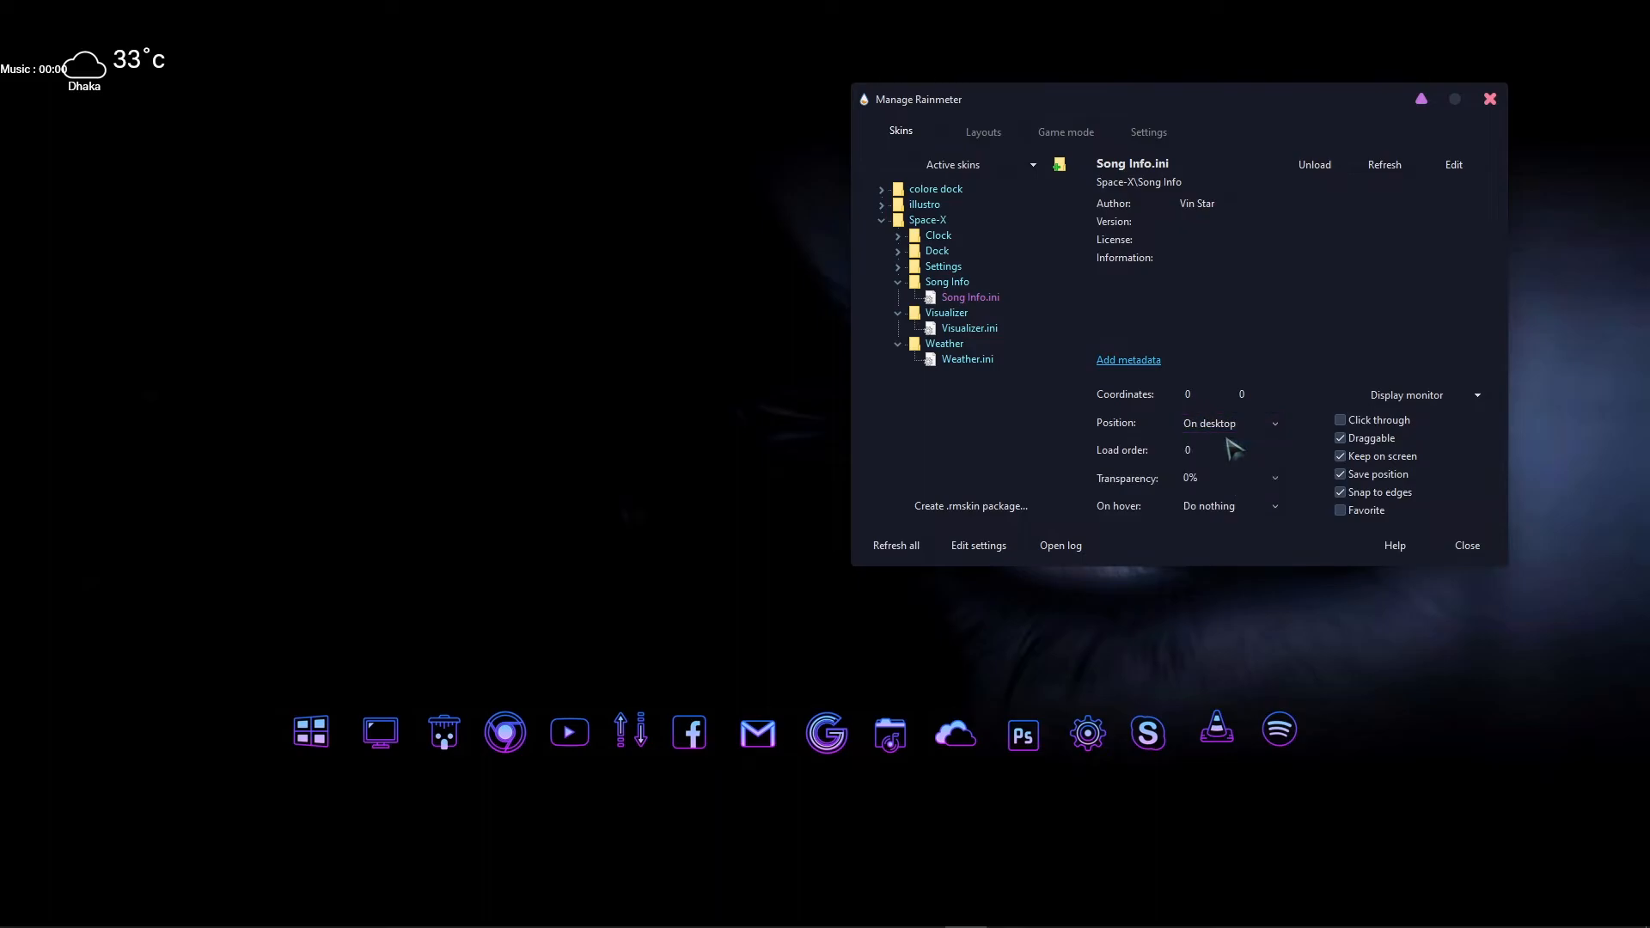
Step: Refresh all skins, minimize the Rainmeter manager, and move the song info skin to the desktop area above and left of the dock
{"action": "left_click", "coordinate": [897, 544]}
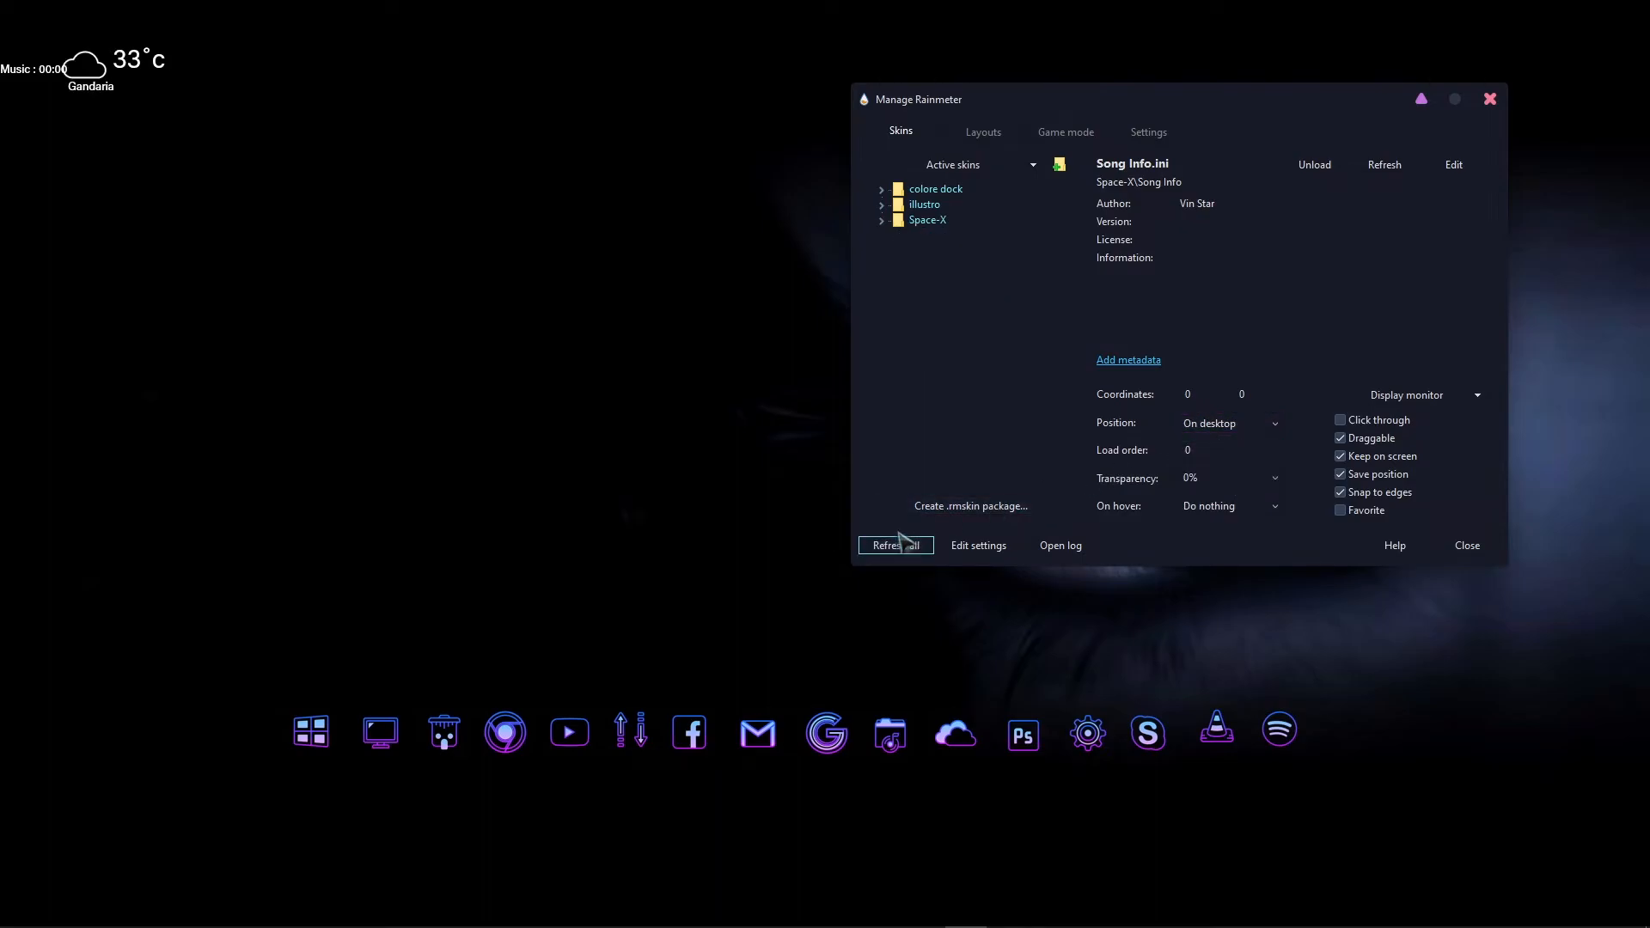
{"action": "left_click", "coordinate": [1490, 99]}
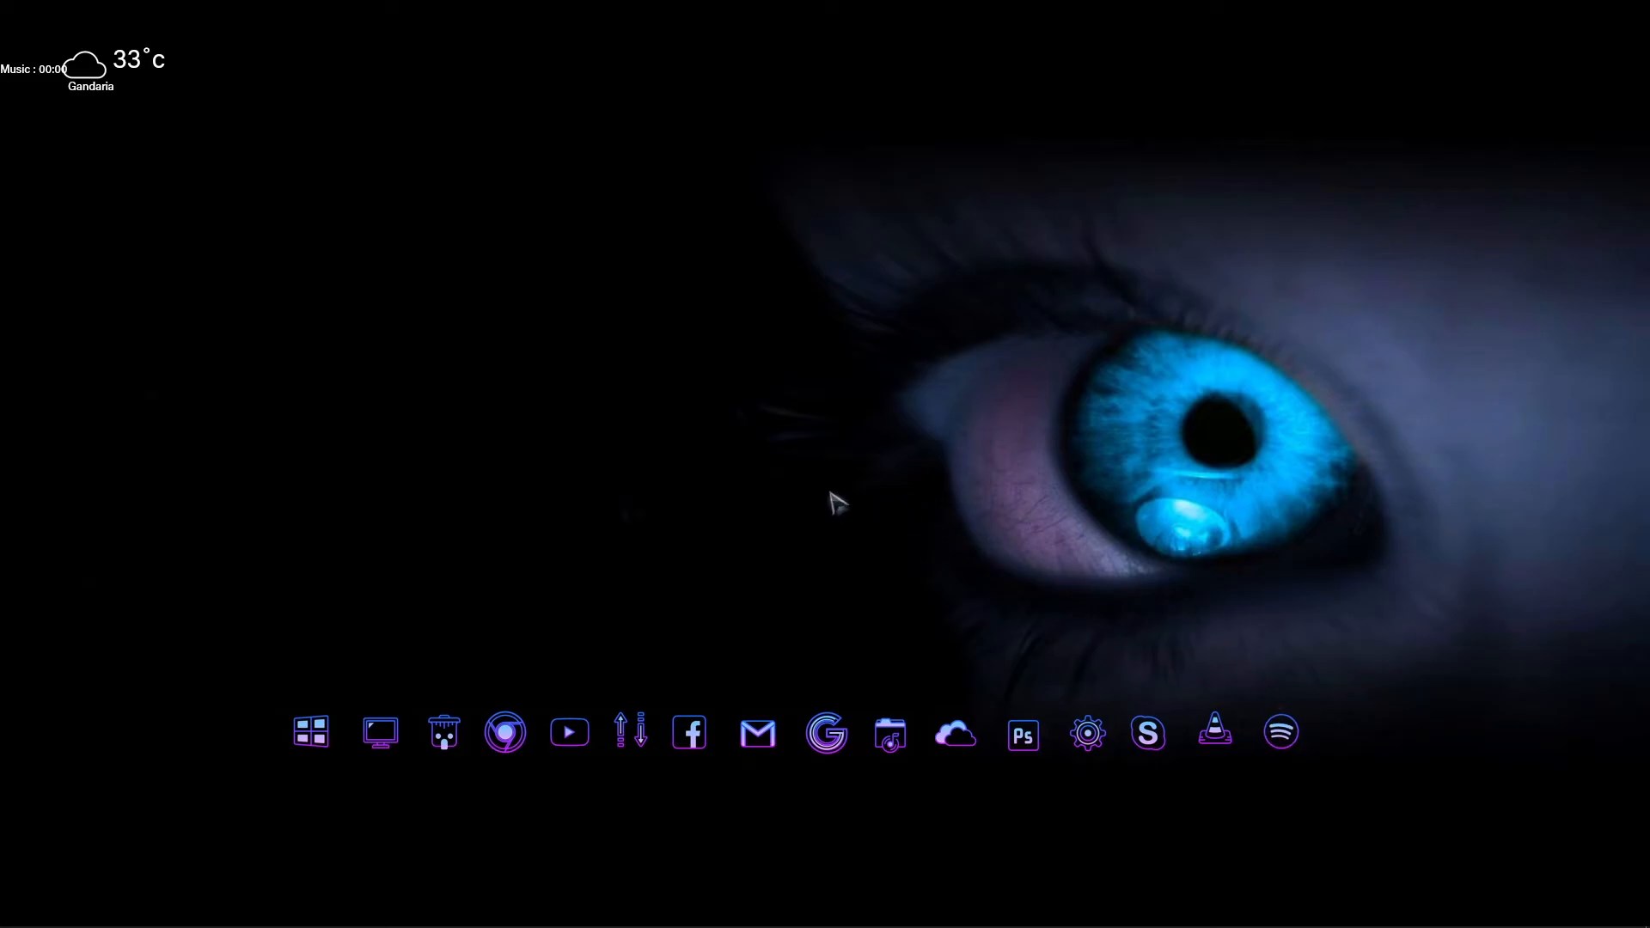
{"action": "left_click_drag", "start_coordinate": [33, 69], "coordinate": [104, 570]}
Step: Install the Time for chill_02 Rainmeter skin from the theme folder in File Explorer
{"action": "mouse_move", "coordinate": [505, 924]}
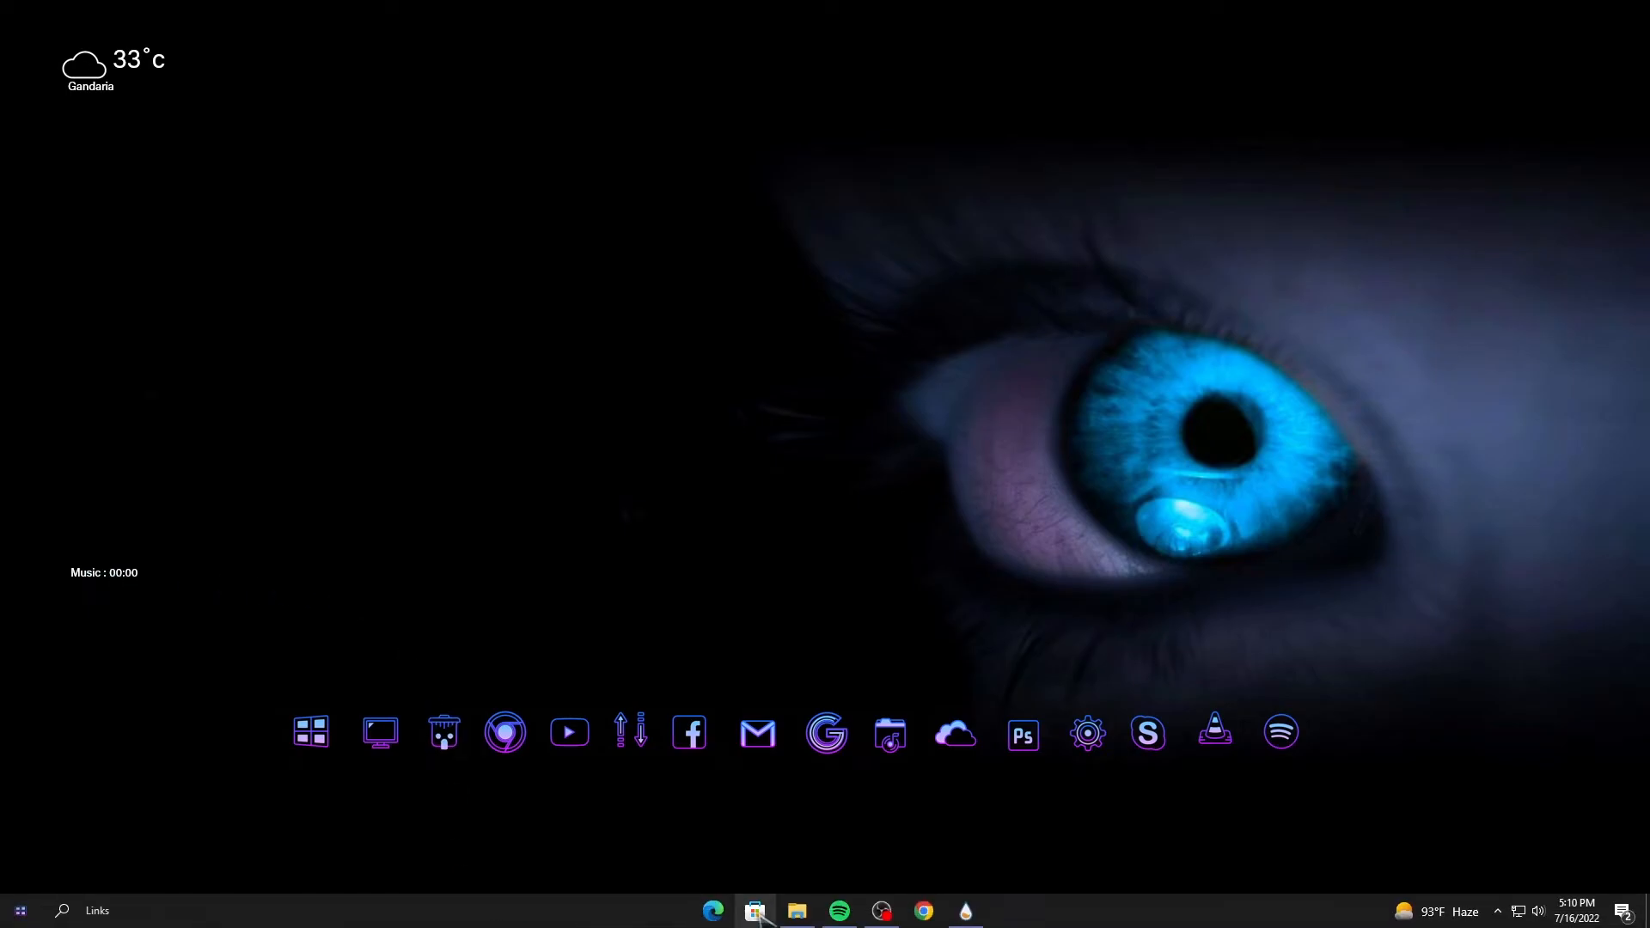
{"action": "left_click", "coordinate": [795, 914]}
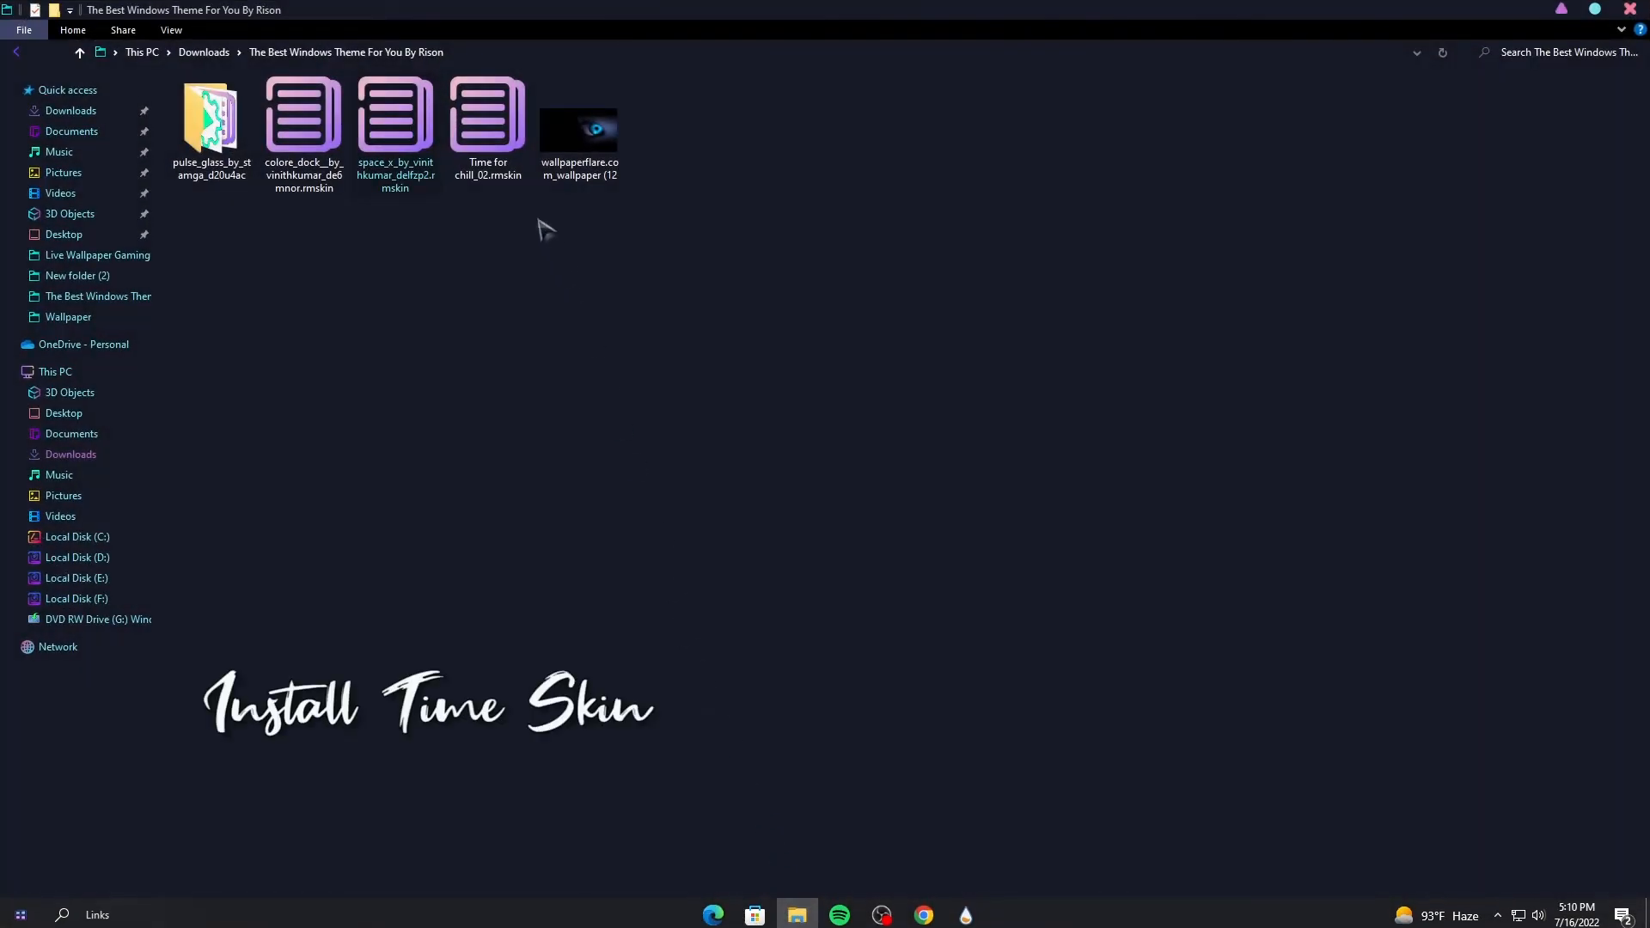
{"action": "left_click", "coordinate": [480, 144]}
{"action": "right_click", "coordinate": [493, 140]}
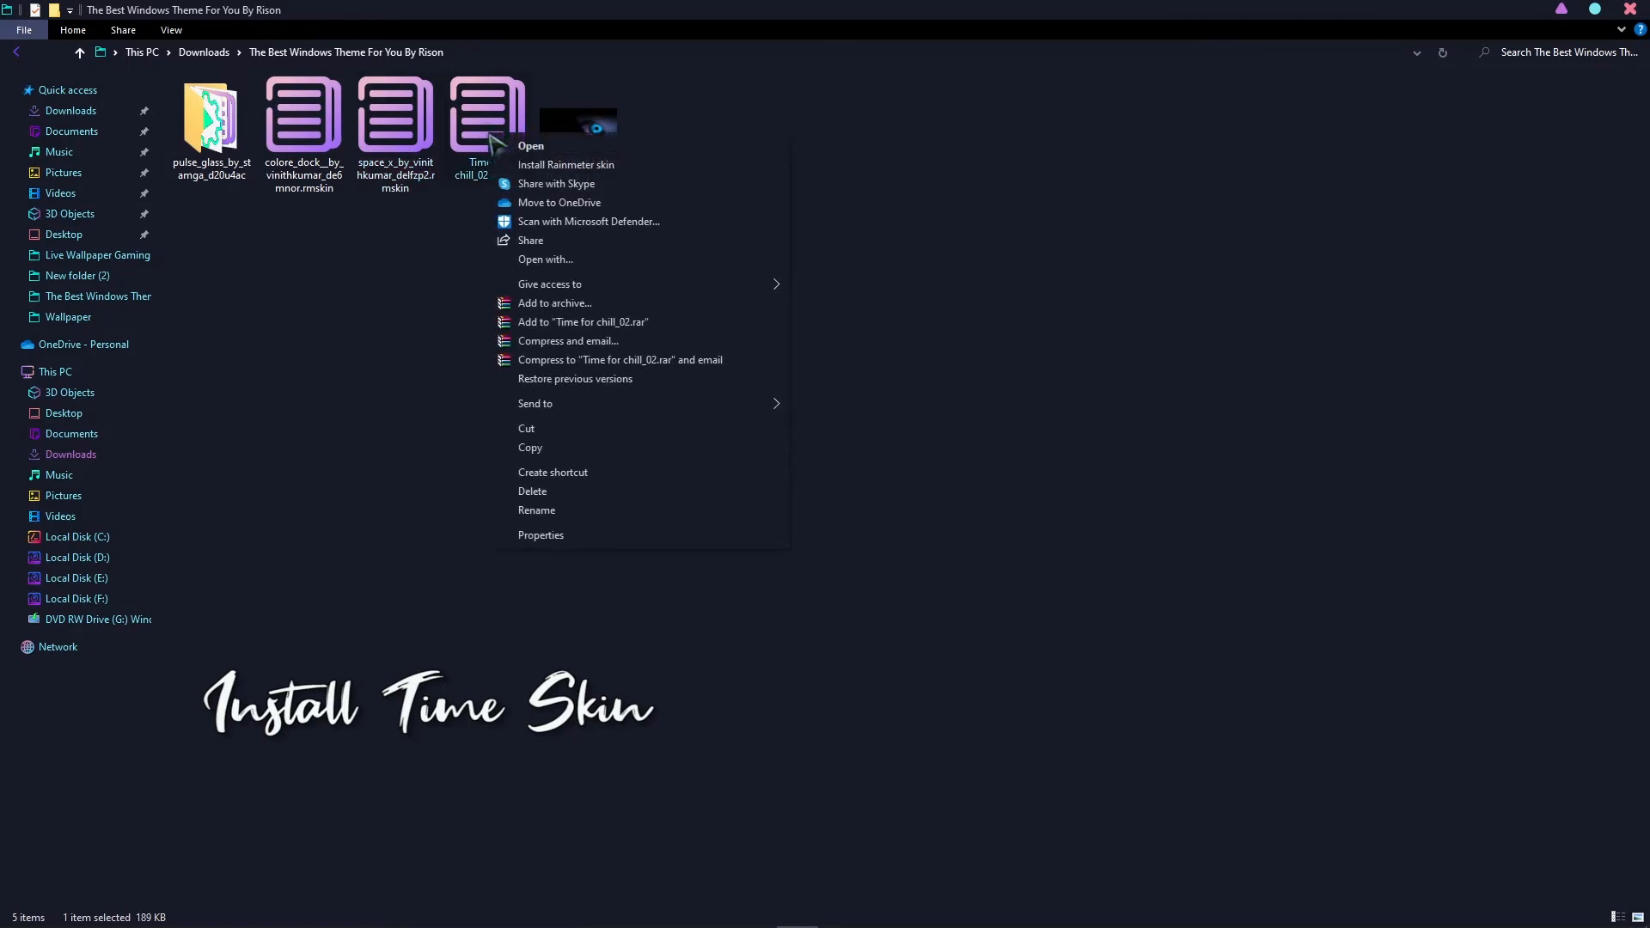
{"action": "left_click", "coordinate": [547, 165]}
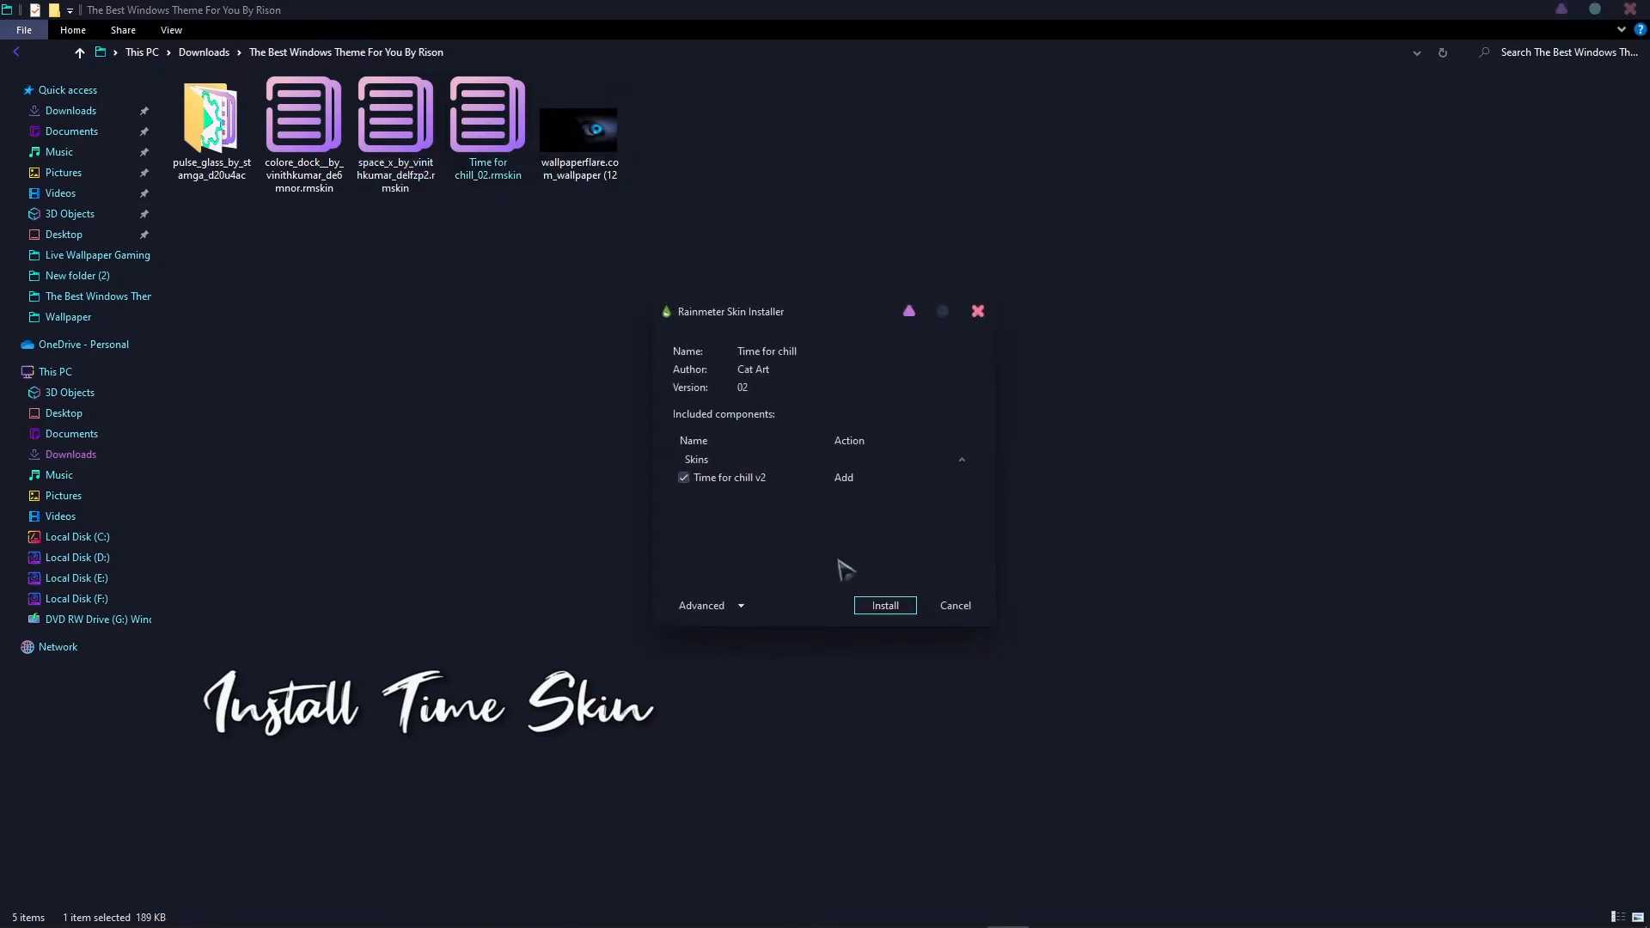
{"action": "left_click", "coordinate": [875, 607]}
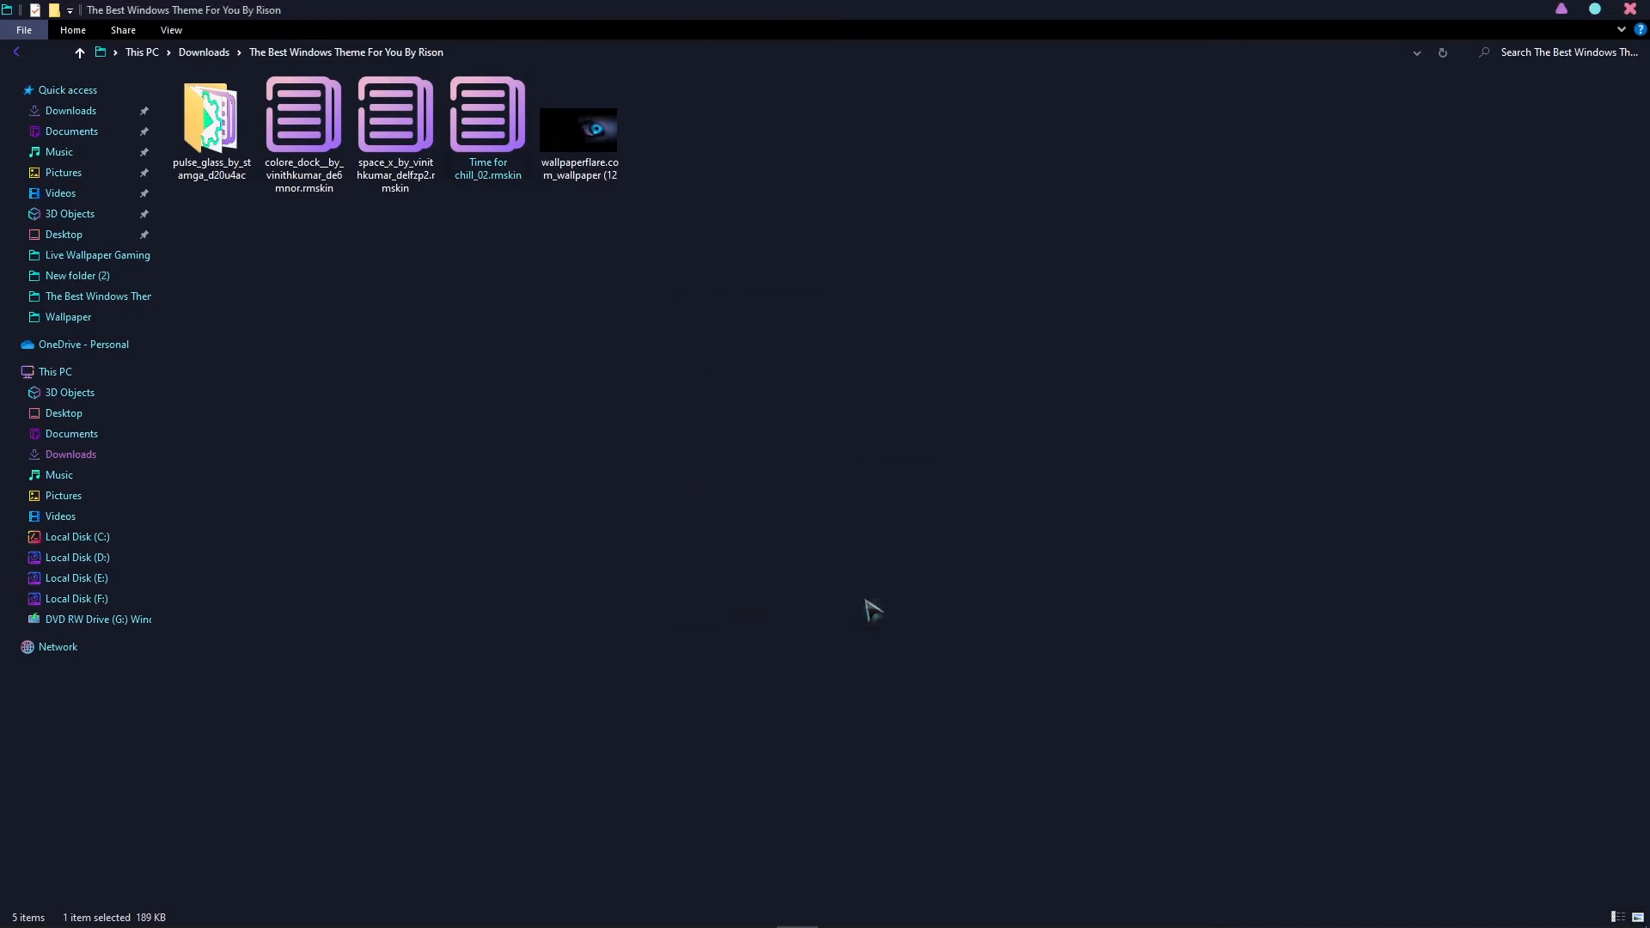
Step: Close the theme folder and refresh the desktop
{"action": "left_click", "coordinate": [1629, 10]}
{"action": "right_click", "coordinate": [730, 401]}
{"action": "left_click", "coordinate": [762, 447]}
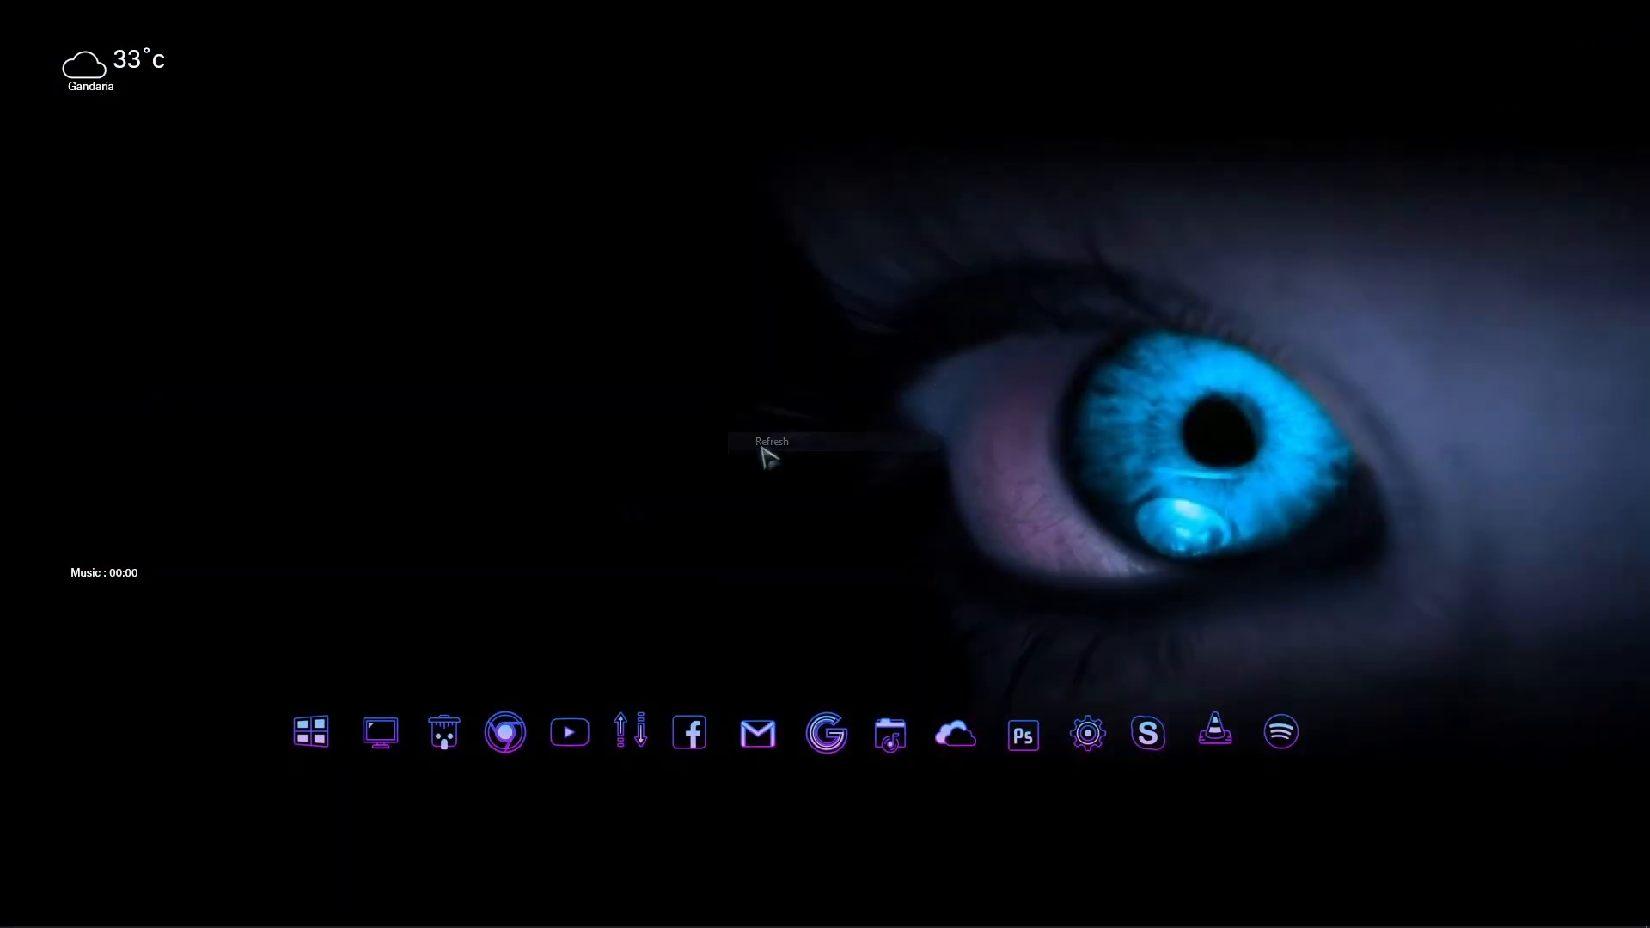
Step: Reopen the Rainmeter manager, refresh all skins, and expand the Time for chill v2 folder
{"action": "mouse_move", "coordinate": [881, 924]}
{"action": "left_click", "coordinate": [962, 916]}
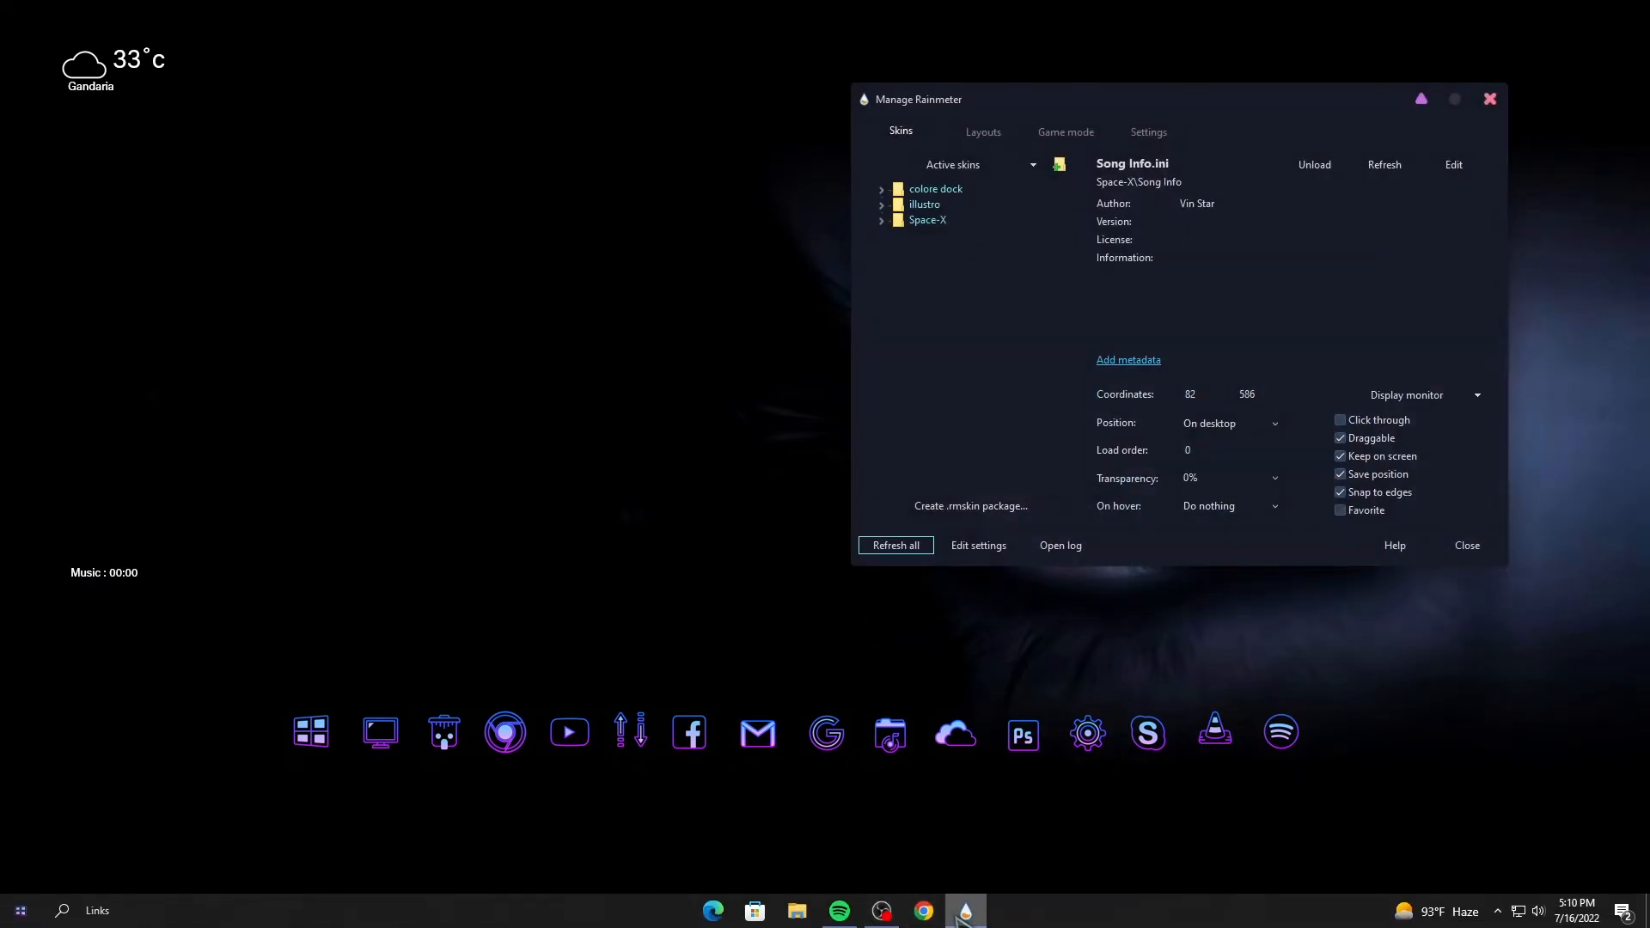
{"action": "left_click", "coordinate": [893, 548]}
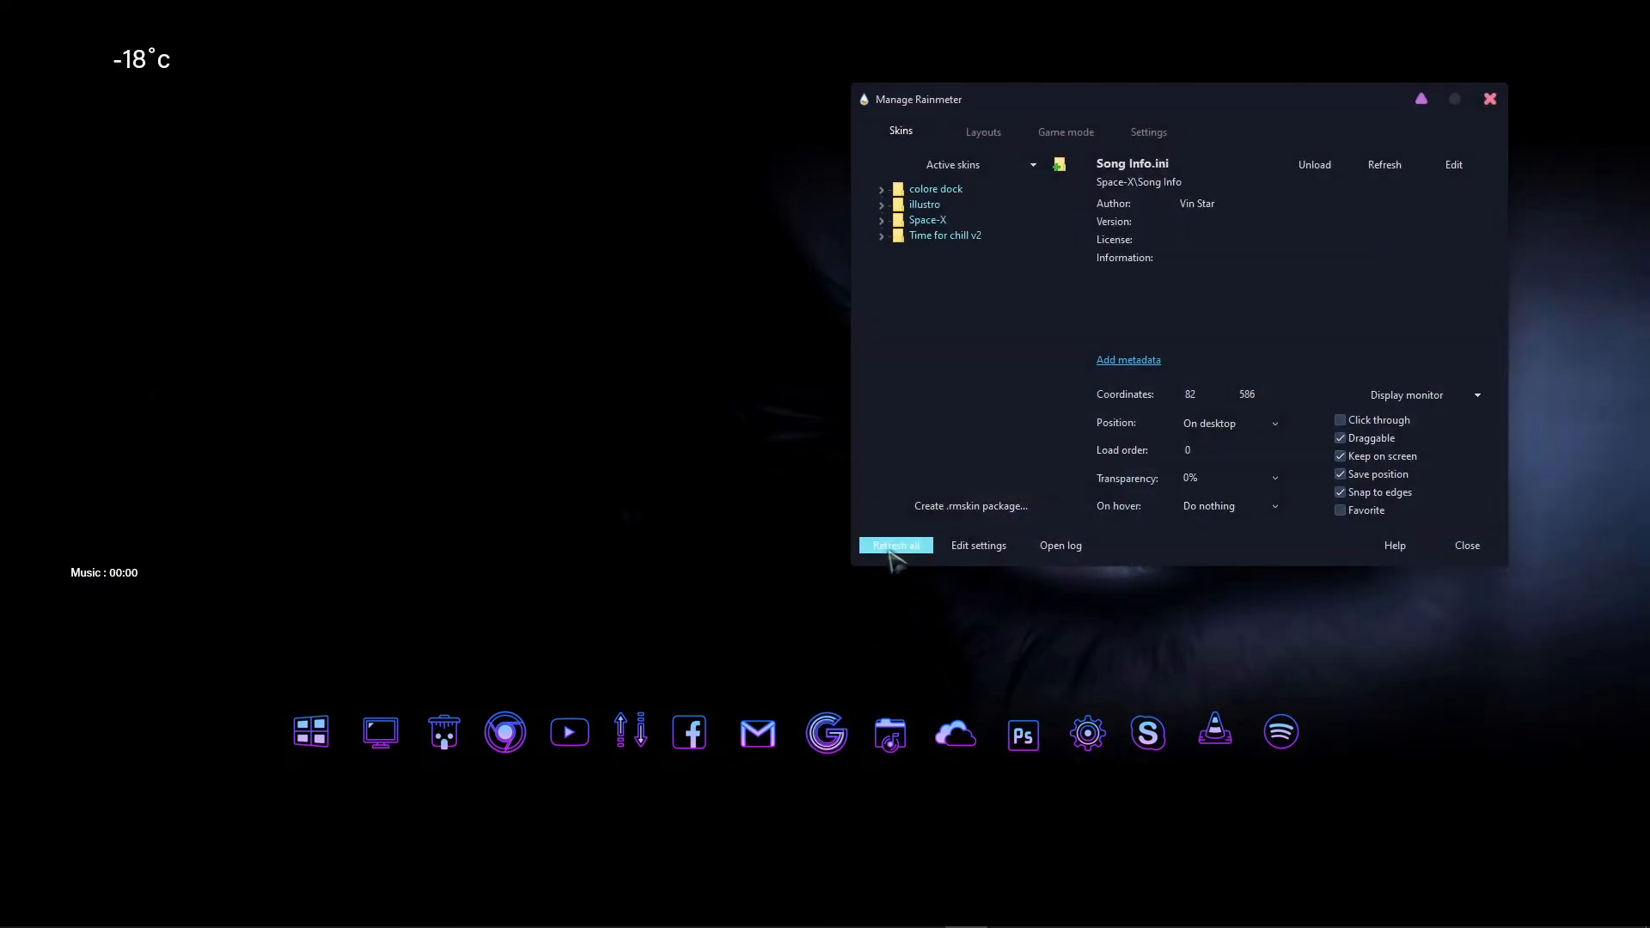
{"action": "left_click", "coordinate": [879, 236]}
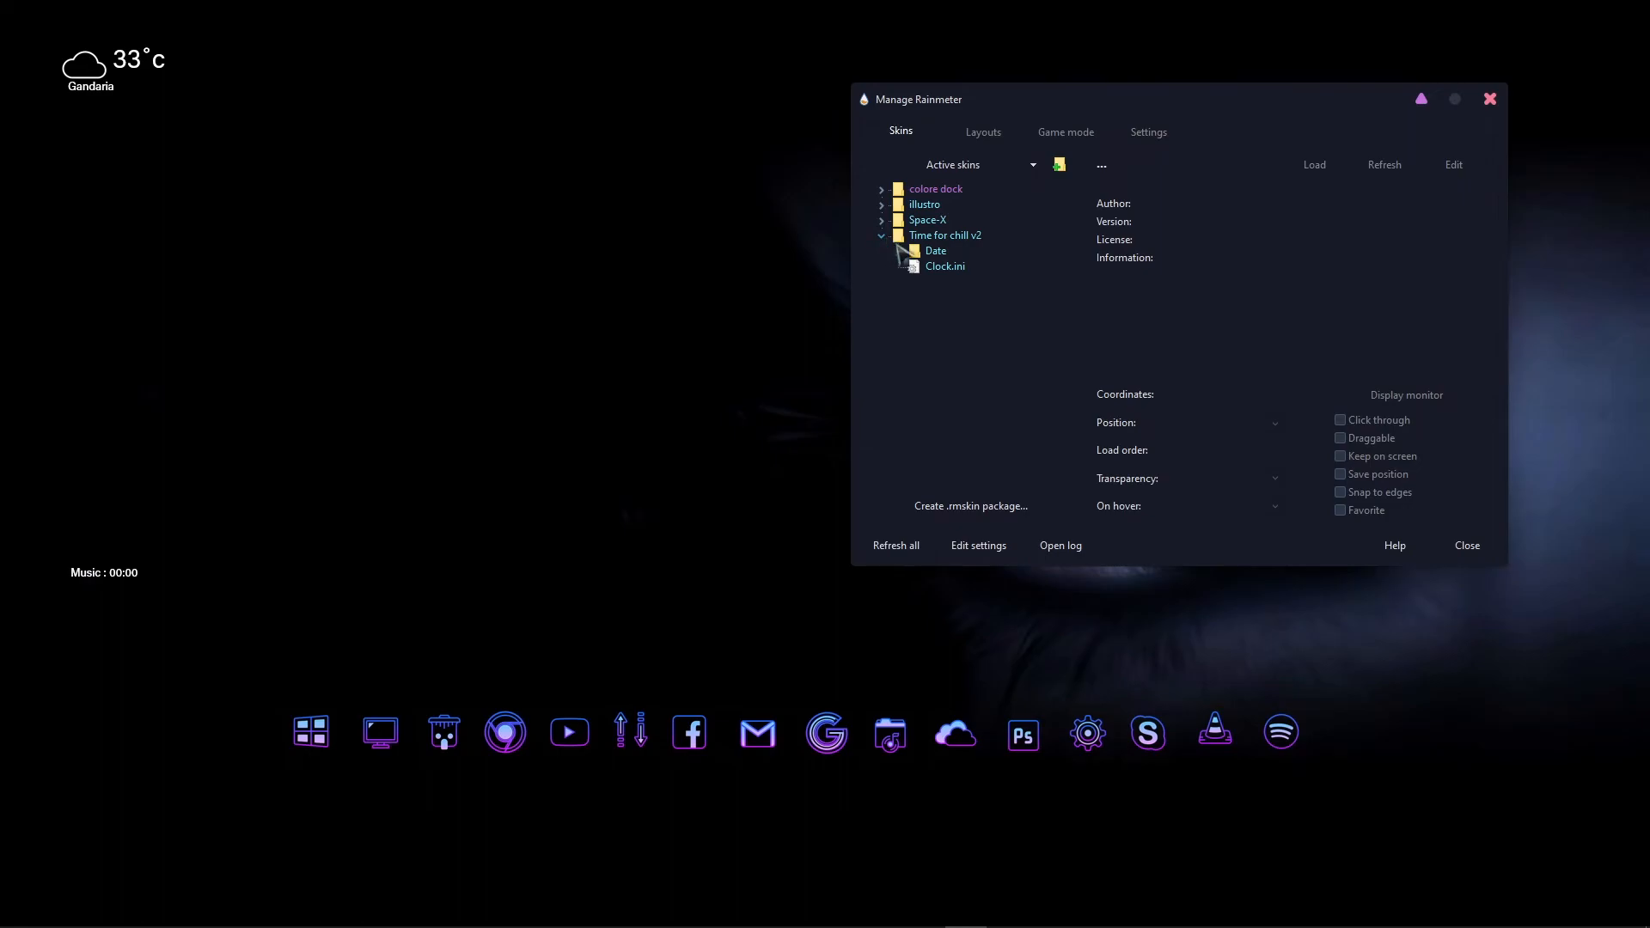
{"action": "left_click", "coordinate": [940, 271]}
{"action": "left_click", "coordinate": [1315, 165]}
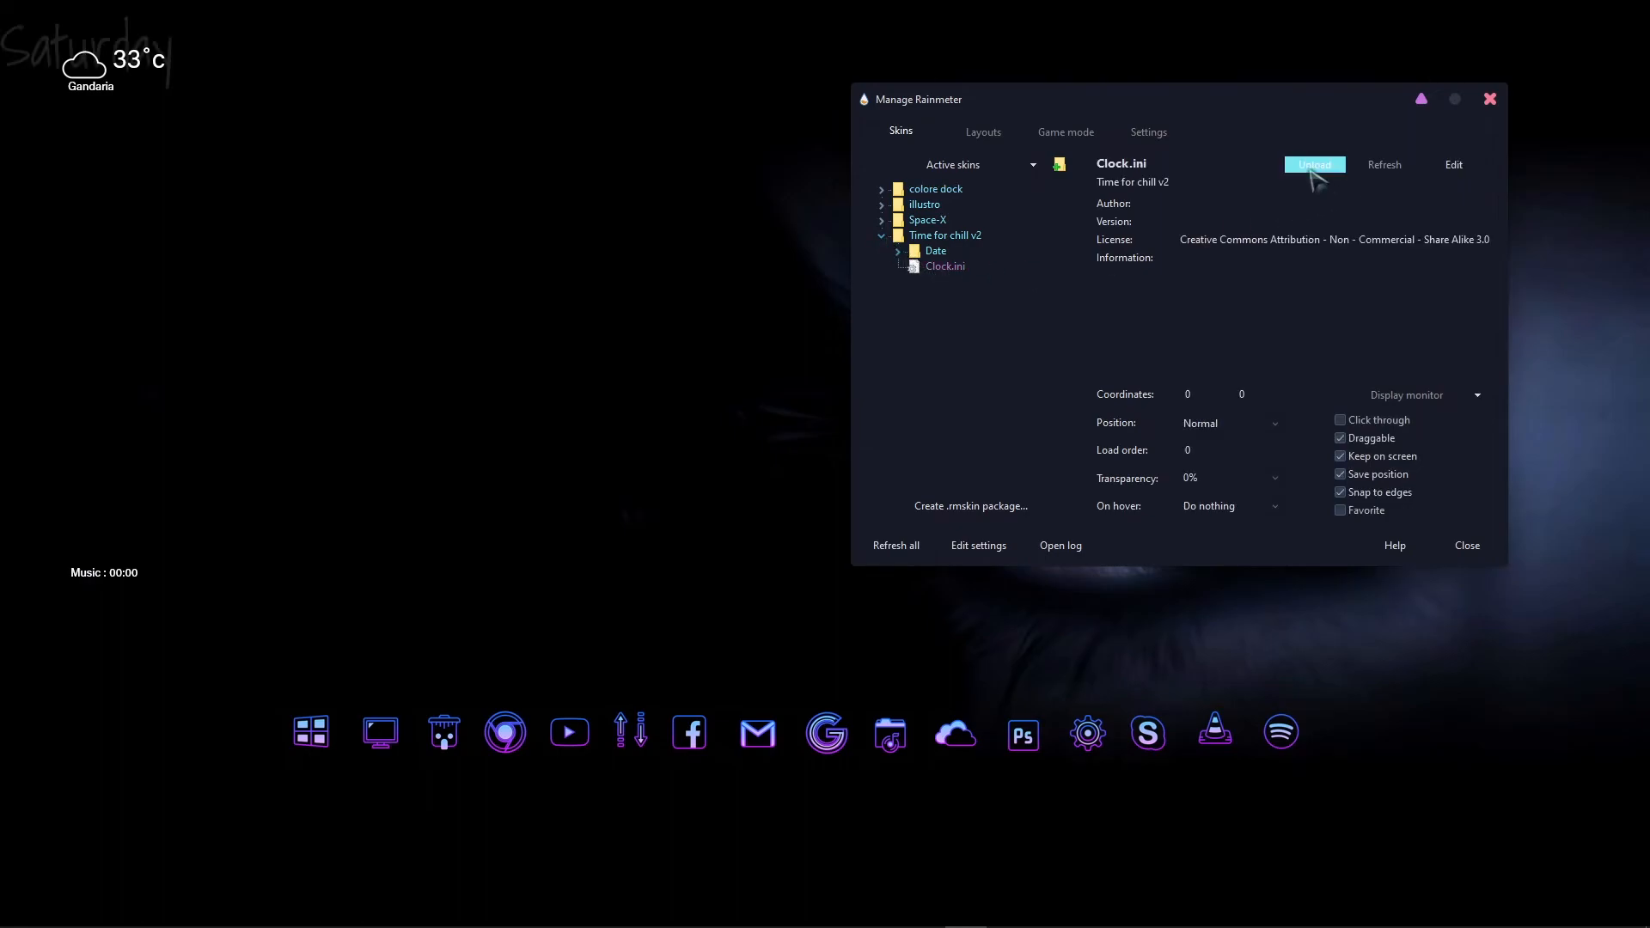
{"action": "left_click", "coordinate": [1315, 164]}
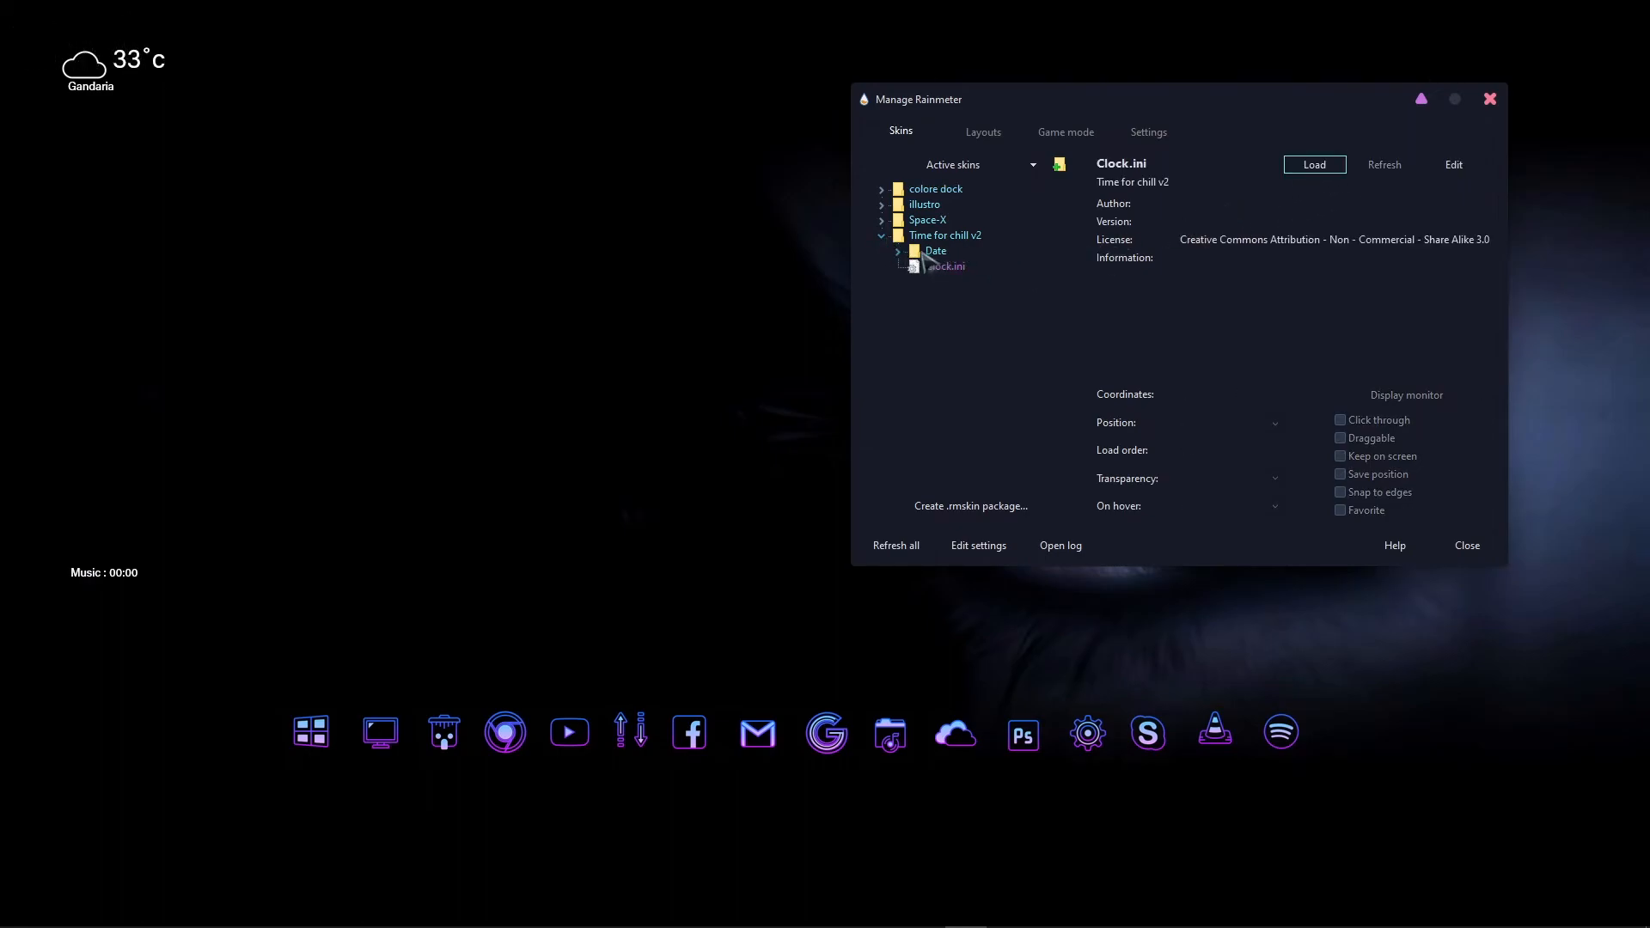
Step: Load dont know.ini from the Date folder of Time for chill v2 and set its position to On desktop
{"action": "double_click", "coordinate": [915, 253]}
{"action": "left_click", "coordinate": [954, 267]}
{"action": "left_click", "coordinate": [1313, 165]}
{"action": "left_click", "coordinate": [118, 121]}
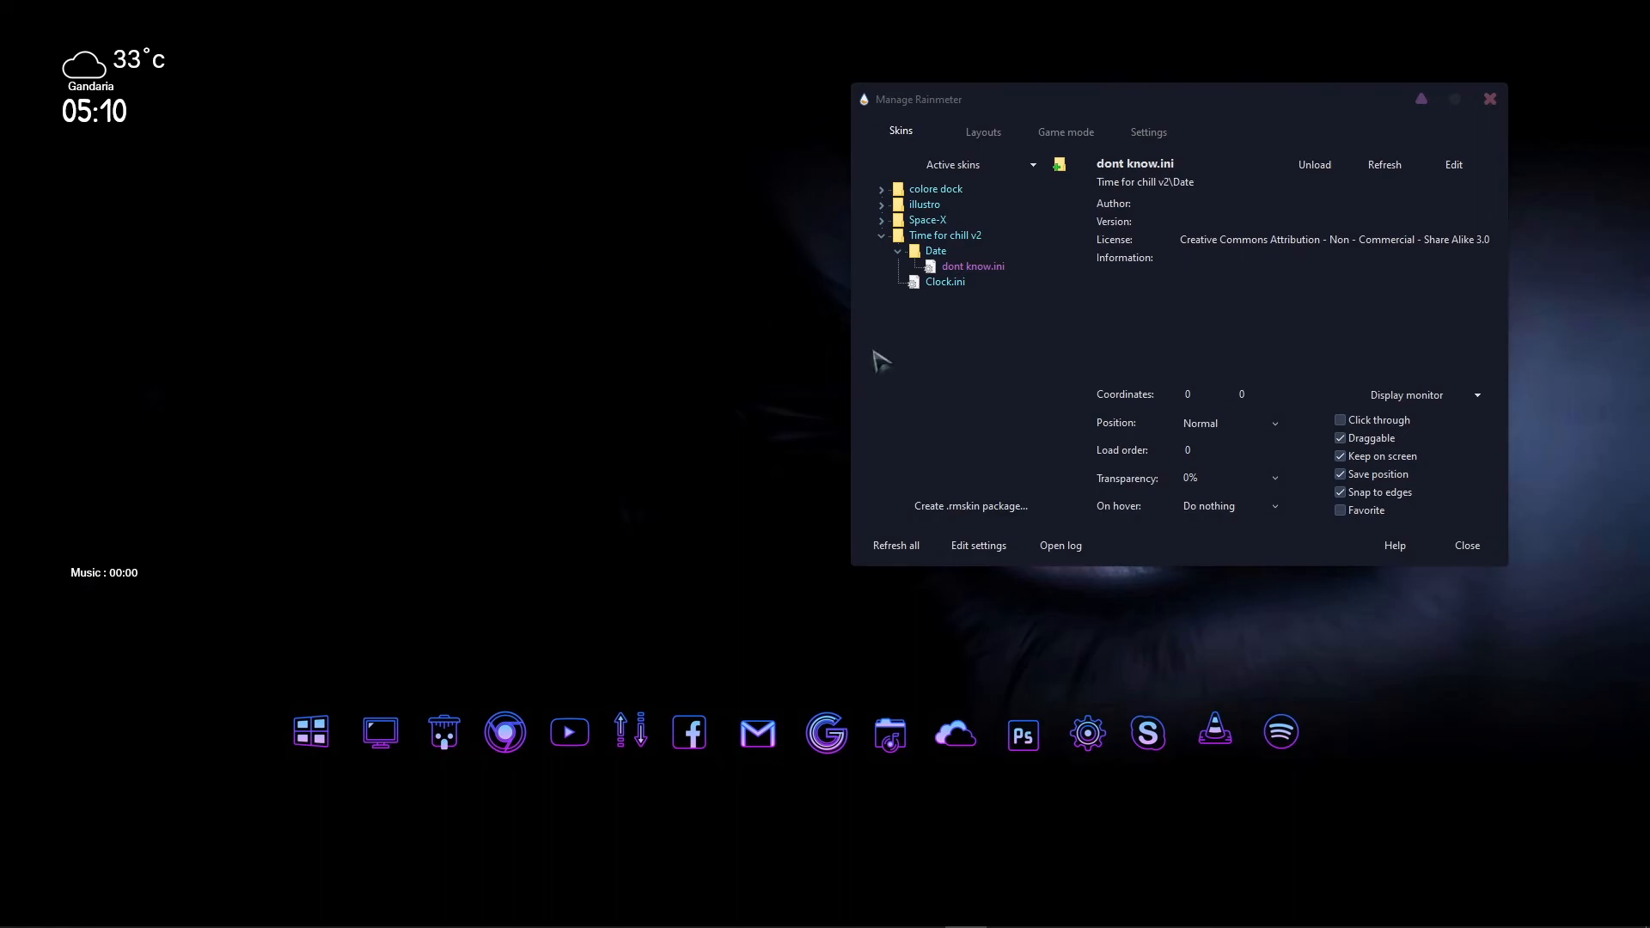
{"action": "left_click", "coordinate": [1044, 279]}
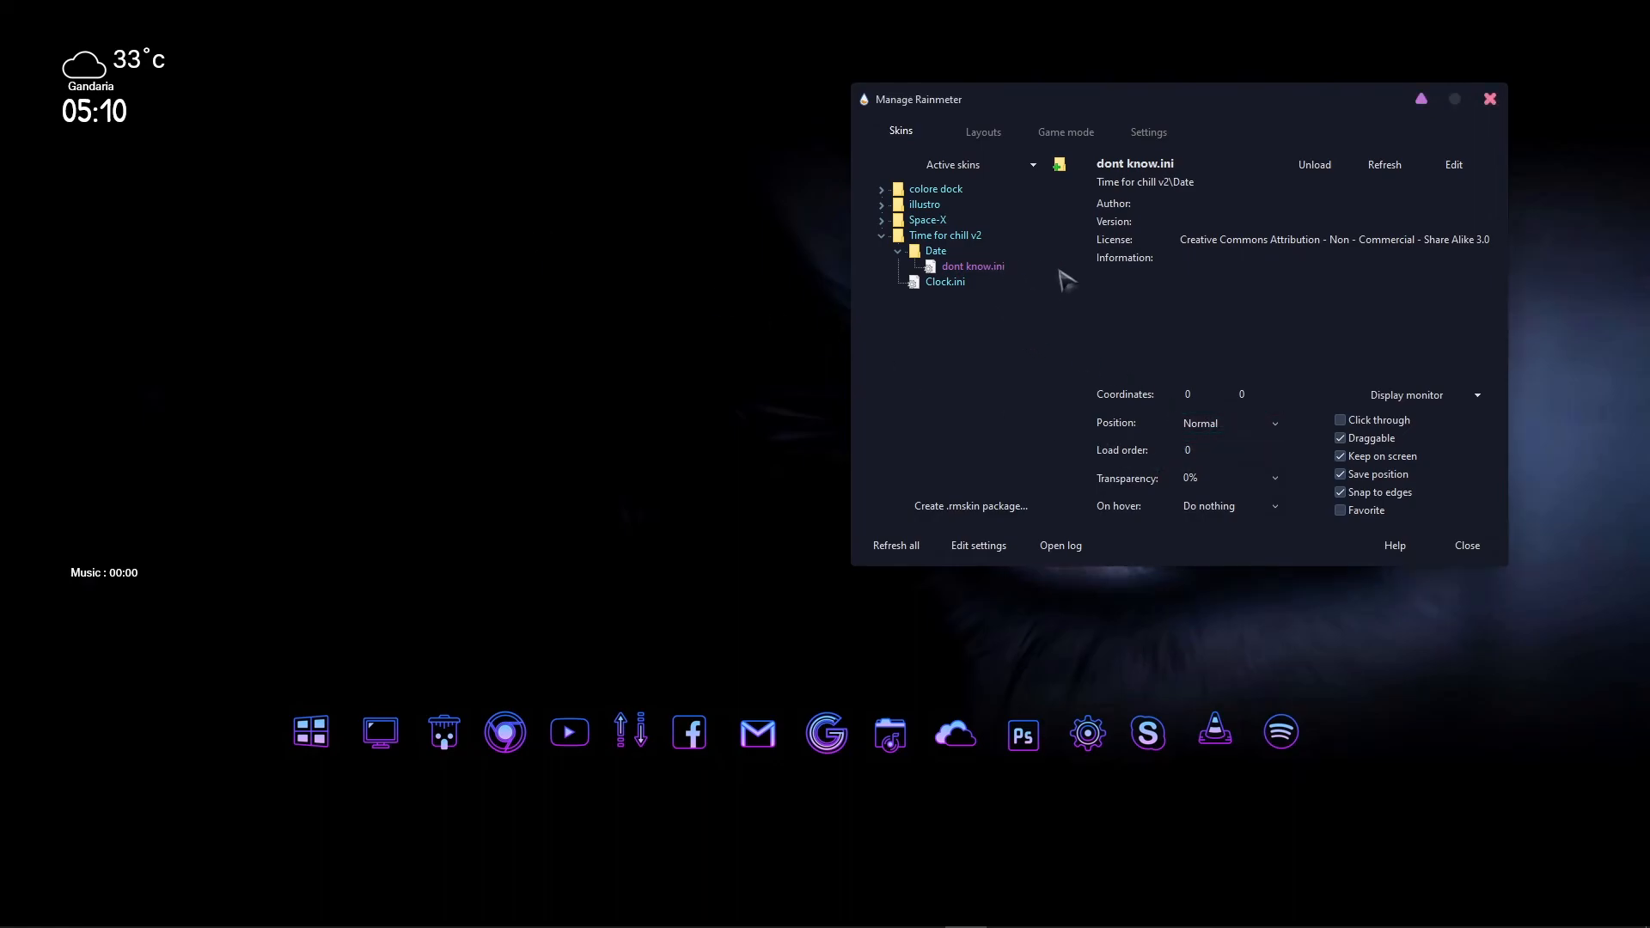
{"action": "left_click", "coordinate": [1240, 424]}
{"action": "left_click", "coordinate": [1212, 491]}
Step: Move the clock skin slightly down so it sits below the weather skin, aligned with its left edge
{"action": "left_click", "coordinate": [138, 118]}
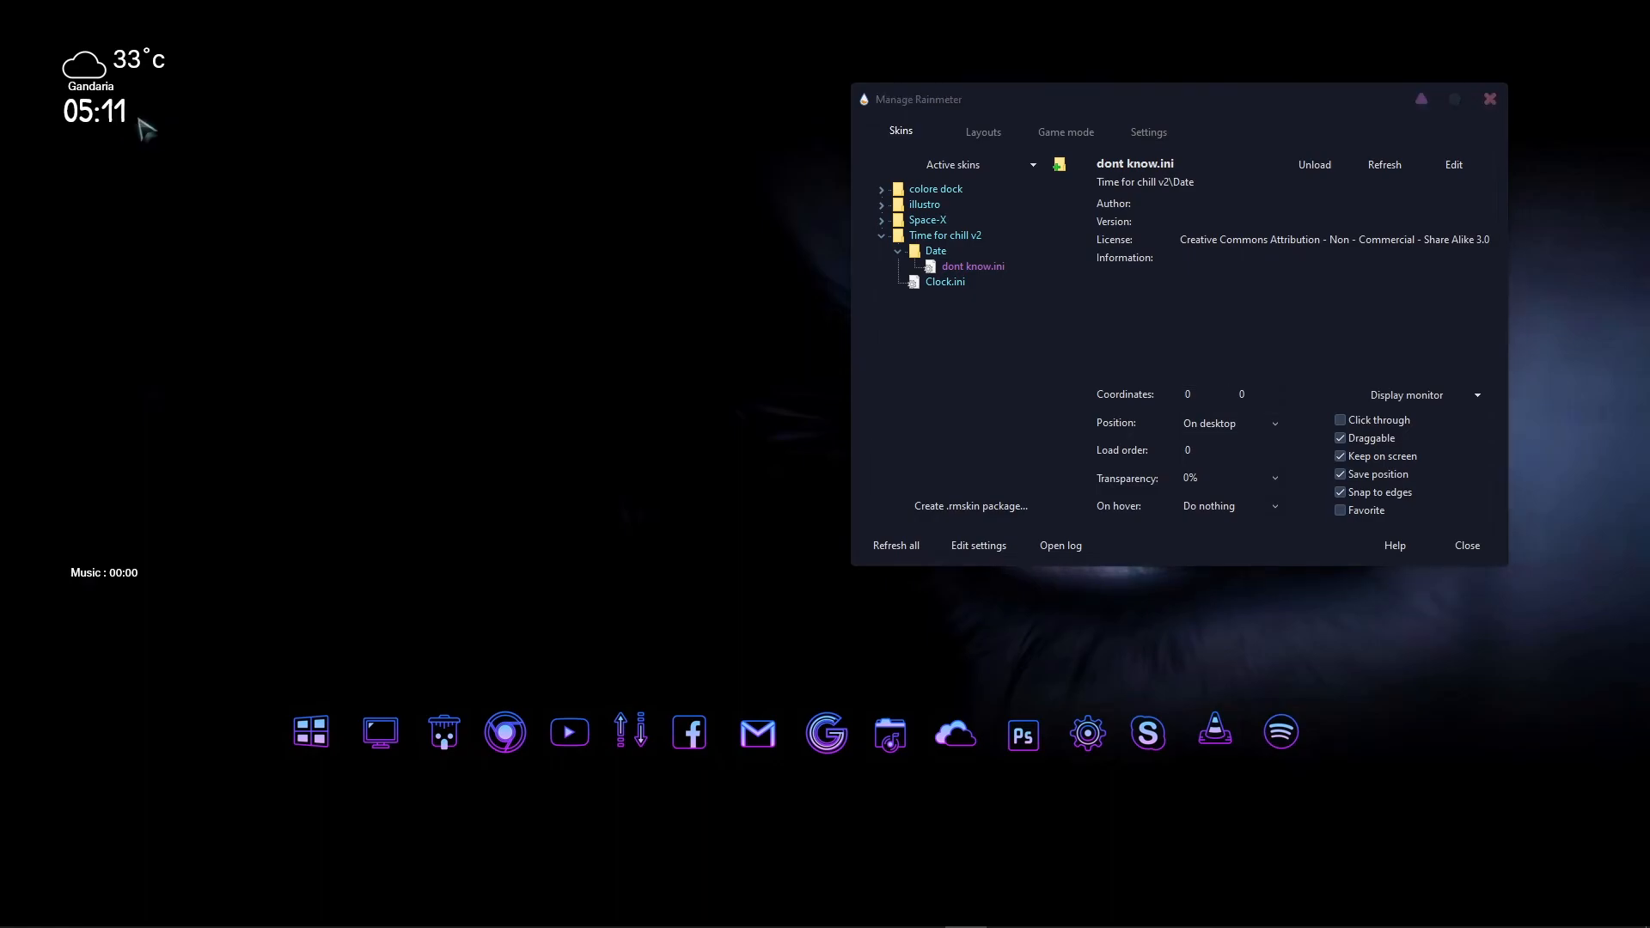
{"action": "left_click_drag", "start_coordinate": [101, 111], "coordinate": [116, 123]}
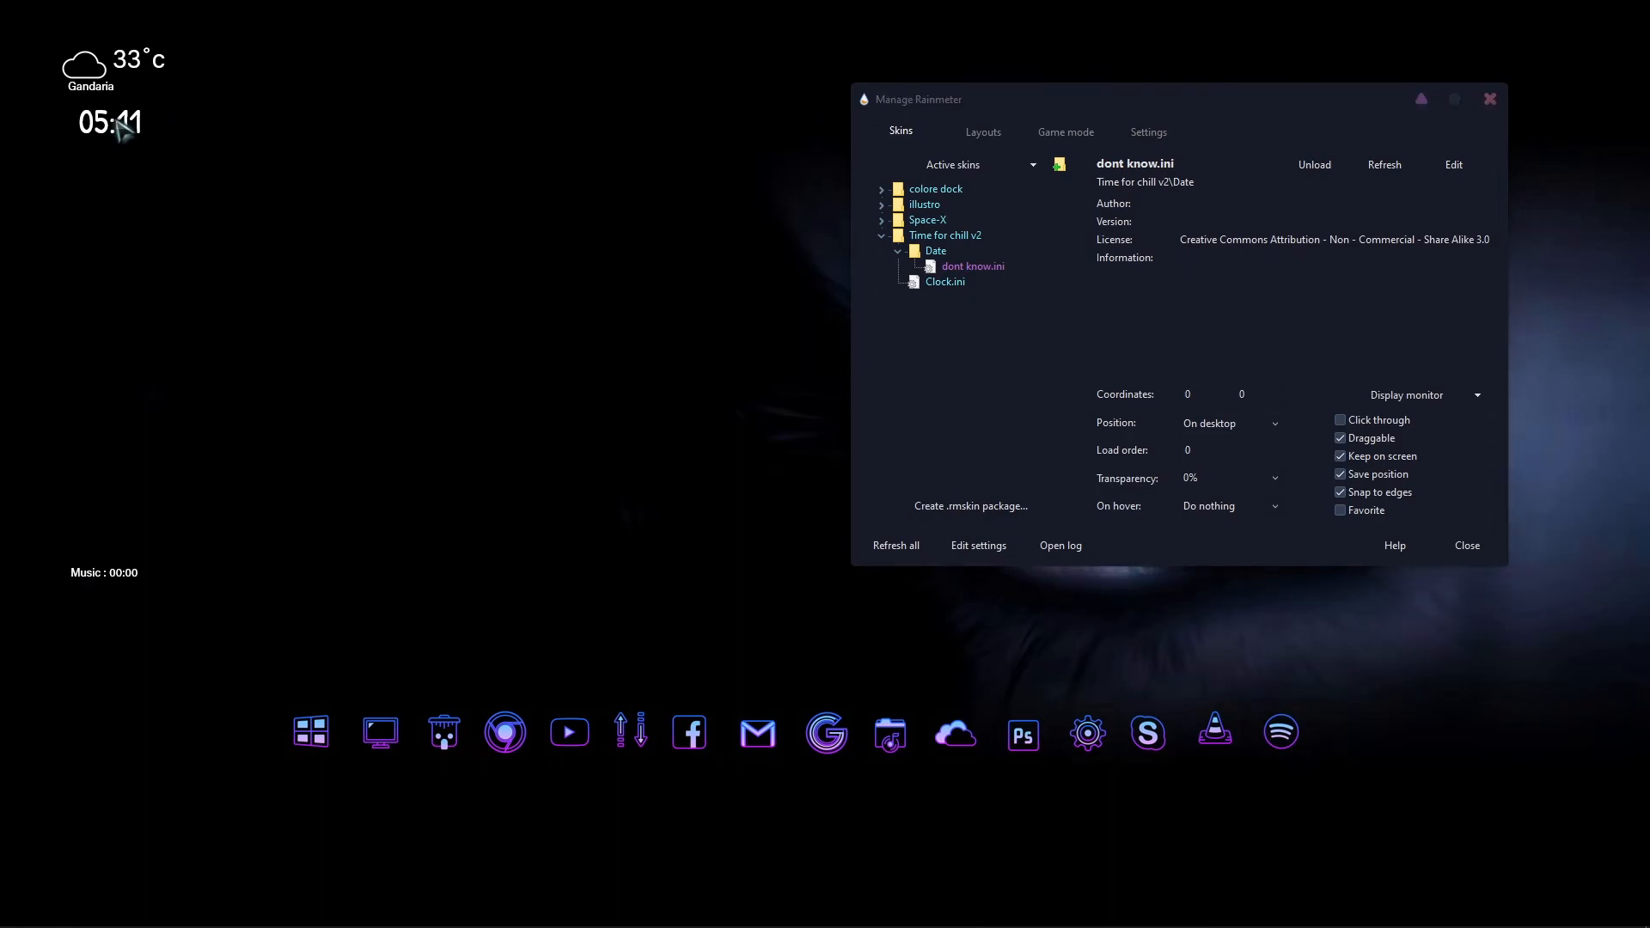
{"action": "left_click_drag", "start_coordinate": [117, 122], "coordinate": [109, 127]}
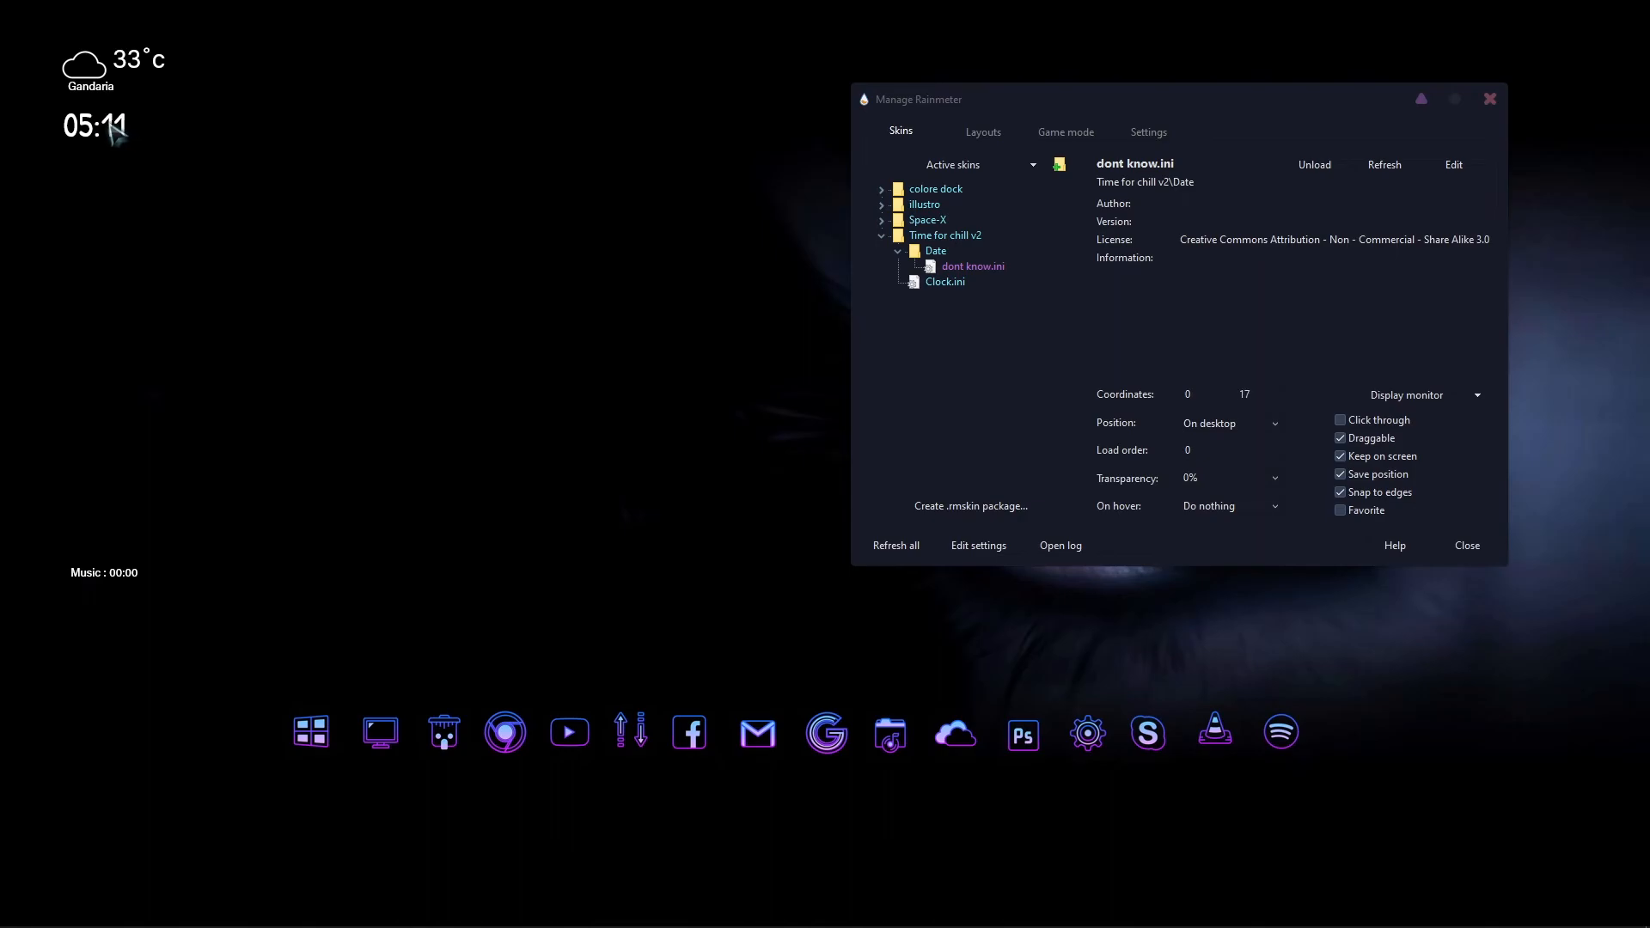
Step: Close the Rainmeter manager and refresh the desktop
{"action": "left_click", "coordinate": [1490, 103]}
{"action": "right_click", "coordinate": [658, 327]}
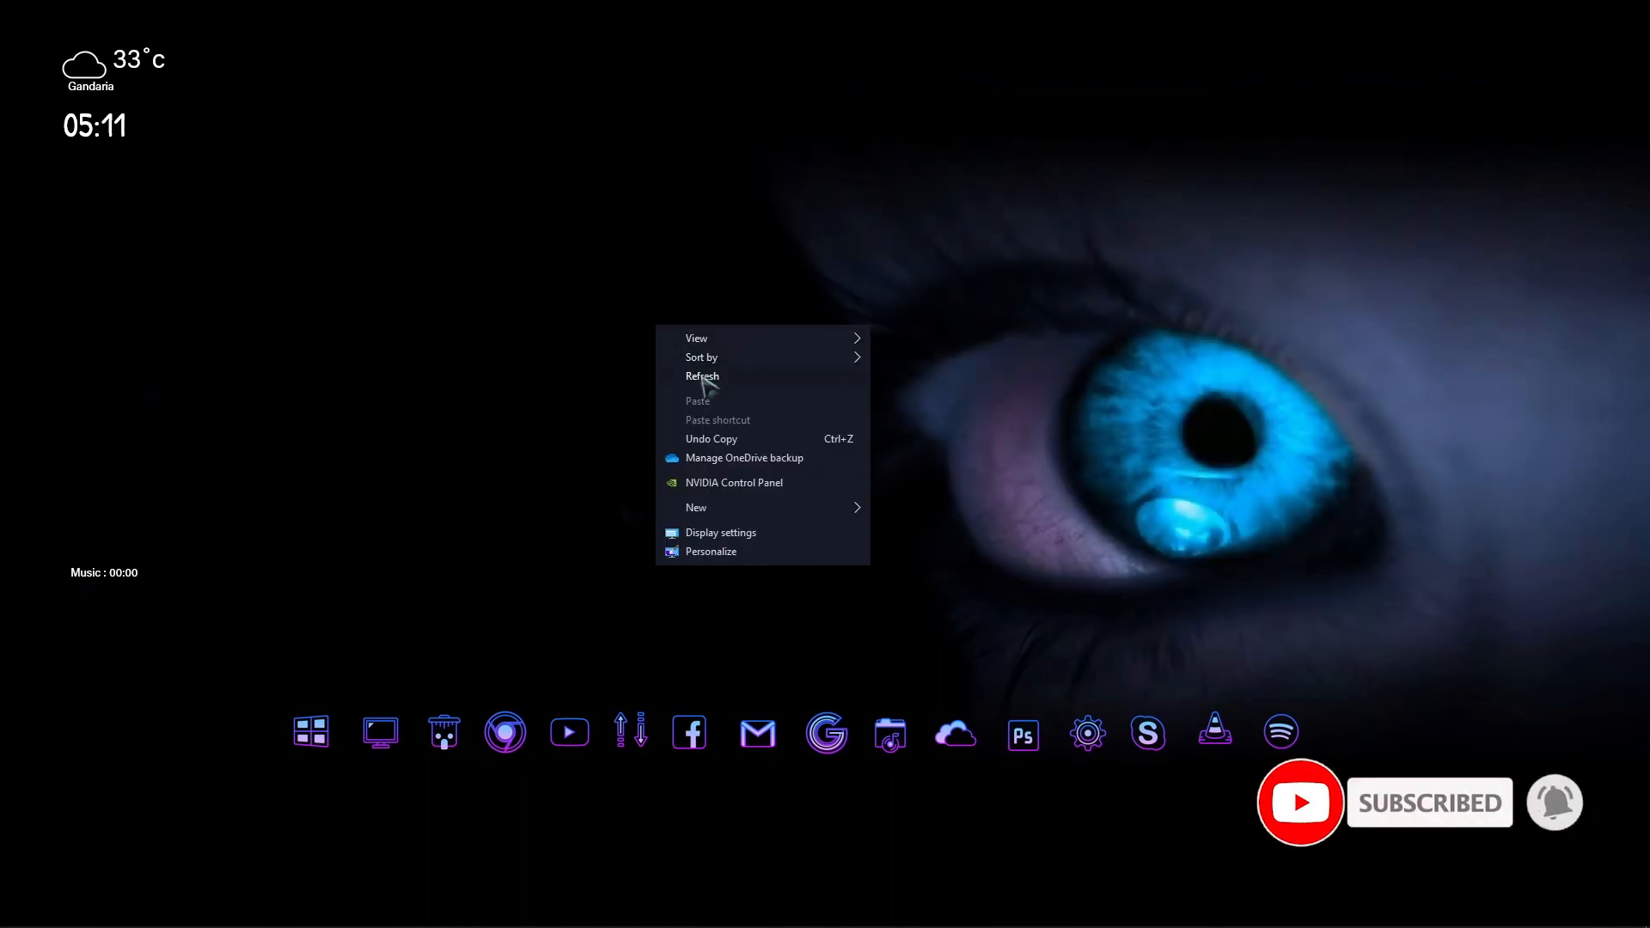
{"action": "left_click", "coordinate": [703, 378]}
Step: Start music playback in Spotify, minimize it, and move the visualizer skin just above the song info text
{"action": "mouse_move", "coordinate": [599, 923]}
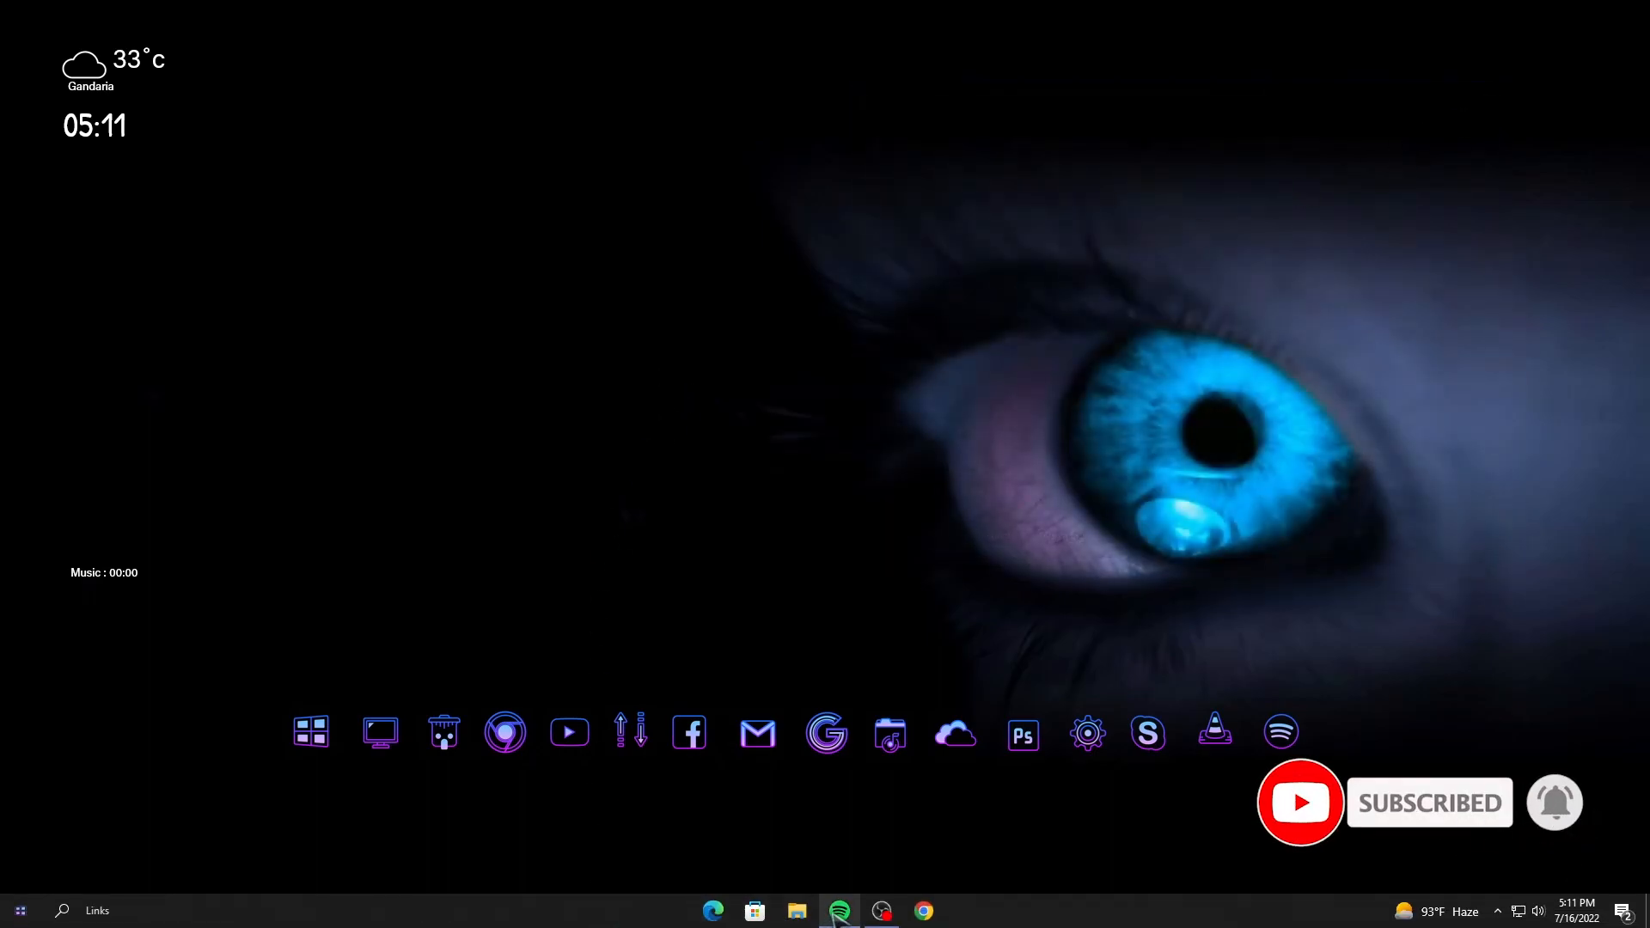
{"action": "left_click", "coordinate": [837, 915]}
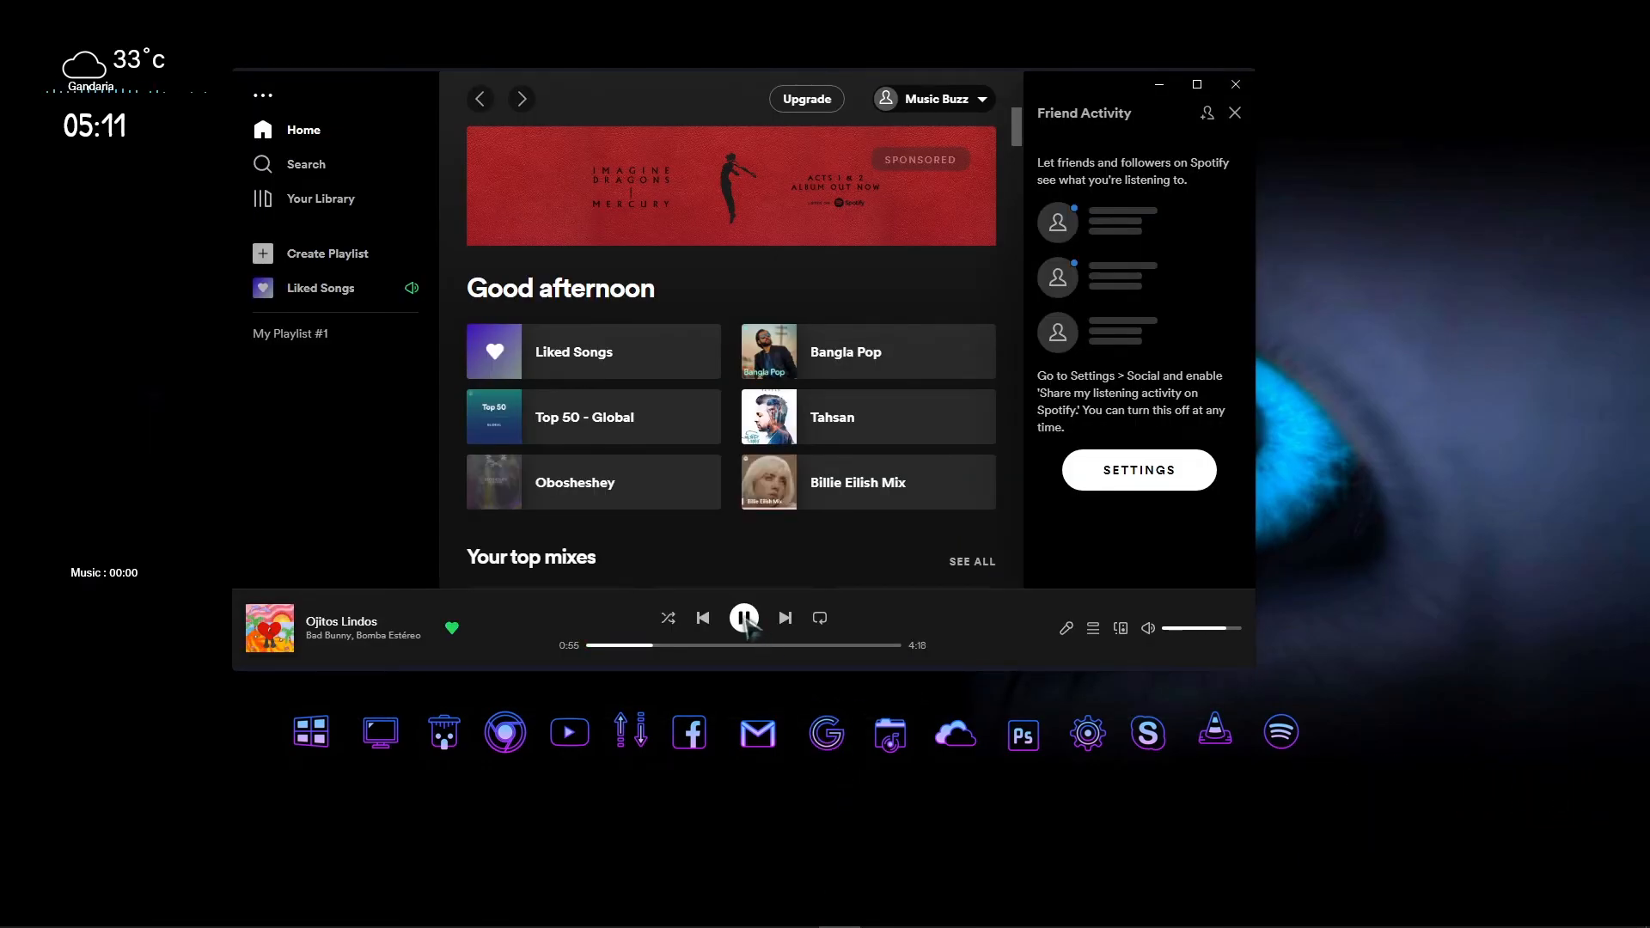
{"action": "left_click", "coordinate": [1157, 86]}
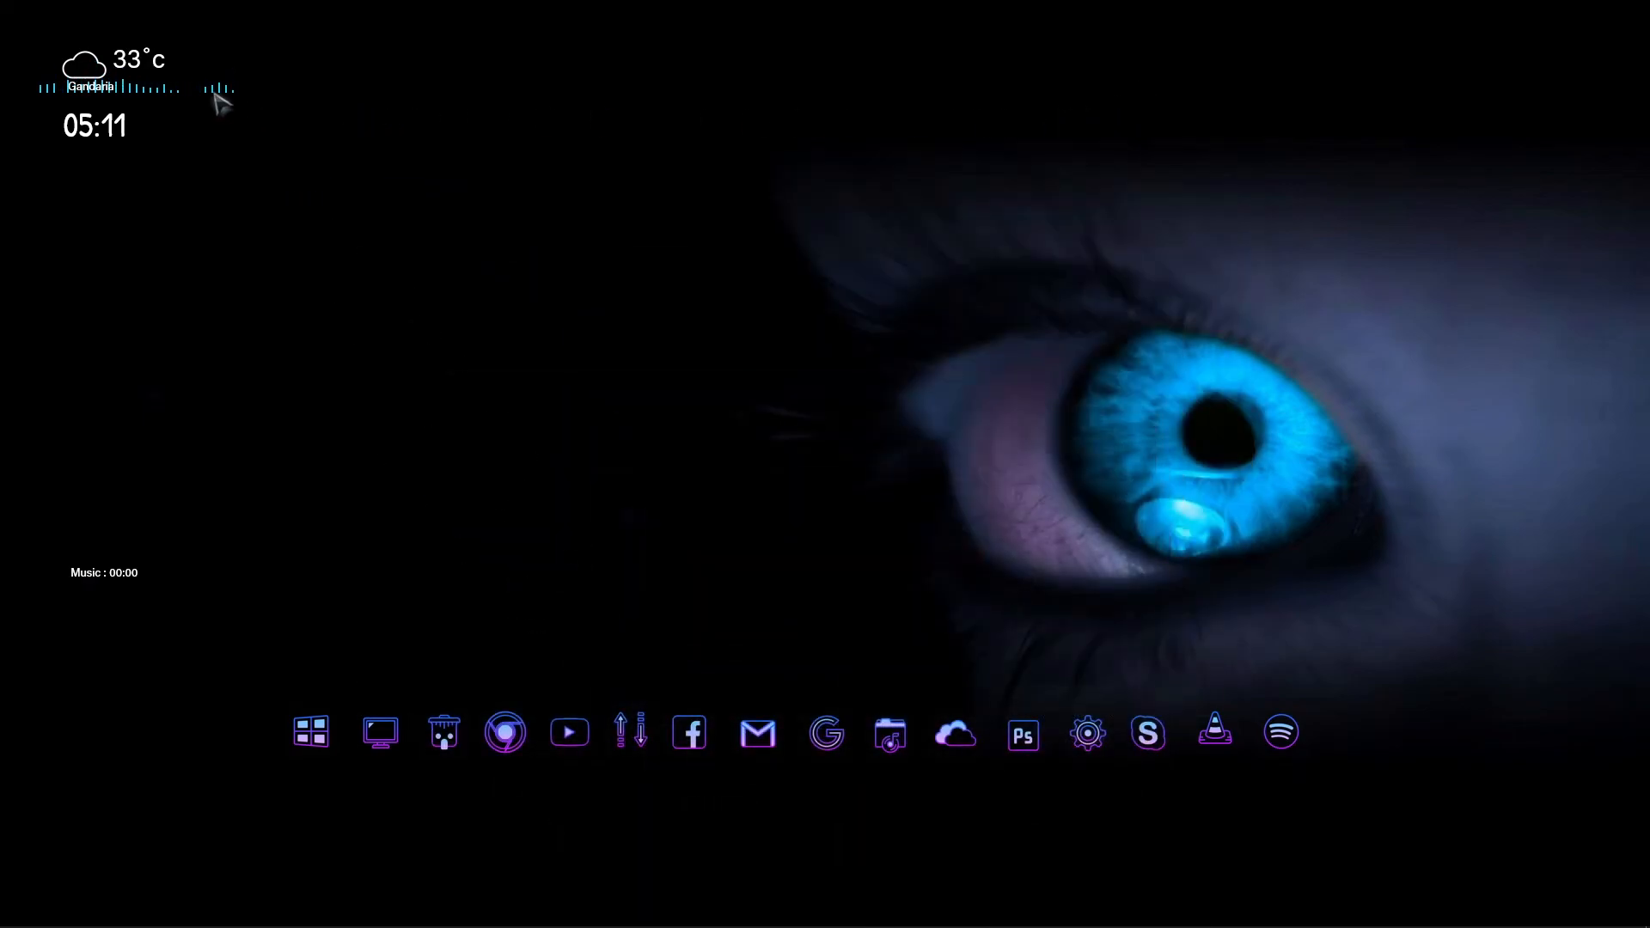
{"action": "left_click_drag", "start_coordinate": [215, 99], "coordinate": [256, 533]}
Step: Open the Rainmeter manager and load Settings.ini from the Settings folder of Space-X
{"action": "mouse_move", "coordinate": [1414, 923]}
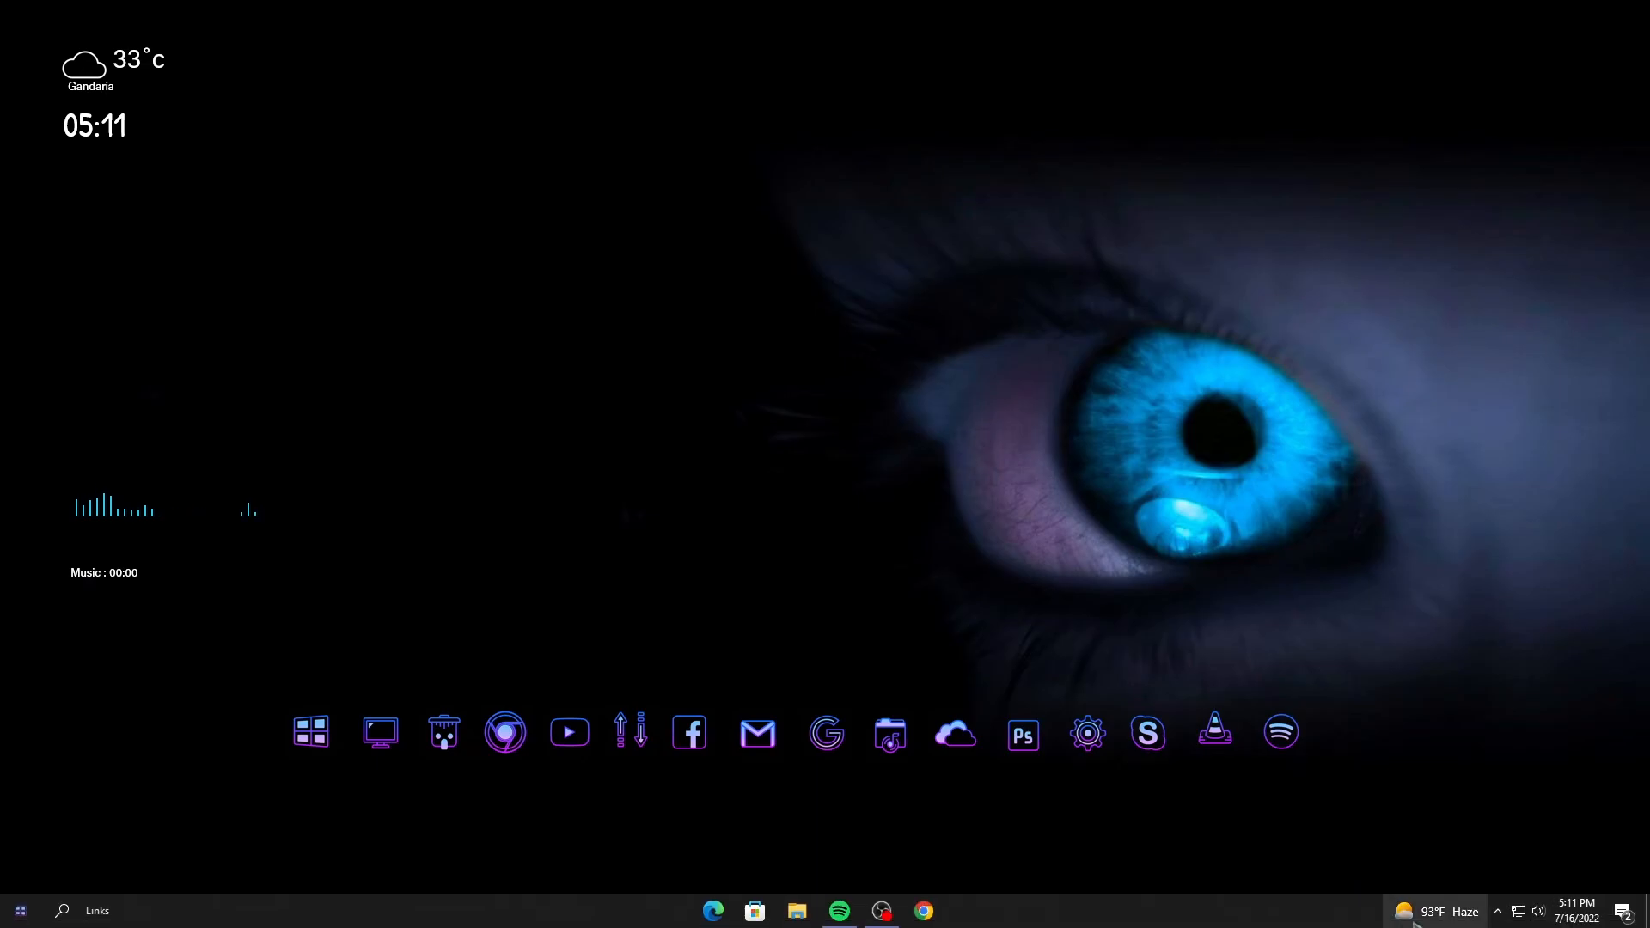
{"action": "left_click", "coordinate": [1497, 911]}
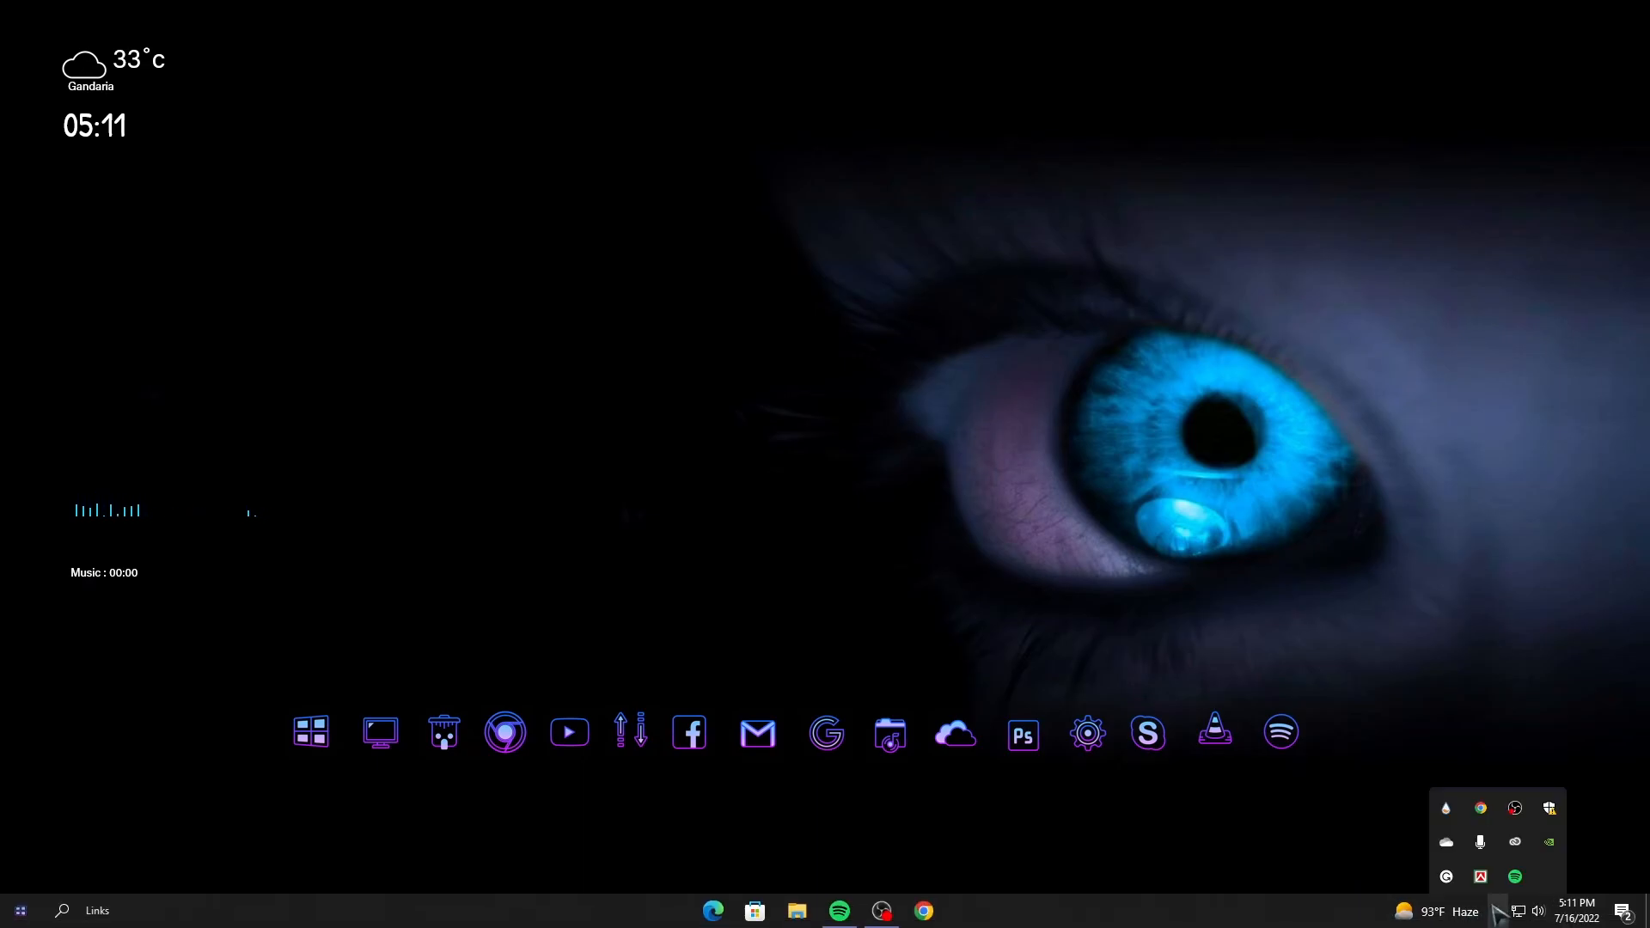
{"action": "left_click", "coordinate": [1445, 810]}
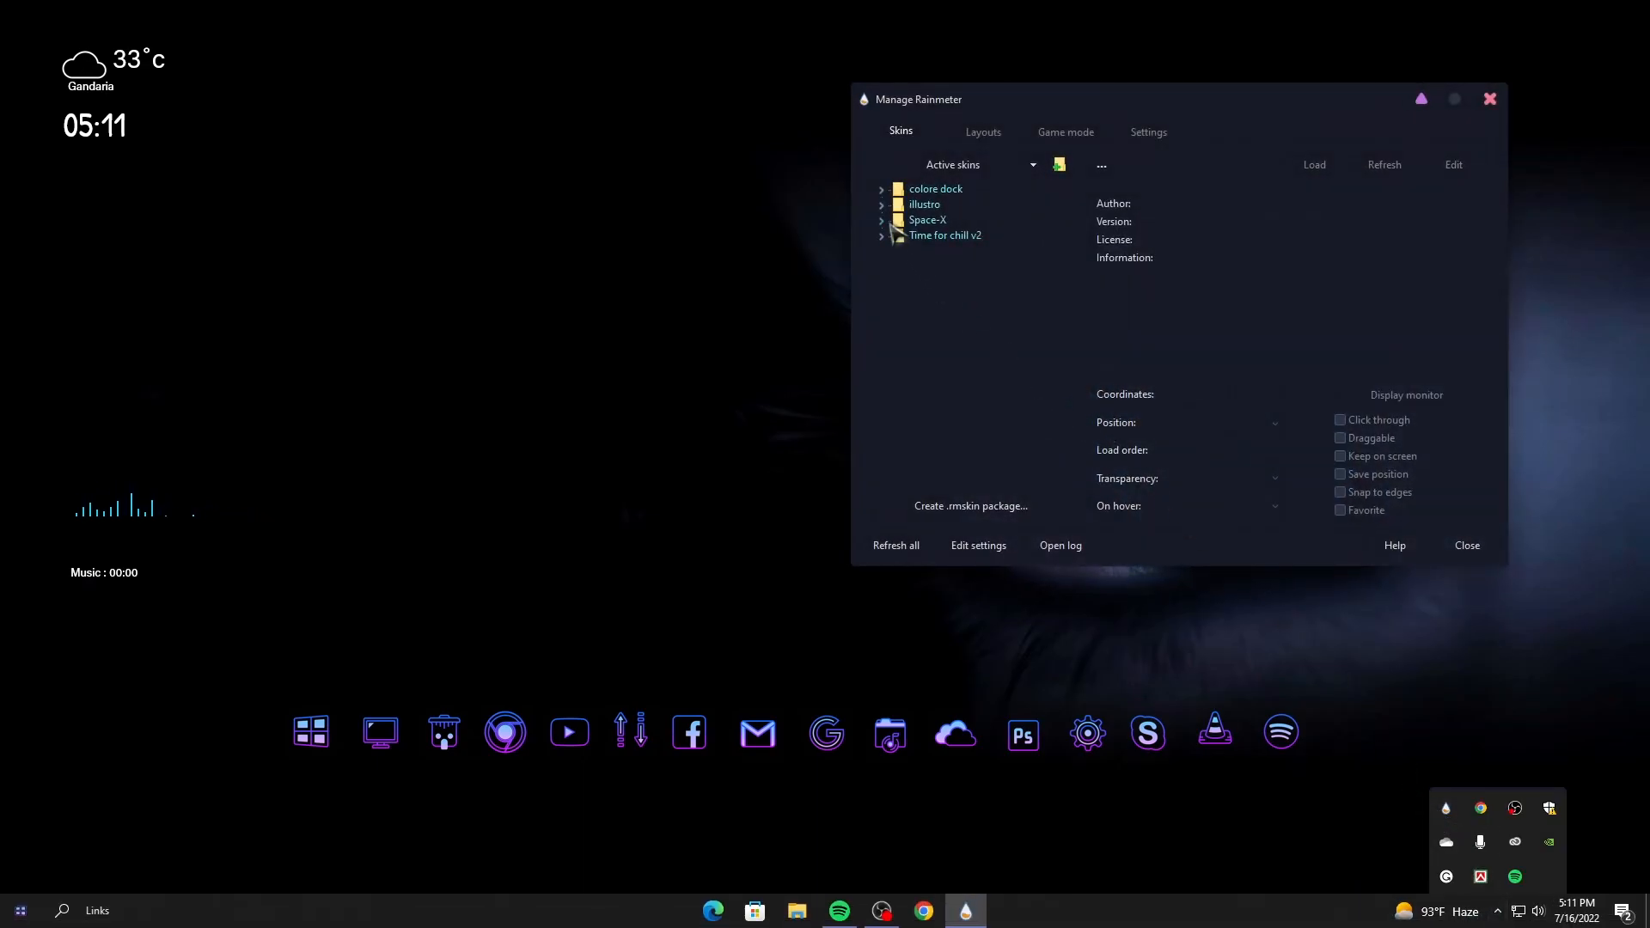
{"action": "left_click", "coordinate": [881, 221]}
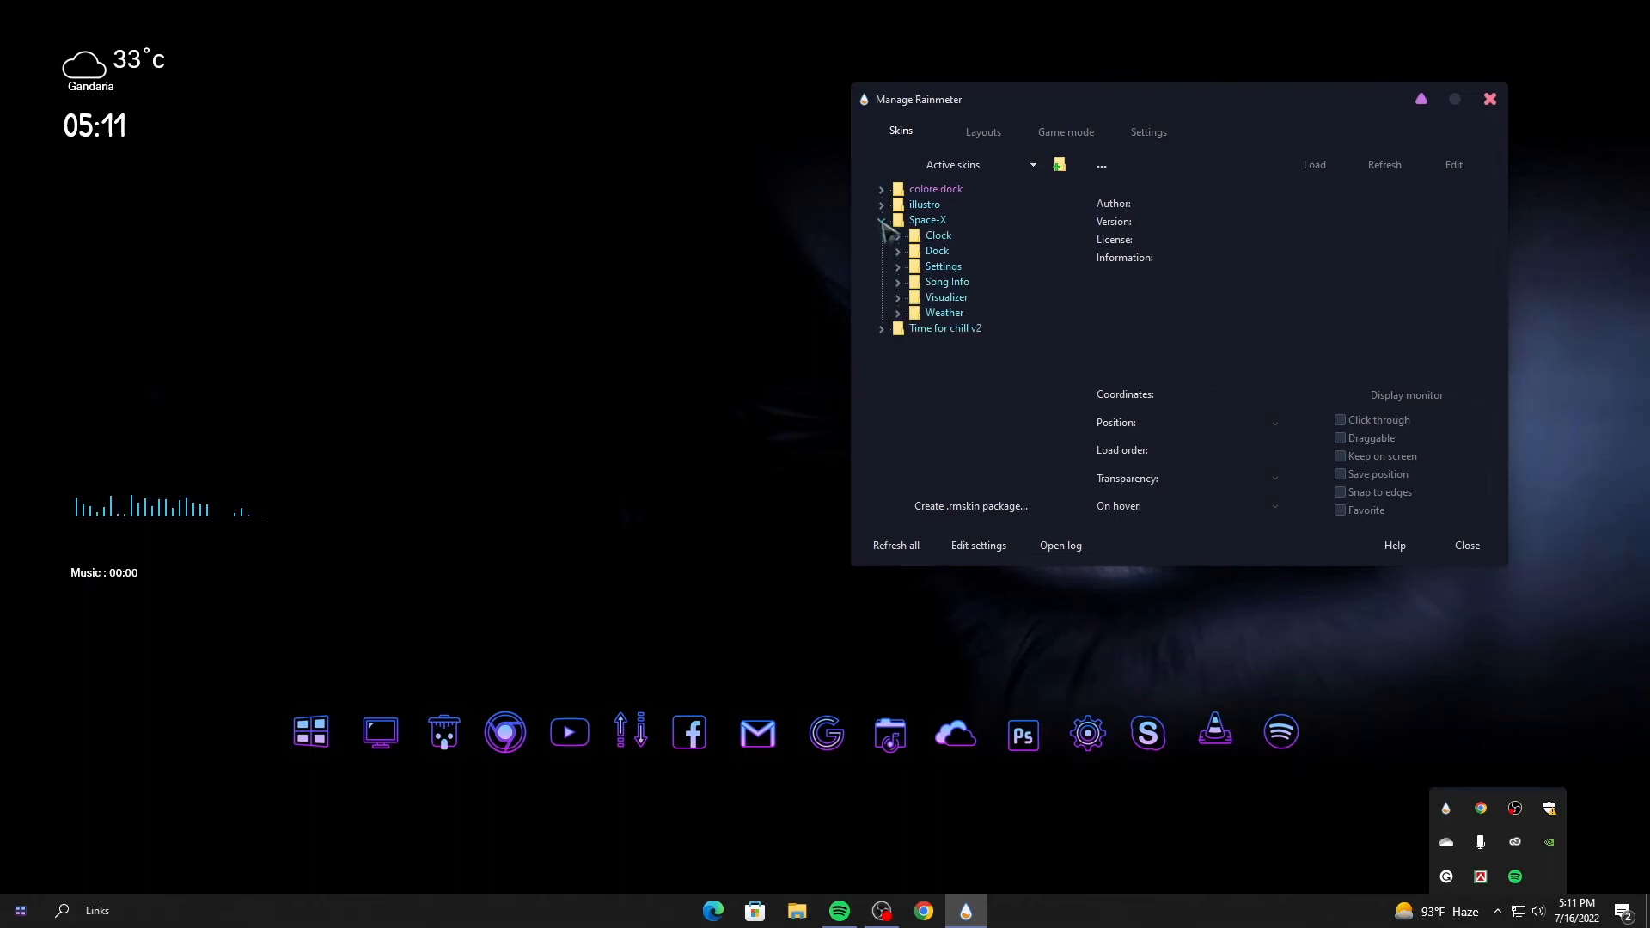
{"action": "left_click", "coordinate": [898, 267]}
{"action": "left_click", "coordinate": [949, 283]}
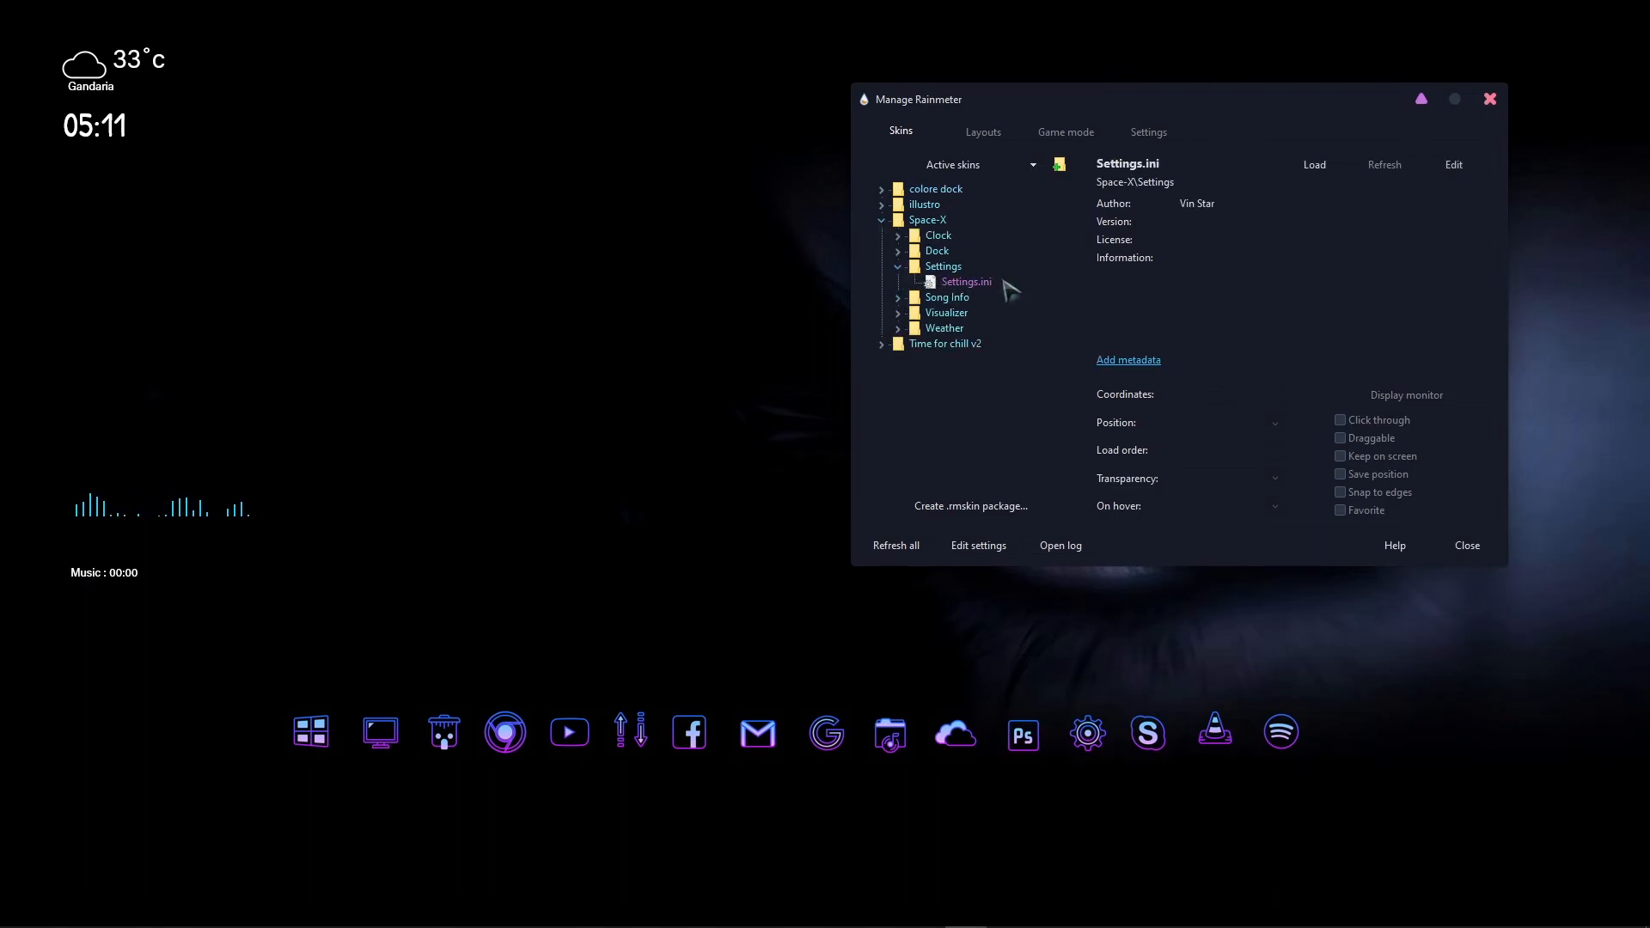
{"action": "left_click", "coordinate": [1309, 167]}
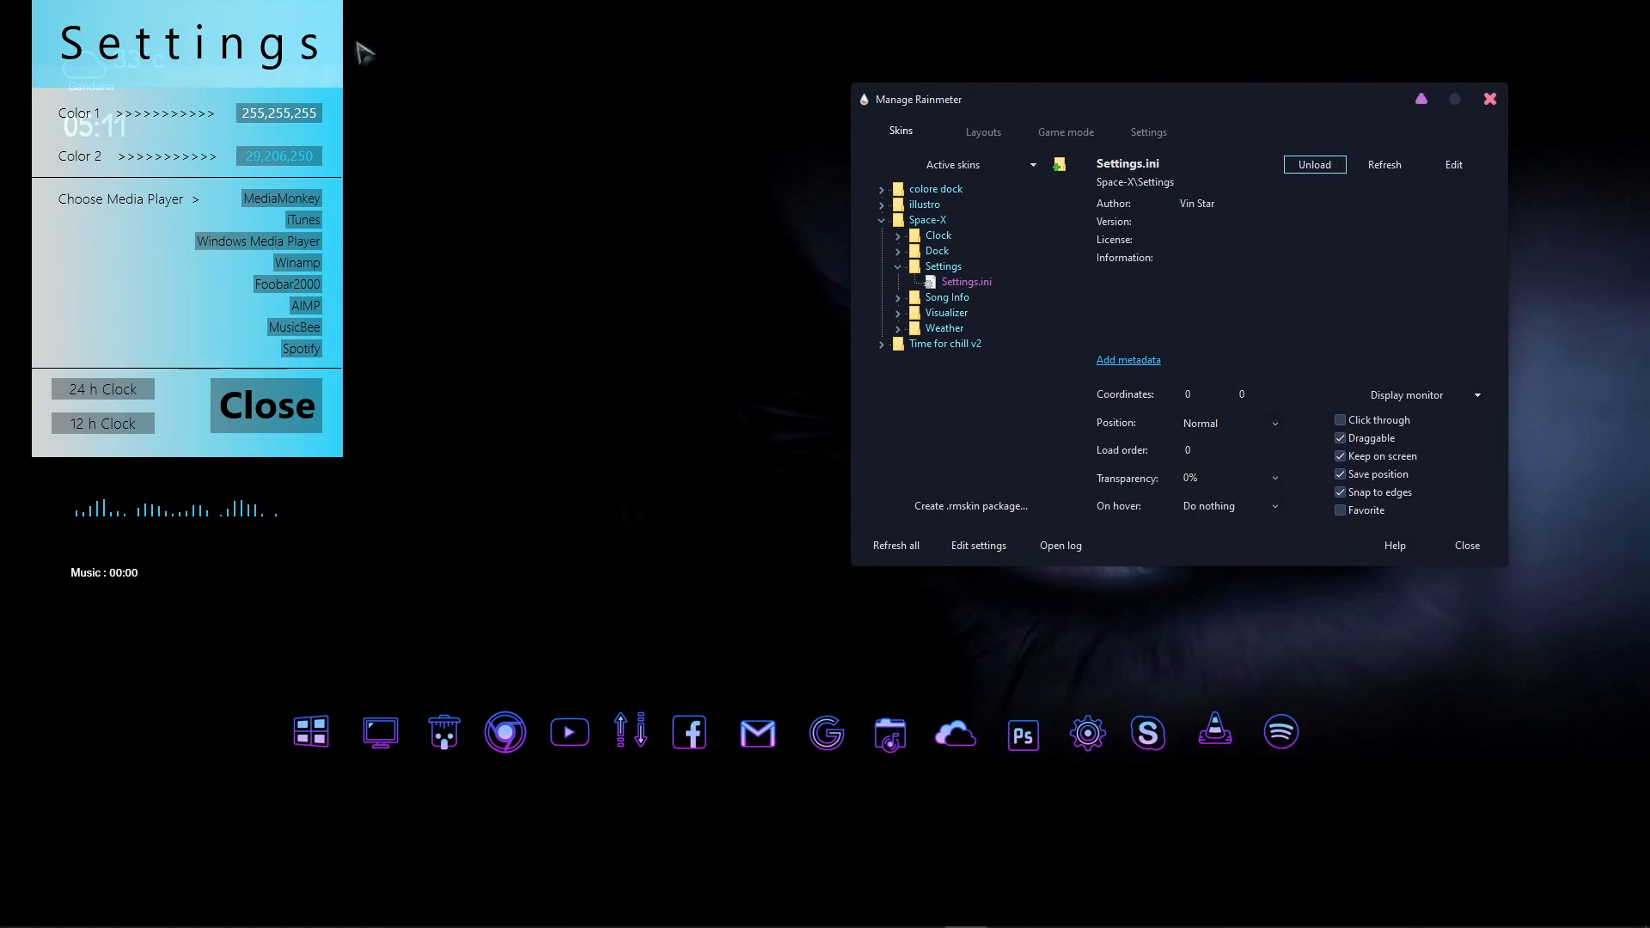
Step: Move the Settings skin clear of the other widgets, choose Spotify as the media player, and close both it and the Rainmeter manager
{"action": "left_click_drag", "start_coordinate": [326, 39], "coordinate": [629, 69]}
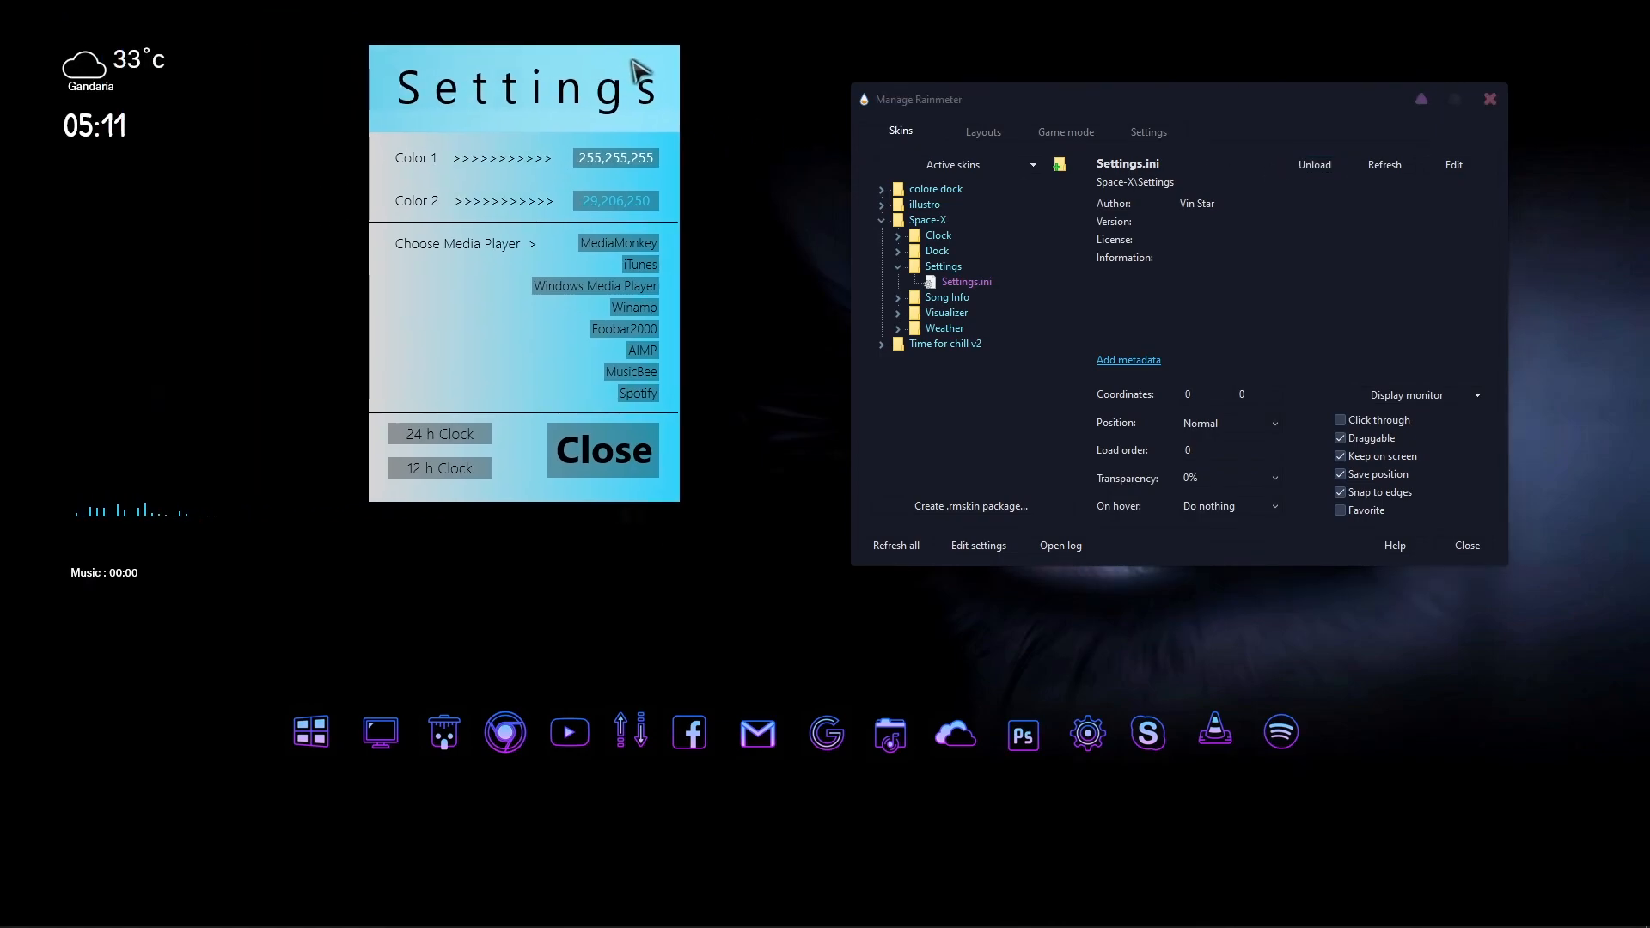
{"action": "left_click", "coordinate": [643, 399]}
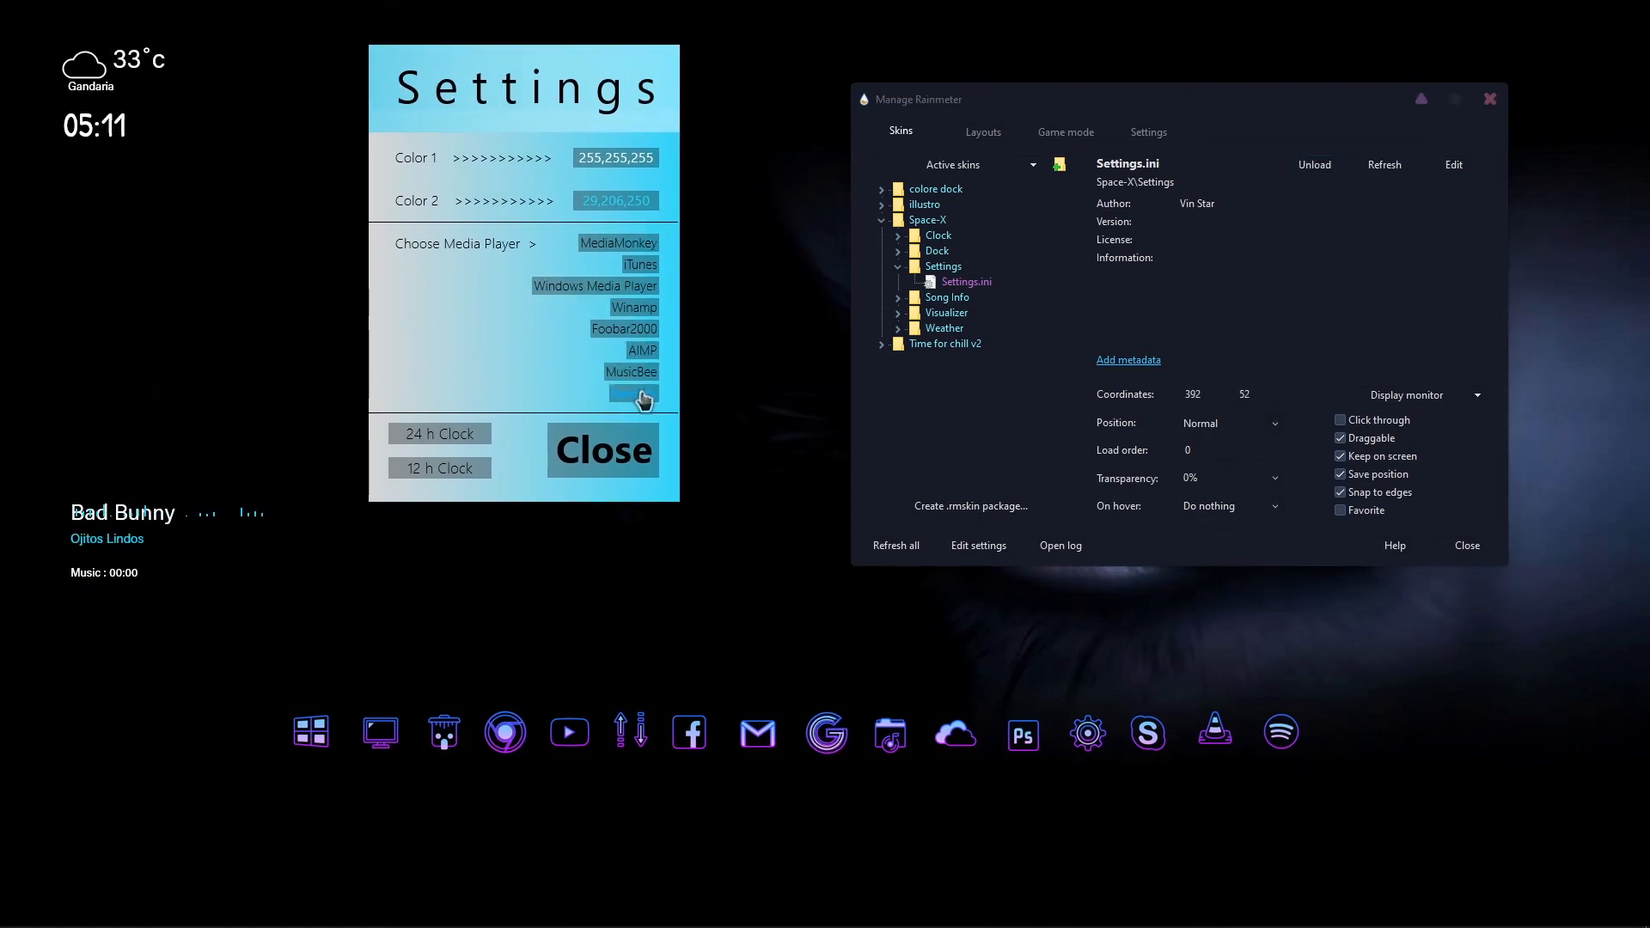
{"action": "left_click", "coordinate": [613, 458]}
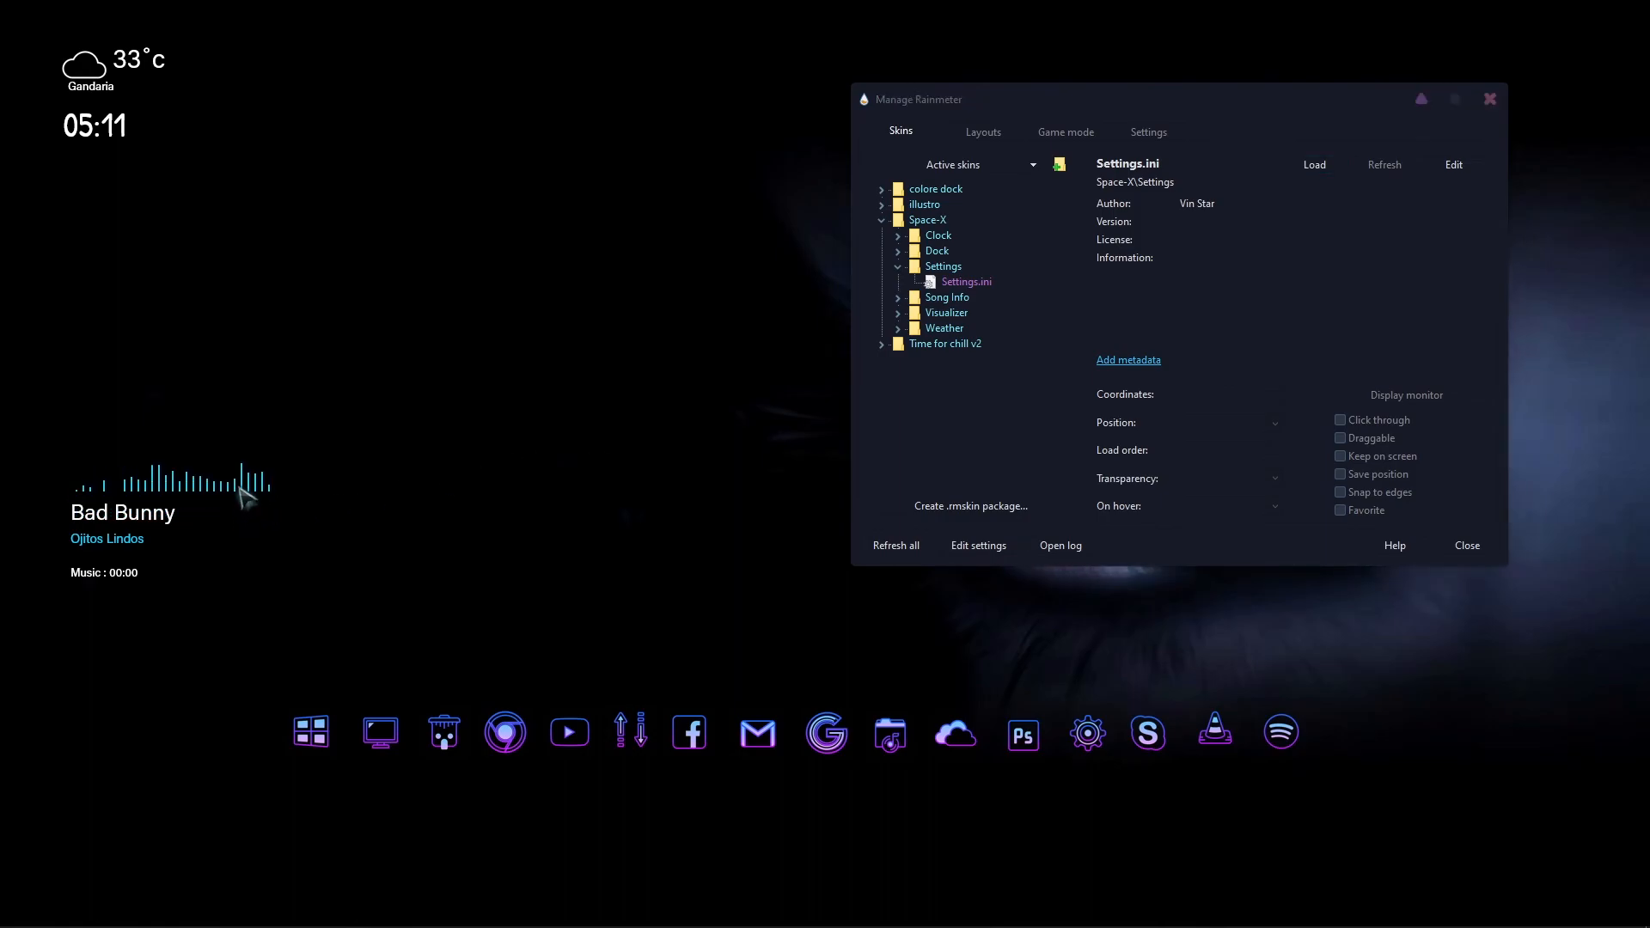
{"action": "left_click", "coordinate": [1492, 107]}
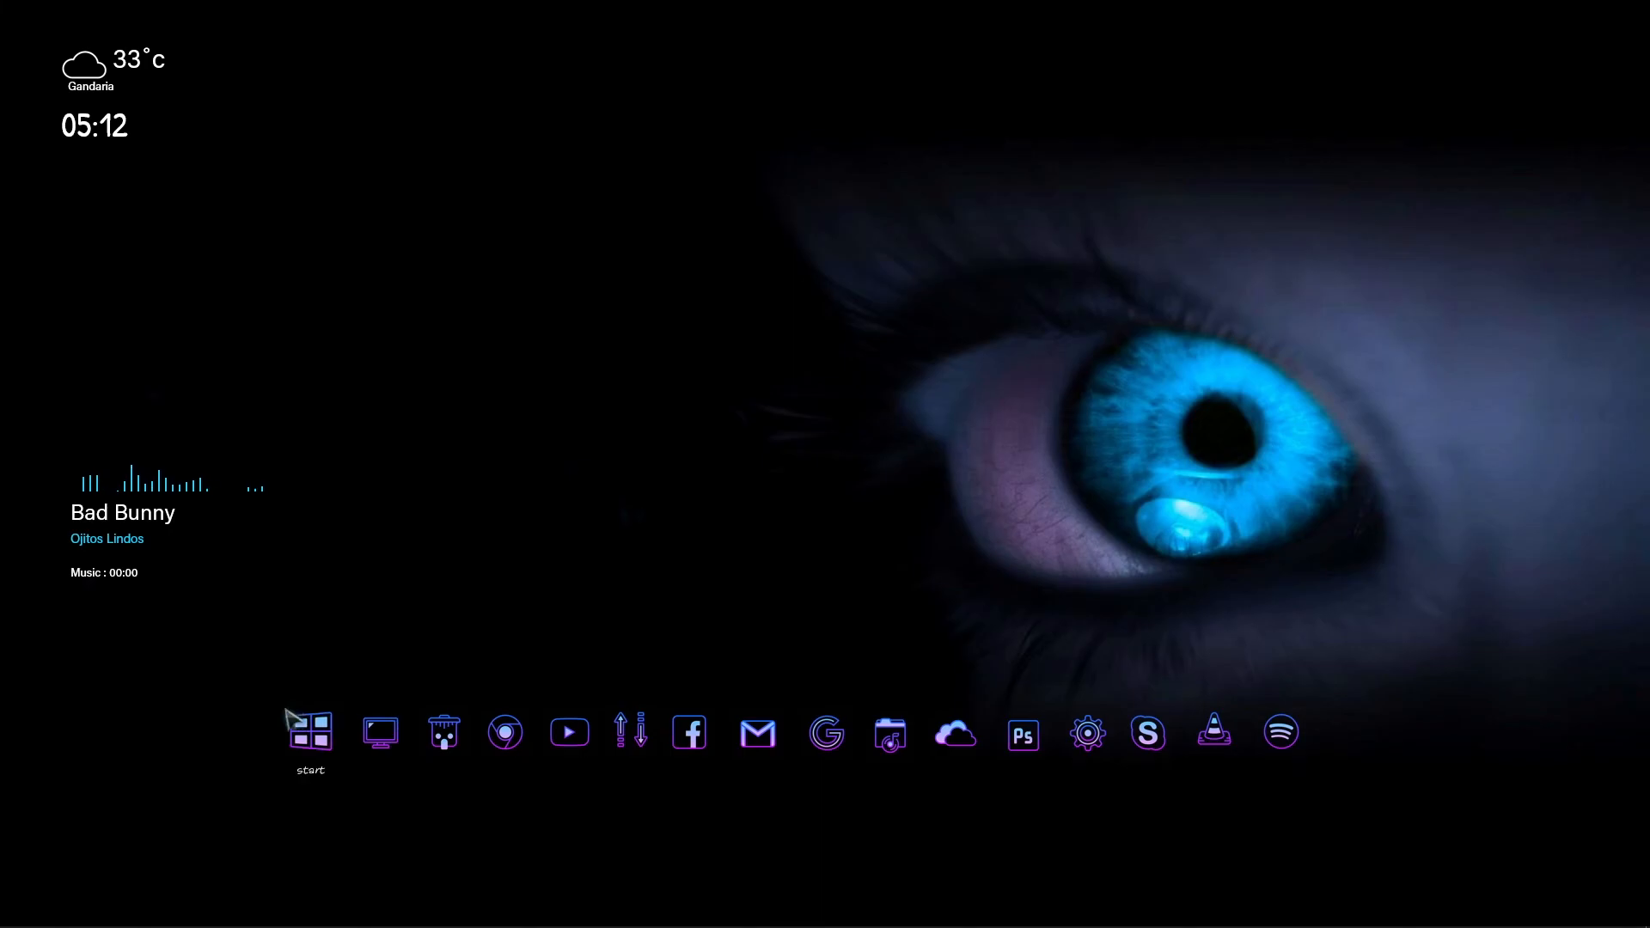
Step: Open This PC from the dock to view the themed icons in Local Disk (C:), Downloads and the Windows theme folder, and close it
{"action": "left_click", "coordinate": [383, 735]}
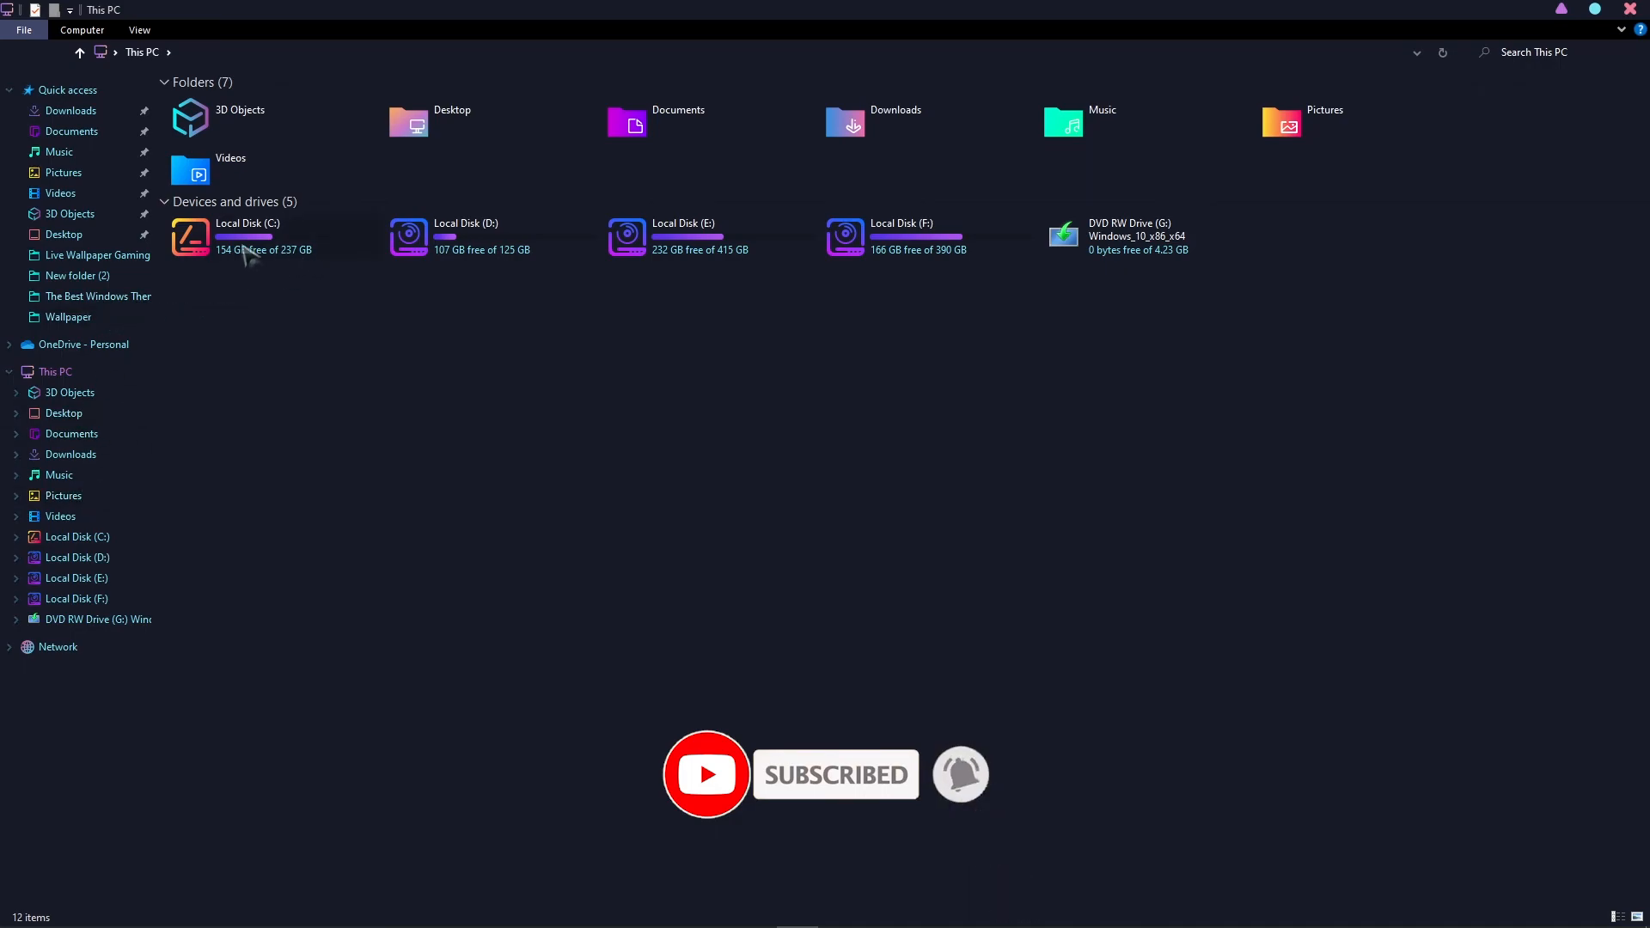
{"action": "left_click", "coordinate": [79, 537]}
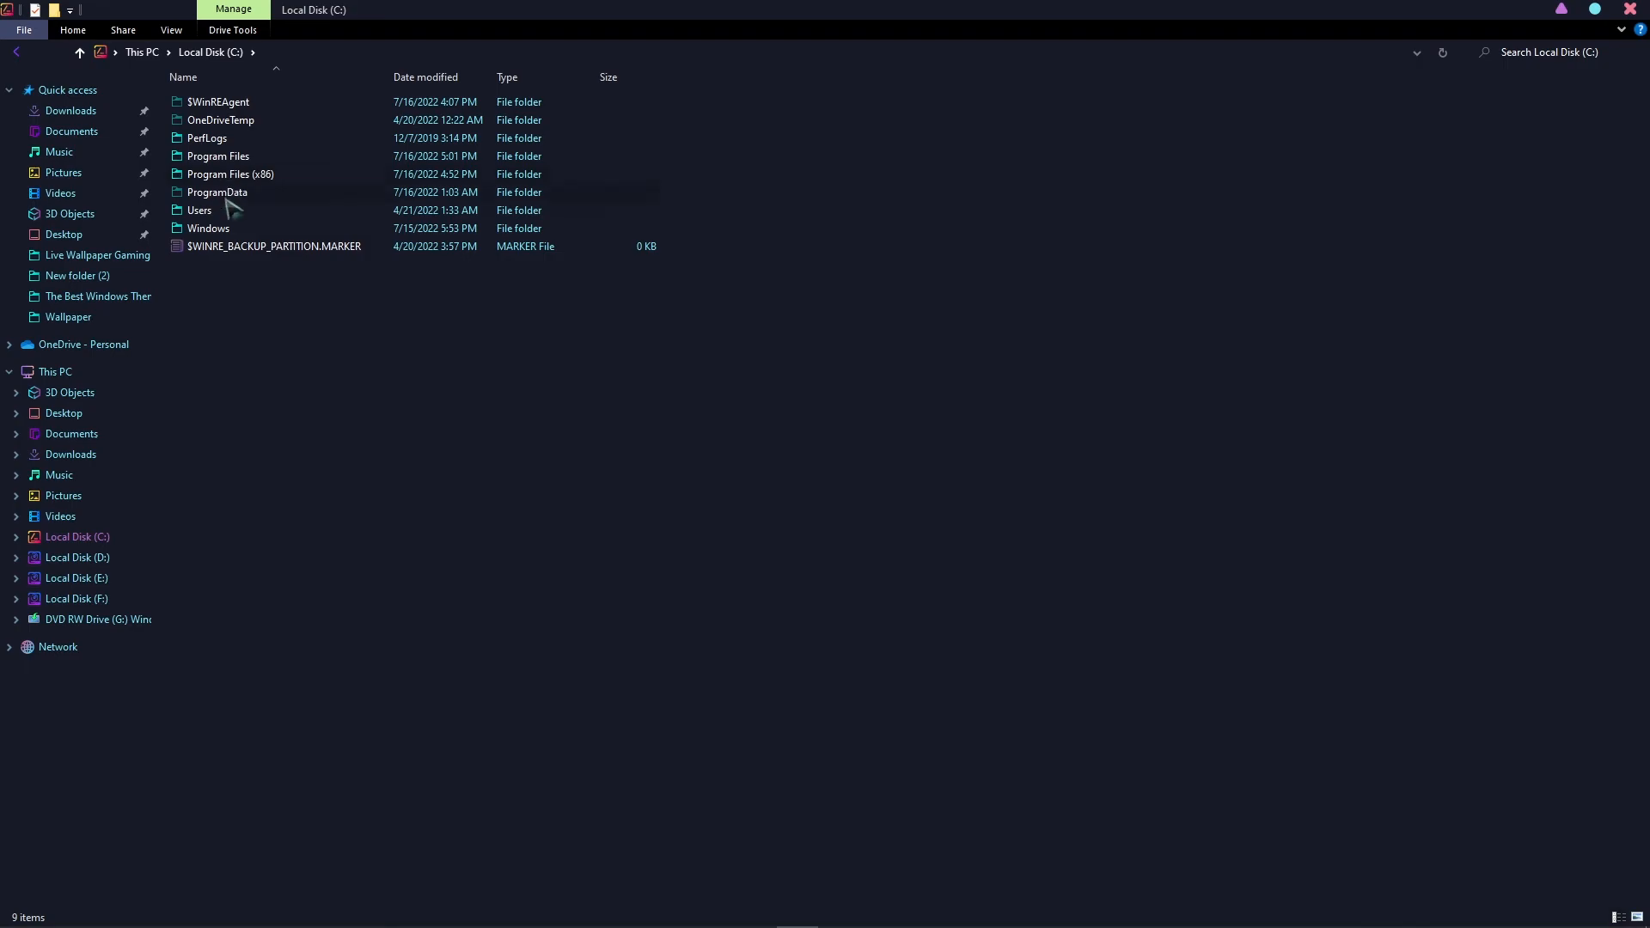
{"action": "left_click", "coordinate": [70, 111]}
{"action": "double_click", "coordinate": [669, 157]}
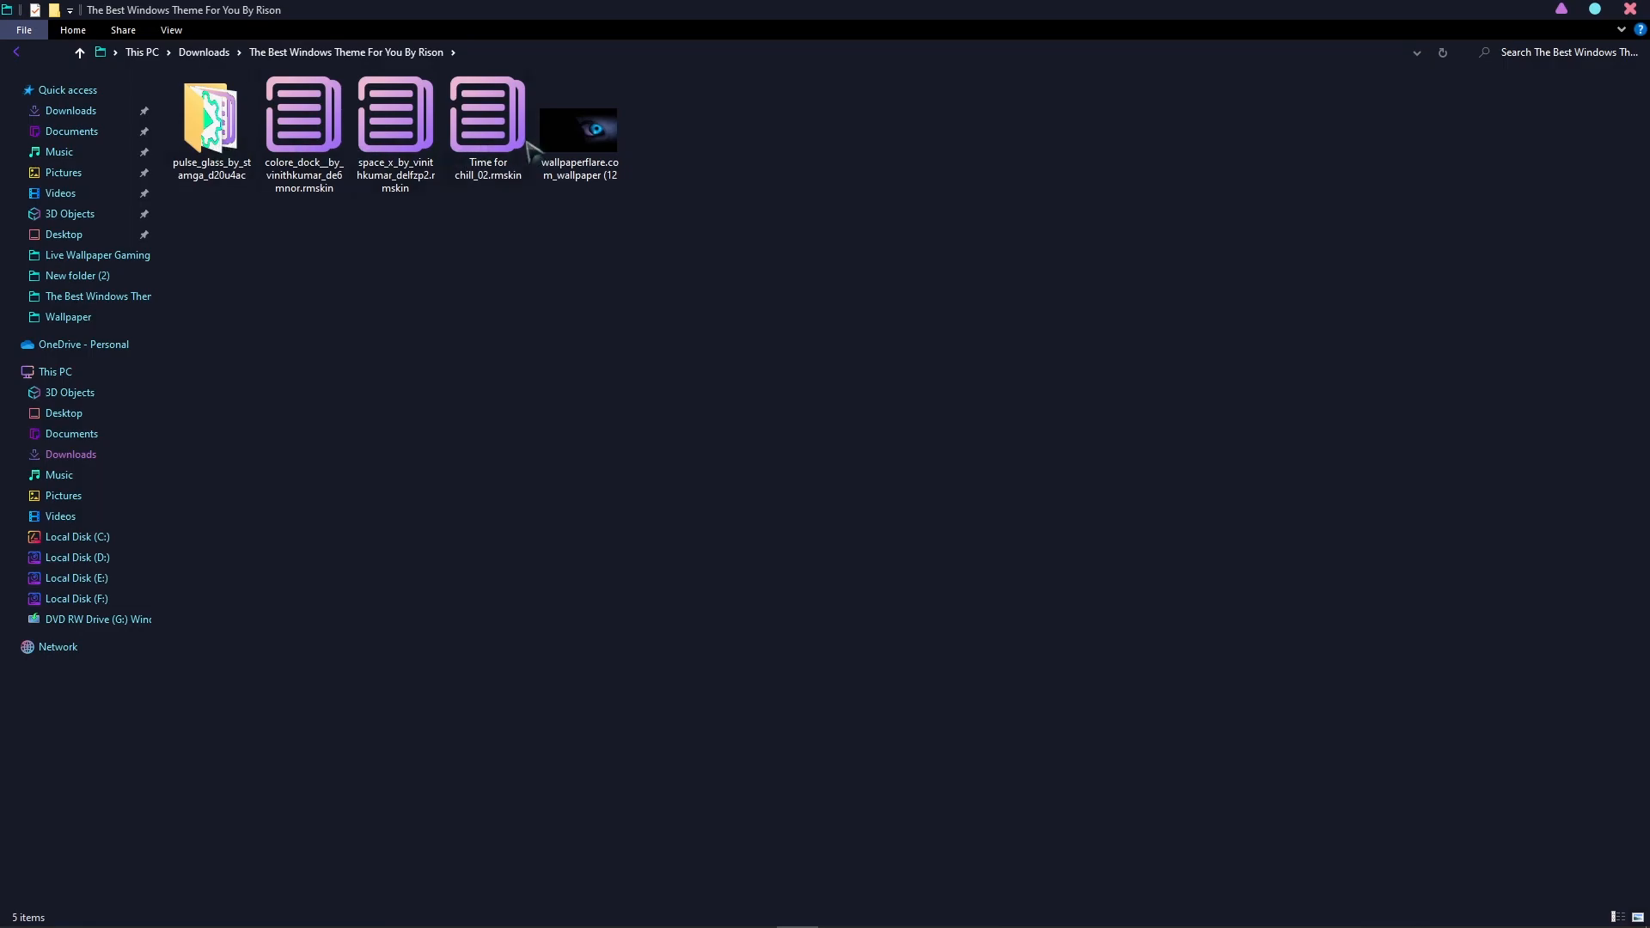
{"action": "left_click", "coordinate": [1628, 10]}
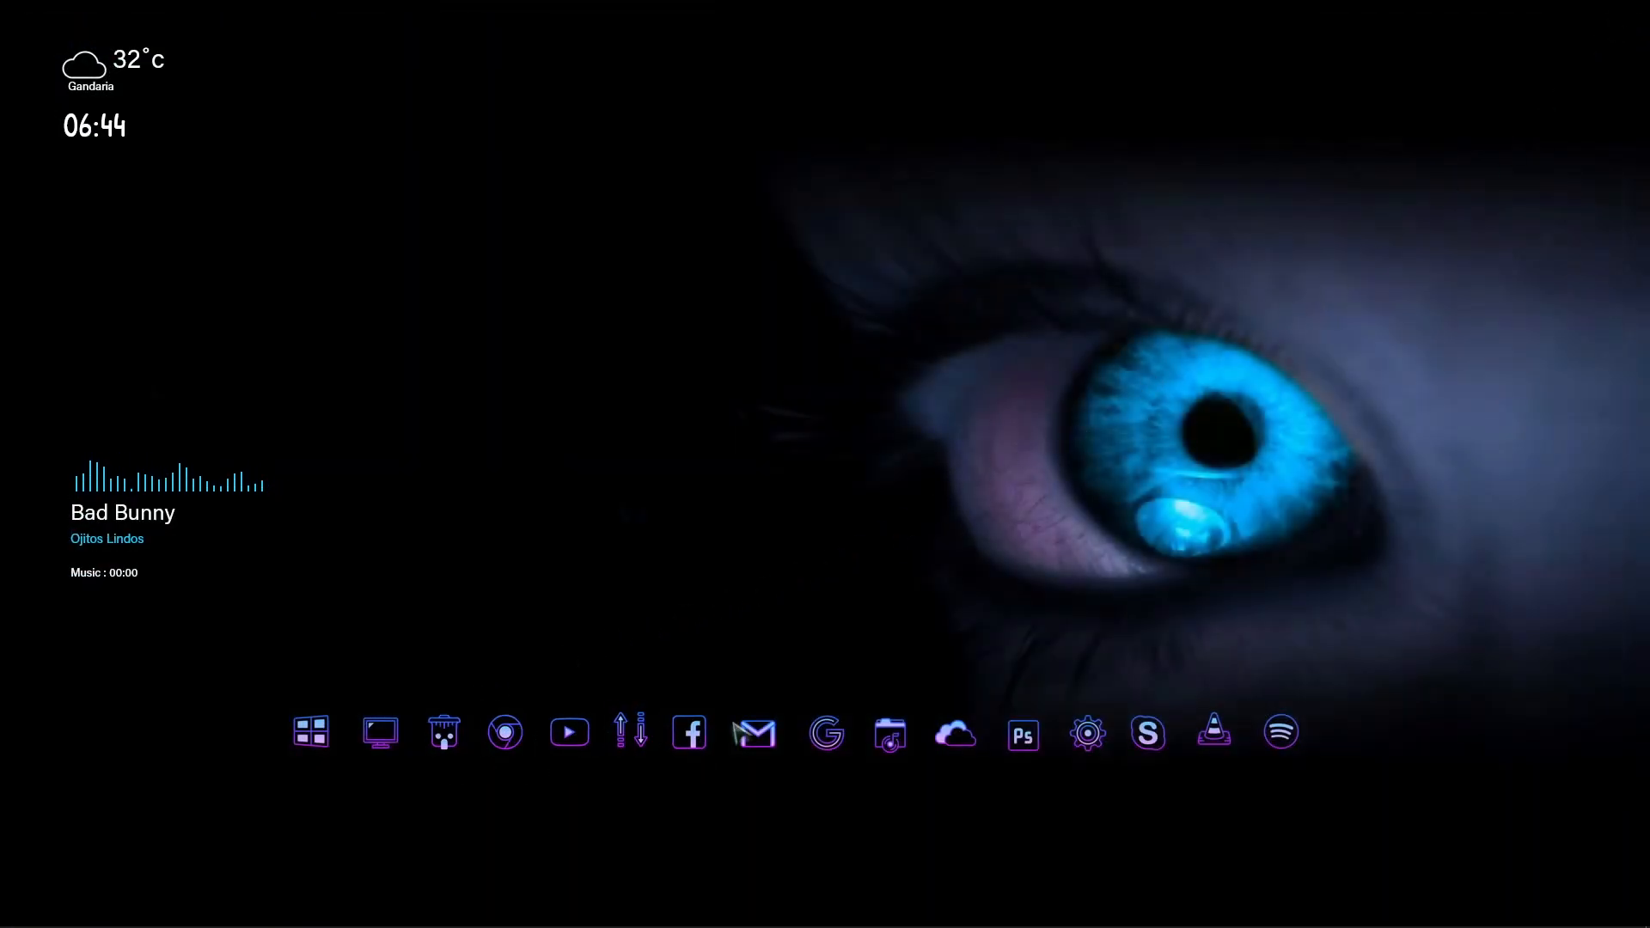
Step: Open Spotify from the dock, pause and close it, and refresh the desktop
{"action": "left_click", "coordinate": [1280, 734]}
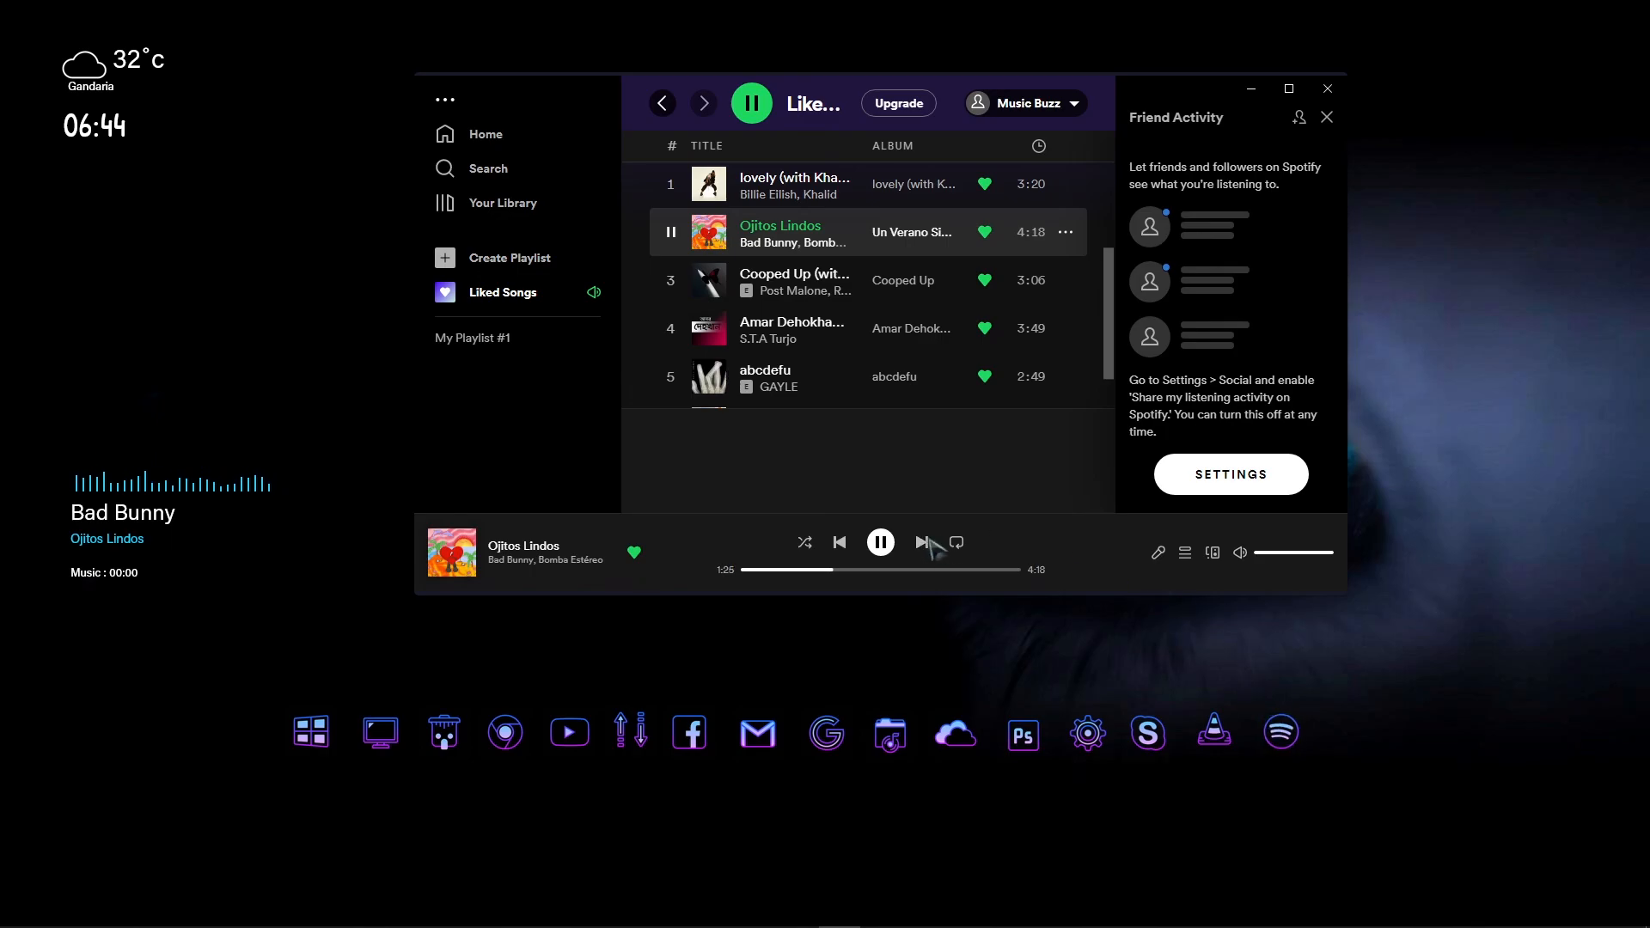
{"action": "left_click", "coordinate": [880, 543]}
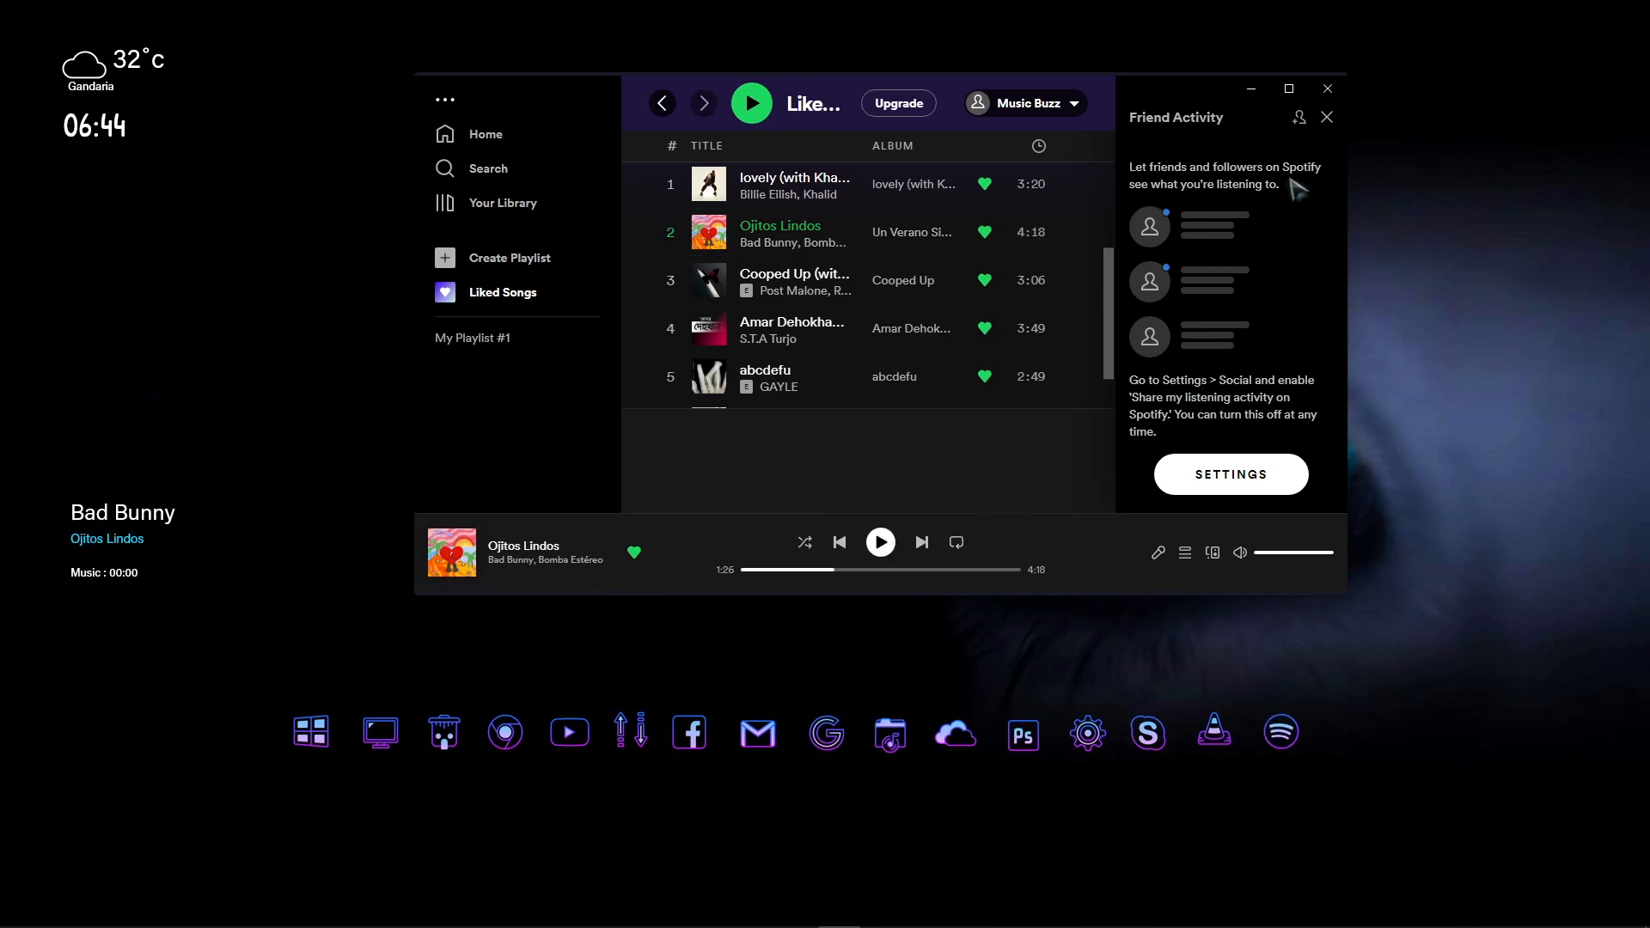
{"action": "left_click", "coordinate": [1328, 88]}
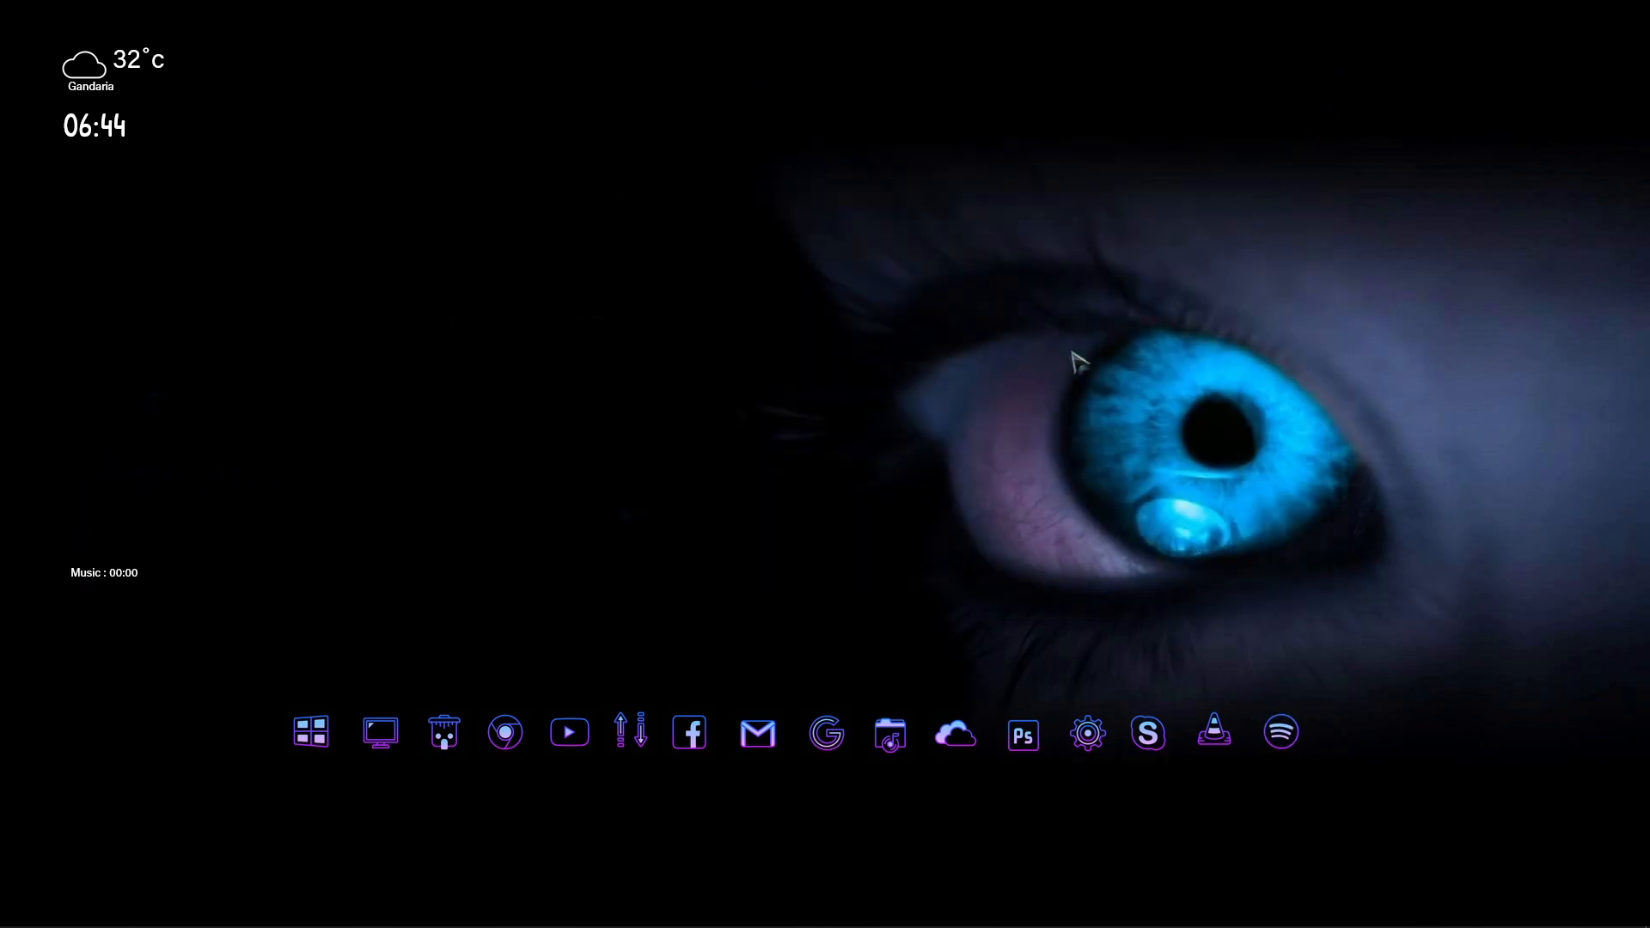
{"action": "right_click", "coordinate": [799, 455]}
{"action": "left_click", "coordinate": [835, 497]}
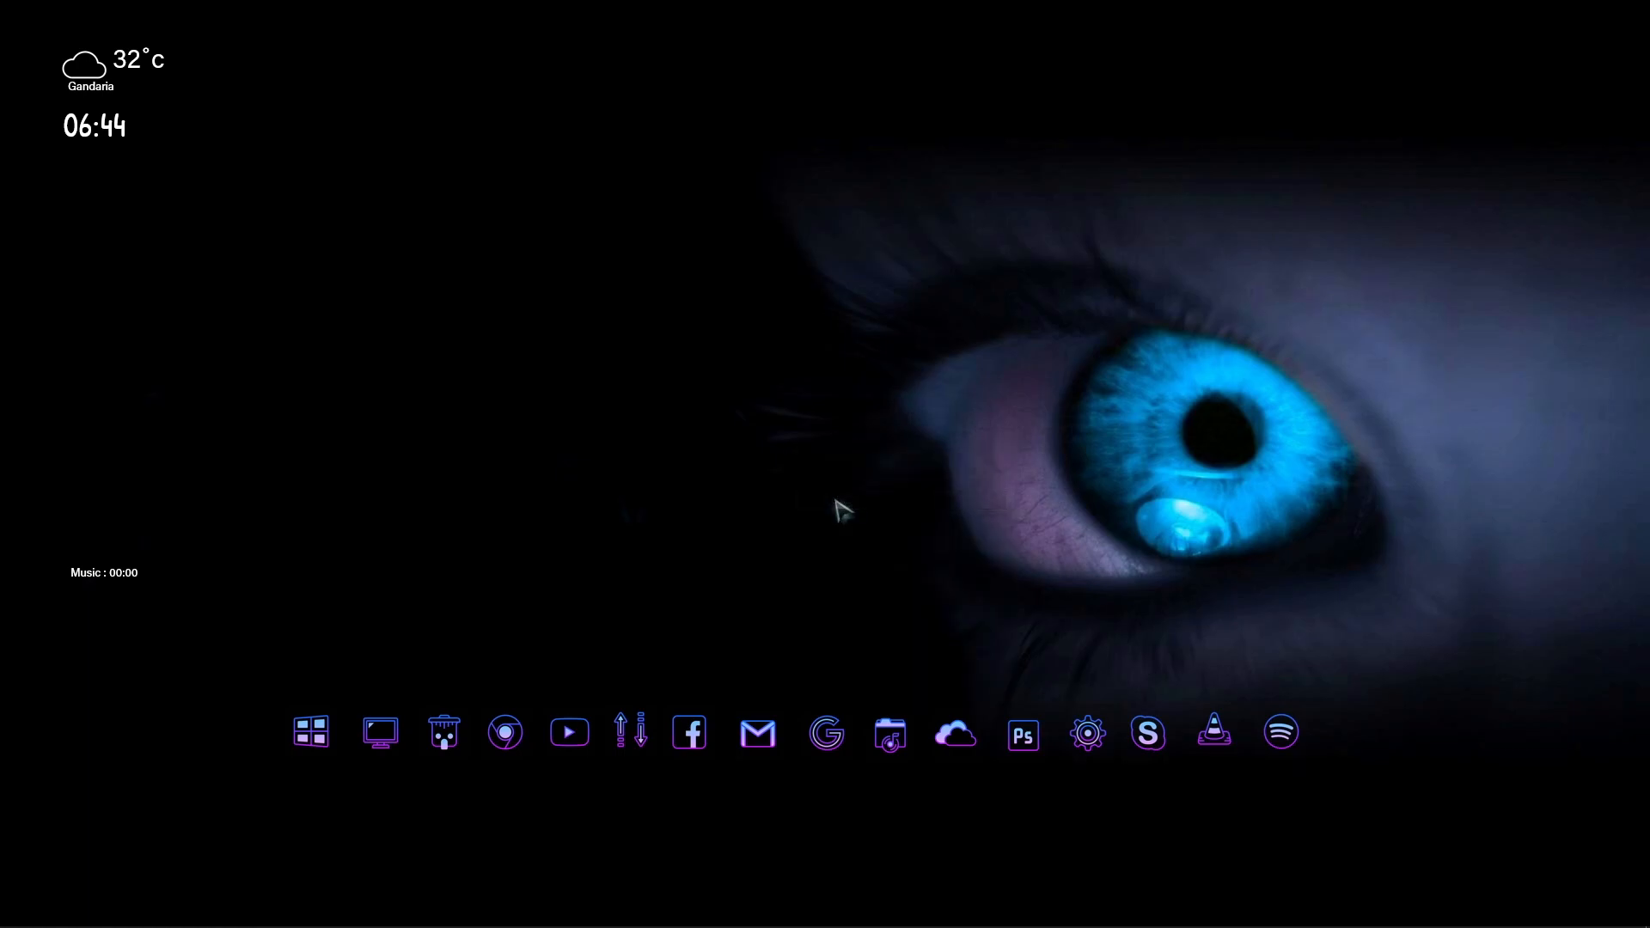